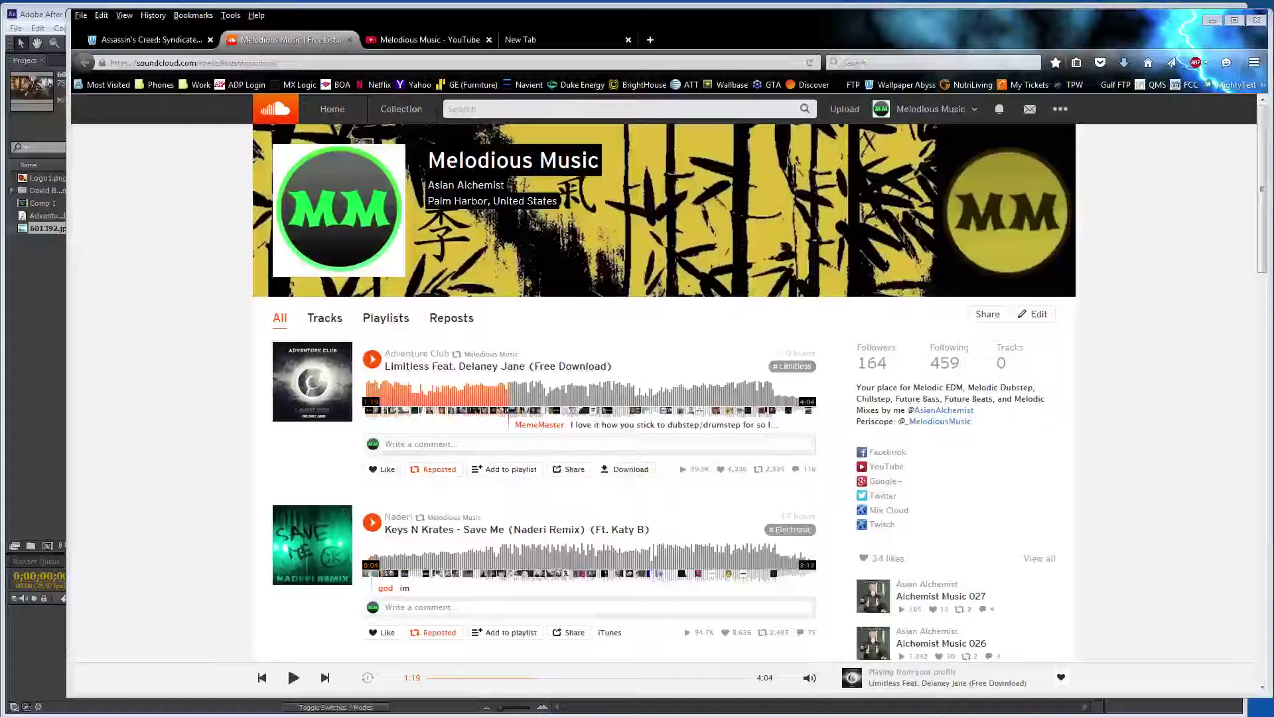
Replay Limitless feat. Delaney Jane from near its start in SoundCloud, then switch to After Effects.
click(384, 397)
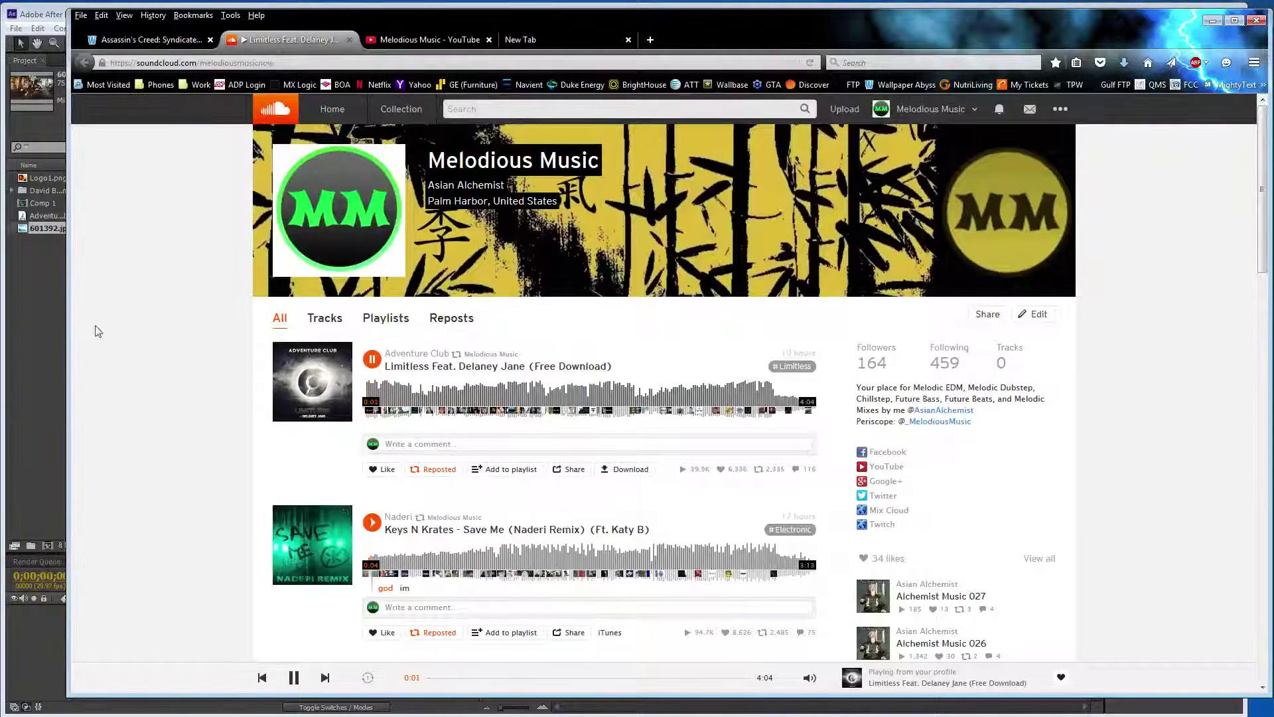
click(36, 329)
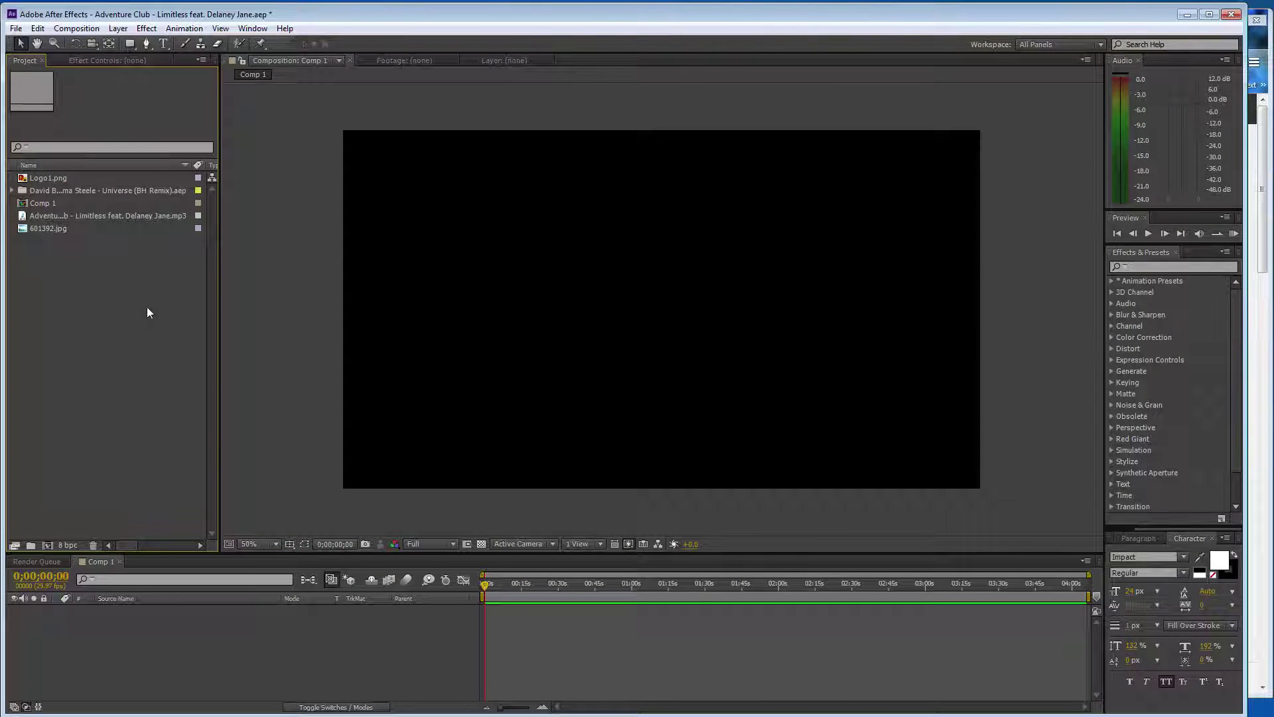
Add the Adventure Club mp3 and the 601392.jpg artwork to Comp 1 as layers.
click(135, 217)
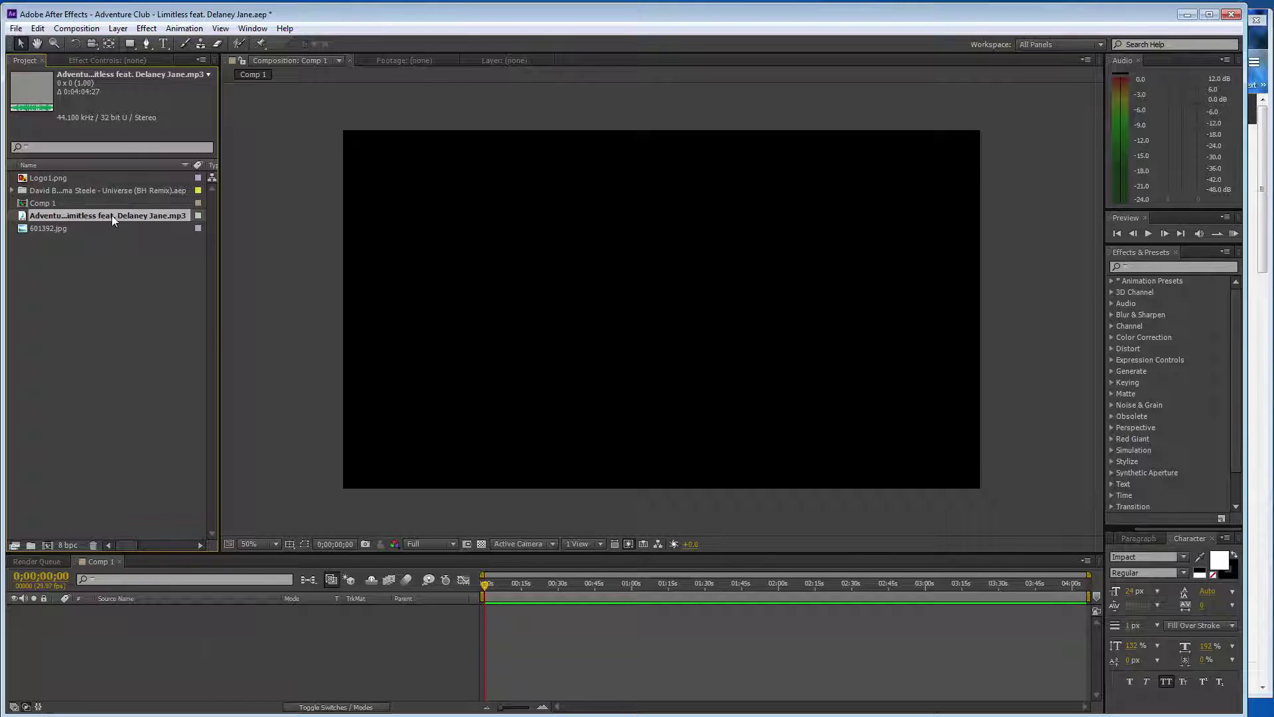
drag(111, 215, 171, 663)
drag(65, 232, 160, 609)
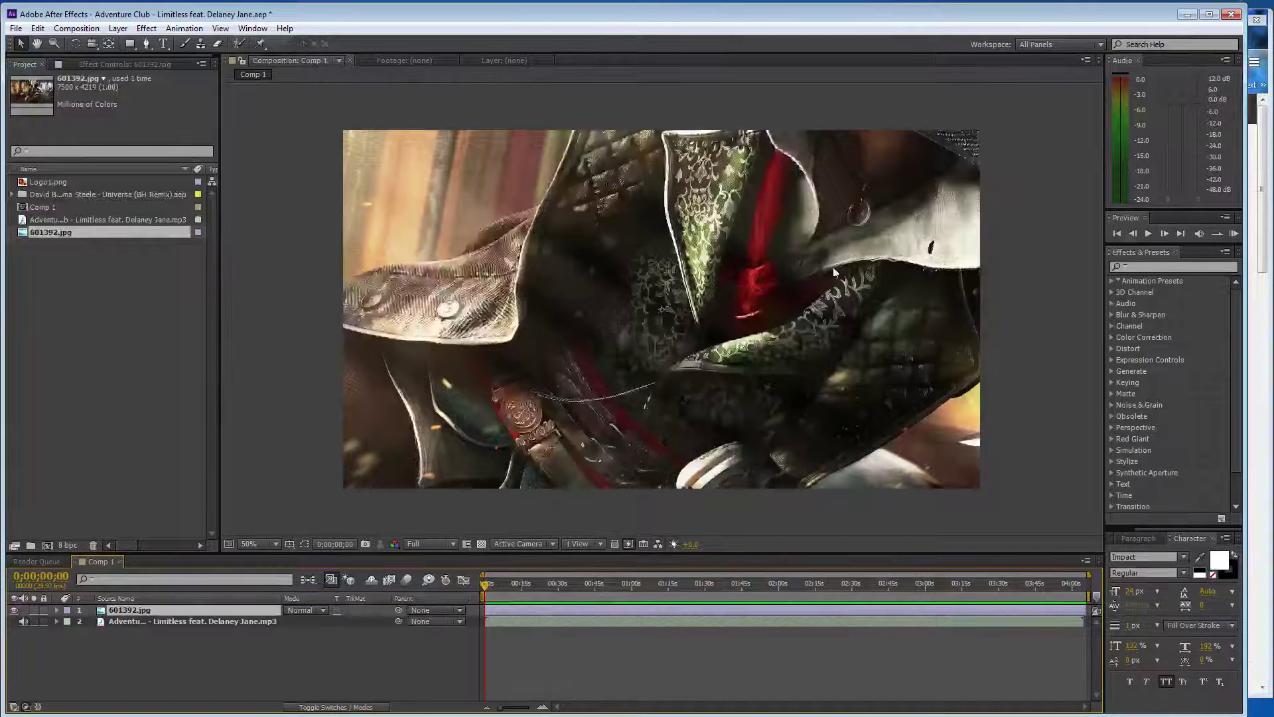
Scale 601392.jpg down to fill the comp frame and save the project.
scroll(839, 292, down, 4)
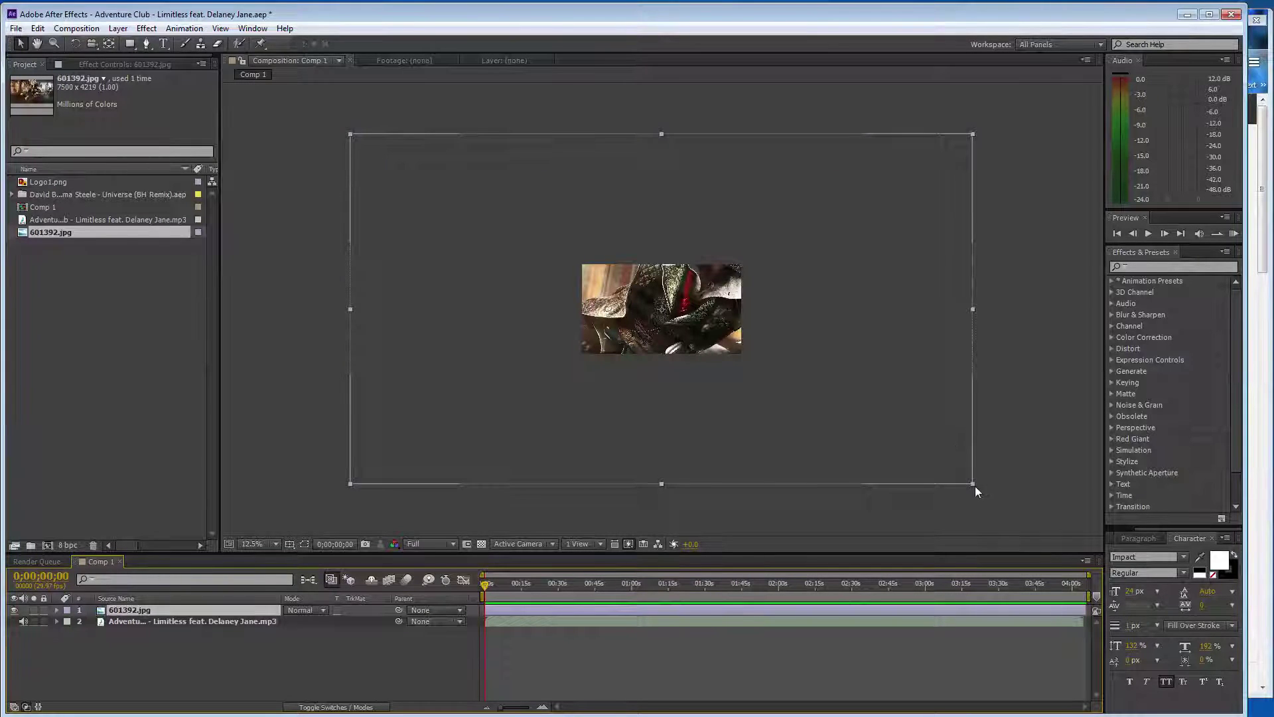
drag(974, 486, 761, 359)
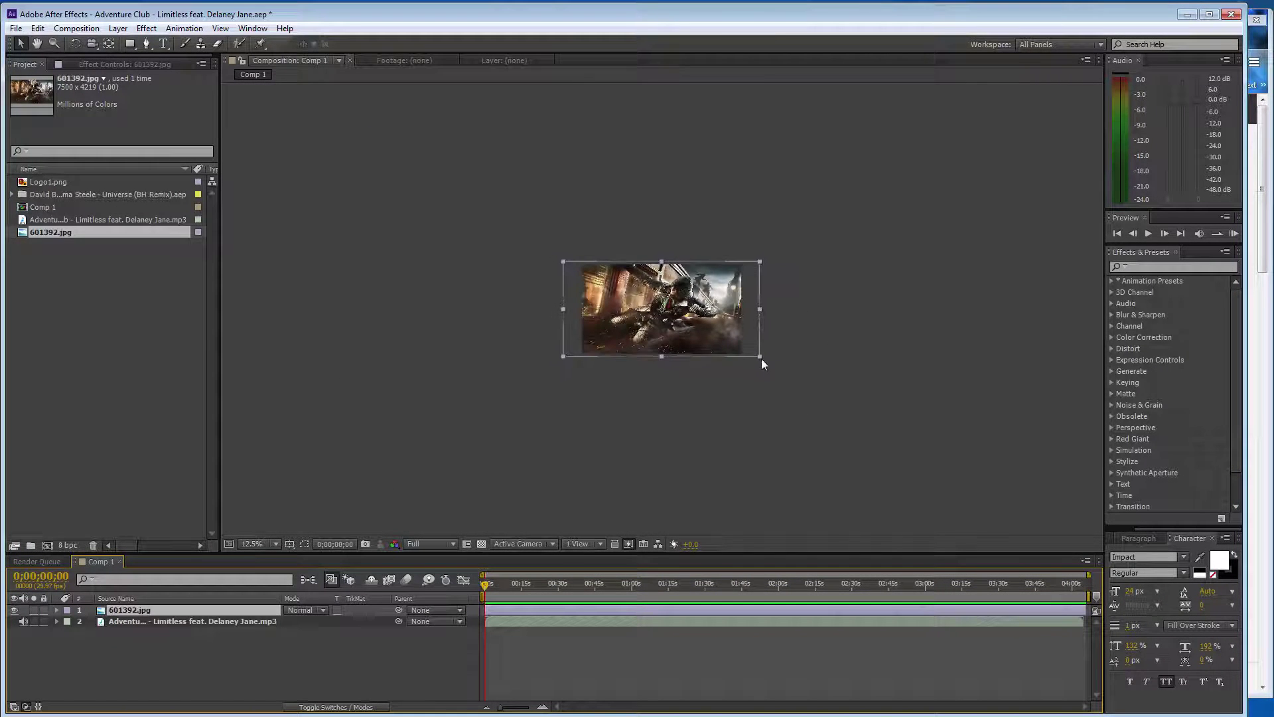
scroll(751, 362, up, 1)
scroll(751, 364, up, 1)
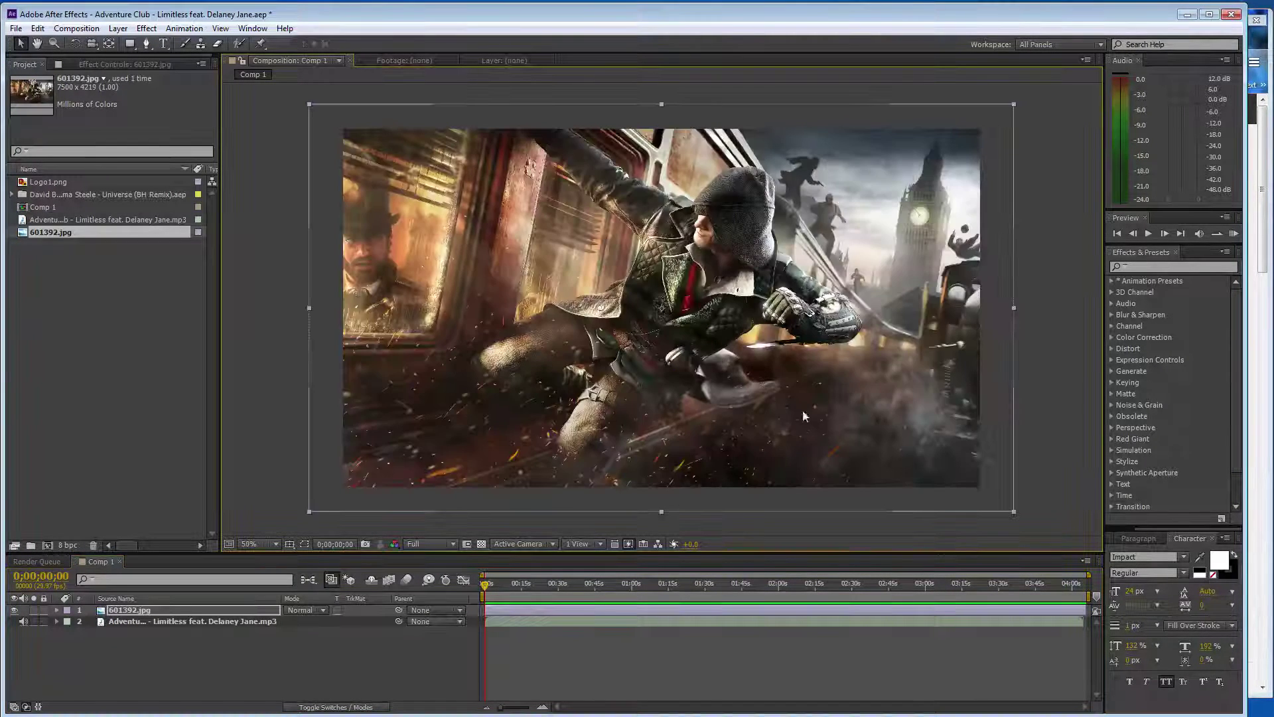
drag(1013, 512, 984, 493)
click(125, 419)
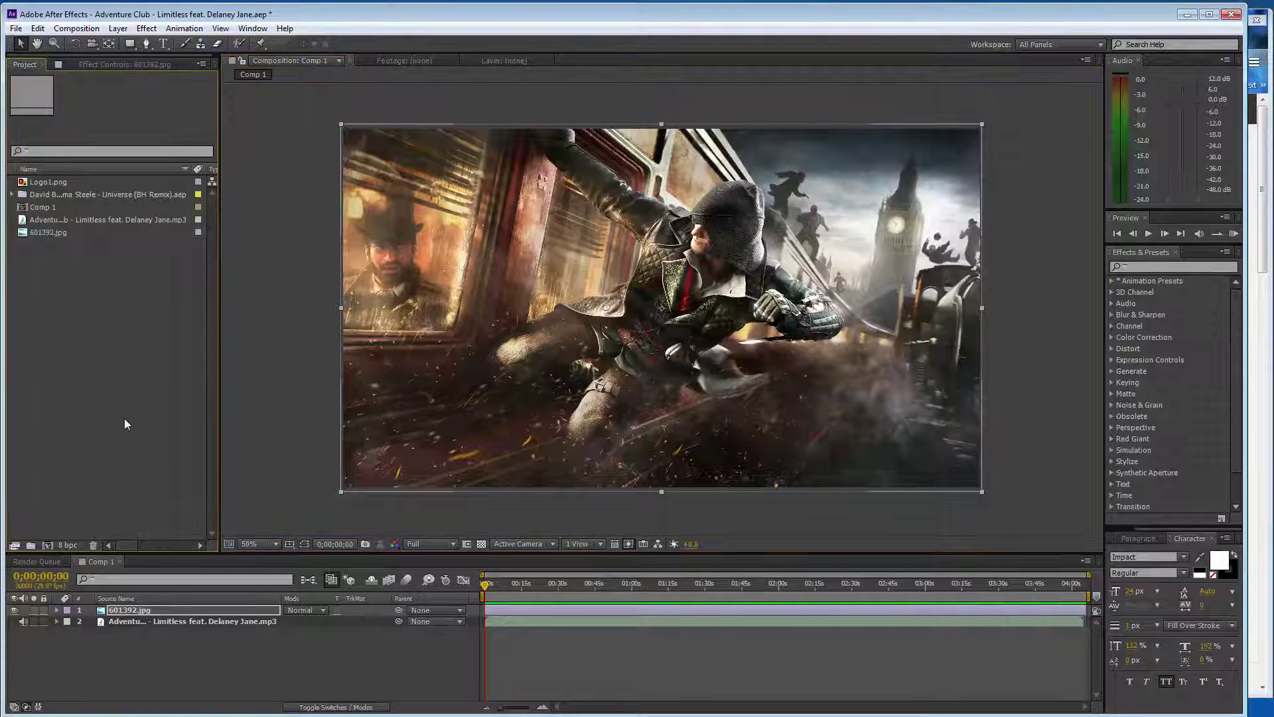
click(260, 329)
key(ctrl+s)
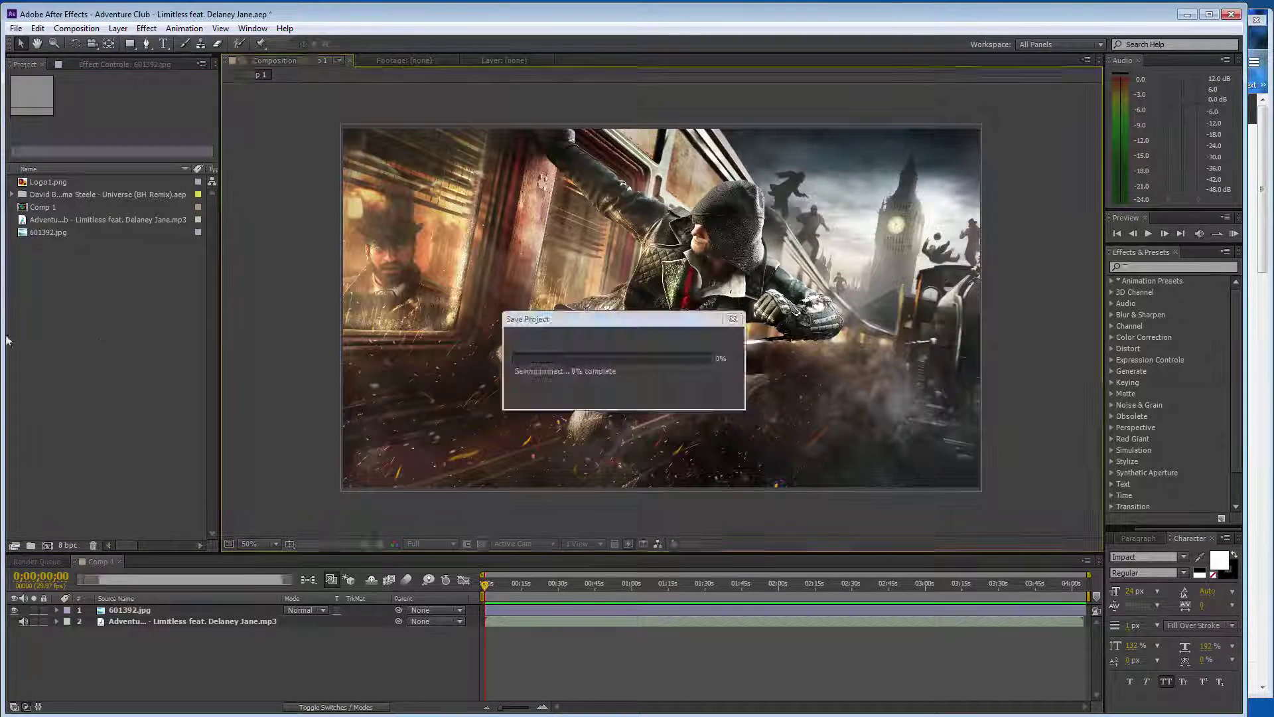
click(42, 183)
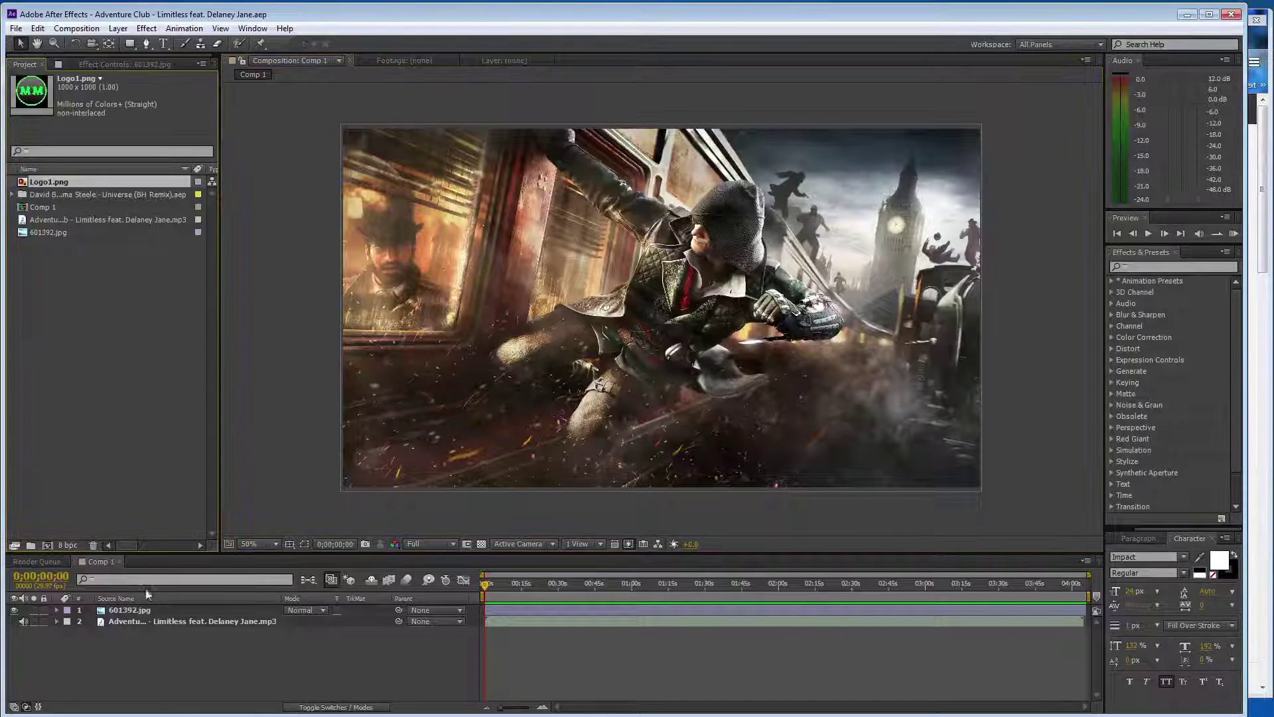
Place Logo1.png over the artwork, shrunk to a small badge in the lower-right corner.
drag(147, 592, 167, 609)
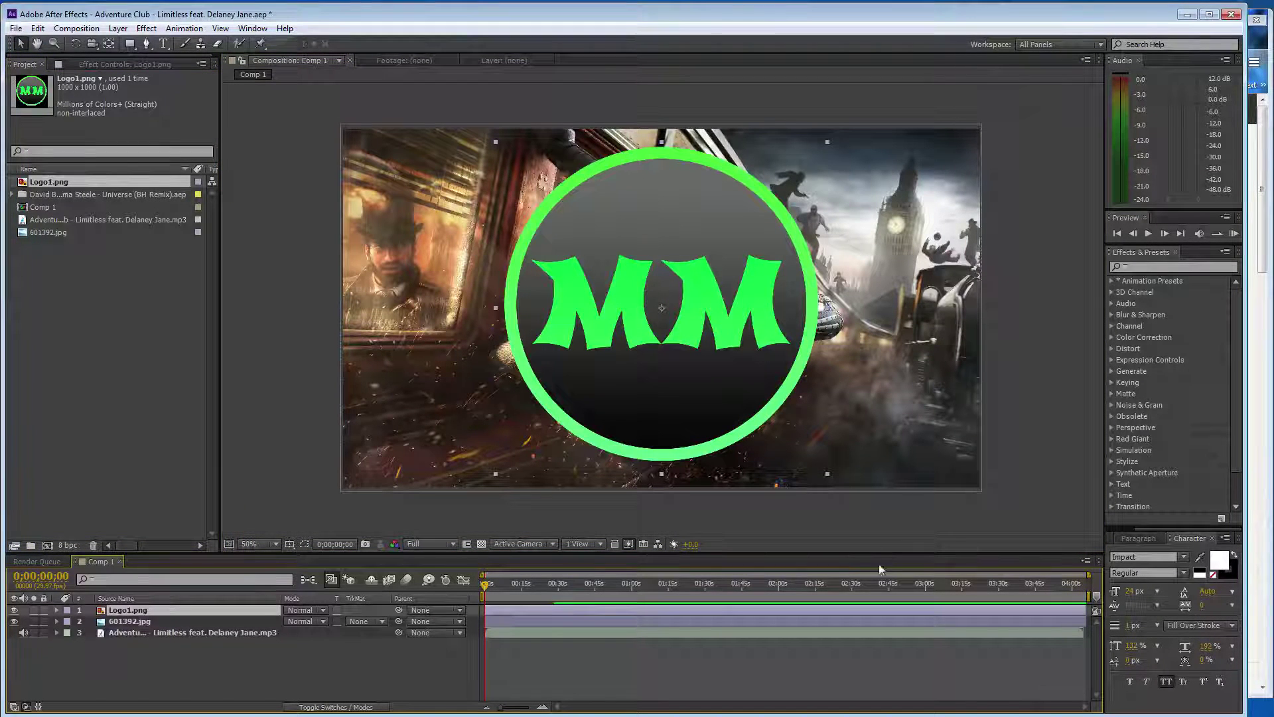
mouse_move(827, 474)
mouse_down()
mouse_move(723, 350)
mouse_move(680, 326)
mouse_up()
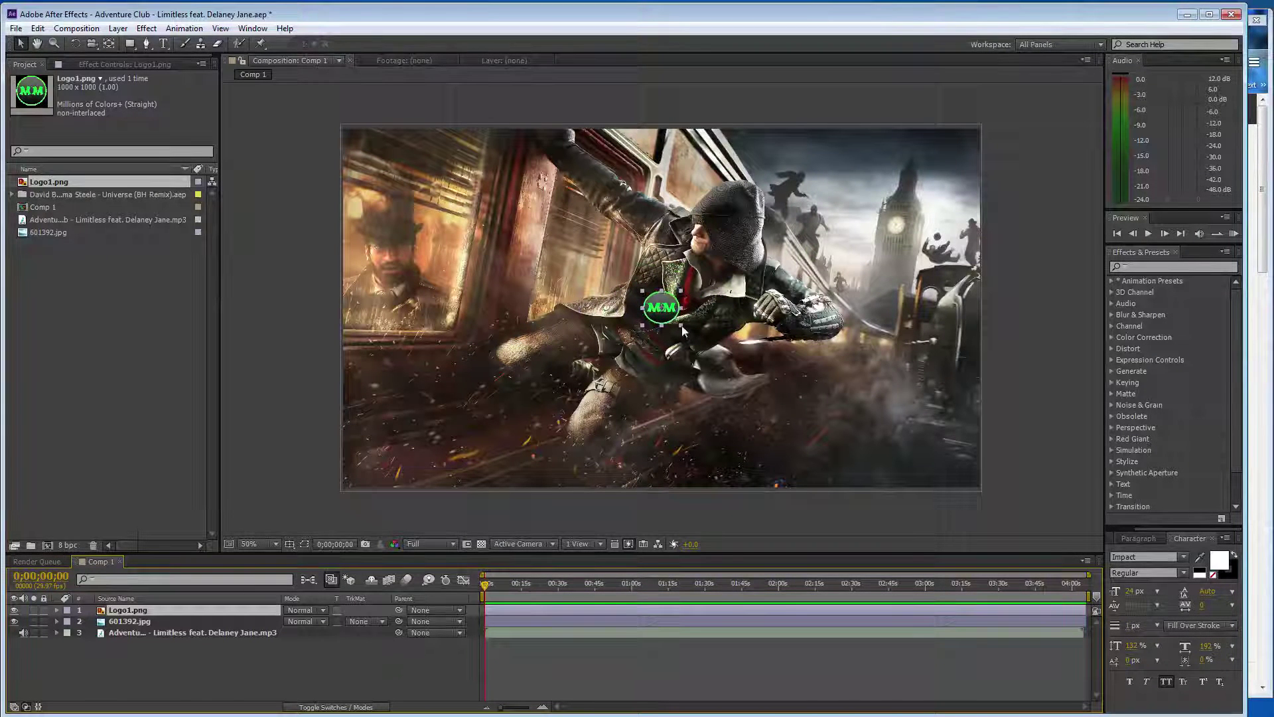
drag(662, 309, 935, 470)
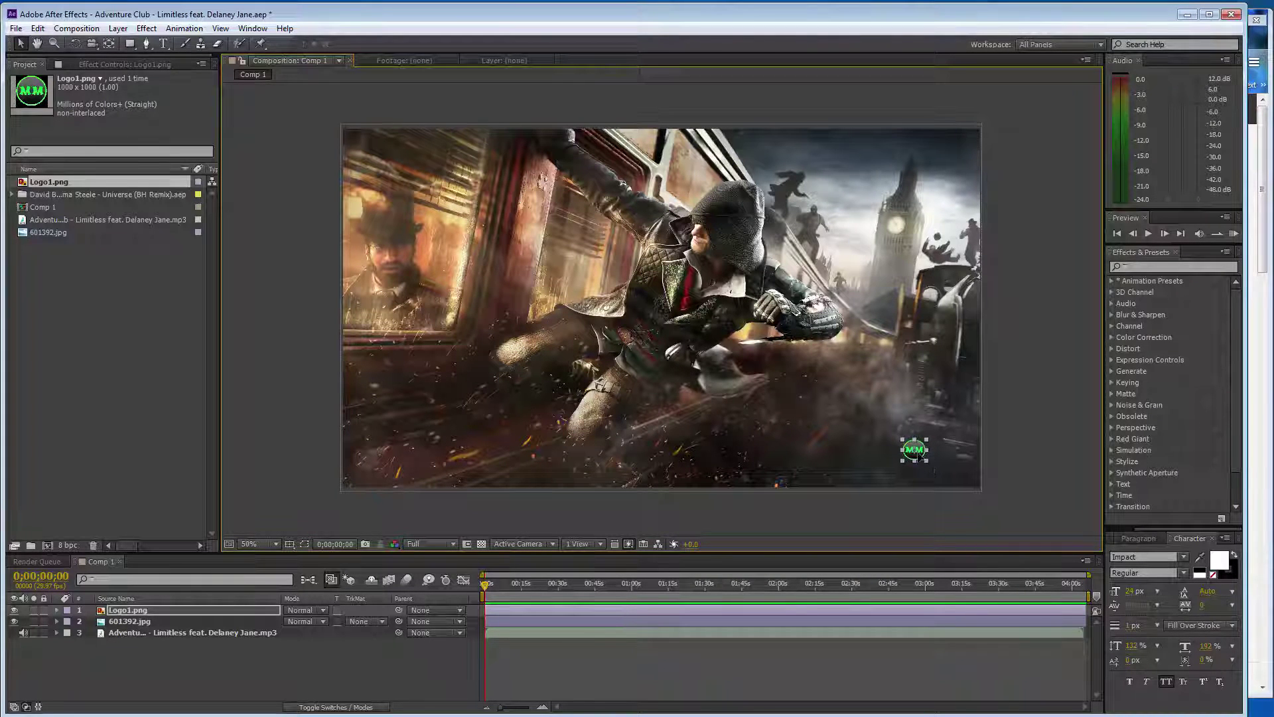
drag(923, 460, 961, 472)
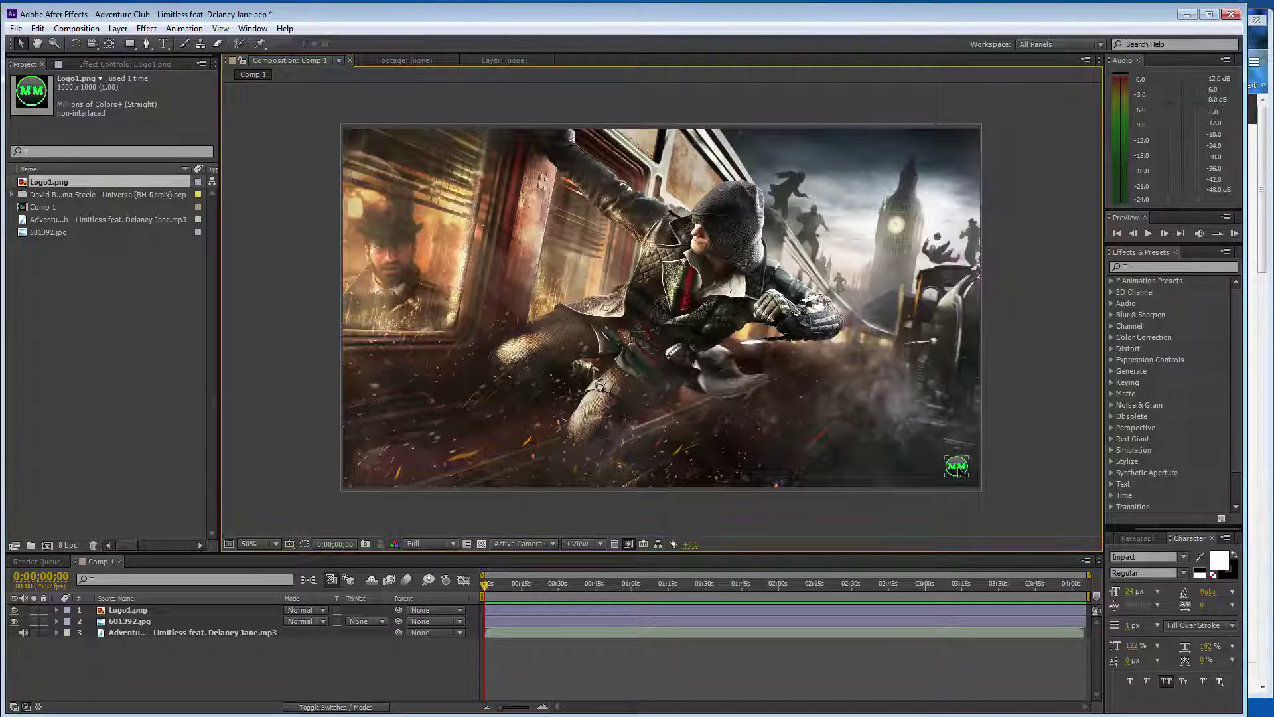
key(Return)
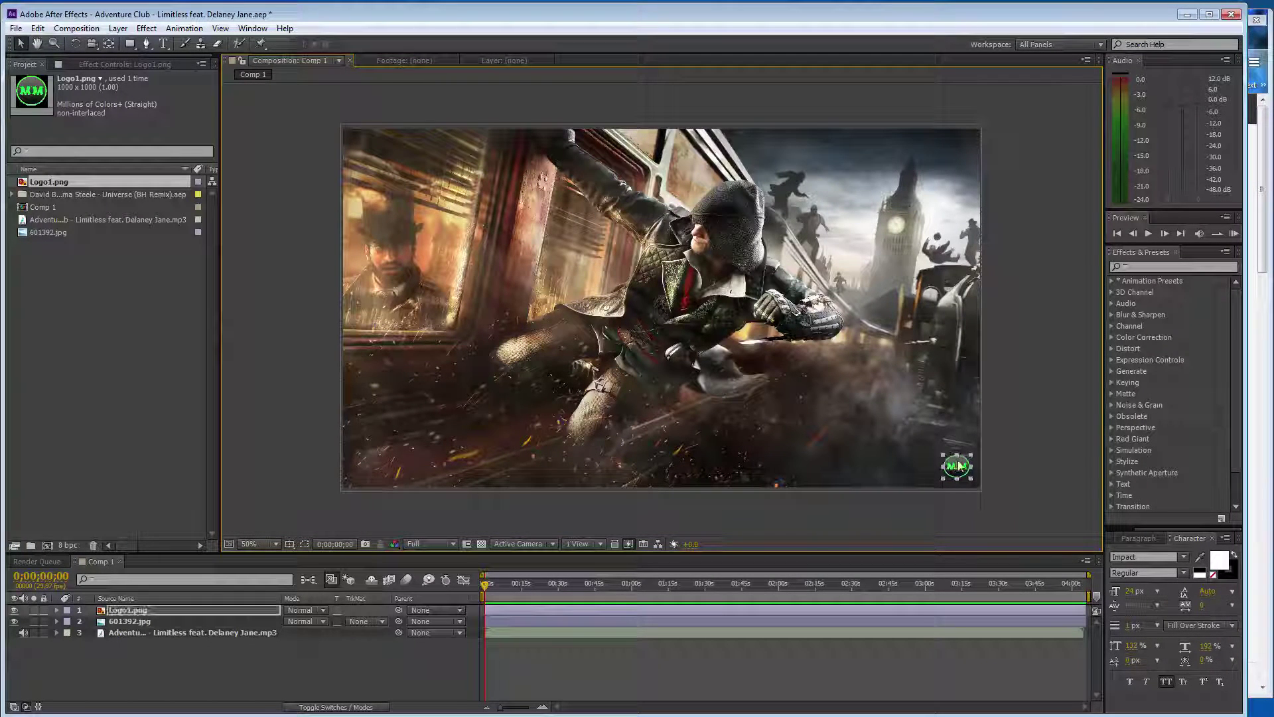
click(1049, 427)
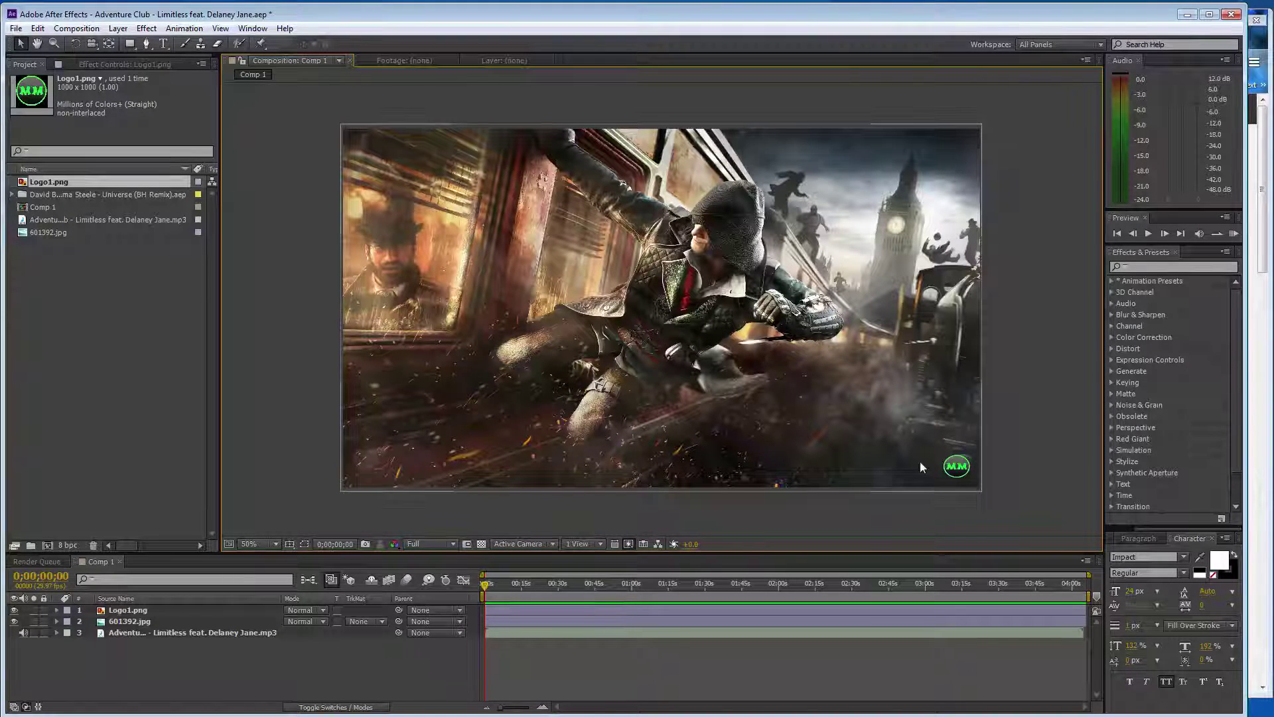
click(957, 468)
click(1040, 467)
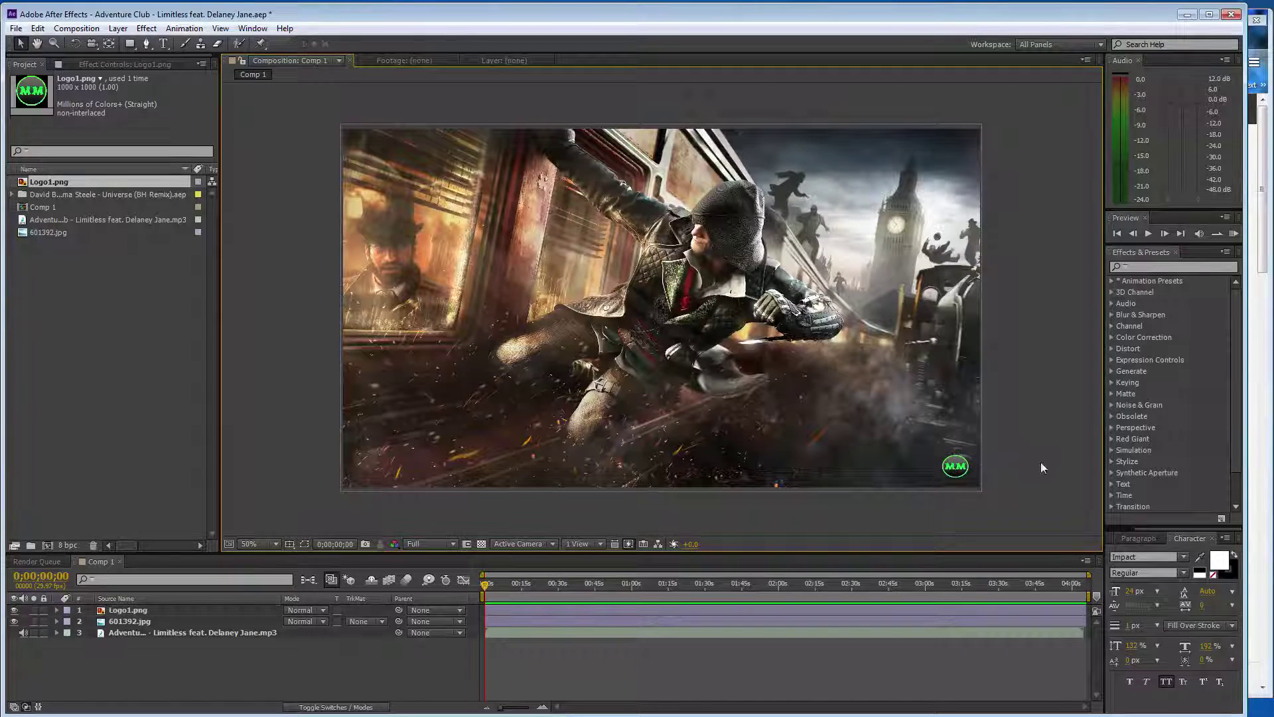
Save, then create a new solid layer named Eq.
key(ctrl+s)
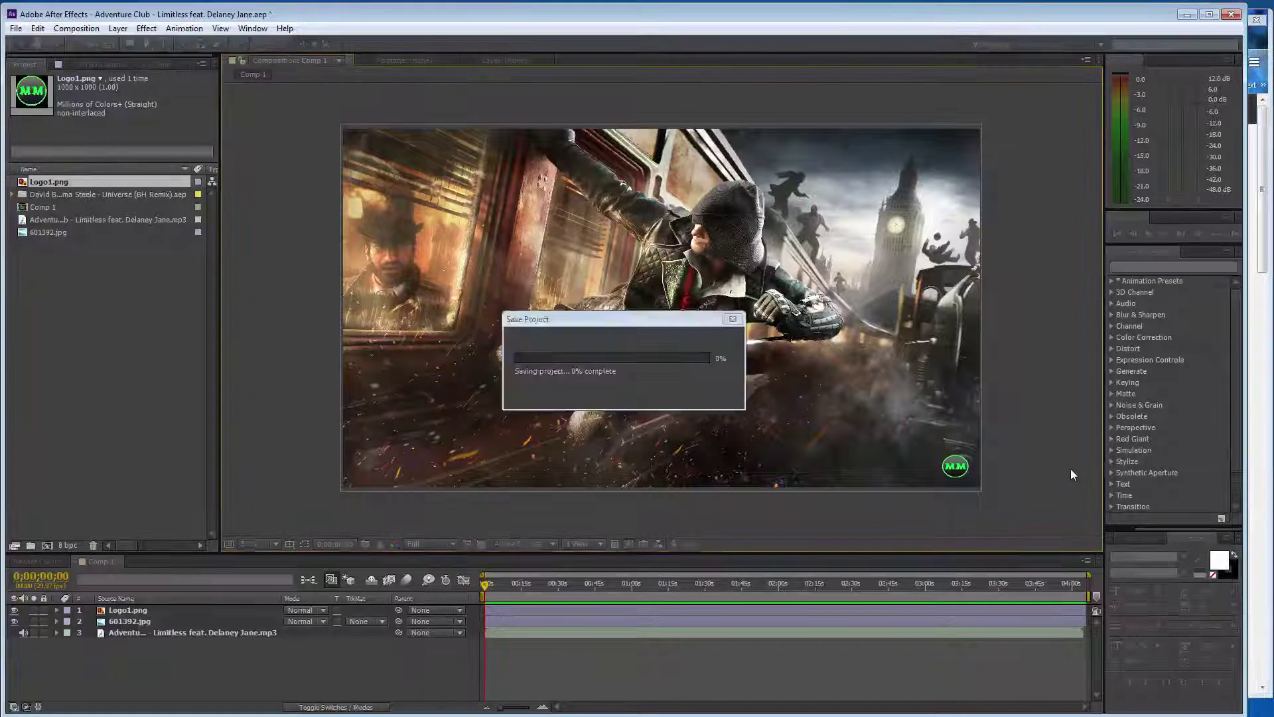
key(ctrl+y)
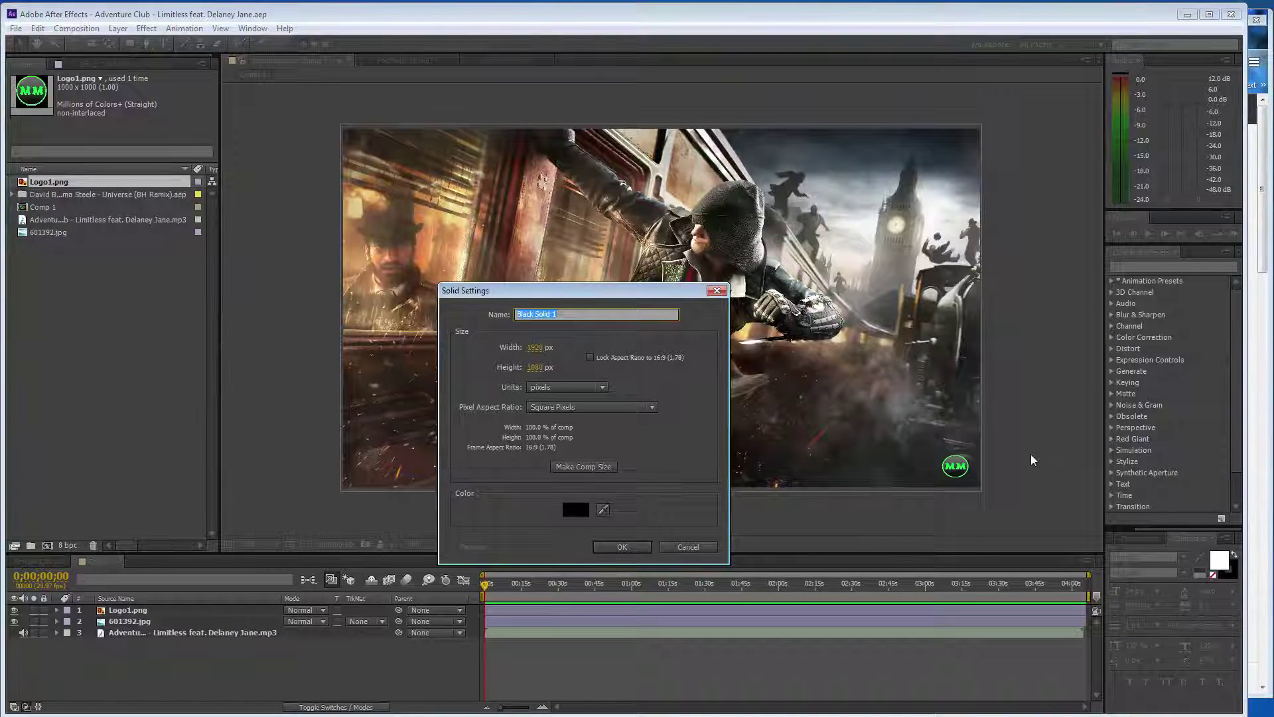
text(Eq)
click(617, 546)
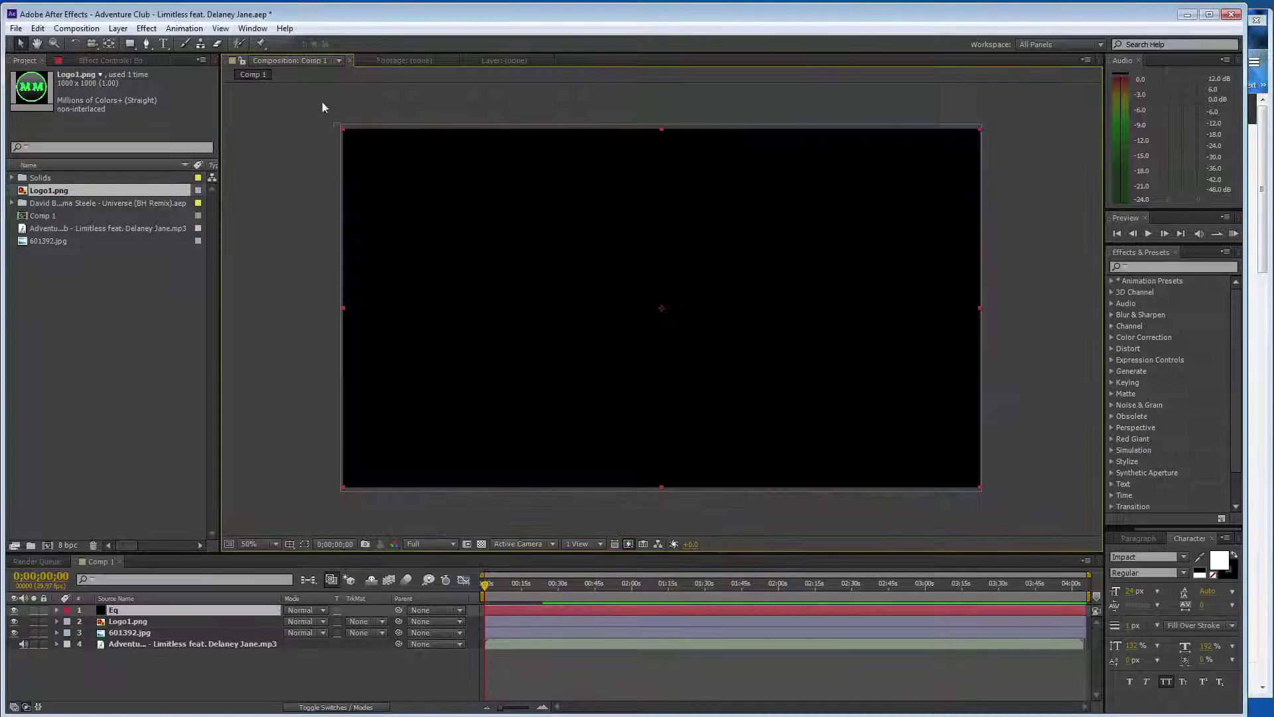
Apply Audio Spectrum to Eq with Audio Layer set to the Adventure Club song, viewed at 0;00;47;12.
click(147, 28)
mouse_move(237, 201)
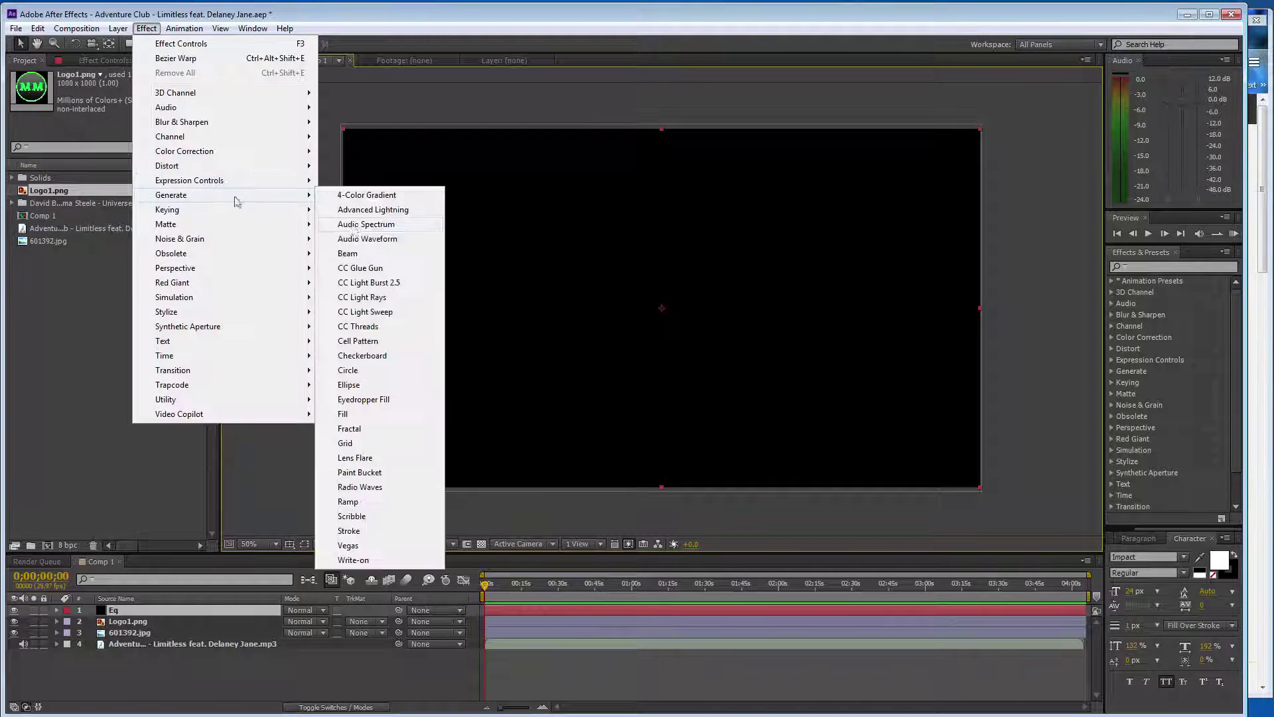
click(366, 225)
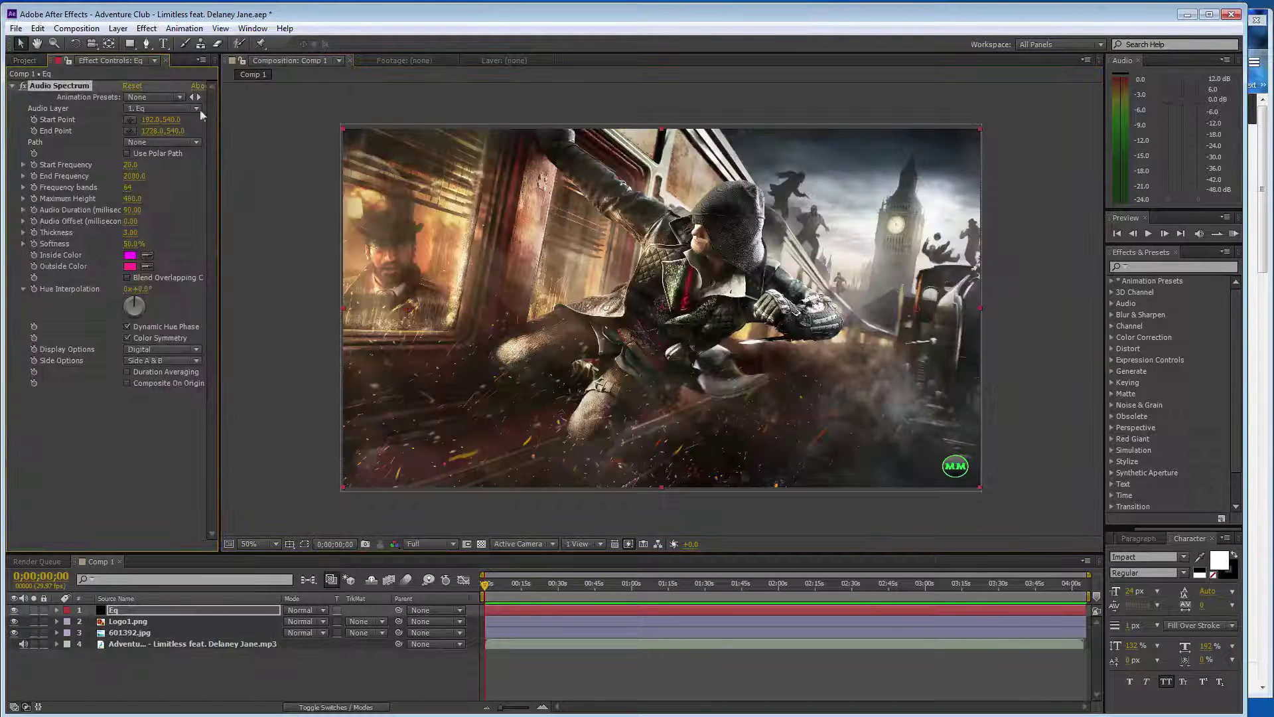
click(166, 108)
click(179, 186)
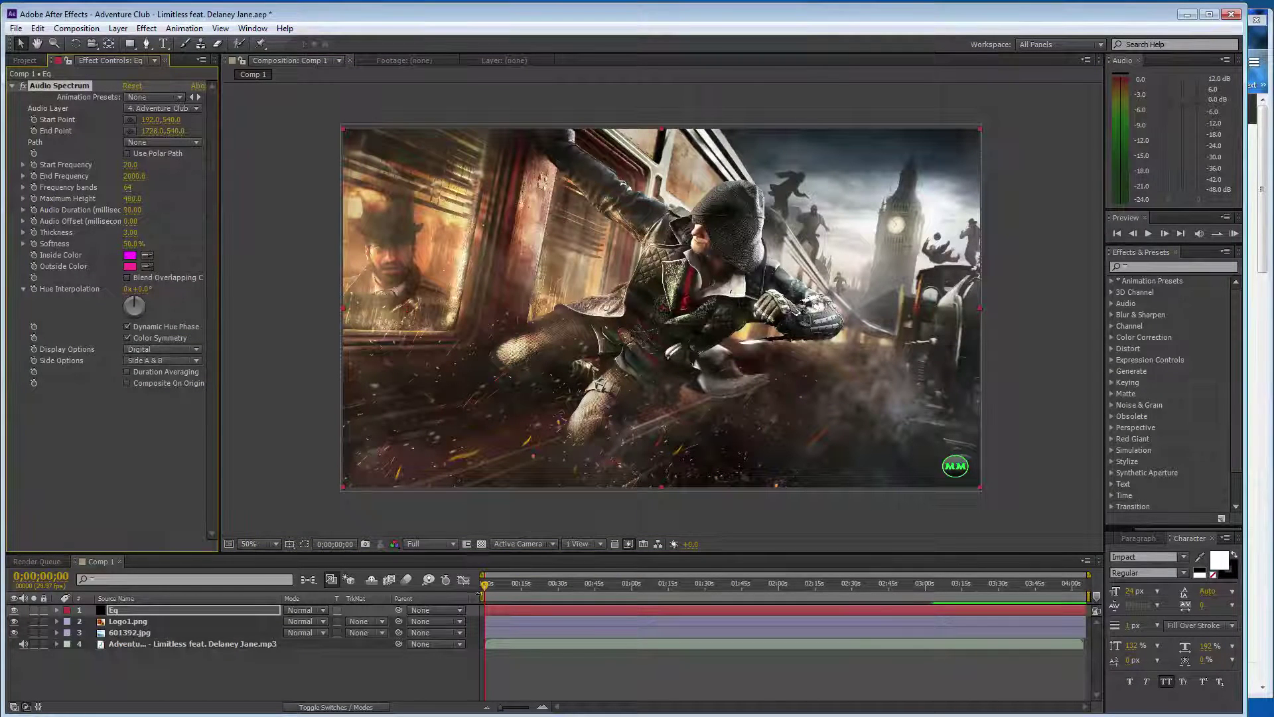
drag(493, 586, 600, 585)
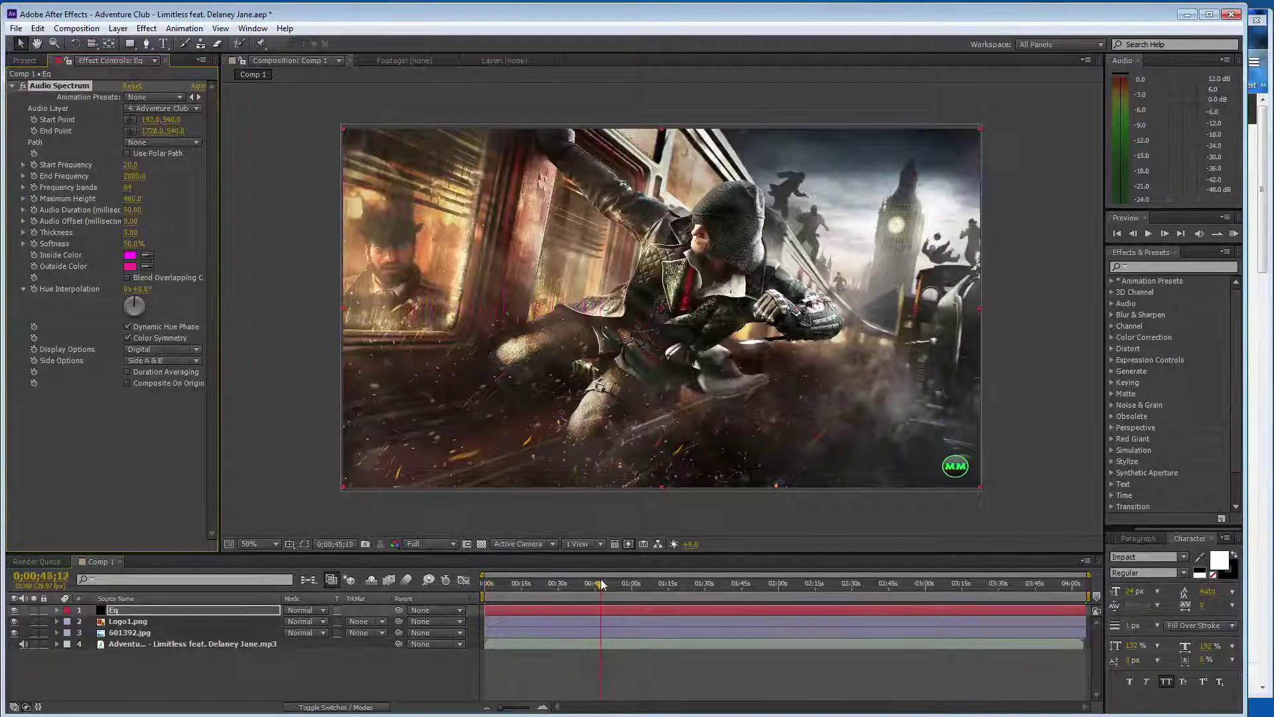
key(slash)
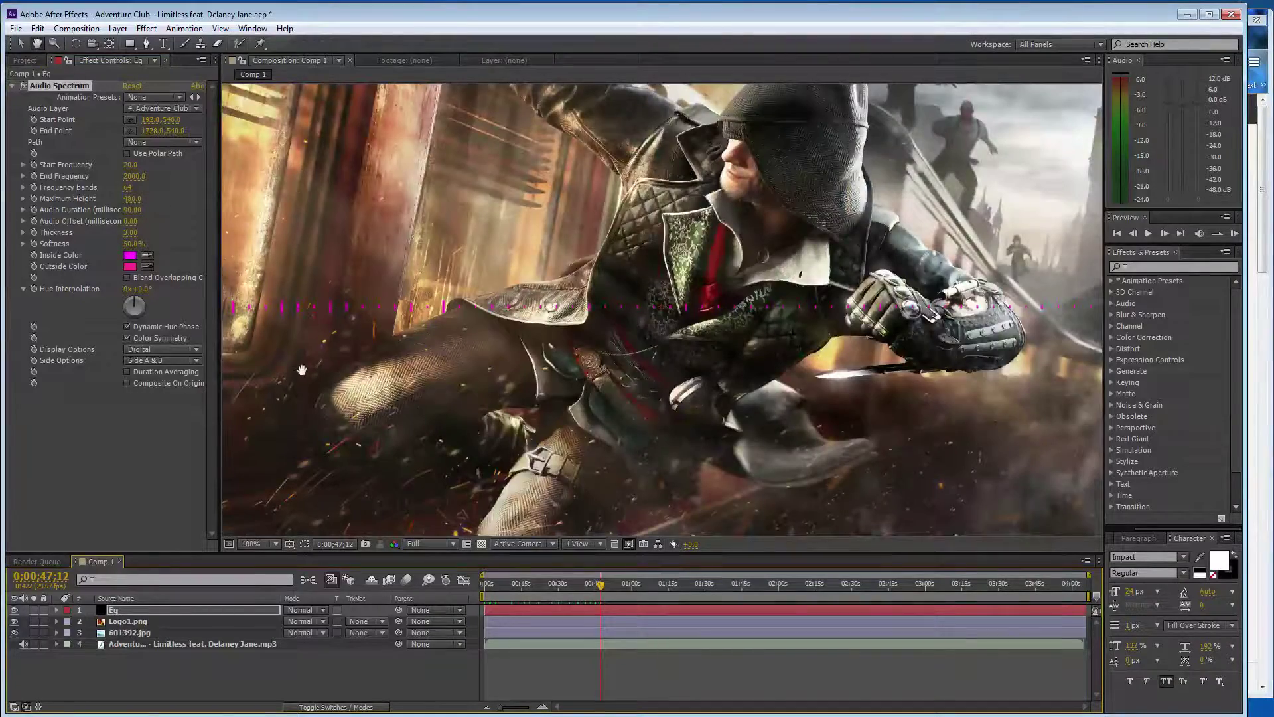
Zoom to 200% on the train window and place the first Pen mask point at its left edge.
drag(318, 365, 729, 372)
key(g)
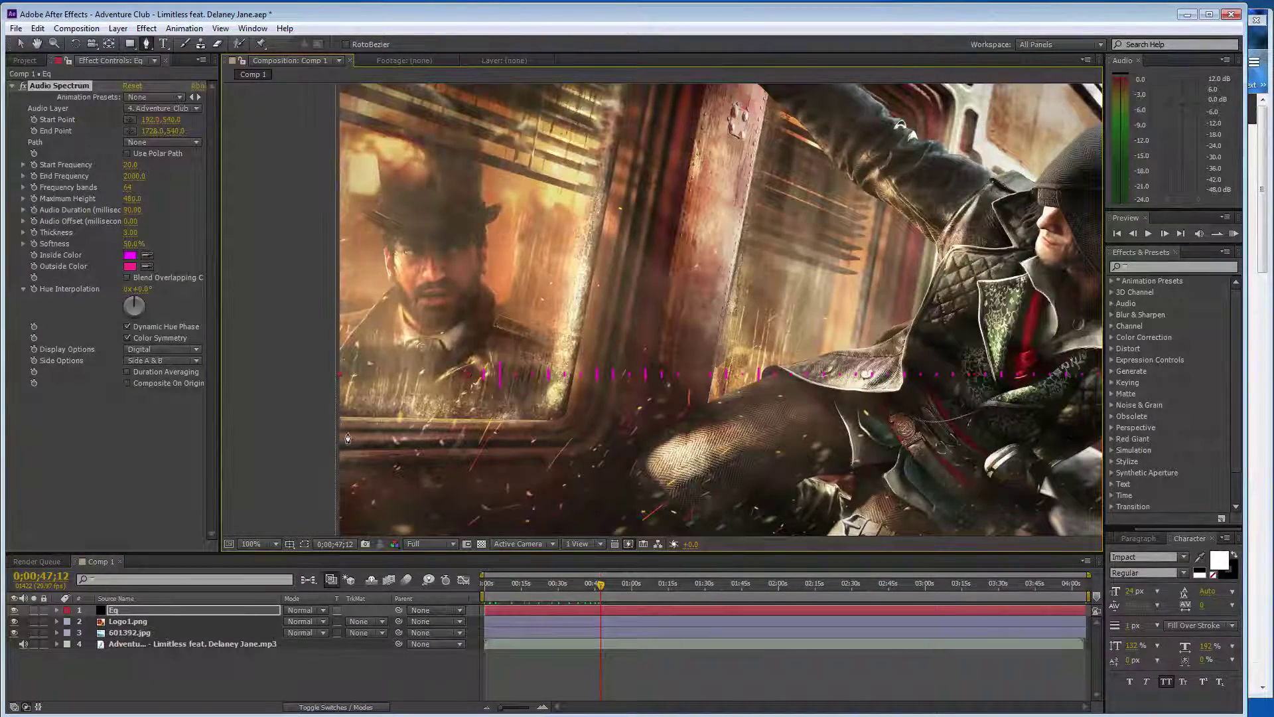
key(period)
drag(341, 423, 473, 345)
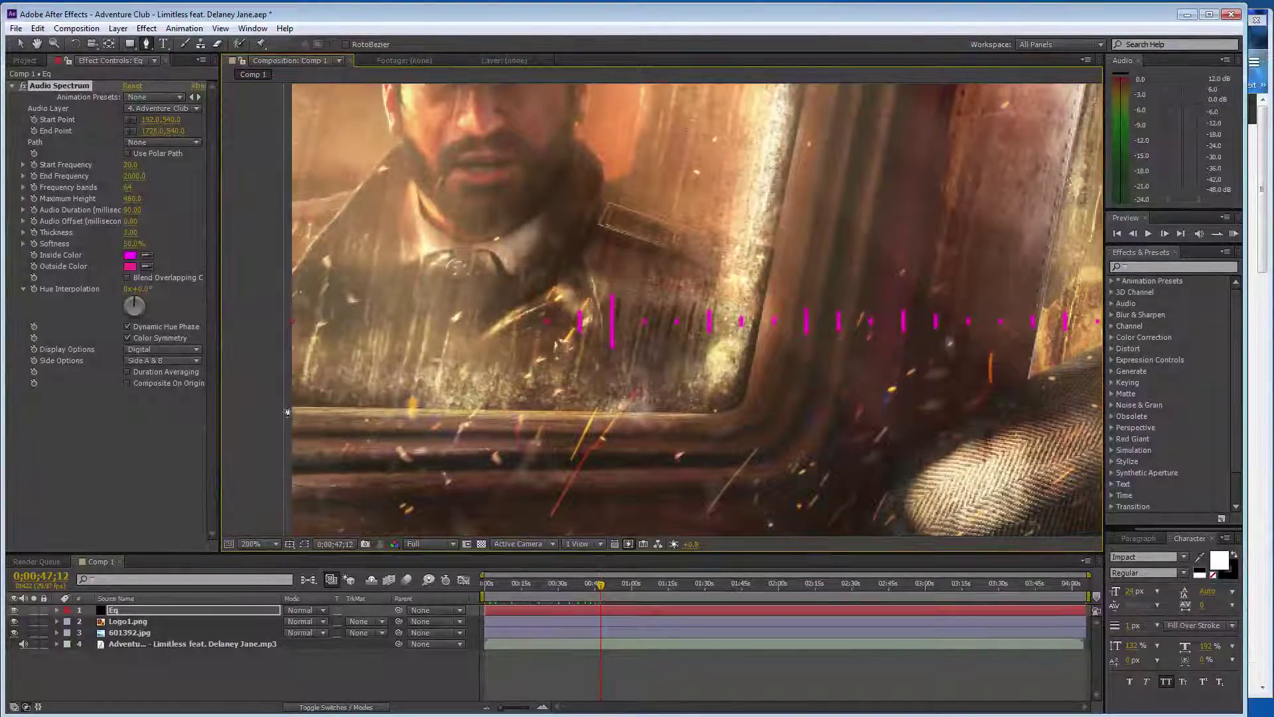
click(291, 407)
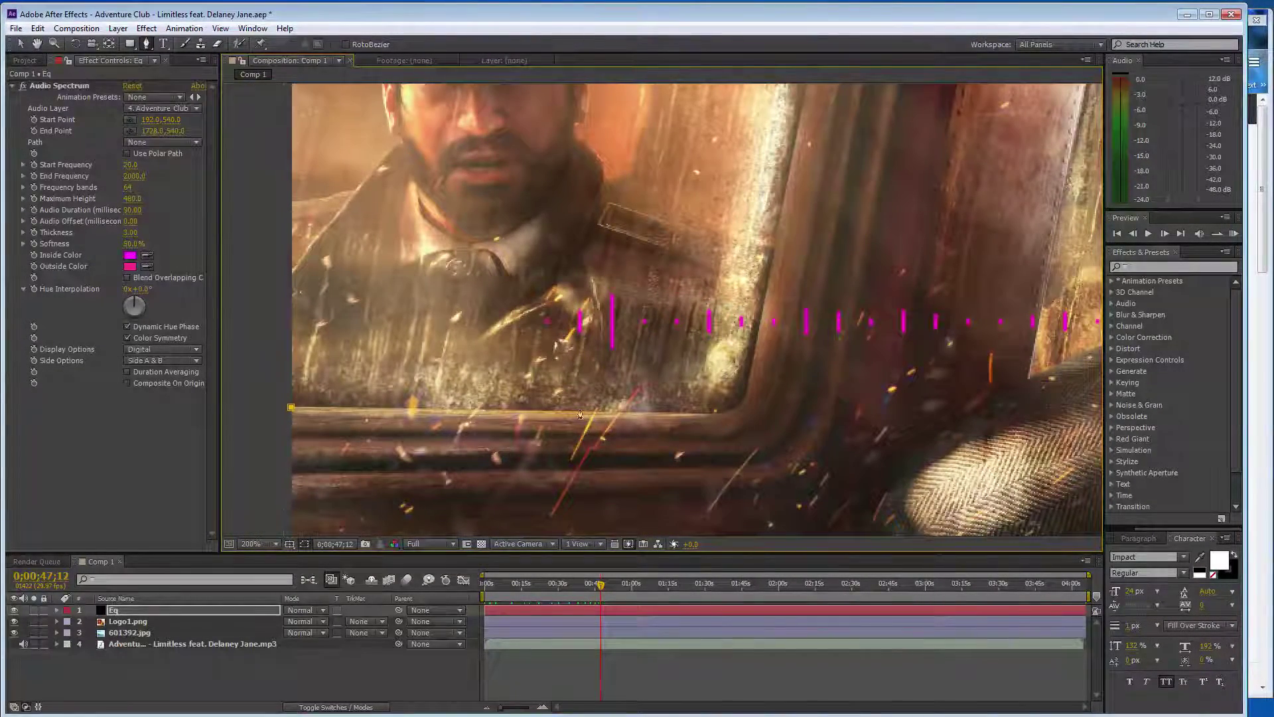
key(ctrl+s)
Extend the mask along the window's bottom and round its right corner with curved points.
click(703, 414)
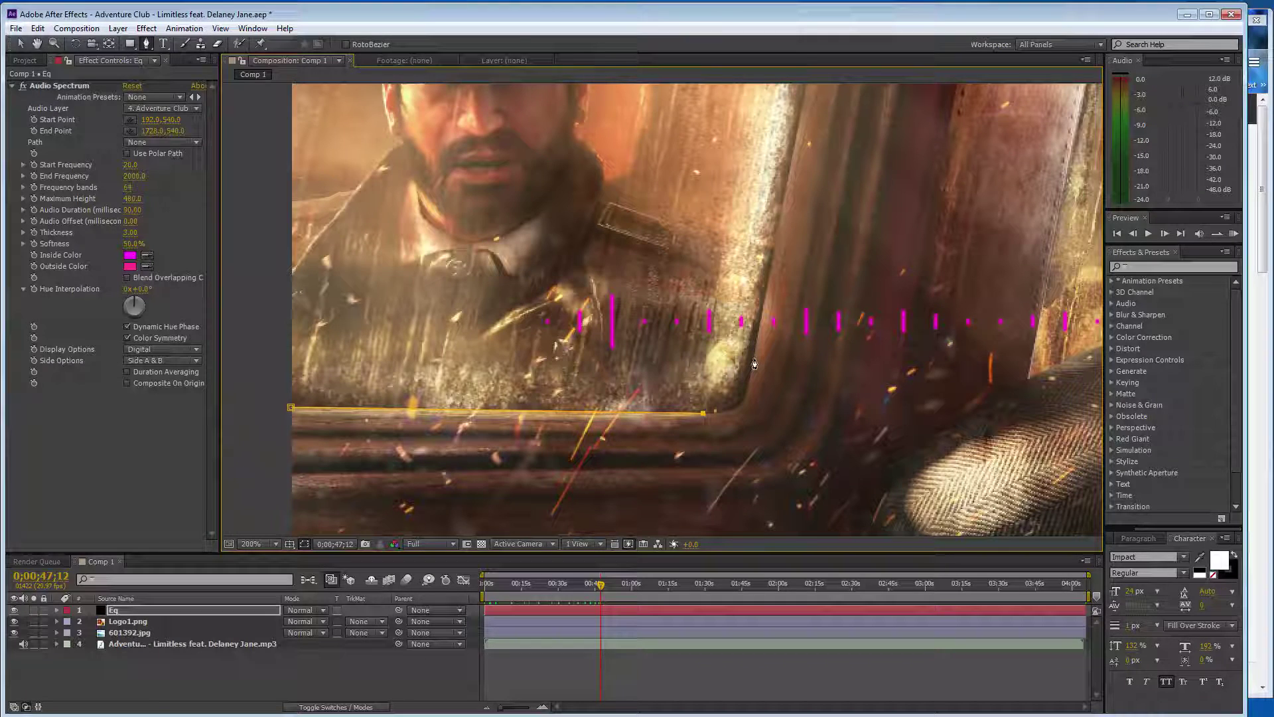
drag(753, 359, 756, 294)
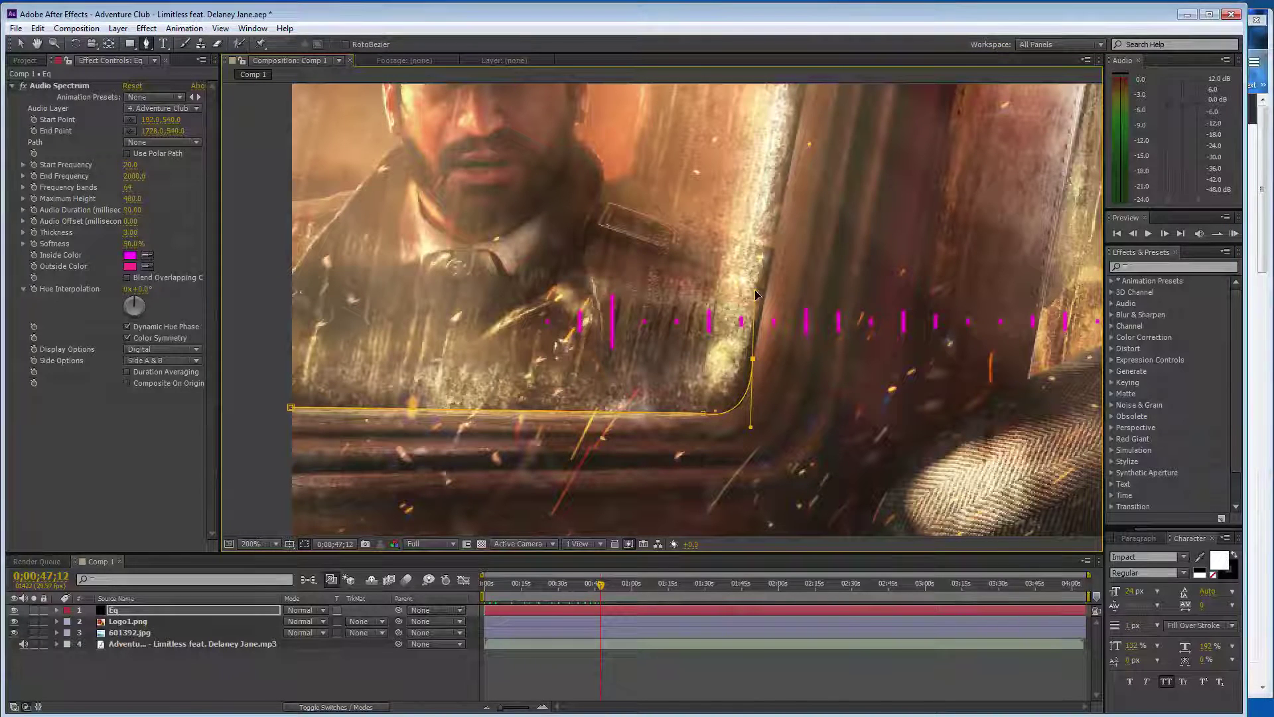
click(774, 254)
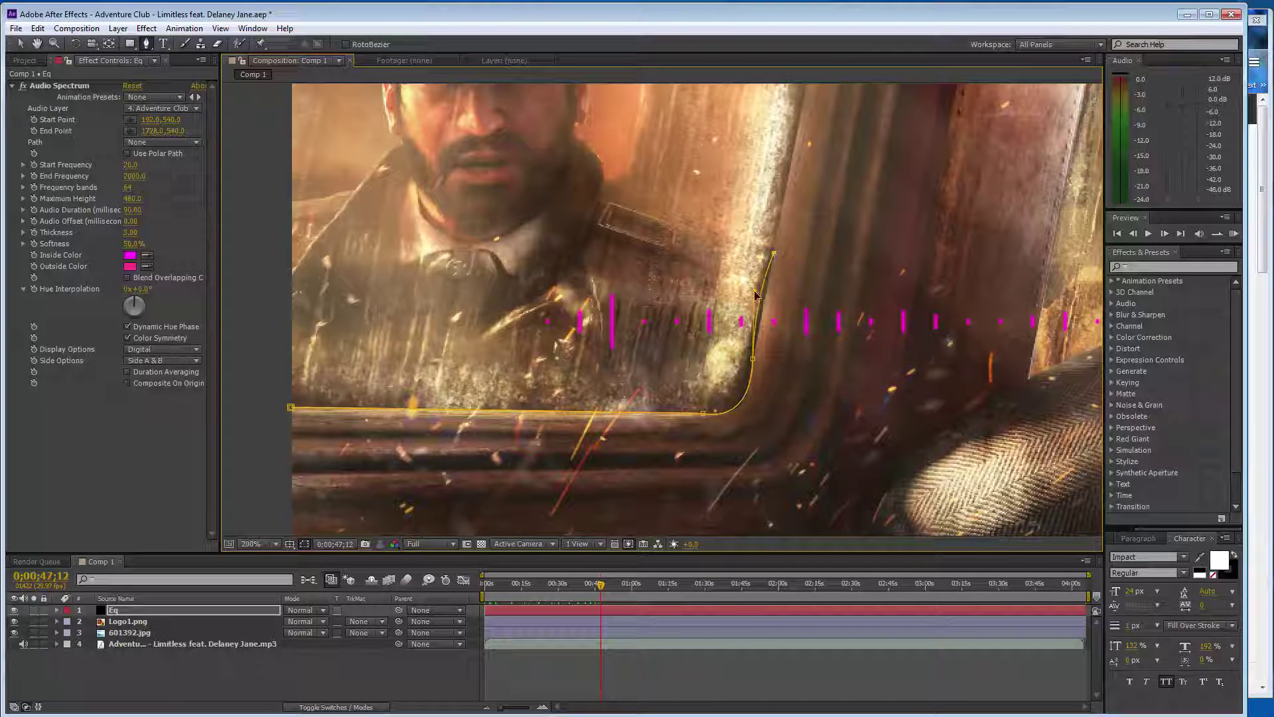
drag(756, 295, 755, 348)
key(ctrl+s)
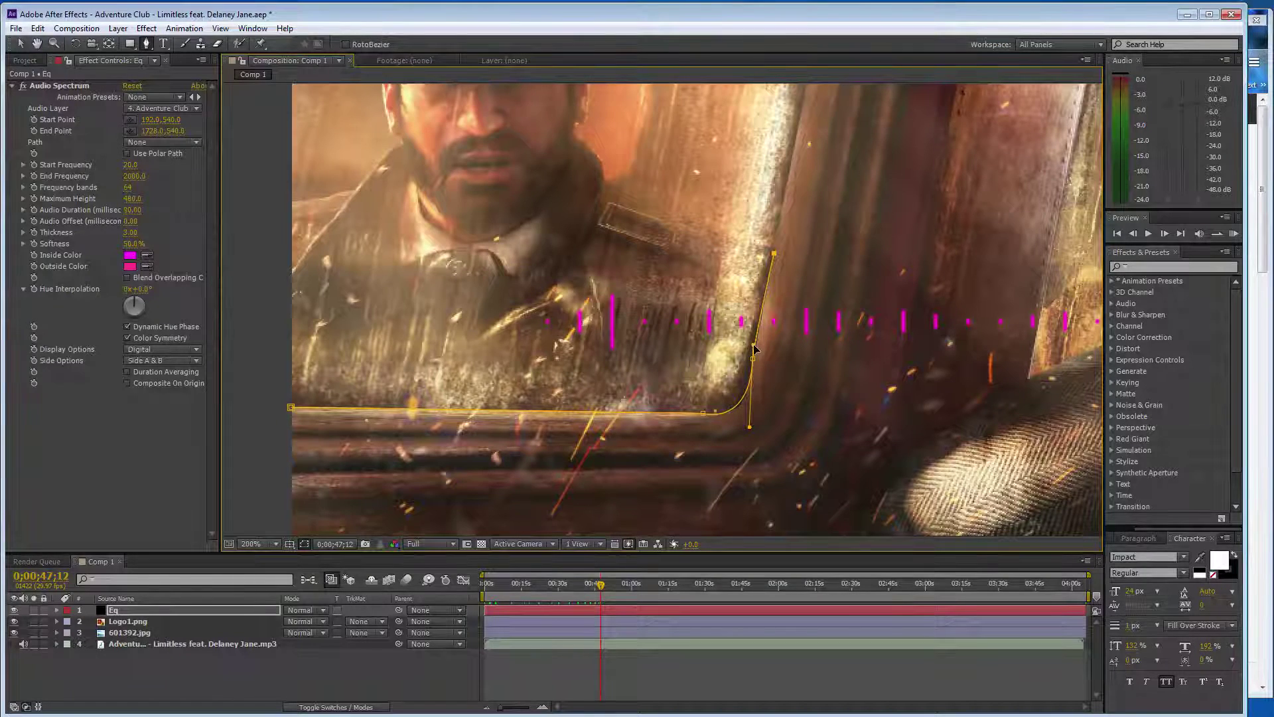
Adjust the corner mask points and handles so the curve hugs the window.
scroll(749, 399, up, 2)
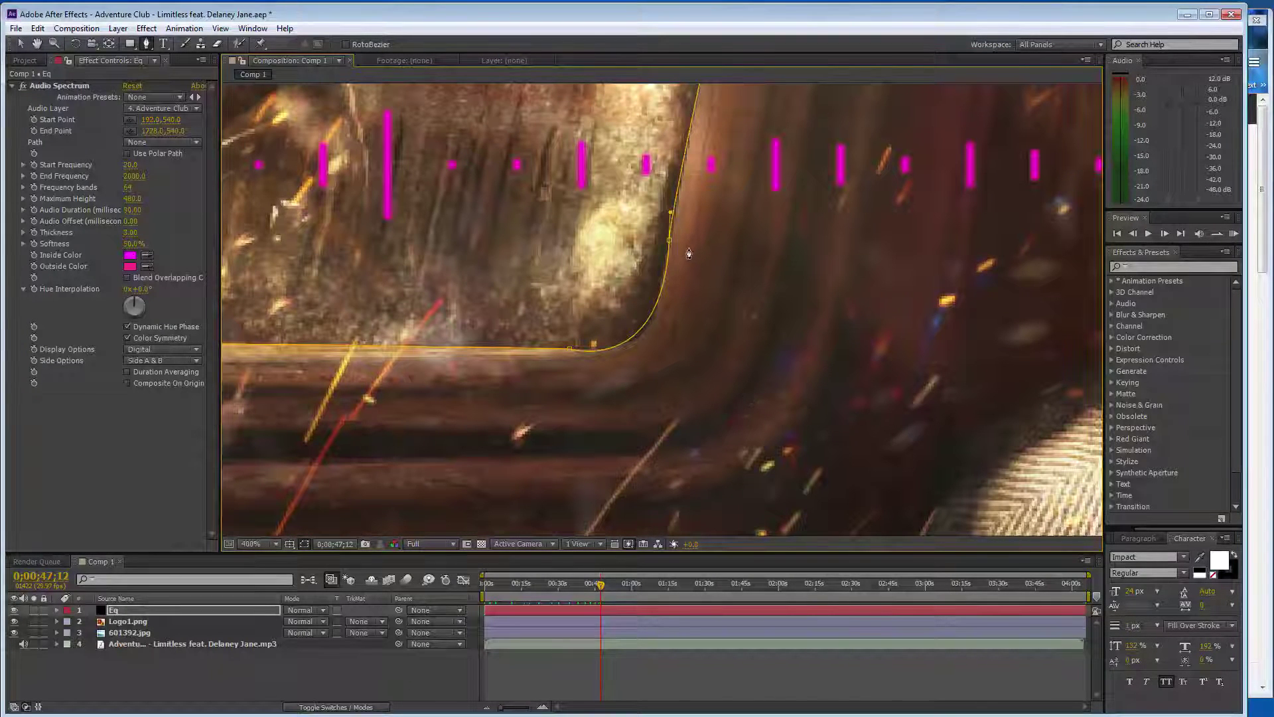
drag(670, 243, 670, 252)
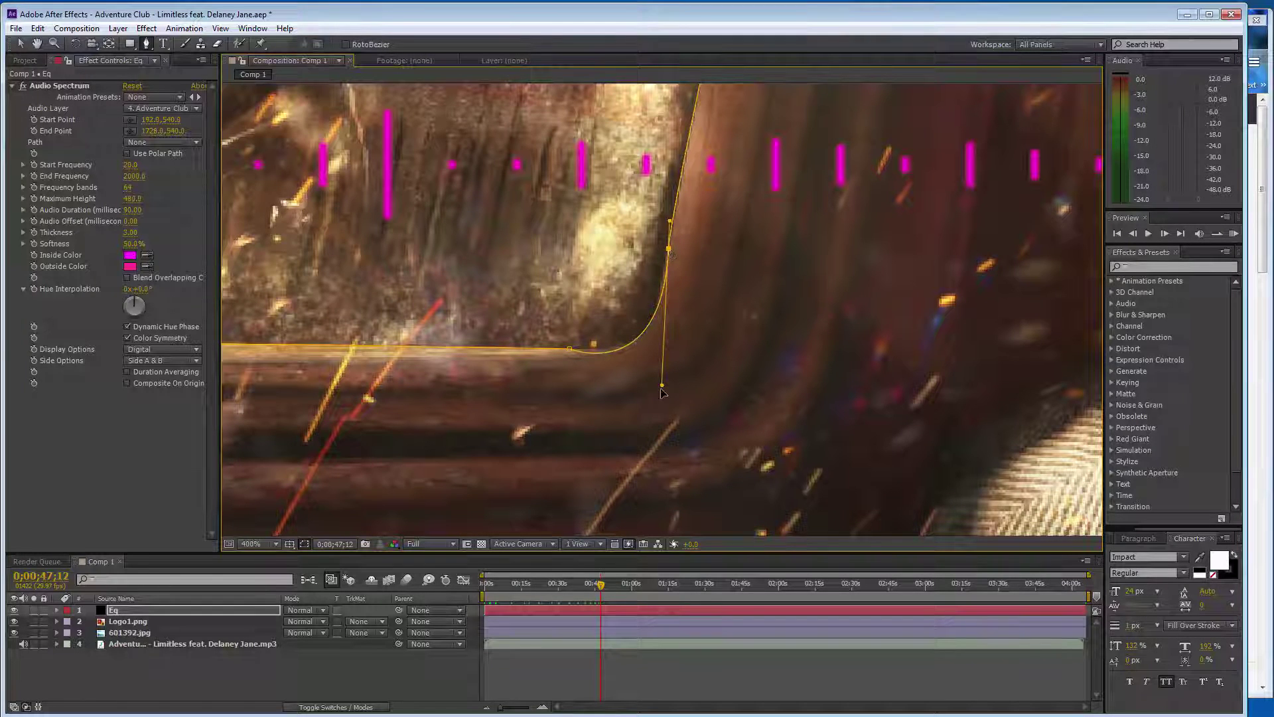
drag(662, 385, 665, 368)
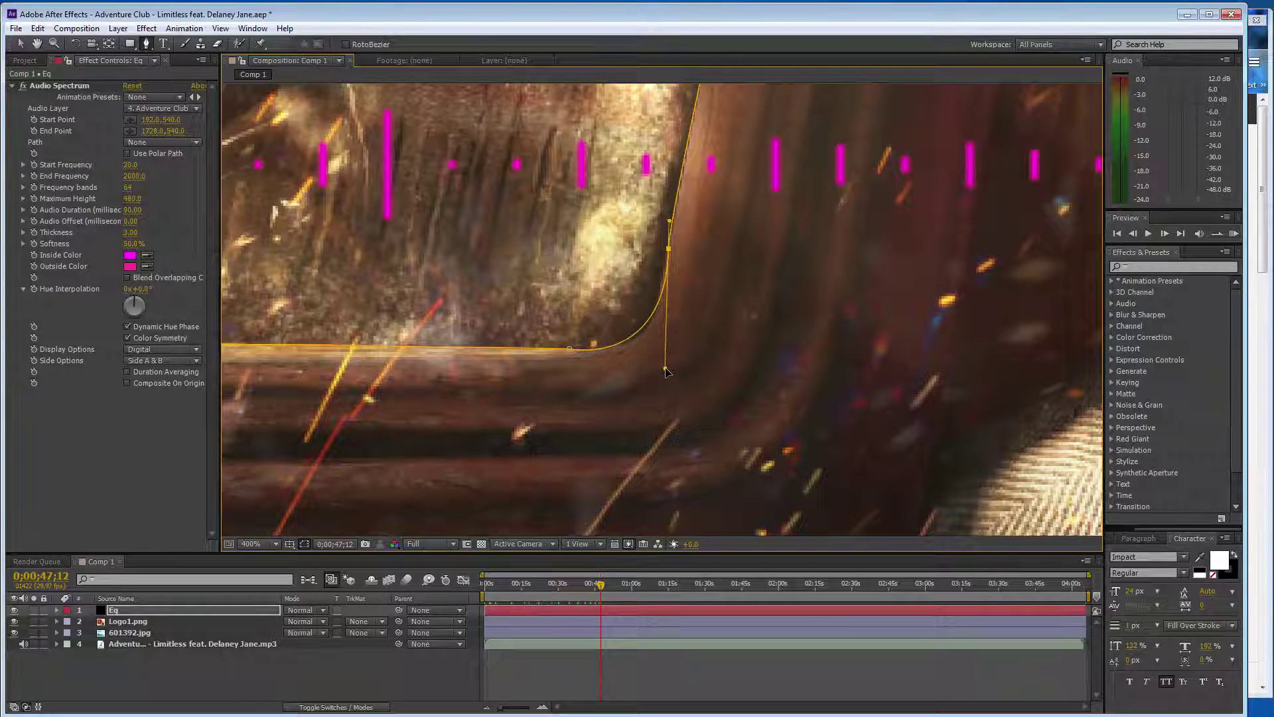
key(comma)
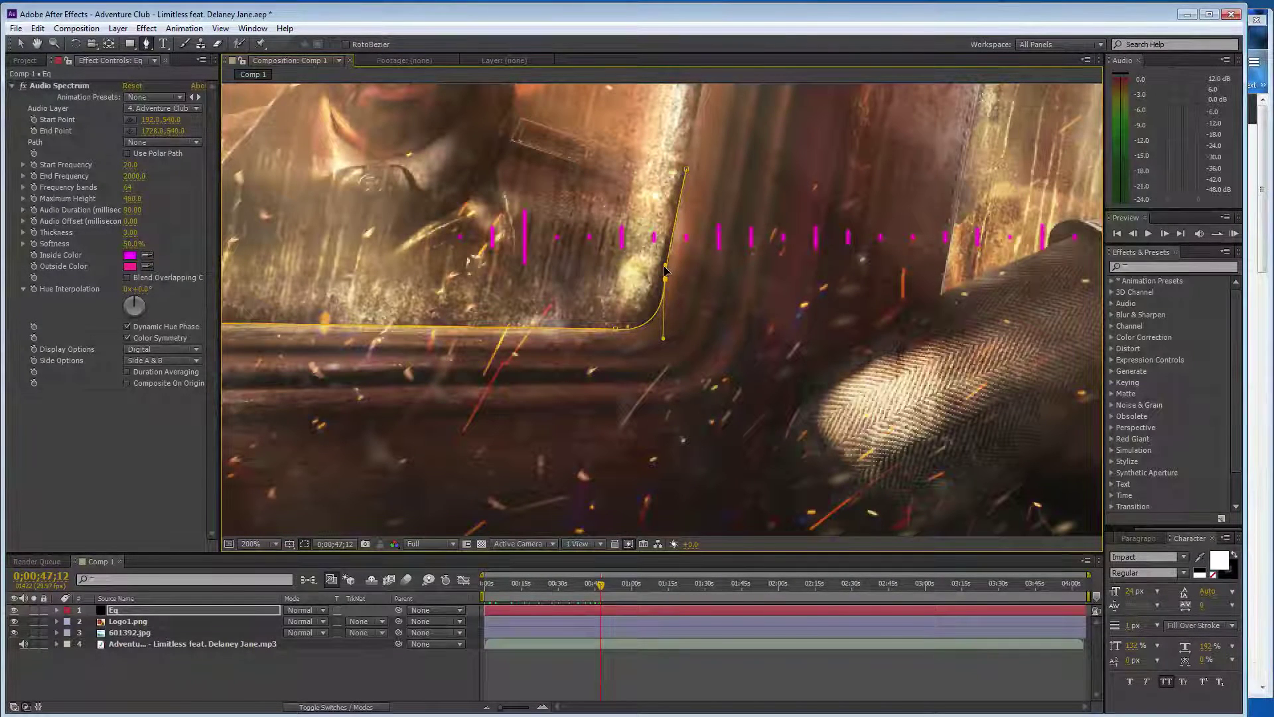
drag(666, 270, 668, 270)
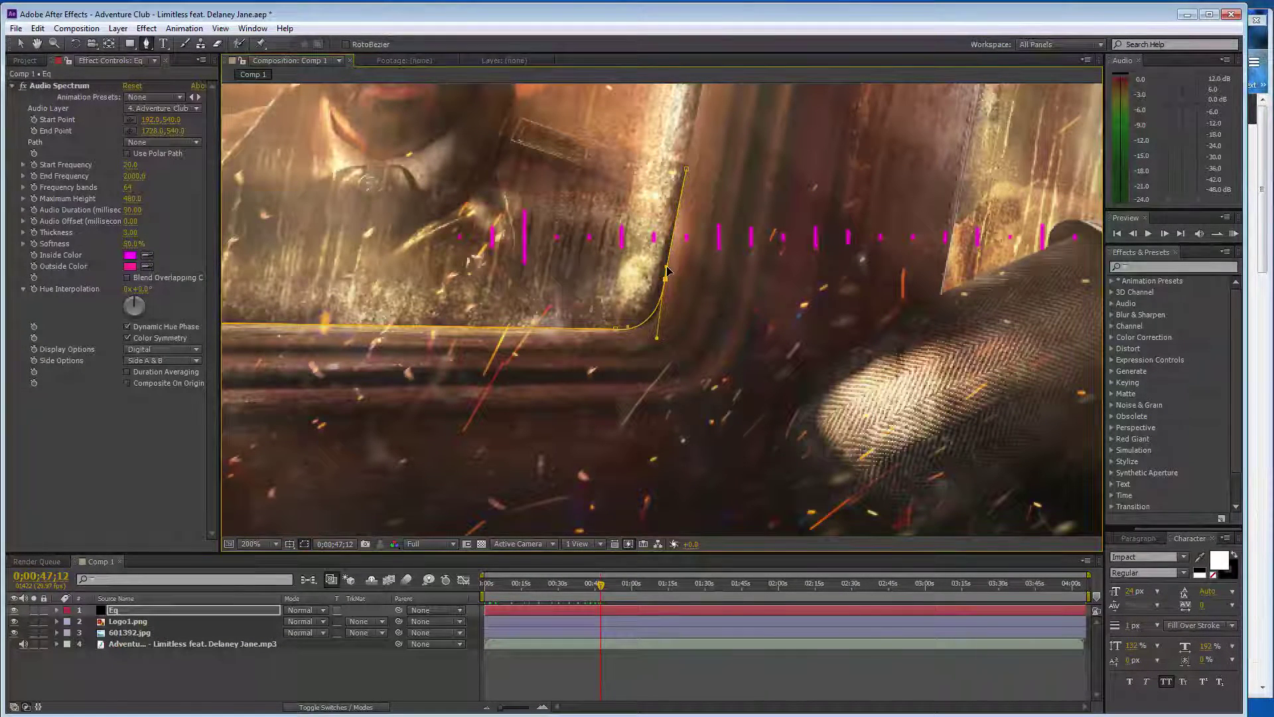
drag(658, 339, 662, 335)
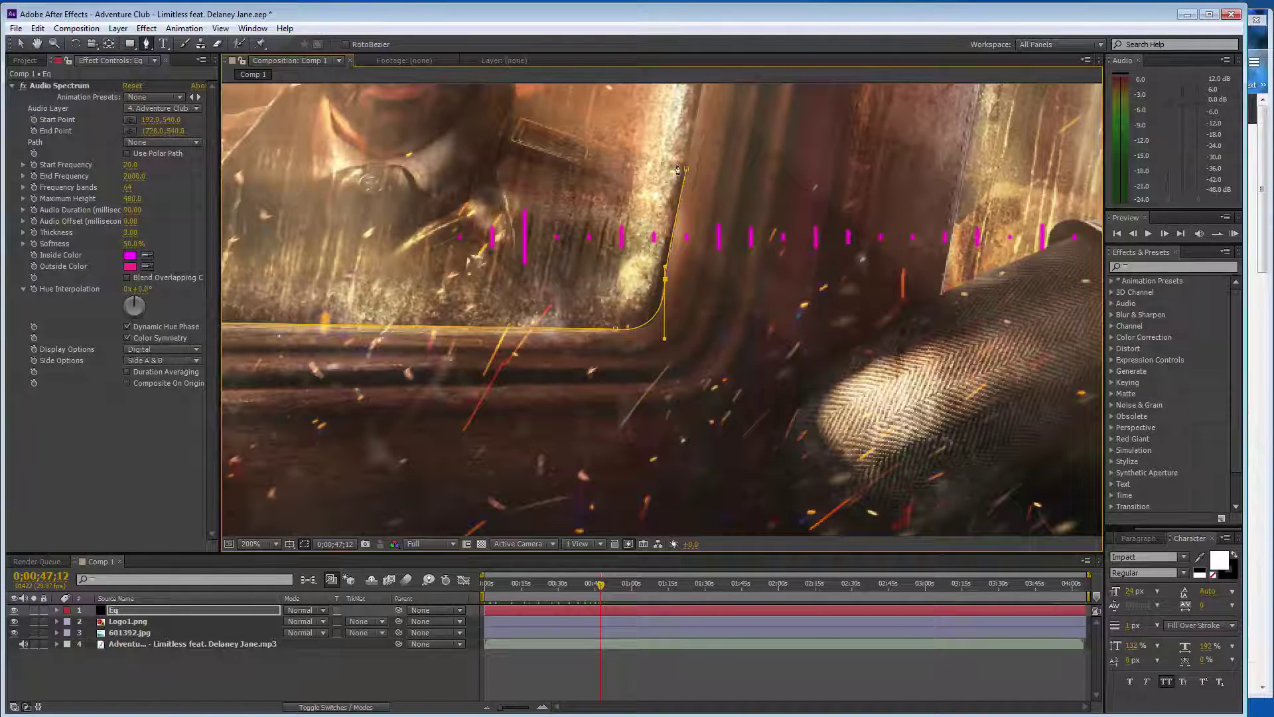
Extend the mask upward along the window's right edge.
key(comma)
click(692, 145)
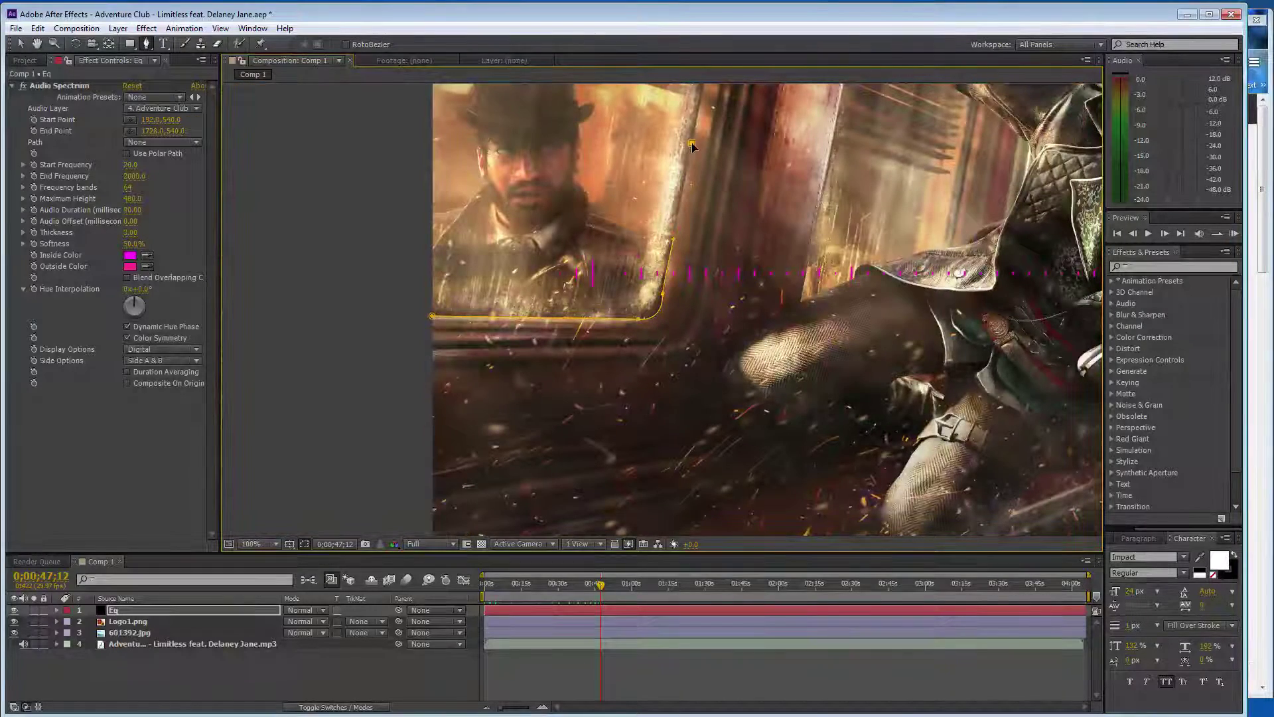
key(ctrl+z)
key(period)
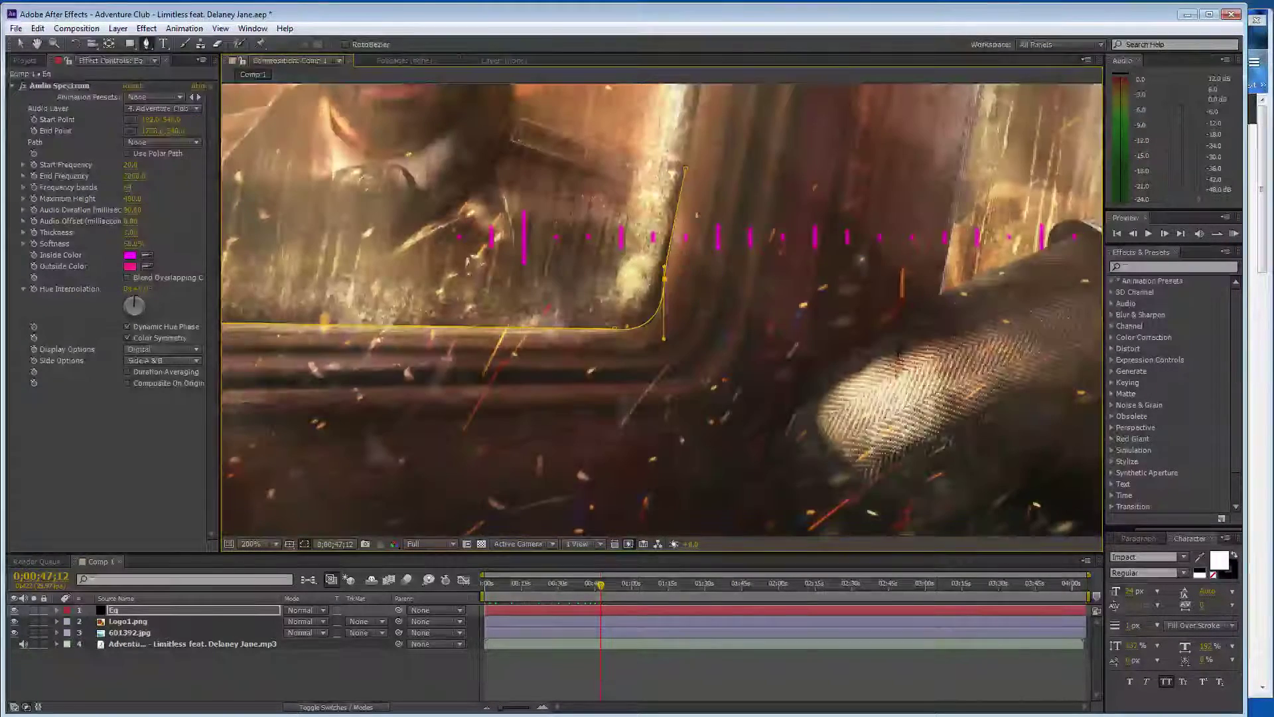
key(comma)
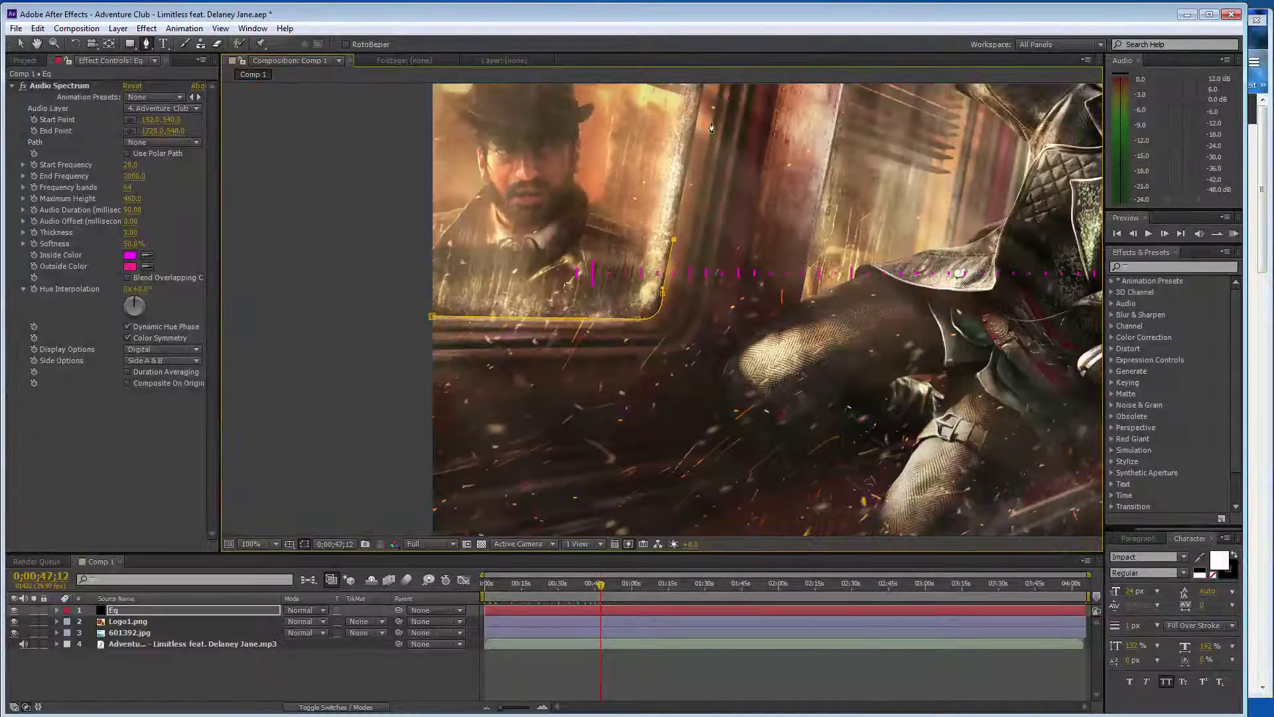
drag(711, 128, 672, 319)
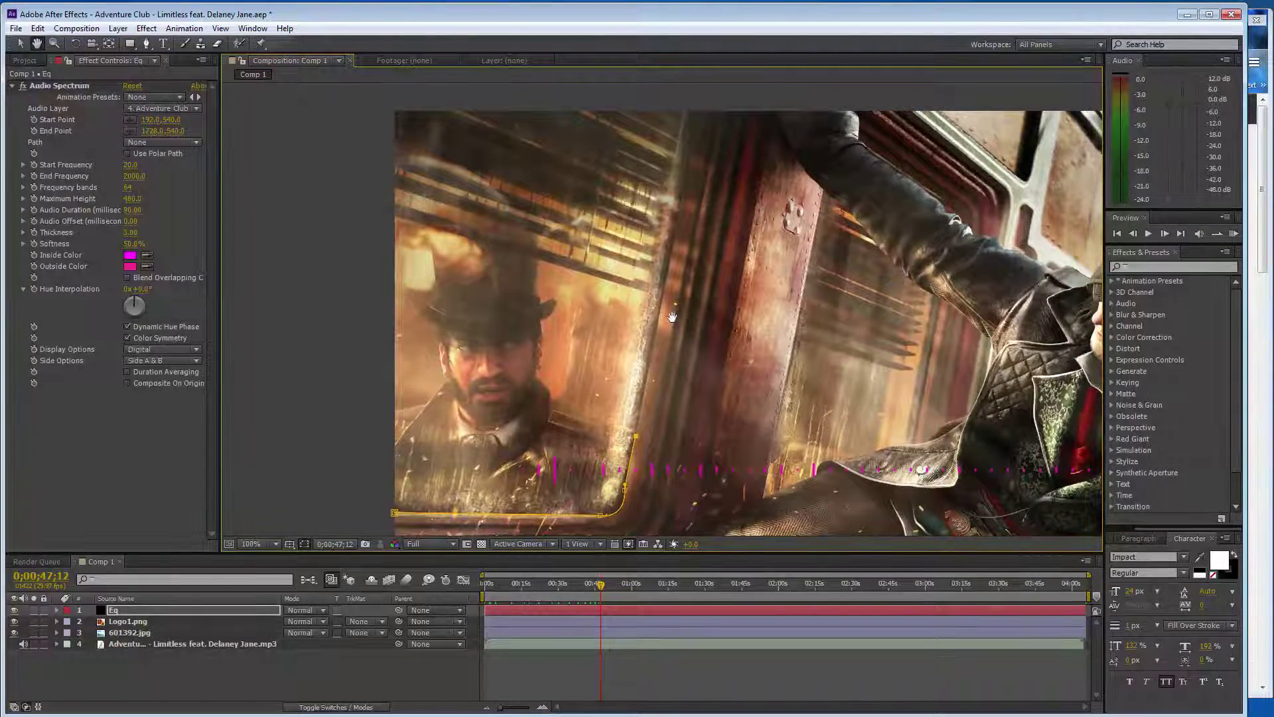
key(g)
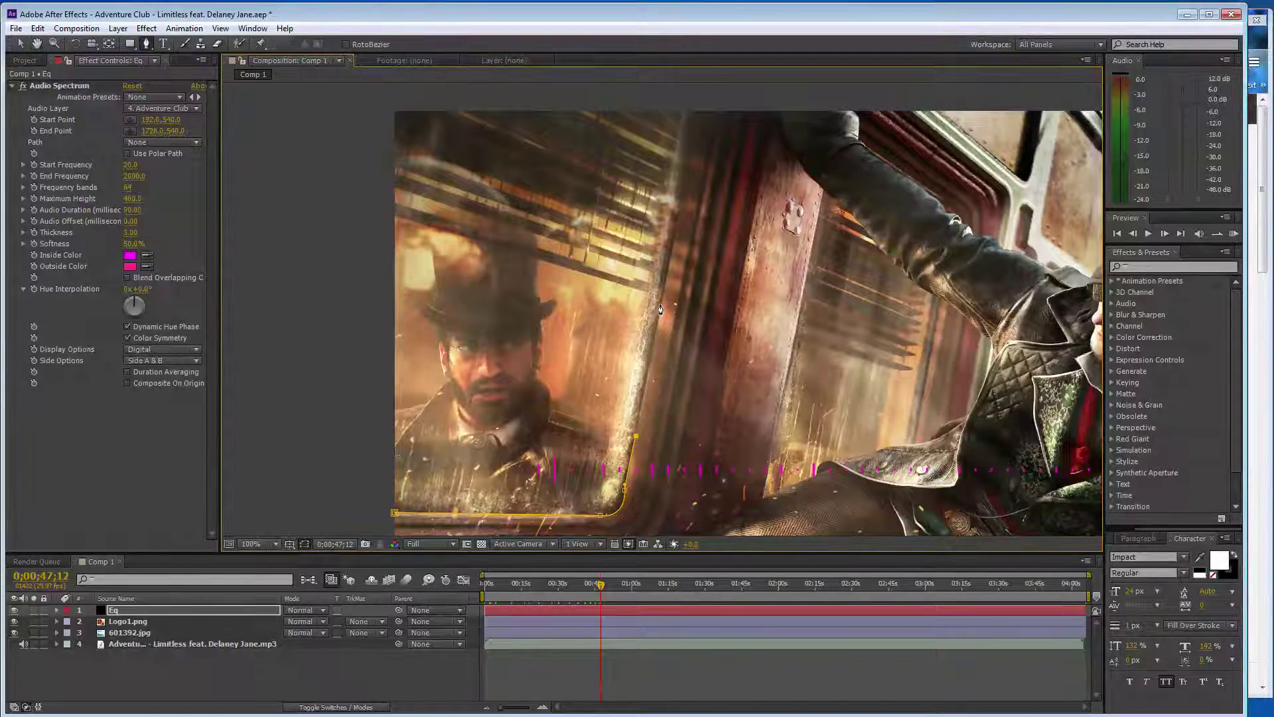
click(661, 305)
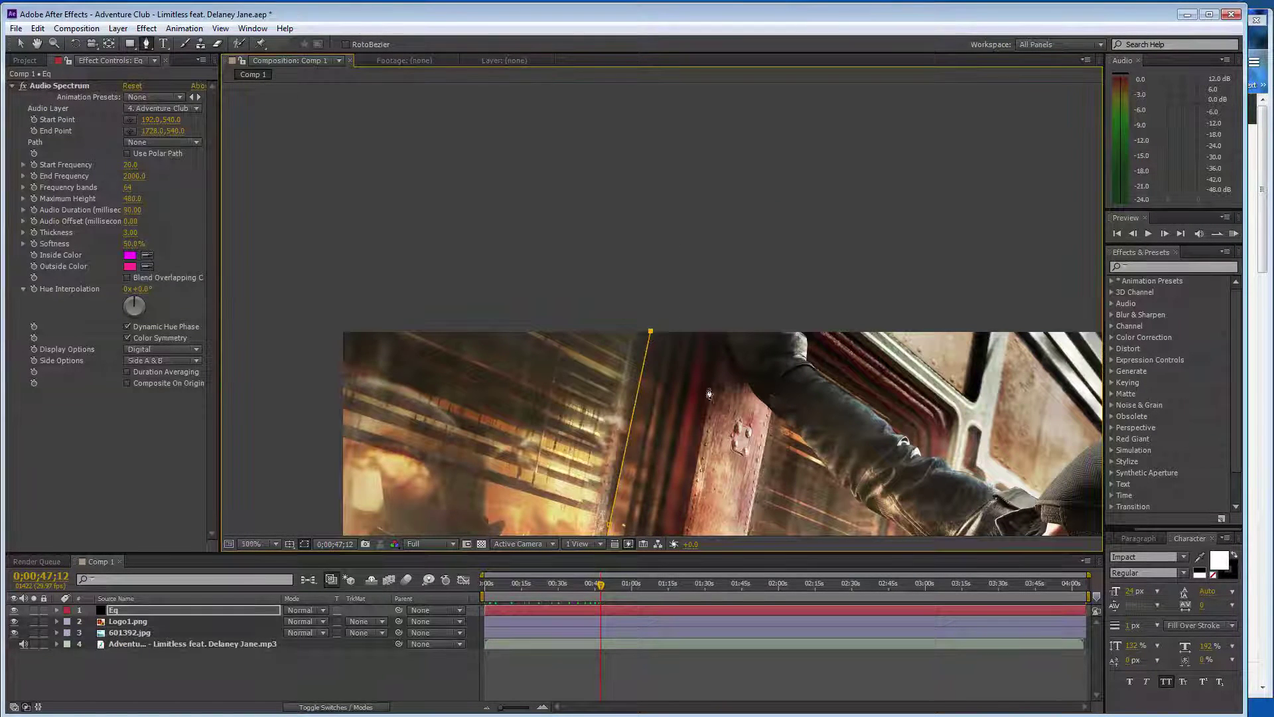
scroll(654, 478, down, 2)
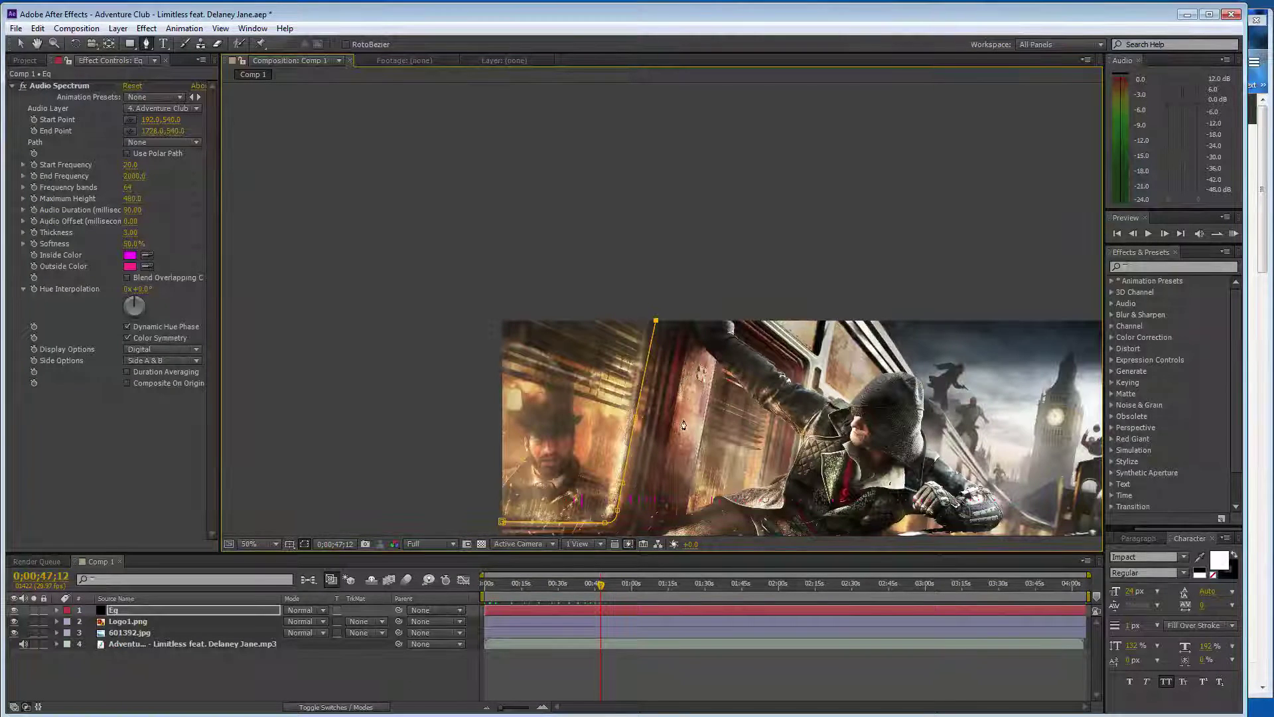
Set the spectrum Path to Mask 1, Start 1300, End 600, 1500 bands, Maximum Height 600.
click(170, 142)
click(177, 171)
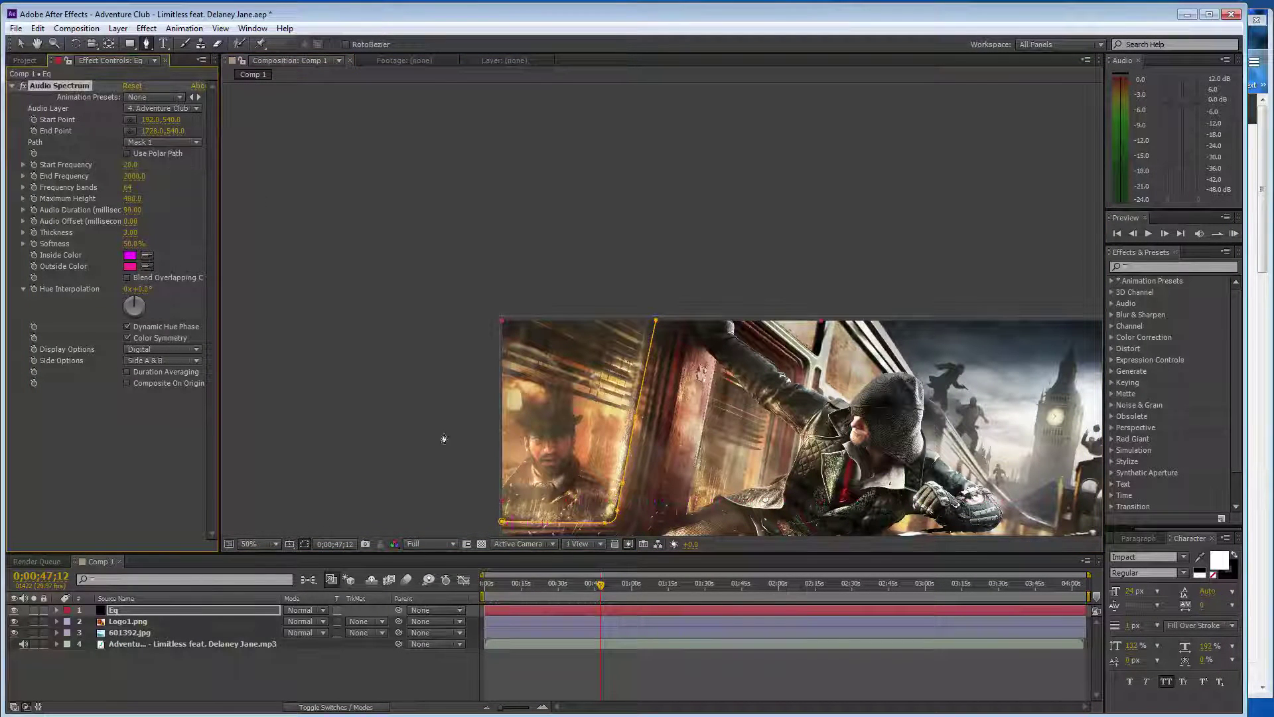
click(130, 165)
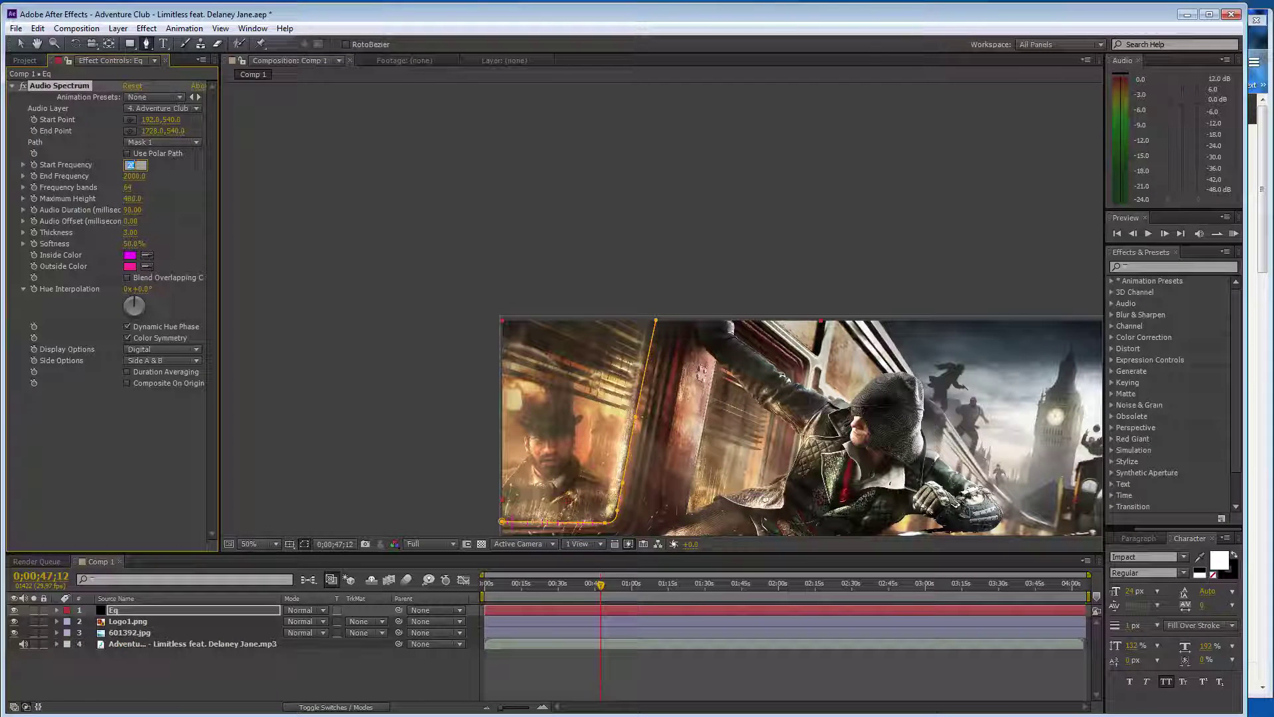
click(135, 177)
text(600)
click(130, 187)
text(1500)
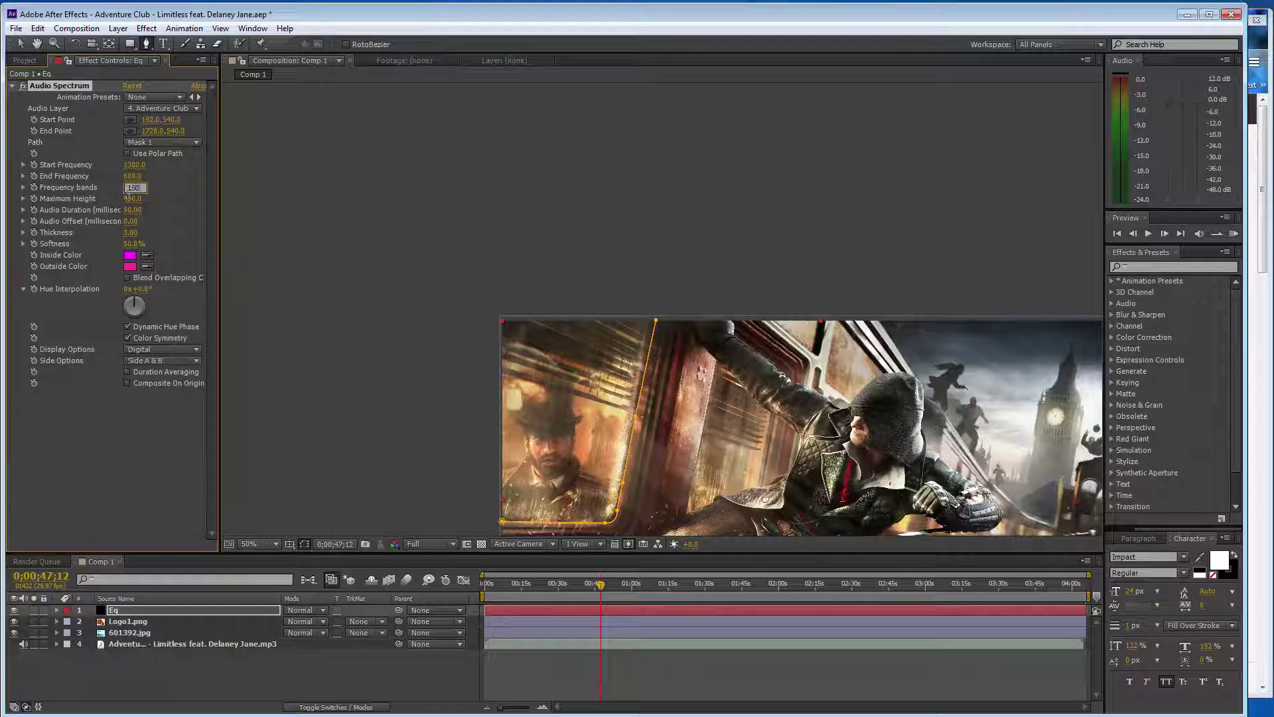
click(133, 198)
text(600)
drag(131, 210, 176, 250)
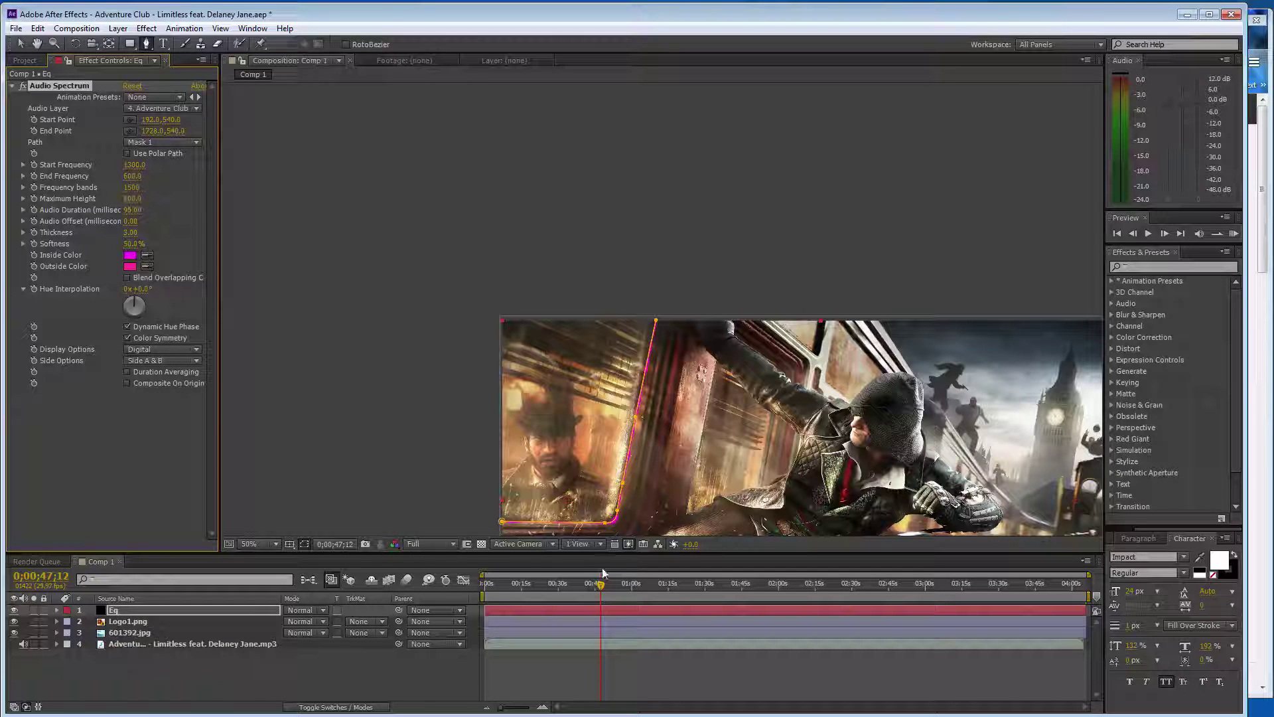
key(ctrl+z)
Draw the spectrum on Side A only, with inside and outside colours eyedropped peach from the artwork.
click(160, 362)
click(162, 377)
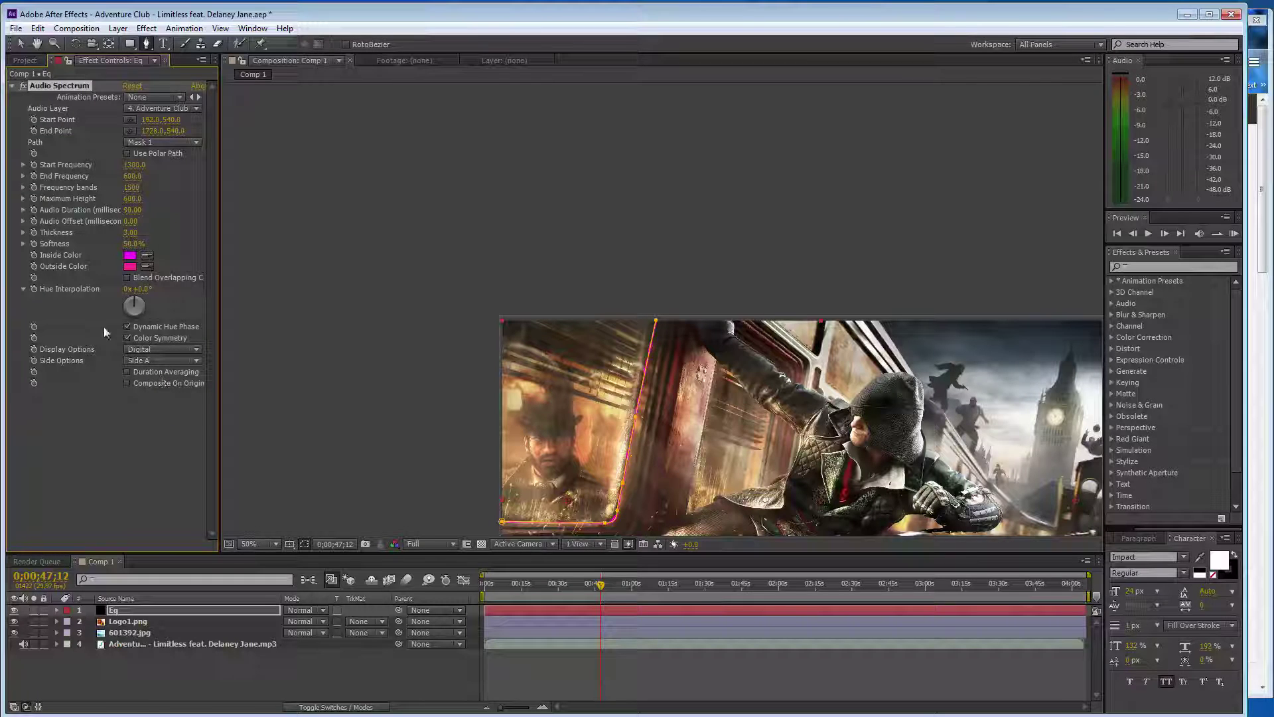
click(1165, 267)
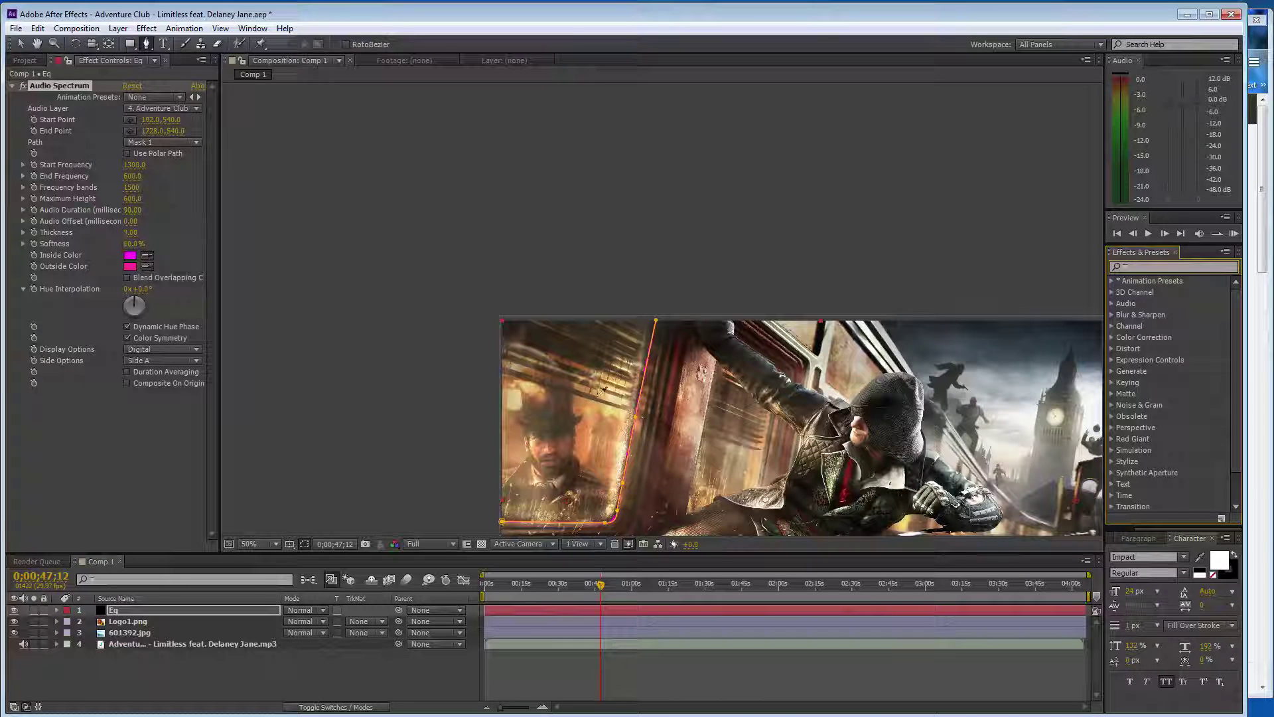
click(617, 406)
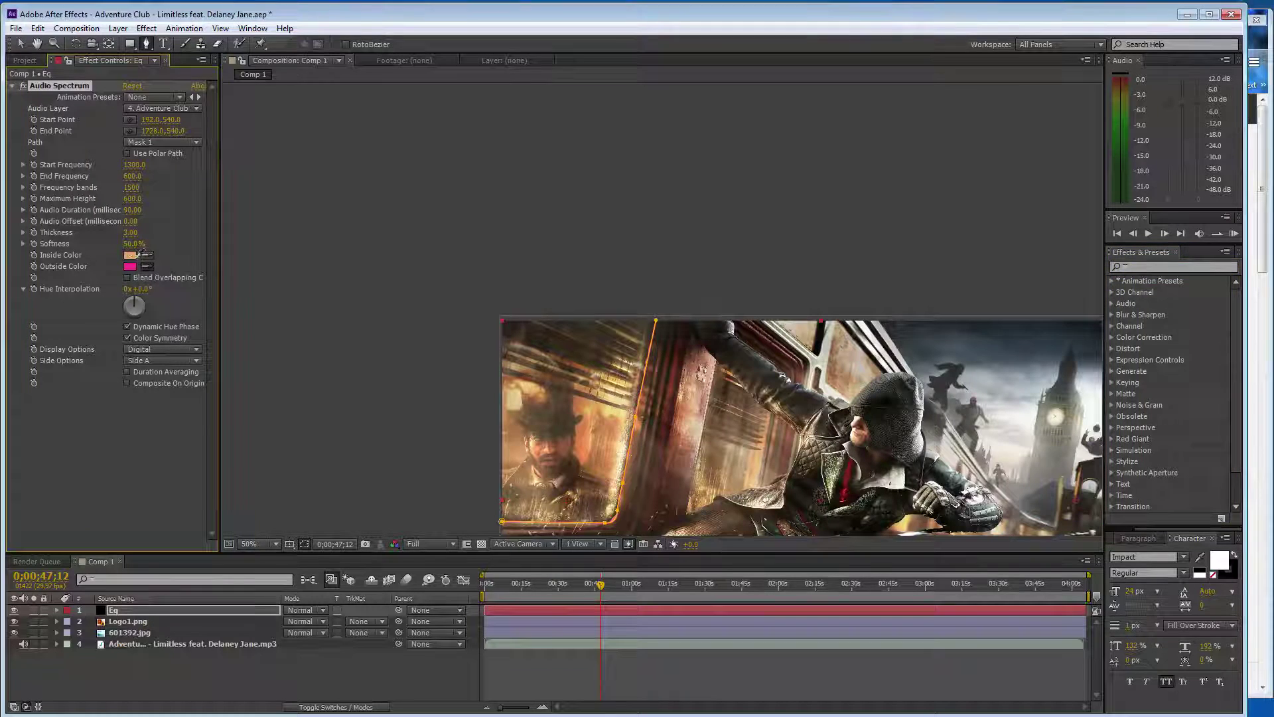
click(511, 527)
drag(609, 587, 658, 587)
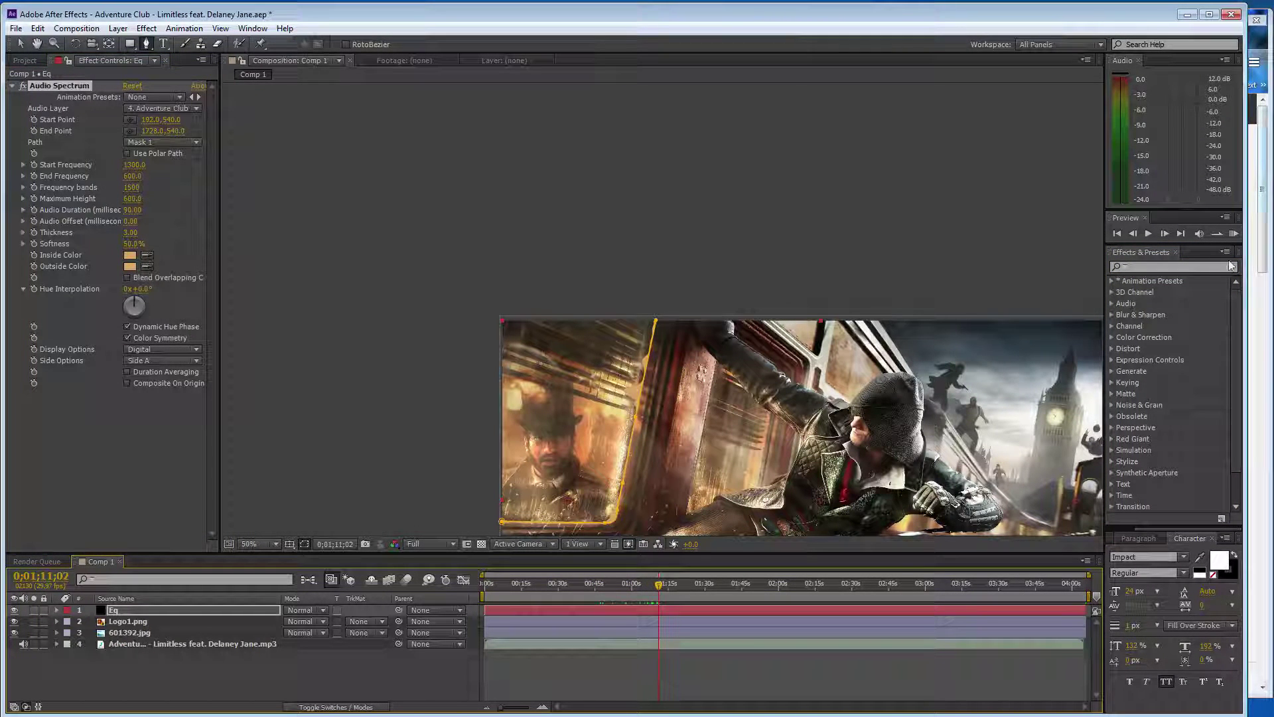
Add a Glow effect to the Eq layer.
click(1180, 271)
text(glow)
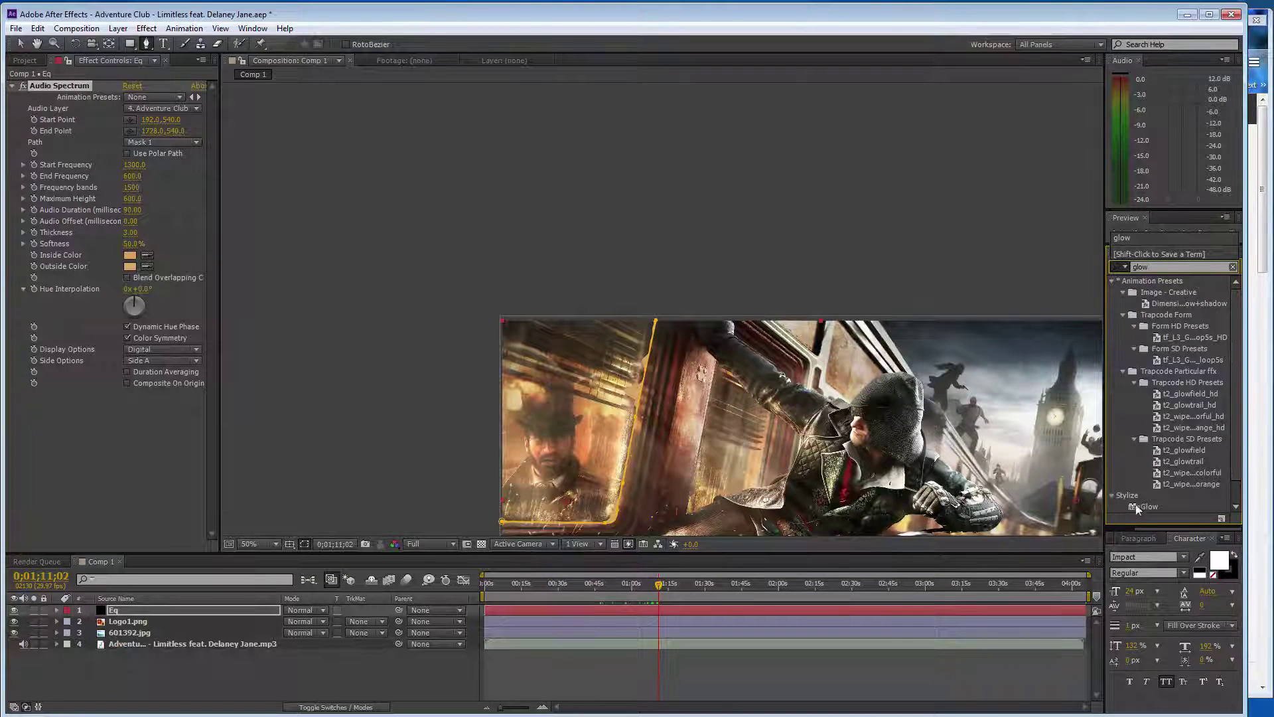
double_click(1149, 506)
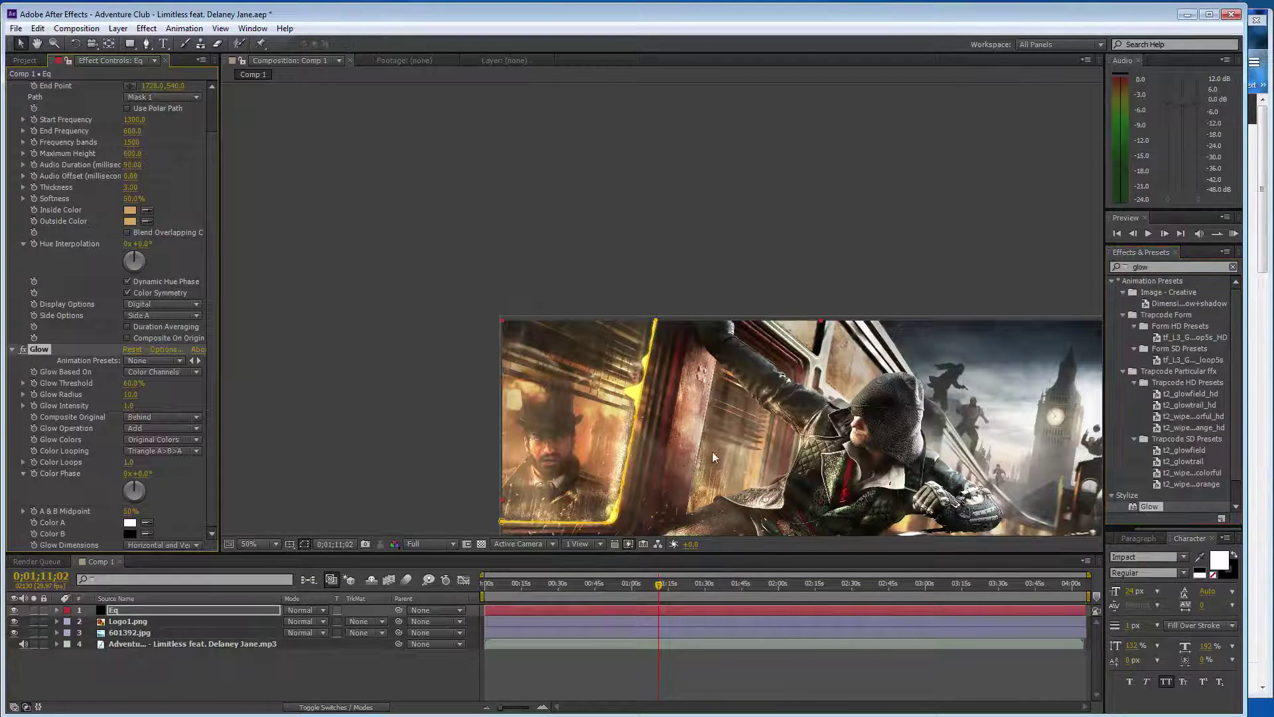
key(h)
drag(711, 451, 552, 245)
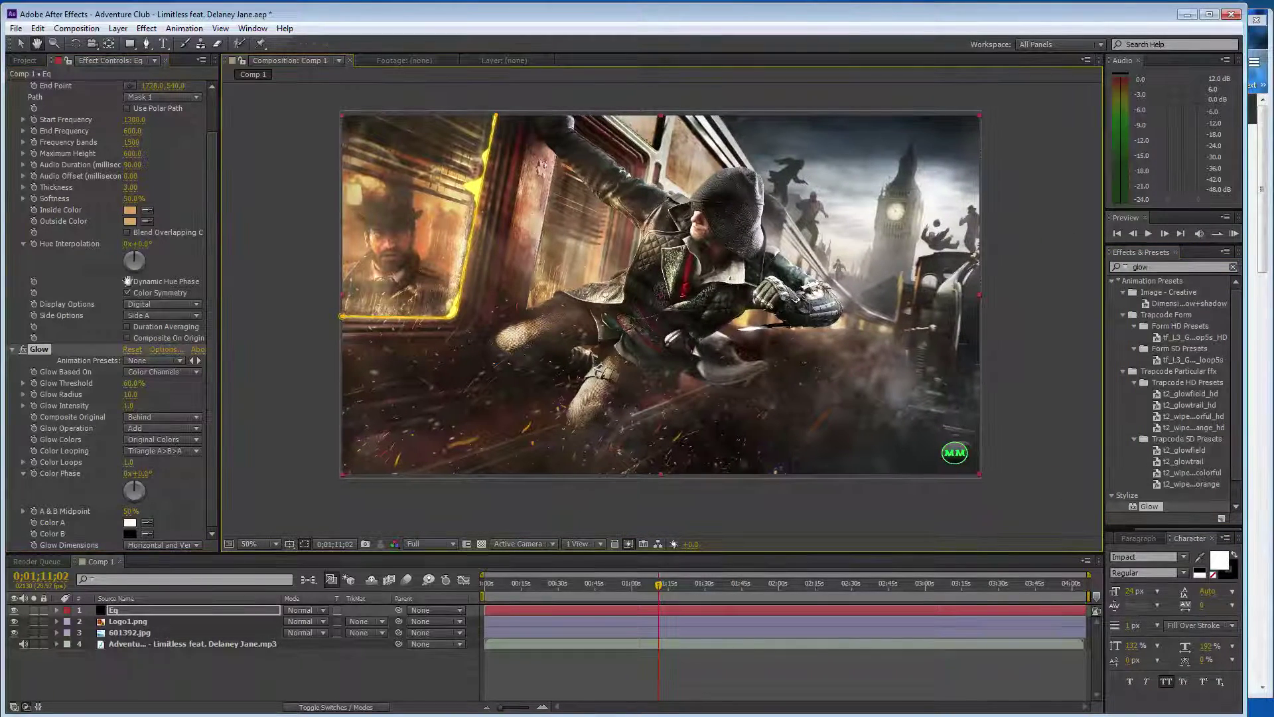
Set the Audio Spectrum Side Options to Side B.
scroll(174, 288, up, 2)
scroll(174, 288, up, 2)
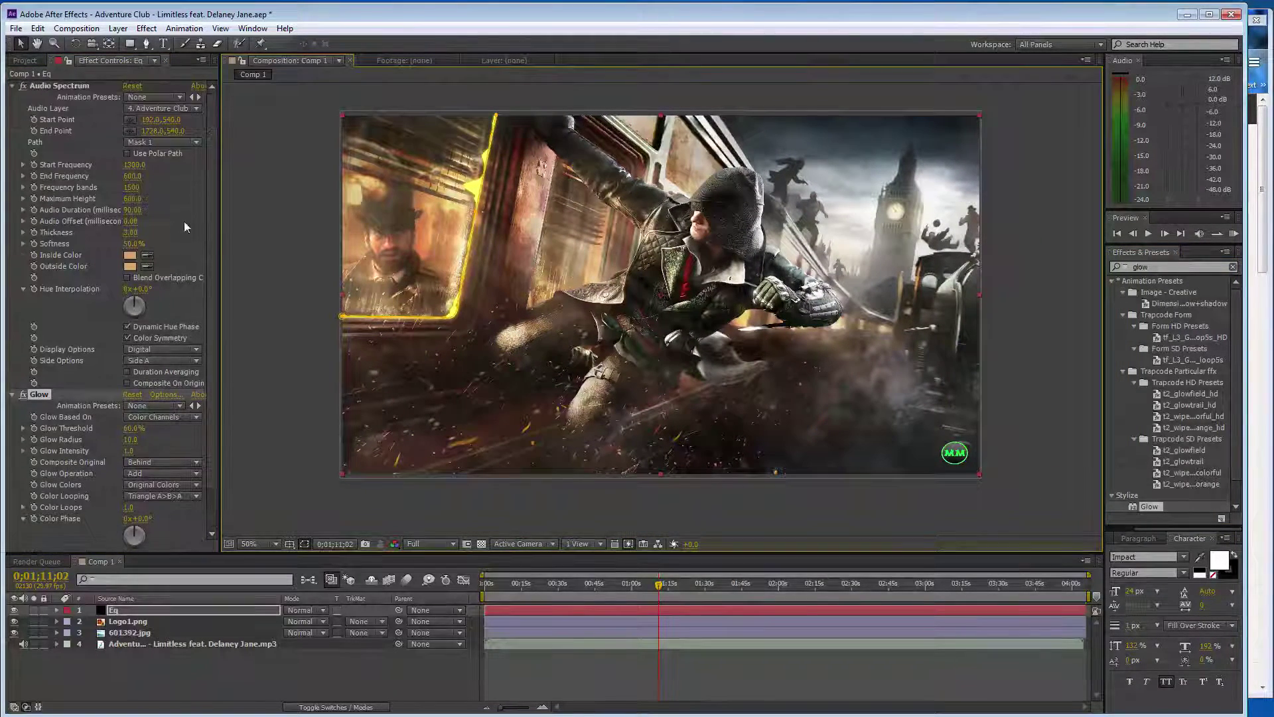
click(168, 362)
click(157, 390)
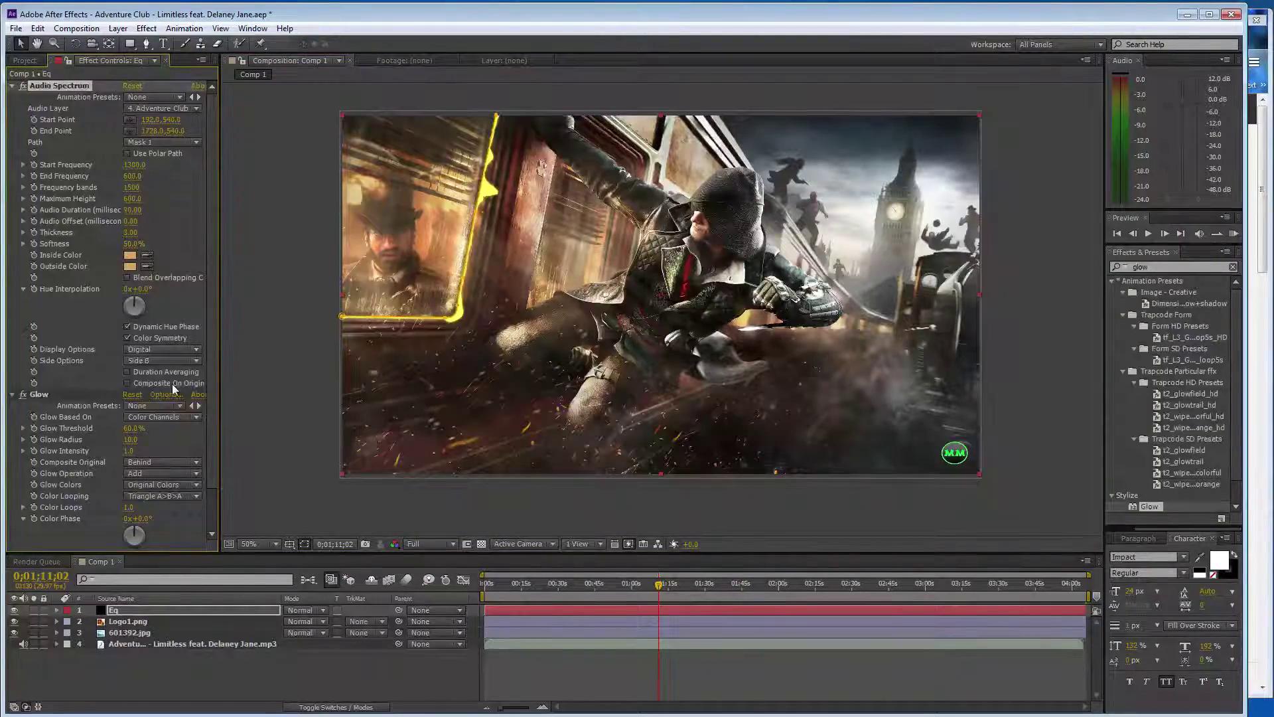
Zoom in on the yellow spectrum's corner and nudge a path point left to reshape it.
scroll(438, 327, up, 3)
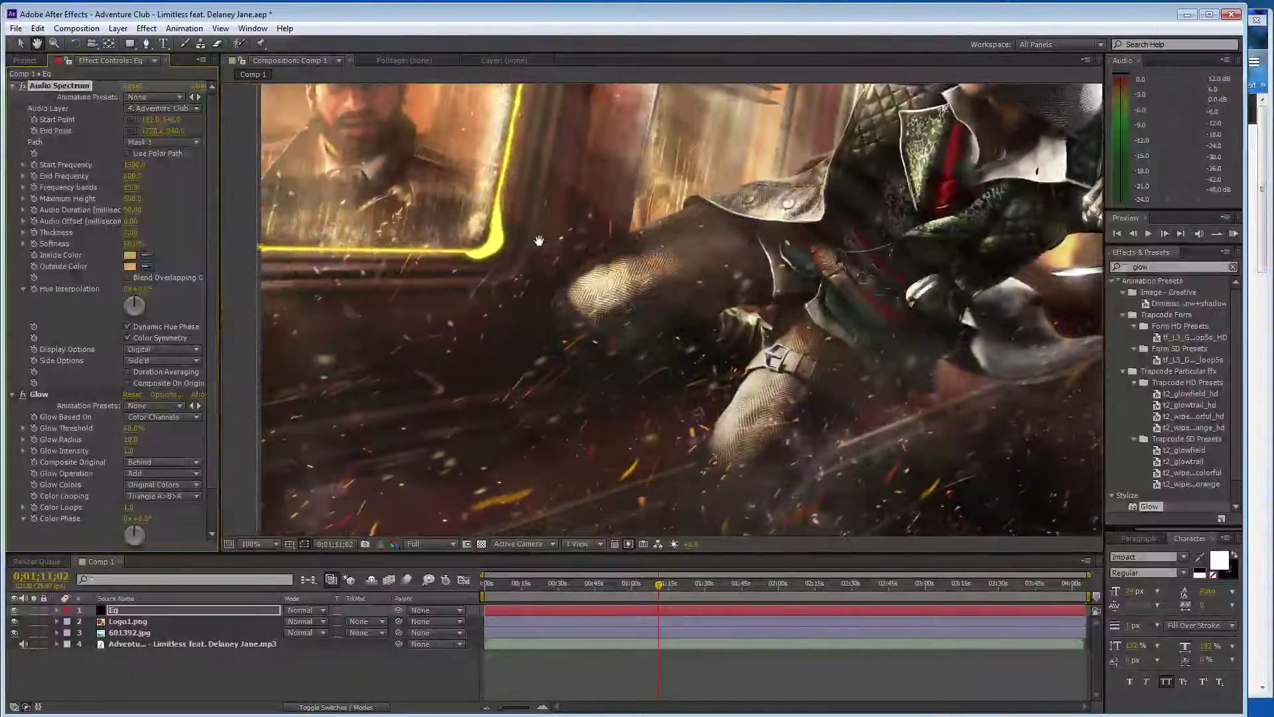
drag(464, 298, 540, 240)
scroll(539, 240, up, 2)
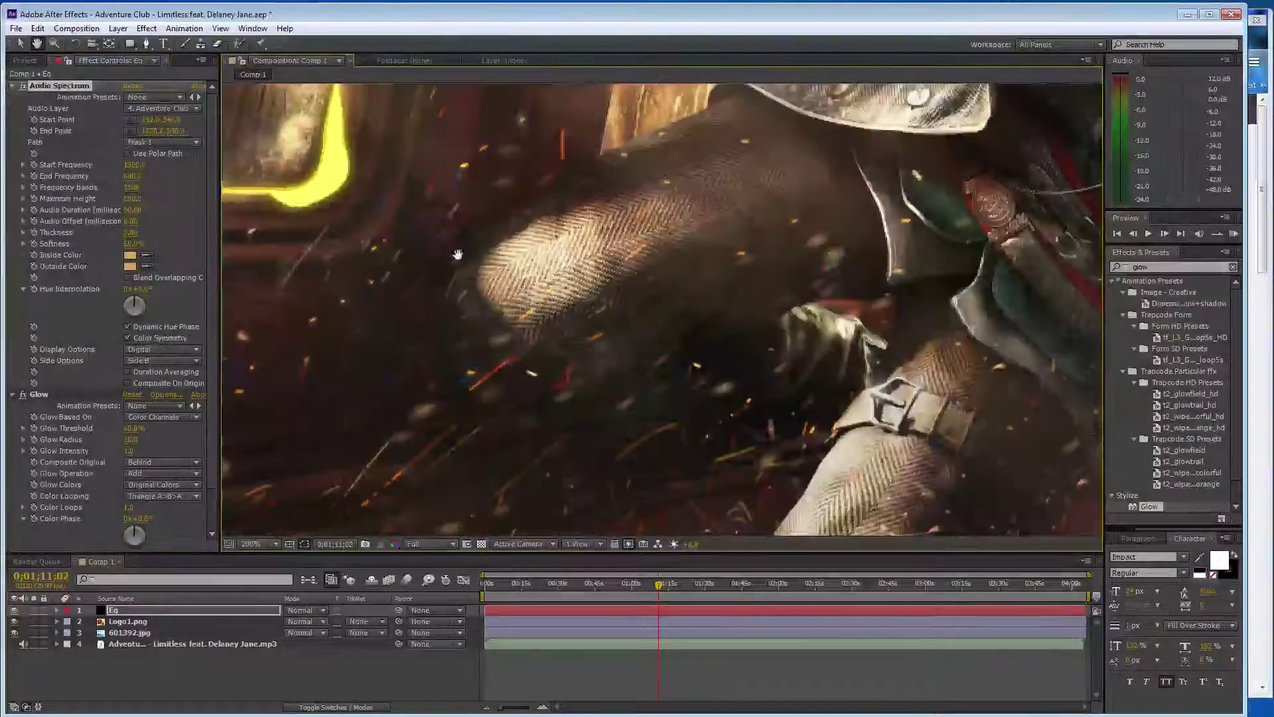
drag(279, 172, 504, 319)
scroll(432, 267, up, 2)
key(v)
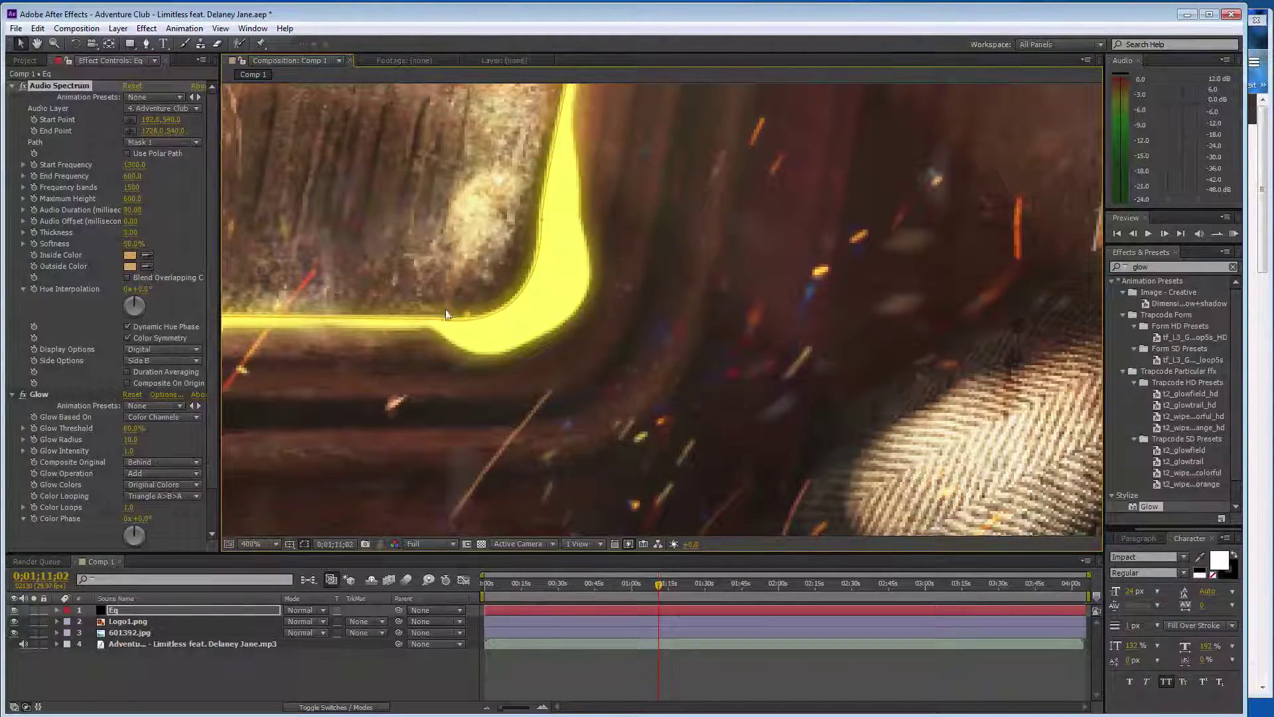
drag(444, 324, 436, 326)
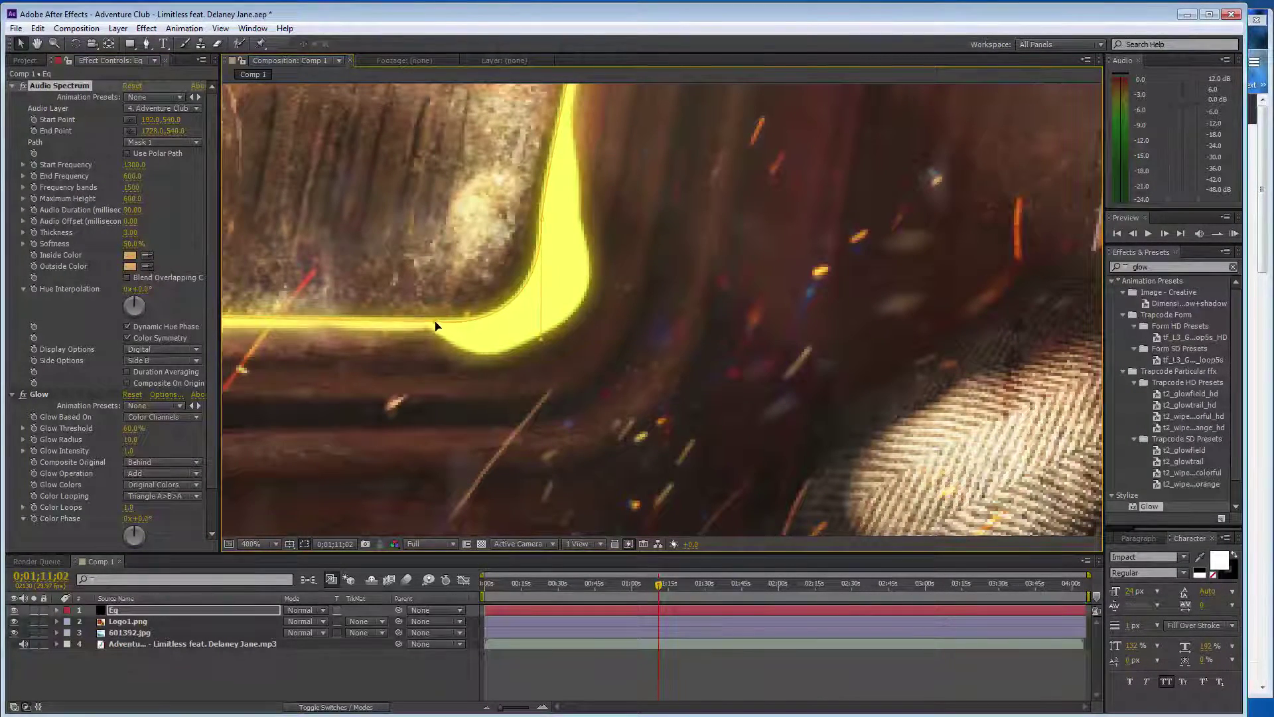
key(comma)
key(comma)
key(comma)
key(comma)
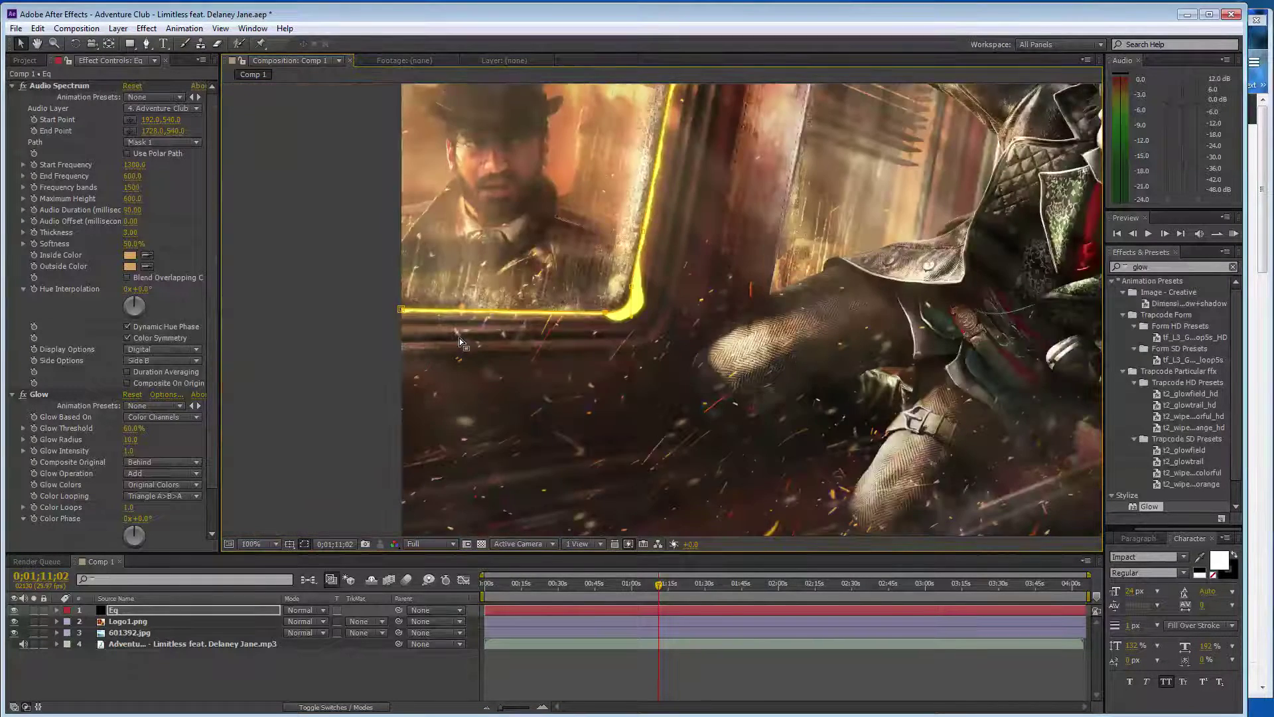
key(comma)
key(comma)
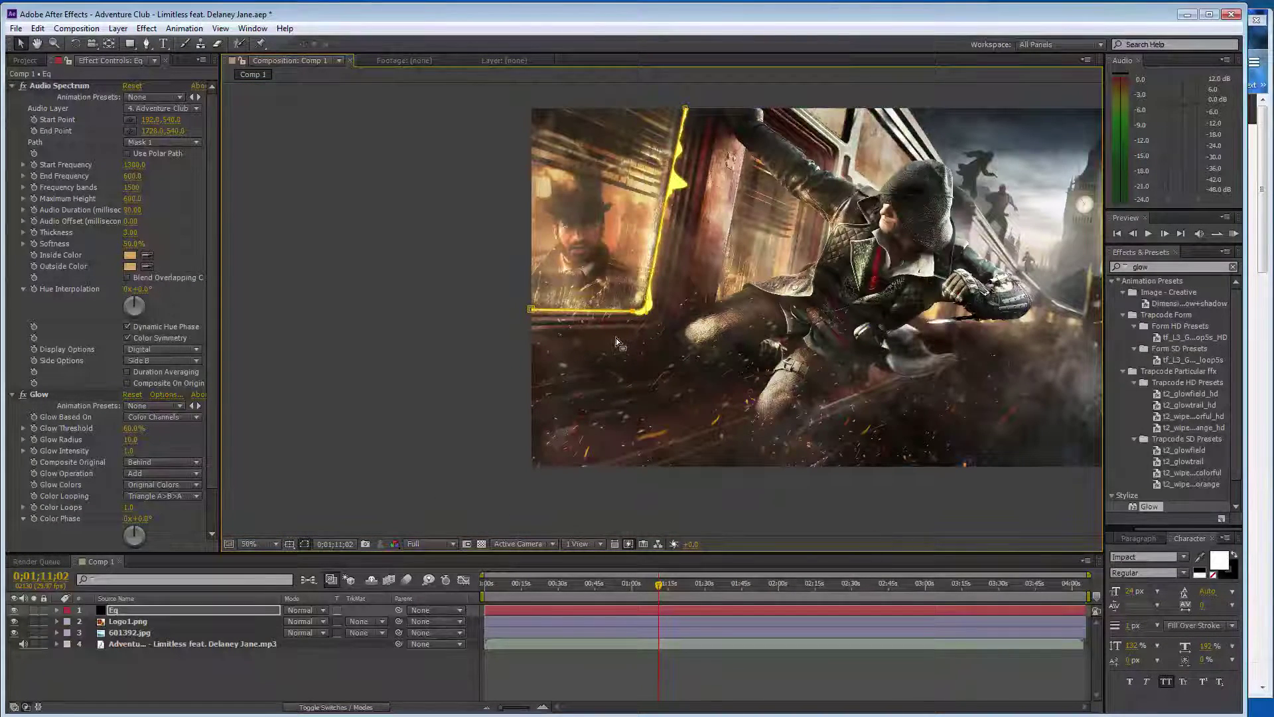
key(h)
drag(687, 294, 467, 328)
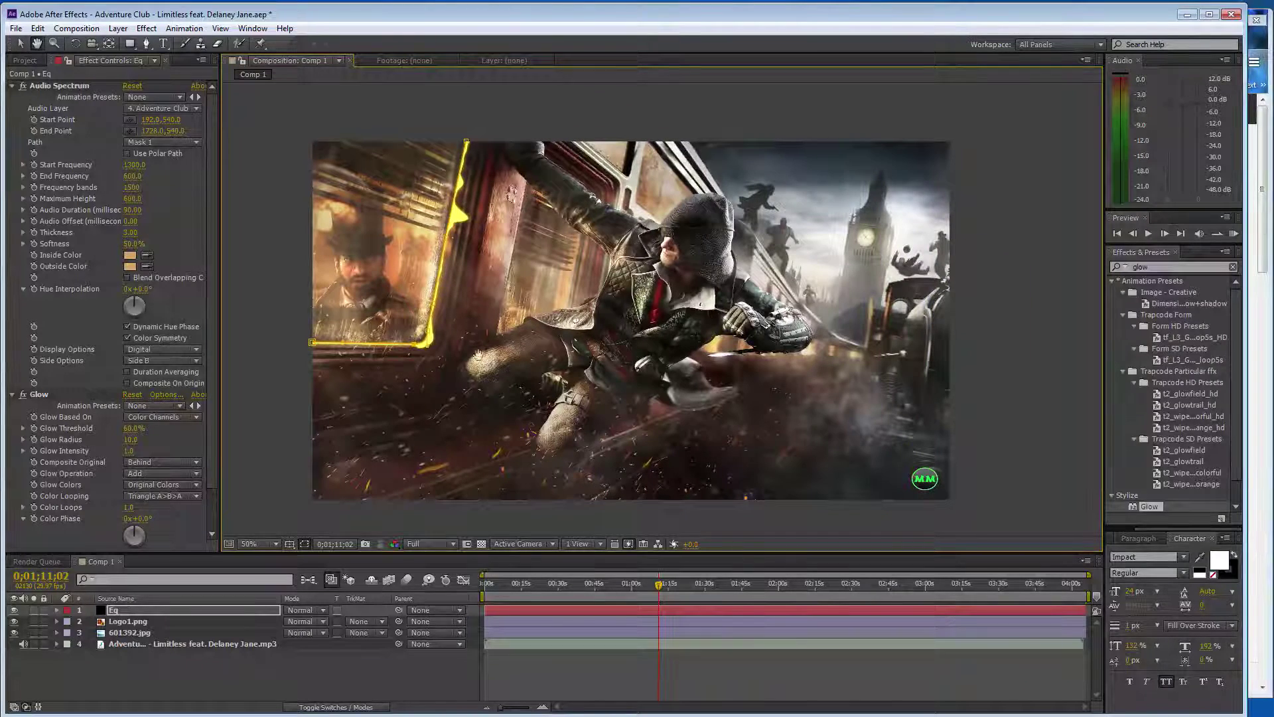
Run a RAM preview of the spectrum, showing the SoundCloud page in Firefox briefly before returning.
key(v)
key(KP_0)
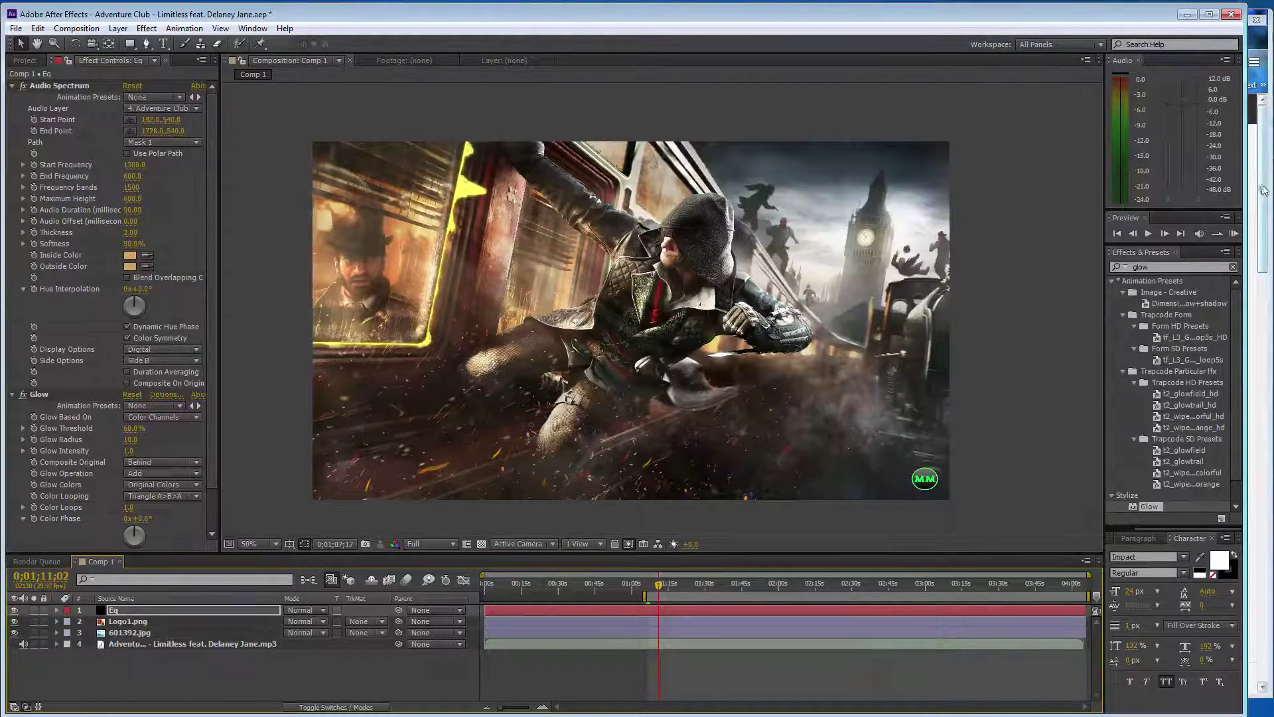
key(alt+Tab)
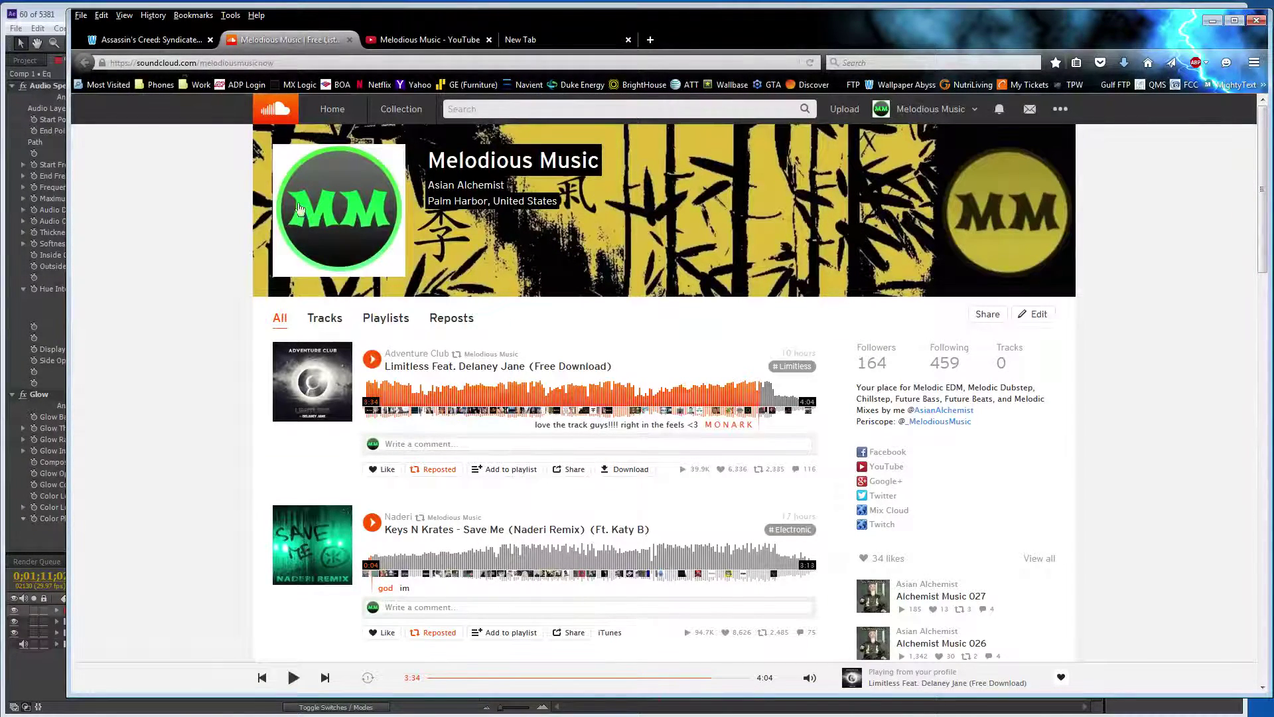
key(alt+Tab)
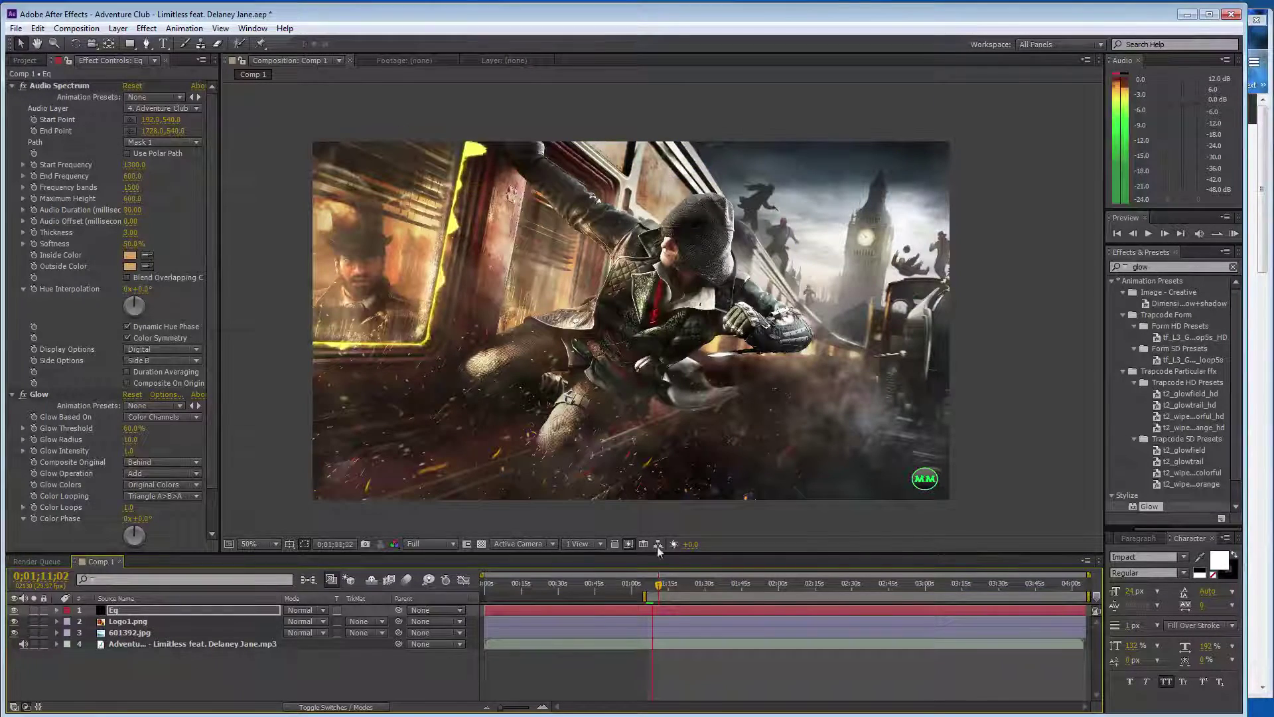
Stop and restart the preview to watch the glowing spectrum pulse along the window edge.
key(space)
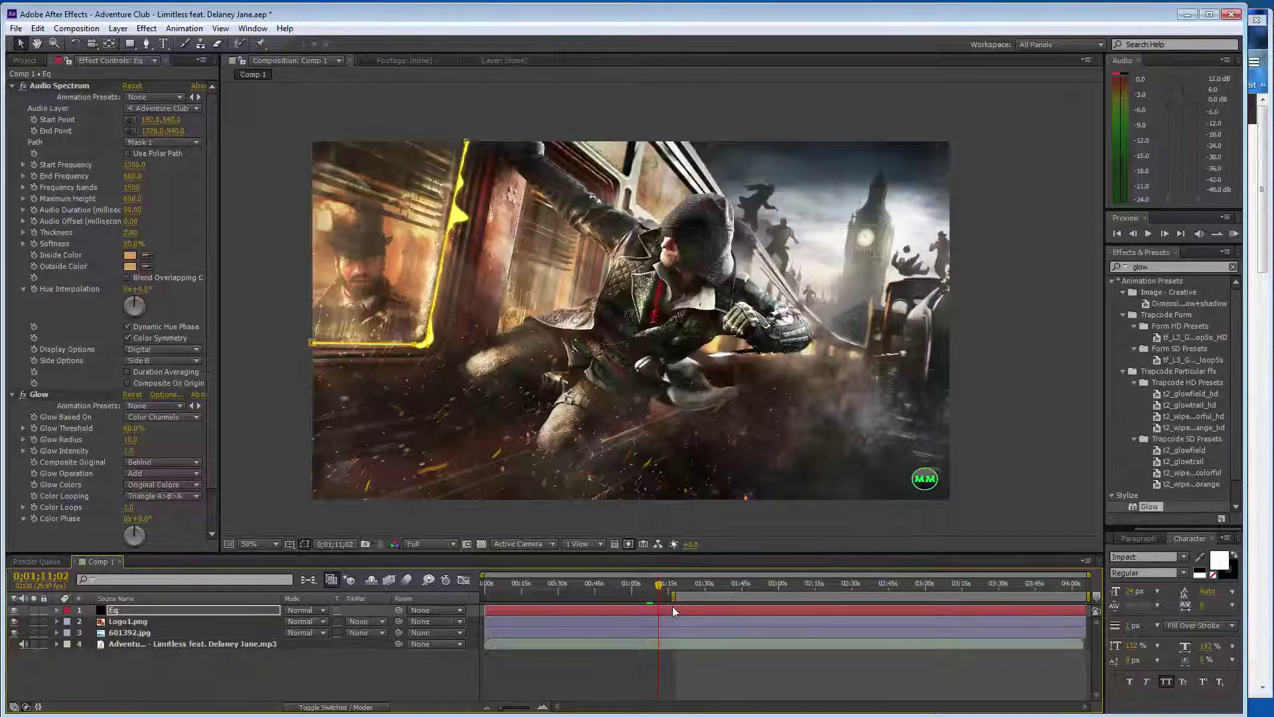
key(space)
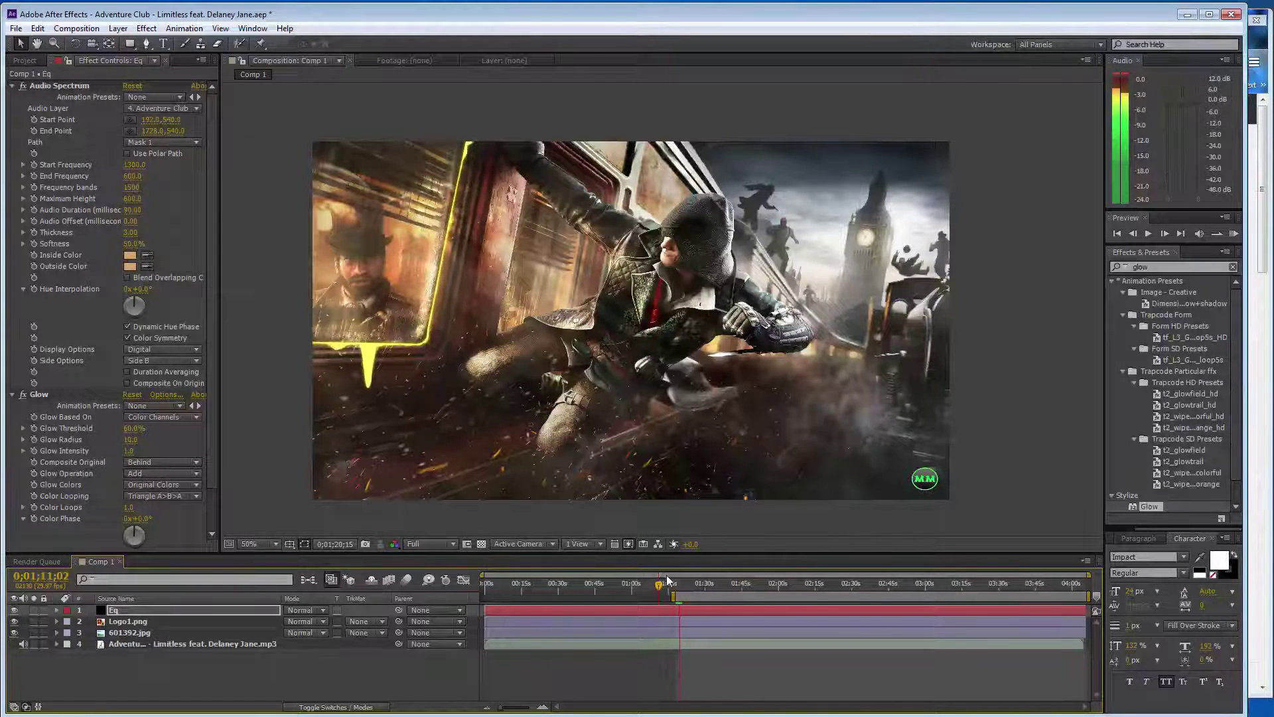
key(space)
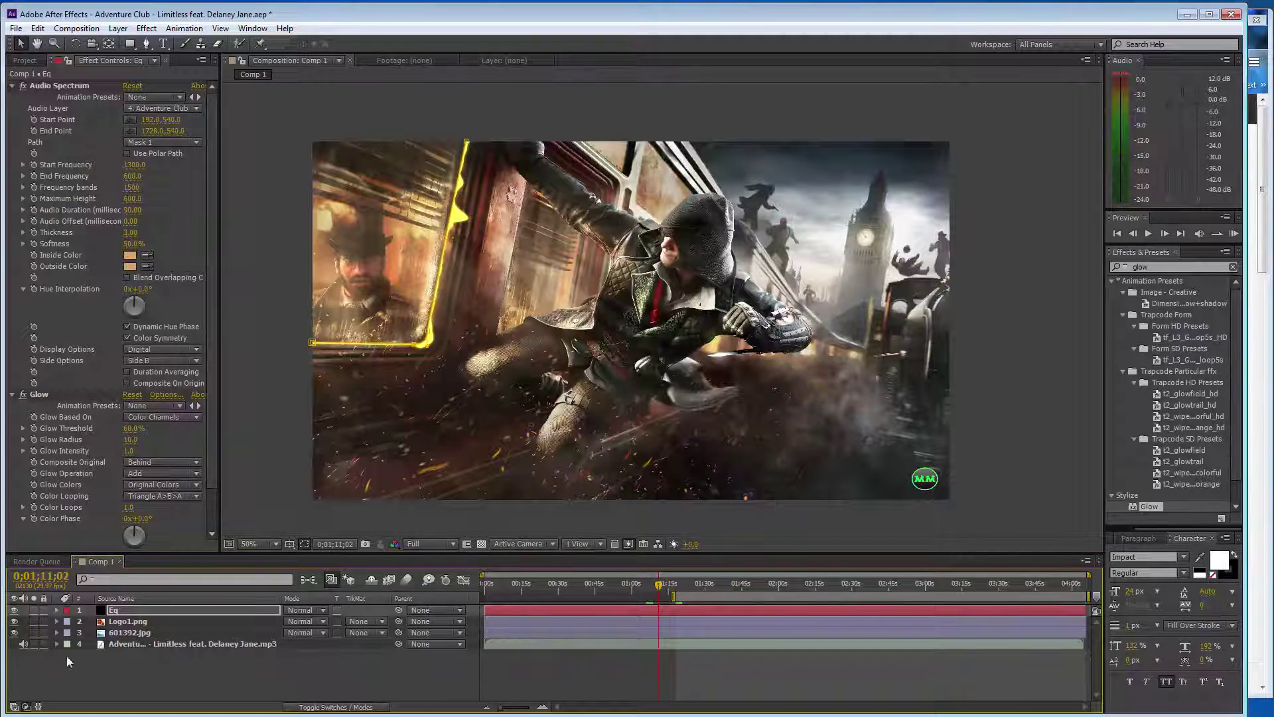
Show the song layer's waveform and scrub from about 0;00;51 to 0;01;13 comparing it with the spectrum.
click(67, 655)
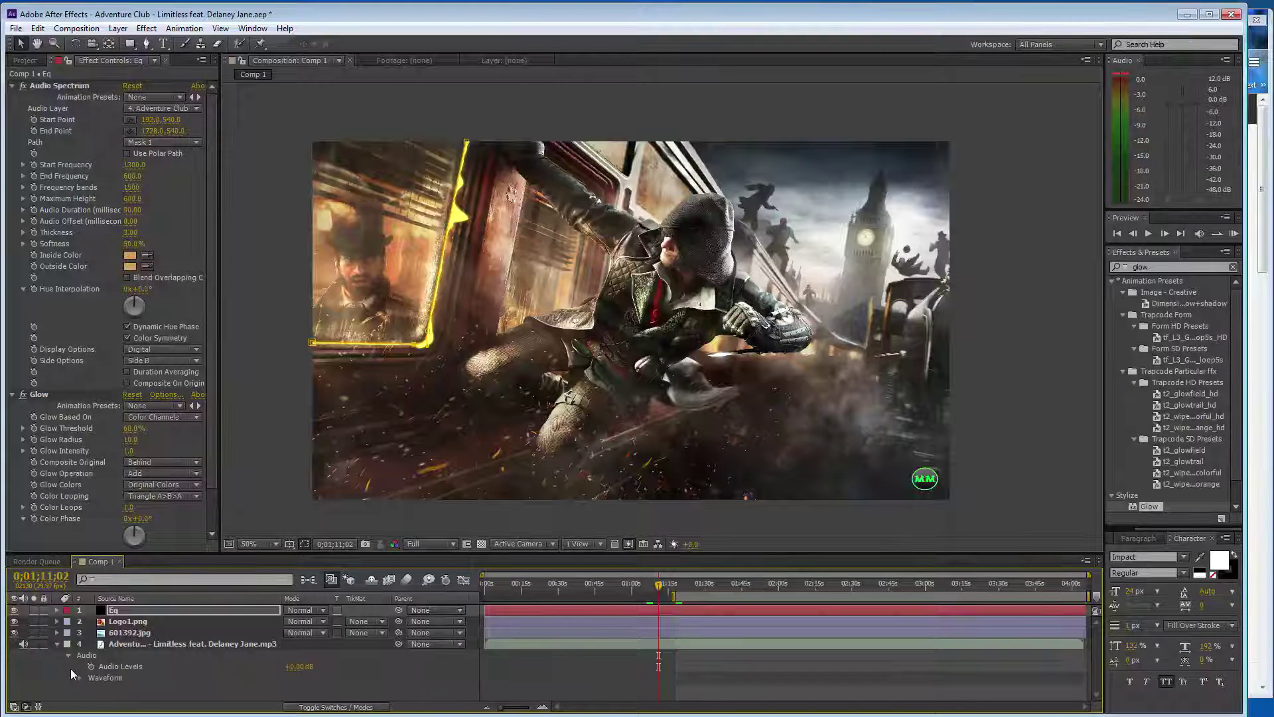
click(80, 678)
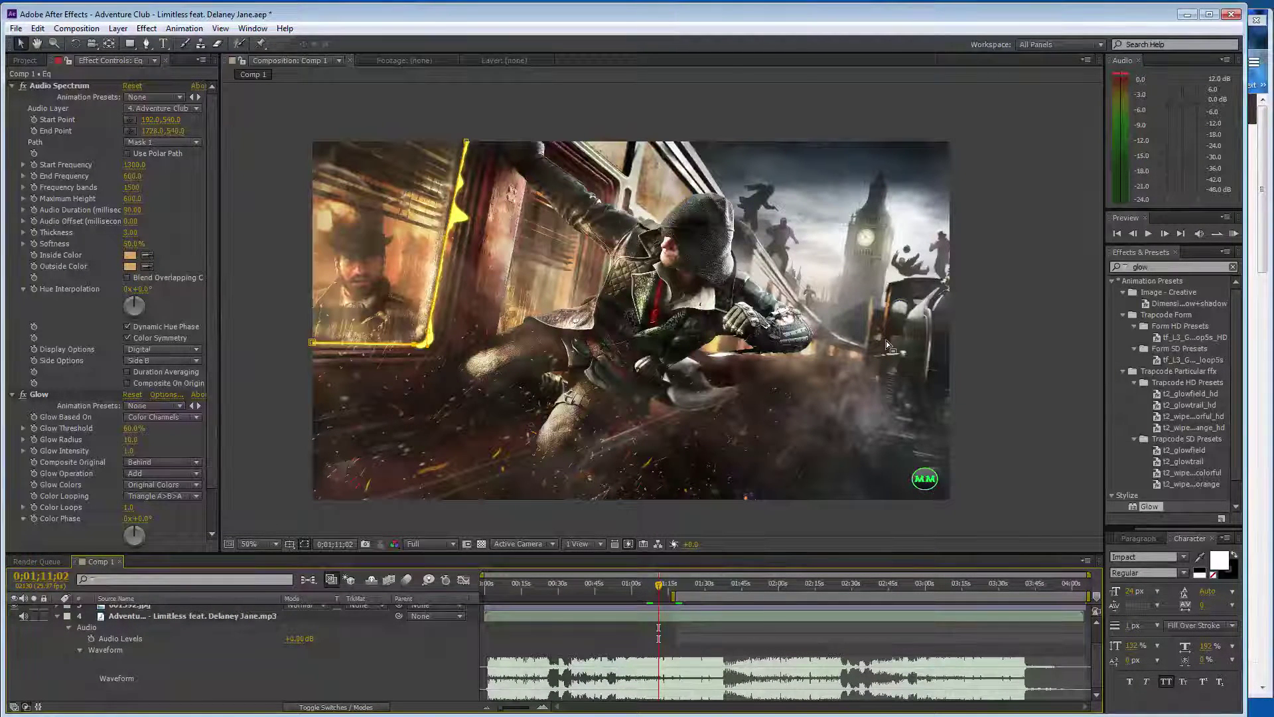
drag(660, 589, 610, 594)
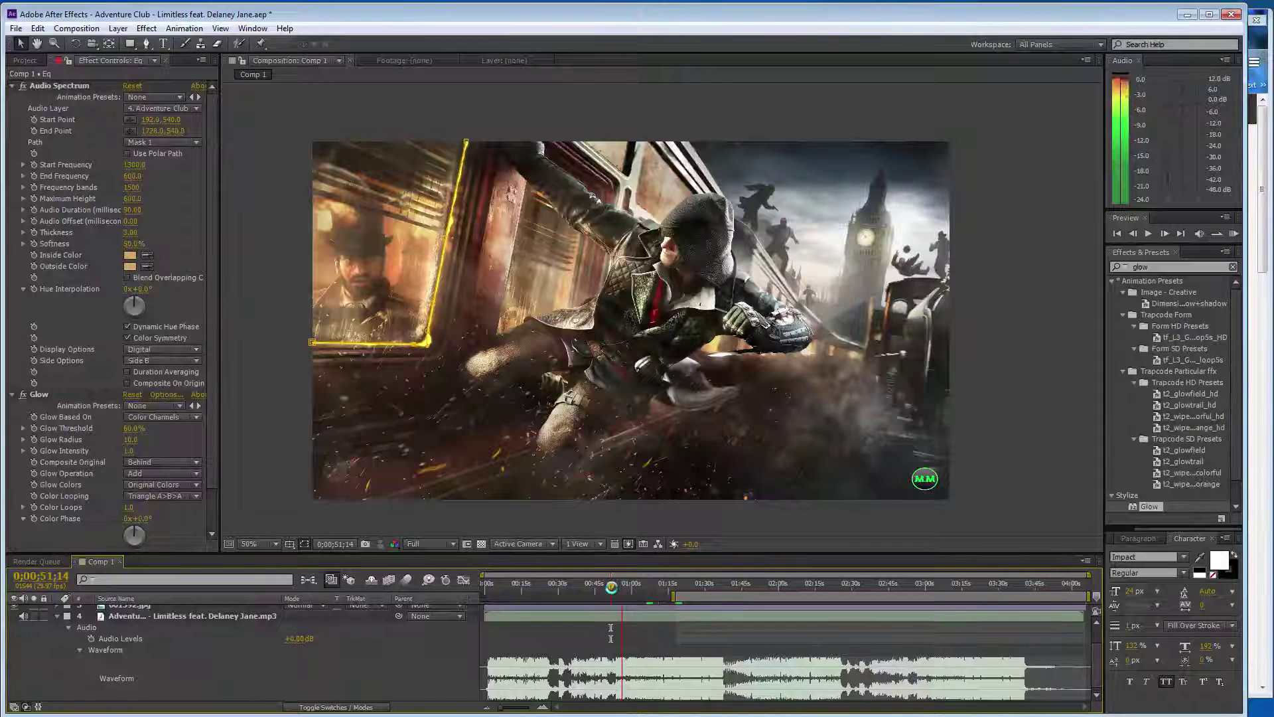
drag(612, 593, 627, 585)
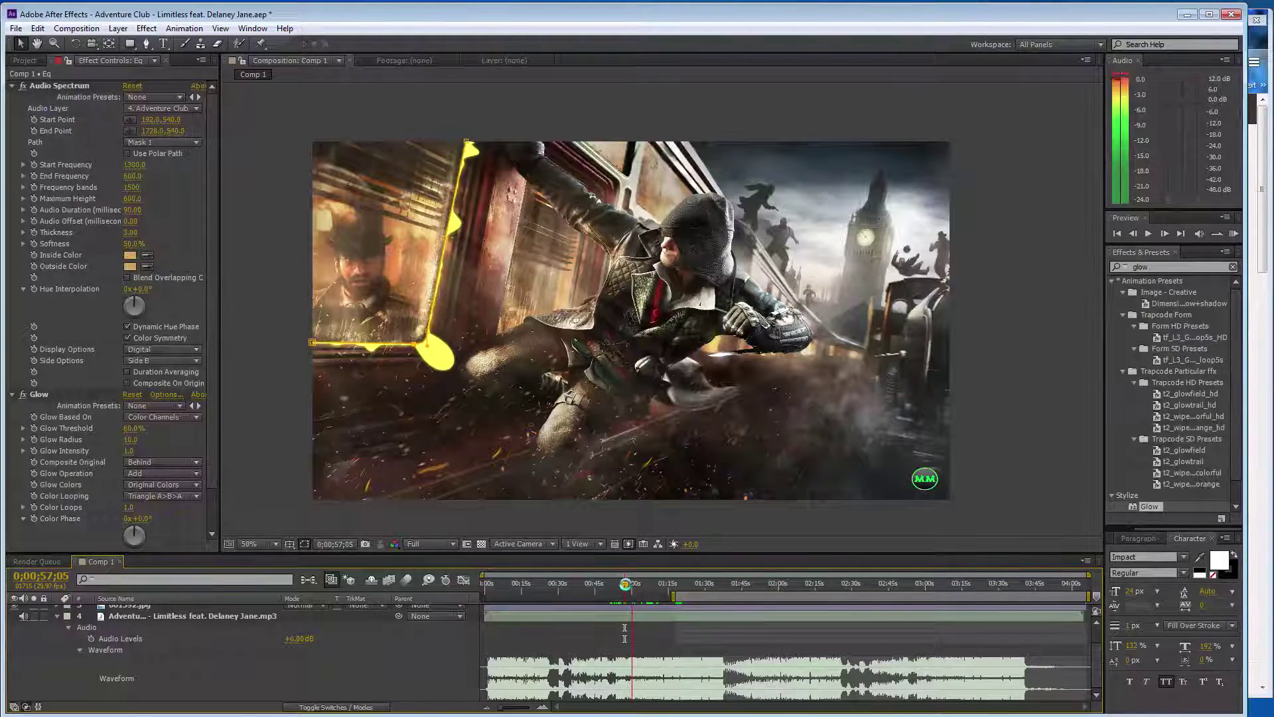
drag(625, 584, 665, 587)
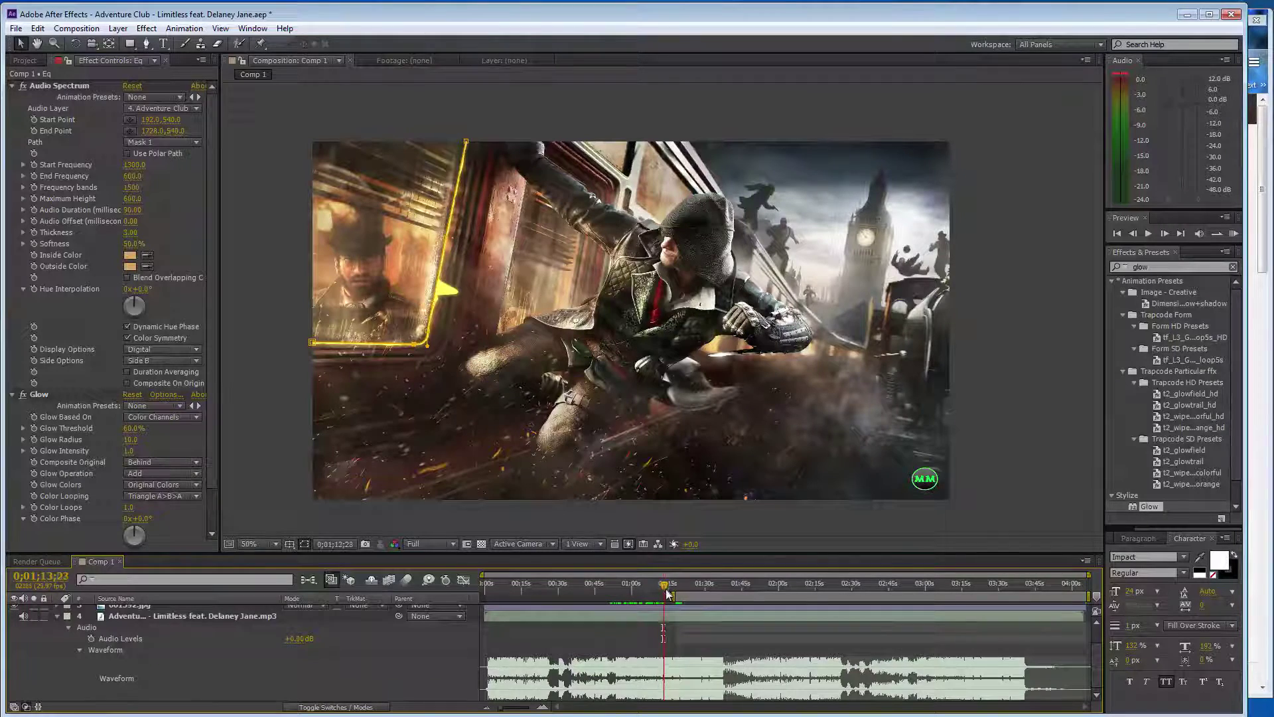
drag(667, 593, 667, 593)
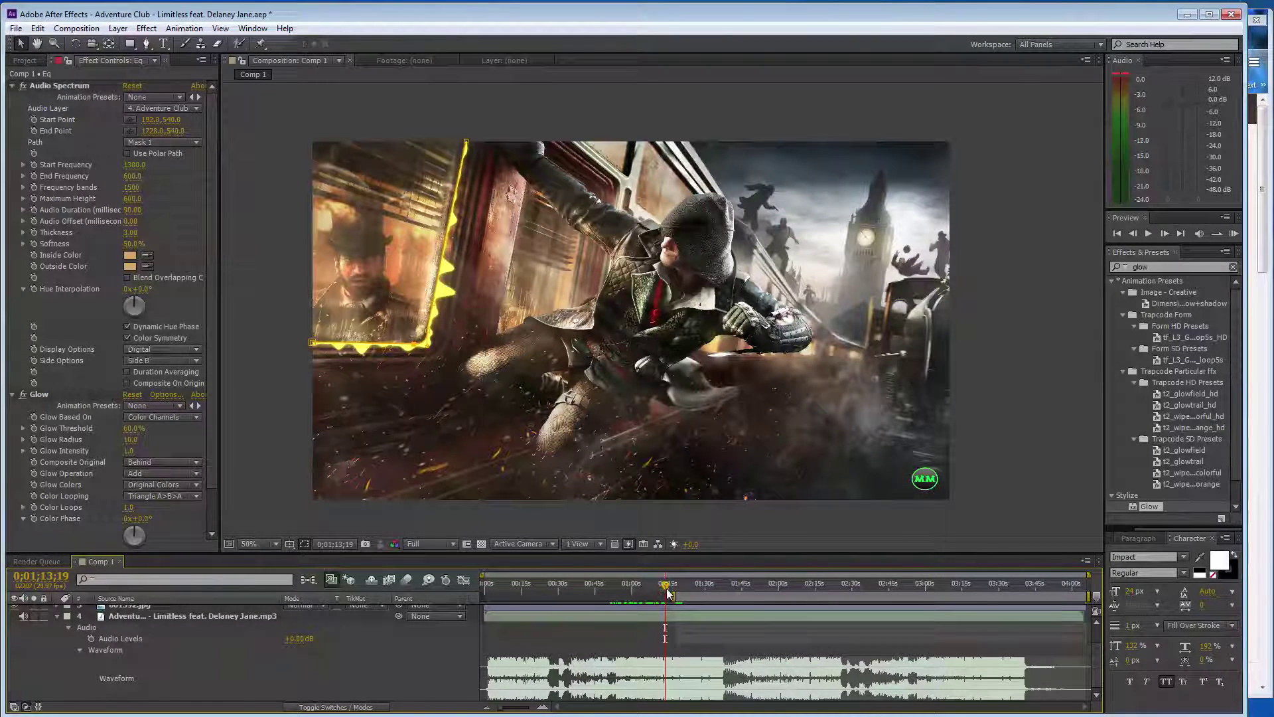
drag(667, 592, 669, 593)
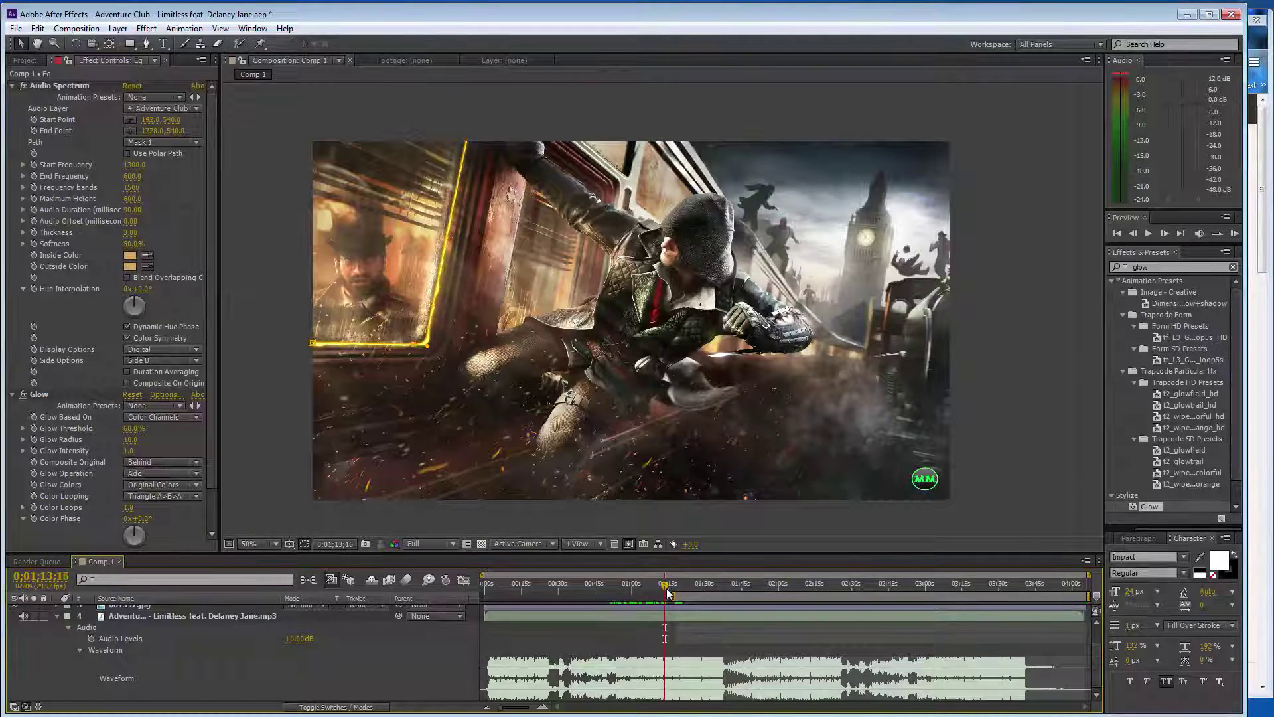
Hide the waveform, save the project, and bring the SoundCloud page in Firefox forward.
click(80, 651)
key(ctrl+s)
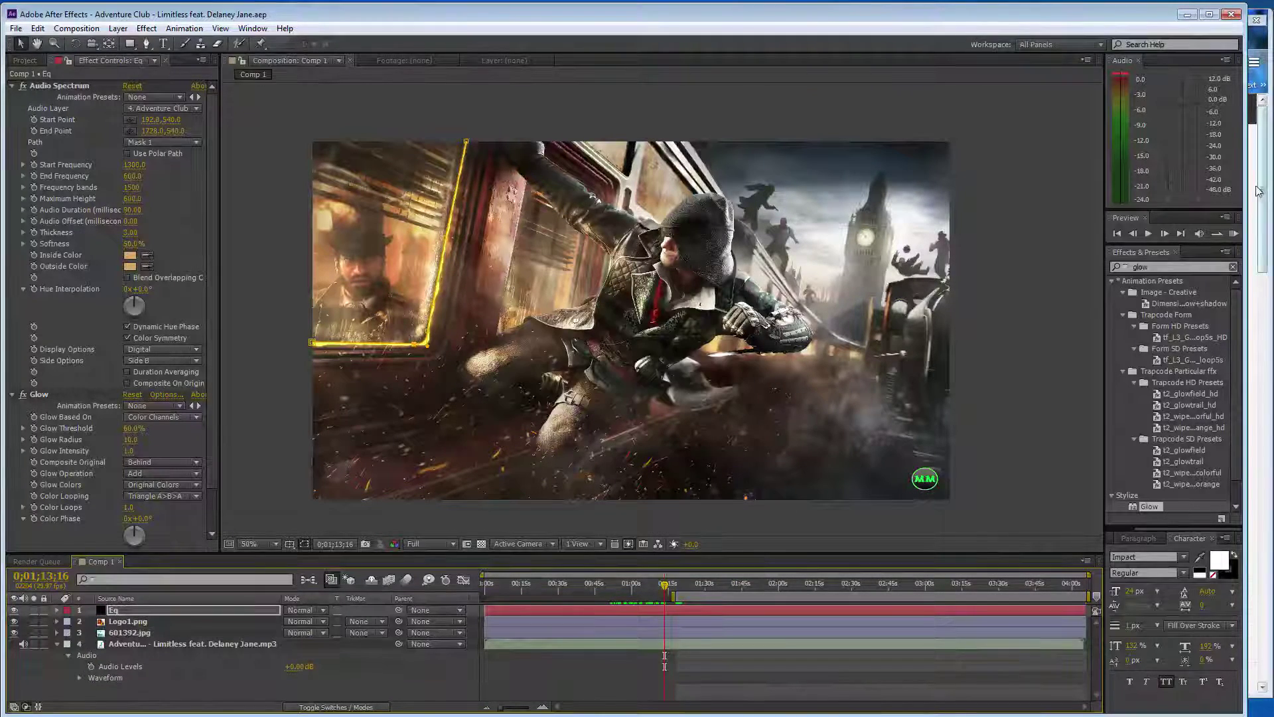
click(1263, 197)
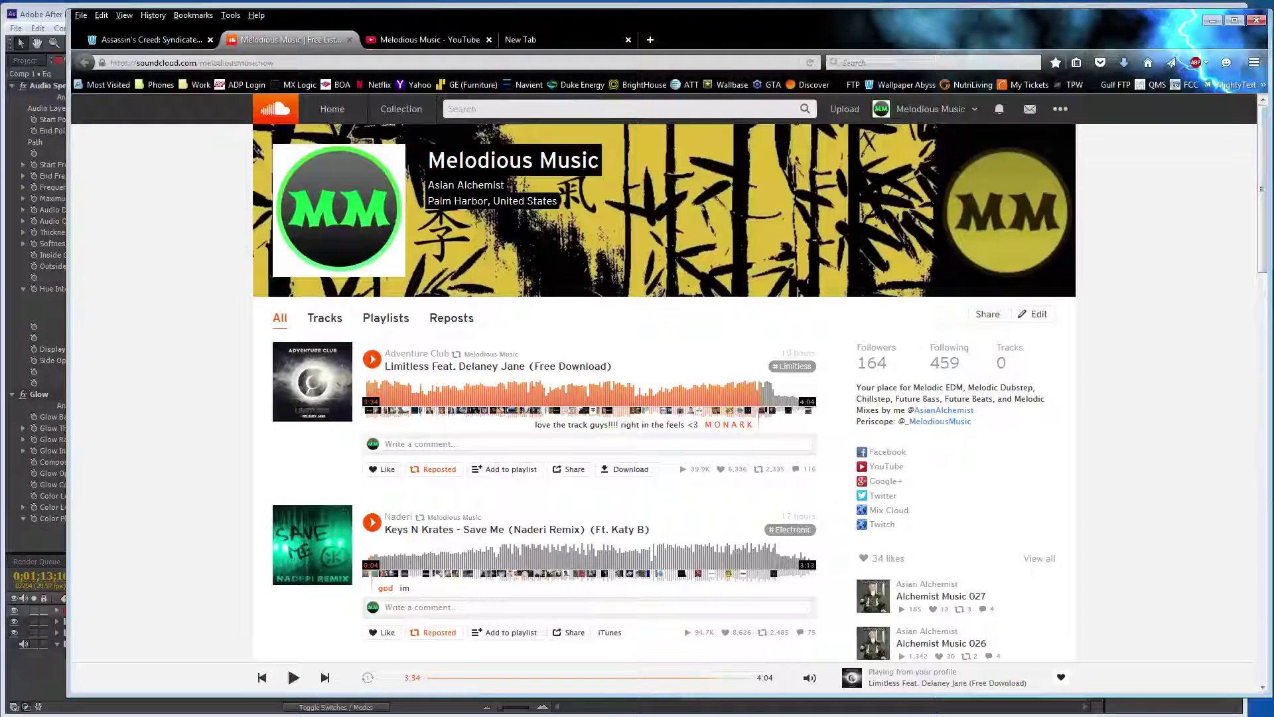
click(55, 8)
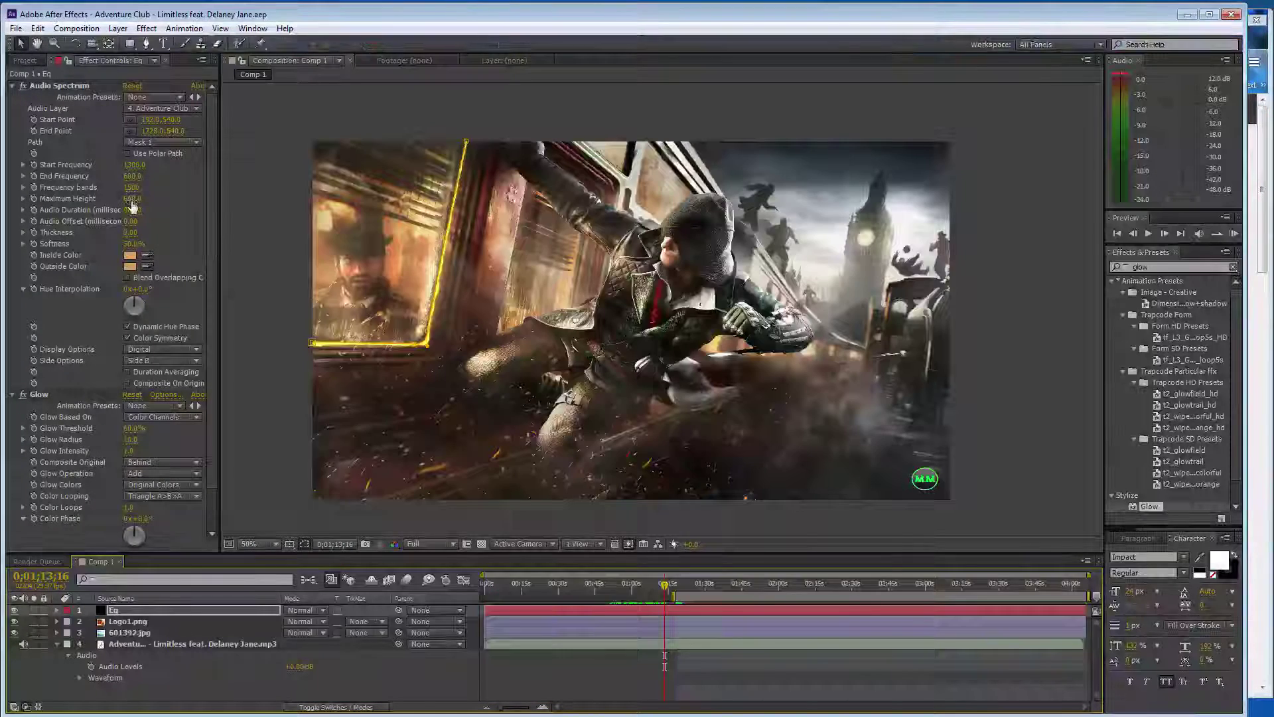
click(133, 199)
text(80)
key(Return)
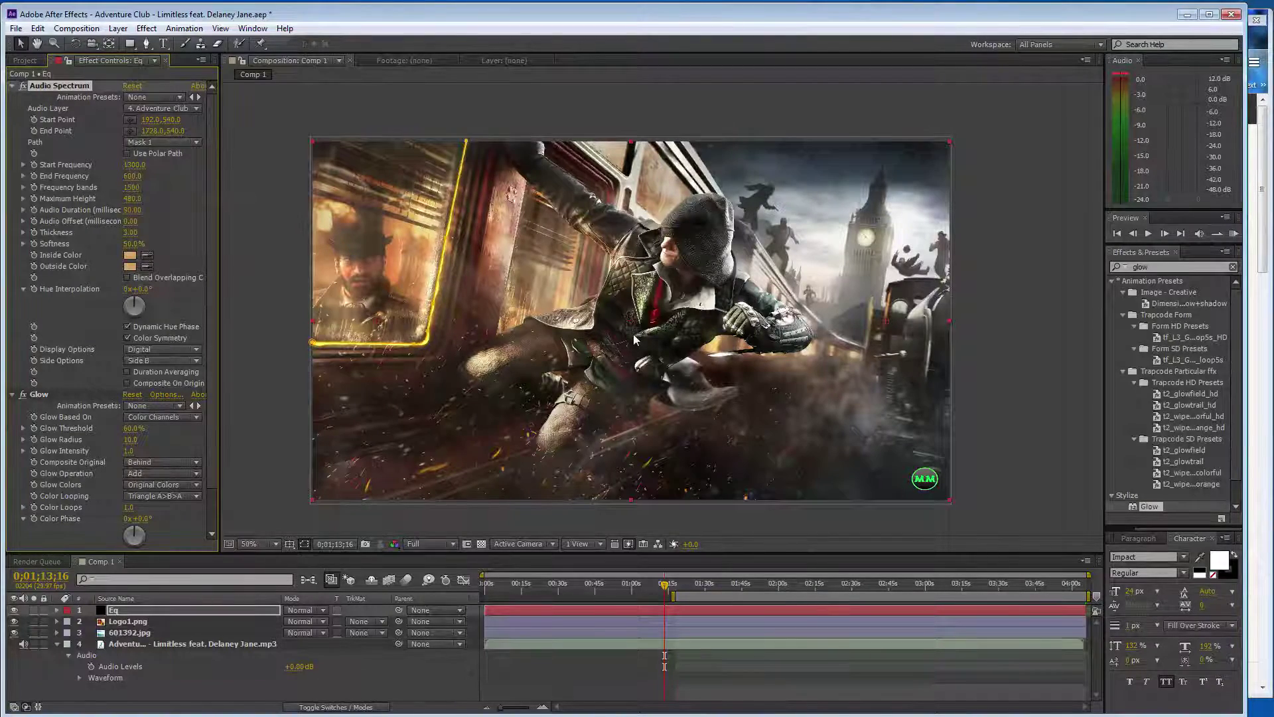
key(ctrl+s)
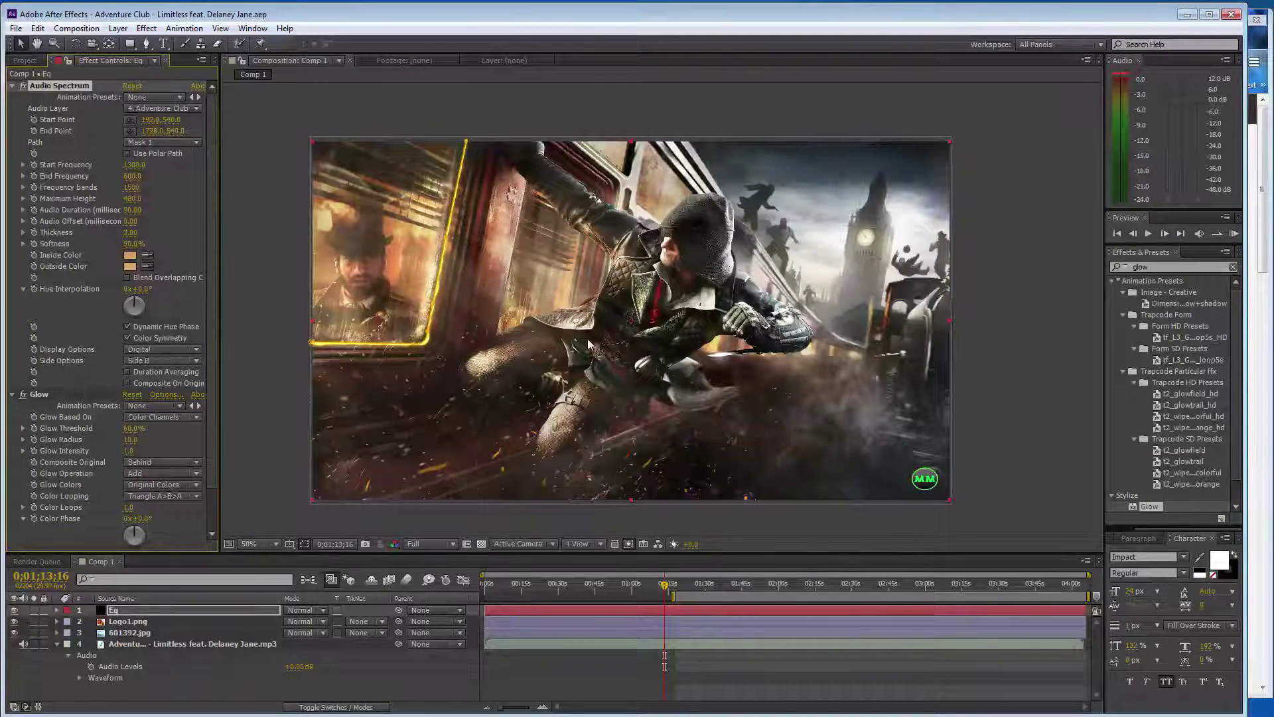
scroll(554, 339, up, 2)
scroll(638, 382, down, 2)
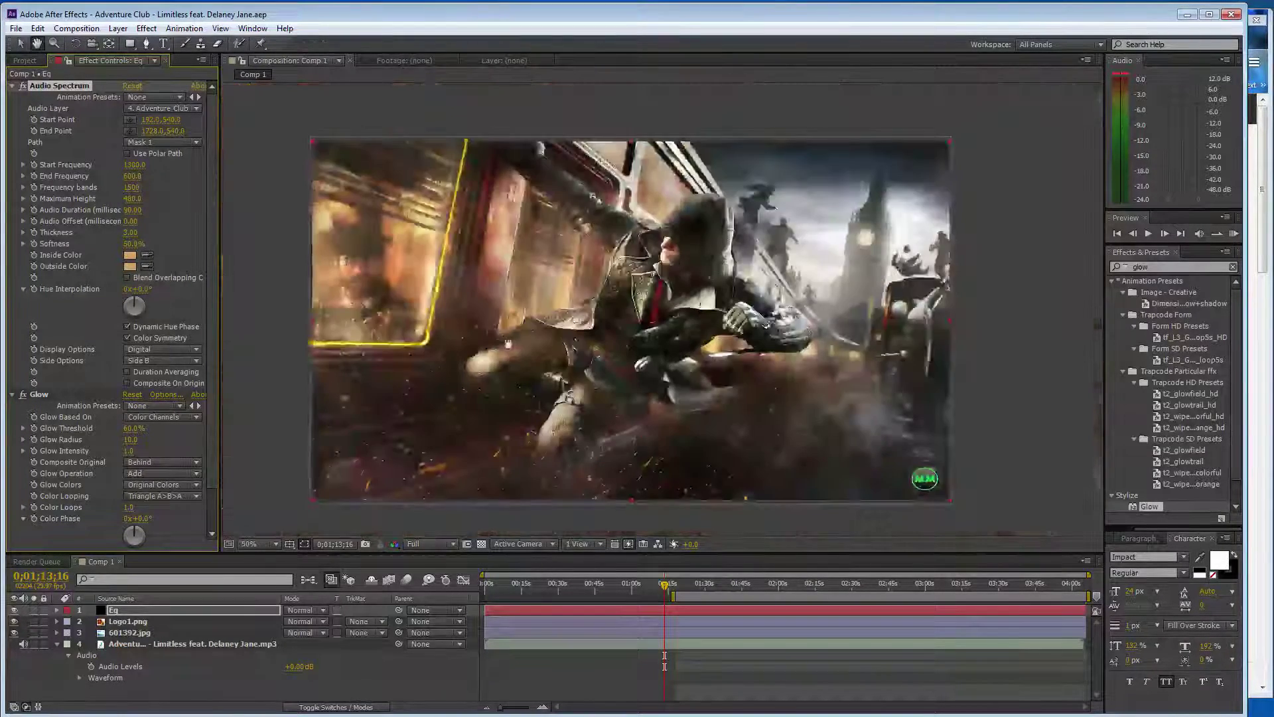
scroll(642, 389, up, 2)
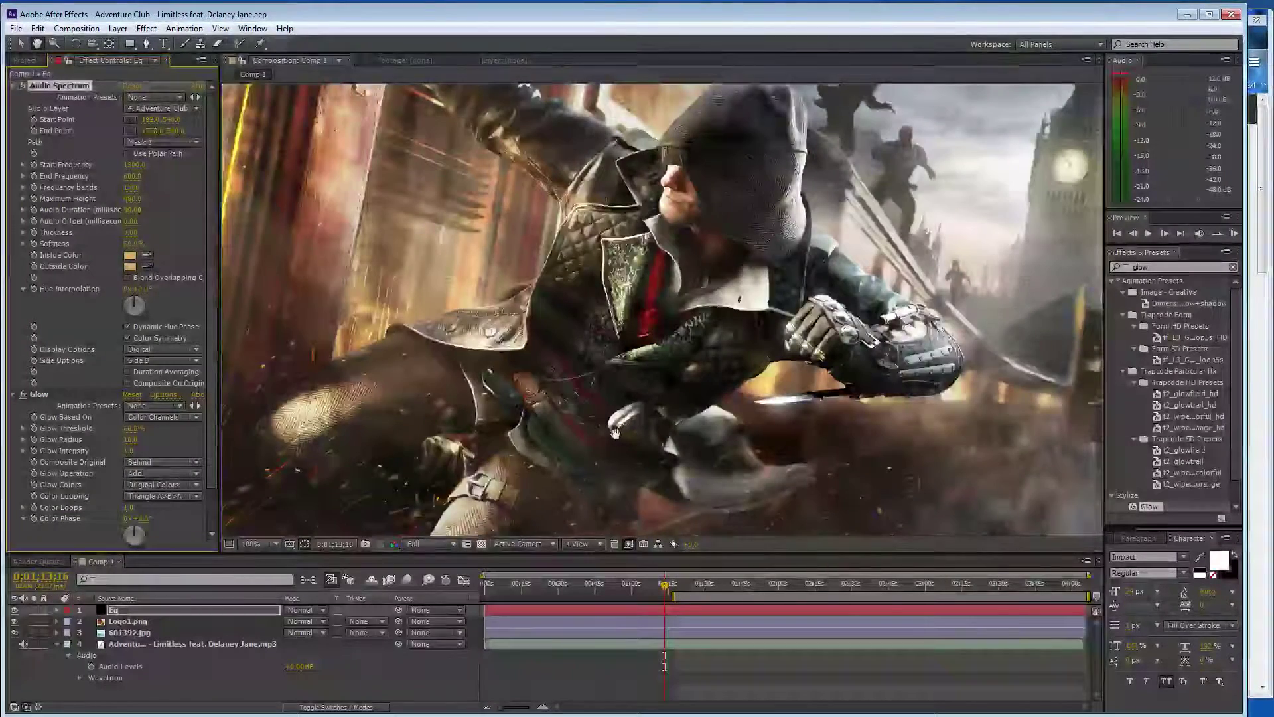
scroll(641, 391, down, 2)
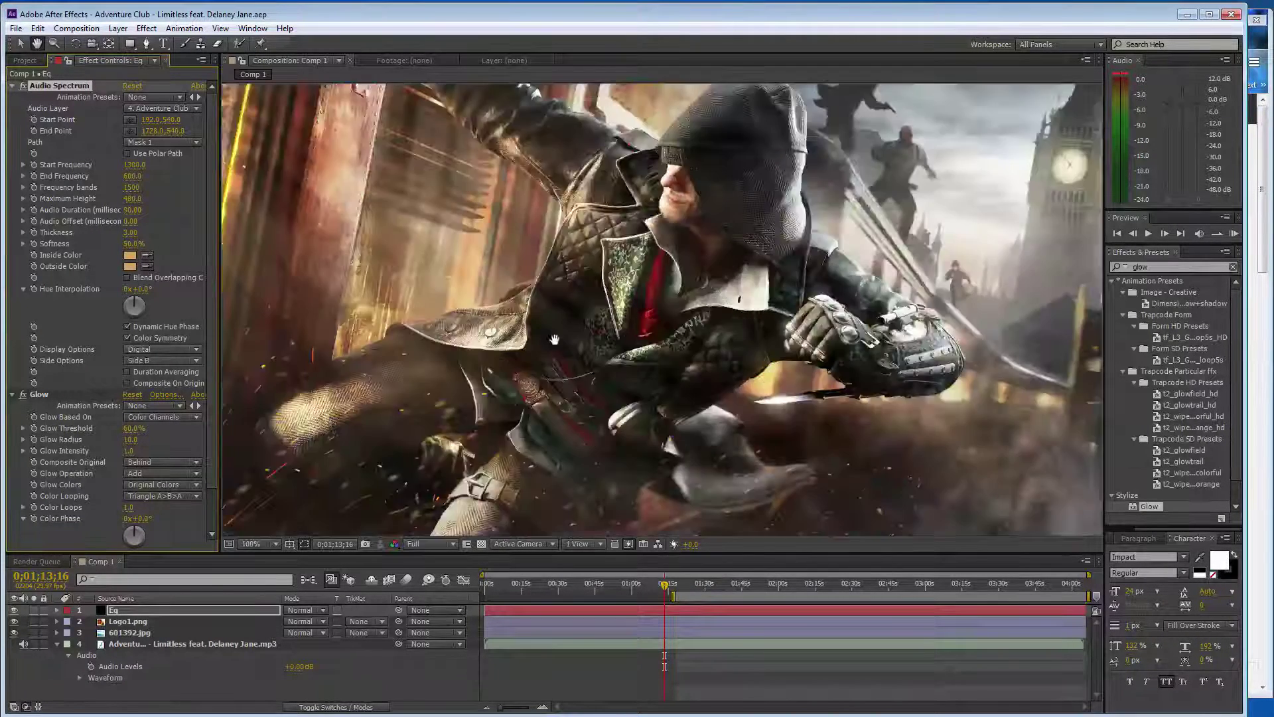
drag(575, 327, 680, 357)
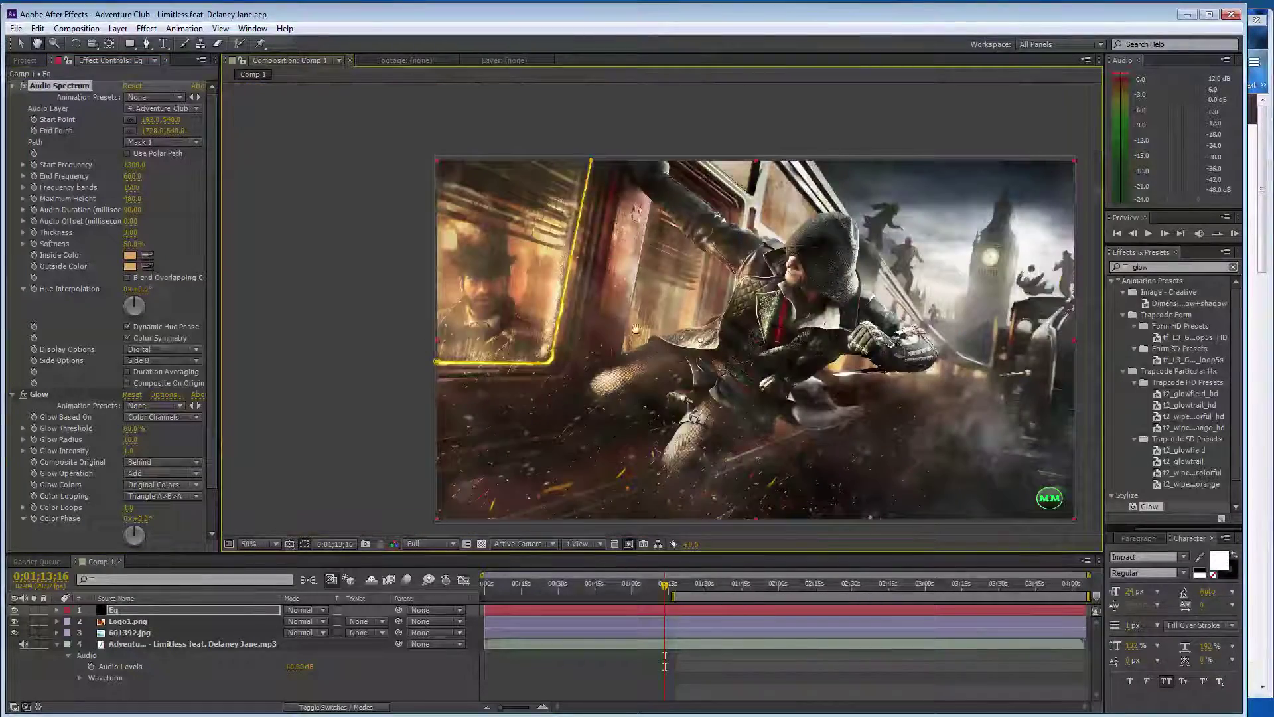
scroll(663, 253, up, 2)
drag(560, 339, 562, 363)
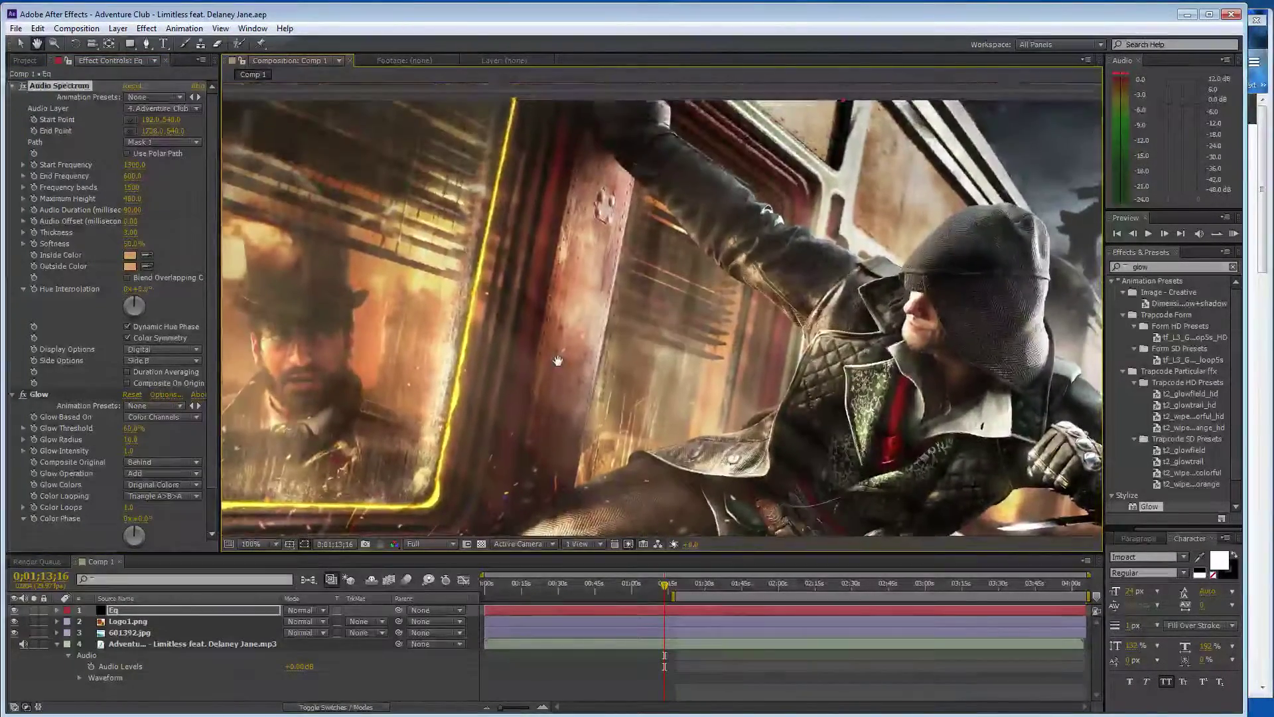
scroll(715, 306, down, 2)
drag(734, 318, 692, 313)
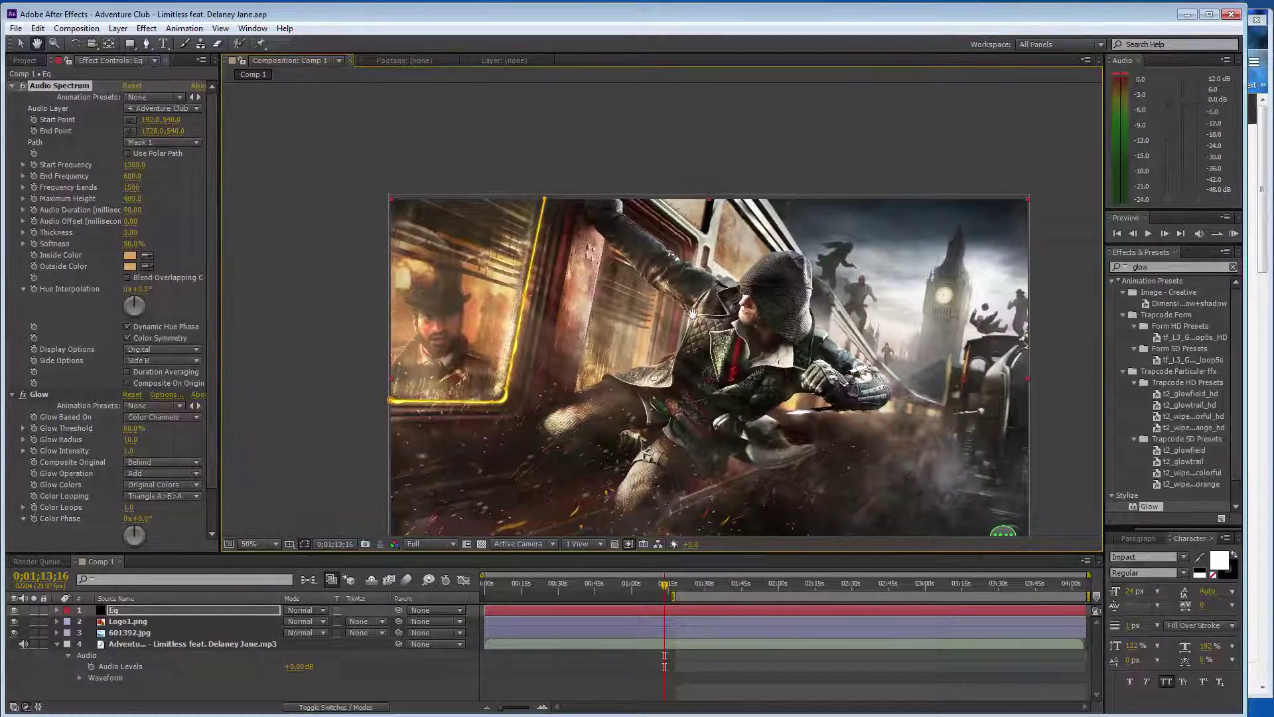
scroll(682, 251, up, 2)
drag(682, 250, 625, 306)
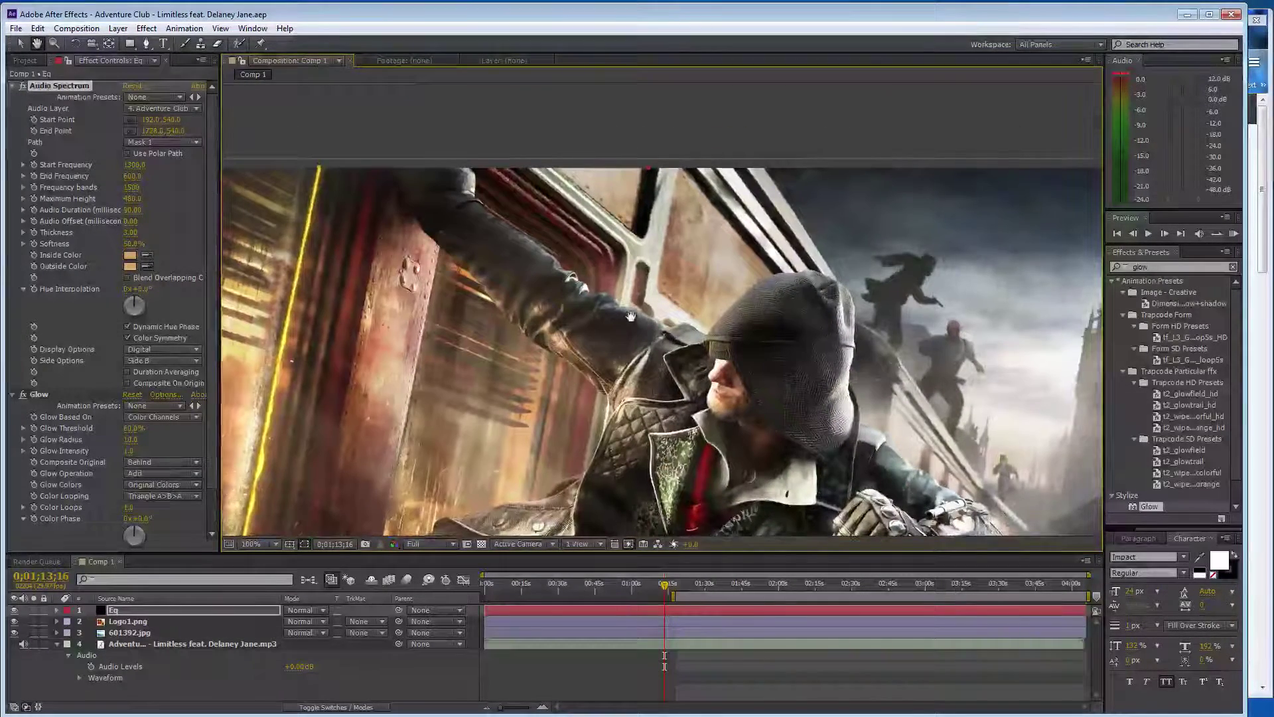
click(1259, 264)
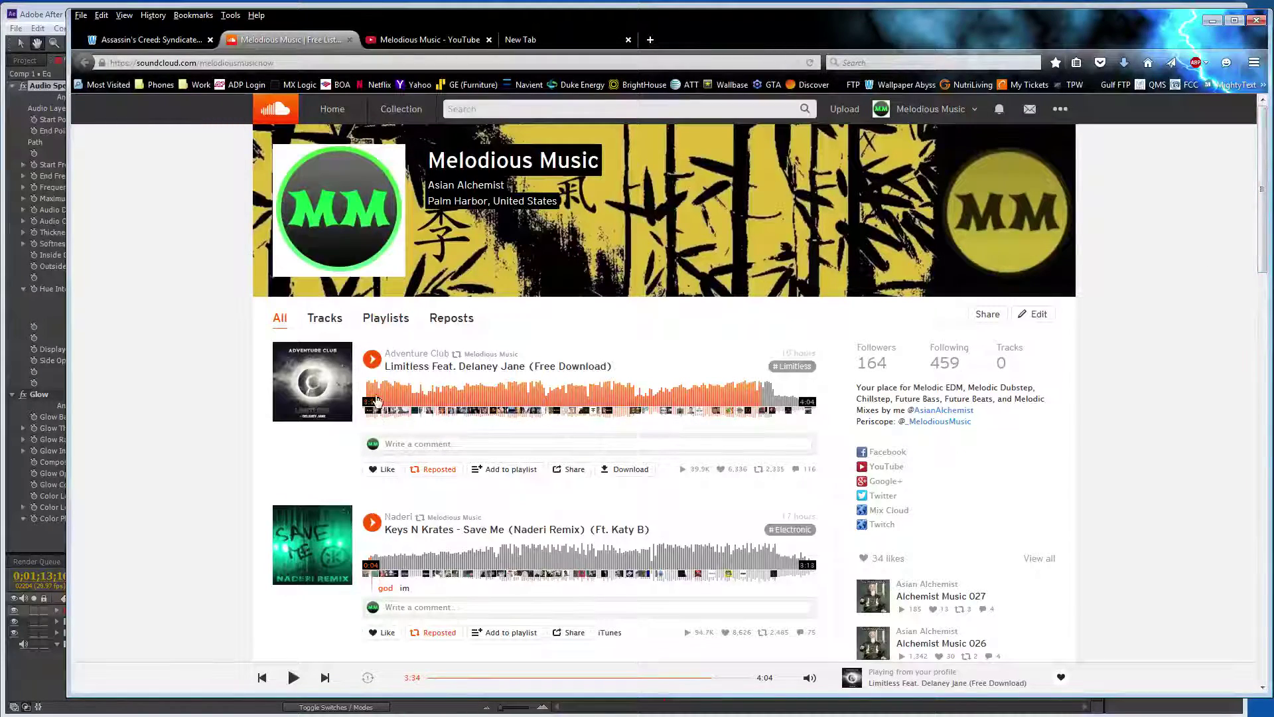
click(50, 14)
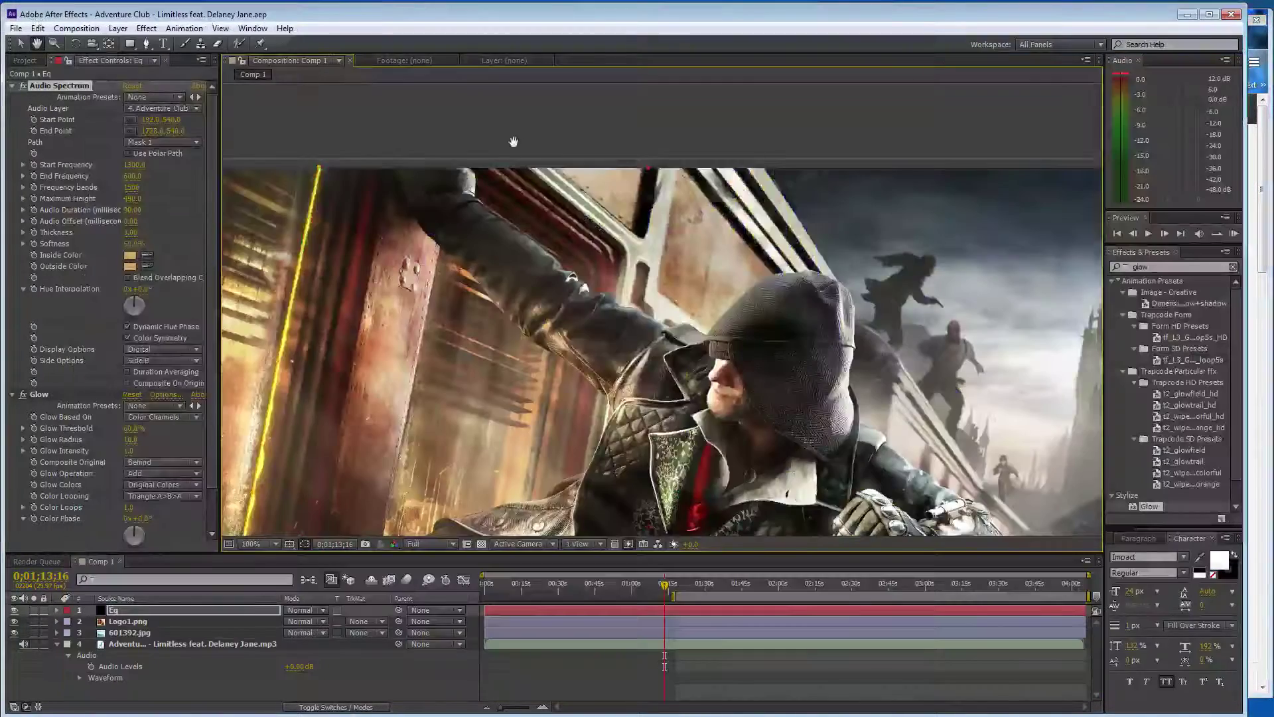
Draw a second mask on the Eq layer along the train window frame, curved around its rounded corner.
key(g)
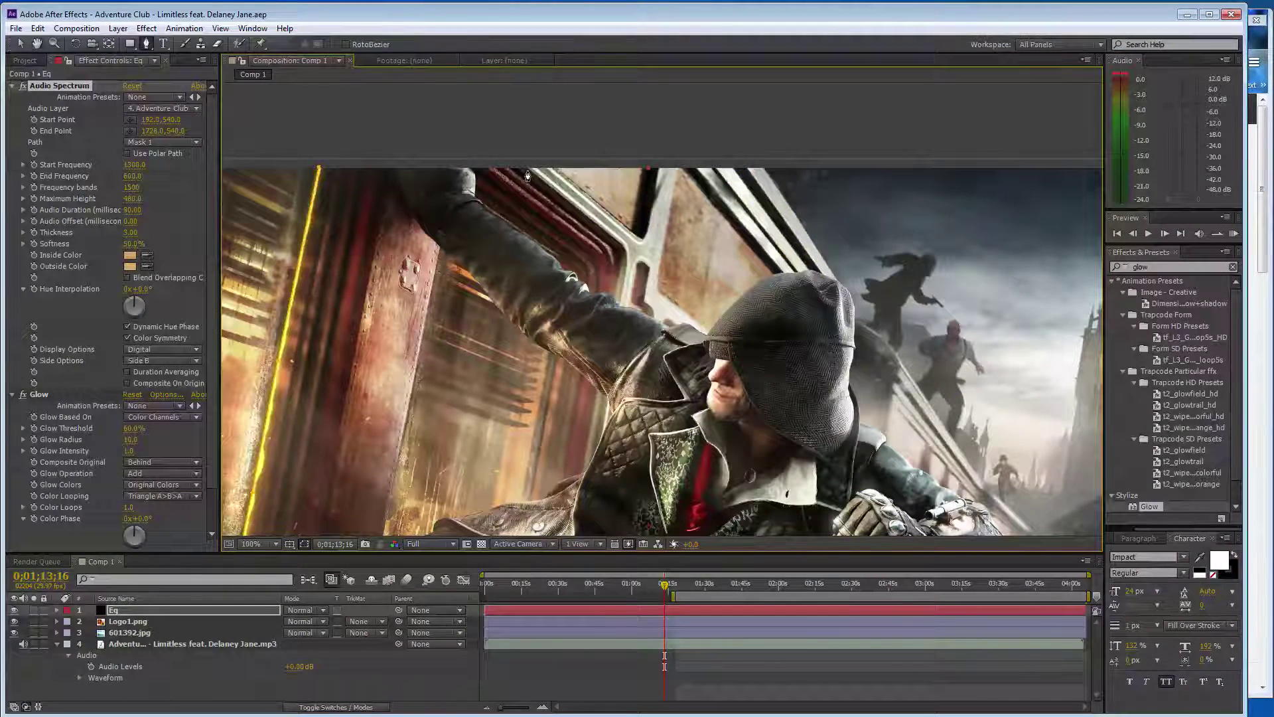
click(527, 168)
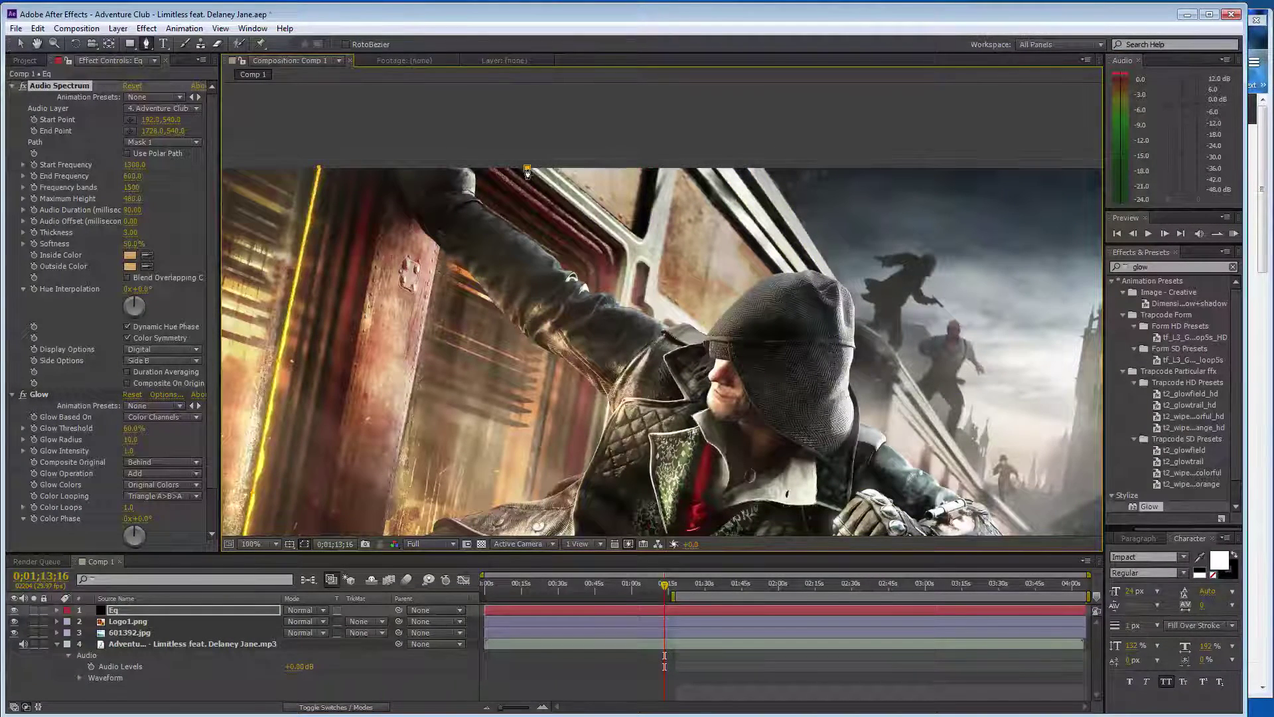
click(617, 241)
scroll(619, 242, up, 1)
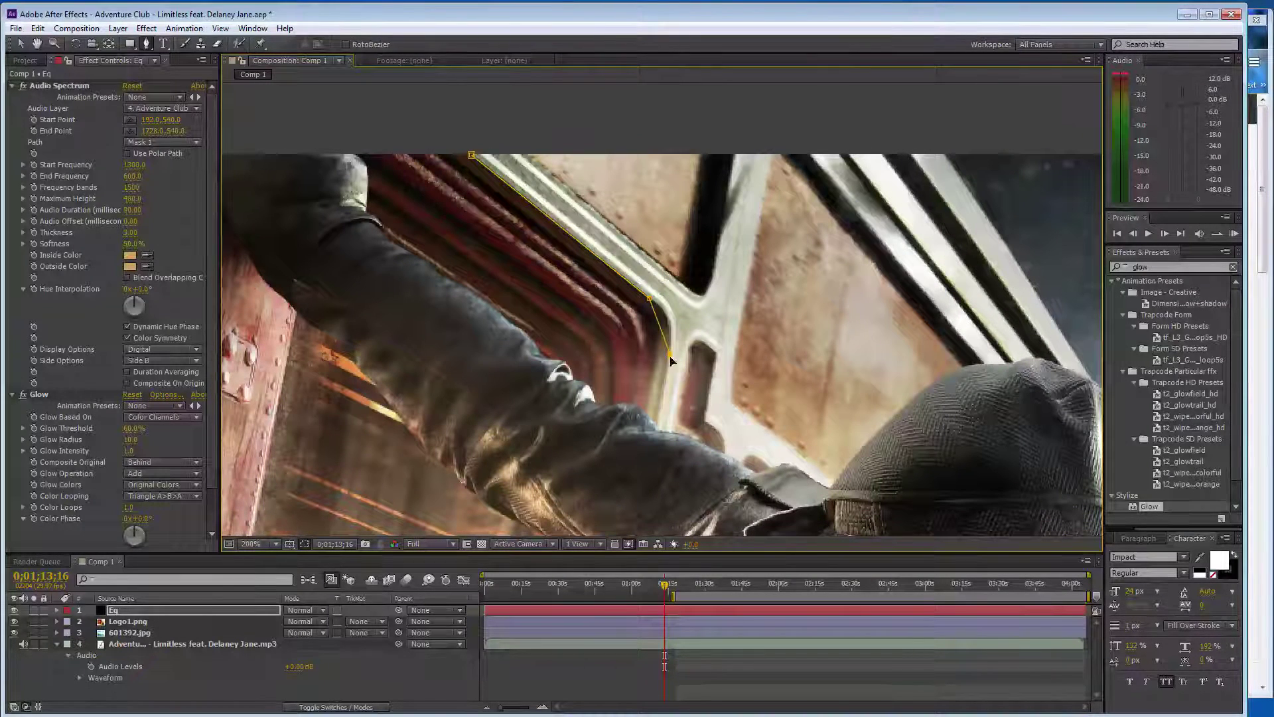
drag(671, 360, 664, 398)
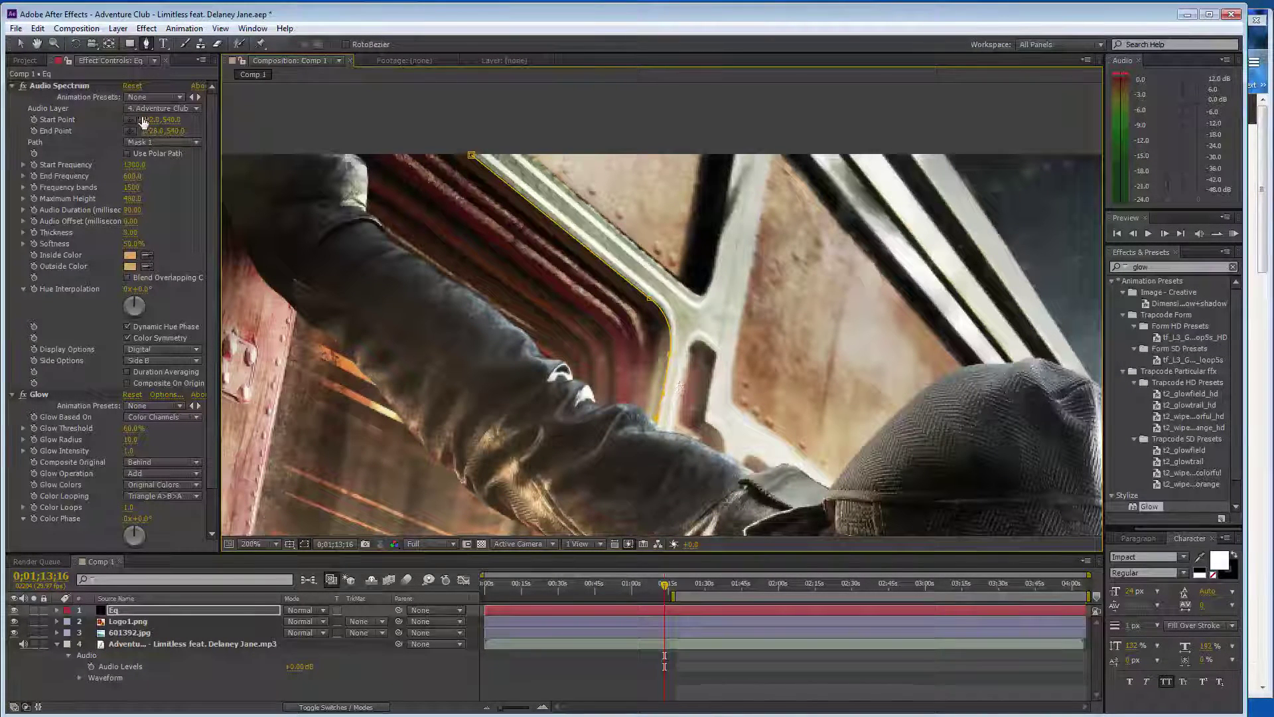
Duplicate the Audio Spectrum effect and set the copy's Path to Mask 2.
click(71, 87)
key(ctrl+d)
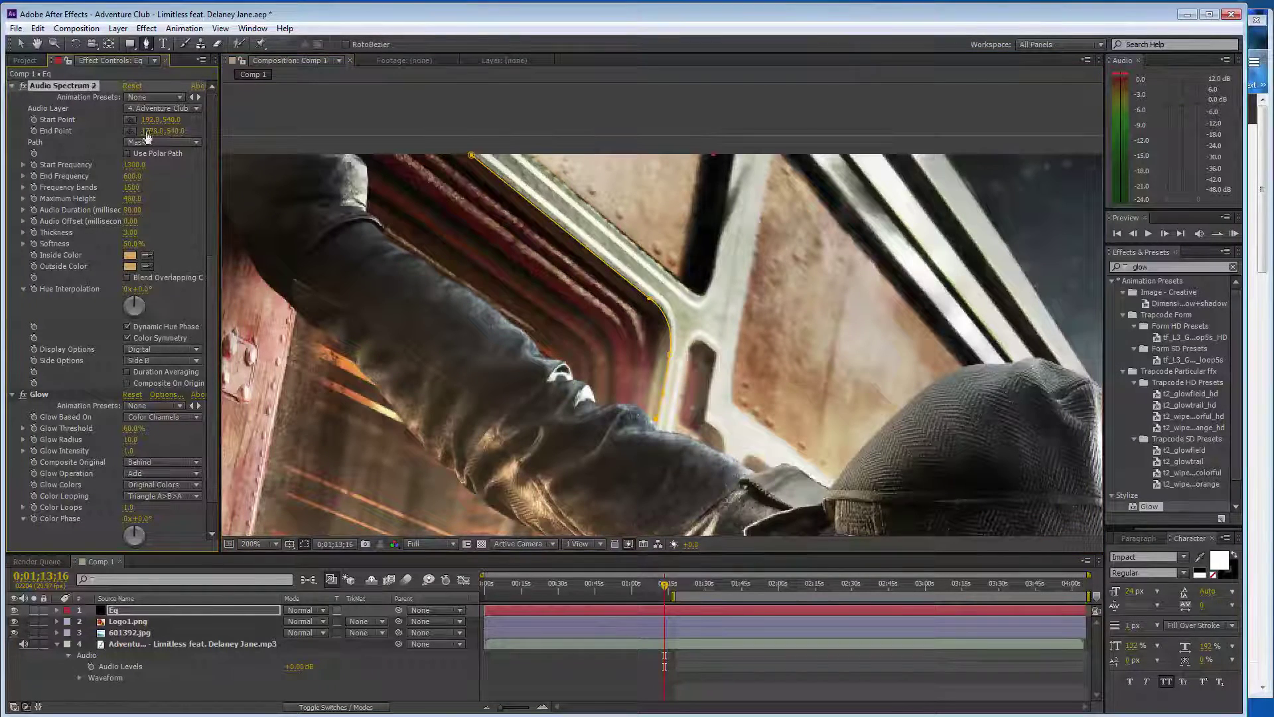
click(159, 142)
click(173, 192)
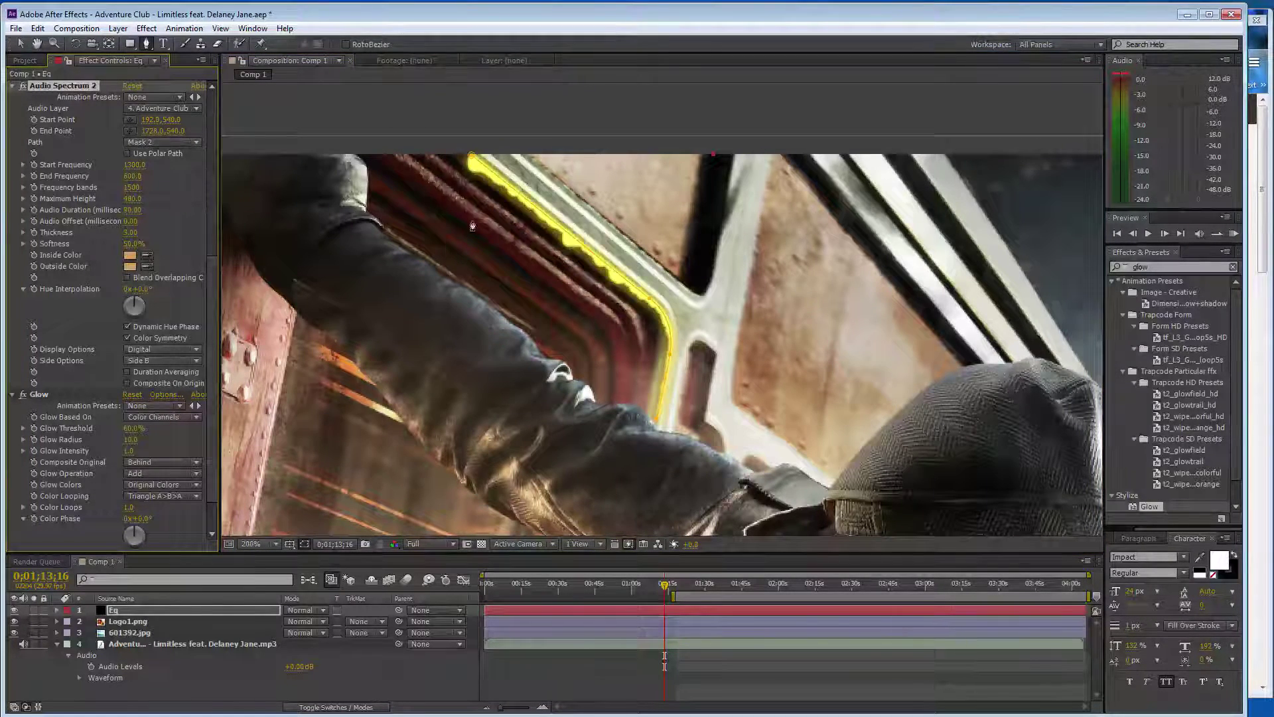
scroll(513, 228, down, 1)
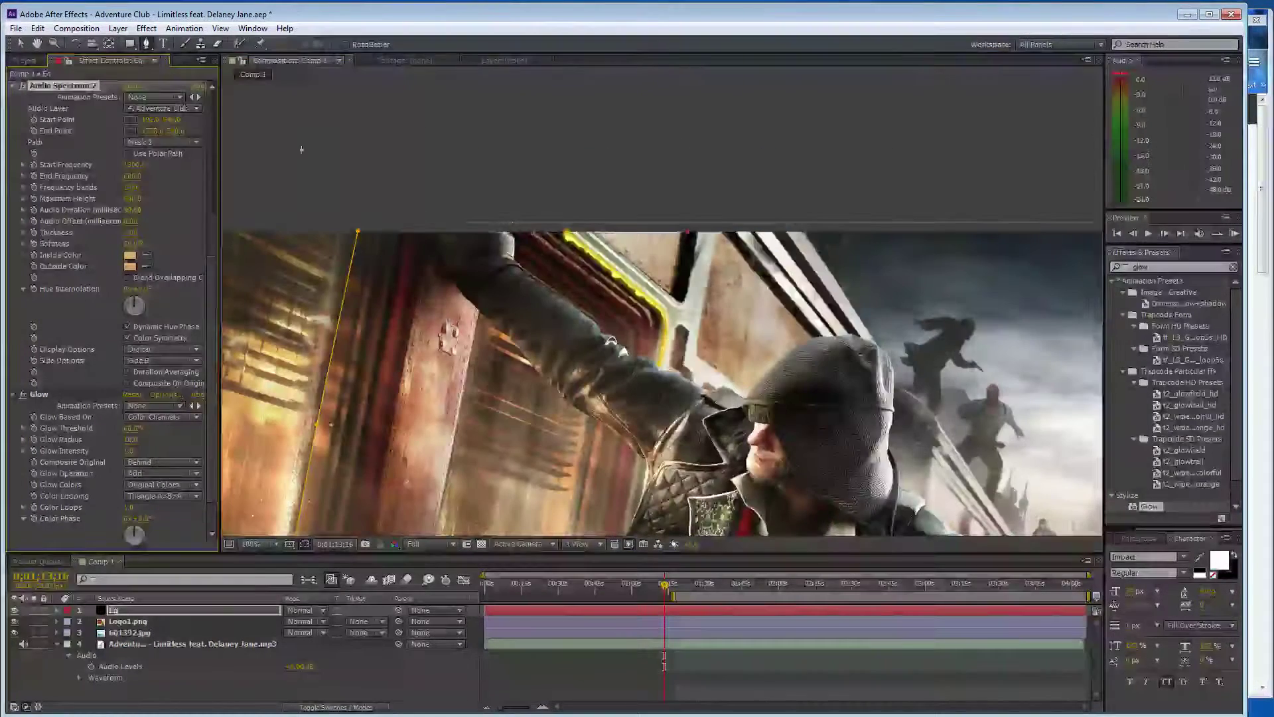
Set the duplicated spectrum's Start Frequency to 10.
click(135, 165)
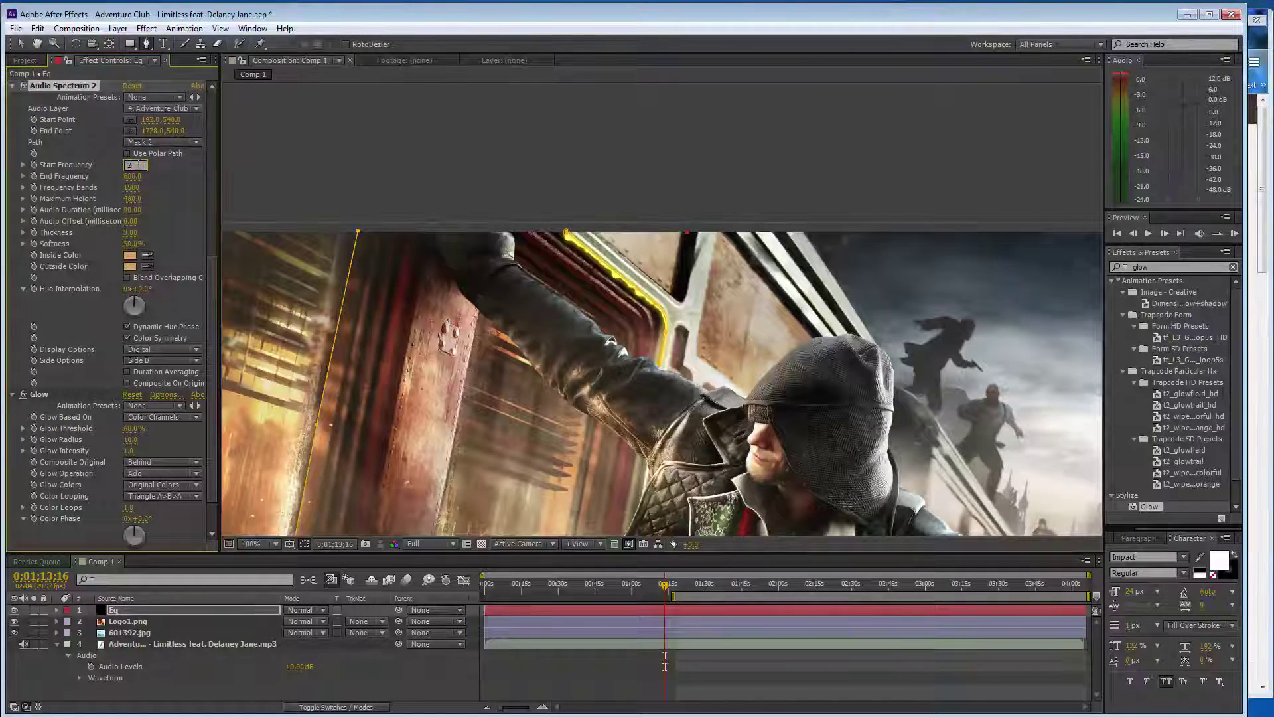
key(BackSpace)
text(0)
key(Tab)
text(300)
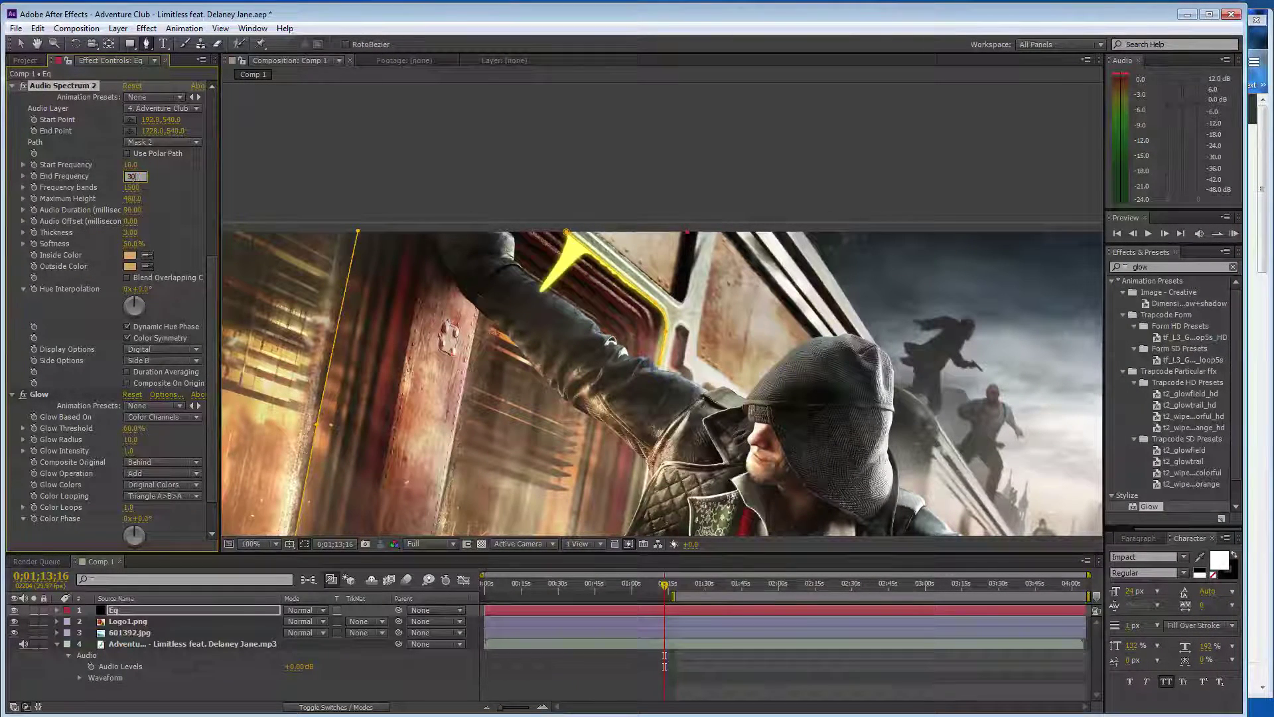
key(Tab)
text(1100)
key(Return)
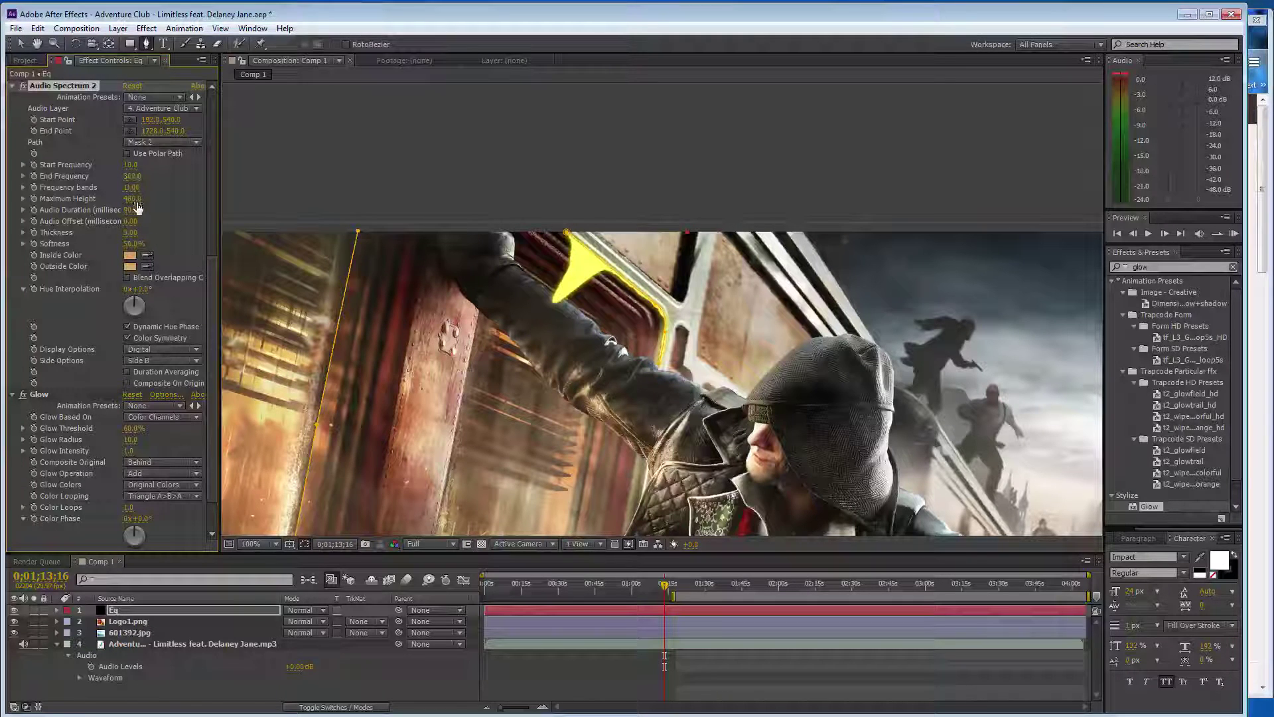
Set the duplicate's Maximum Height to 200 and End Frequency to 480.
click(134, 198)
key(Return)
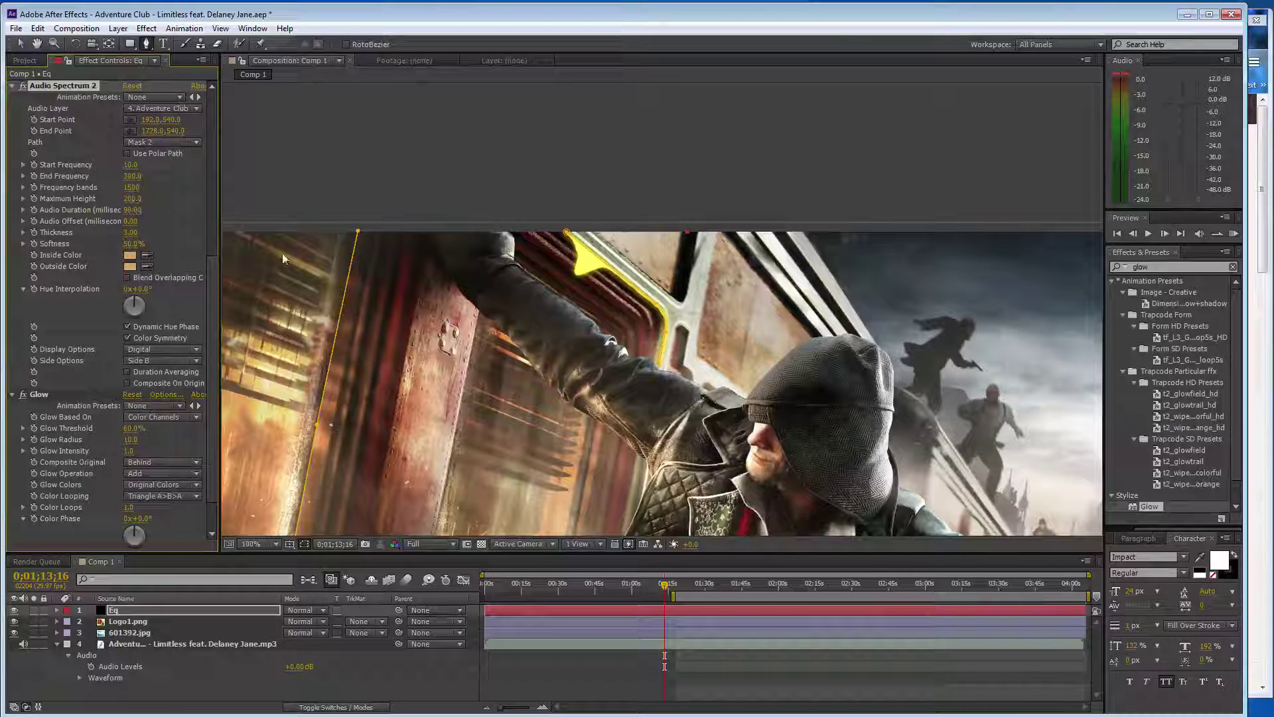
click(132, 176)
text(480)
key(Return)
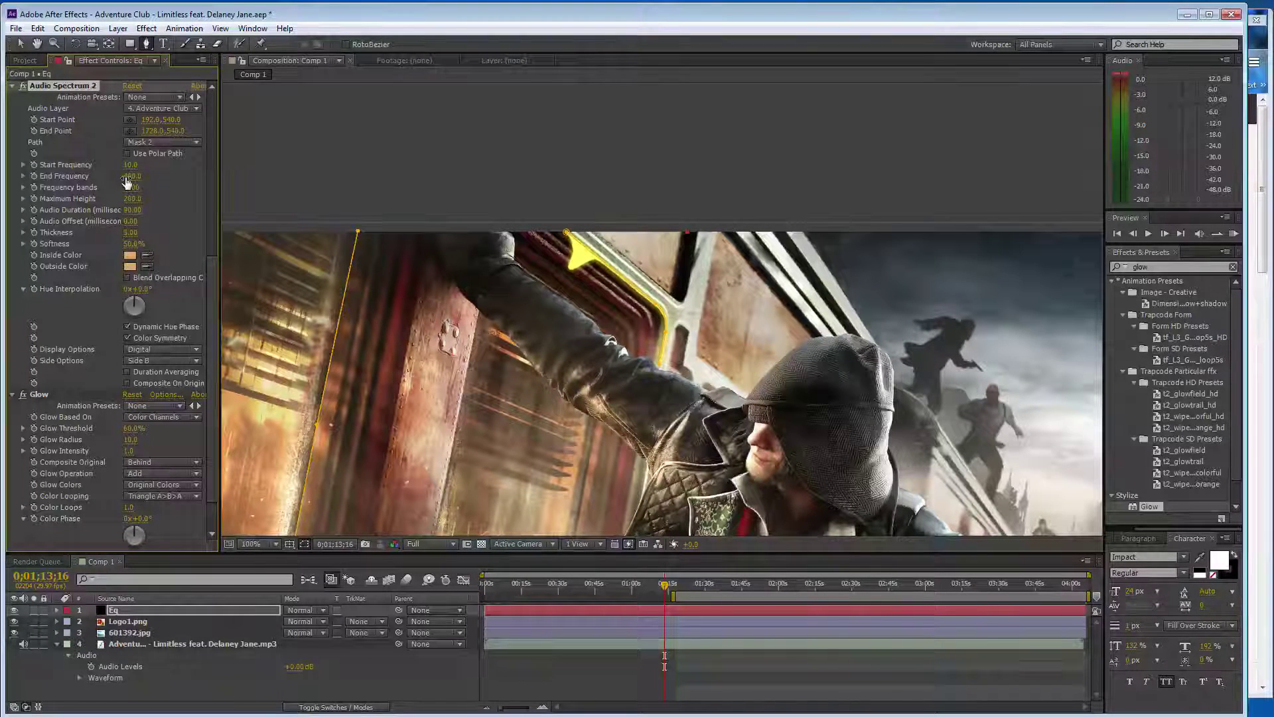
key(comma)
key(comma)
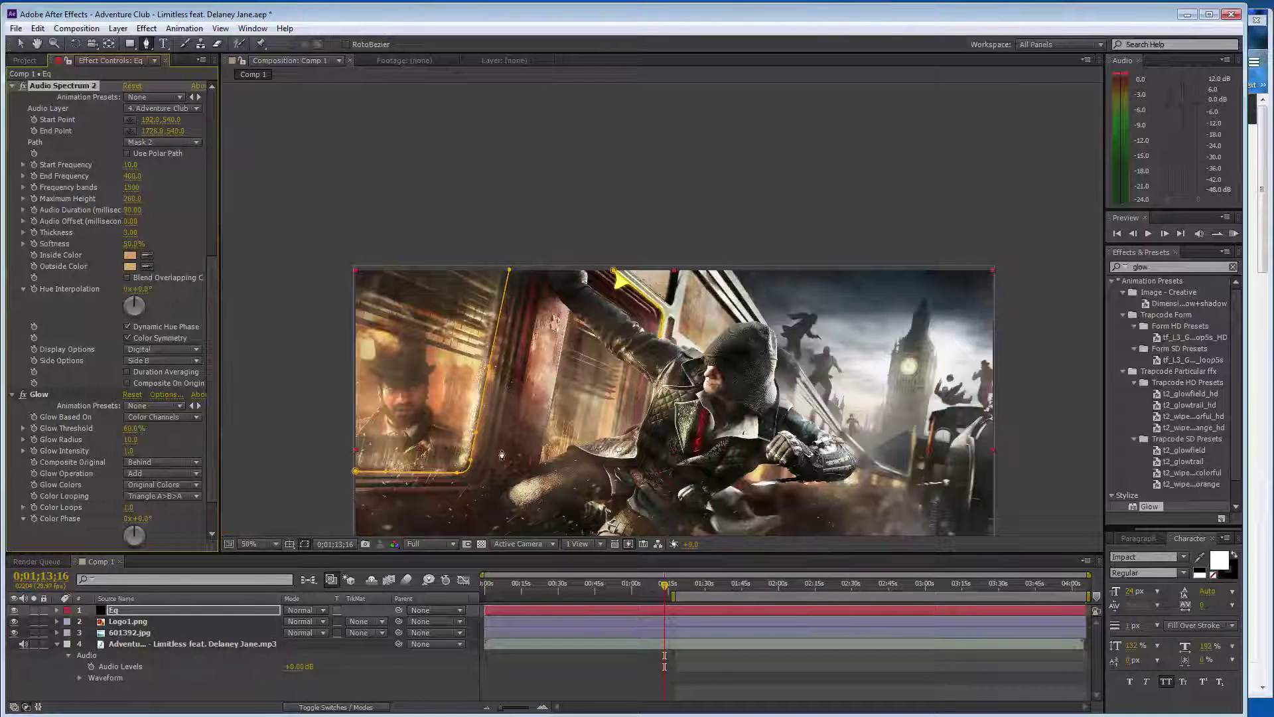
Turn on Composite On Original, save, preview the comp, and switch to the SoundCloud page.
click(127, 383)
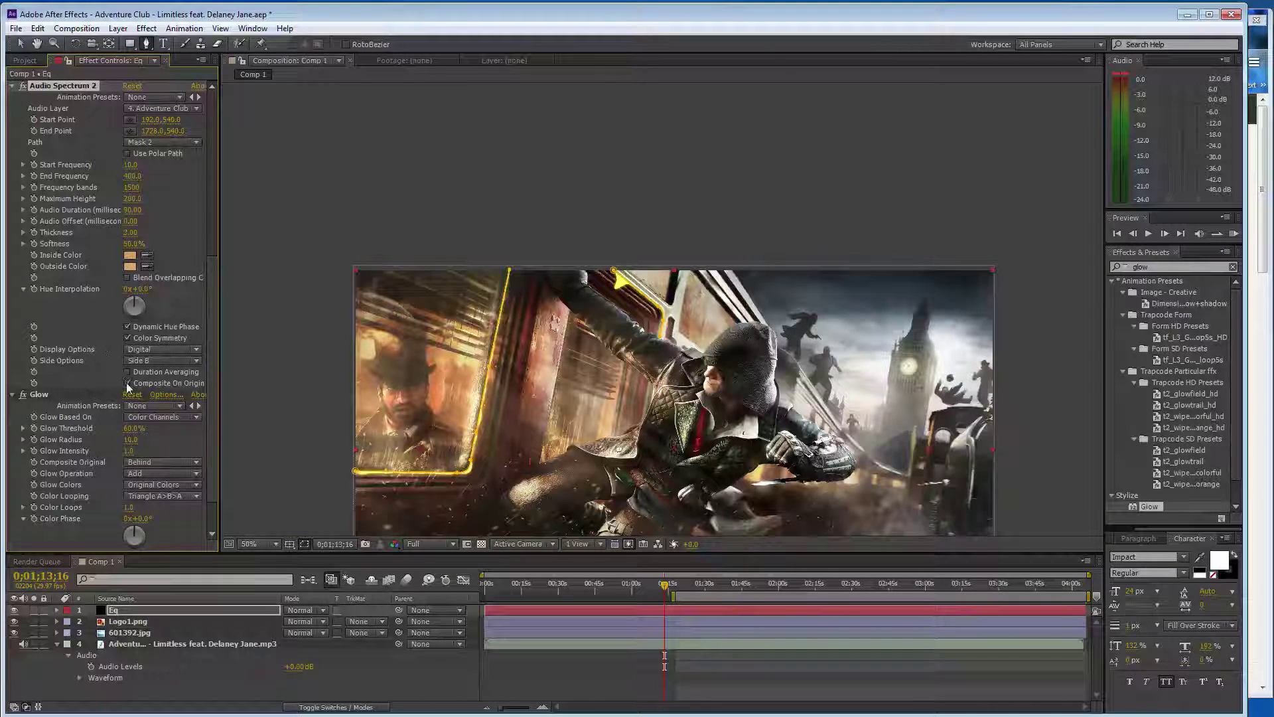
key(ctrl+s)
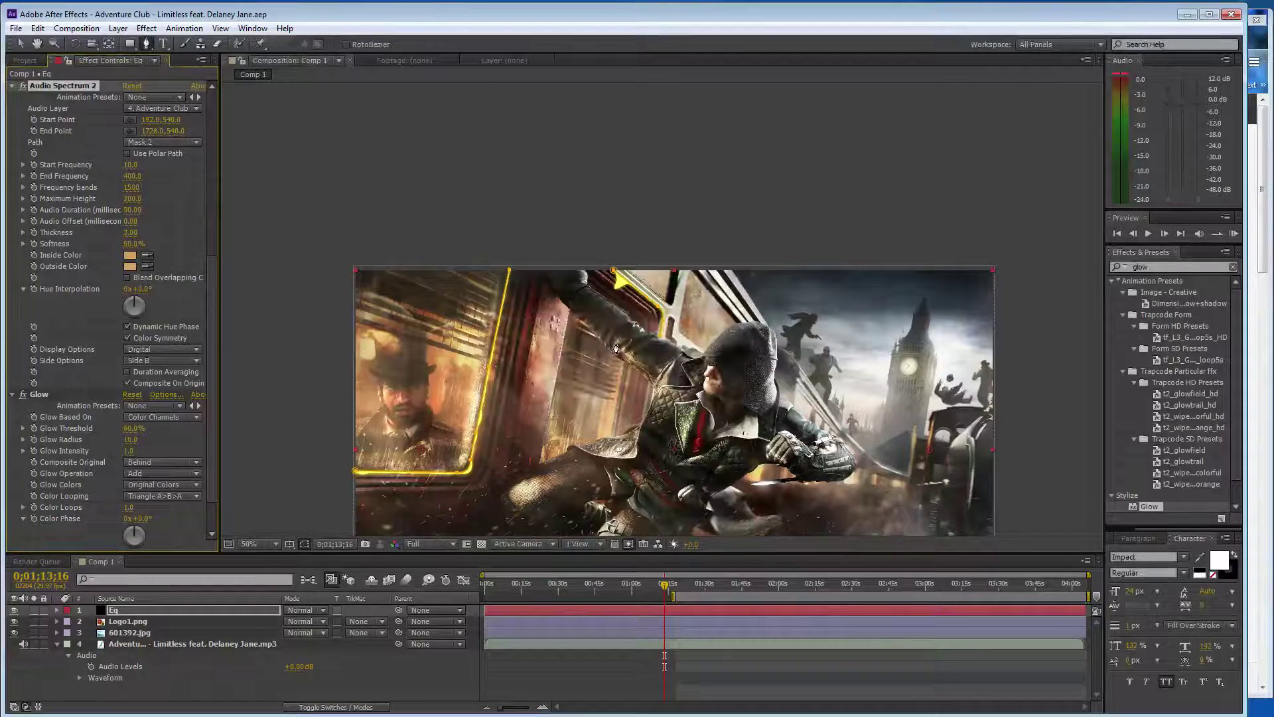
drag(616, 349, 636, 282)
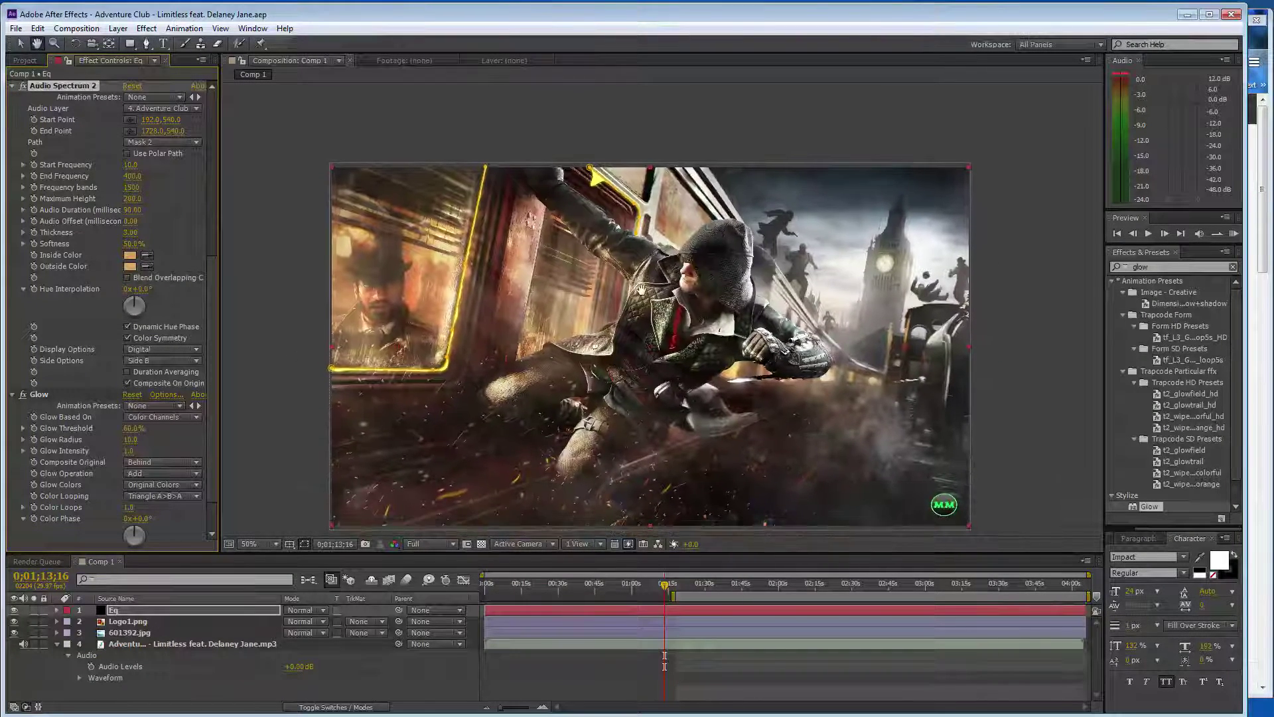
key(space)
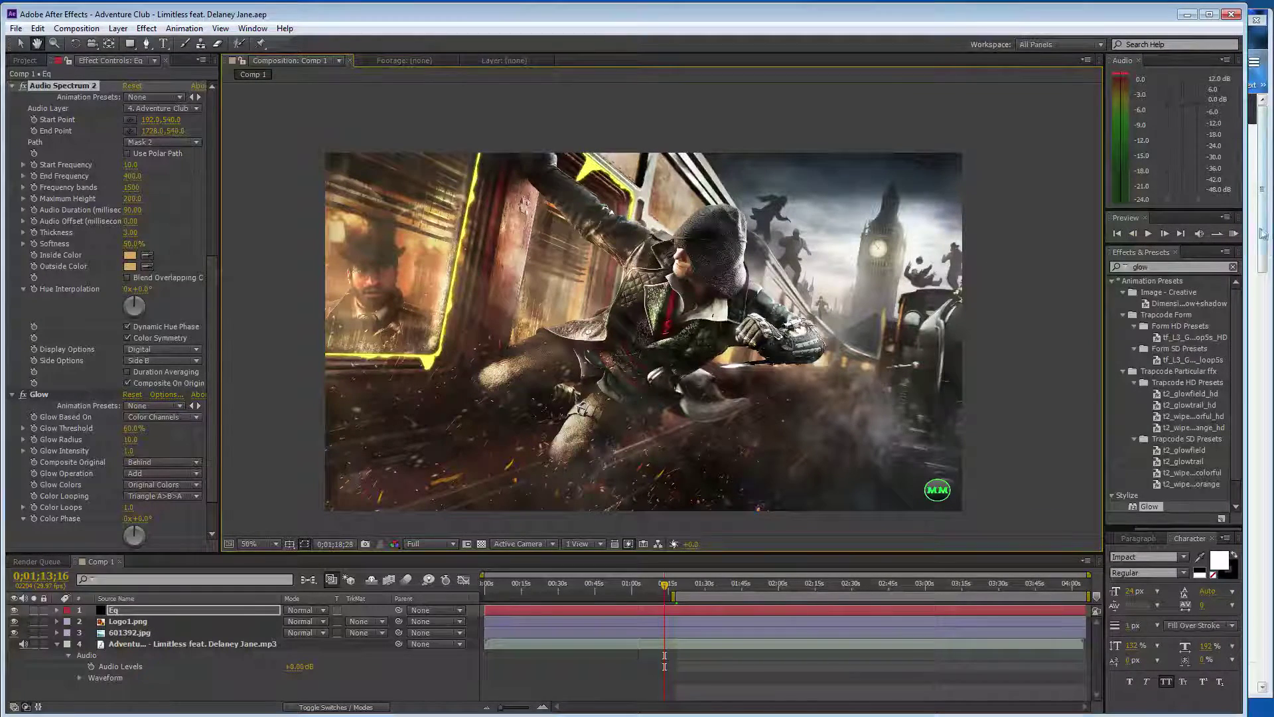
key(alt+Tab)
Pause the Save Me track on SoundCloud and return to After Effects.
key(space)
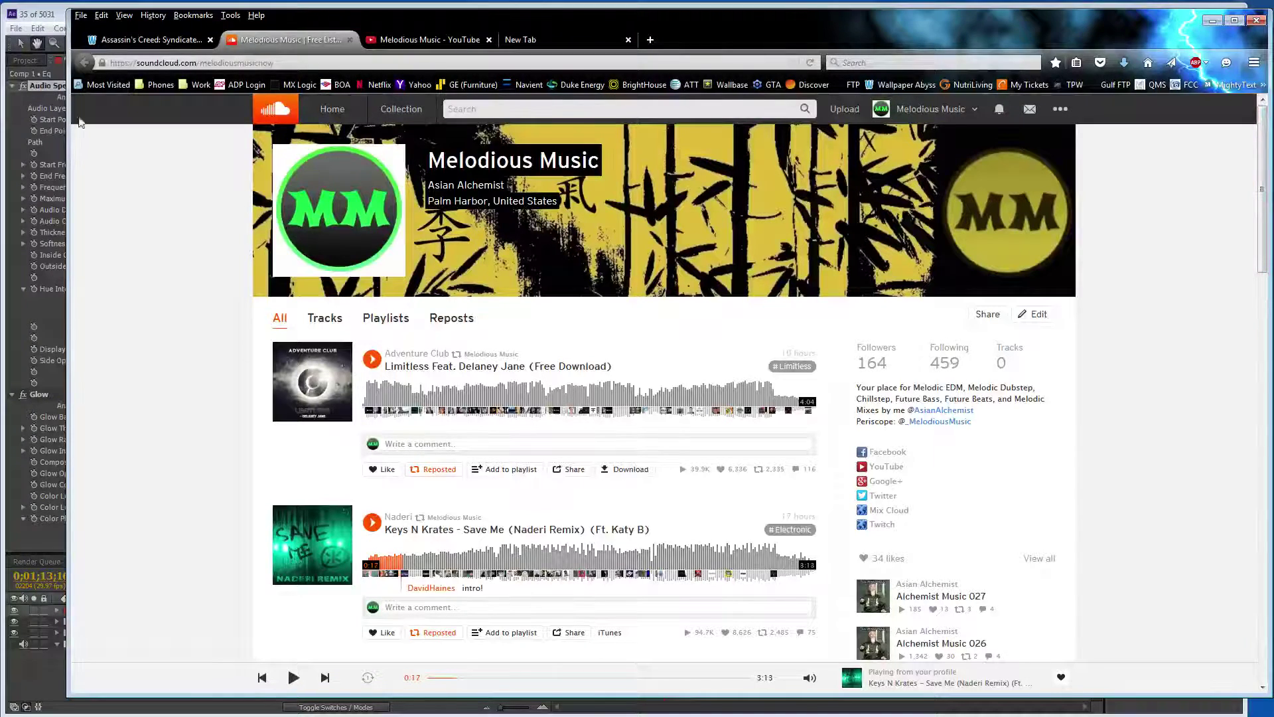
click(56, 20)
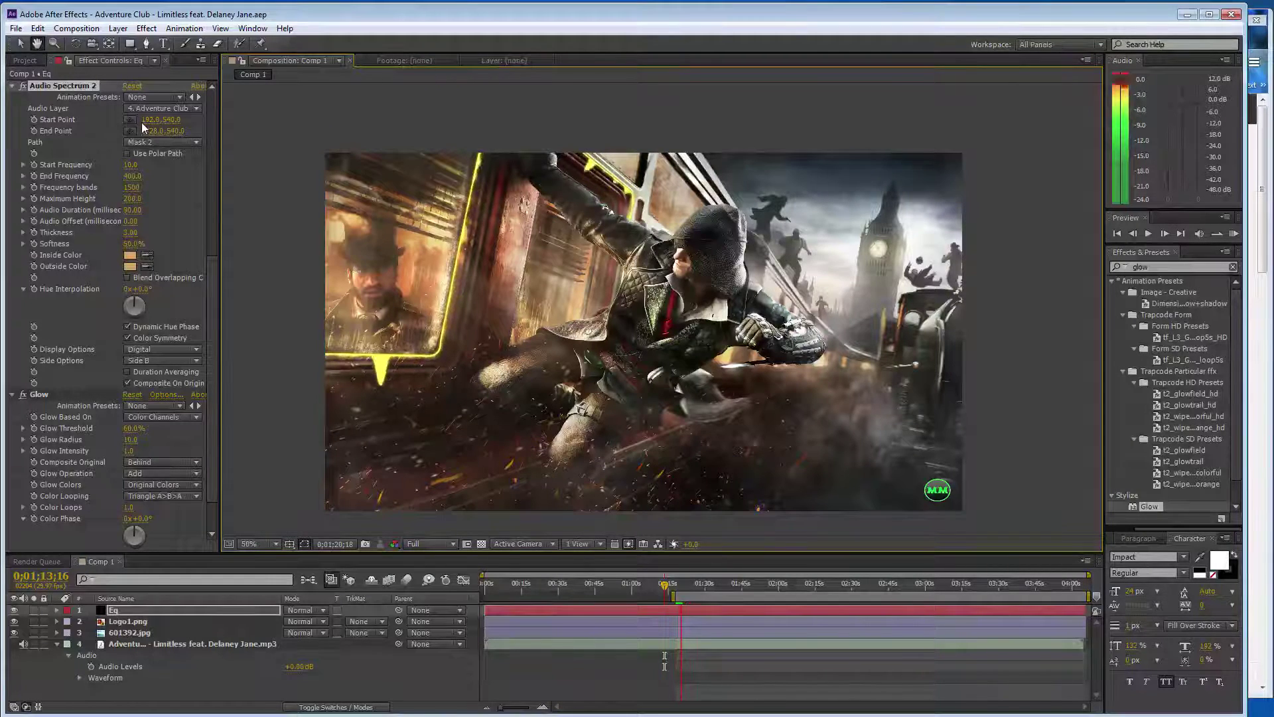
Create a new orange solid layer with its colour picked from the artwork.
key(space)
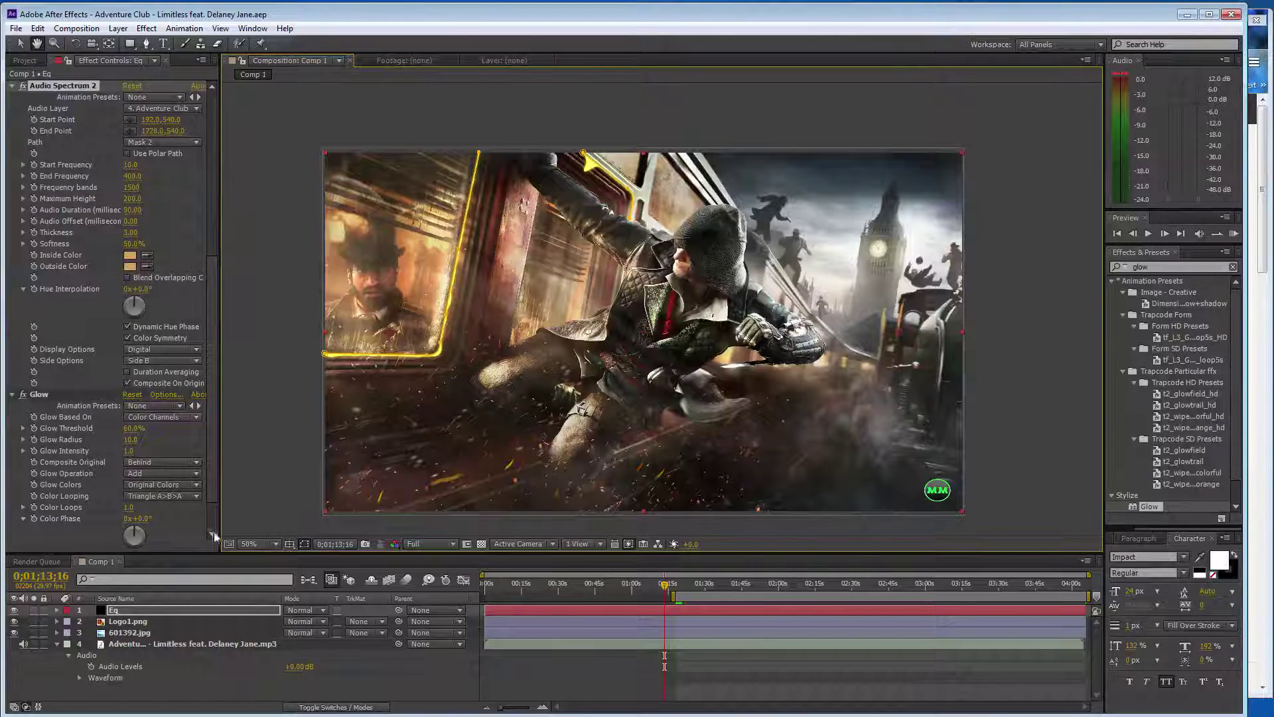
key(ctrl+y)
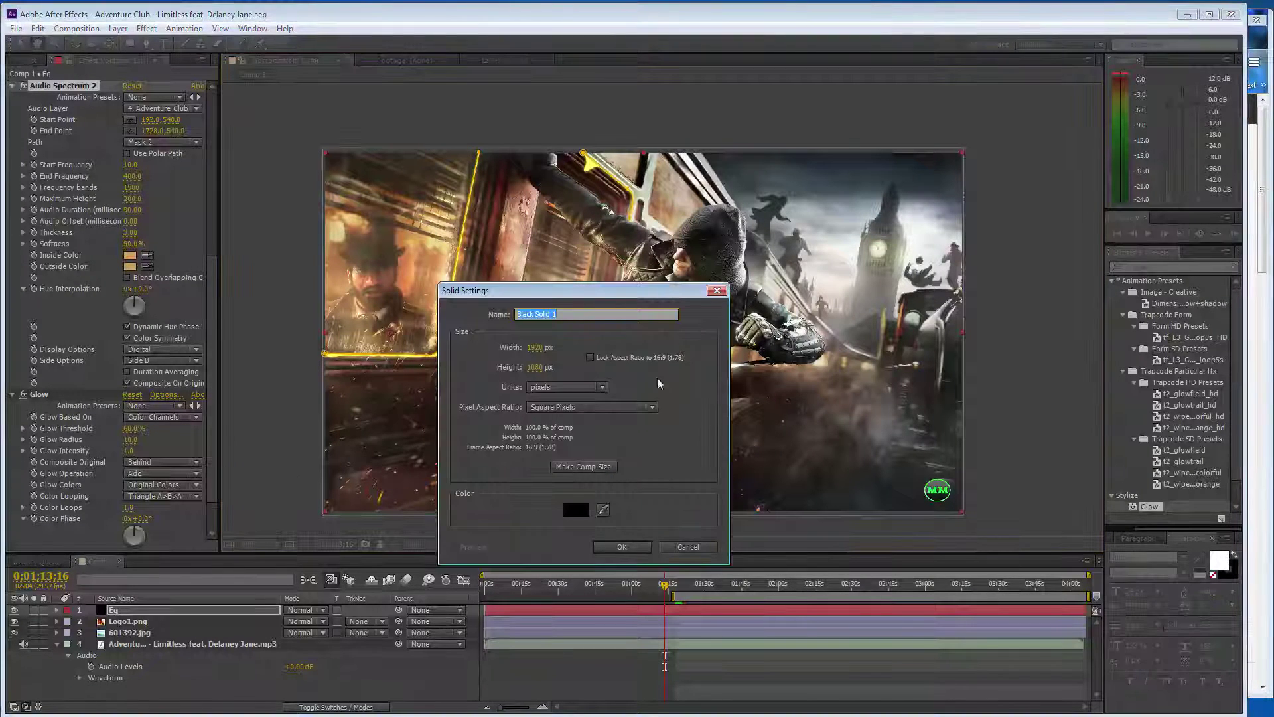
drag(647, 295, 763, 286)
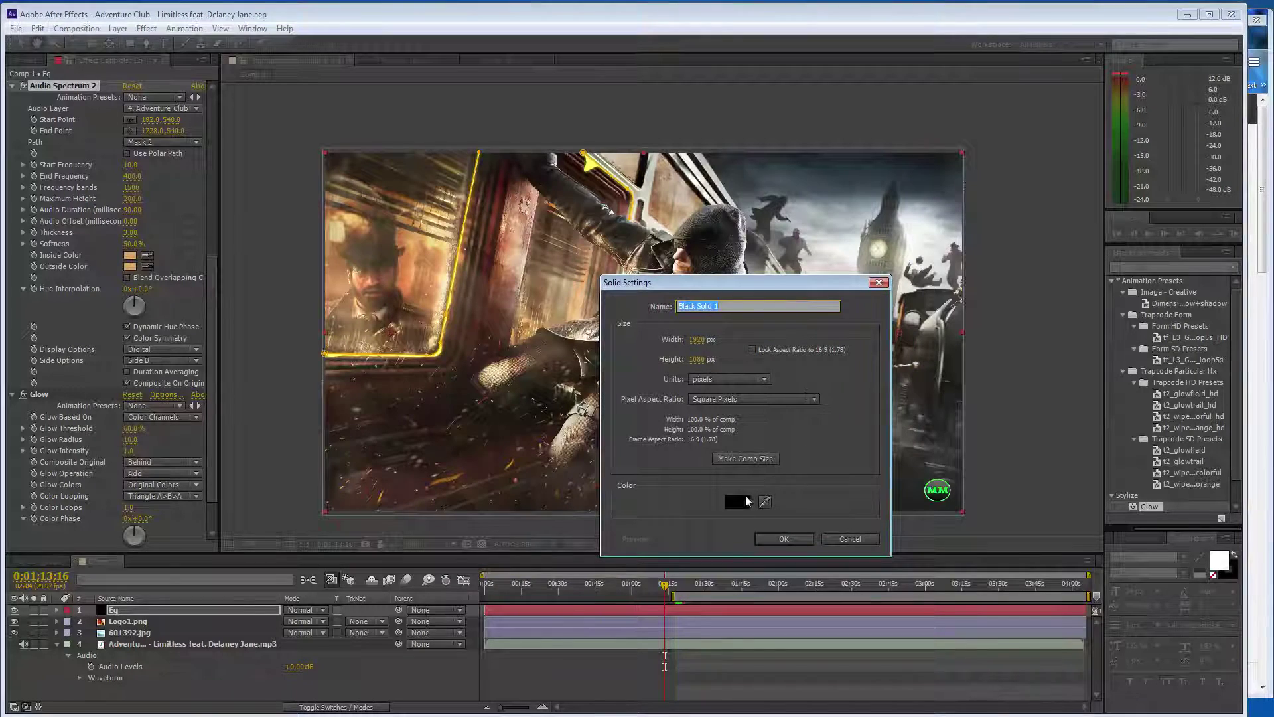
click(765, 501)
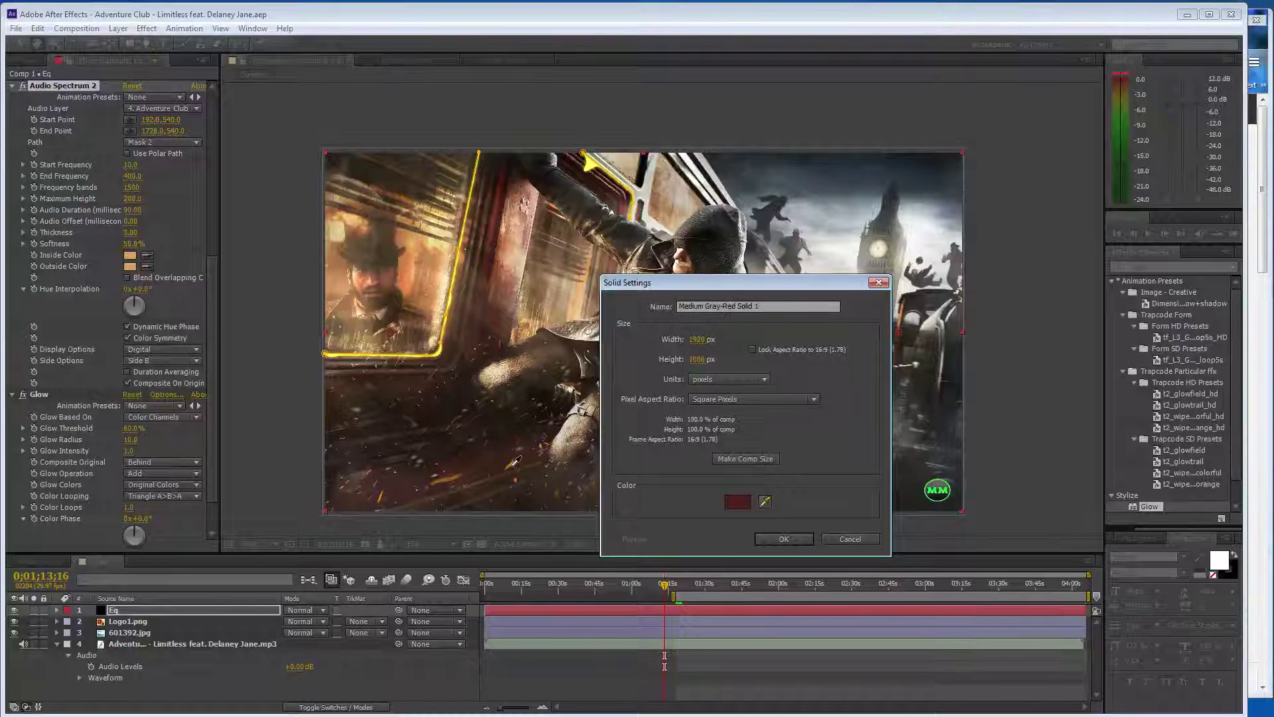
click(784, 538)
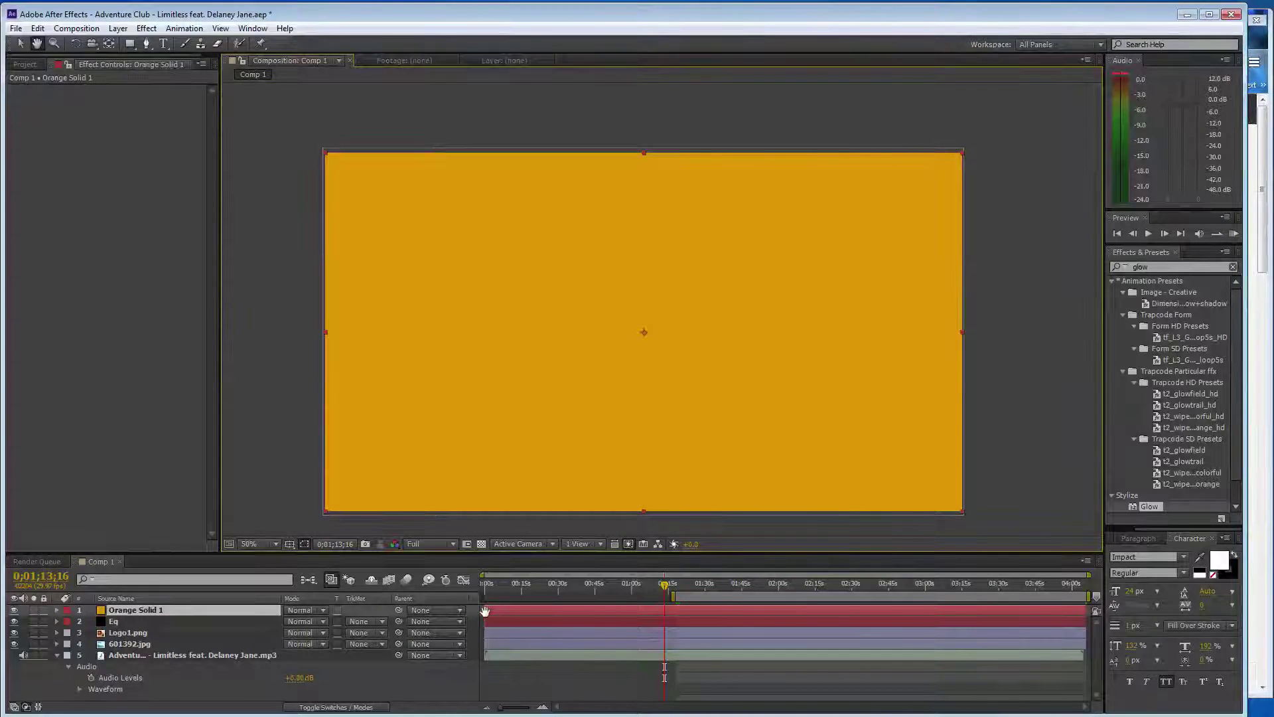
Trim Orange Solid 1 to start at the playhead and apply CC Snowfall to it.
key(v)
drag(486, 610, 664, 609)
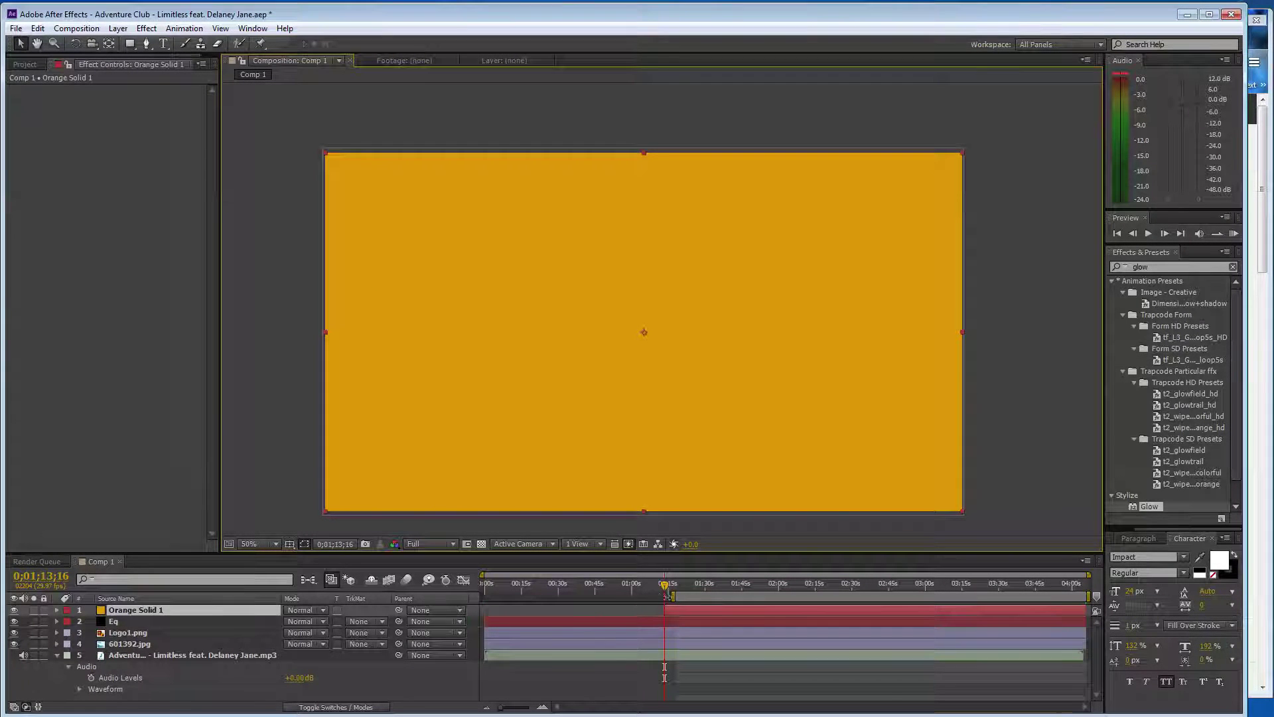
click(147, 28)
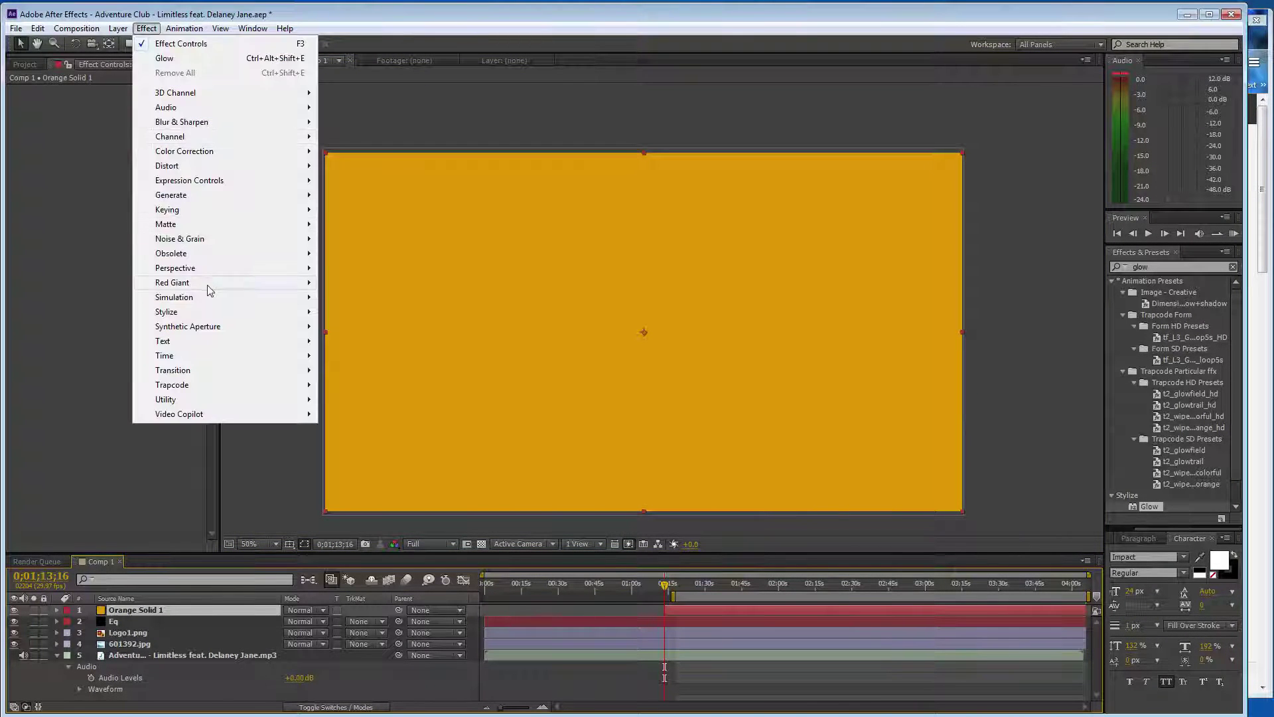
mouse_move(212, 298)
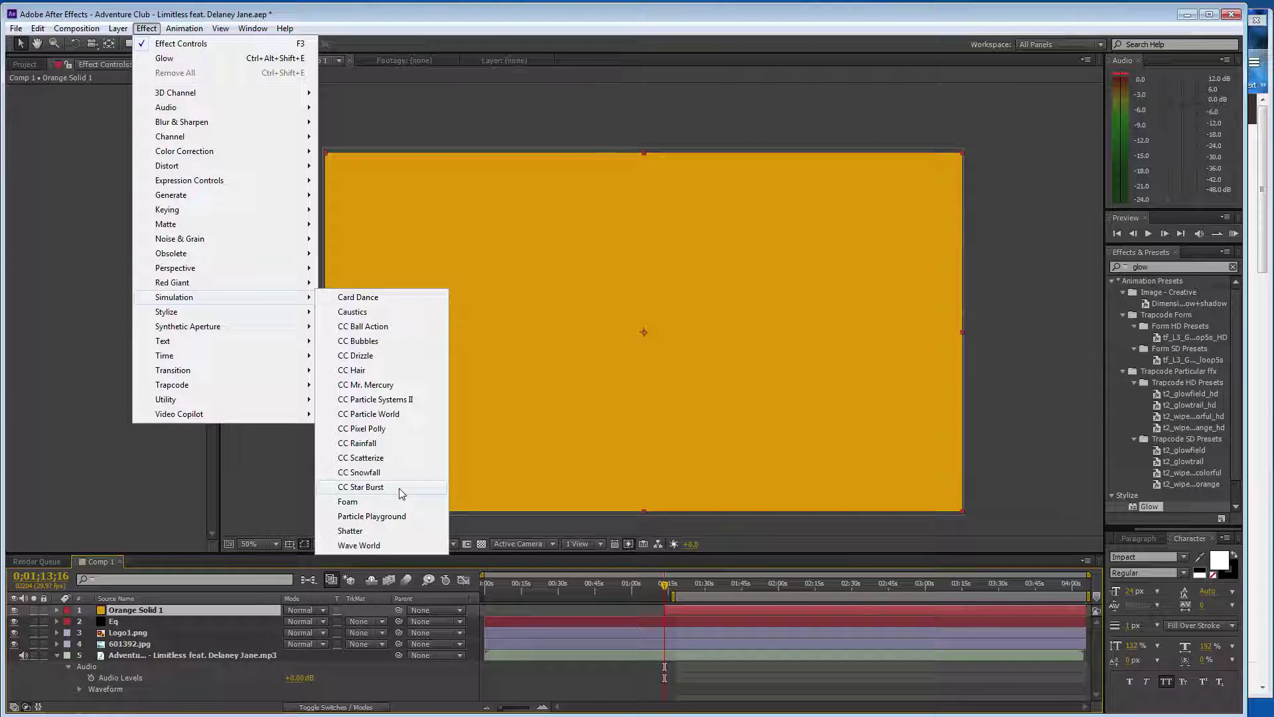
click(401, 474)
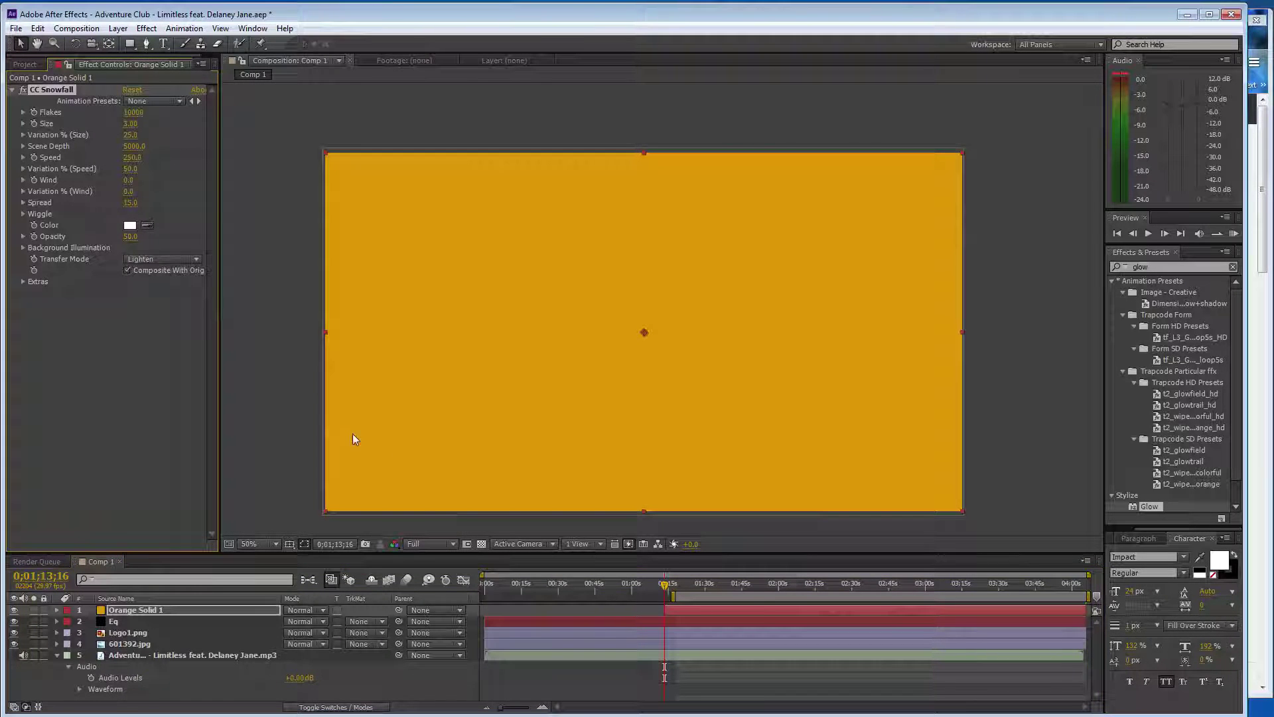
Turn off Composite With Original so only the snow shows, and save the project.
click(128, 270)
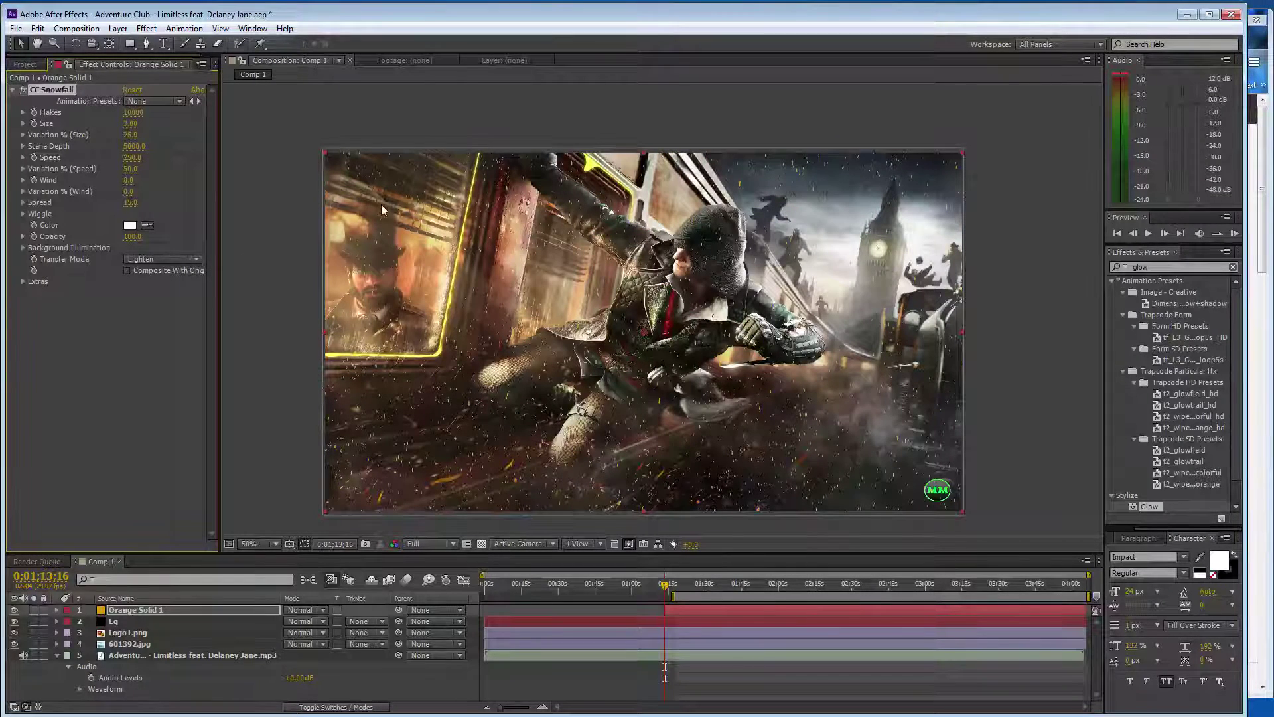
key(w)
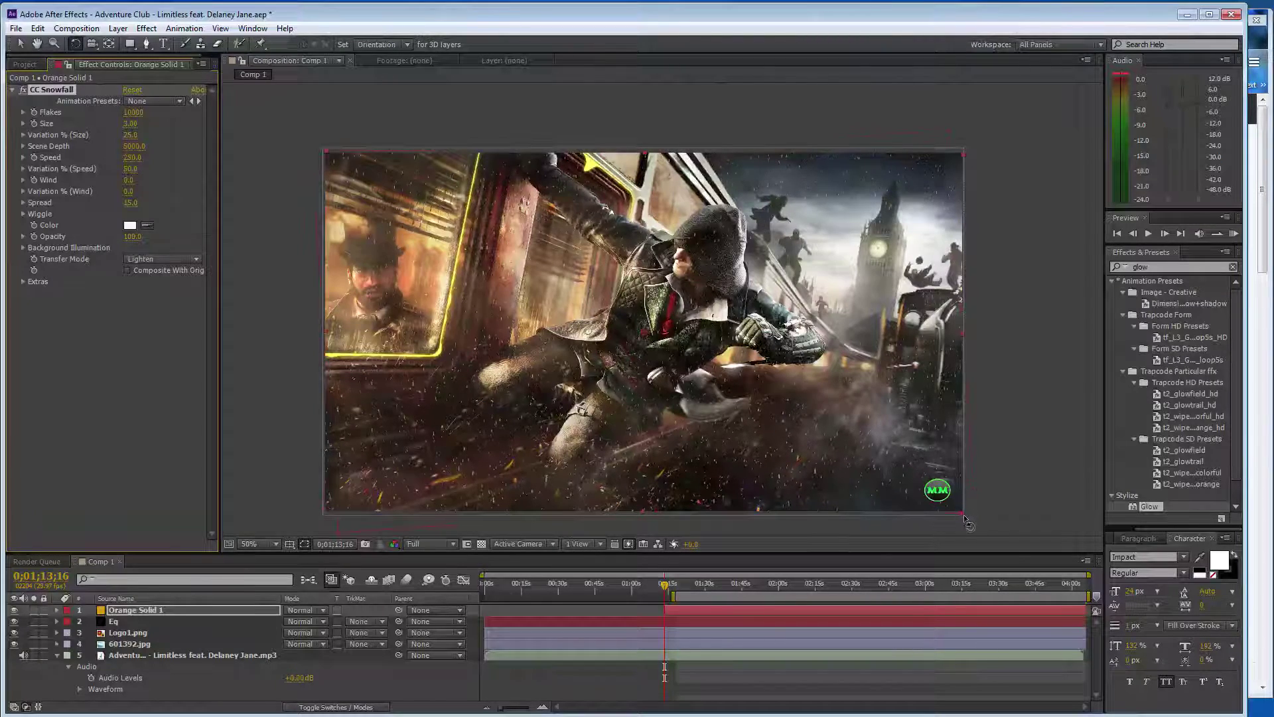
key(ctrl+s)
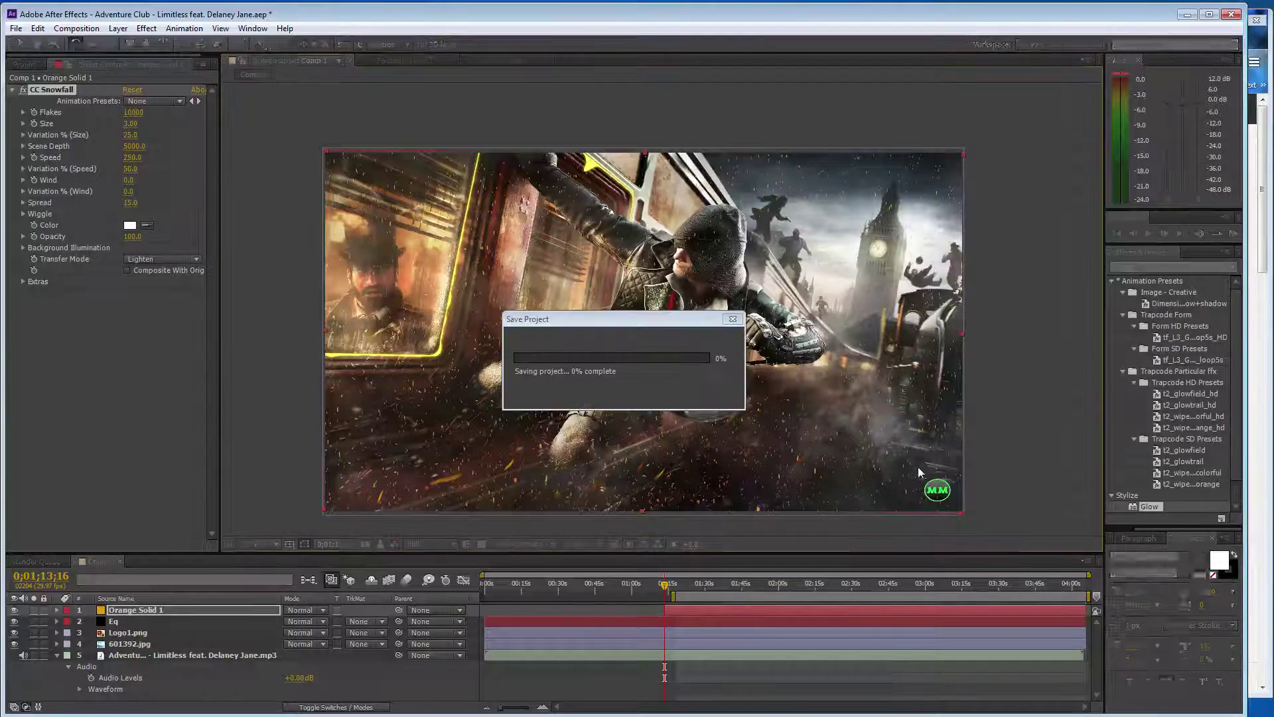
Set CC Snowfall to 500 flakes, scene depth 10000 and speed 150.
click(133, 112)
text(50)
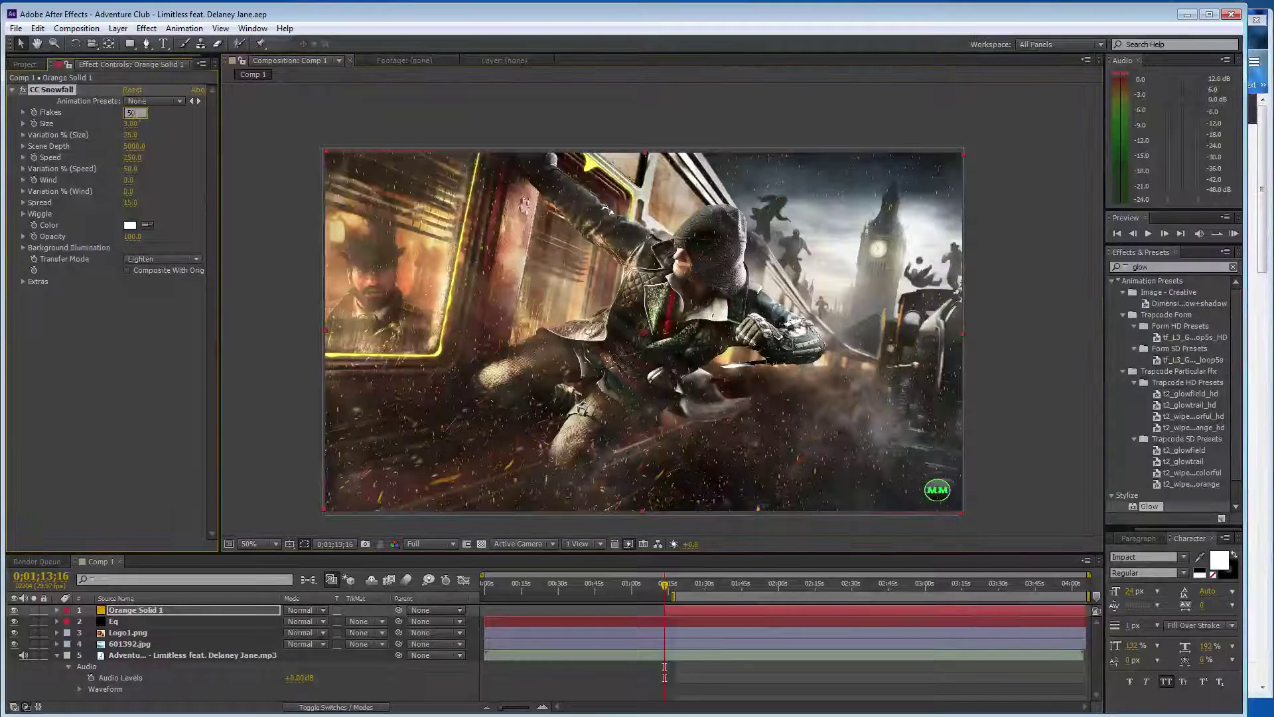
text(0)
click(135, 146)
text(100)
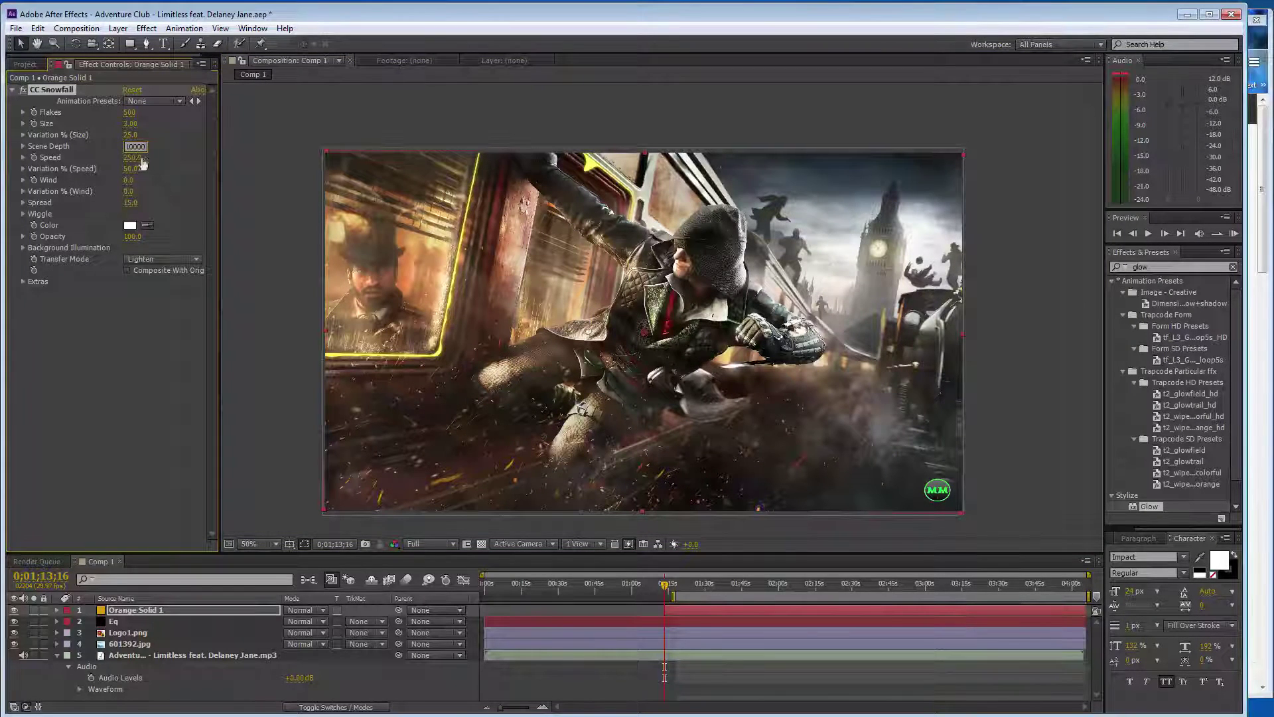
click(133, 157)
text(150)
click(144, 411)
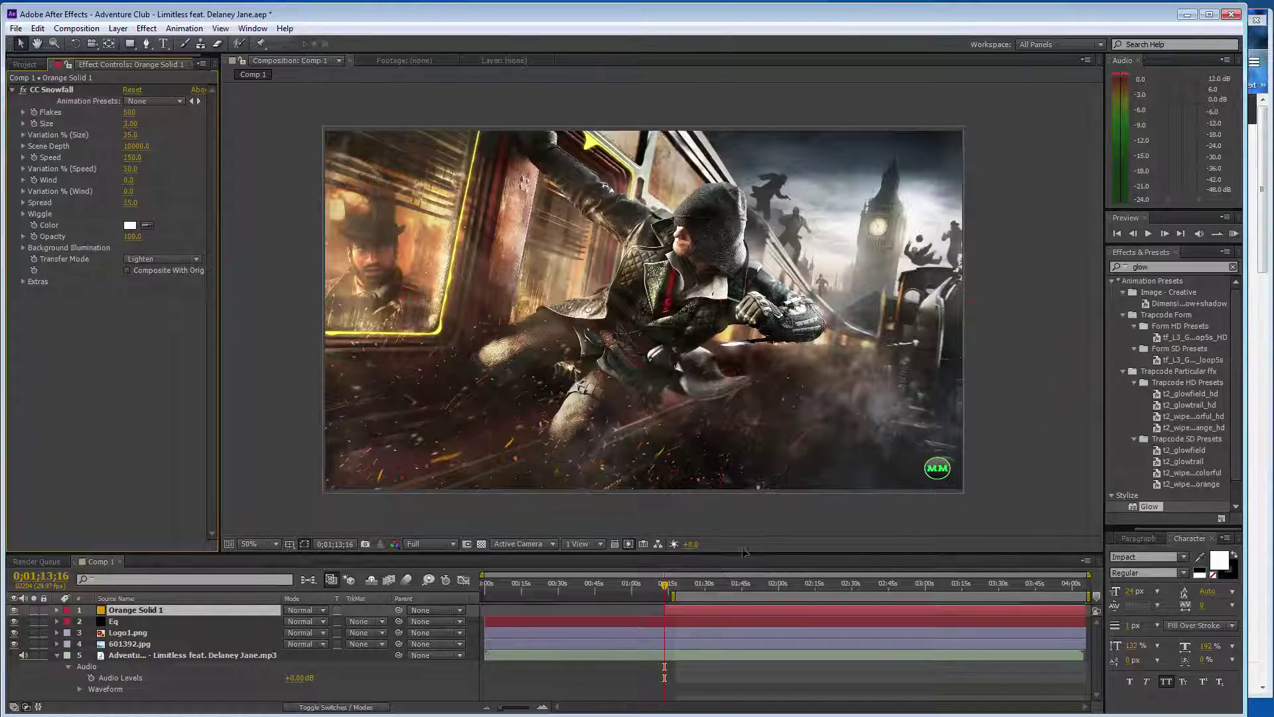
click(581, 467)
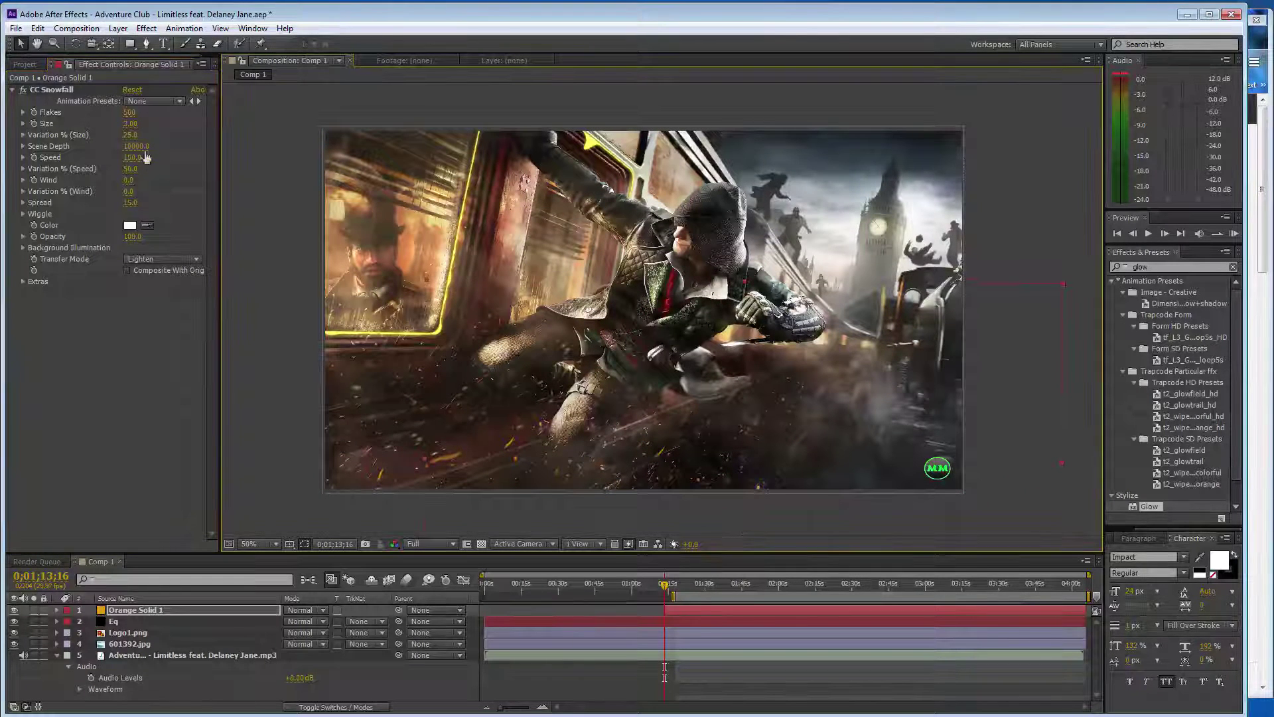
Add two Glow effects to the snow layer and rotate the layer to angle the snowfall.
double_click(1147, 507)
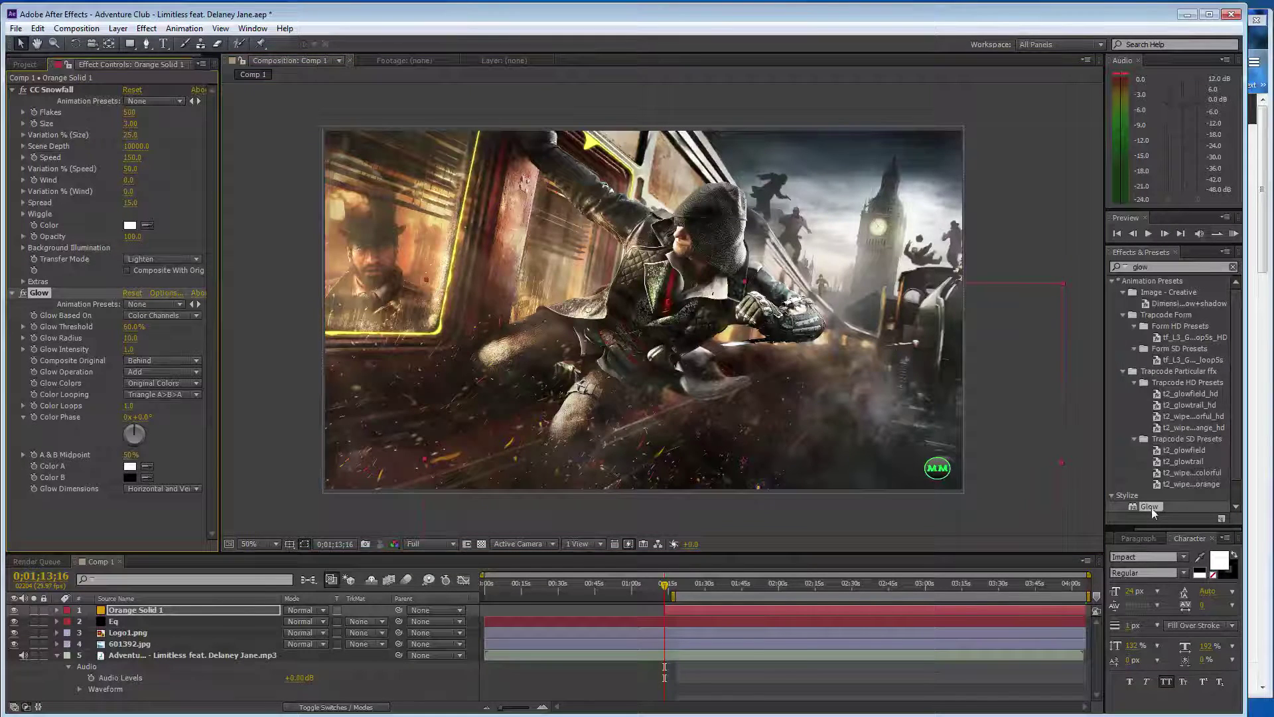
double_click(1156, 507)
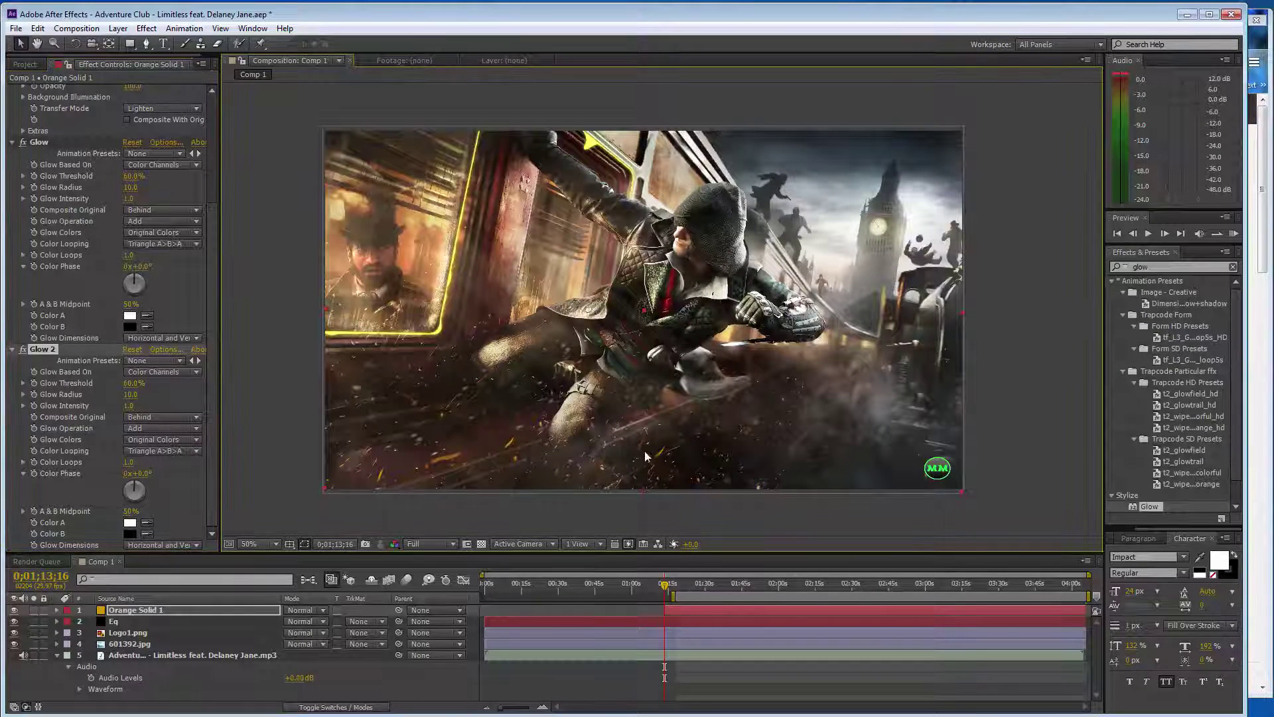
key(w)
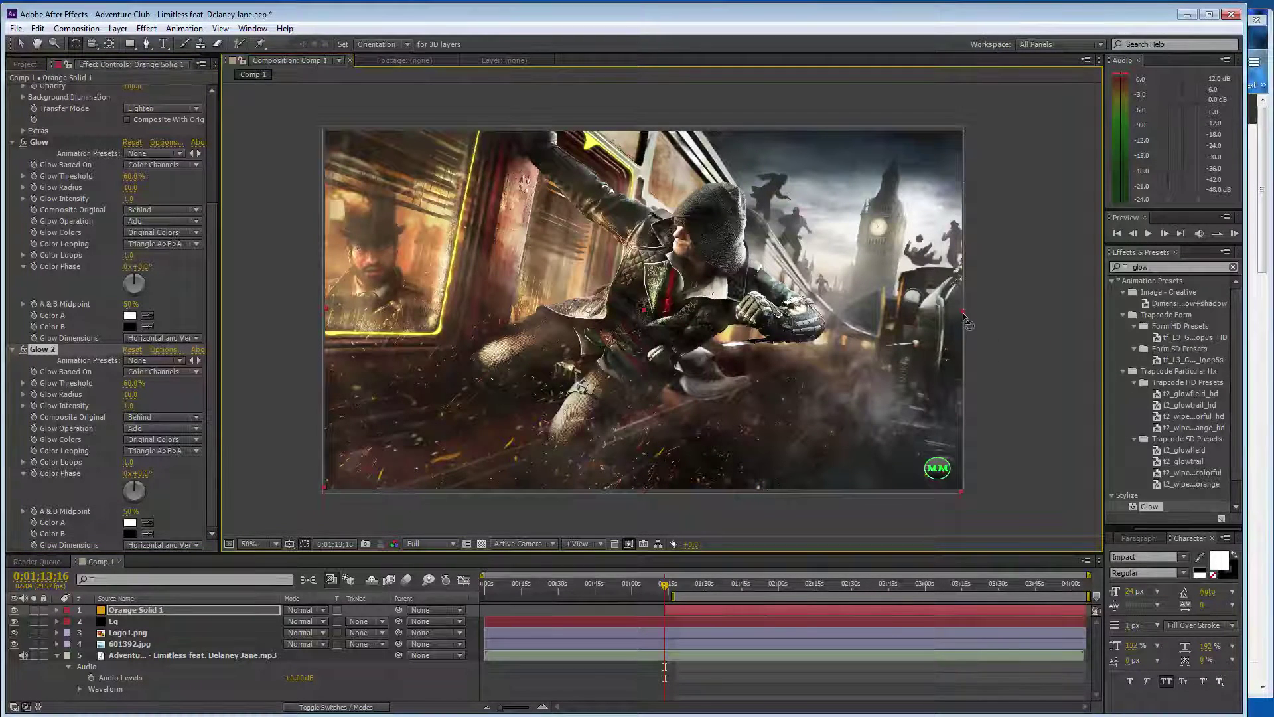
drag(966, 320, 880, 184)
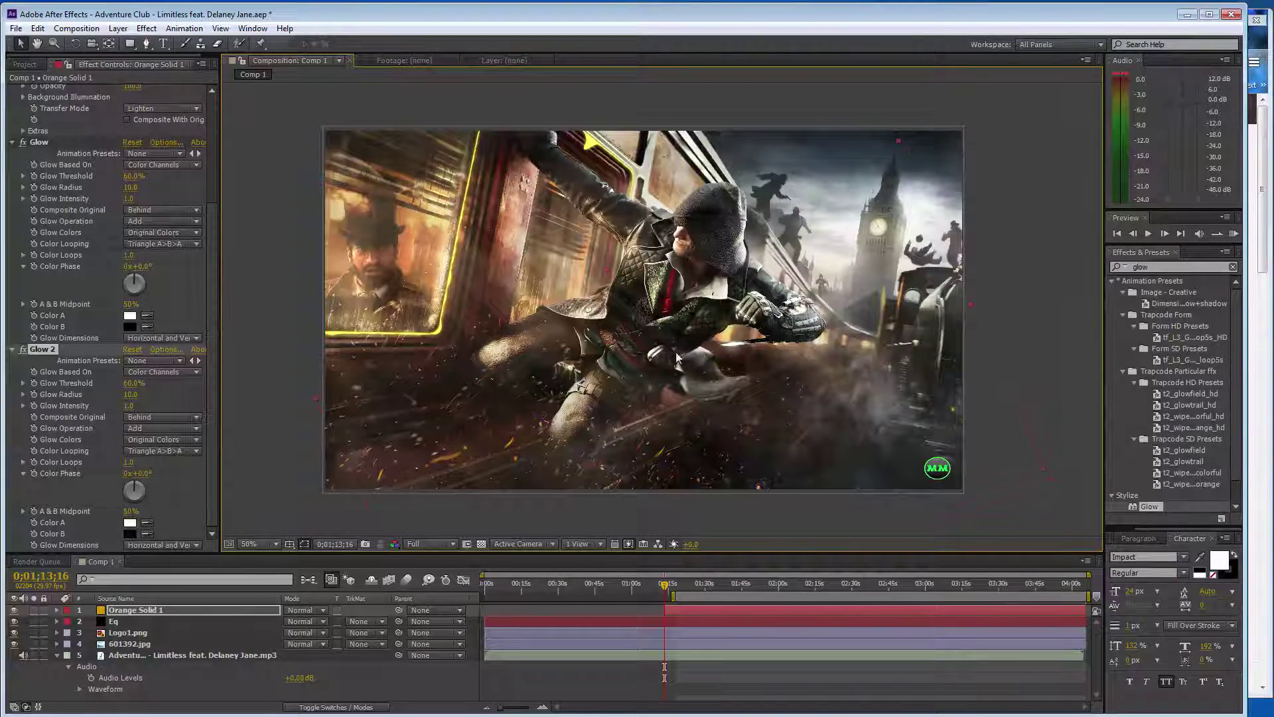
key(w)
drag(931, 180, 949, 221)
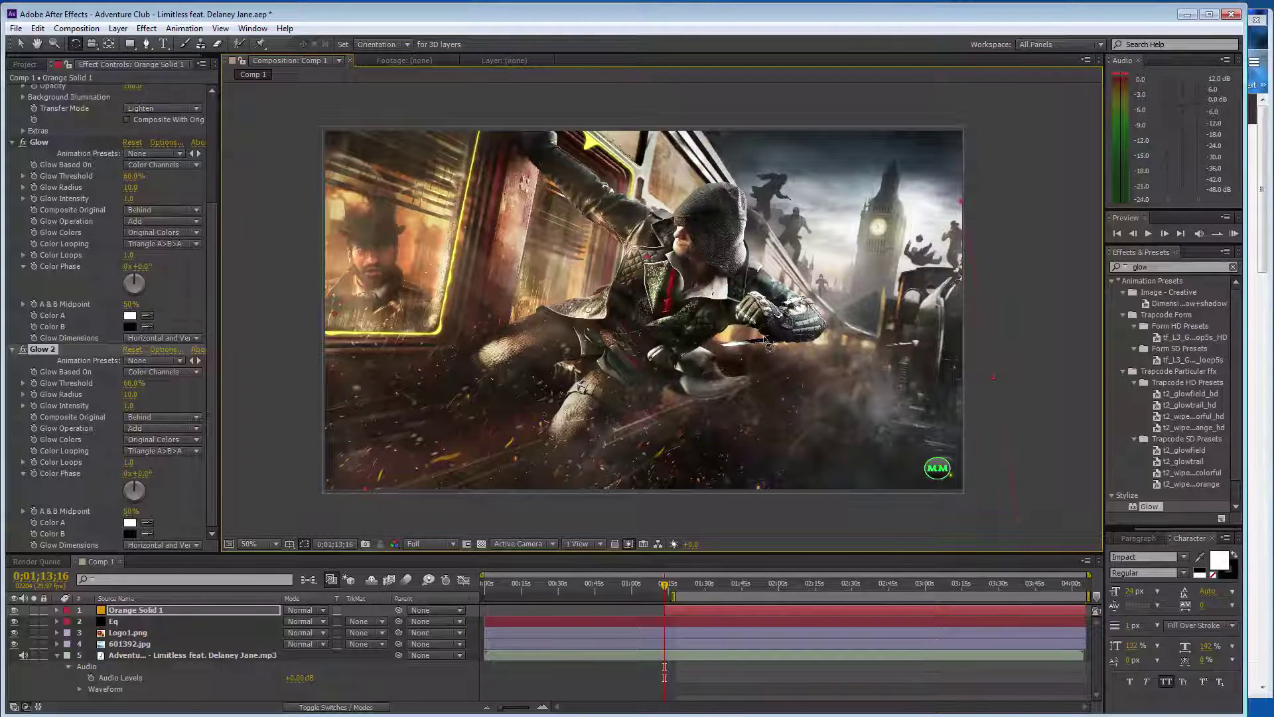
Hide the Eq layer and preview the glowing snow.
key(v)
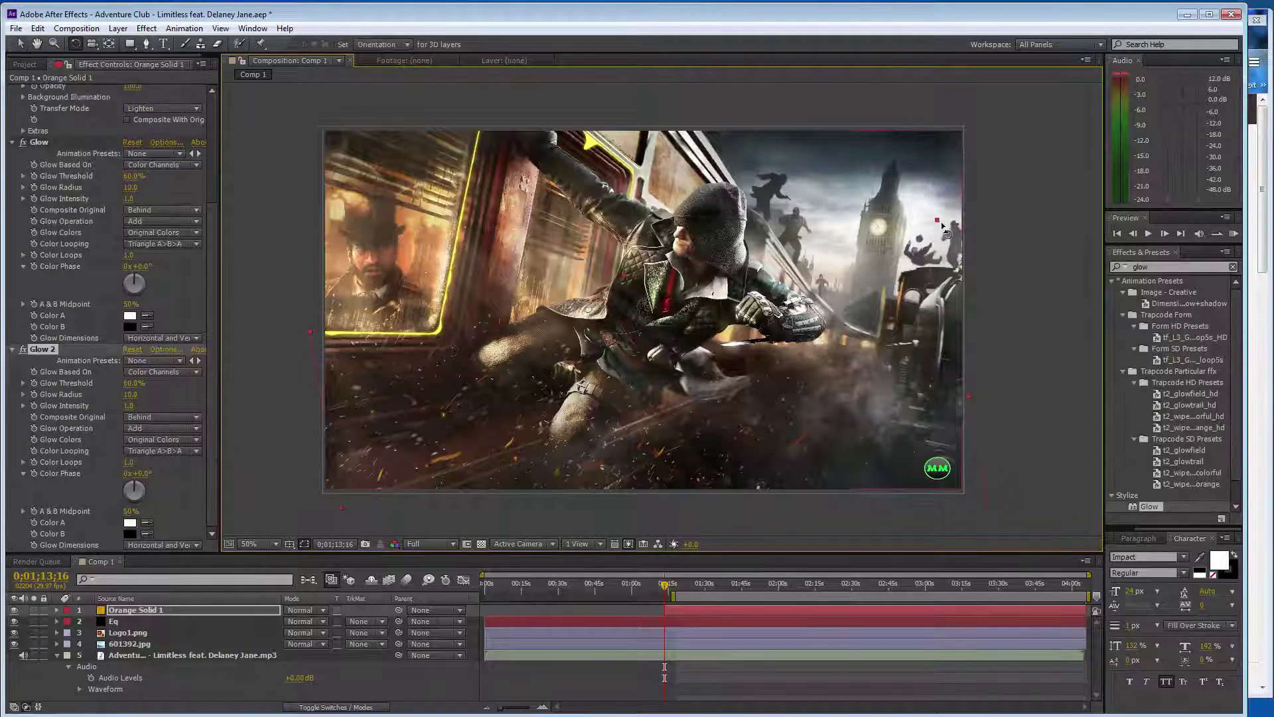
key(w)
key(v)
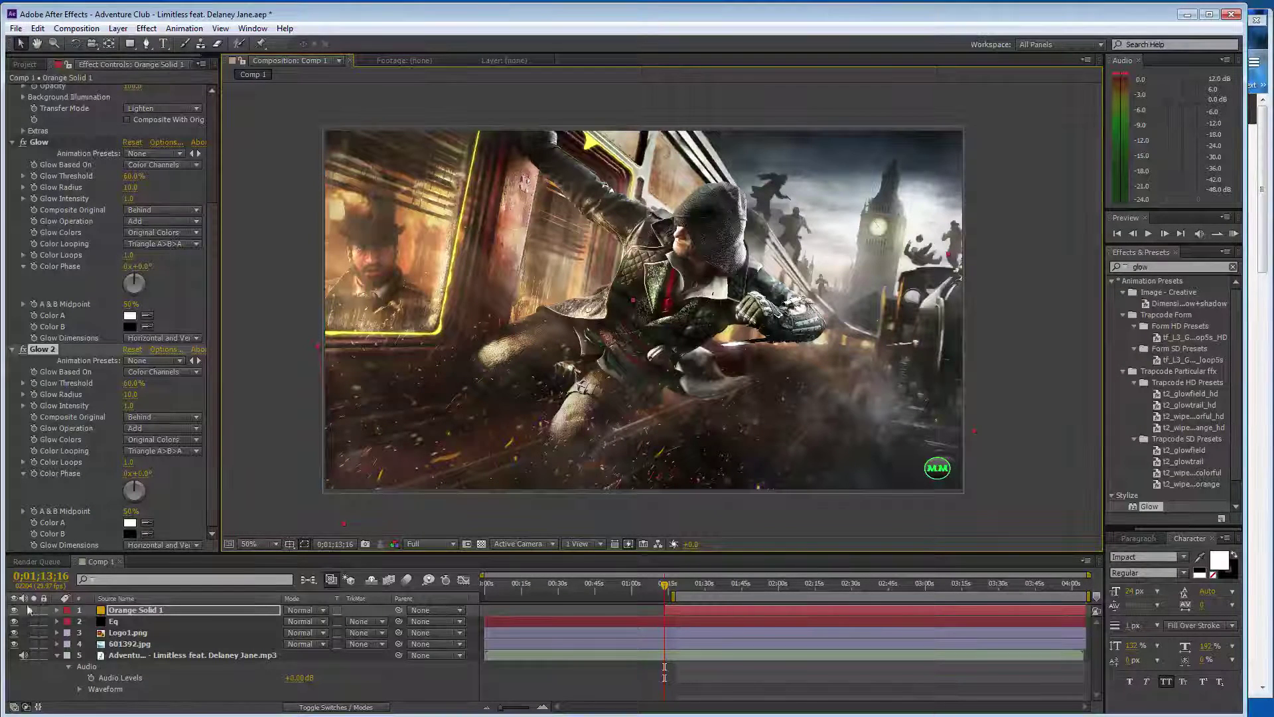
click(14, 622)
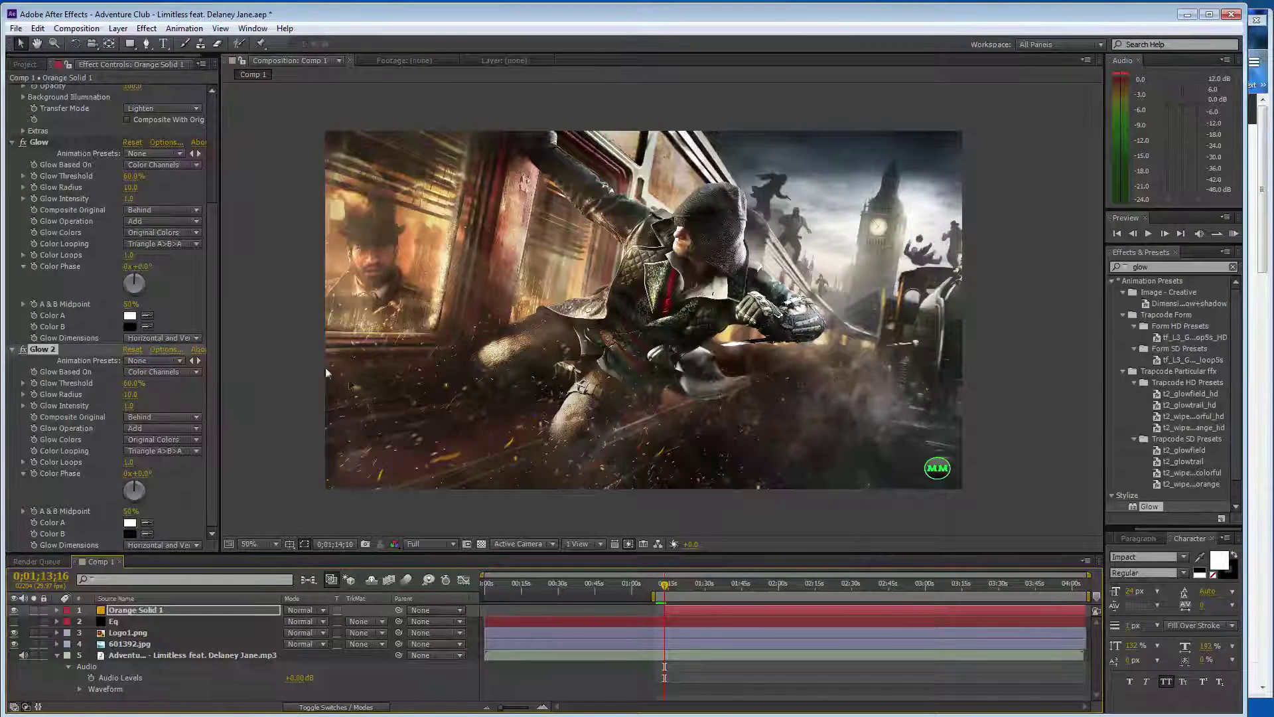
key(space)
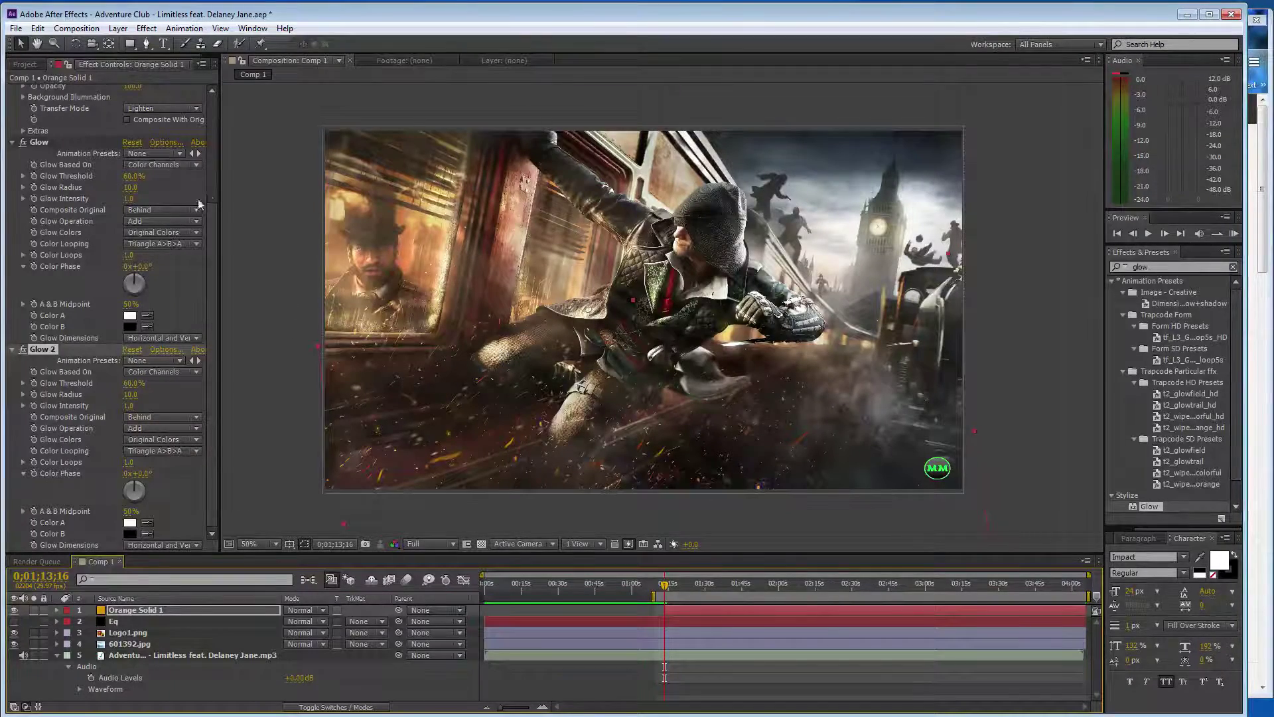
Set the snow speed to 30 and drag Wind to -42.0, previewing the result.
scroll(199, 204, up, 5)
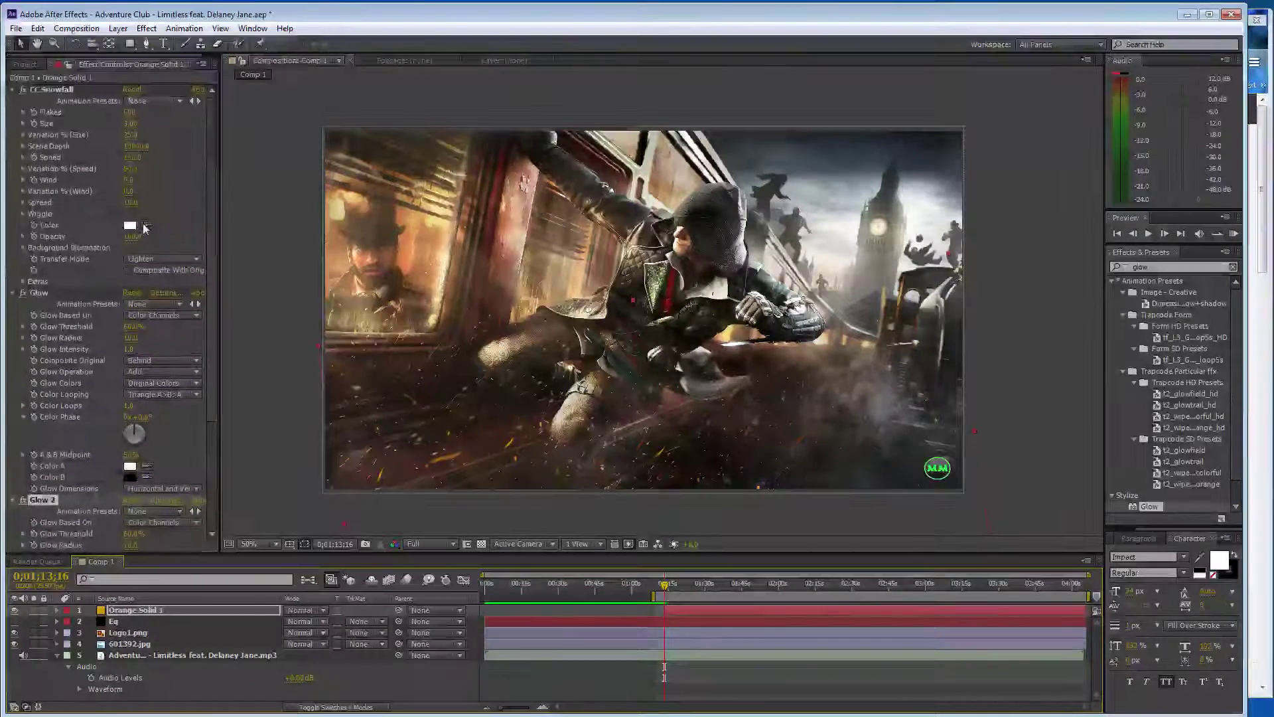
click(131, 156)
key(BackSpace)
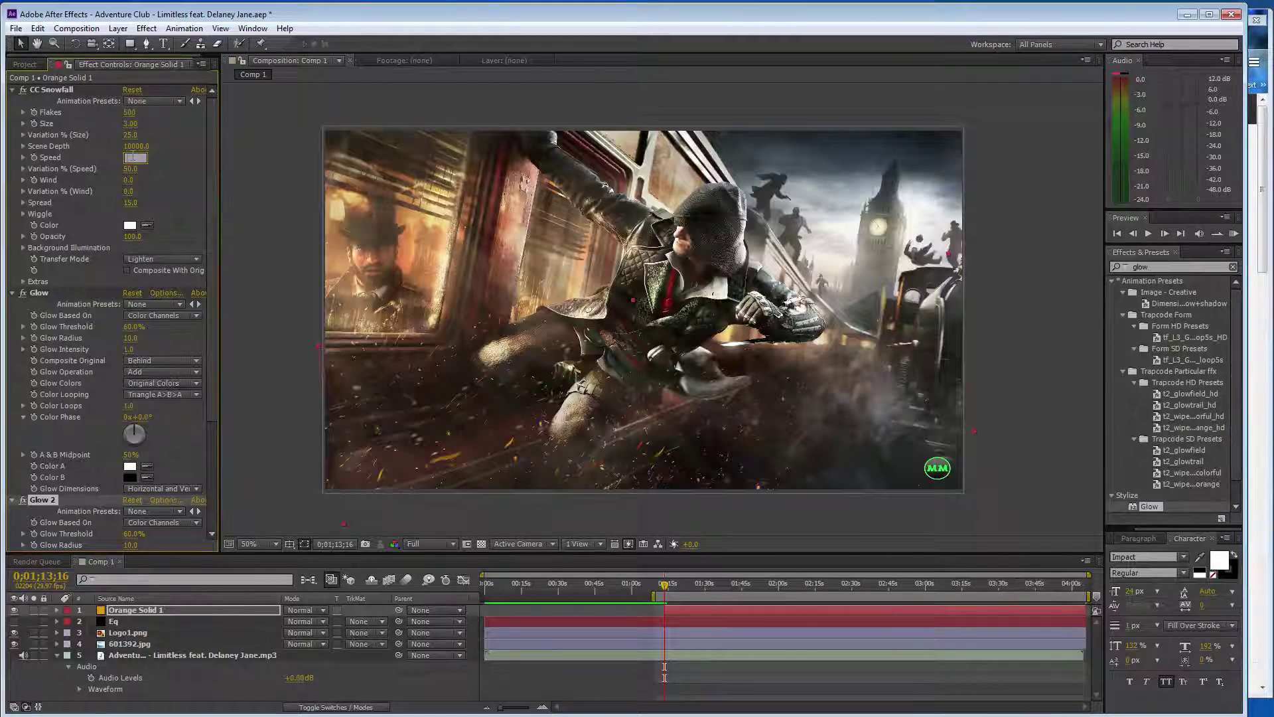
text(30)
drag(133, 180, 96, 177)
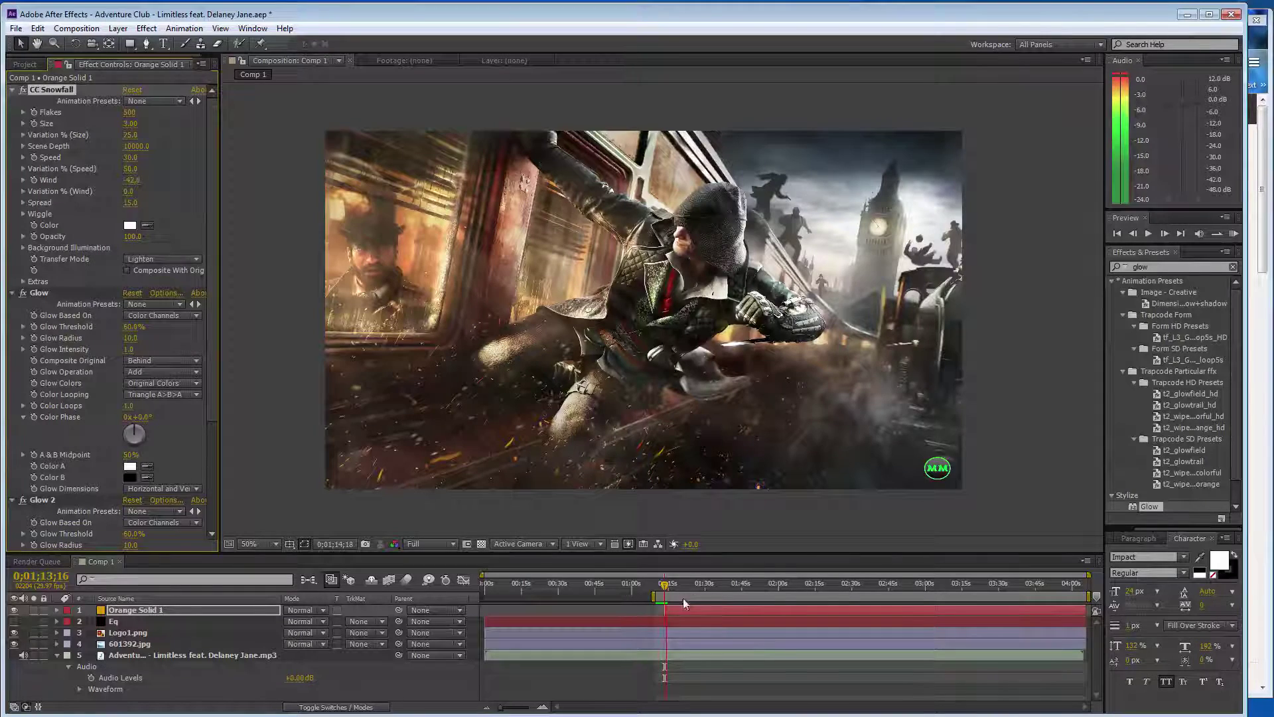
key(space)
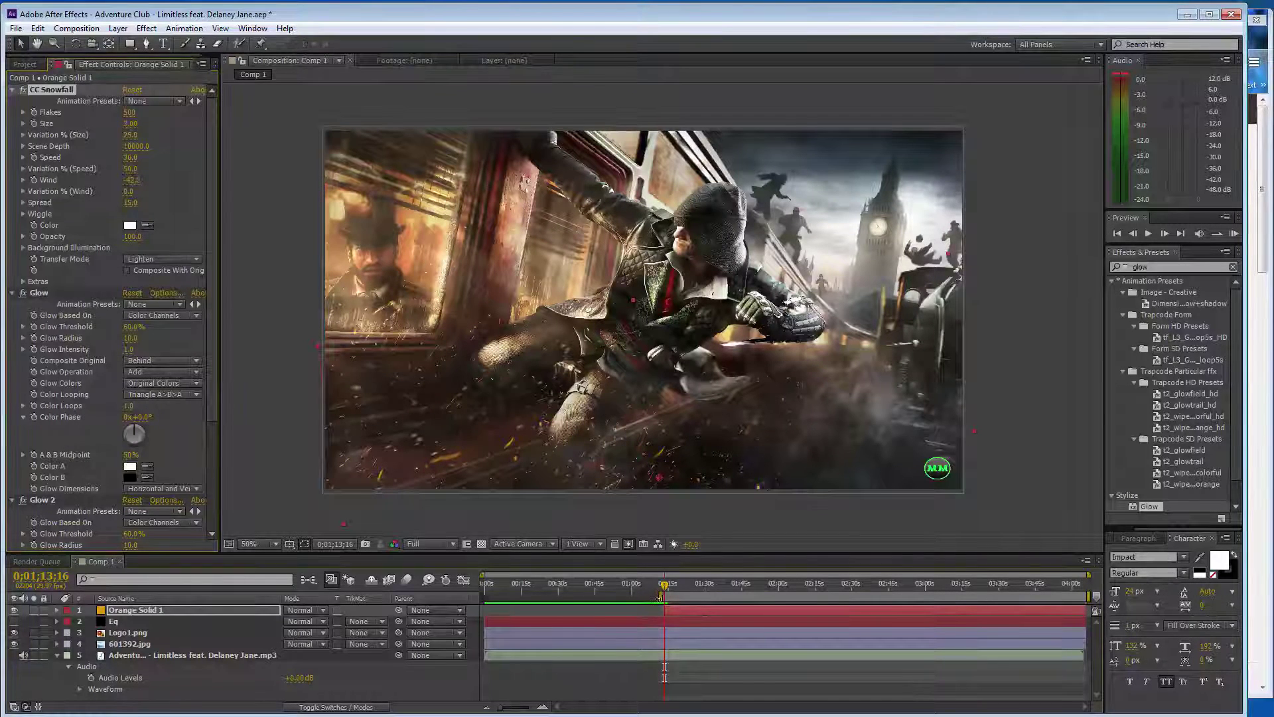
Change the snow speed to 10 and the scene depth to 8000.
click(130, 157)
text(20)
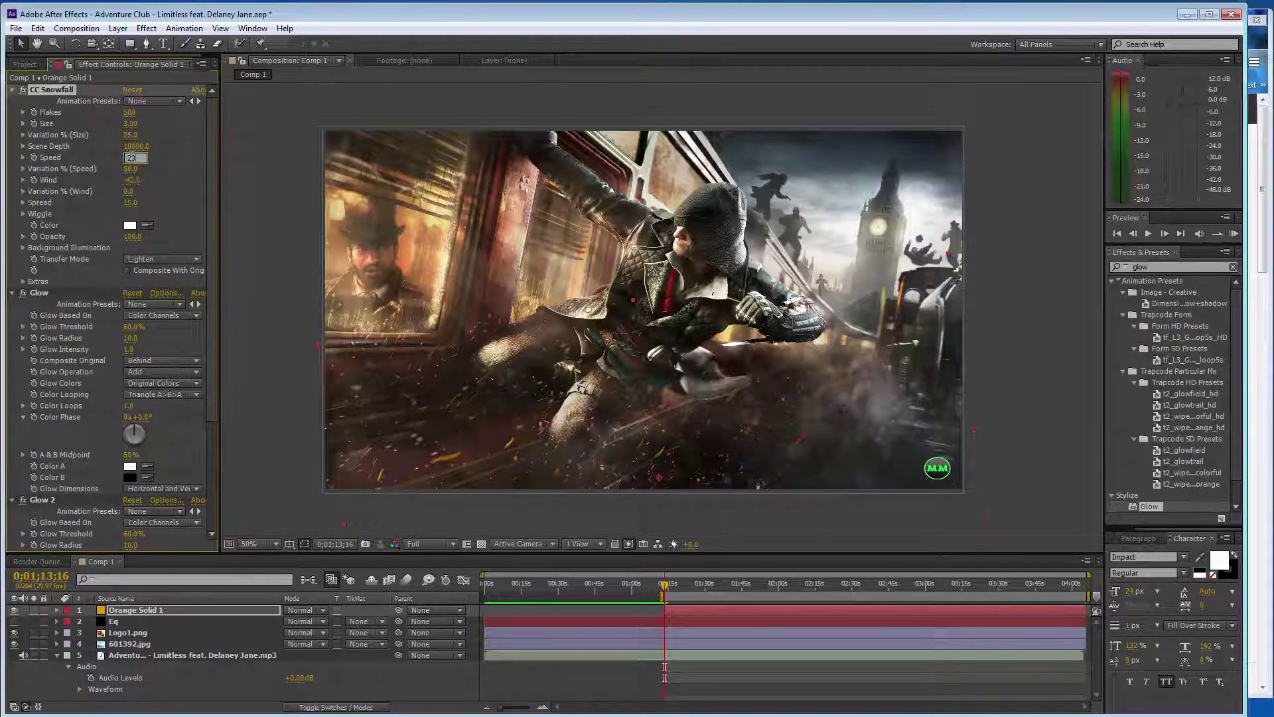
text(0)
key(Return)
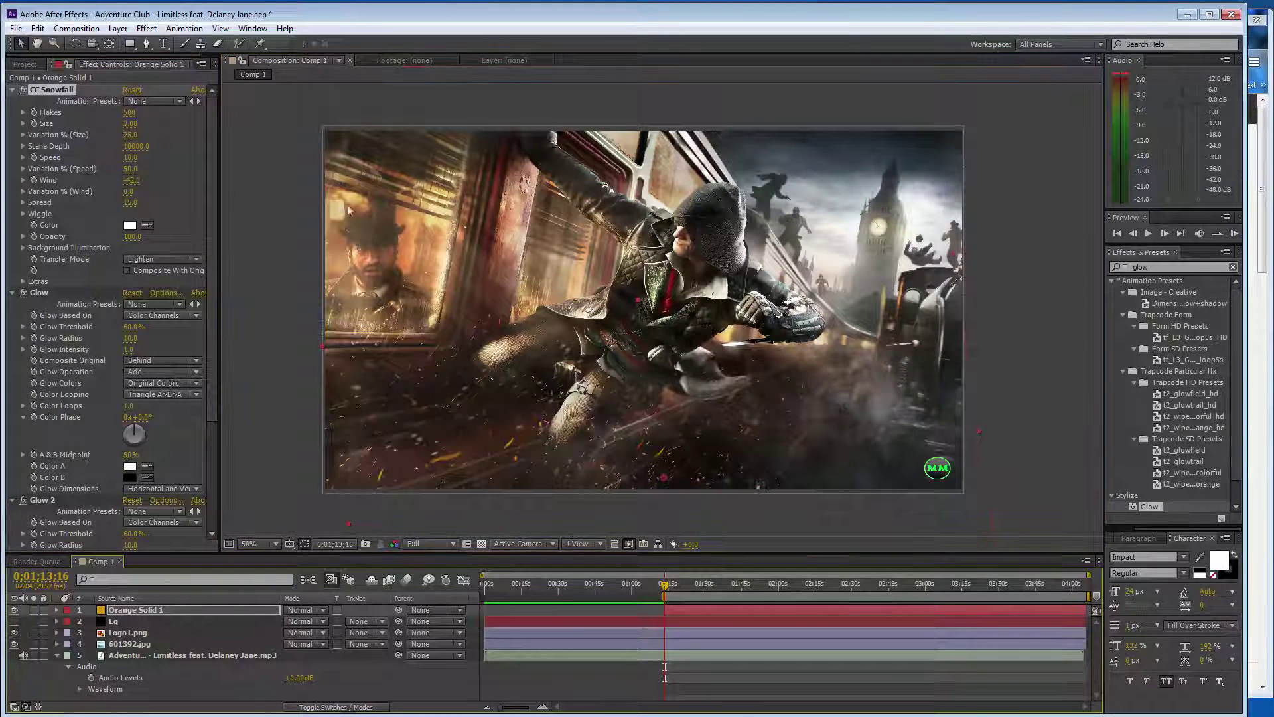
click(136, 146)
text(8000)
key(Return)
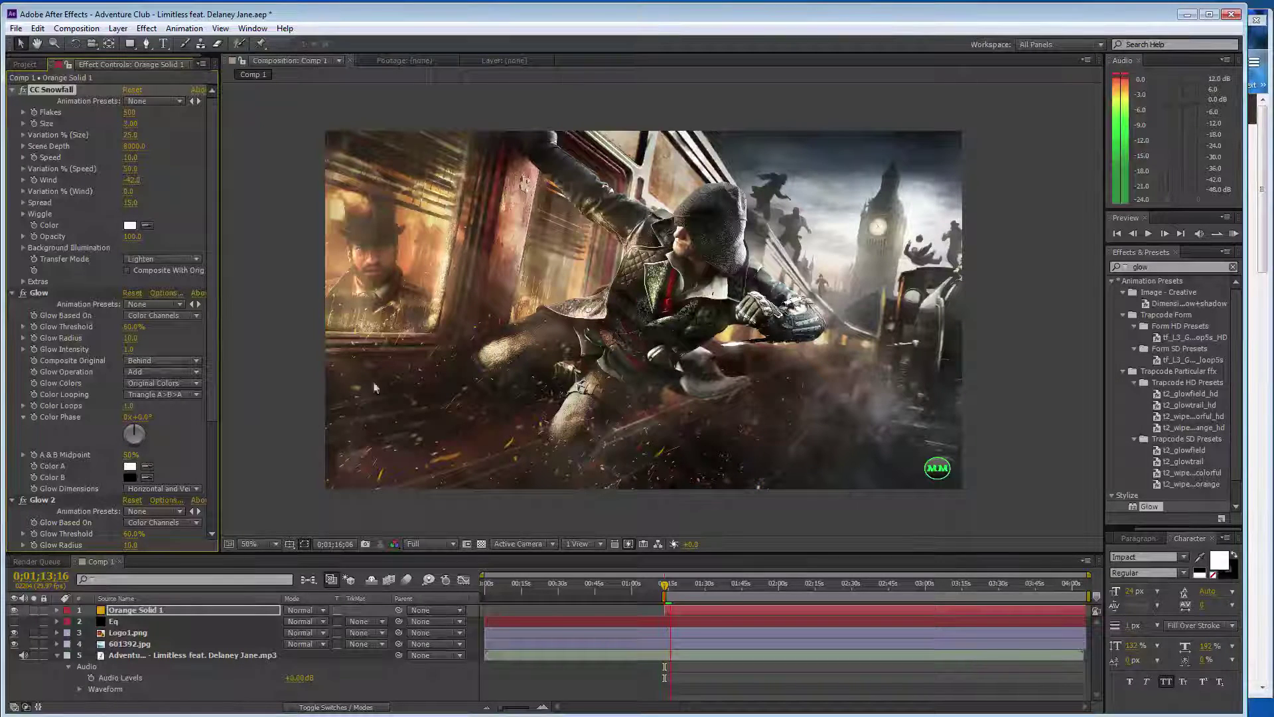
Set the snowfall scene depth to 5000, preview it, and save the project.
click(134, 146)
text(5000)
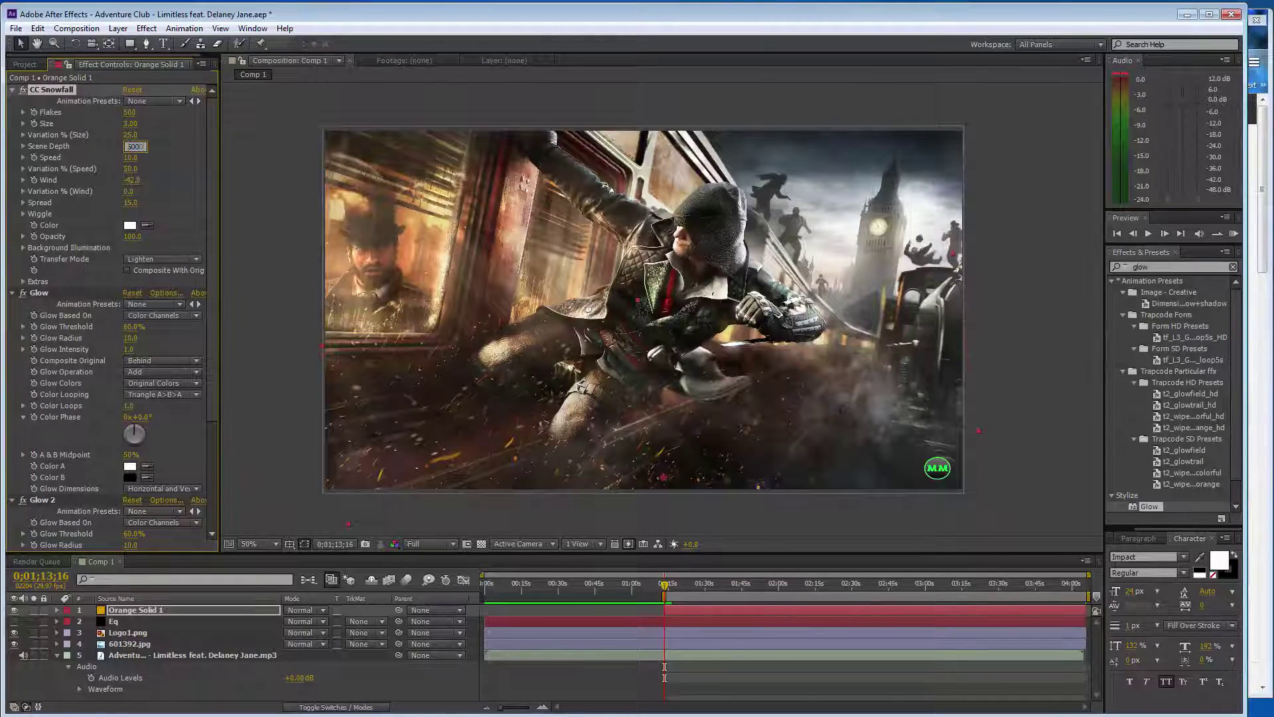
key(Return)
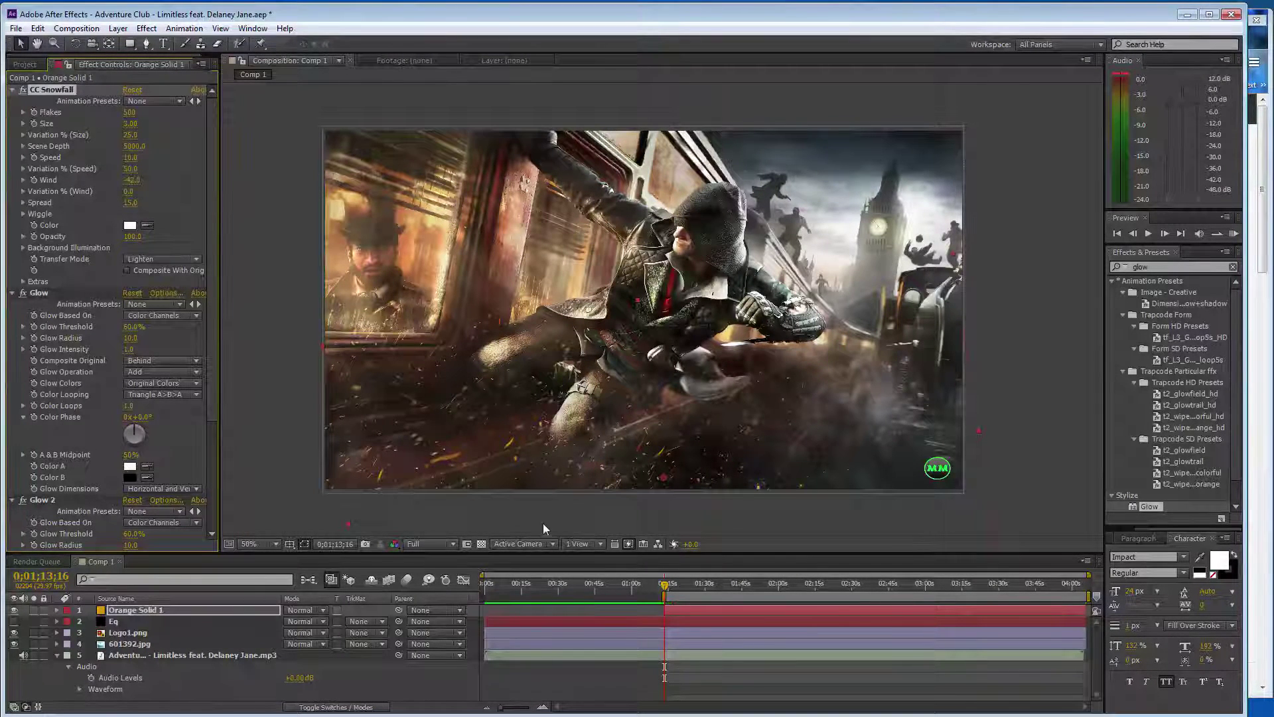
key(space)
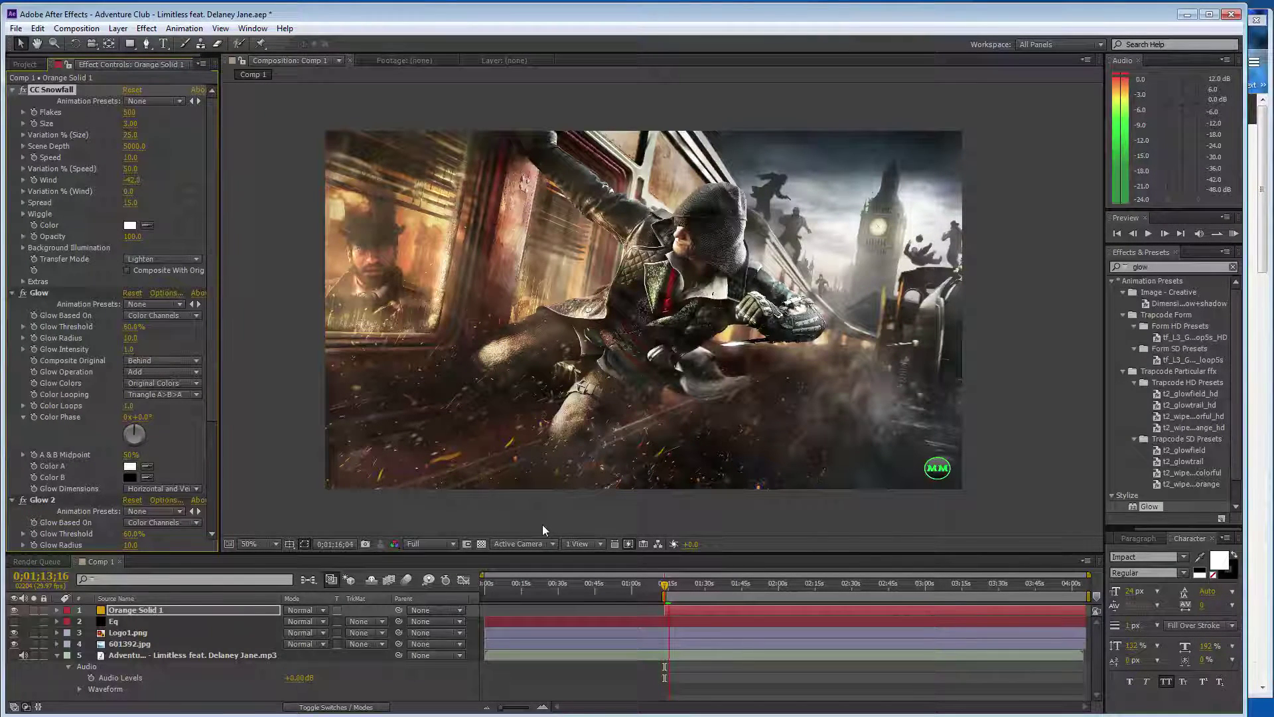
key(space)
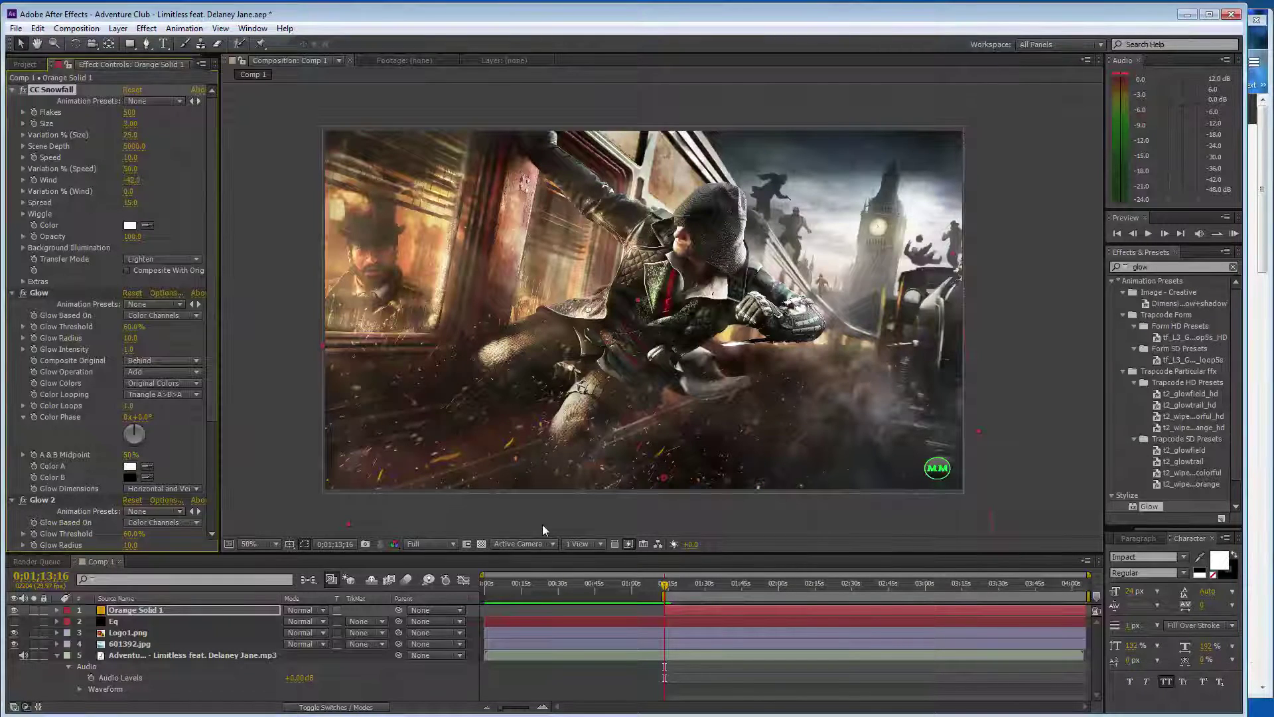
key(ctrl+s)
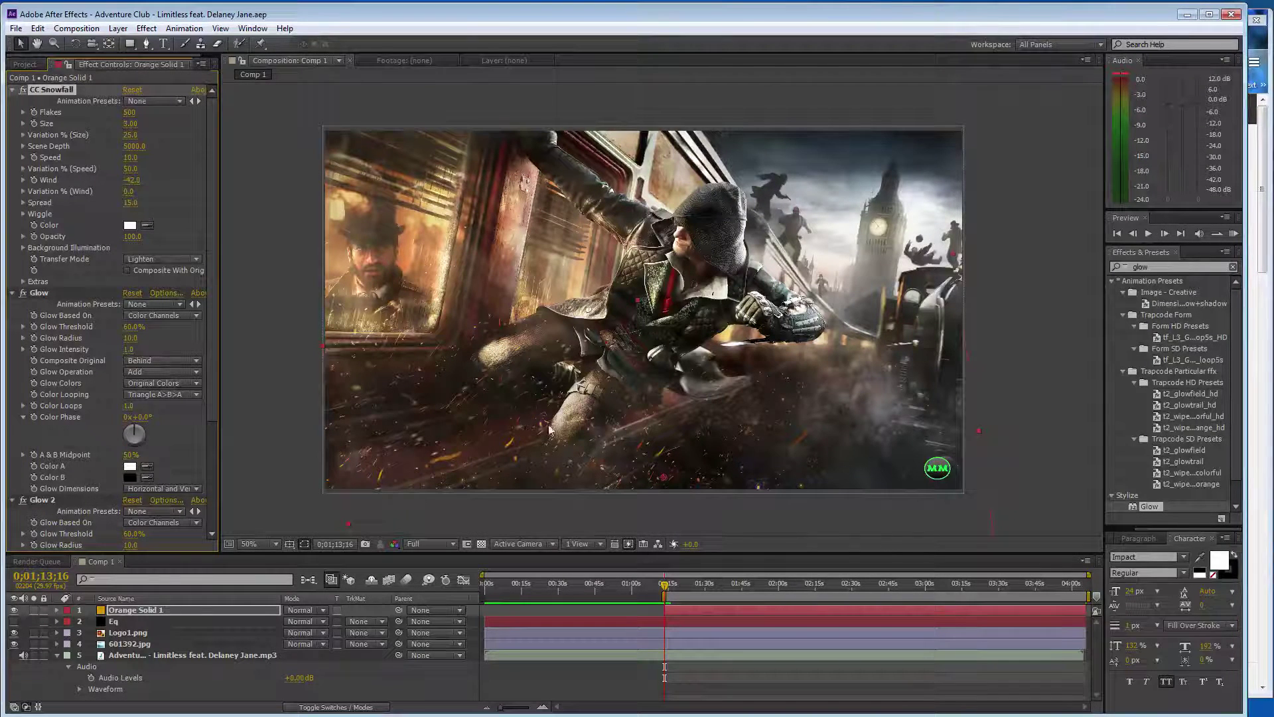
key(space)
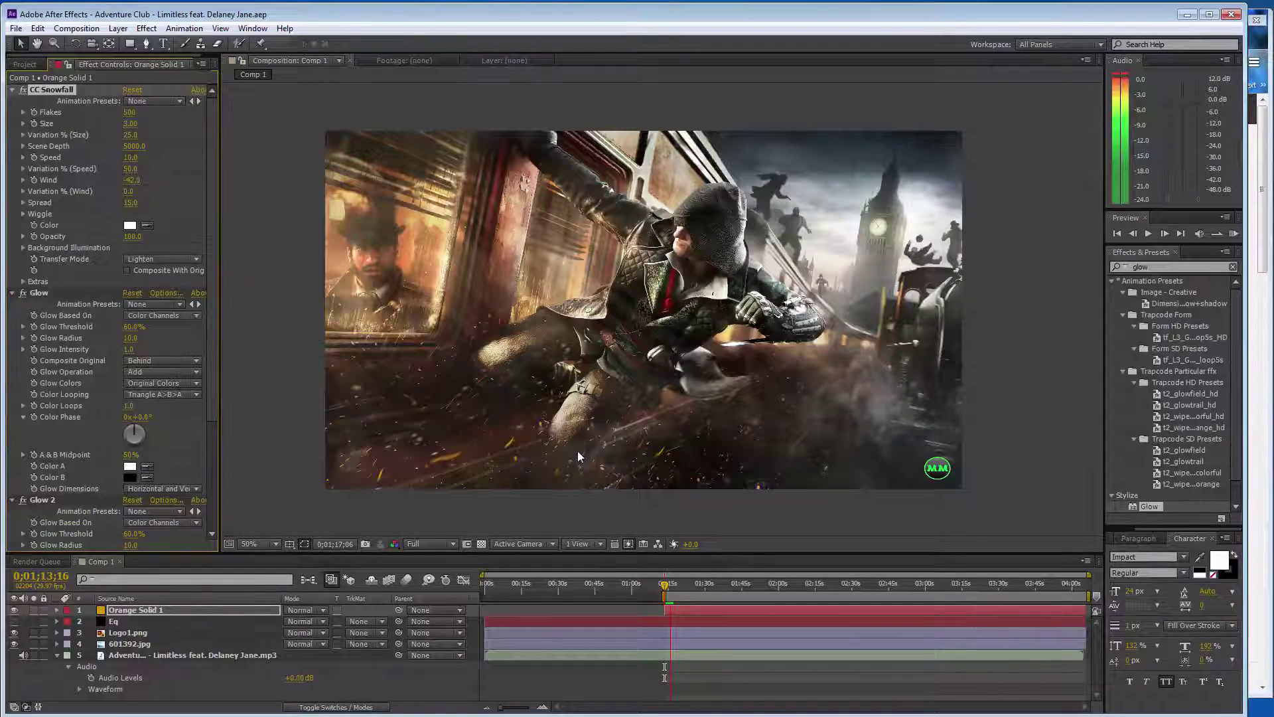
click(400, 428)
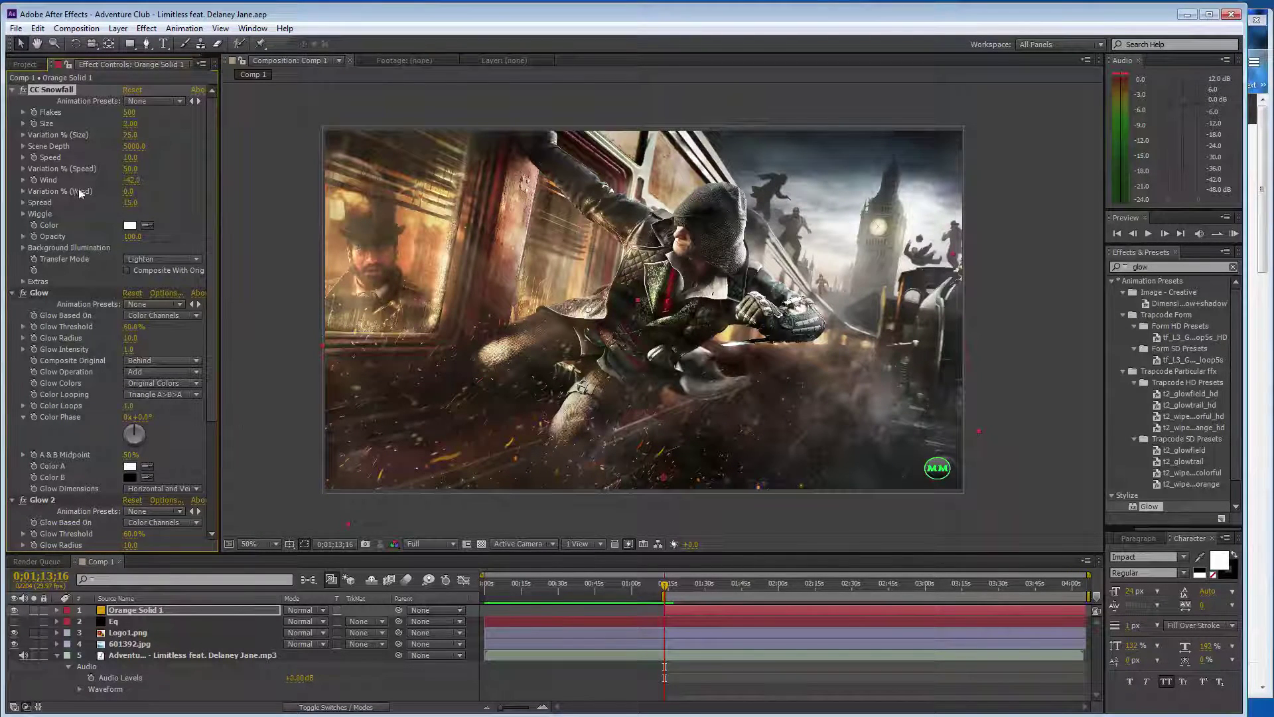
Change the snowfall Wind to -50 and preview the stronger drift.
click(132, 180)
text(-50)
key(Return)
click(33, 179)
key(space)
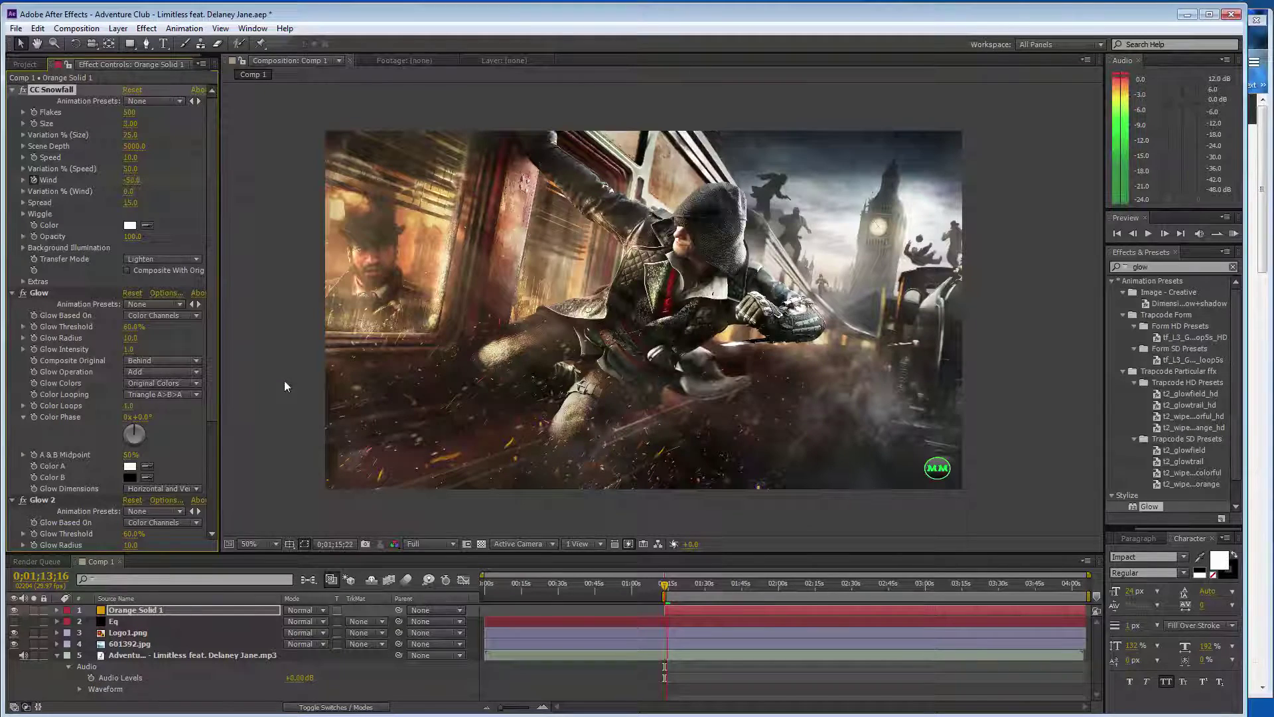
key(space)
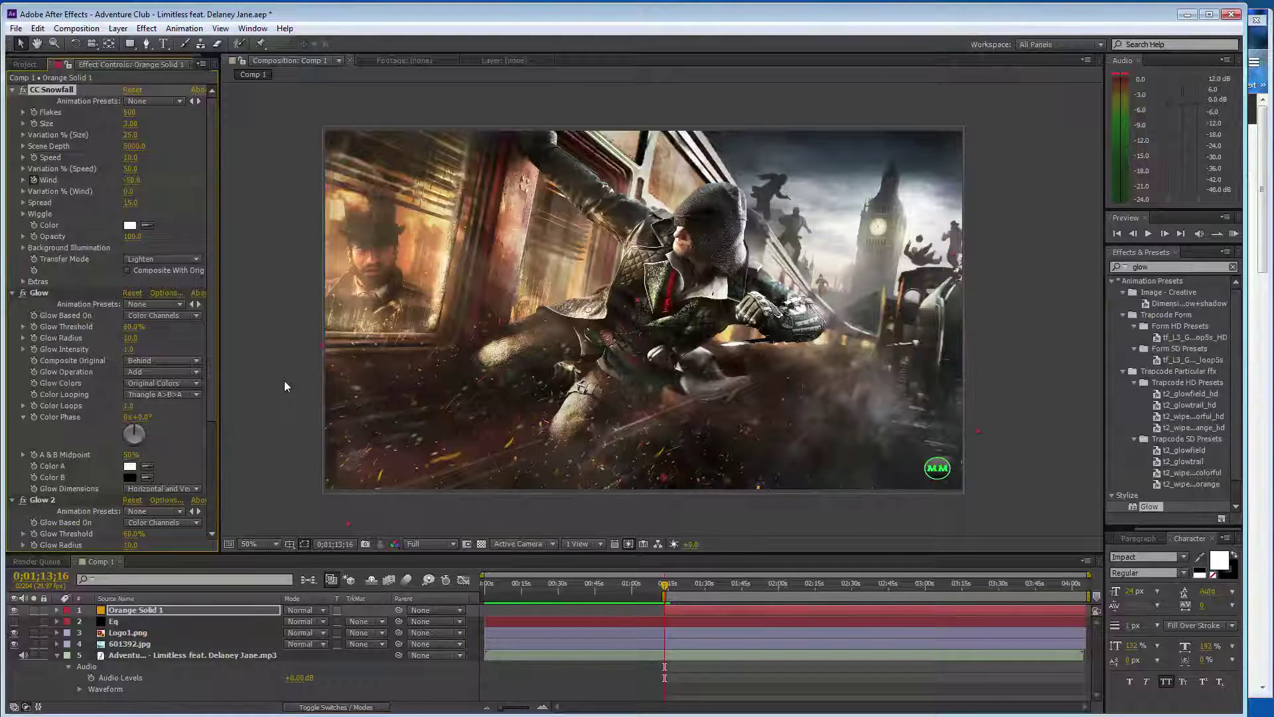
Set CC Snowfall to 400 flakes, wind -60 and scene depth 4500, then preview.
click(131, 112)
text(400)
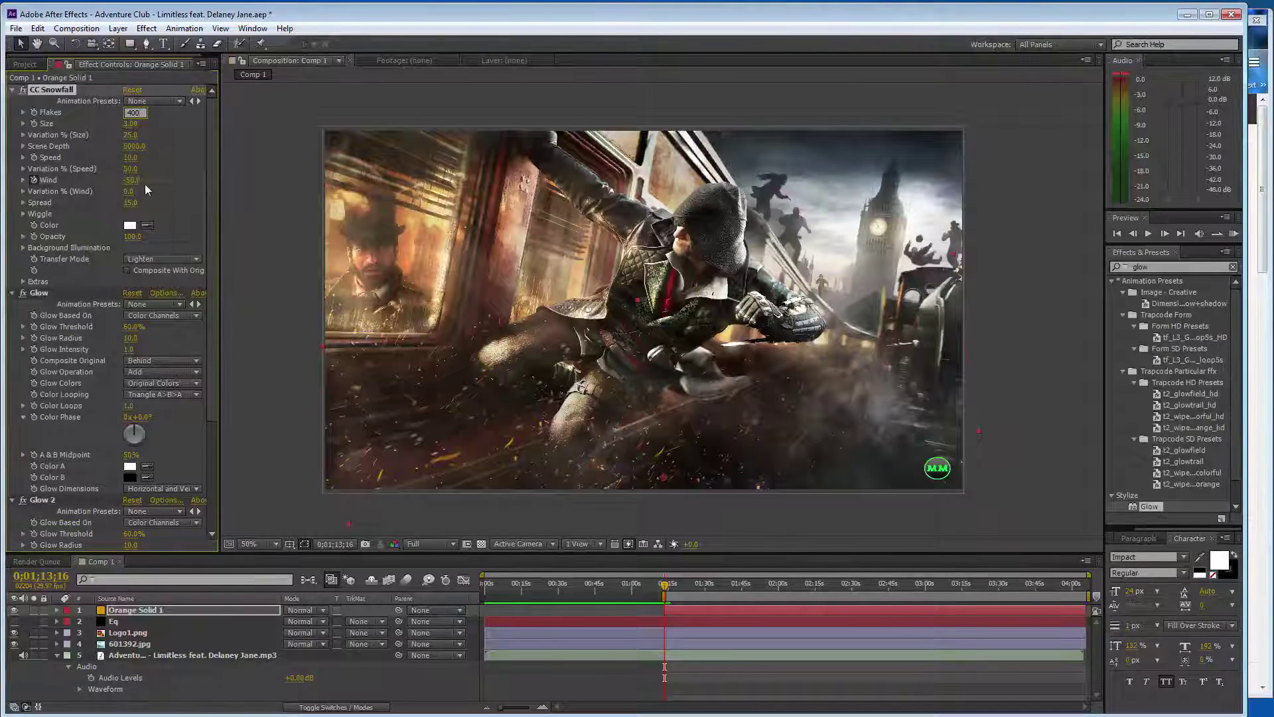
click(132, 181)
click(269, 213)
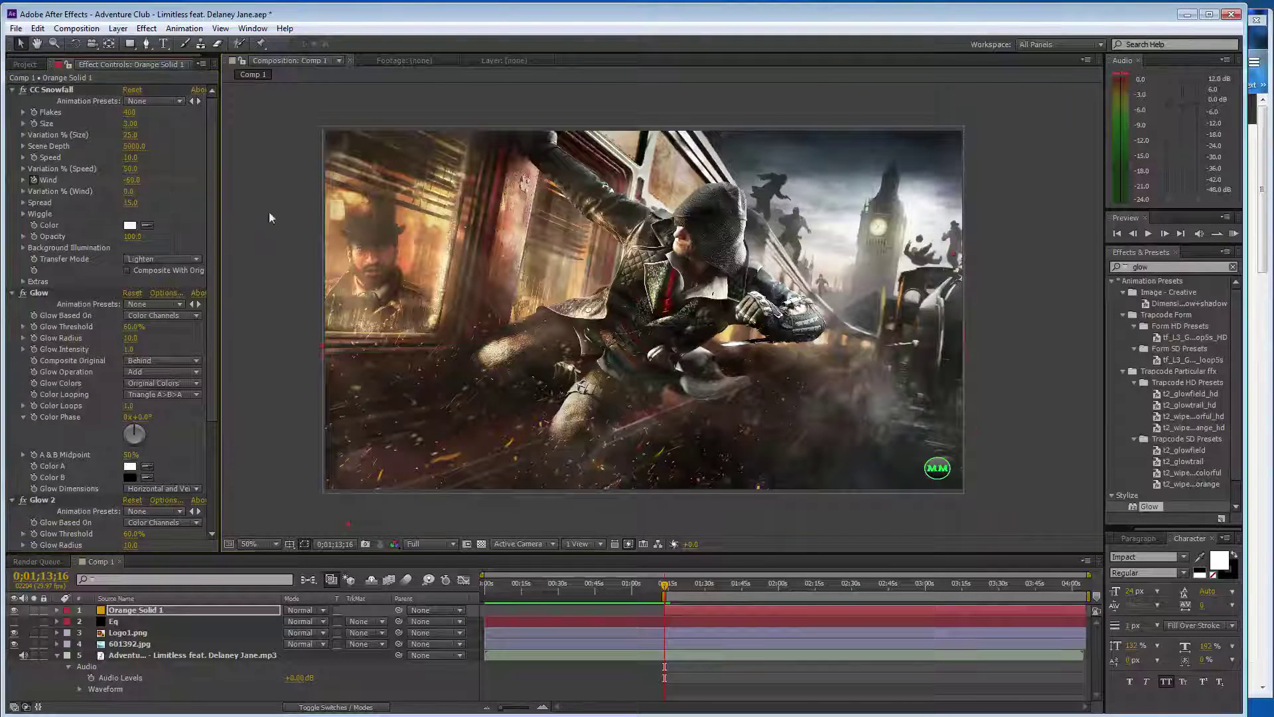
click(132, 147)
text(4)
text(0)
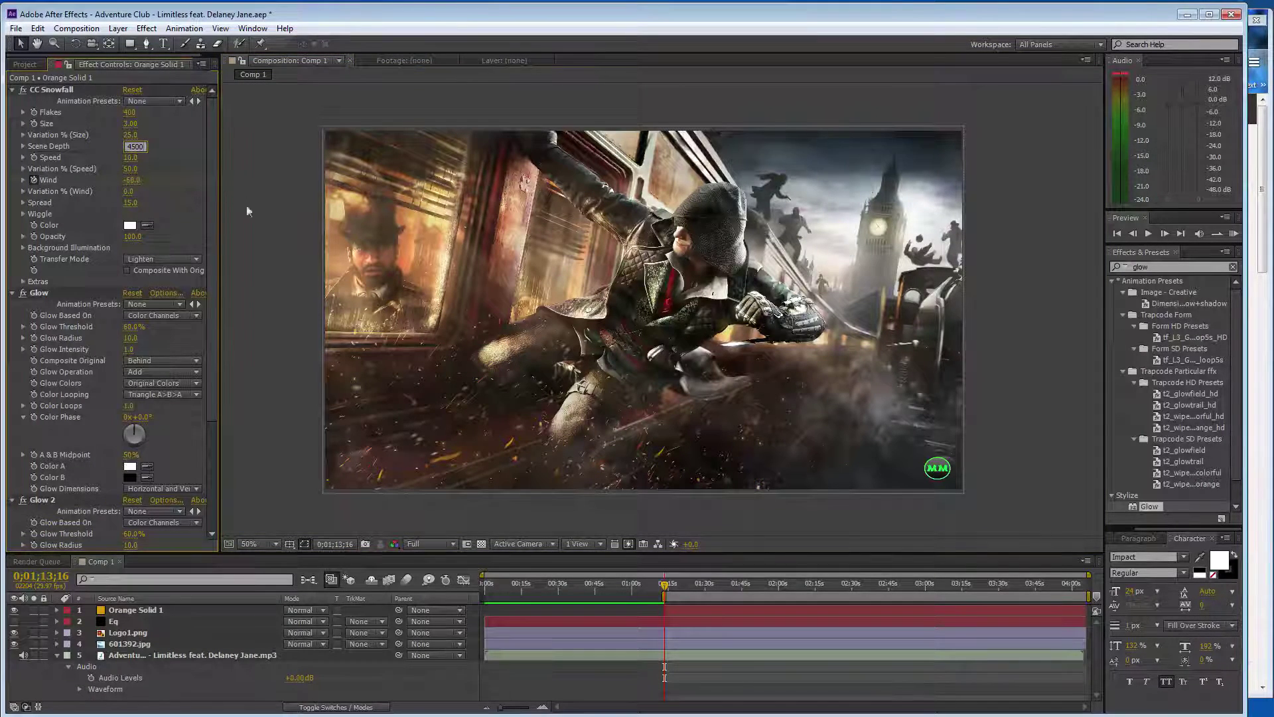
click(245, 205)
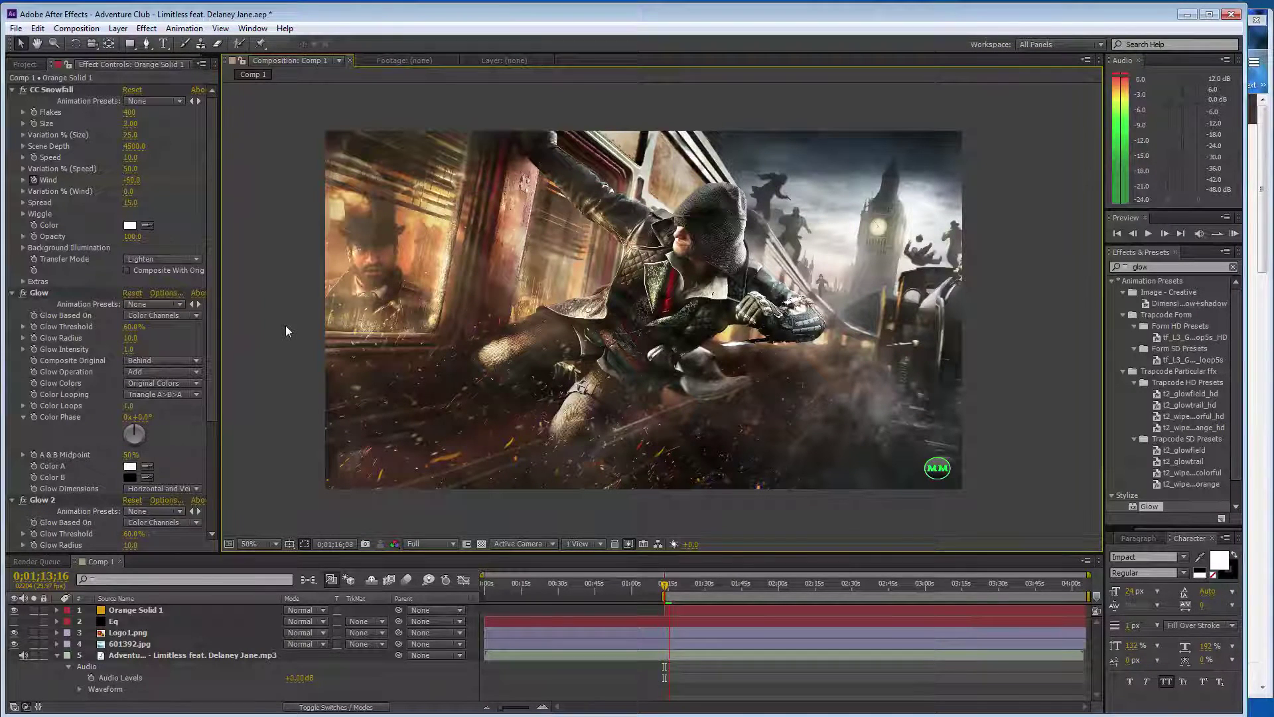
key(space)
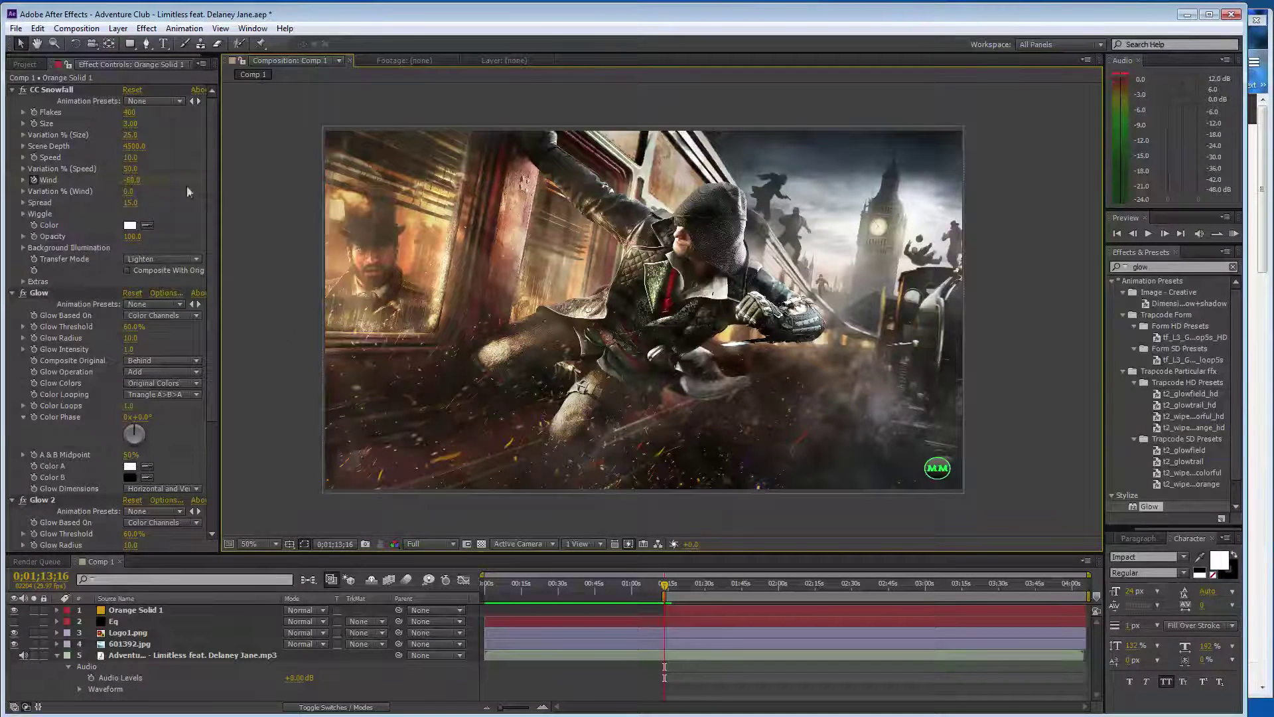
Reduce flakes to 300, save, and move the playhead to about 1:37.
click(130, 112)
text(300)
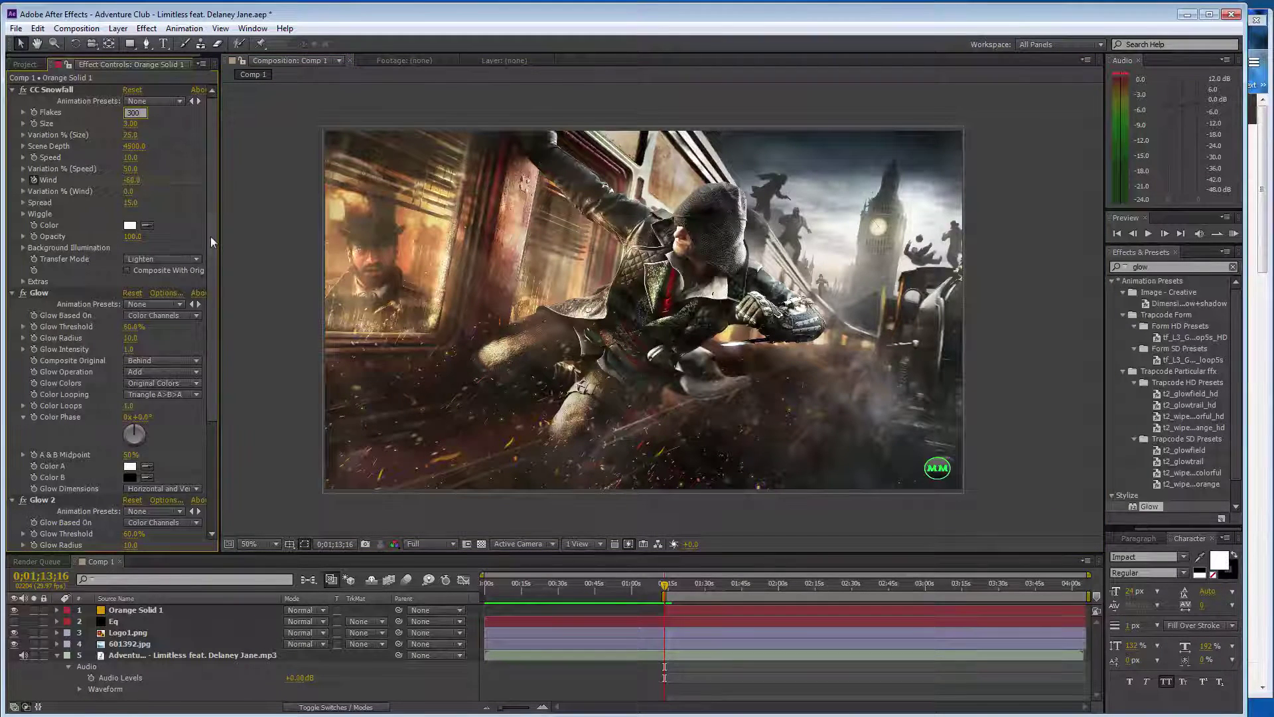
key(Return)
key(space)
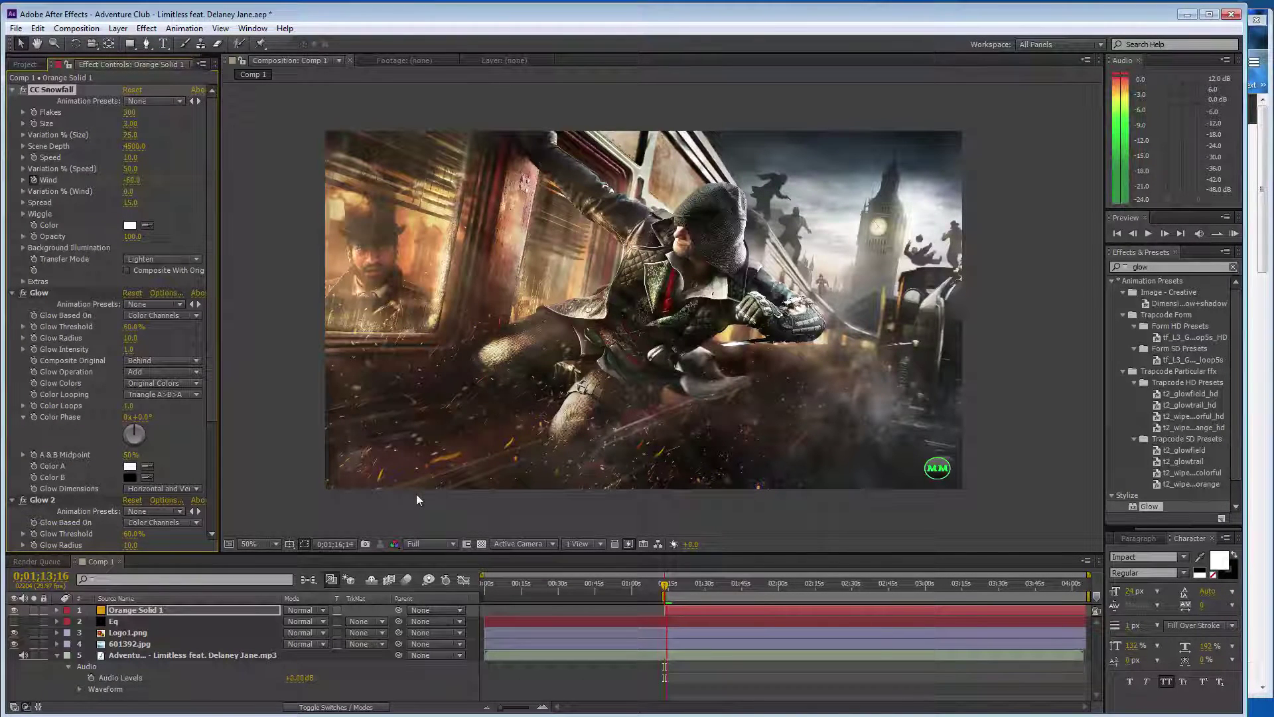
key(space)
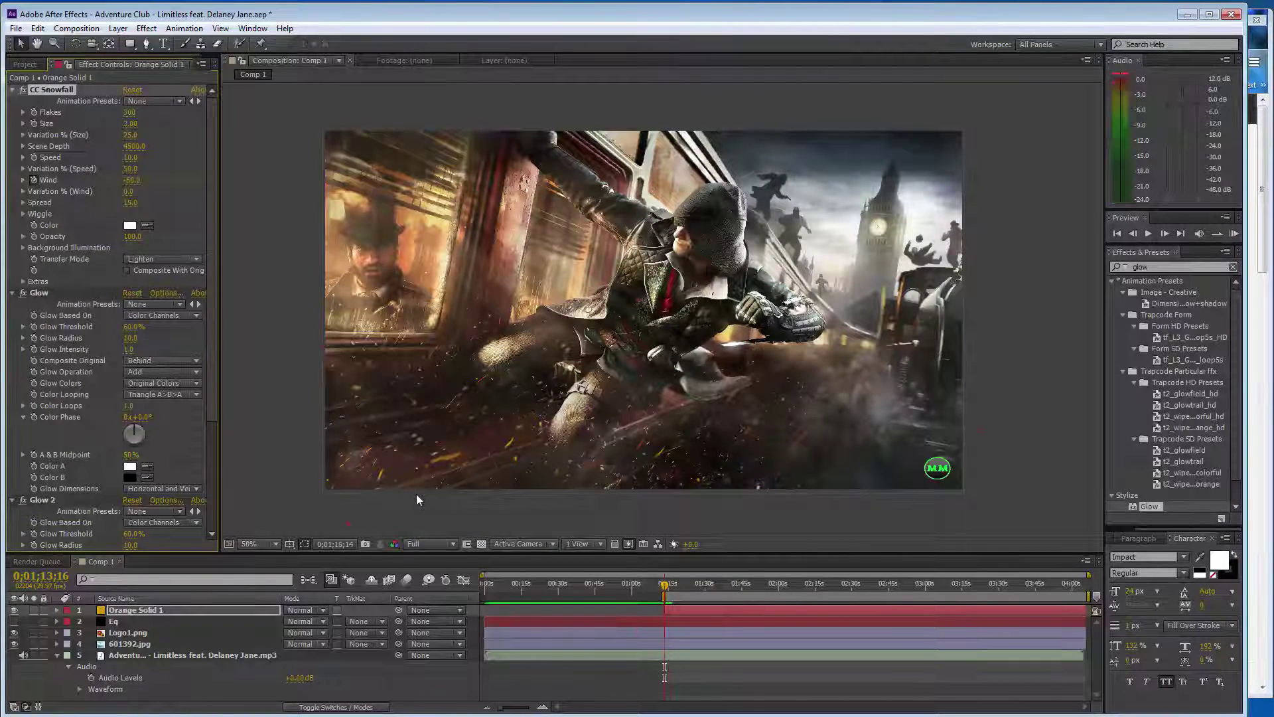
key(ctrl+s)
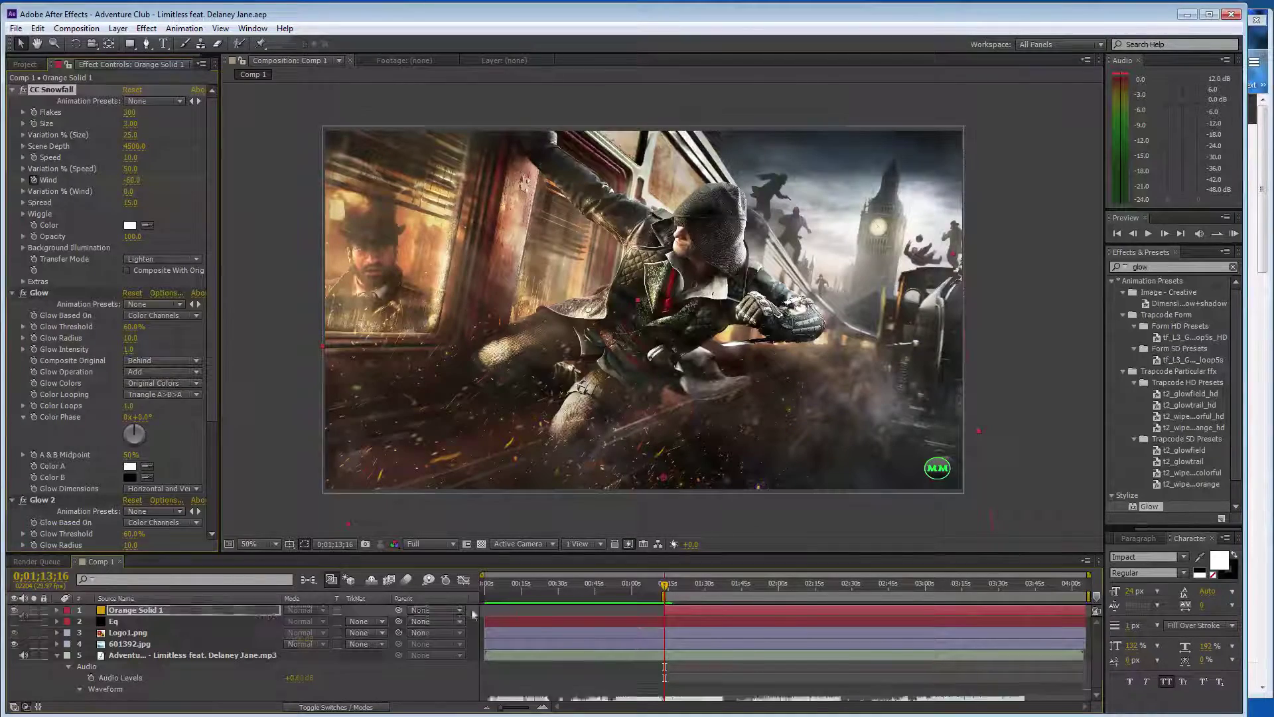
scroll(637, 678, down, 2)
drag(666, 589, 723, 602)
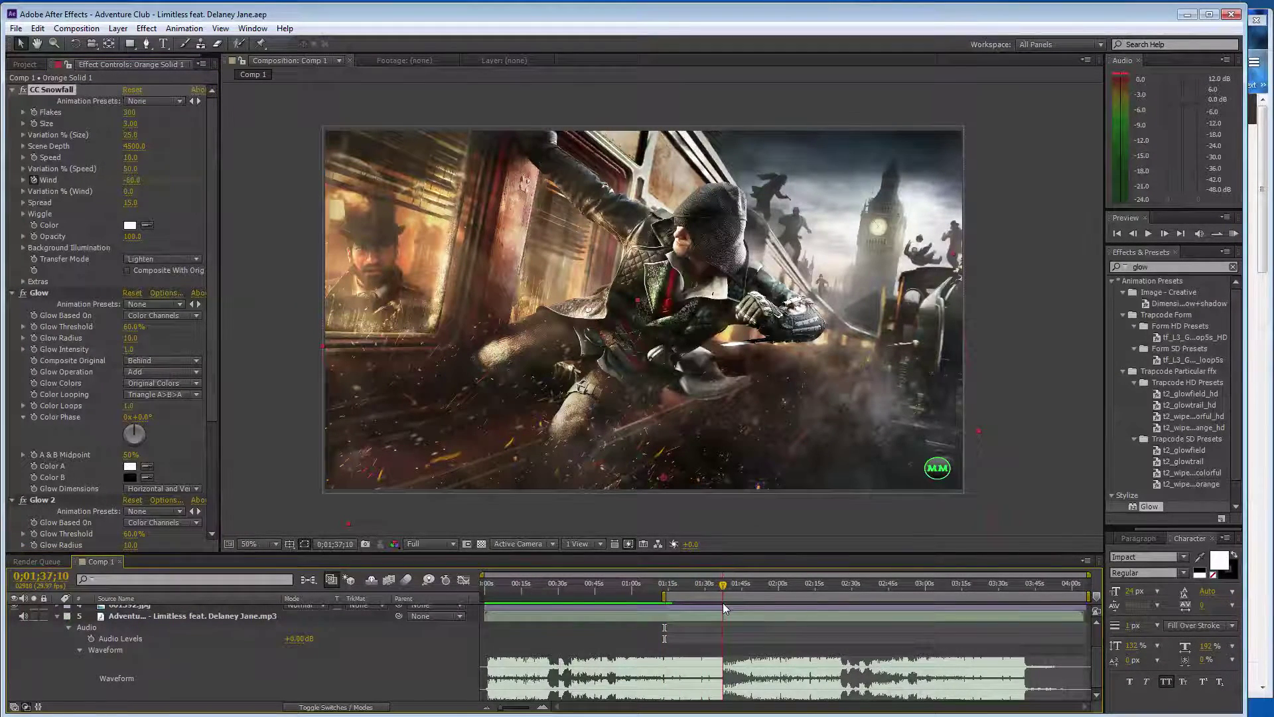
Keyframe the snowfall Wind at -59 at 1:37 and -20 at 1:38.
click(132, 180)
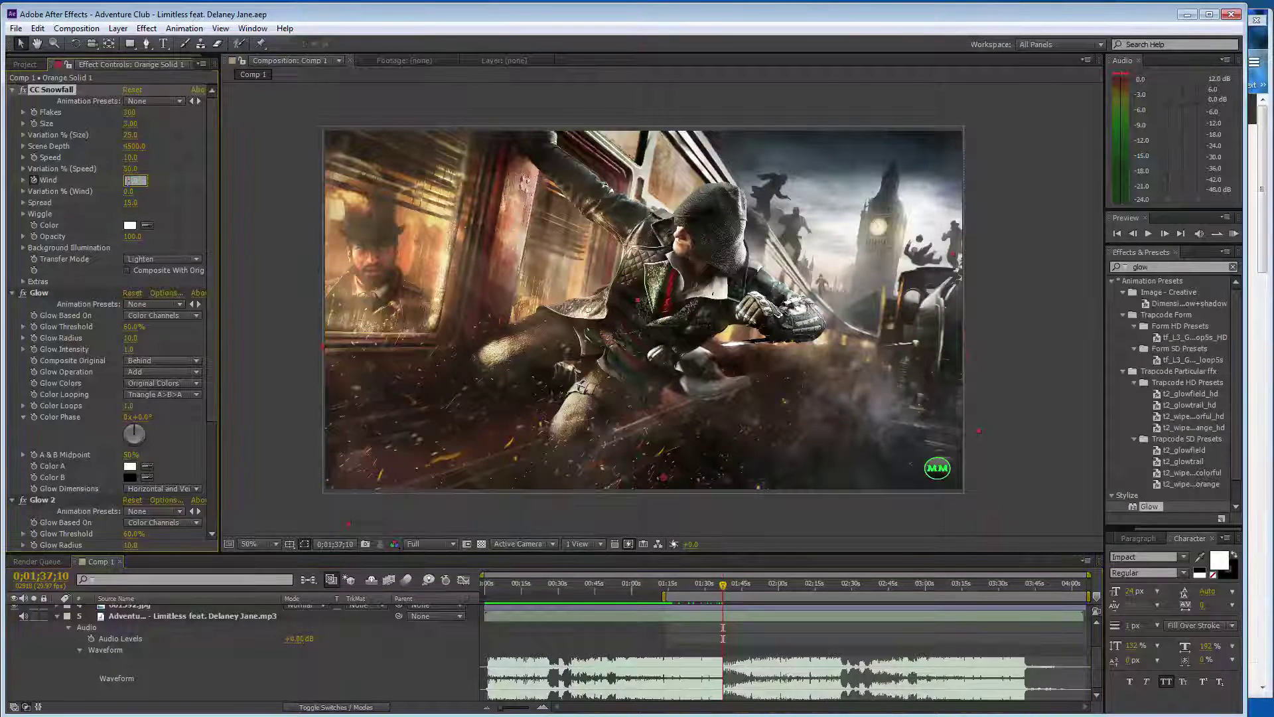
text(-59)
key(Return)
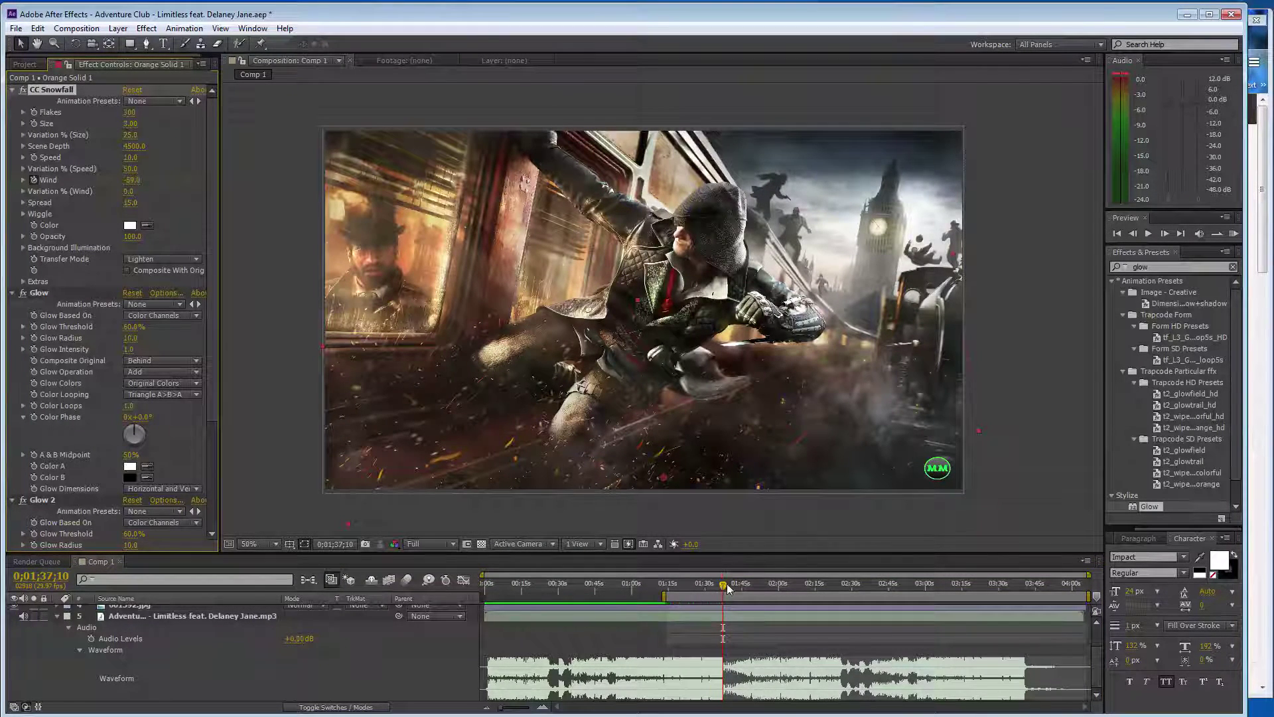
drag(728, 587, 731, 587)
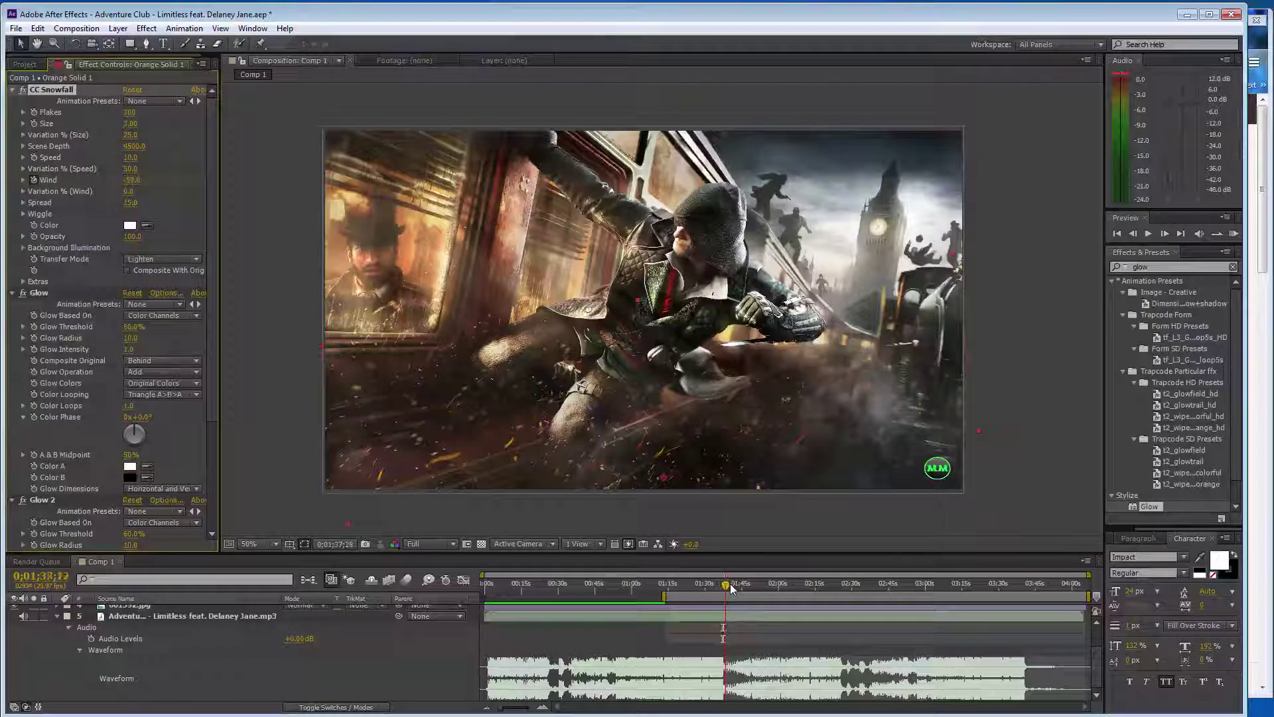
click(132, 180)
text(-20)
key(Return)
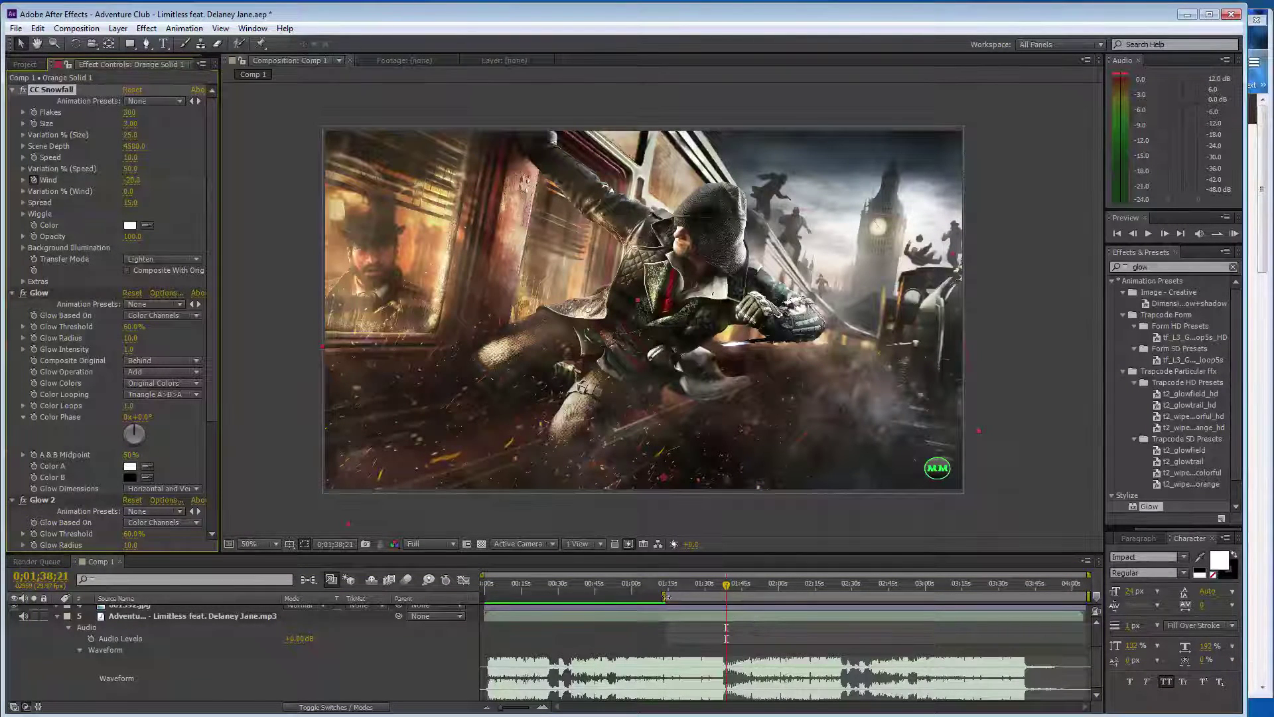
Extend the preview range and keyframe Wind at -21 at 3:16;18.
drag(666, 597, 809, 597)
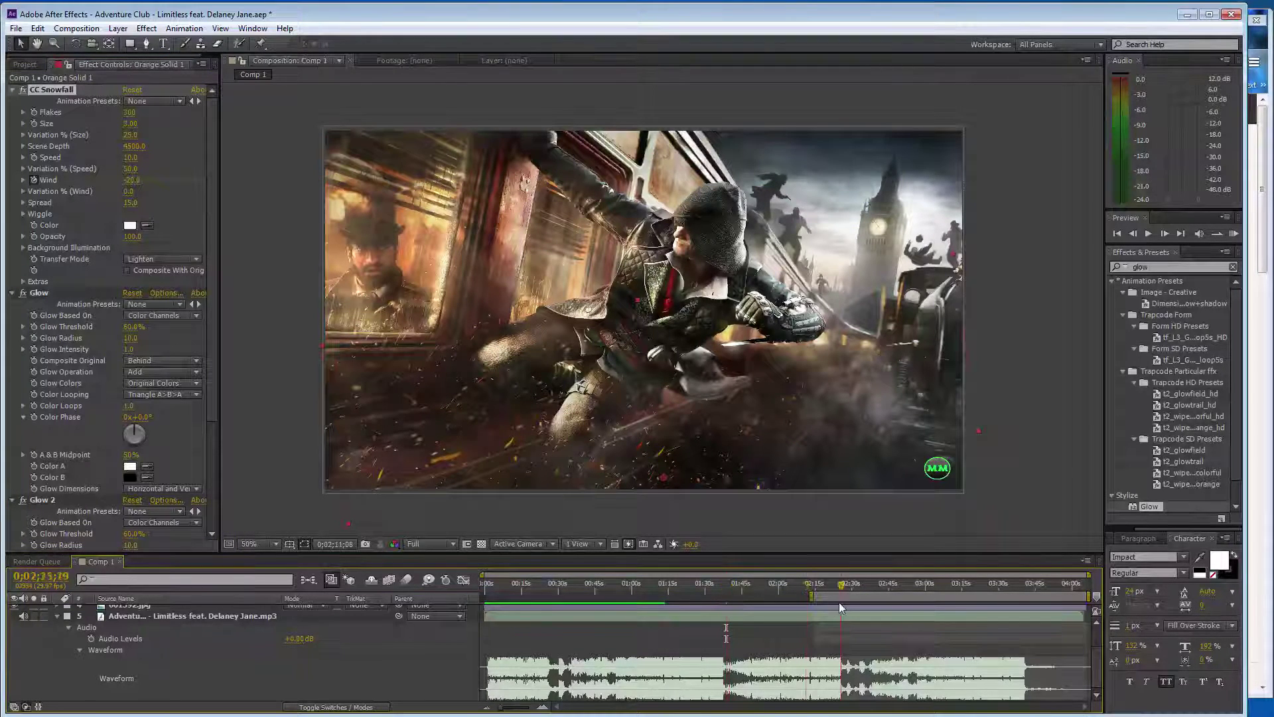
click(841, 585)
mouse_move(845, 585)
mouse_down()
mouse_move(821, 590)
mouse_move(929, 595)
mouse_up()
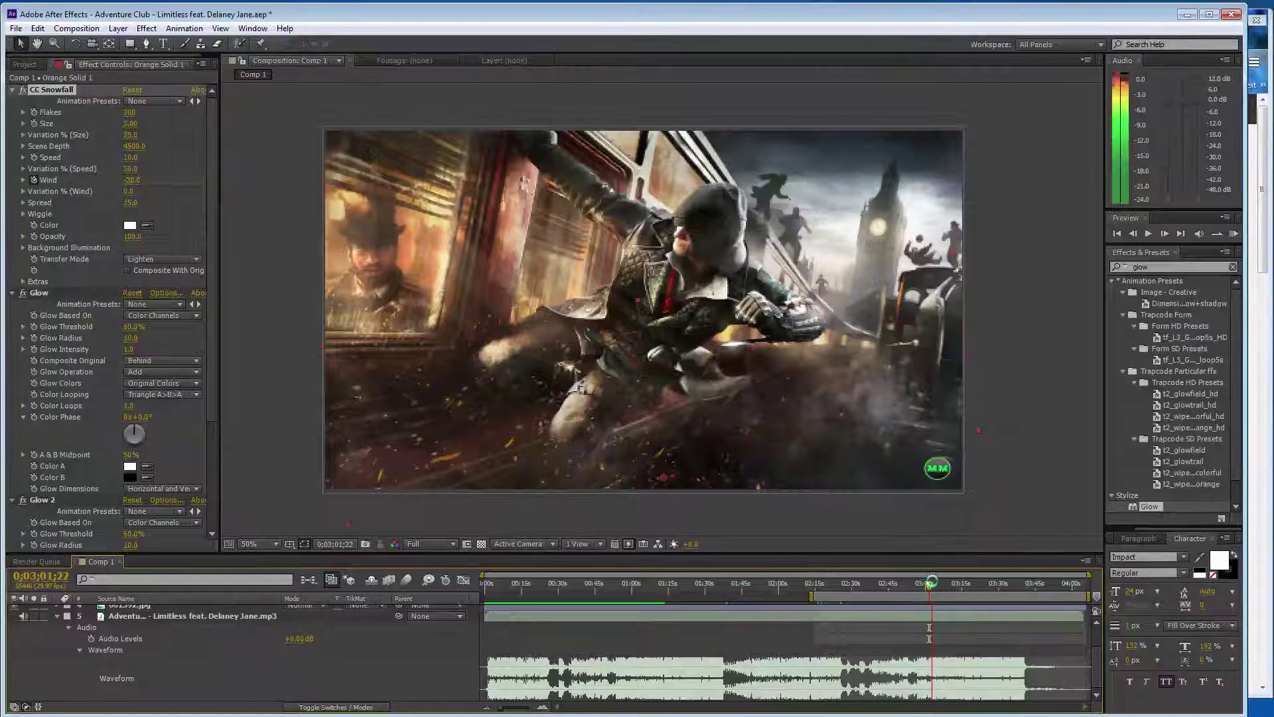
mouse_move(937, 593)
mouse_down()
mouse_move(938, 572)
mouse_move(968, 591)
mouse_up()
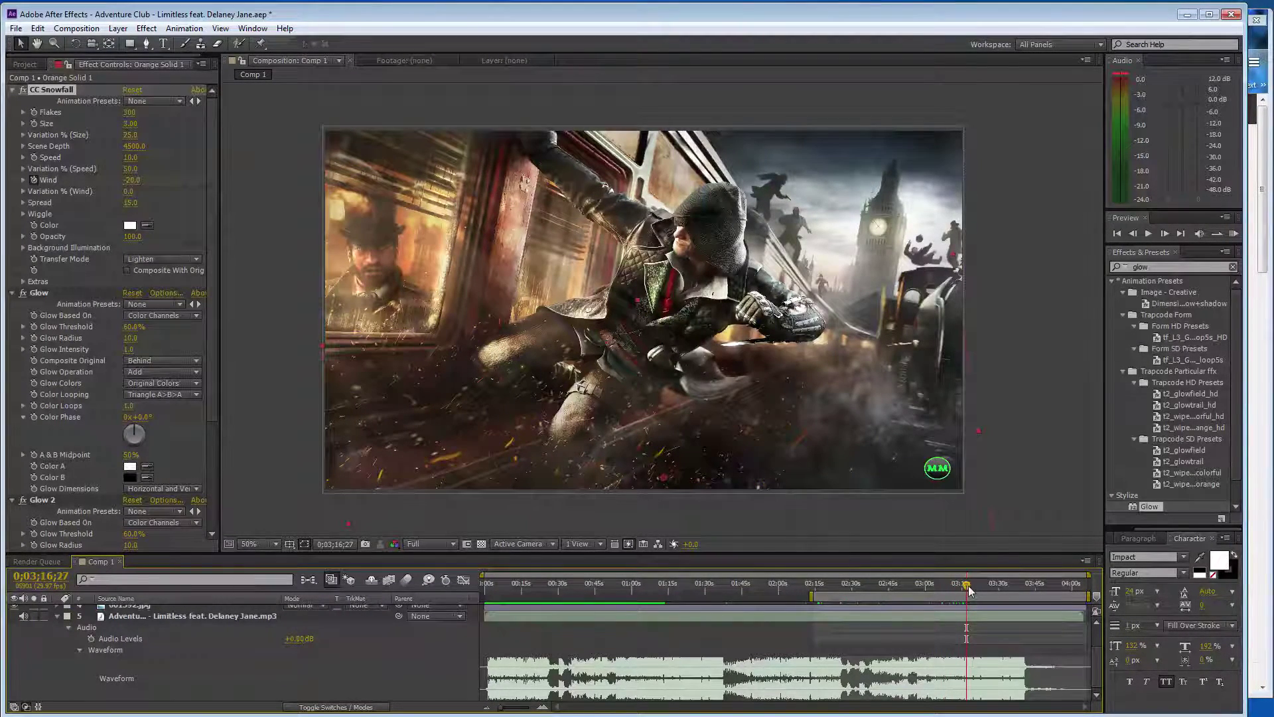
drag(968, 590, 970, 574)
click(967, 588)
click(133, 180)
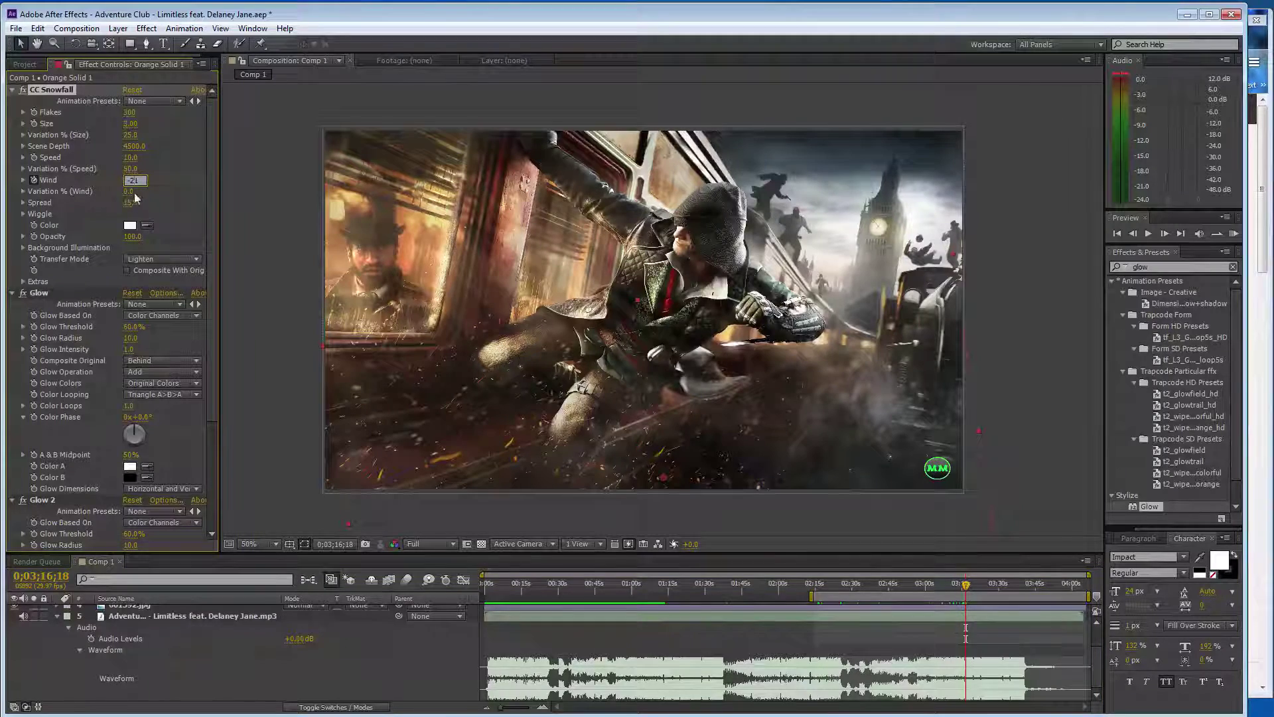
text(1)
key(Return)
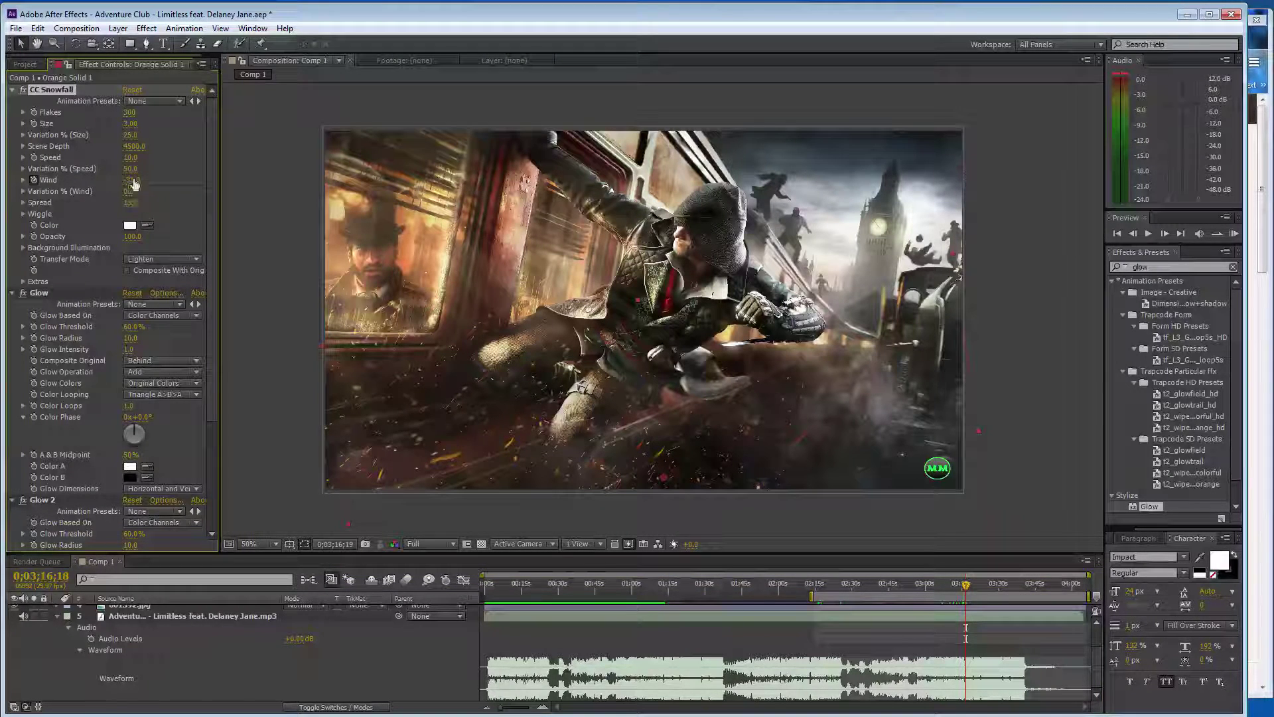
Set Wind back to -60 at 3:16;19 and move the preview range start to about 3:00.
click(134, 180)
text(-60)
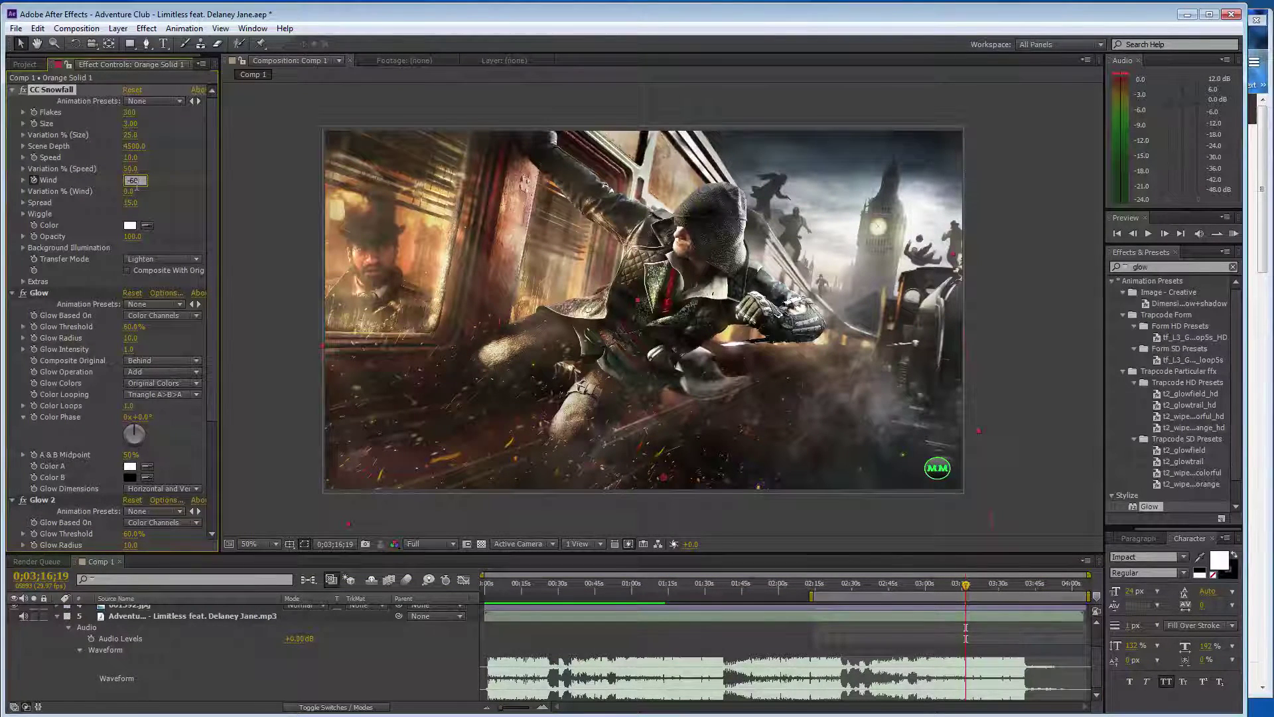
key(Return)
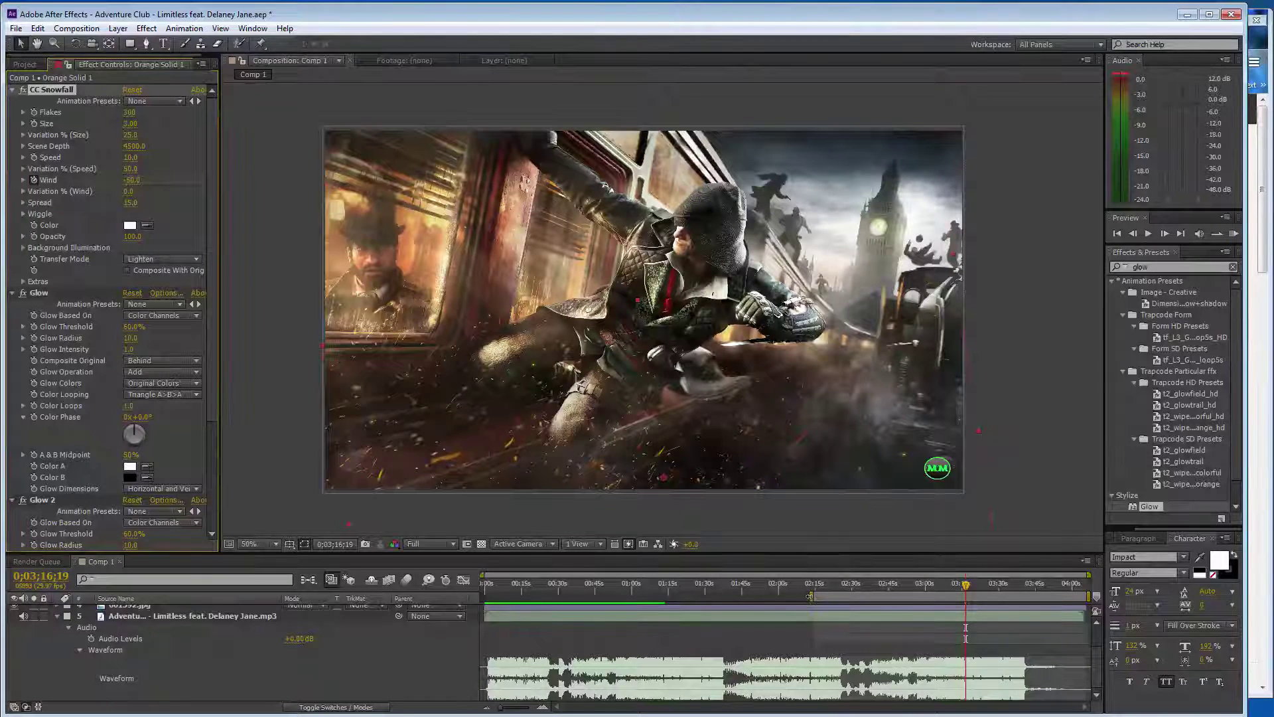
drag(810, 595, 958, 595)
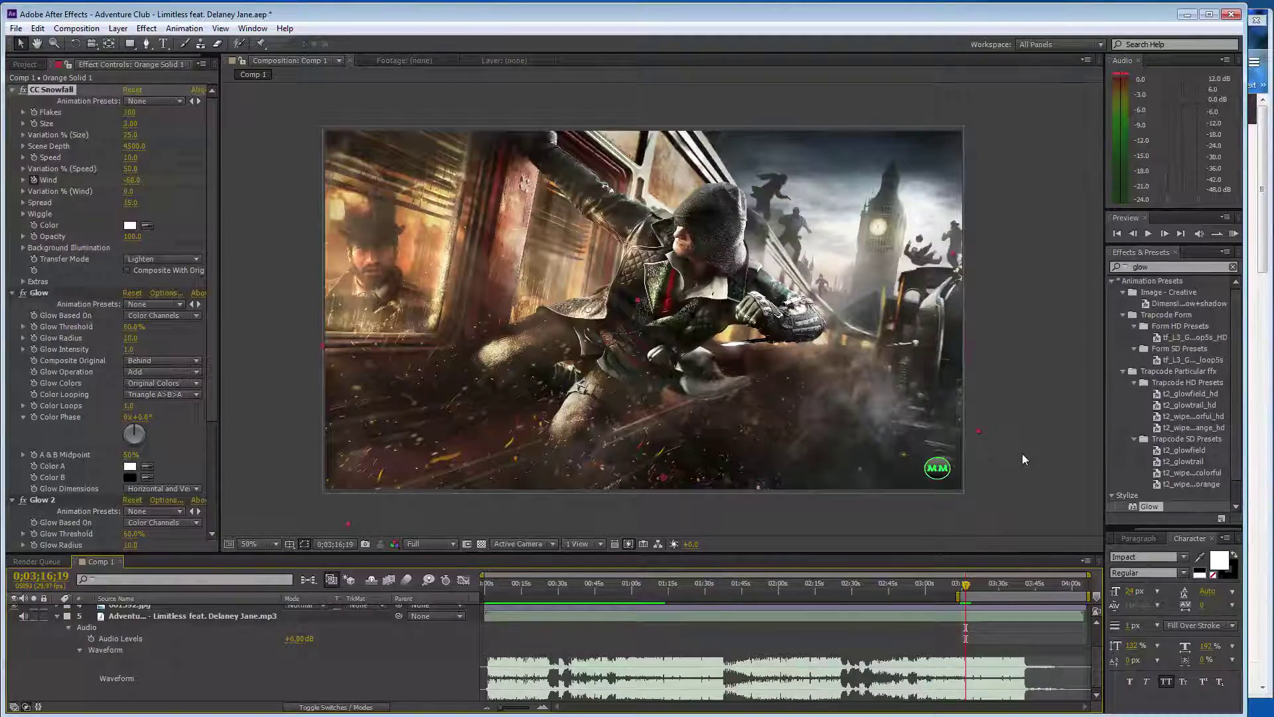
Save the project, collapse the audio waveform, and start the Keys N Krates track on SoundCloud.
key(ctrl+s)
click(79, 650)
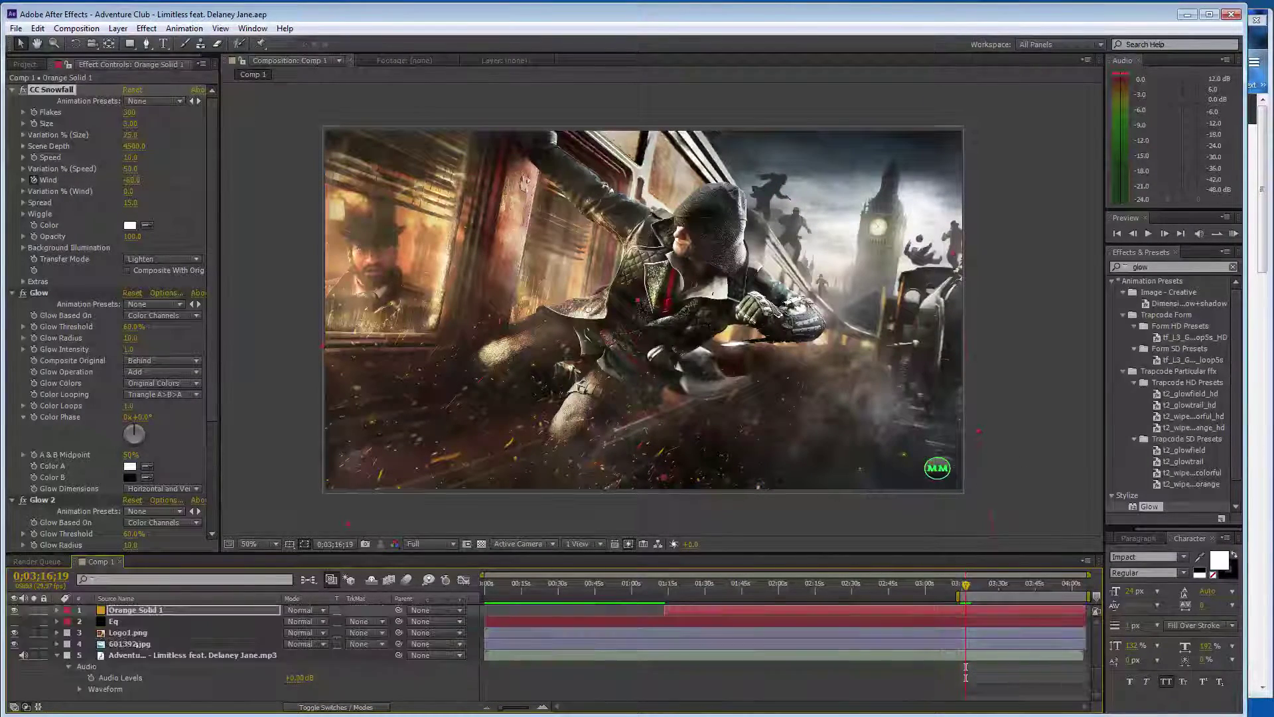
key(alt+Tab)
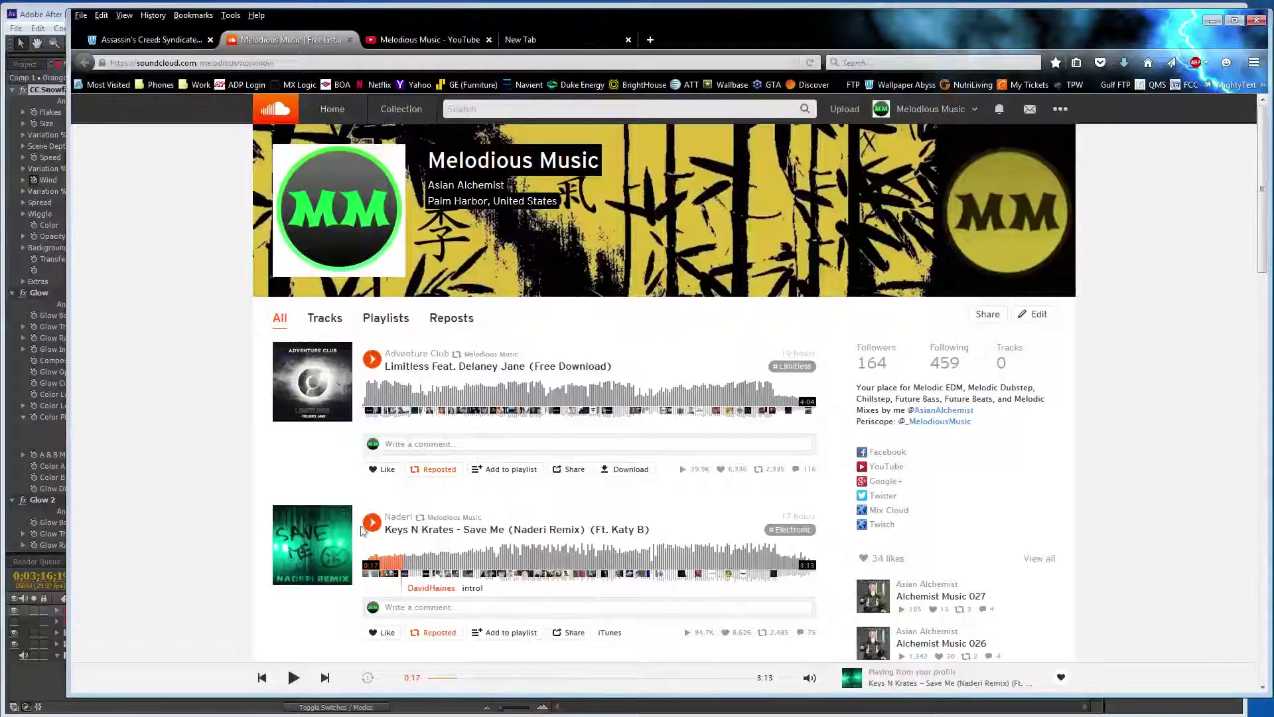
click(372, 522)
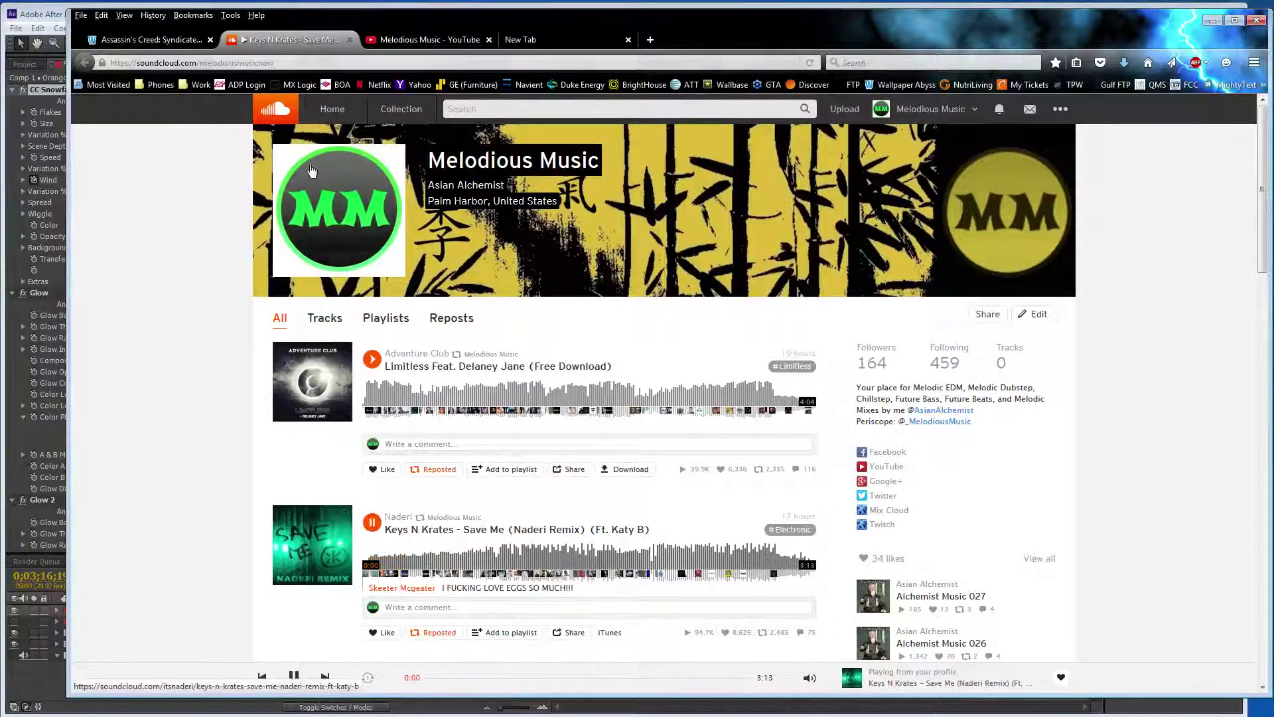
key(alt+Tab)
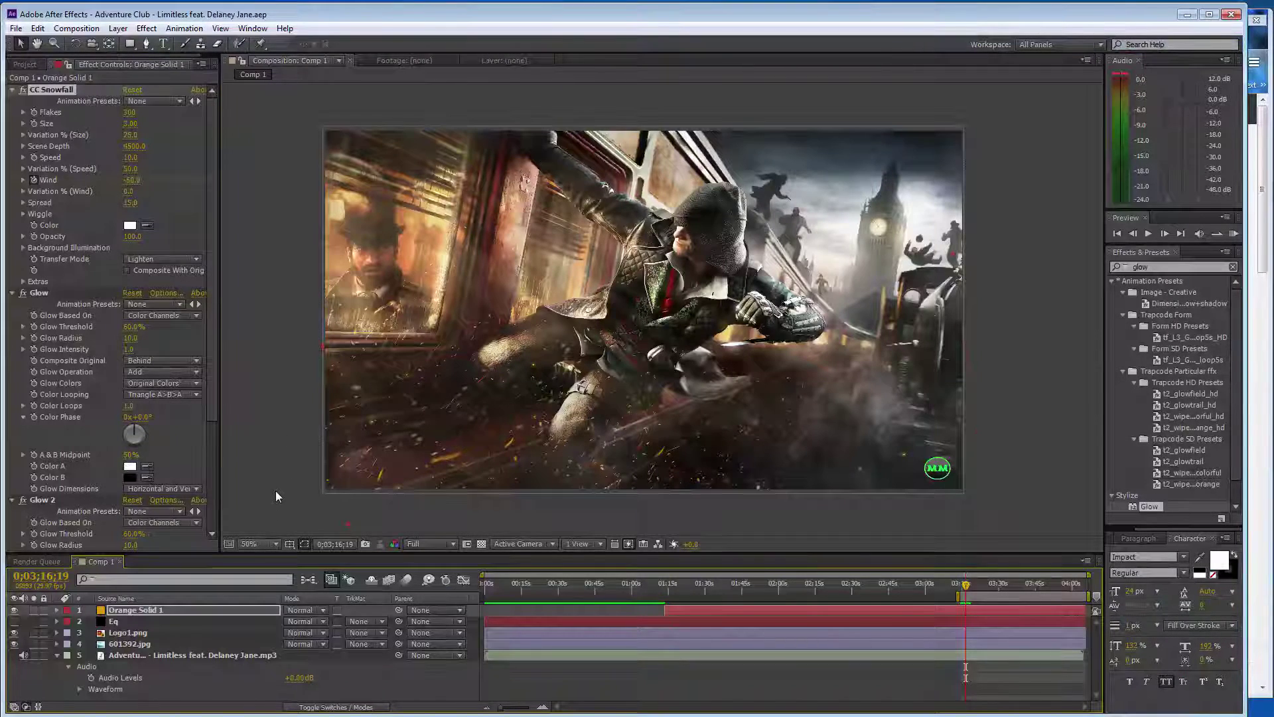
Create a black (000000) full-frame solid named Moon at the top of Comp 1.
click(276, 491)
key(ctrl+y)
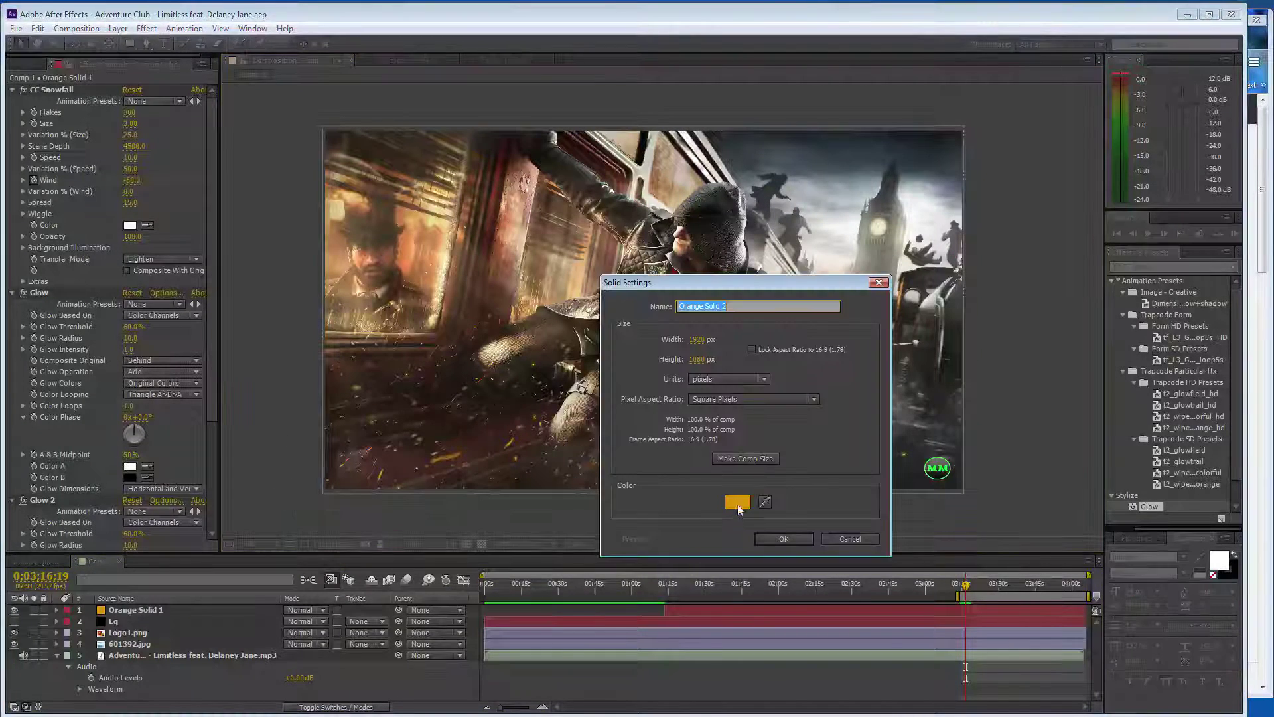
click(737, 501)
click(110, 400)
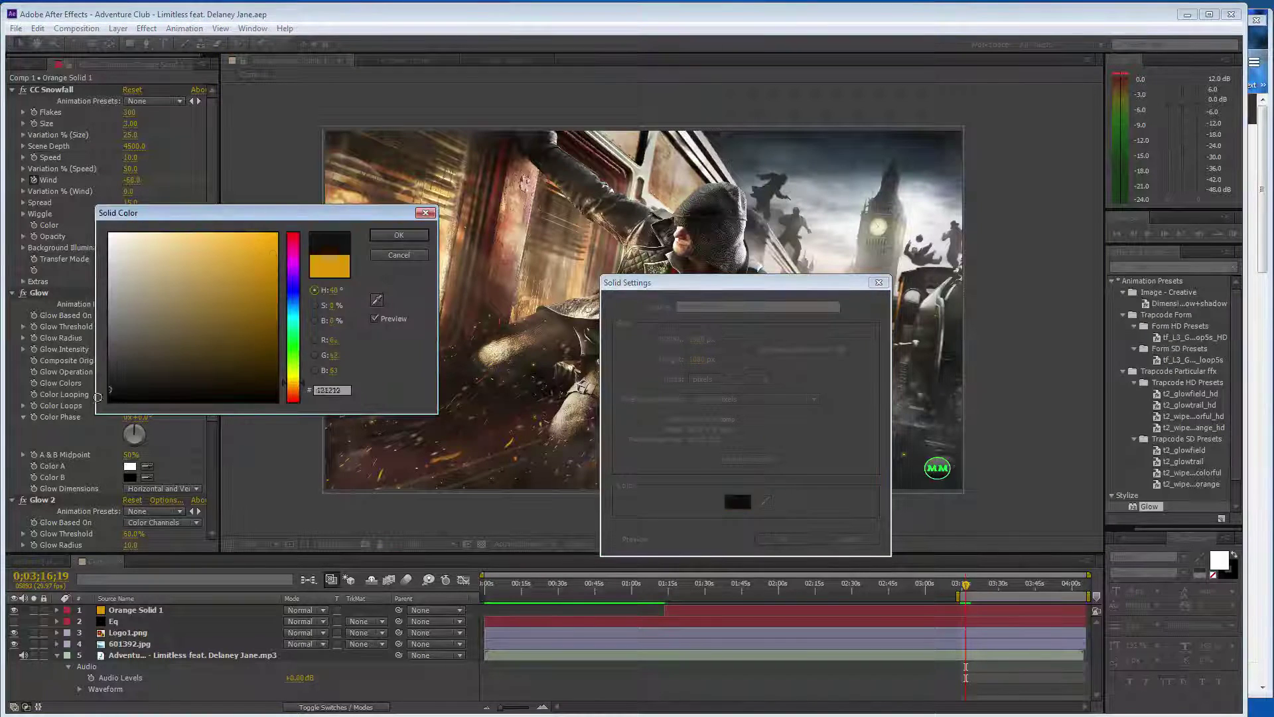
click(399, 234)
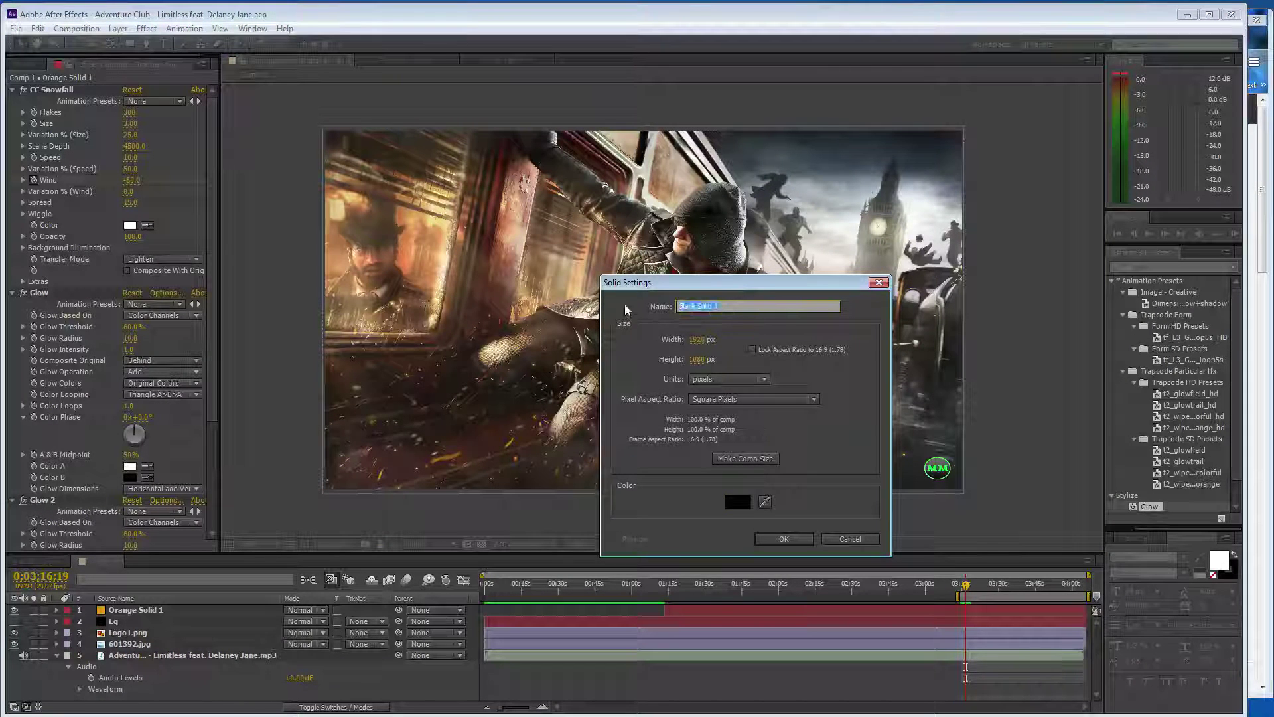
text(Moon)
key(Return)
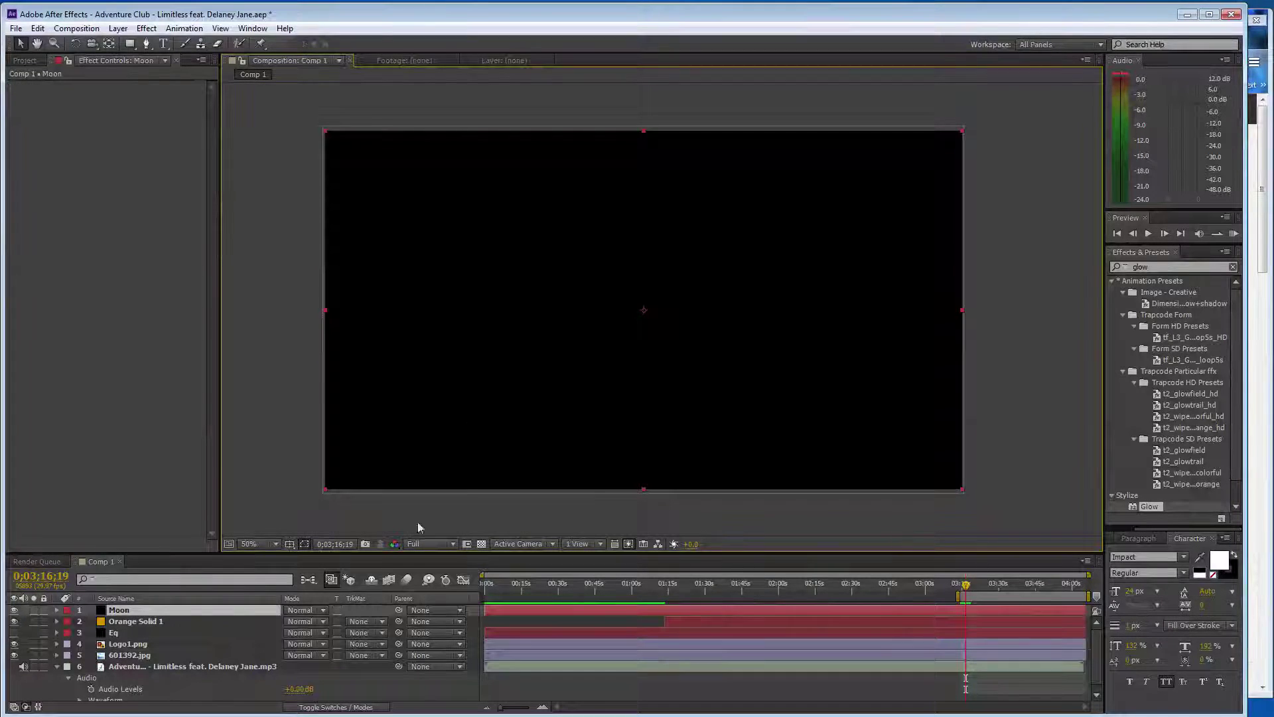
Apply the Video Copilot Optical Flares effect to the Moon layer.
click(147, 28)
click(208, 421)
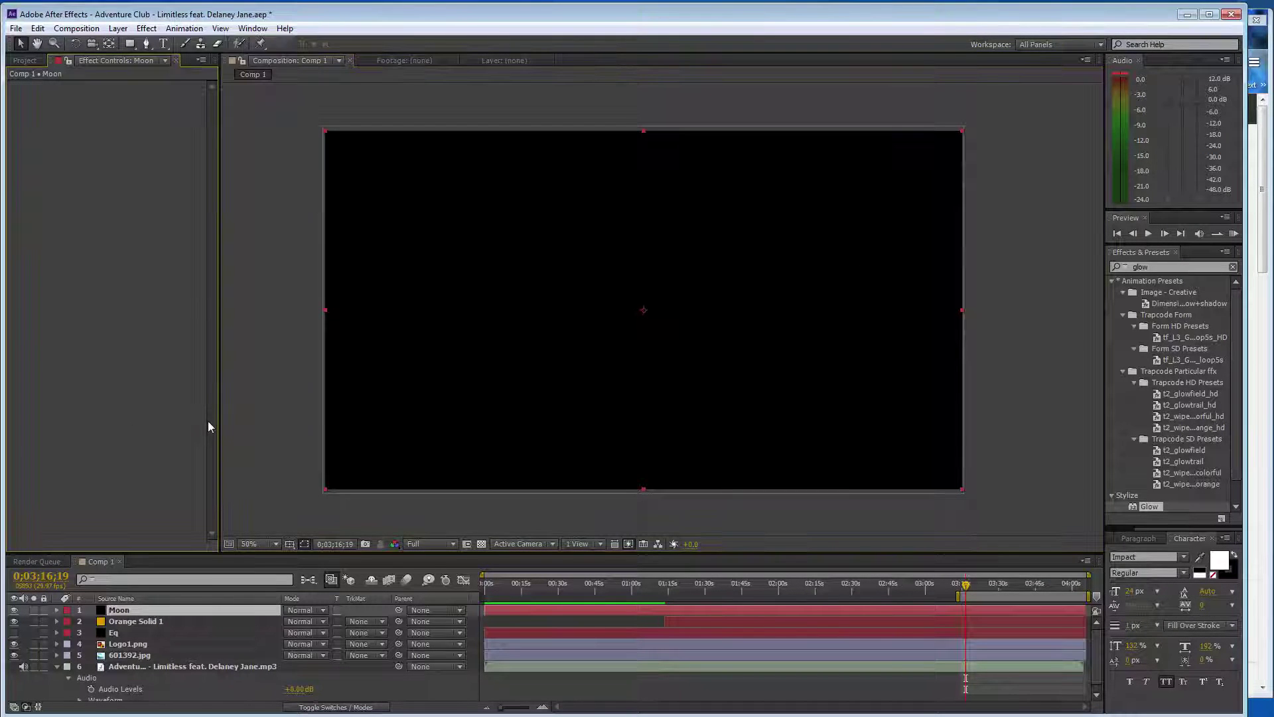
click(147, 28)
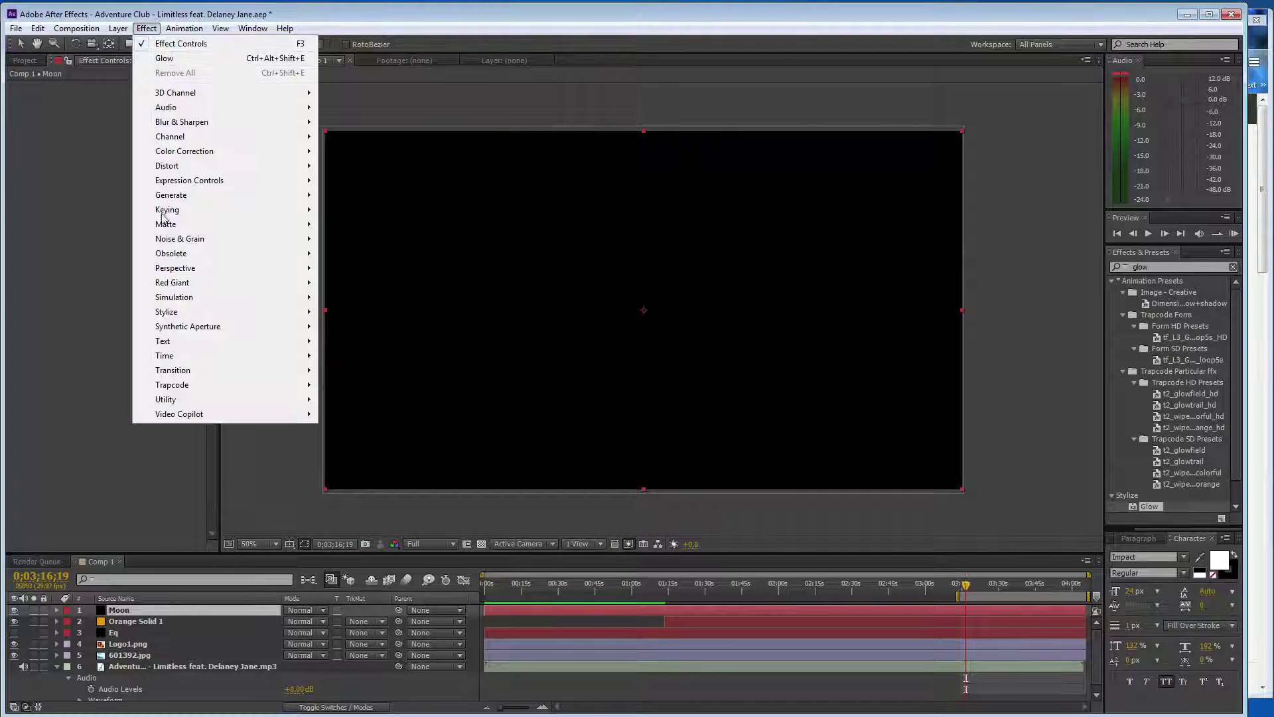
mouse_move(208, 414)
click(358, 414)
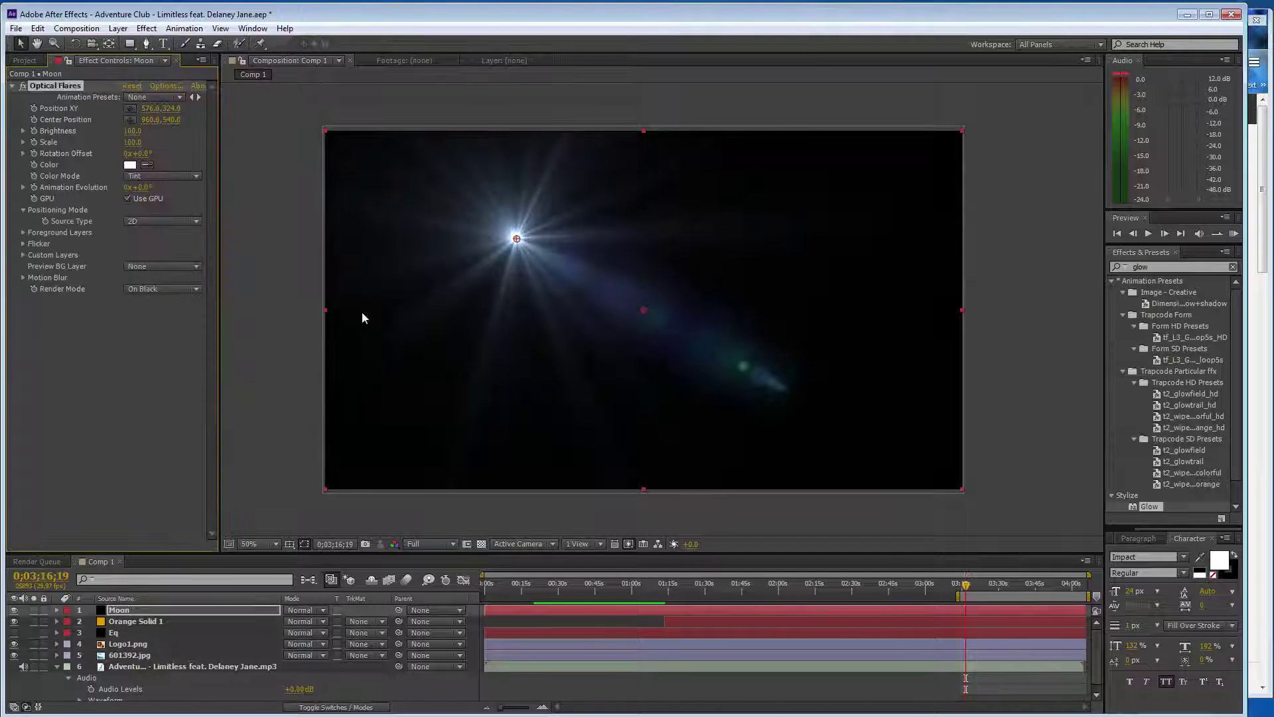
In Optical Flares options, delete every stack element and add a single Glow.
click(159, 87)
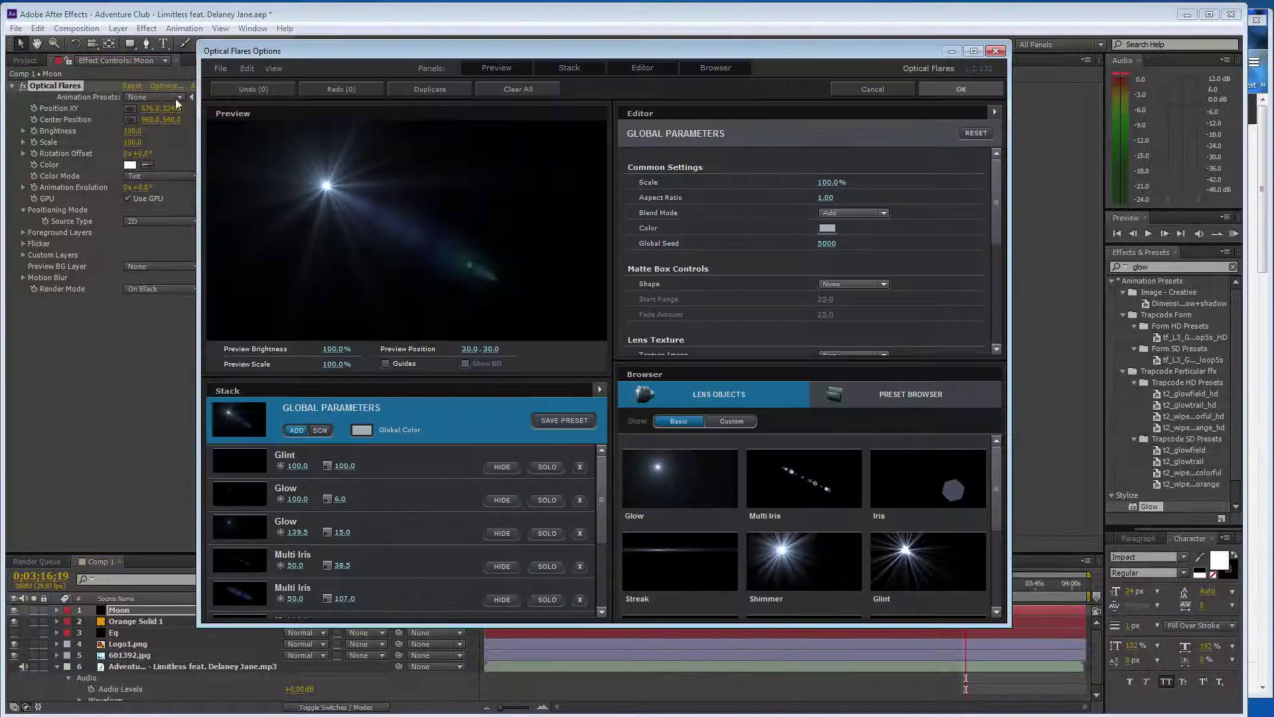
click(581, 466)
click(583, 466)
click(583, 466)
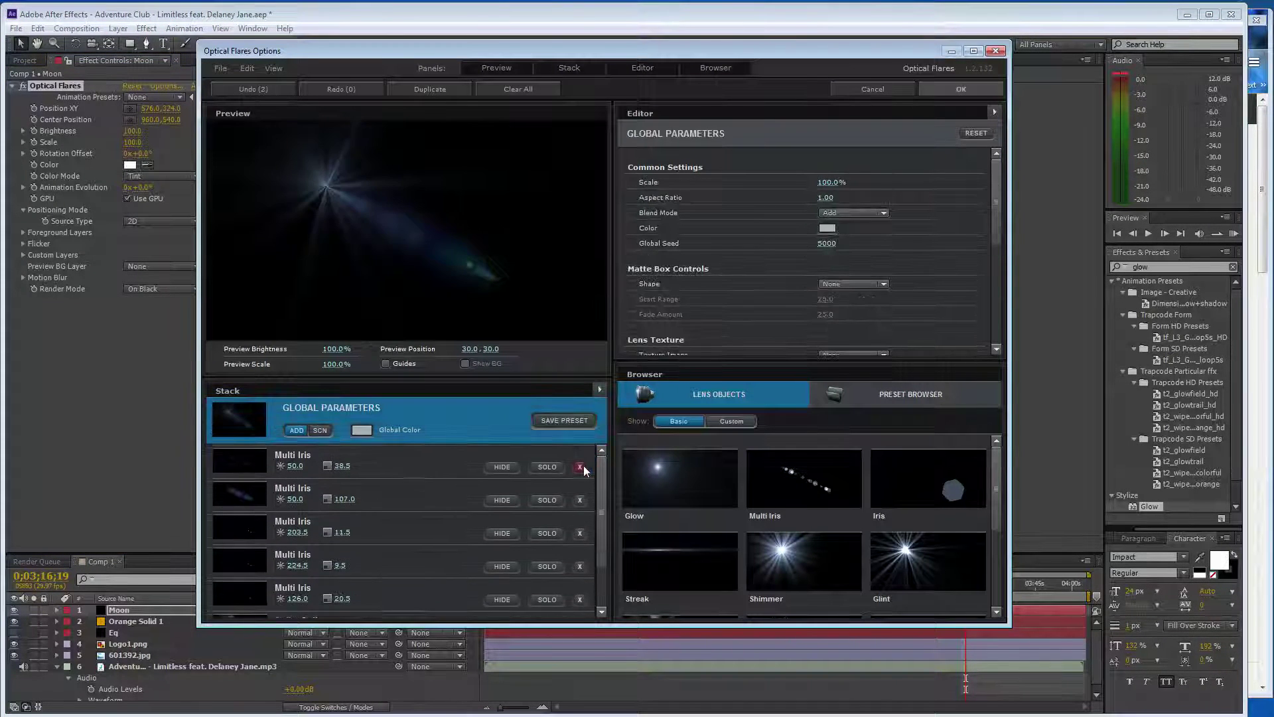
click(583, 466)
click(583, 466)
click(583, 466)
click(583, 466)
click(583, 466)
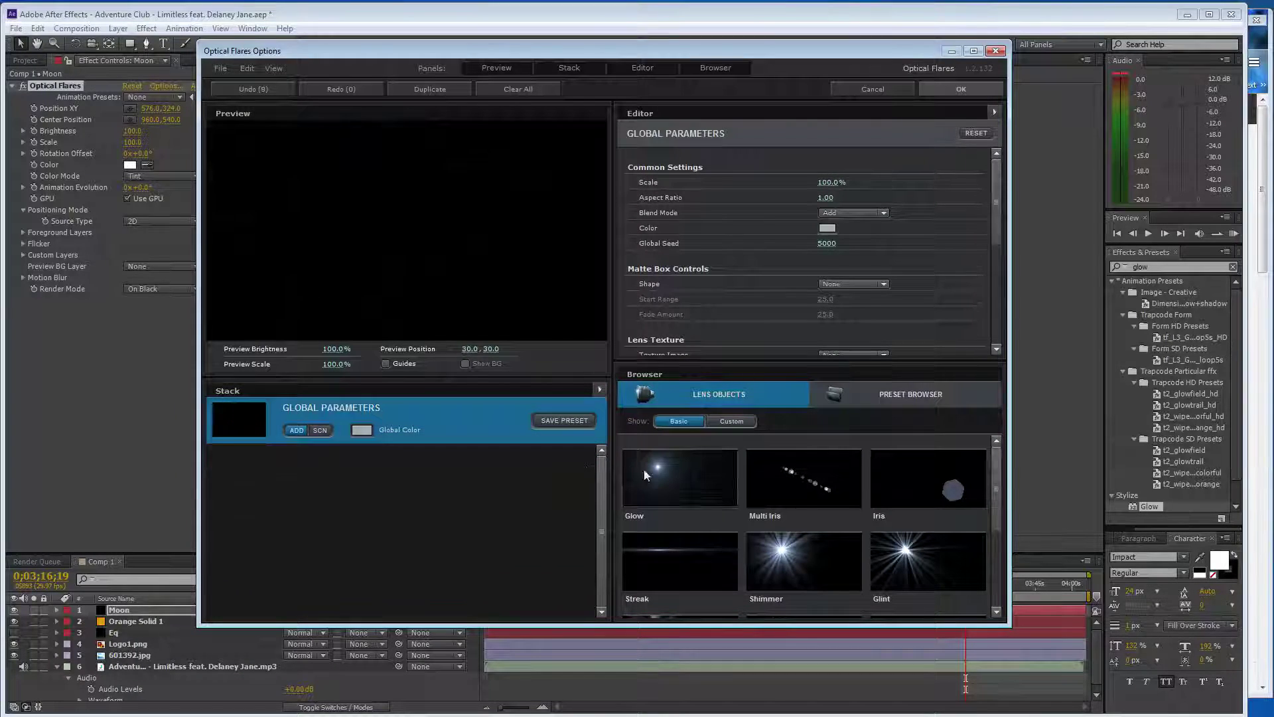
click(643, 469)
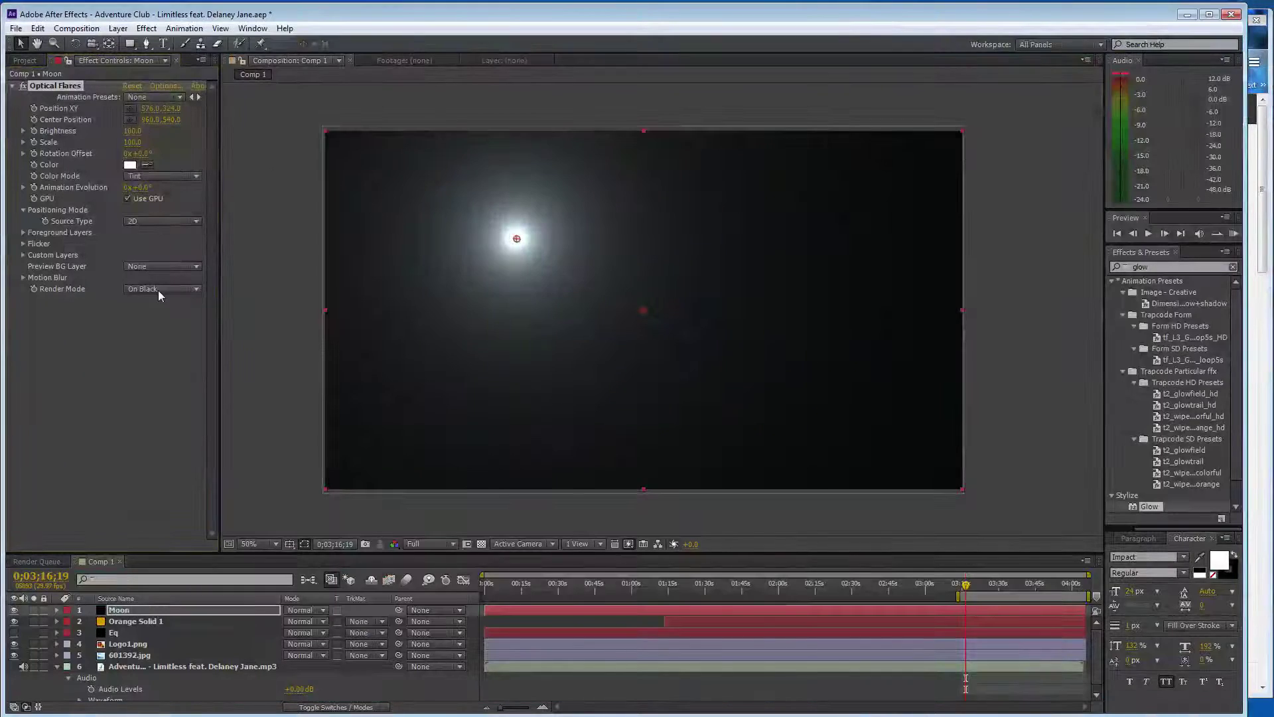
click(158, 289)
Set the flare Render Mode to On Transparent and reduce its Scale to 20.
click(172, 318)
click(132, 142)
text(50)
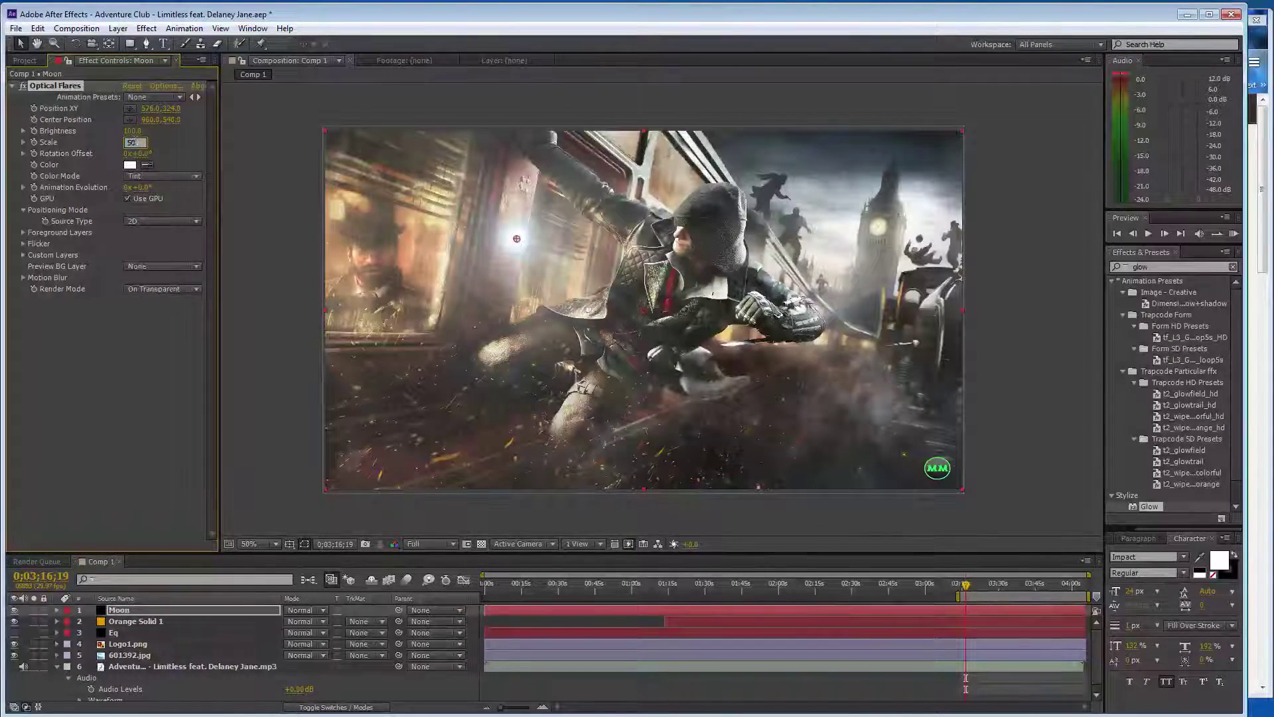
key(Return)
click(136, 372)
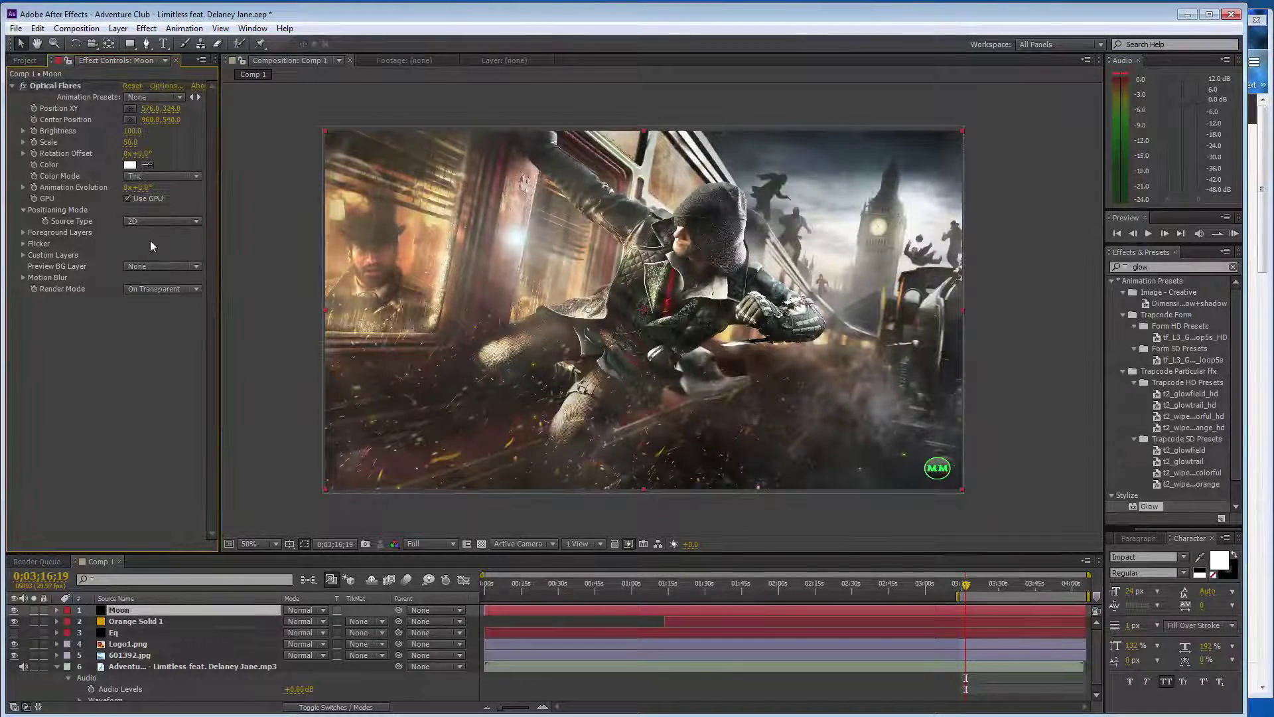
click(131, 142)
text(20)
key(Return)
Move the moon glow into the upper-right sky and set its Scale to 10.
click(82, 86)
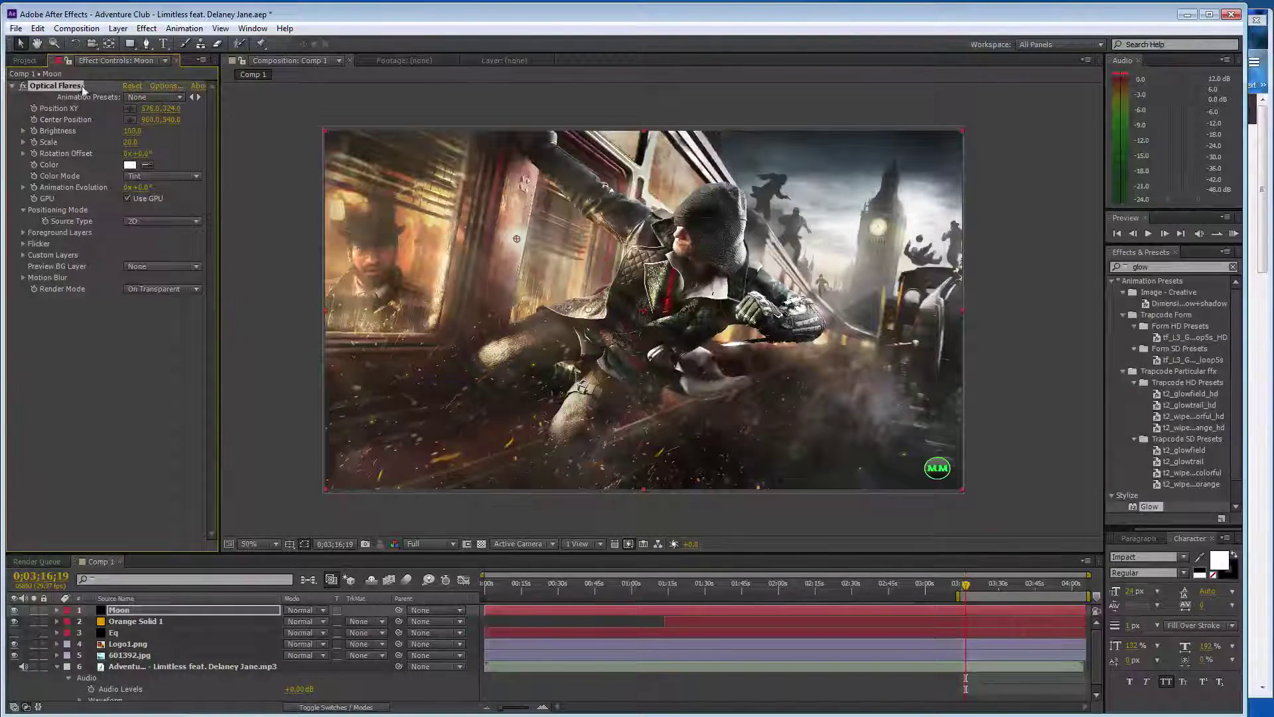
mouse_move(518, 233)
mouse_down()
mouse_move(872, 158)
mouse_move(846, 150)
mouse_up()
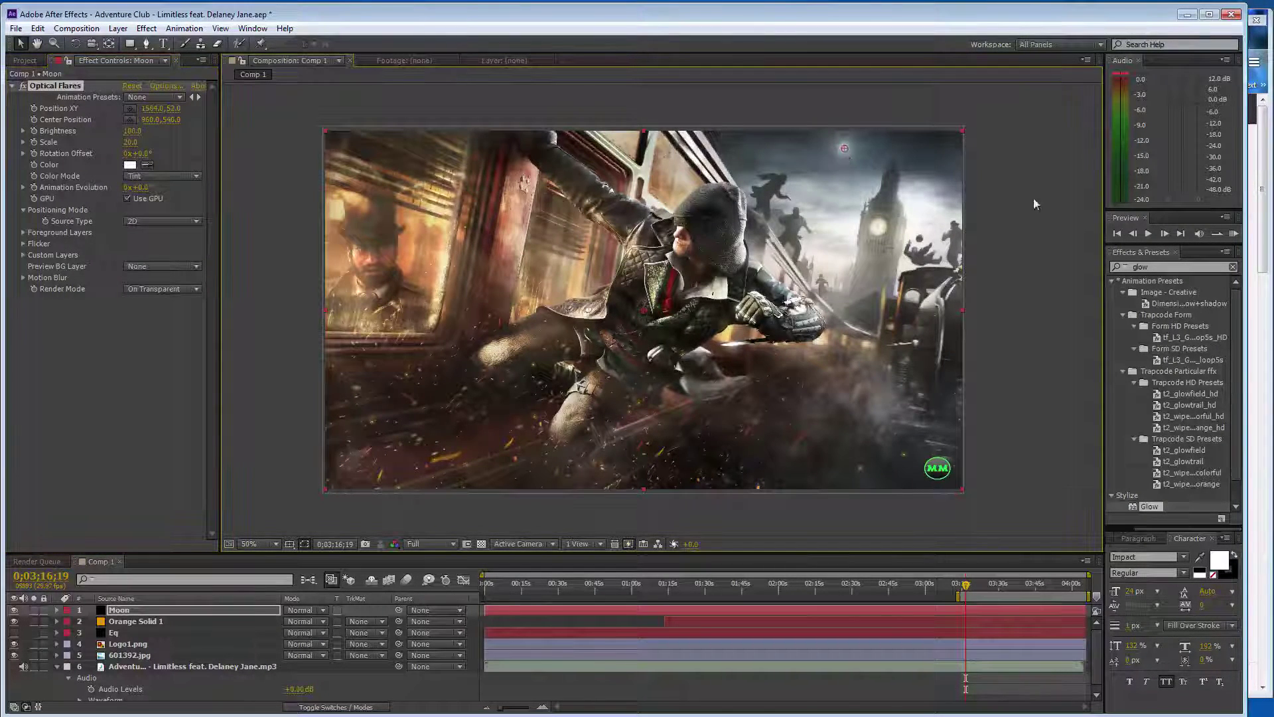
click(1096, 174)
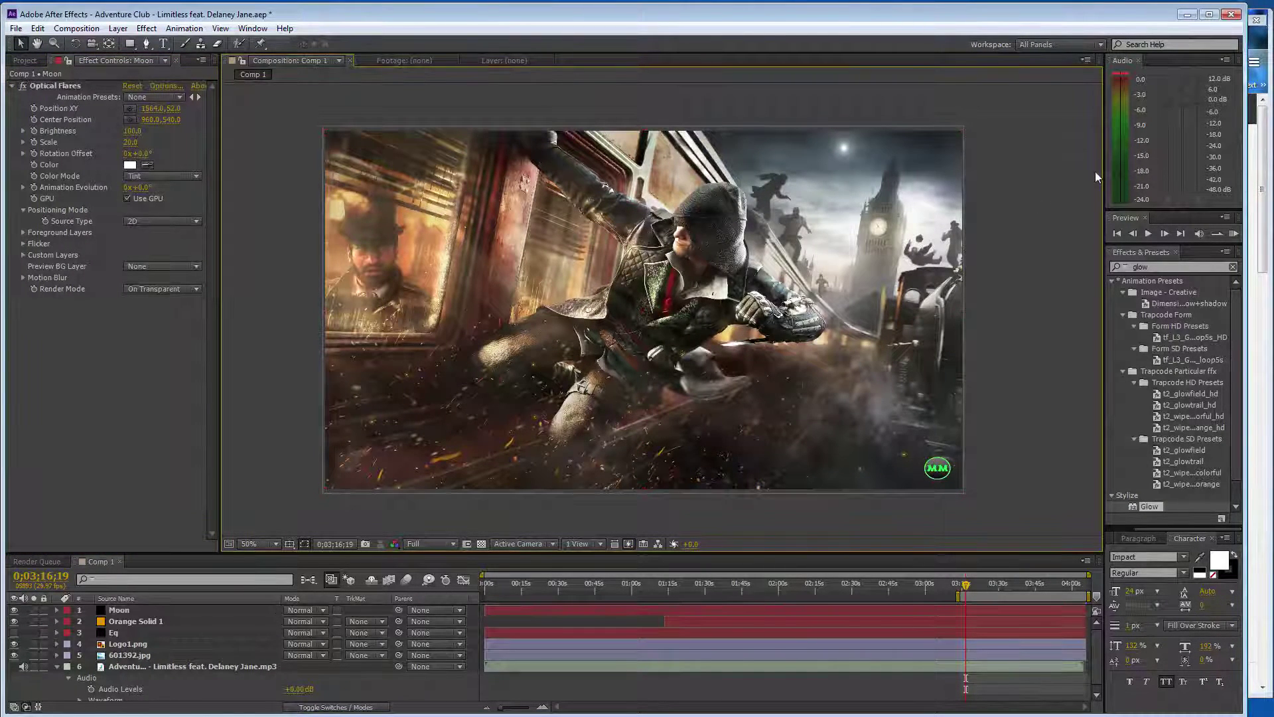
click(124, 144)
text(250)
key(Return)
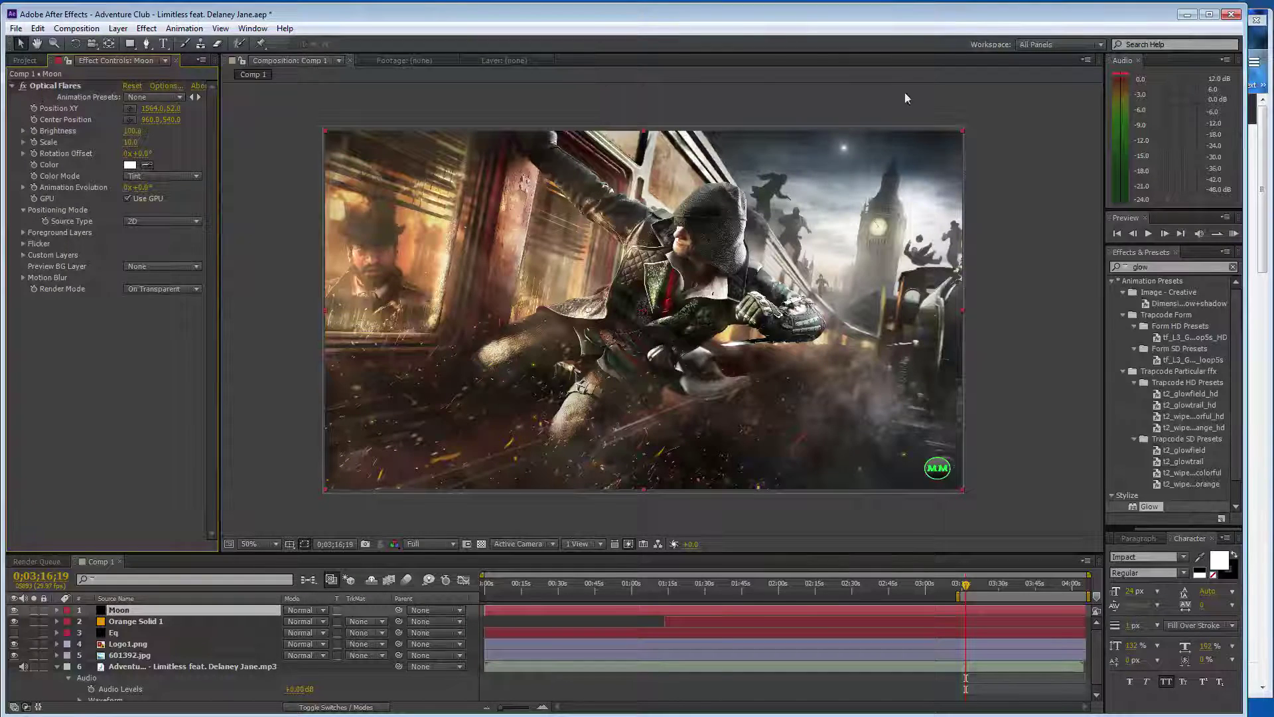
click(57, 87)
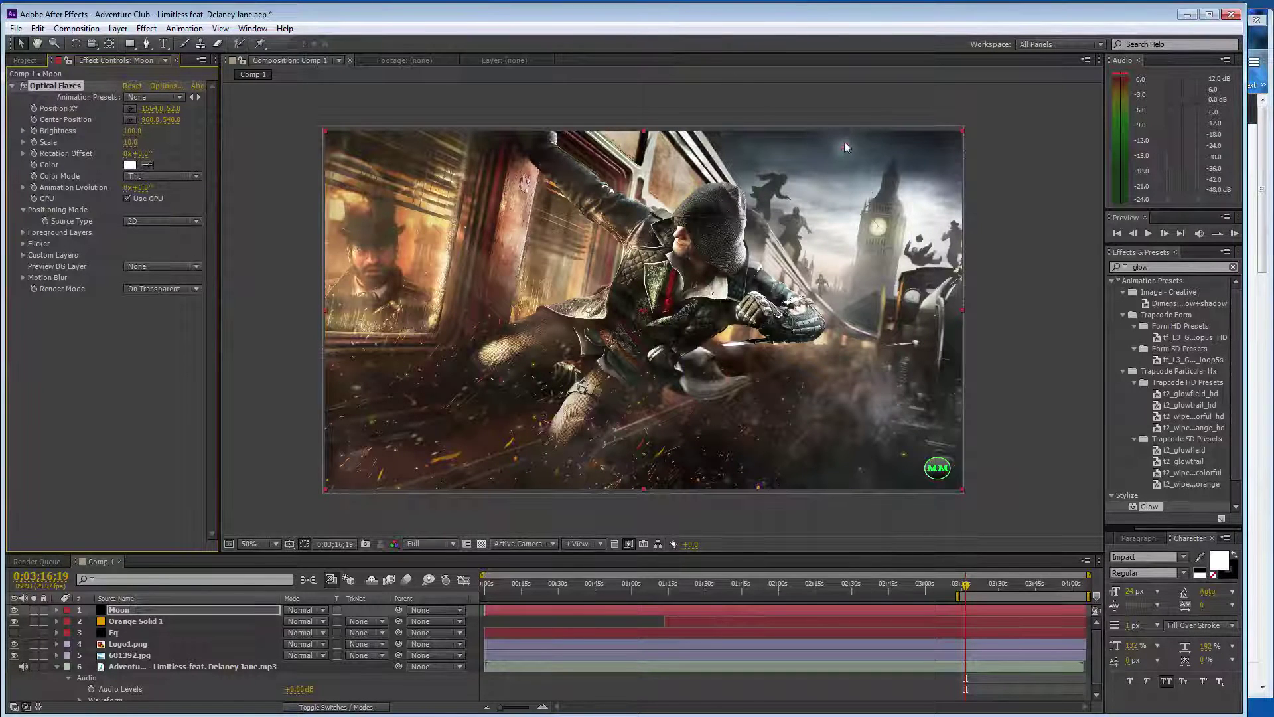
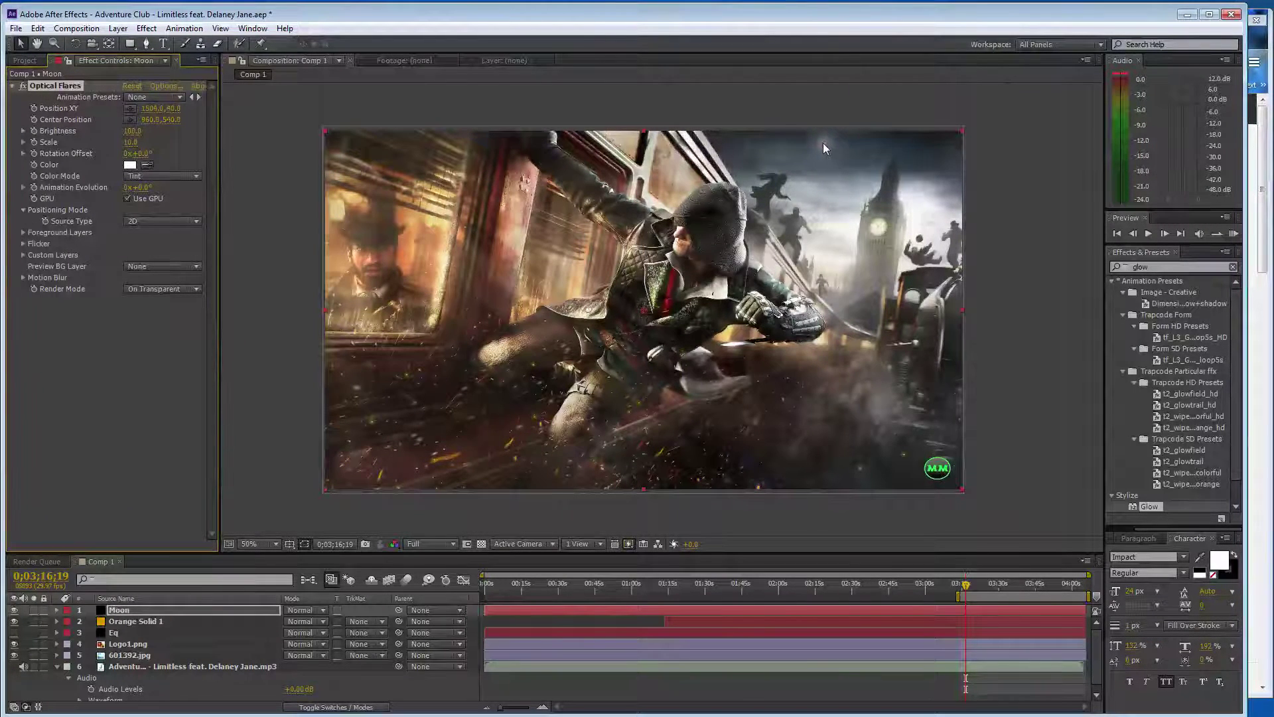
Place the Moon flare at 1500,40, move Moon below Orange Solid 1, and return to 0;00;00;00.
drag(824, 142, 823, 142)
click(1037, 204)
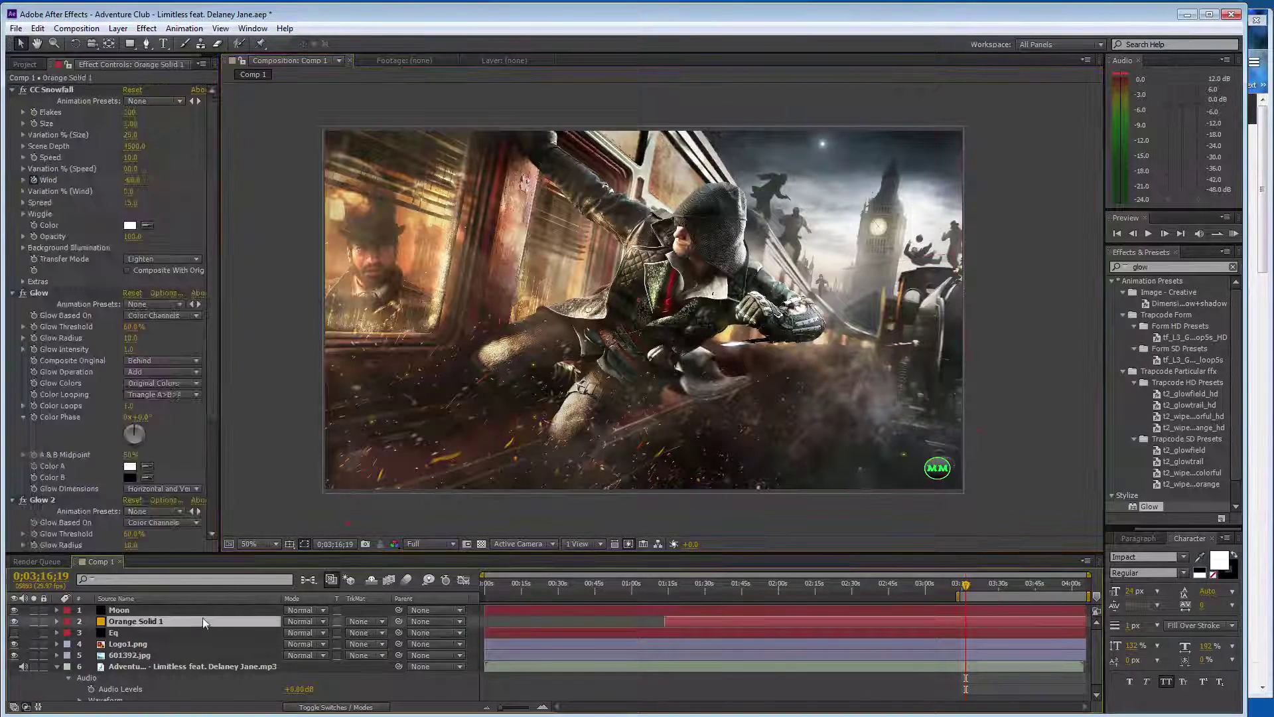
drag(199, 609, 260, 629)
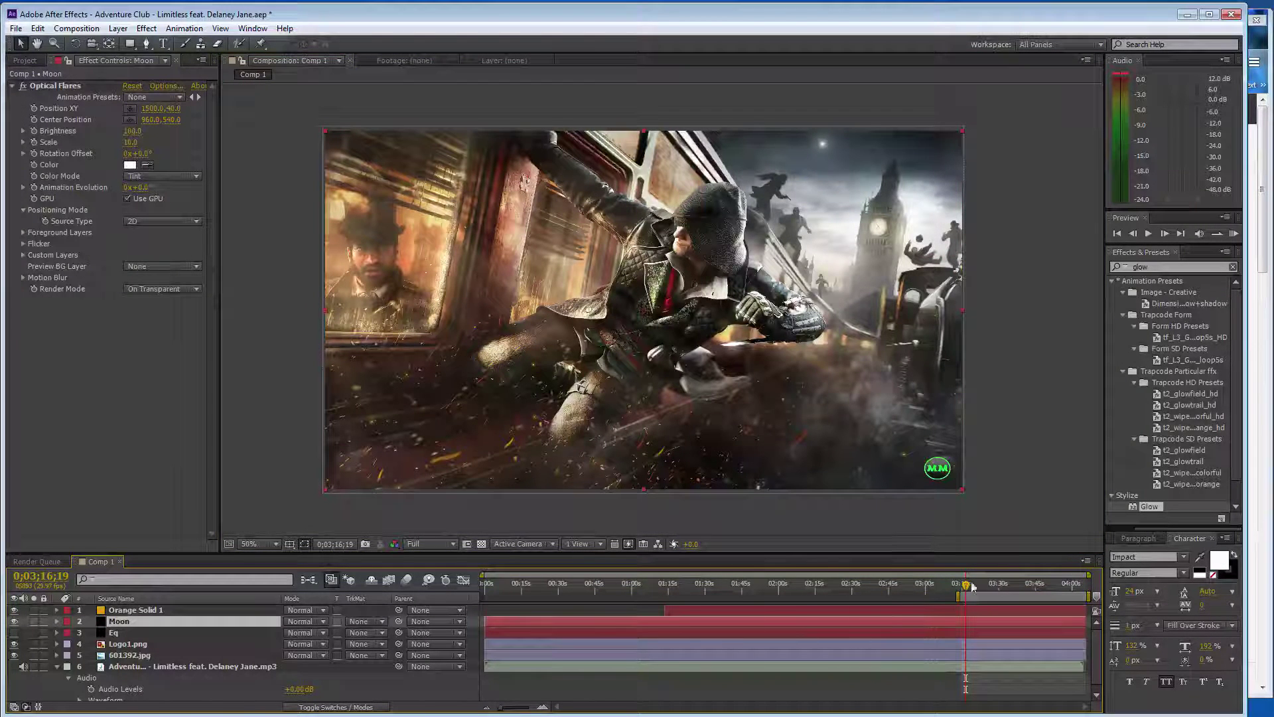
drag(970, 582, 452, 579)
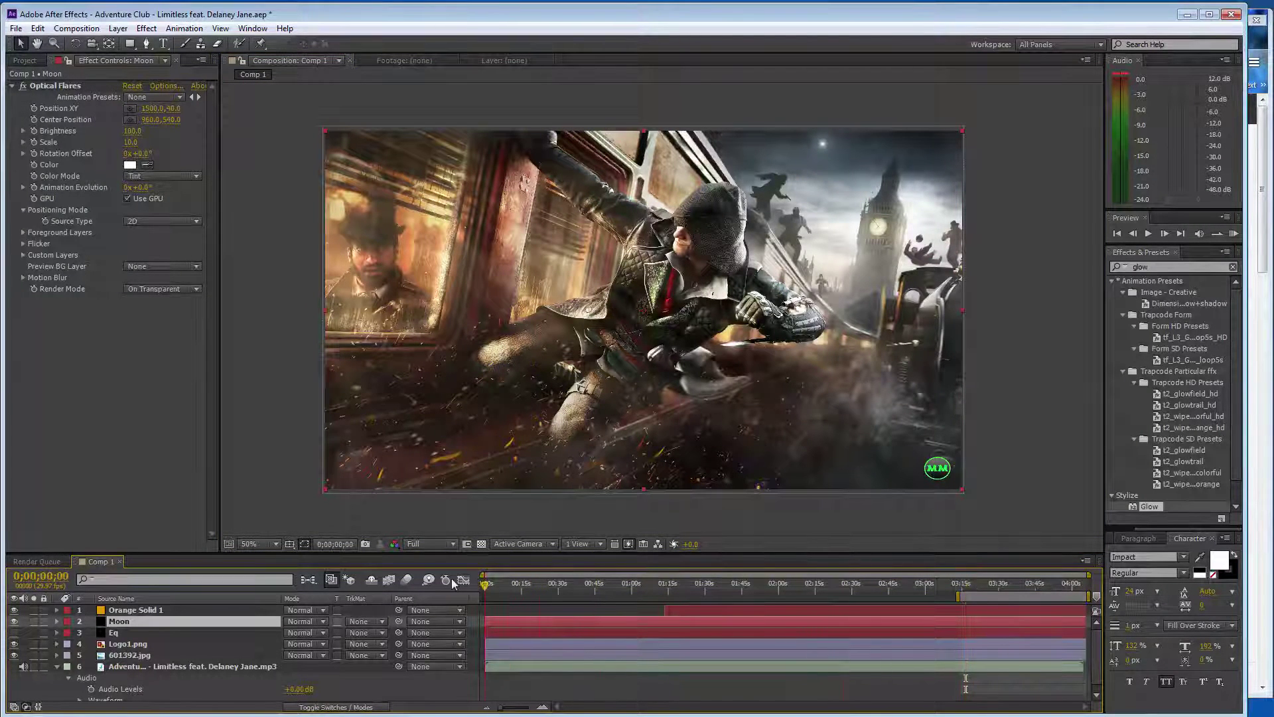
At about six seconds in, set the Optical Flares Scale to 200, then bring it down to 10.
click(55, 147)
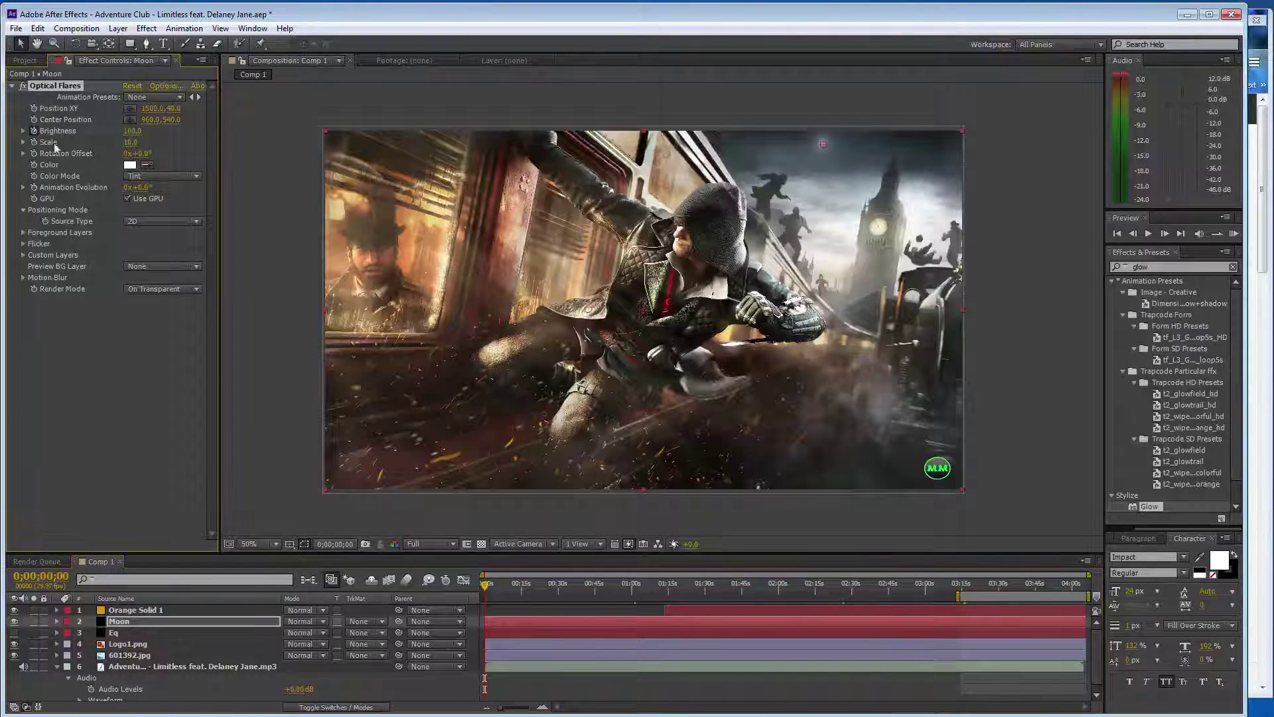
click(501, 582)
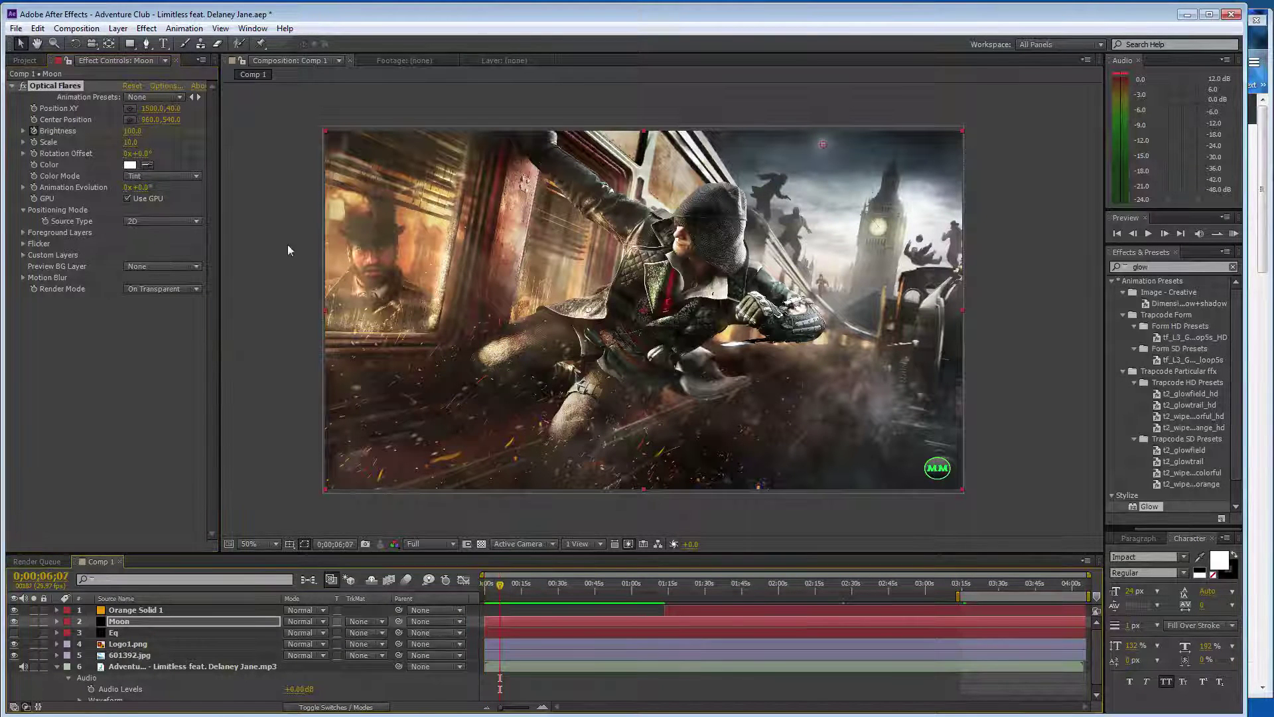
click(131, 142)
text(200)
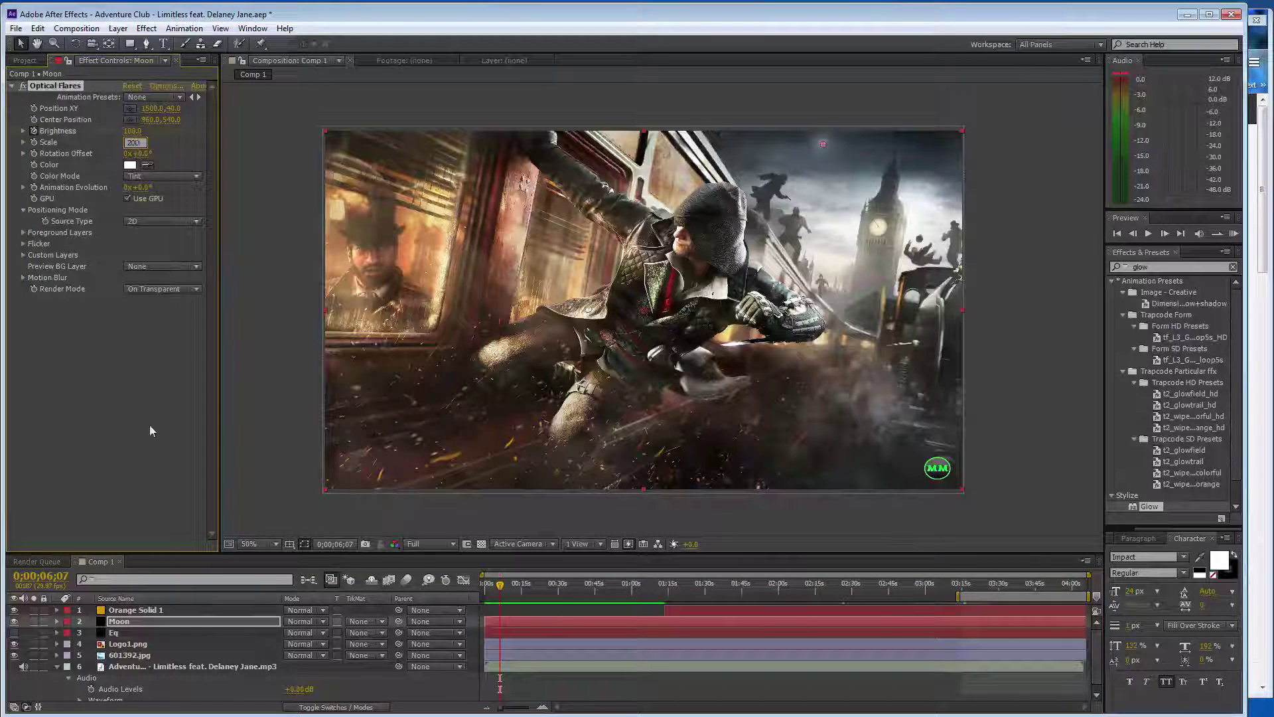
key(Return)
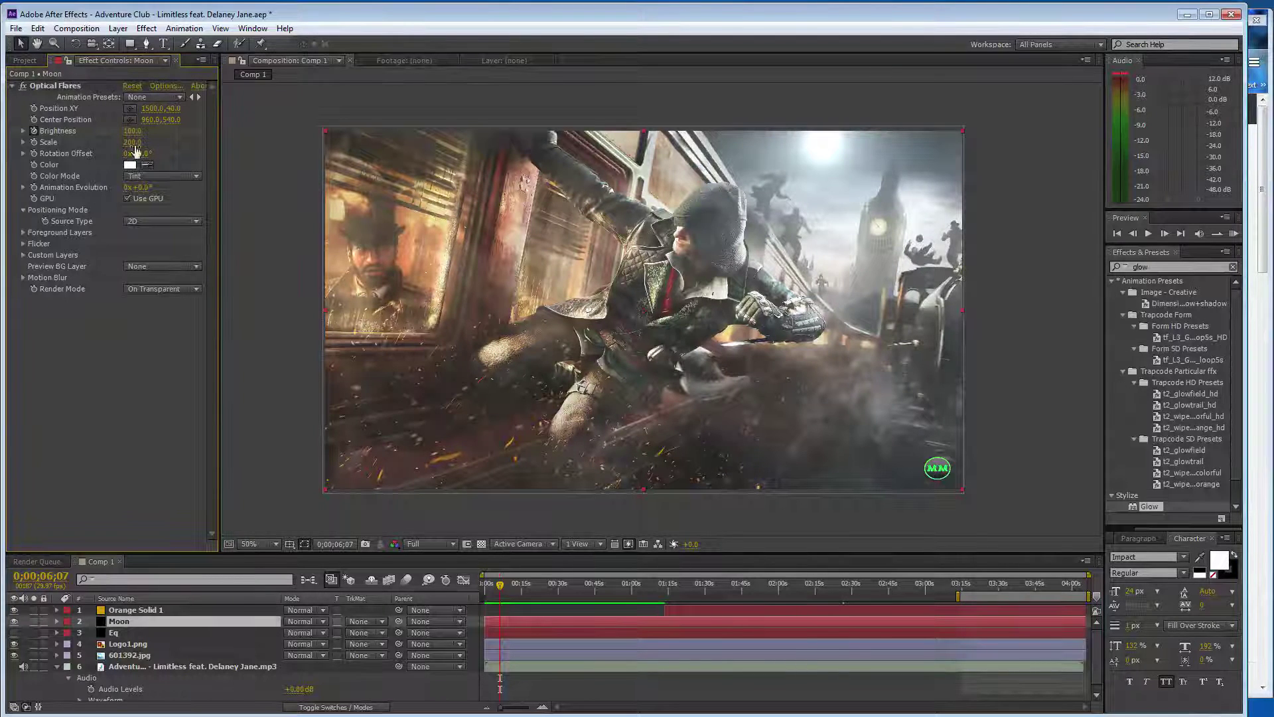
drag(132, 142, 136, 154)
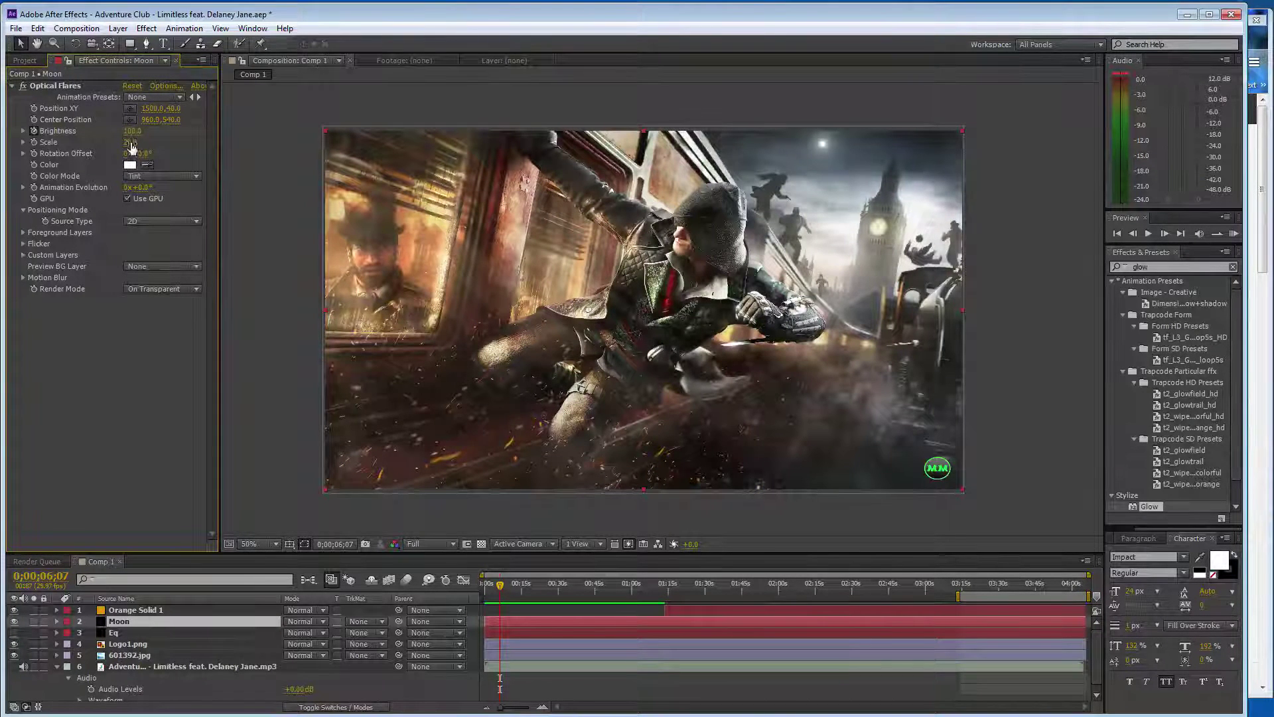
drag(131, 147, 126, 148)
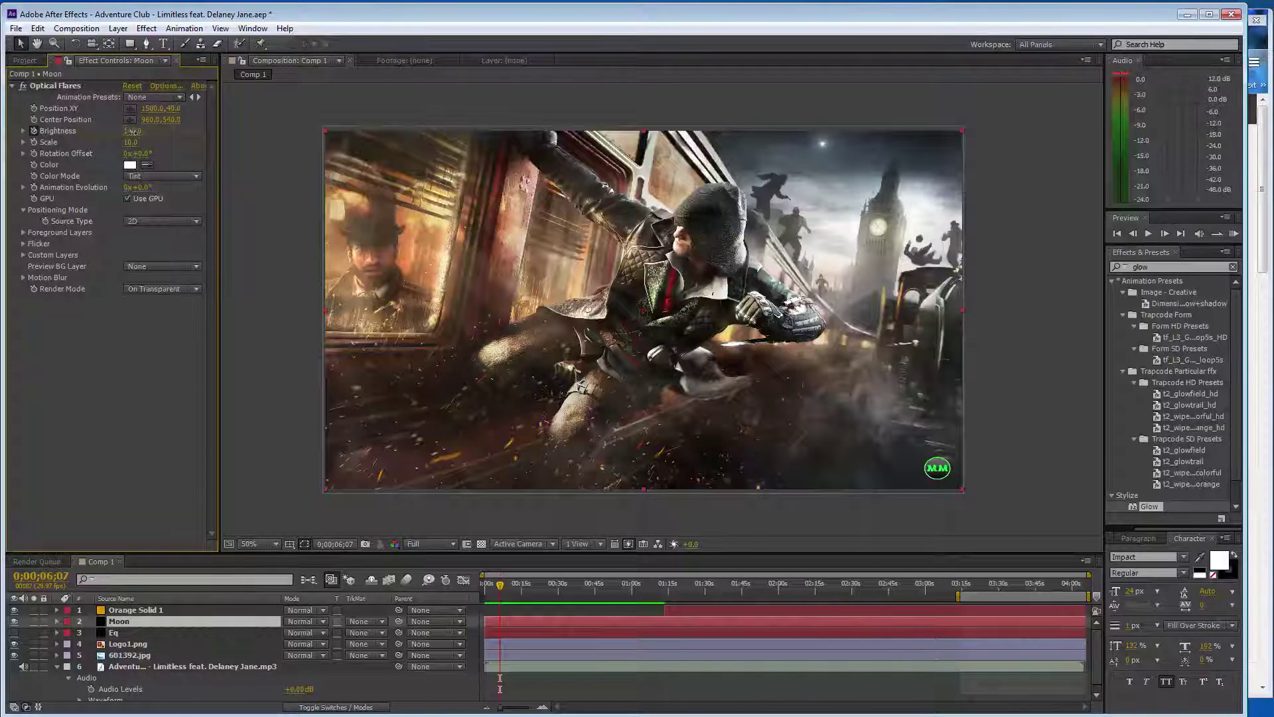
Keyframe flare Brightness at 200, then 100 at 16 seconds and 200 at 22 seconds, and save.
click(132, 131)
text(200)
key(Return)
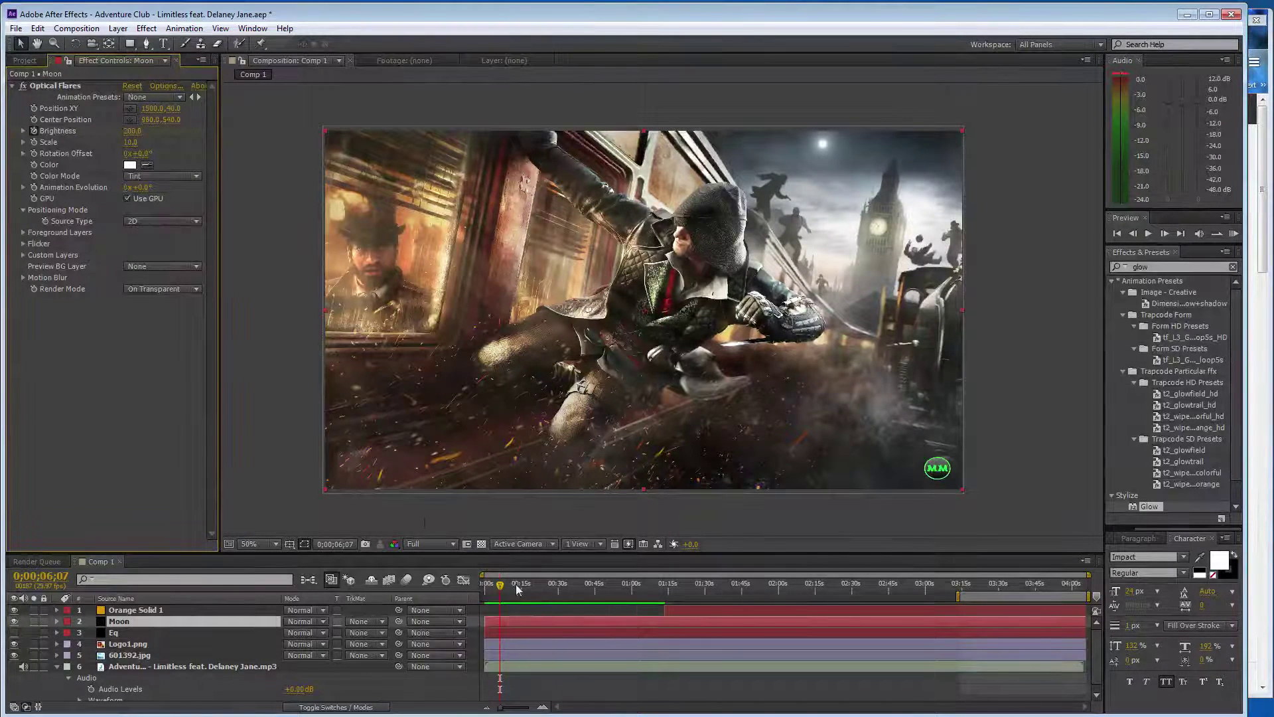
drag(517, 588, 524, 585)
click(132, 130)
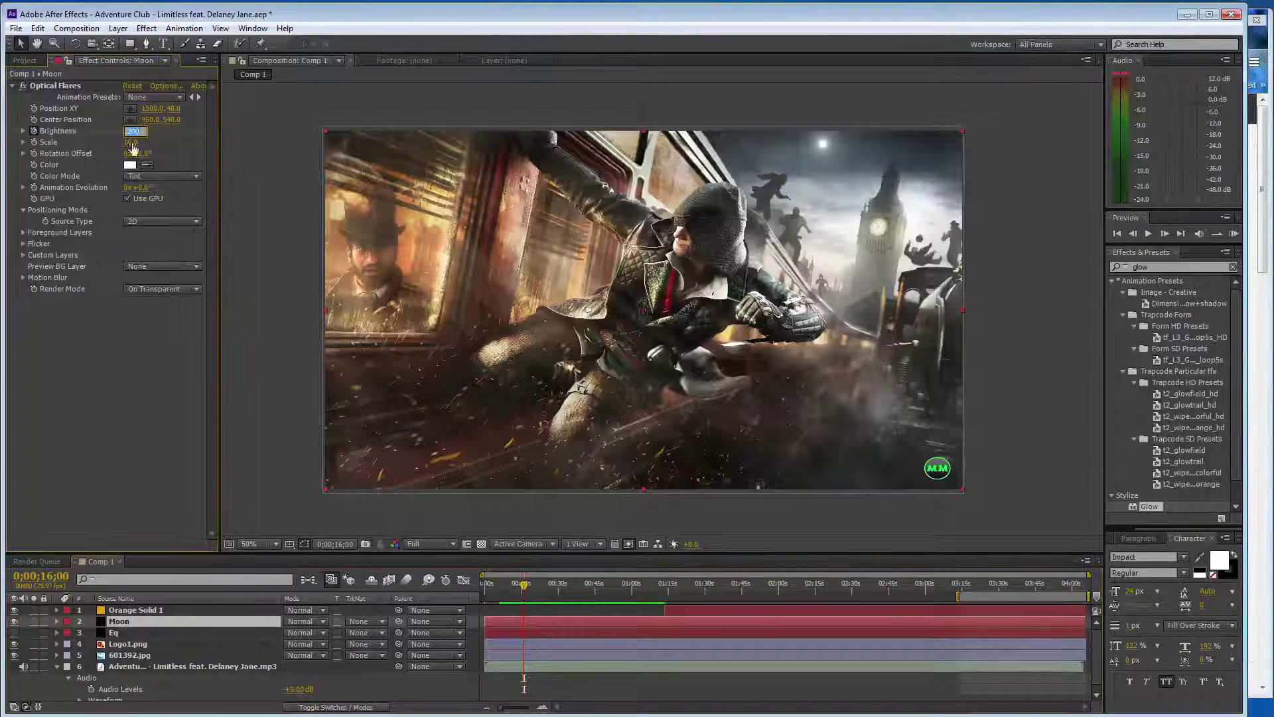
text(100)
key(Return)
click(541, 588)
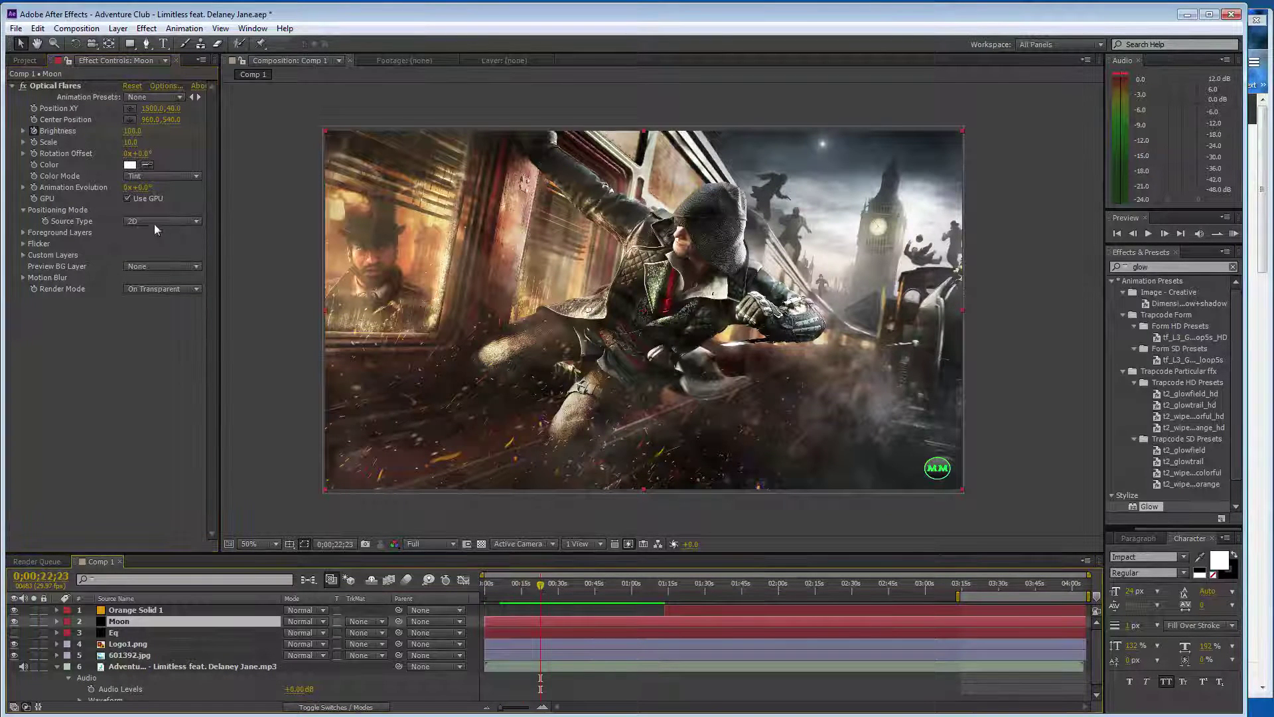
click(134, 131)
text(200)
key(Return)
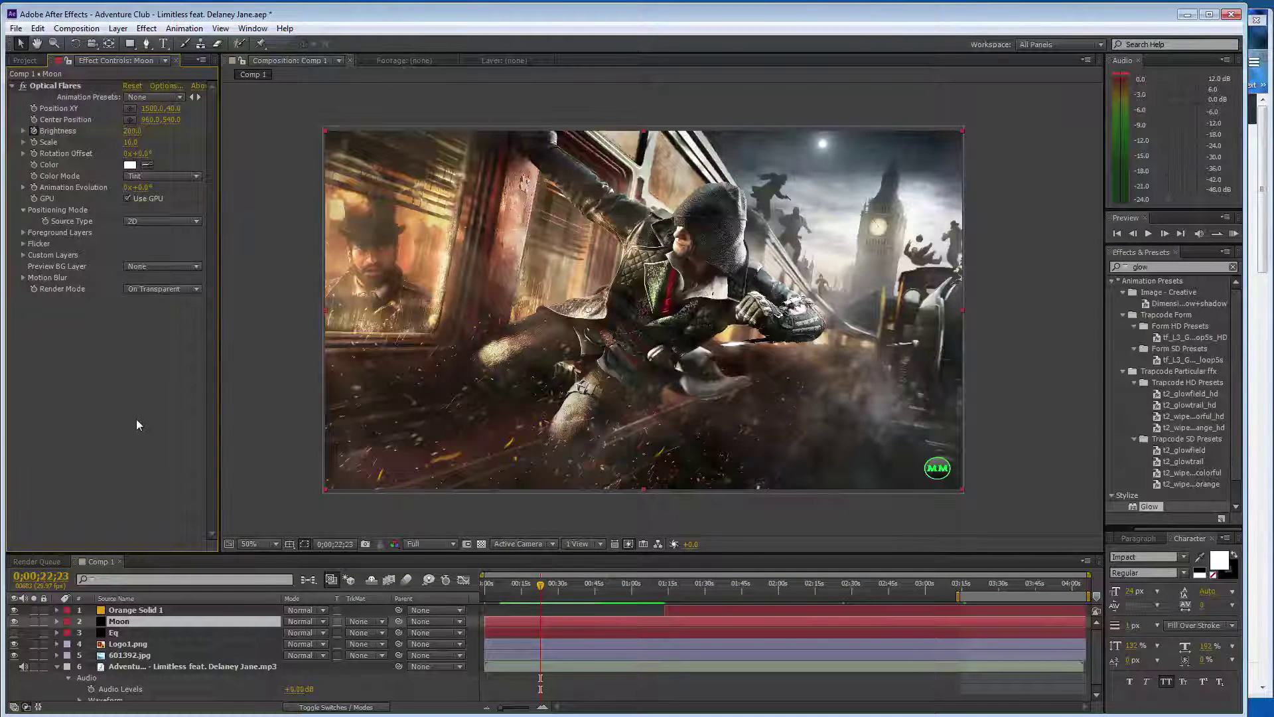
key(ctrl+s)
Lower flare Brightness to 100 at 30 and 45 seconds, undoing the change at 36 seconds.
click(560, 587)
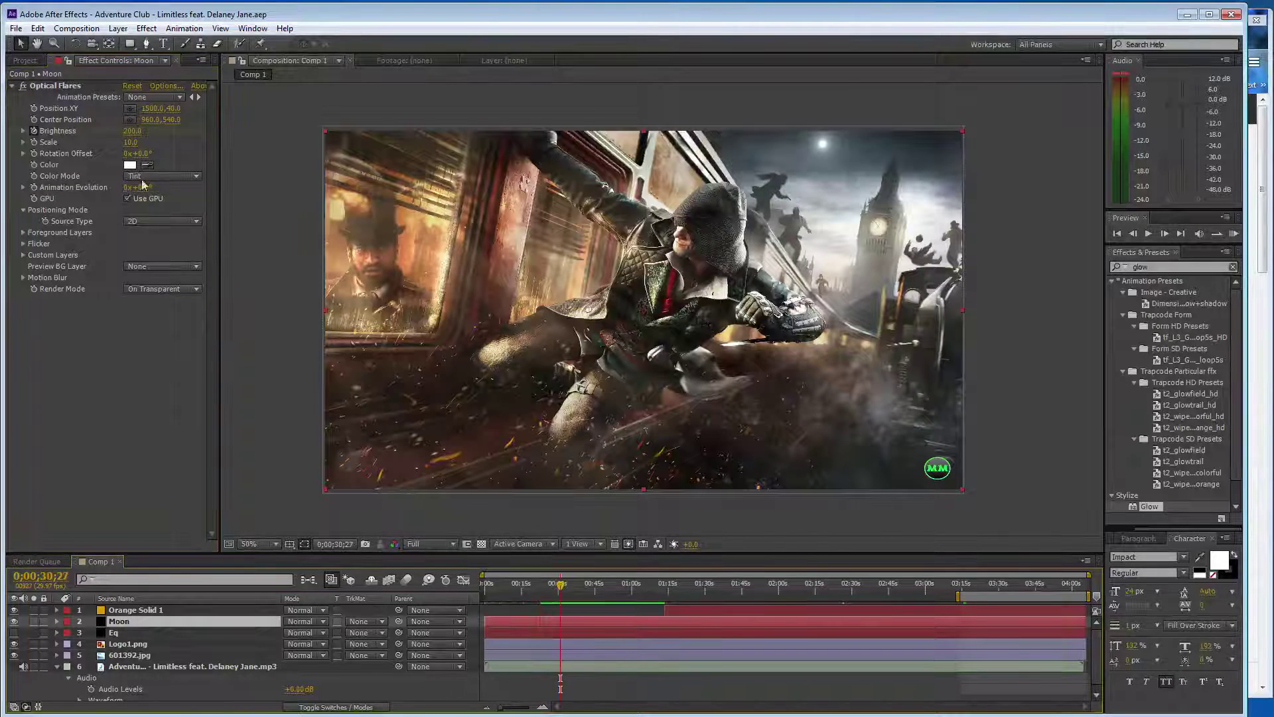
click(132, 130)
text(100)
key(Return)
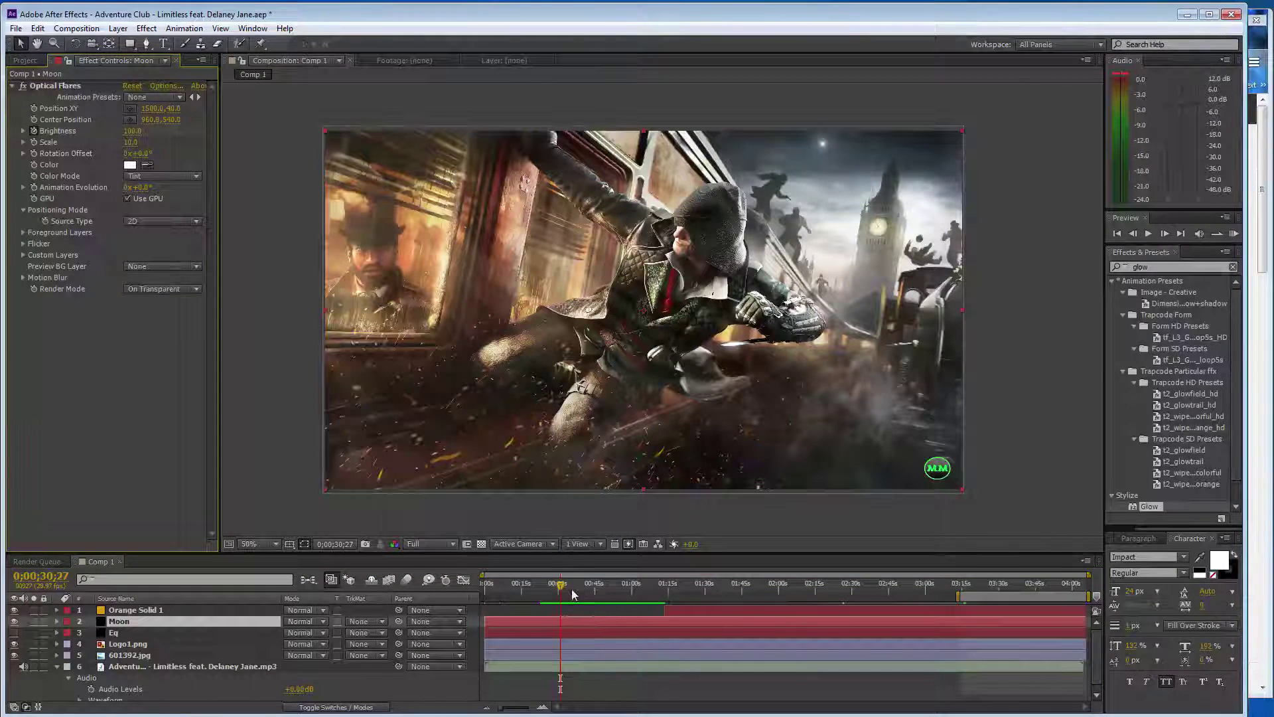
click(575, 587)
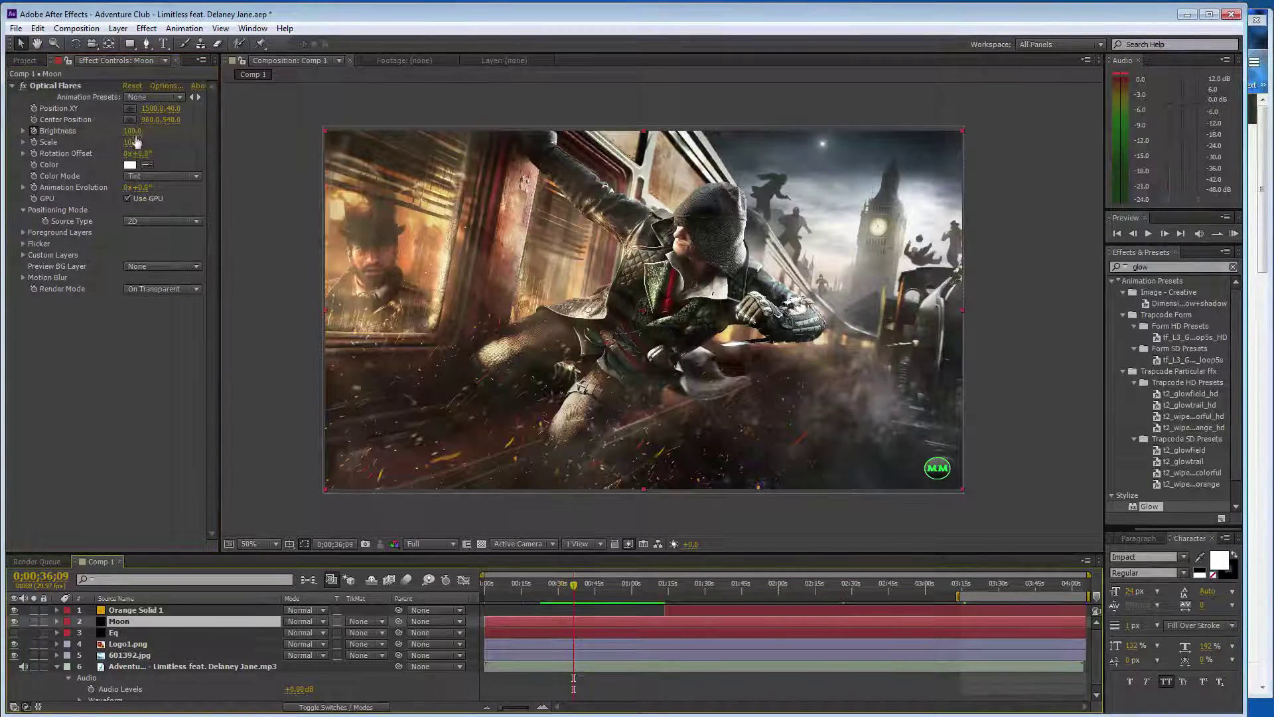
key(ctrl+z)
click(593, 586)
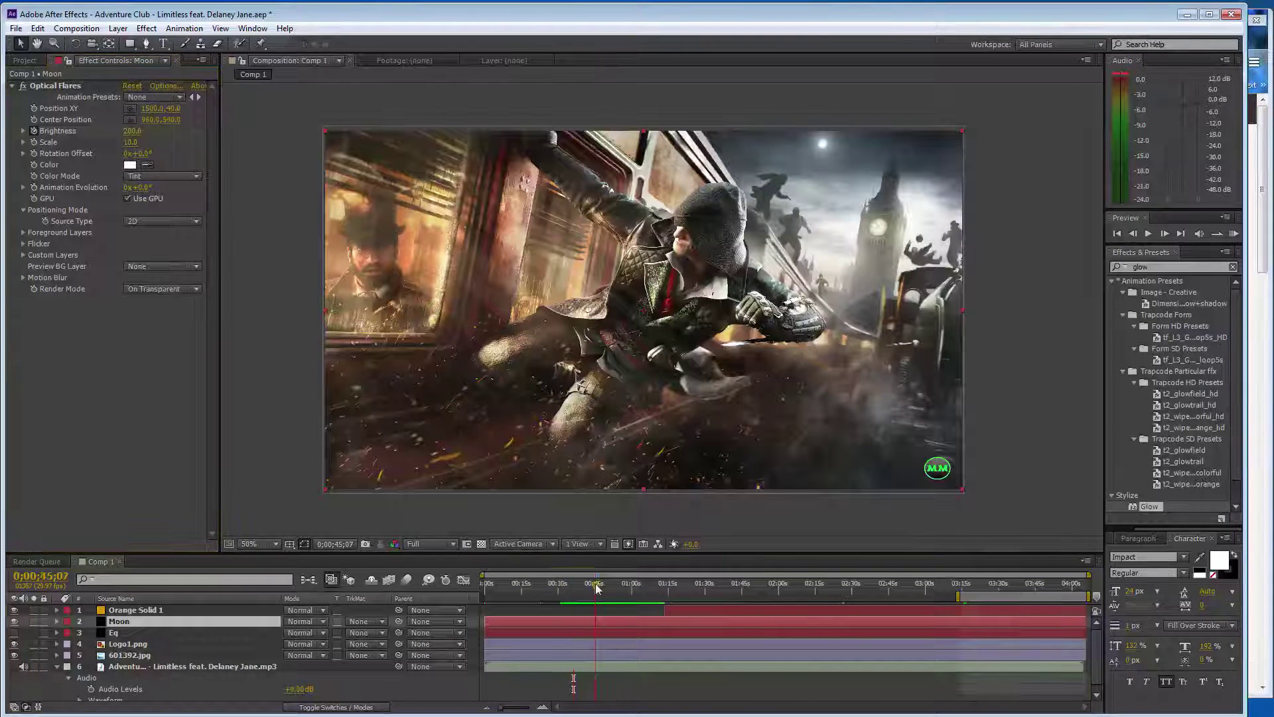
click(132, 131)
text(100)
key(Return)
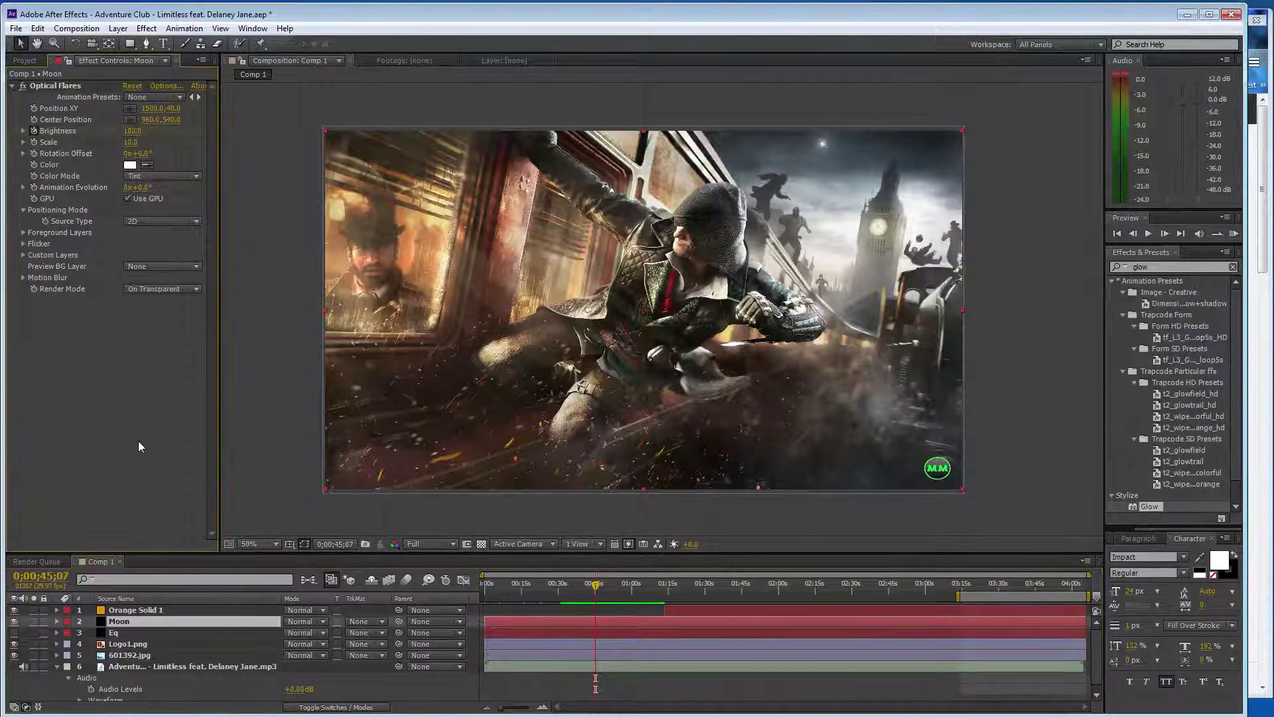
Undo and redo the Brightness 100 change between 53 seconds and 1:07.
click(615, 587)
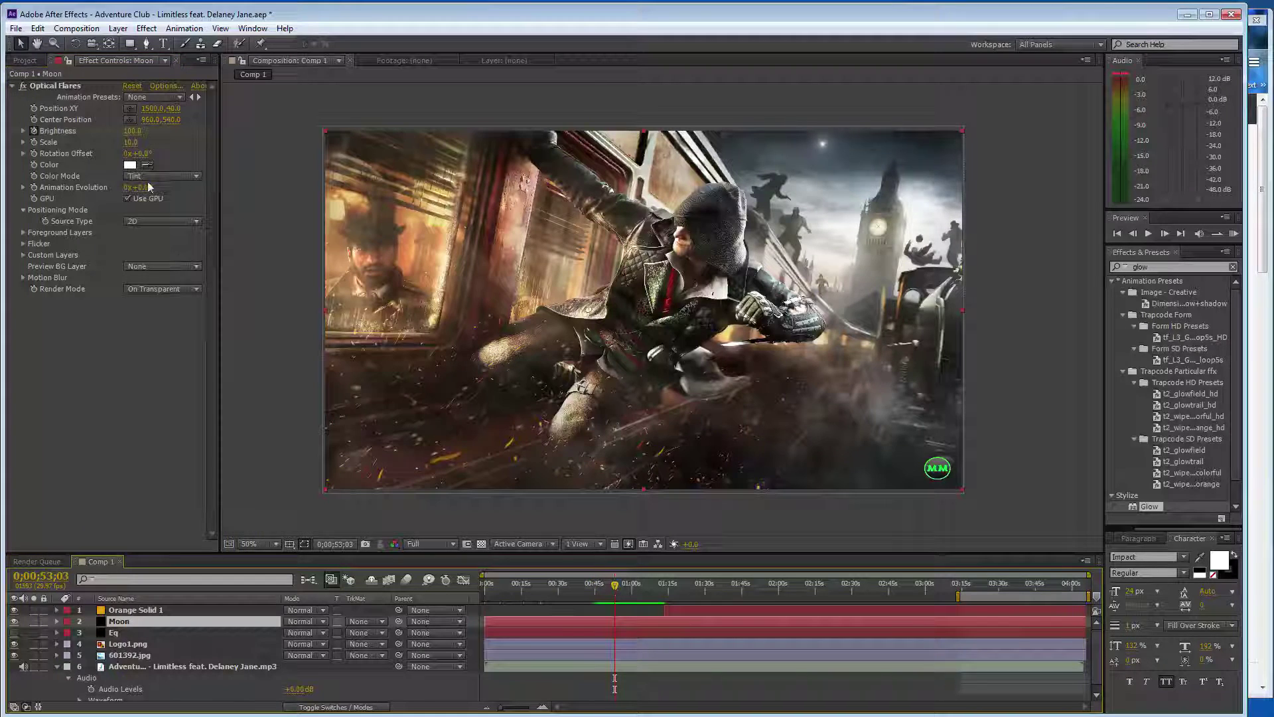
key(ctrl+z)
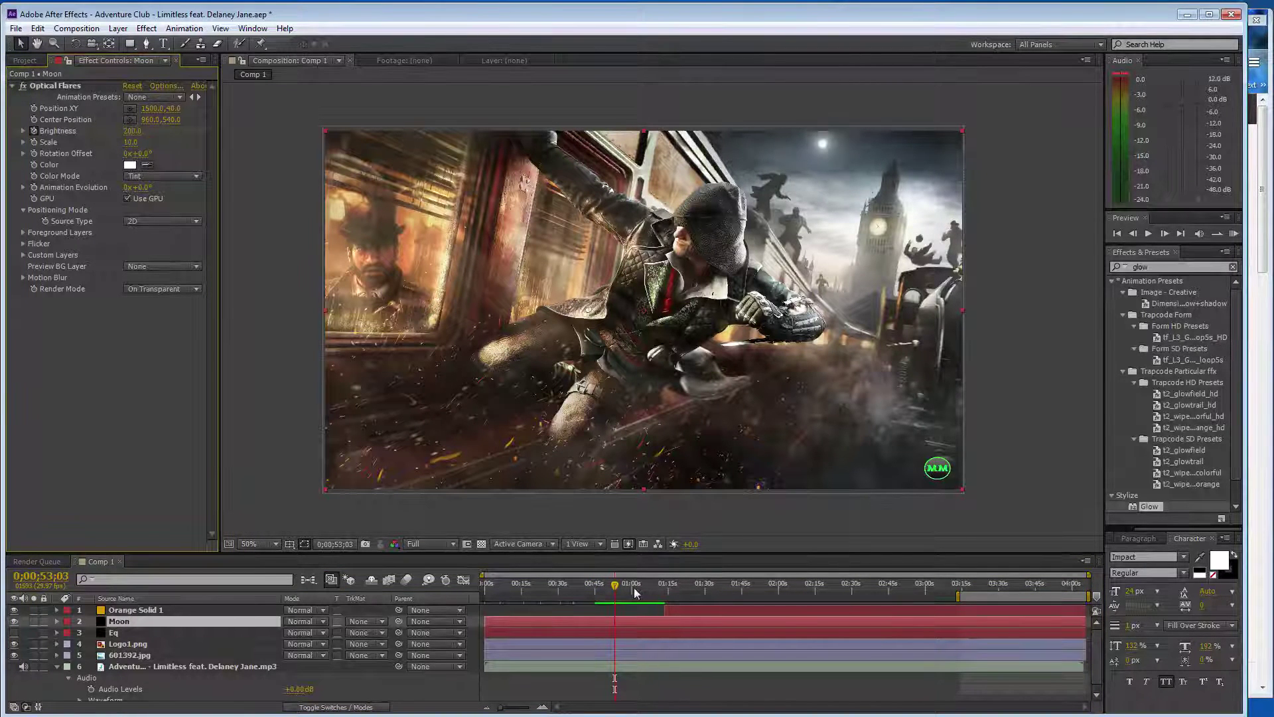
click(633, 590)
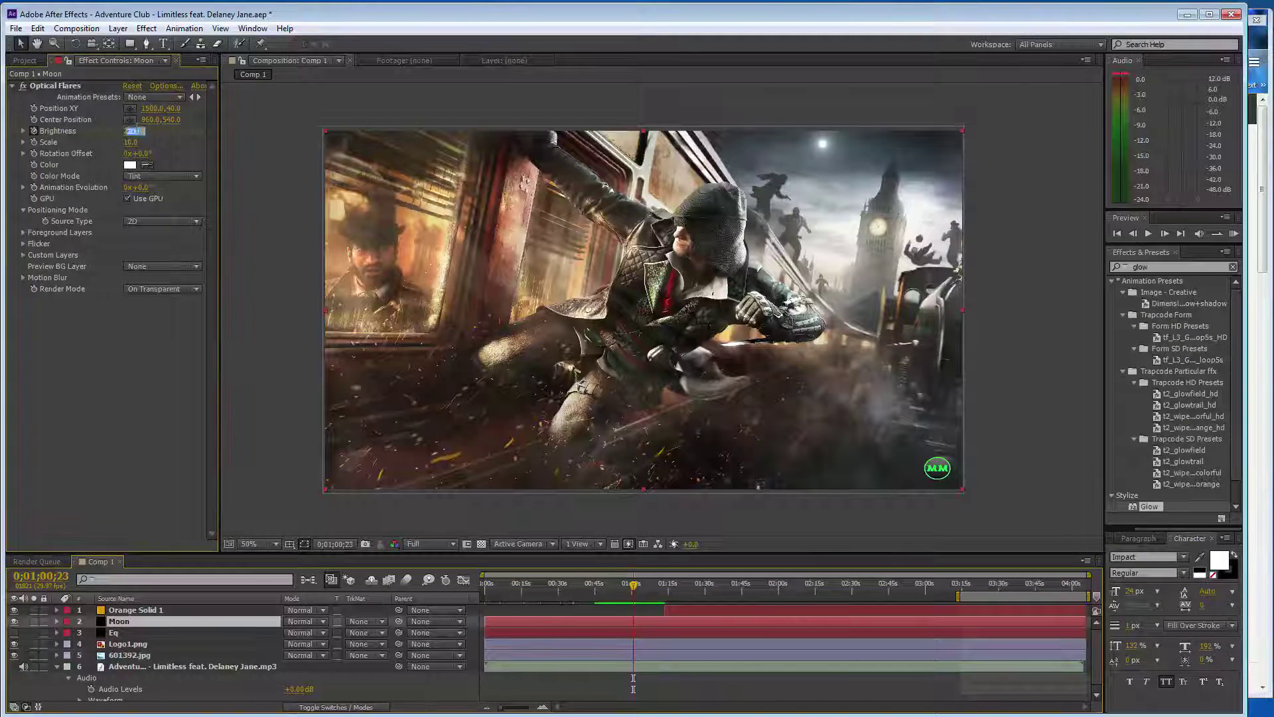
key(ctrl+shift+z)
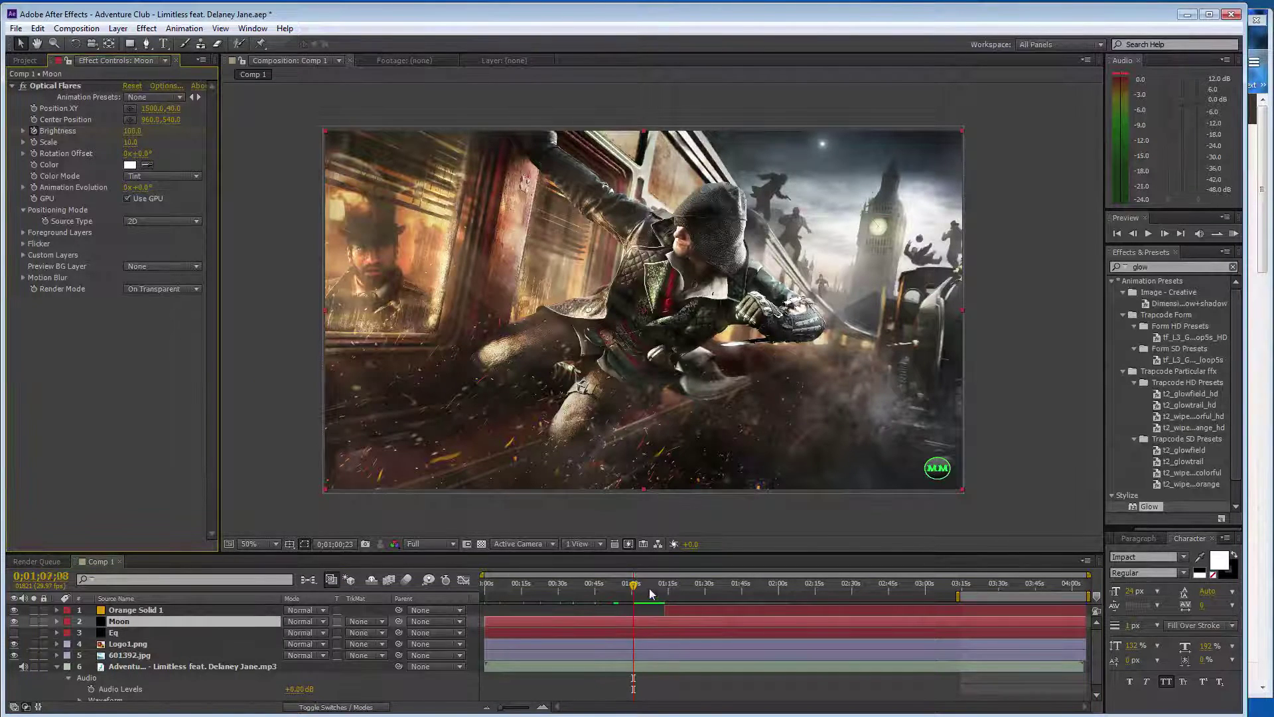
click(649, 590)
key(ctrl+z)
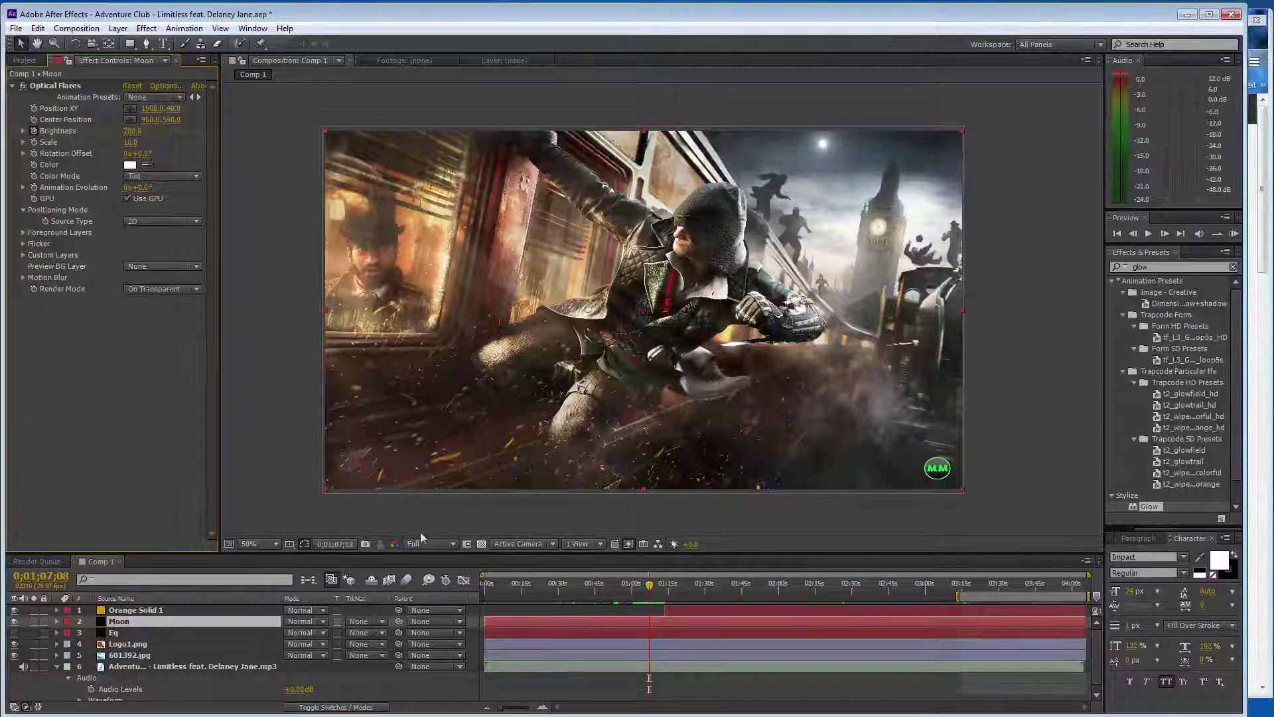
Key flare Brightness around 1:08–1:12 at 200, 100 and about 400, then check at 1:14.
click(663, 589)
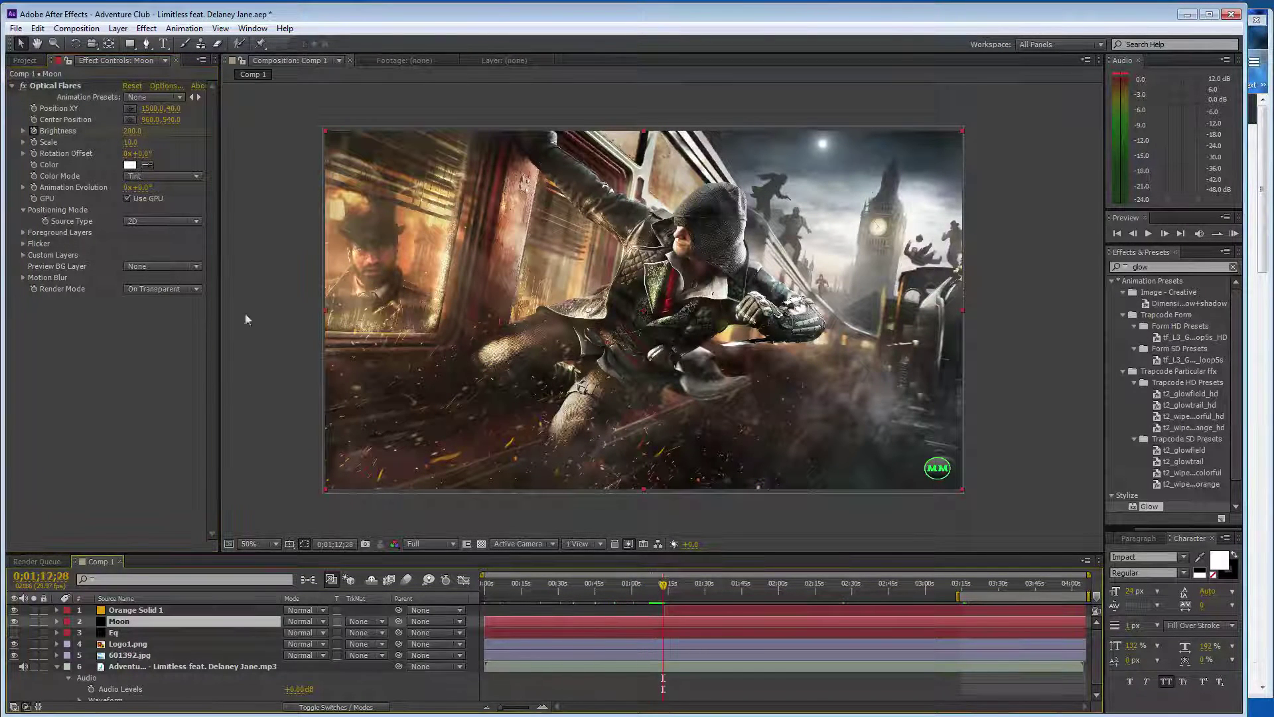
click(132, 131)
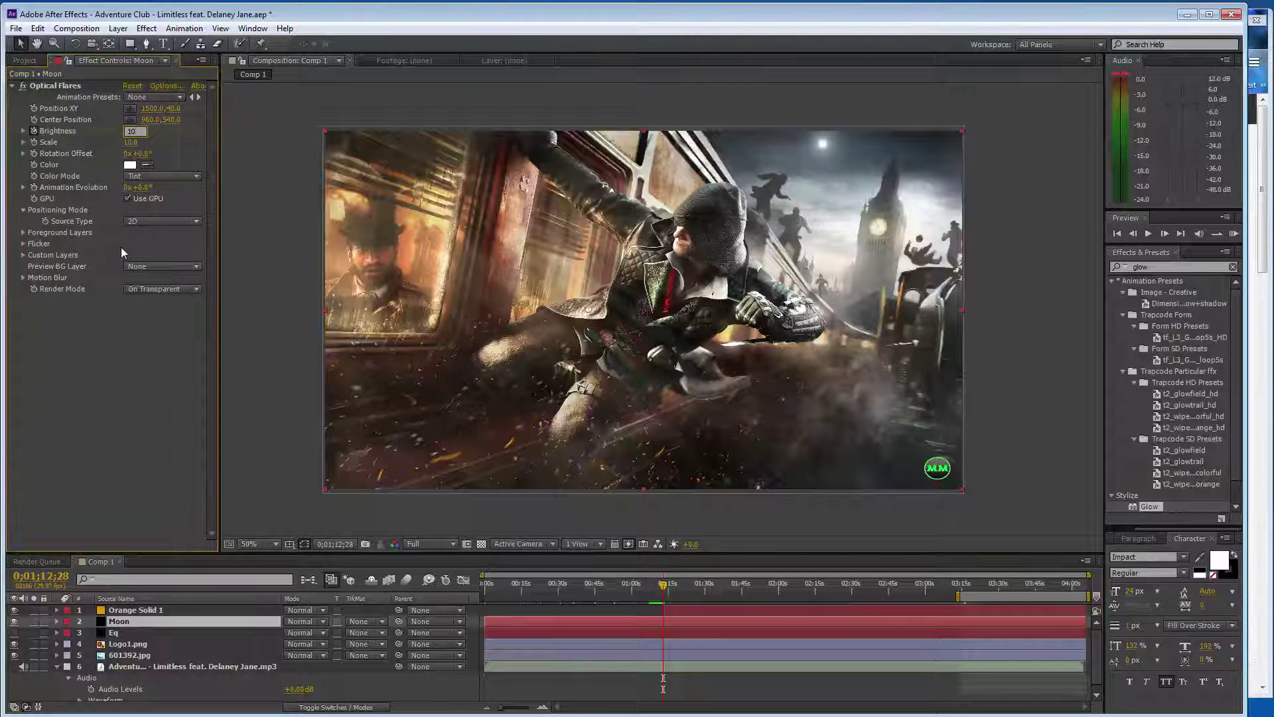
key(BackSpace)
drag(666, 582, 653, 584)
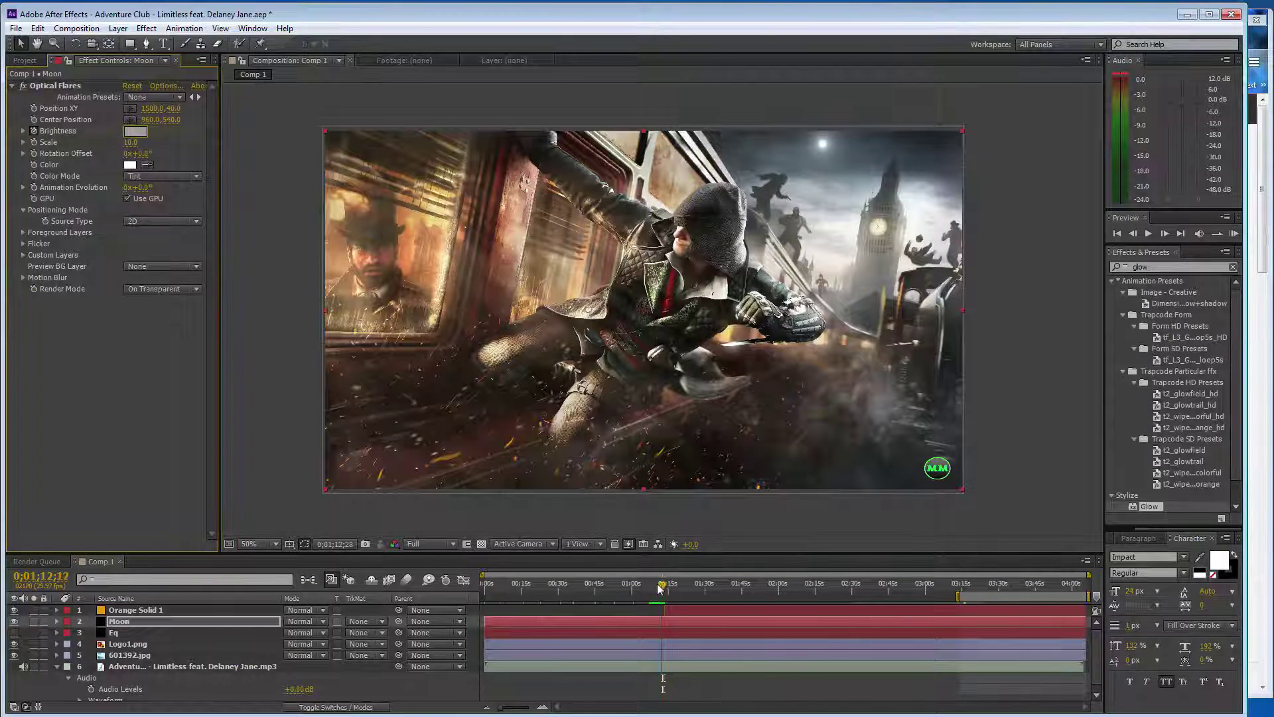
drag(132, 130, 133, 205)
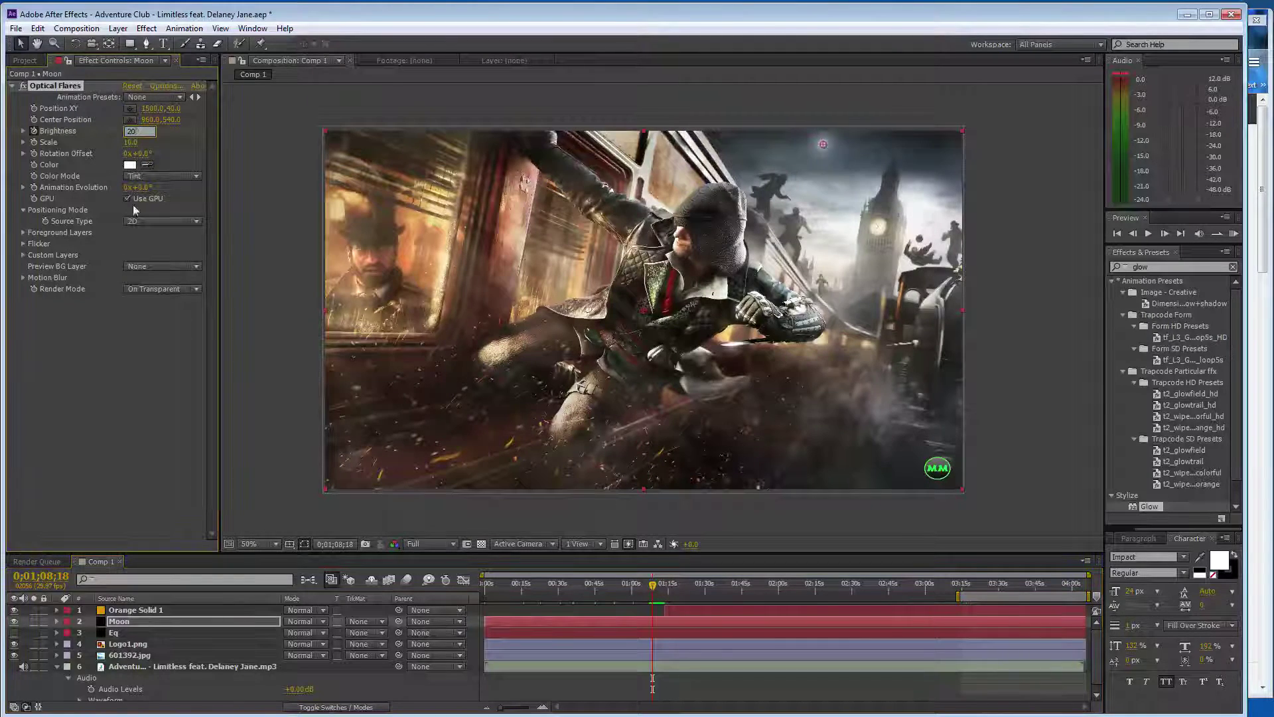
drag(653, 584, 661, 588)
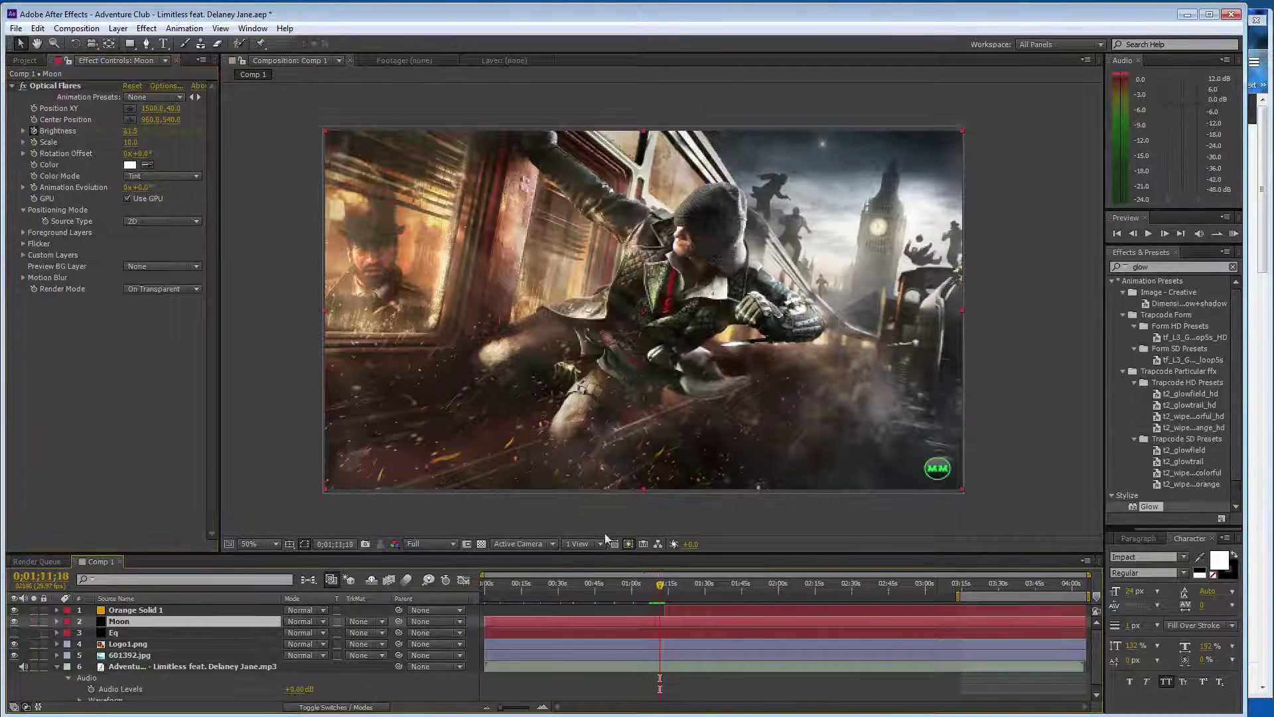
click(134, 130)
text(100)
key(Return)
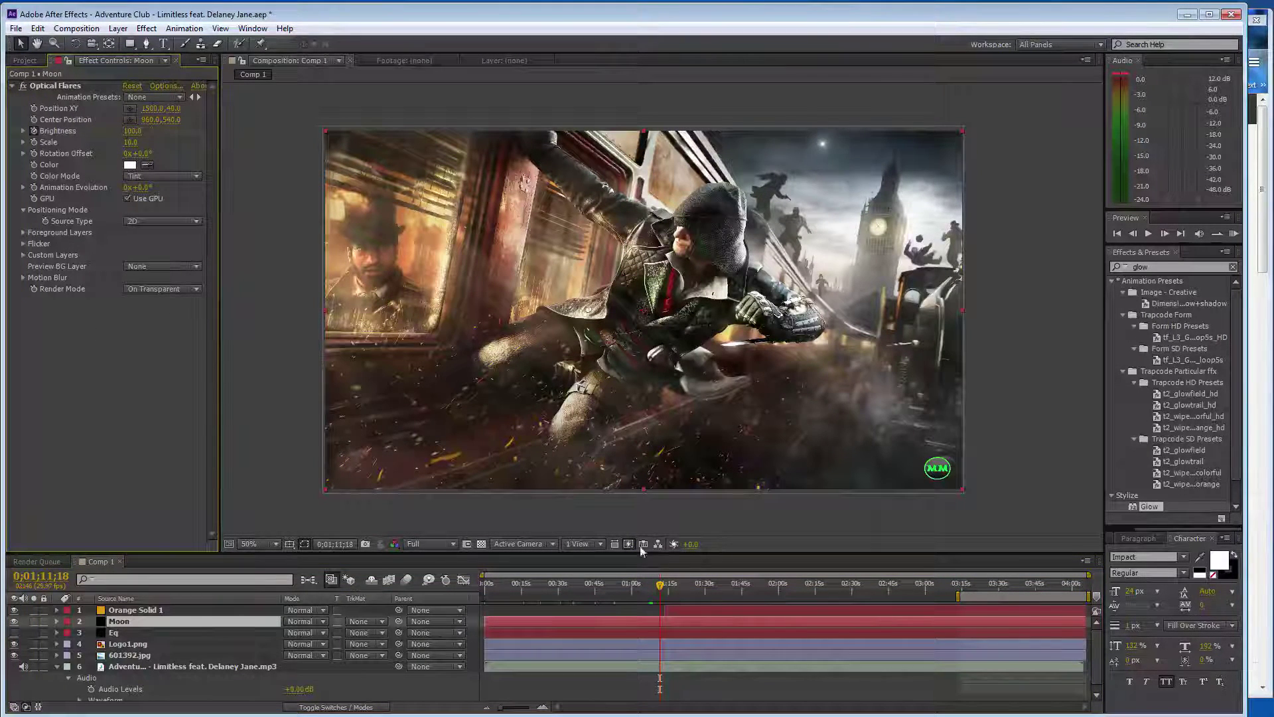
drag(660, 583, 662, 583)
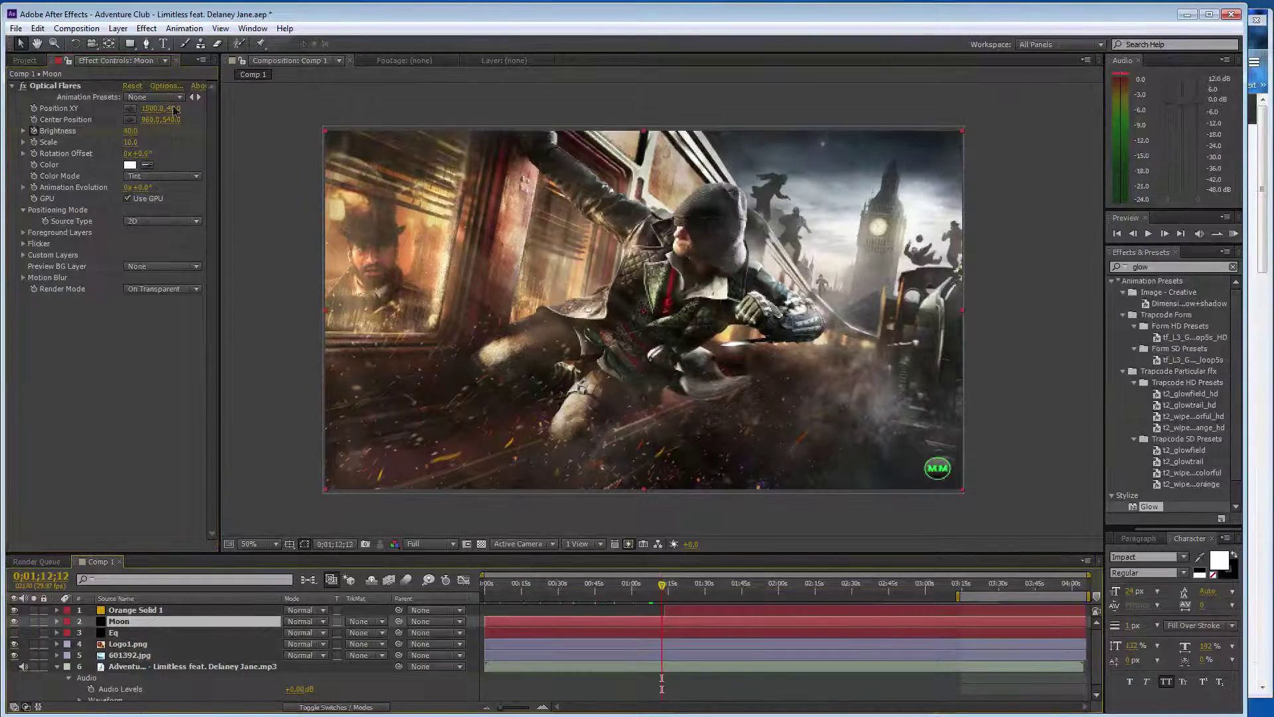
drag(132, 131, 126, 132)
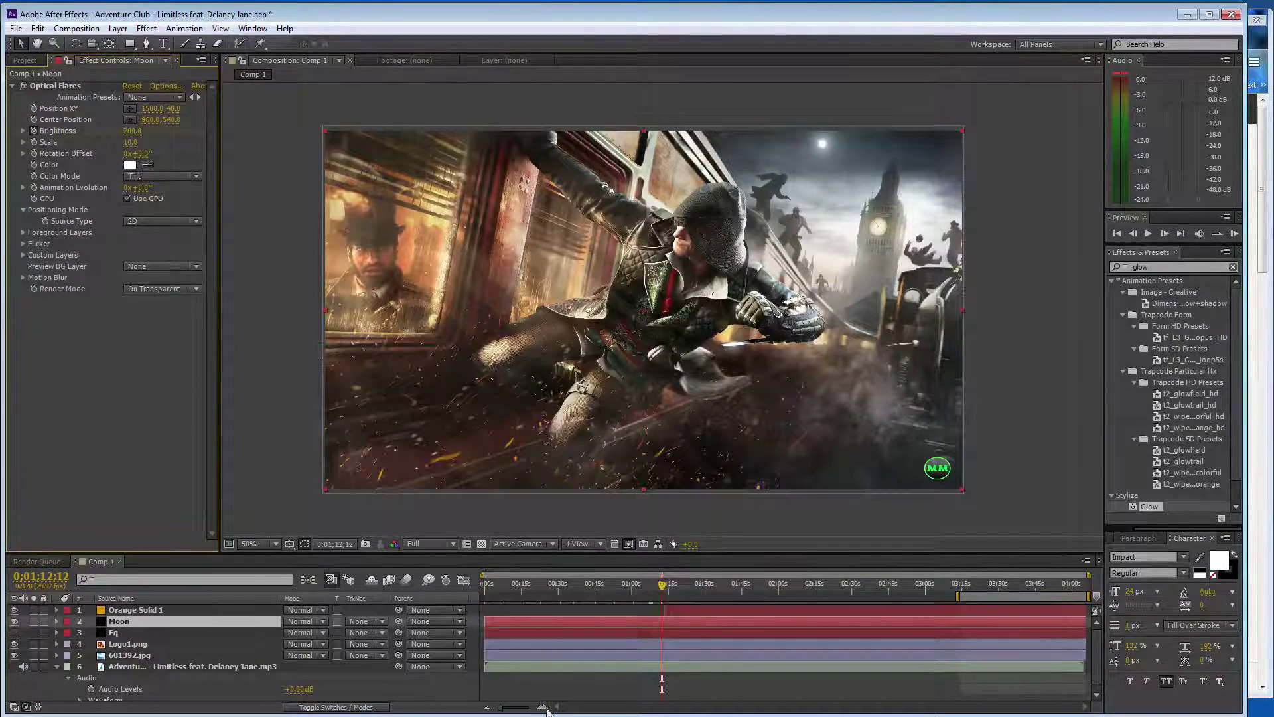
drag(665, 592, 669, 591)
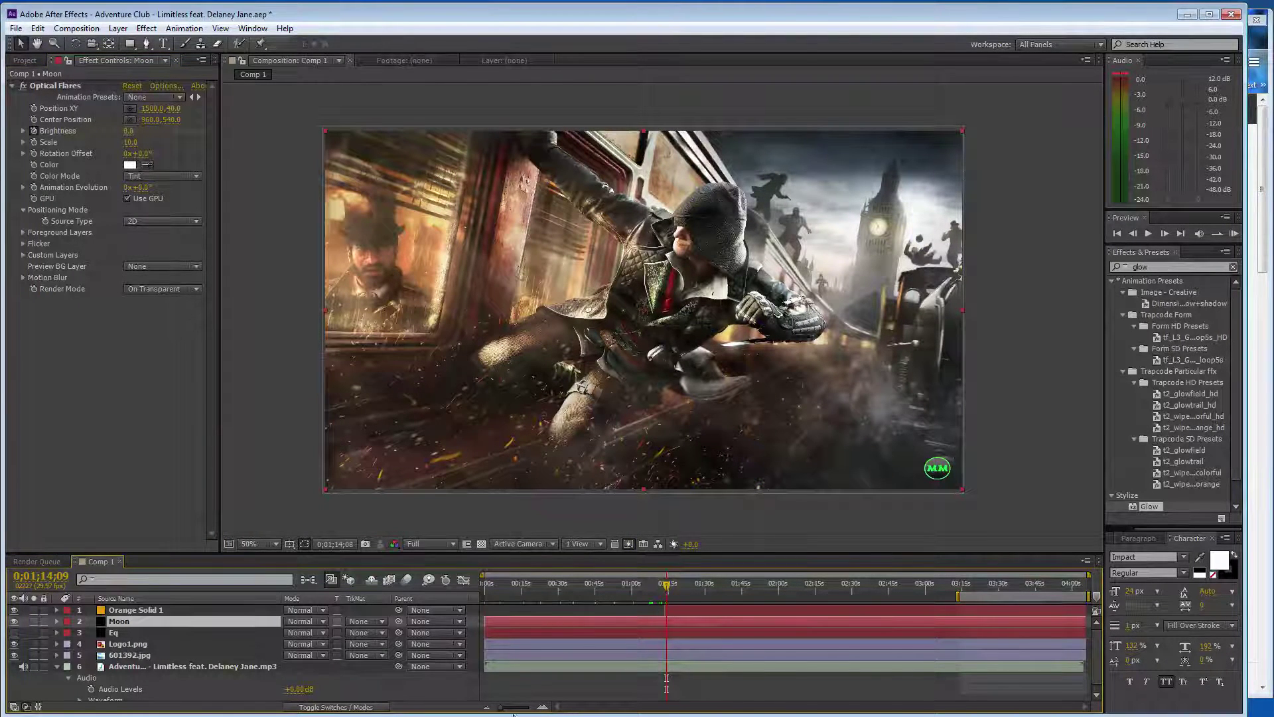
Zoom the timeline in around 1;13;15 and set flare Brightness to 100 there.
drag(513, 715, 545, 709)
click(663, 587)
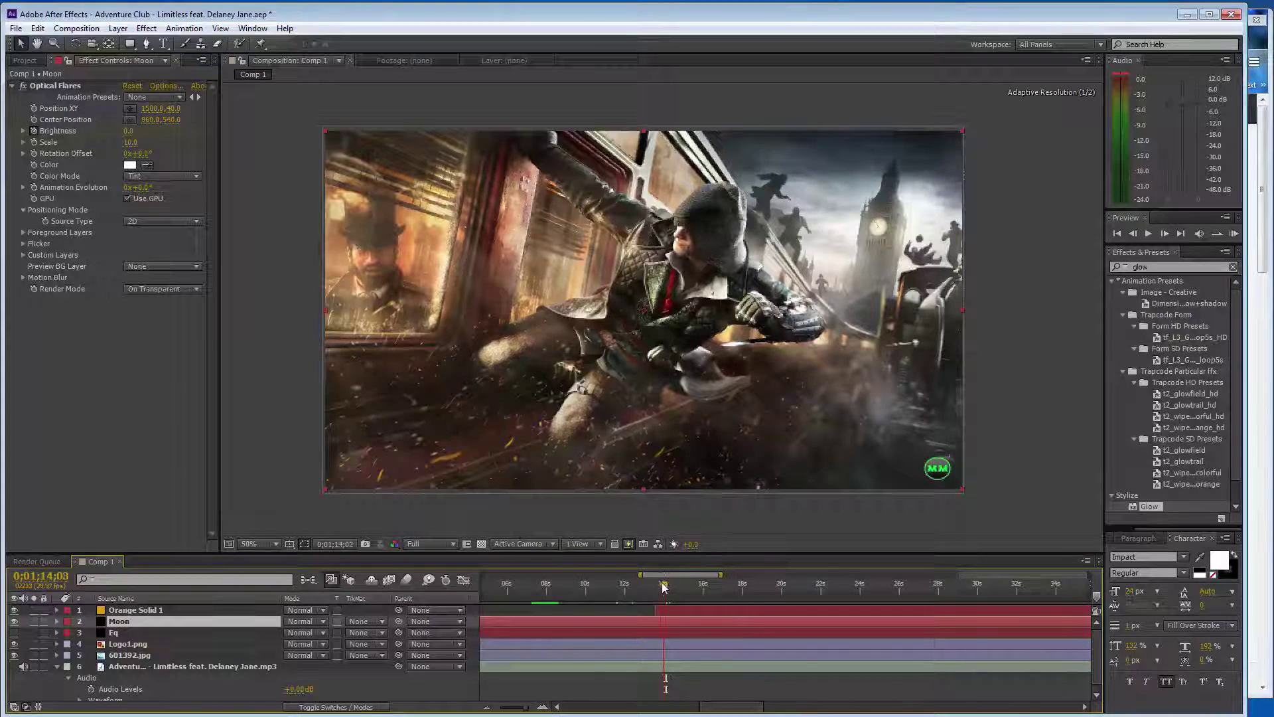
drag(663, 586, 659, 590)
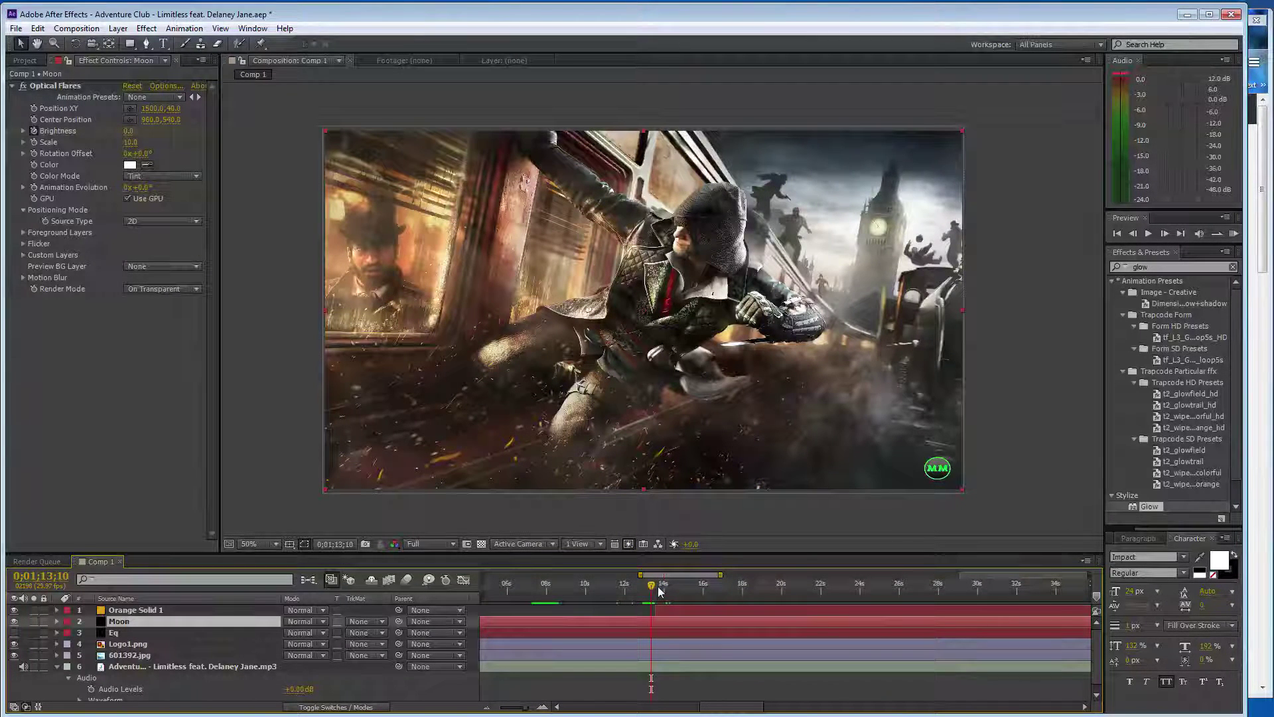
key(Page_Down)
key(Page_Down)
key(Page_Down)
key(Page_Up)
key(Page_Up)
key(Page_Up)
key(Page_Up)
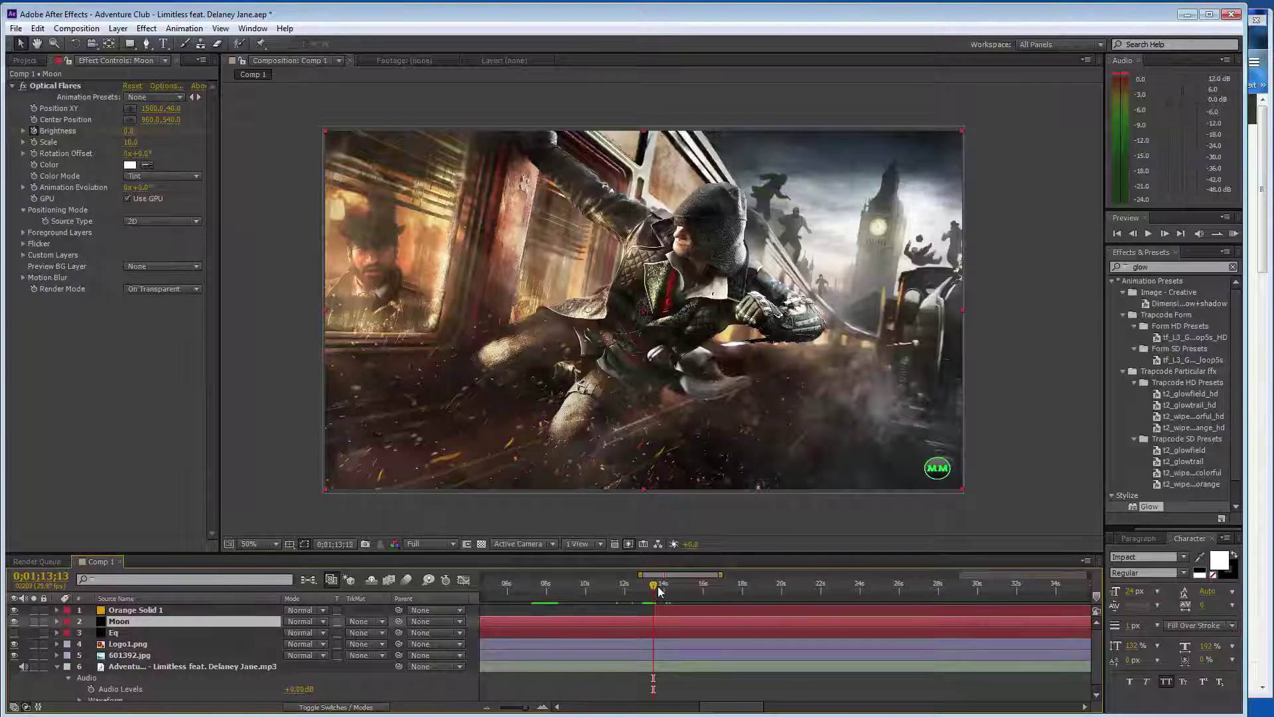
key(Page_Up)
key(Page_Up)
key(Page_Up)
key(Page_Up)
key(Page_Up)
key(Page_Up)
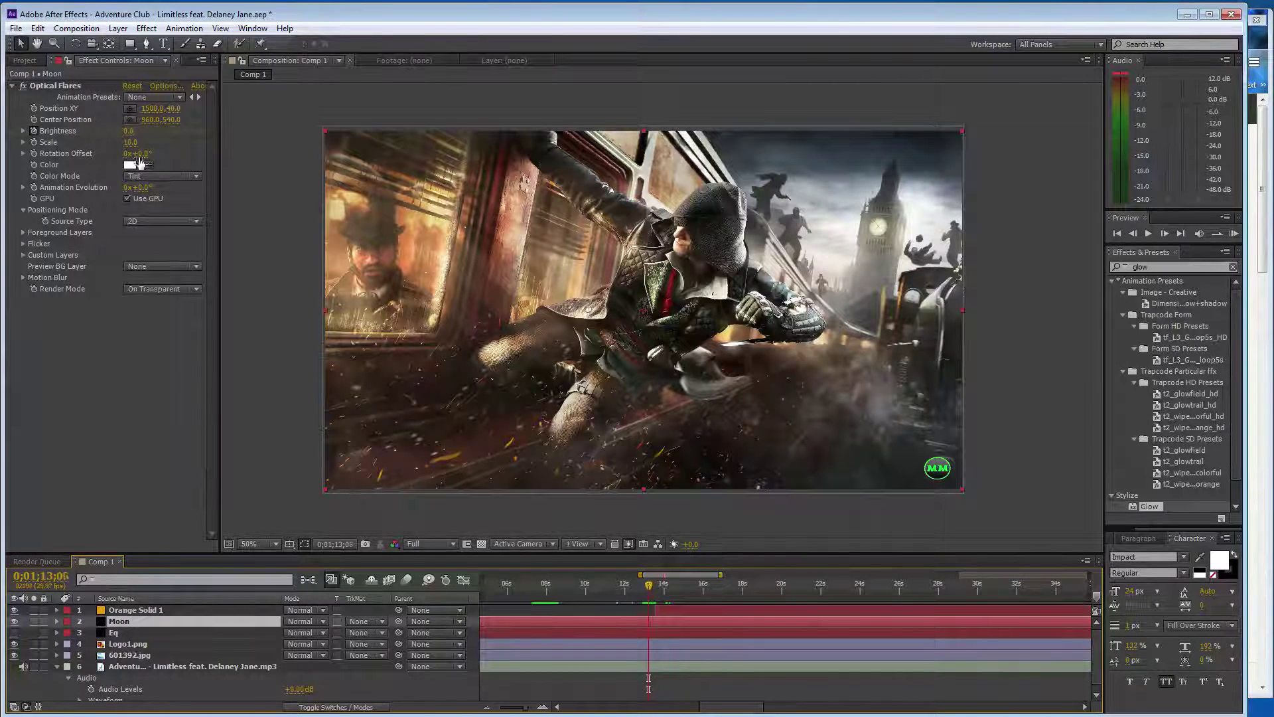
click(132, 131)
text(100)
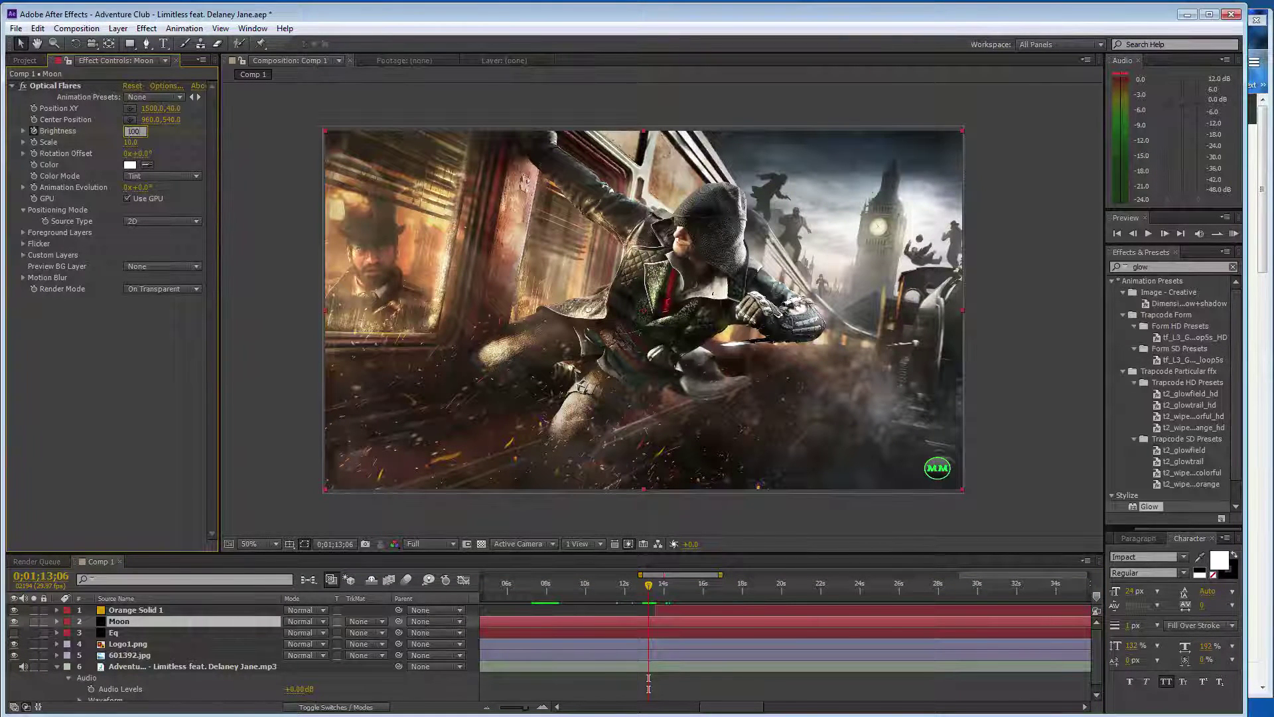
click(157, 457)
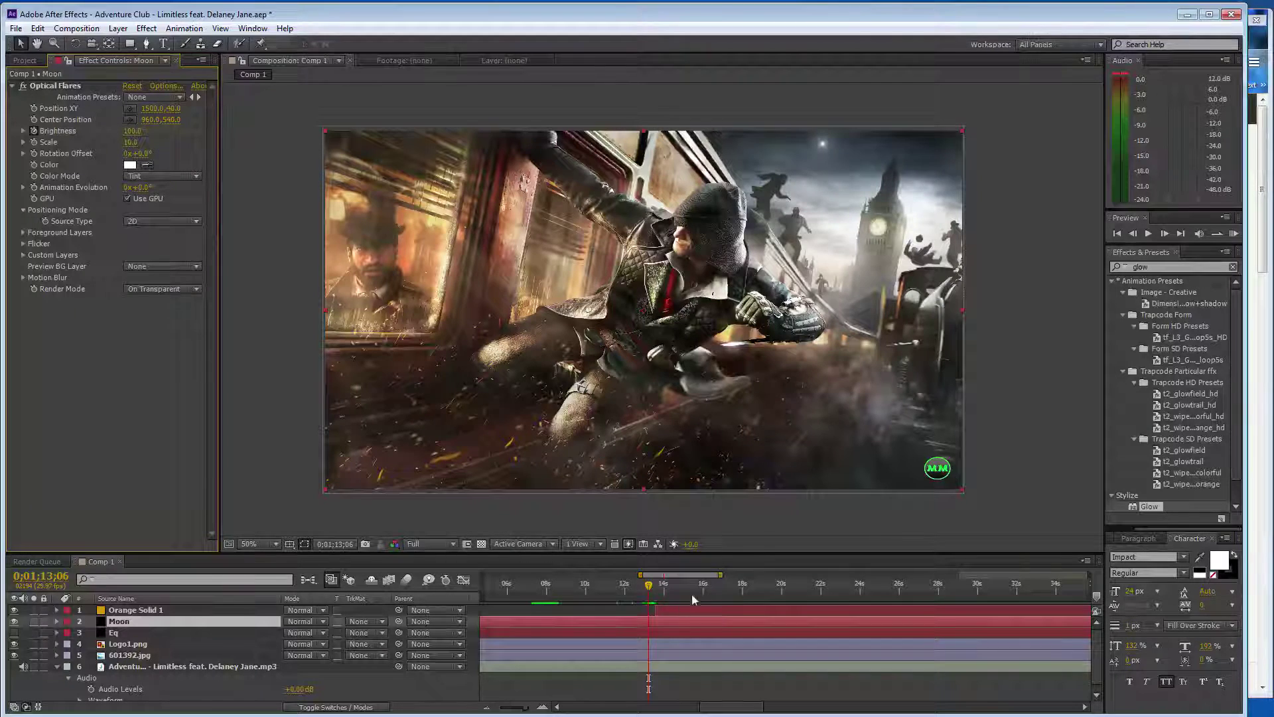
Hold flare Brightness at 100 on consecutive frames starting from 1;12;17.
mouse_move(648, 590)
mouse_down()
mouse_move(637, 592)
mouse_move(655, 587)
mouse_up()
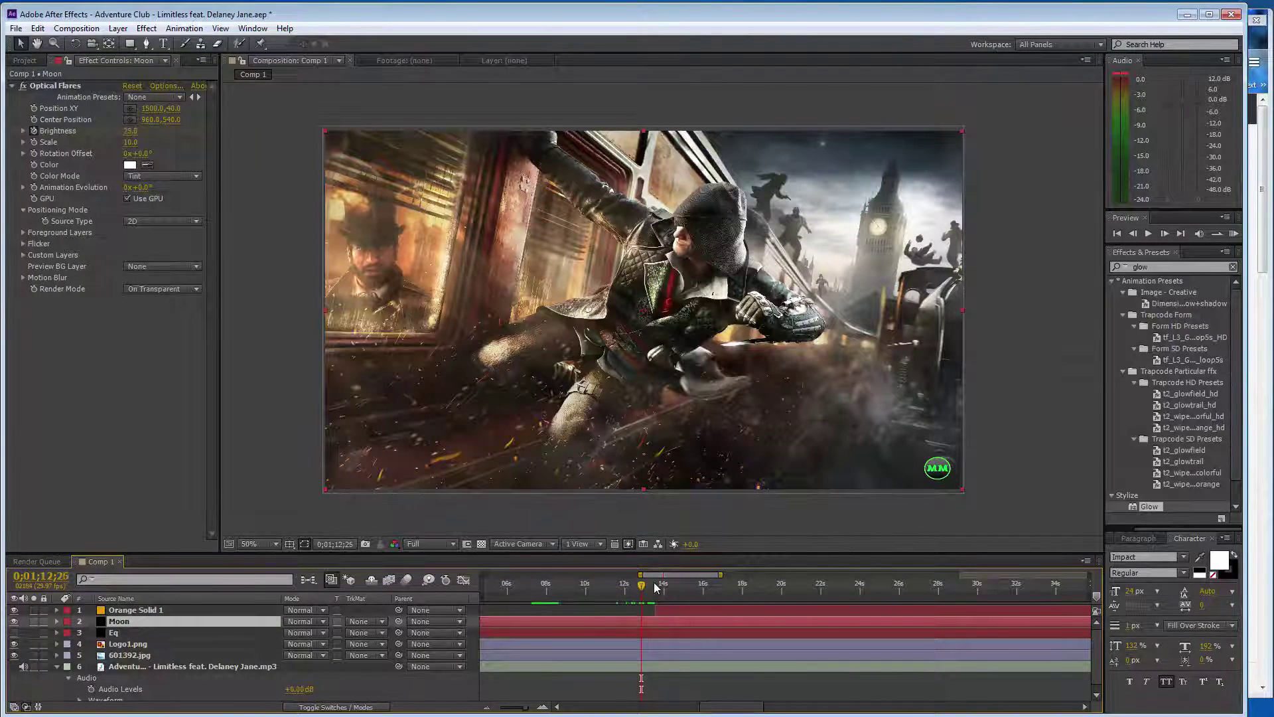
key(Page_Up)
key(Page_Up)
key(Page_Up)
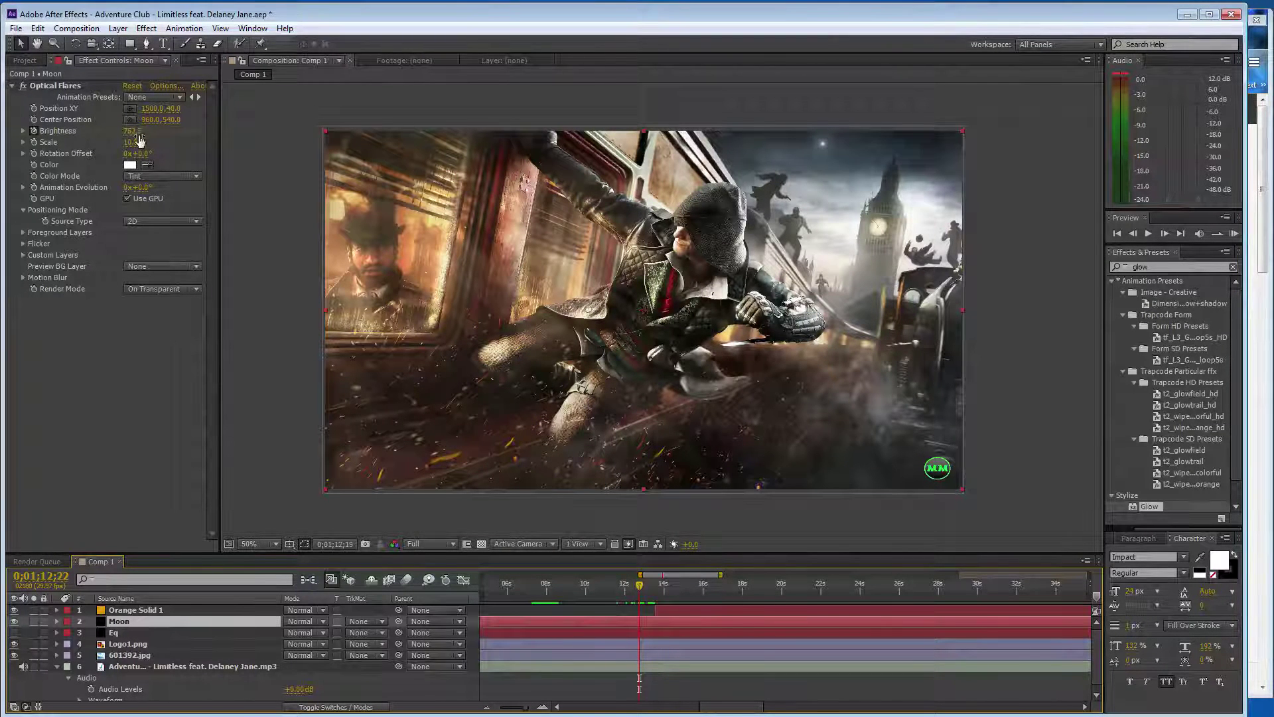
key(Page_Up)
key(Page_Up)
key(Page_Up)
key(Page_Up)
key(Page_Up)
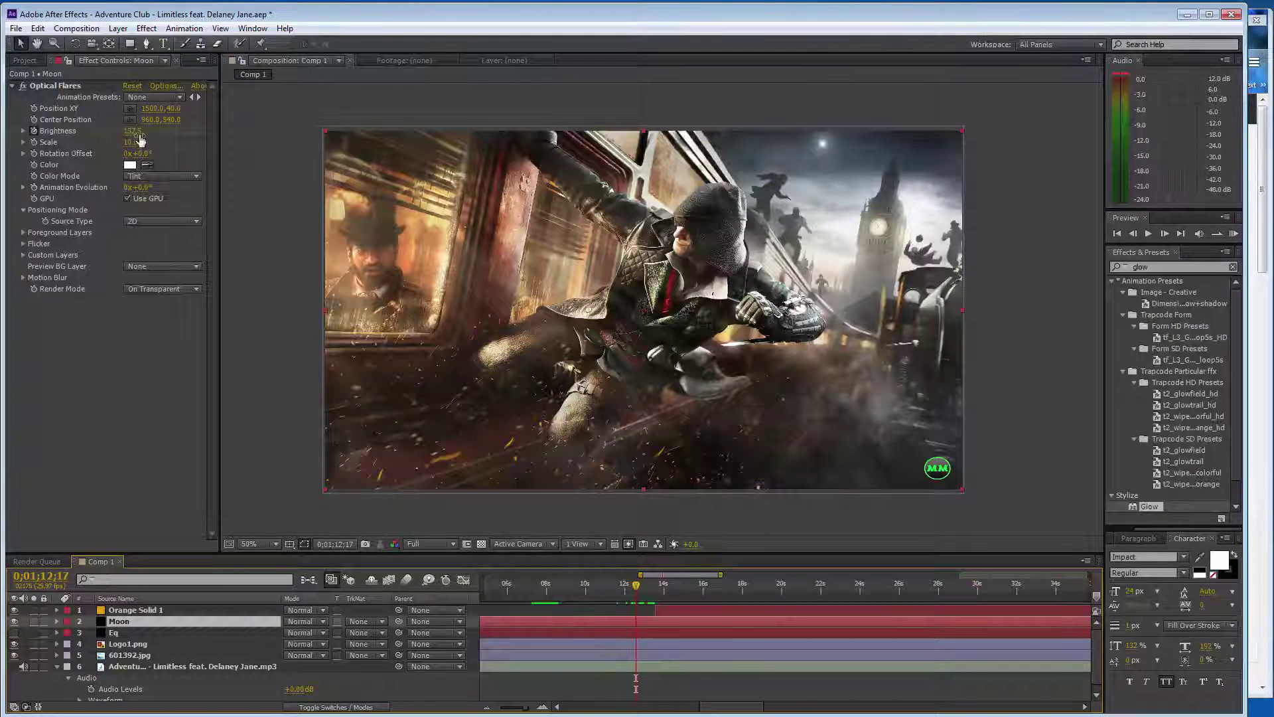
key(Page_Down)
key(Page_Down)
click(138, 130)
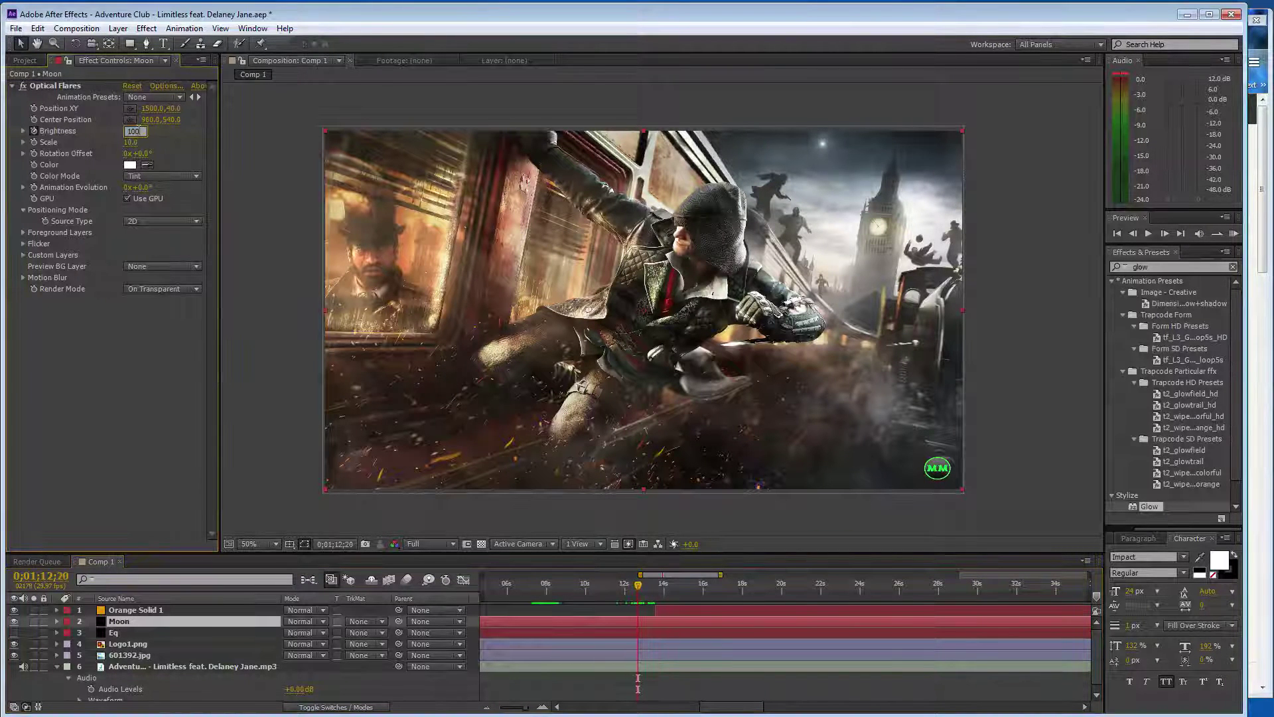
key(Return)
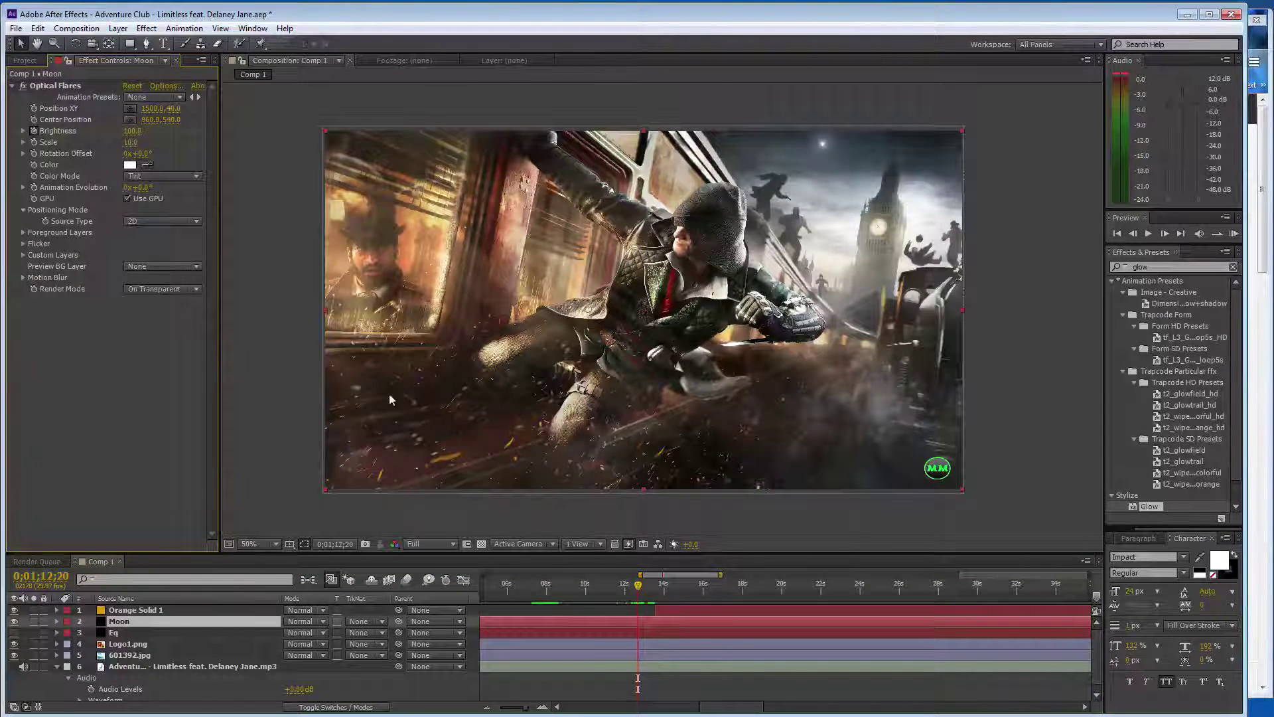
key(Page_Down)
click(135, 130)
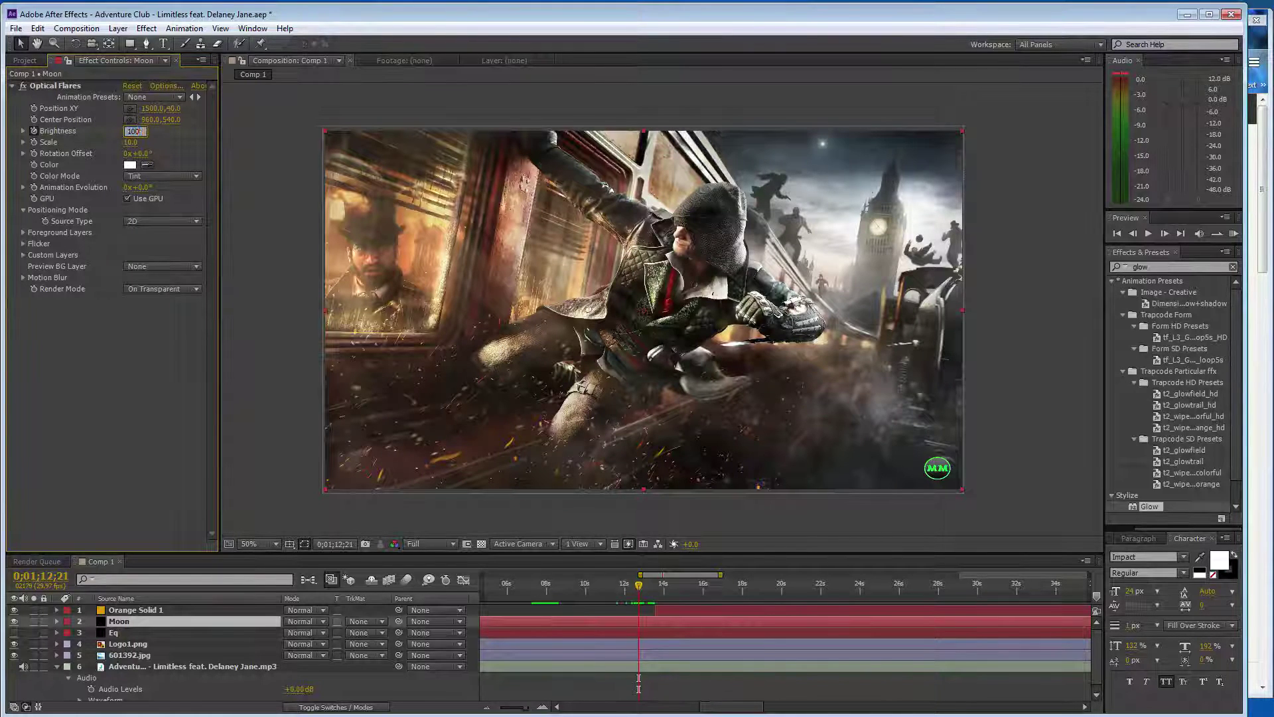
text(100)
key(Return)
key(Page_Down)
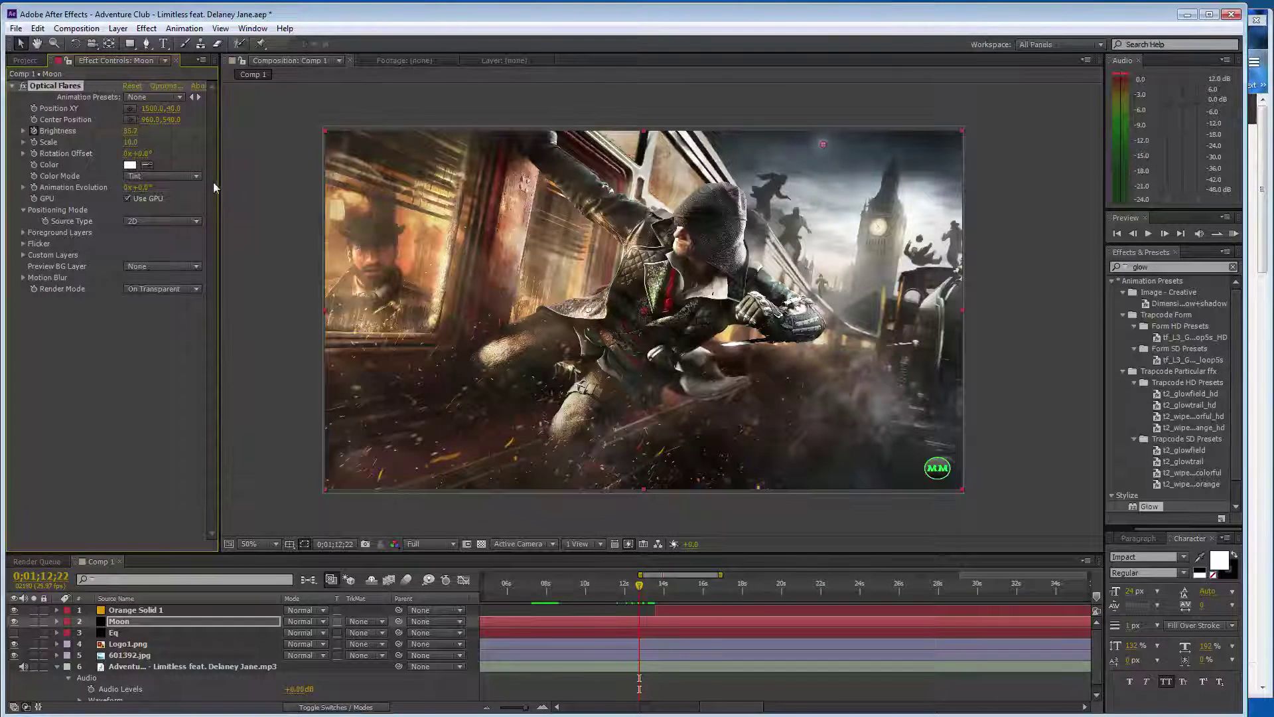
click(131, 130)
text(100)
key(Return)
key(Page_Down)
From 1;13;11, key Brightness 200, then 300 on the next frame.
drag(641, 586, 657, 589)
key(Page_Up)
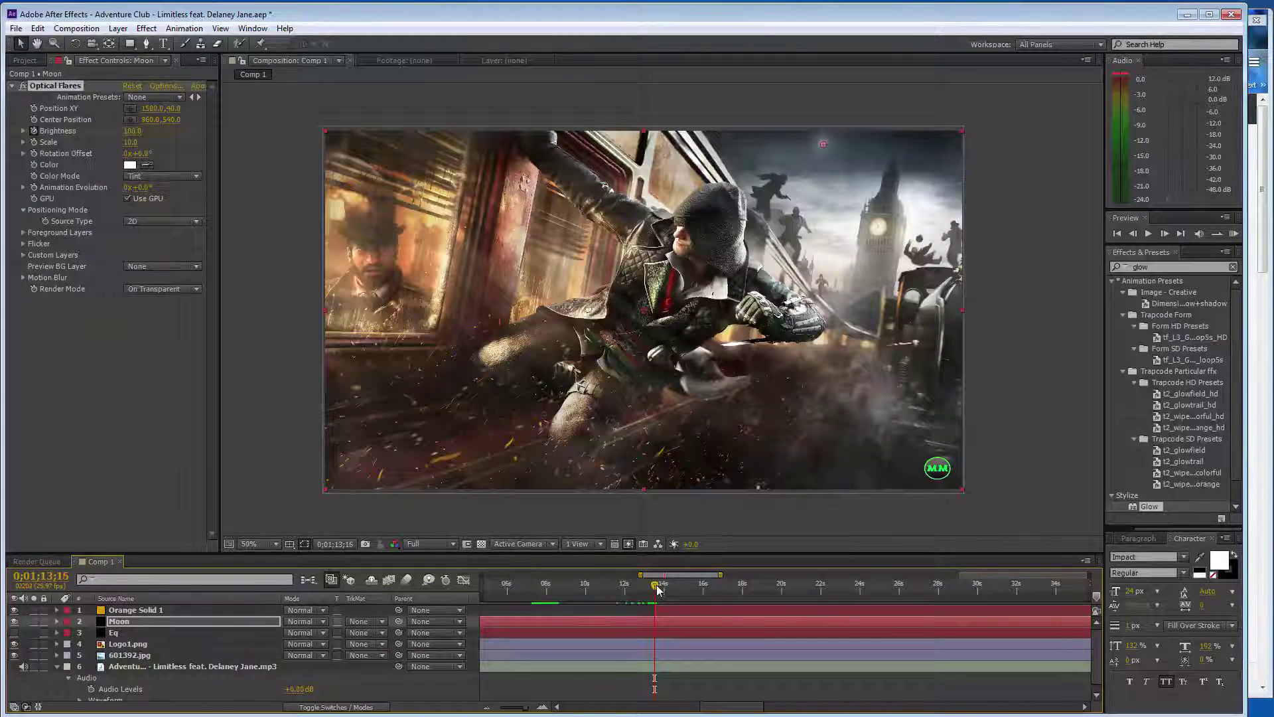
key(Page_Up)
key(Page_Up)
key(Page_Up)
key(Page_Up)
key(Page_Up)
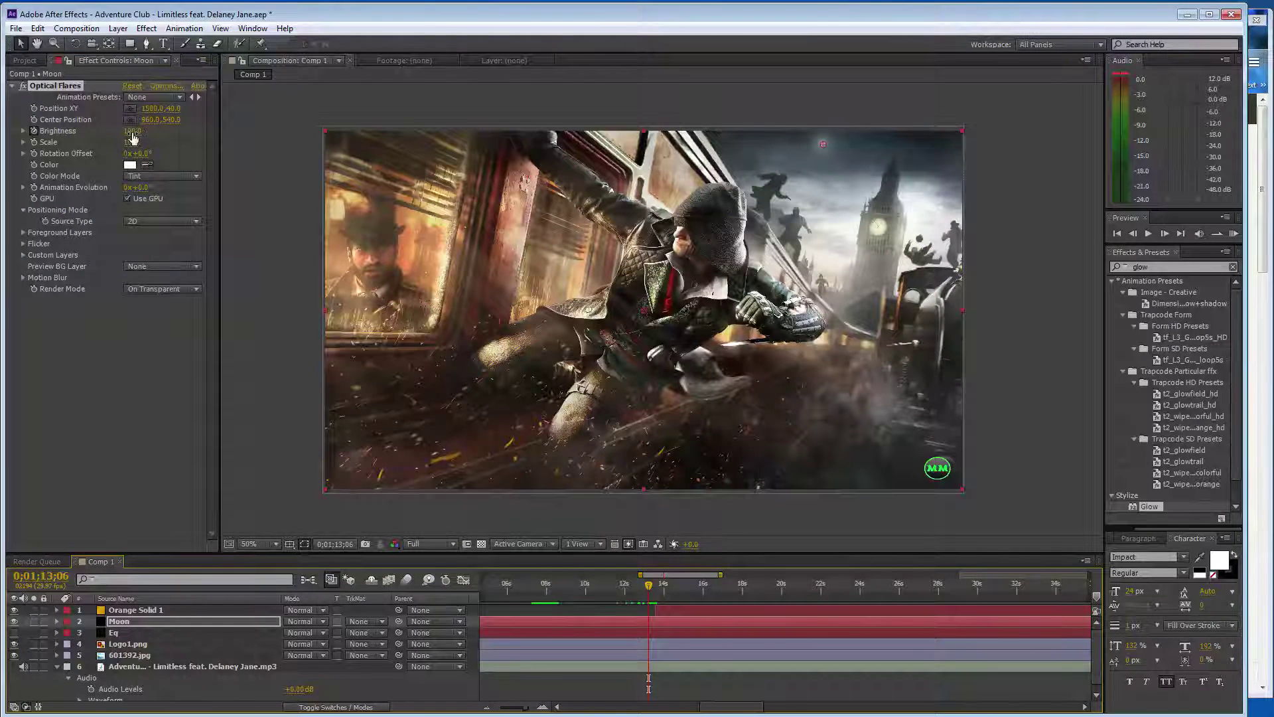
click(132, 131)
text(20)
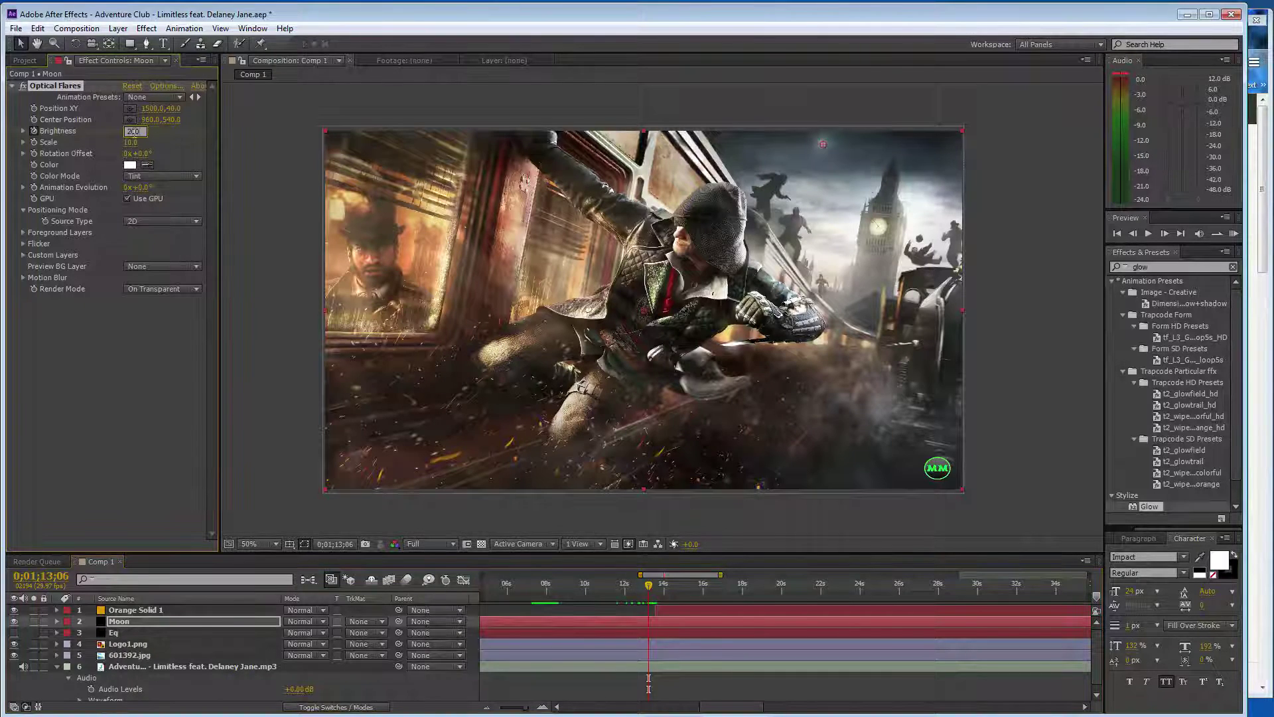
text(0)
key(Return)
key(Page_Down)
key(Page_Down)
click(133, 132)
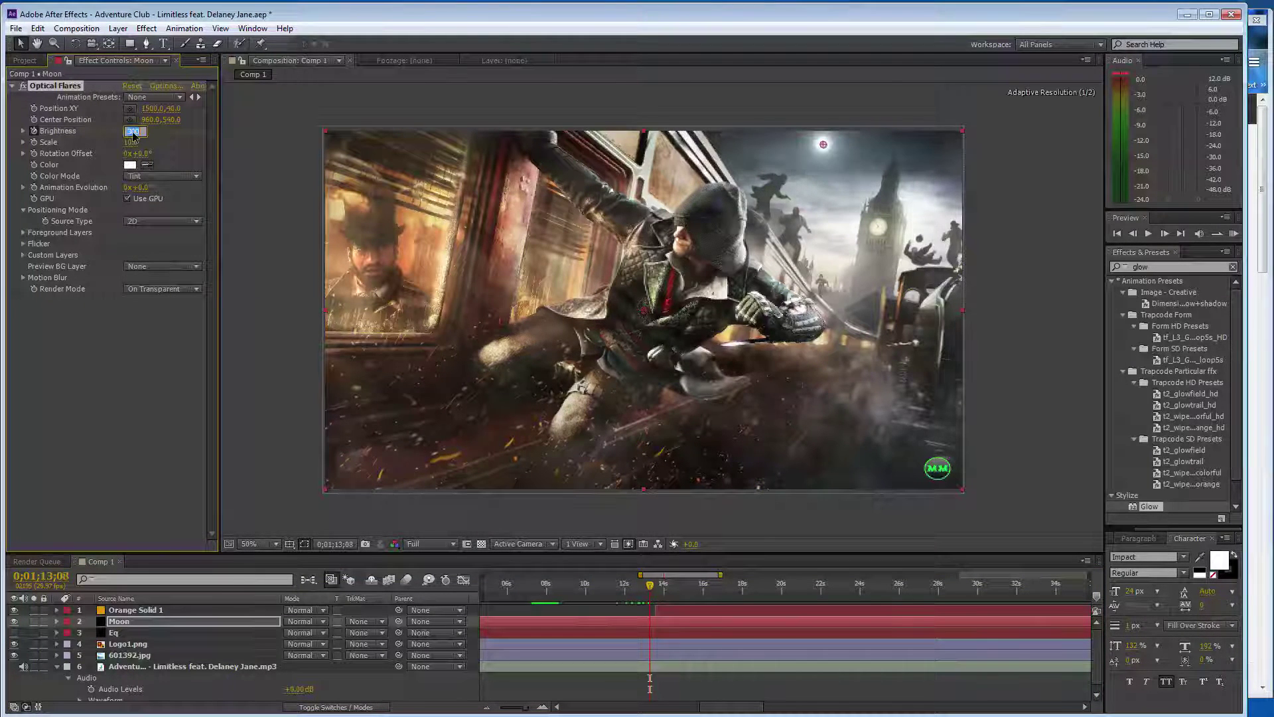
text(300)
key(Return)
Continue frame by frame with Brightness values of 500, 600 and 900.
key(Page_Down)
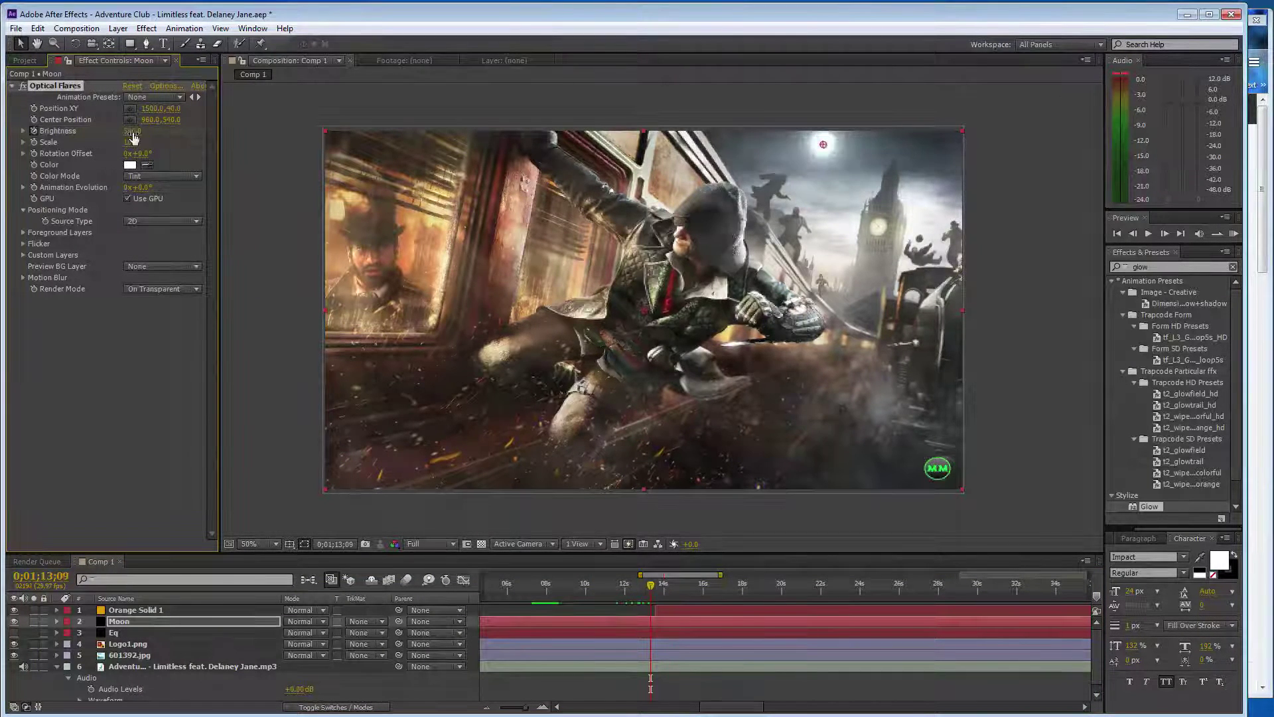
click(133, 131)
click(119, 406)
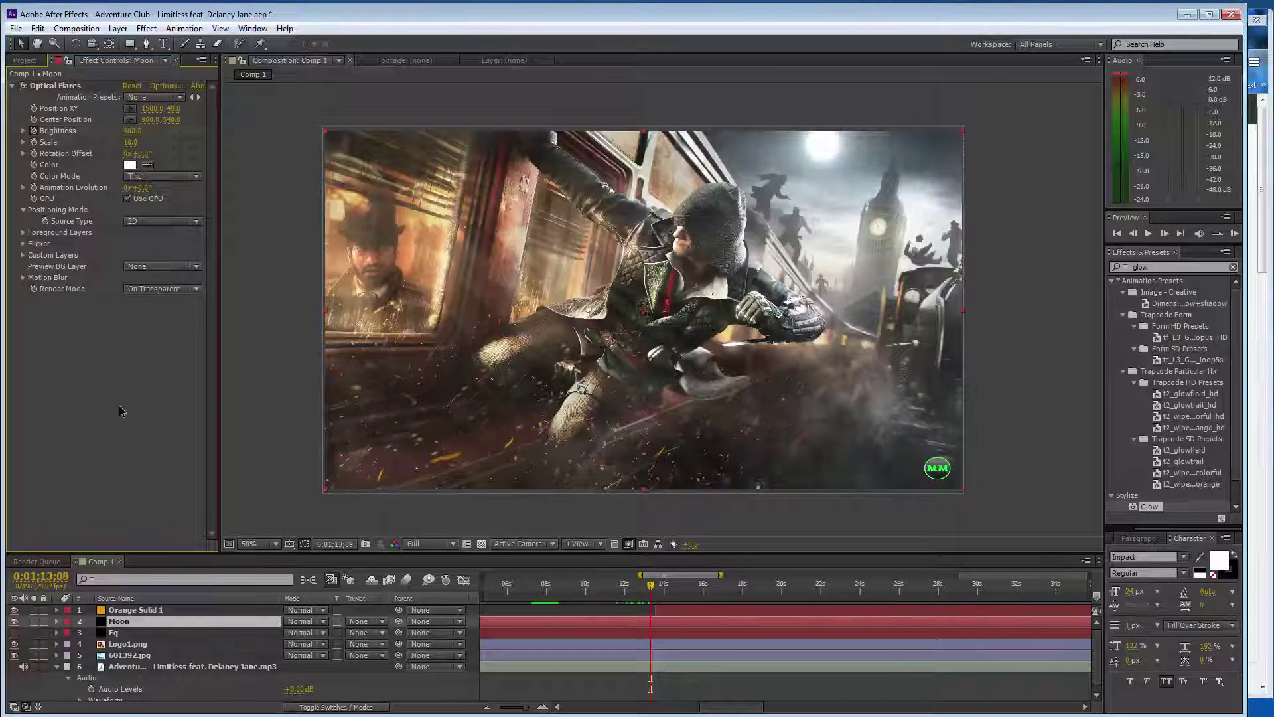
click(133, 130)
text(600)
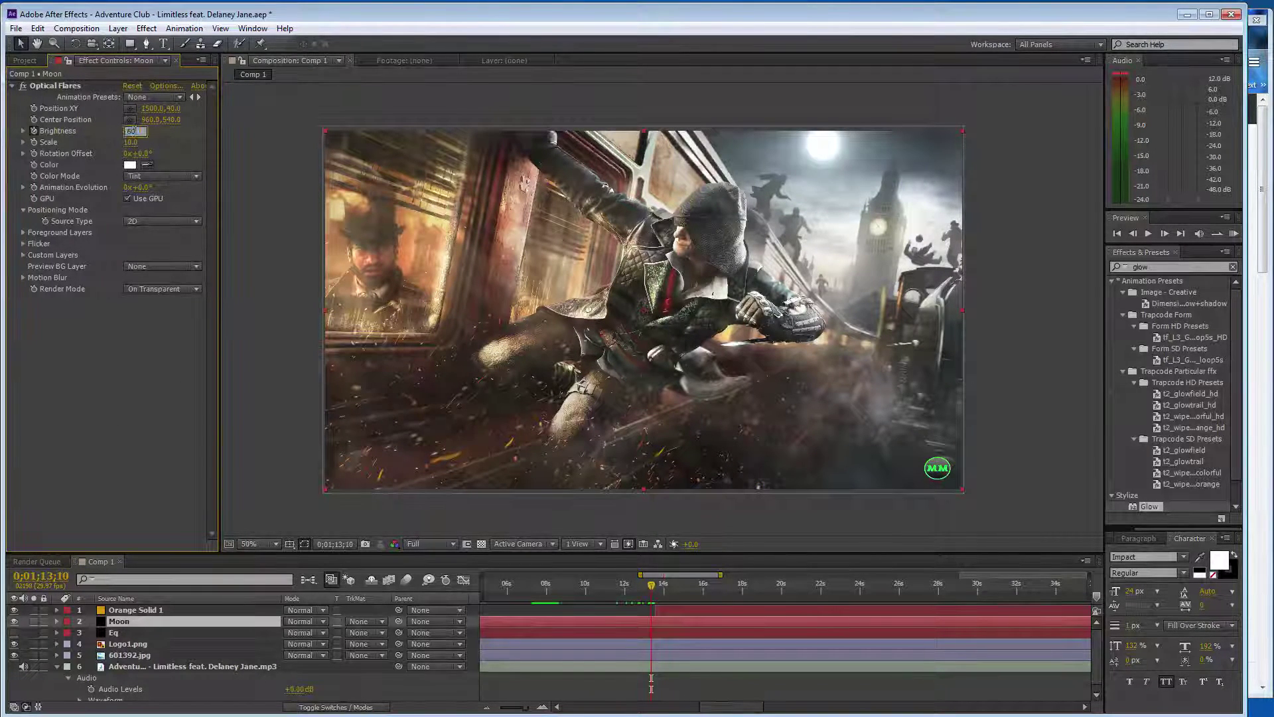
key(Return)
key(Page_Down)
click(133, 131)
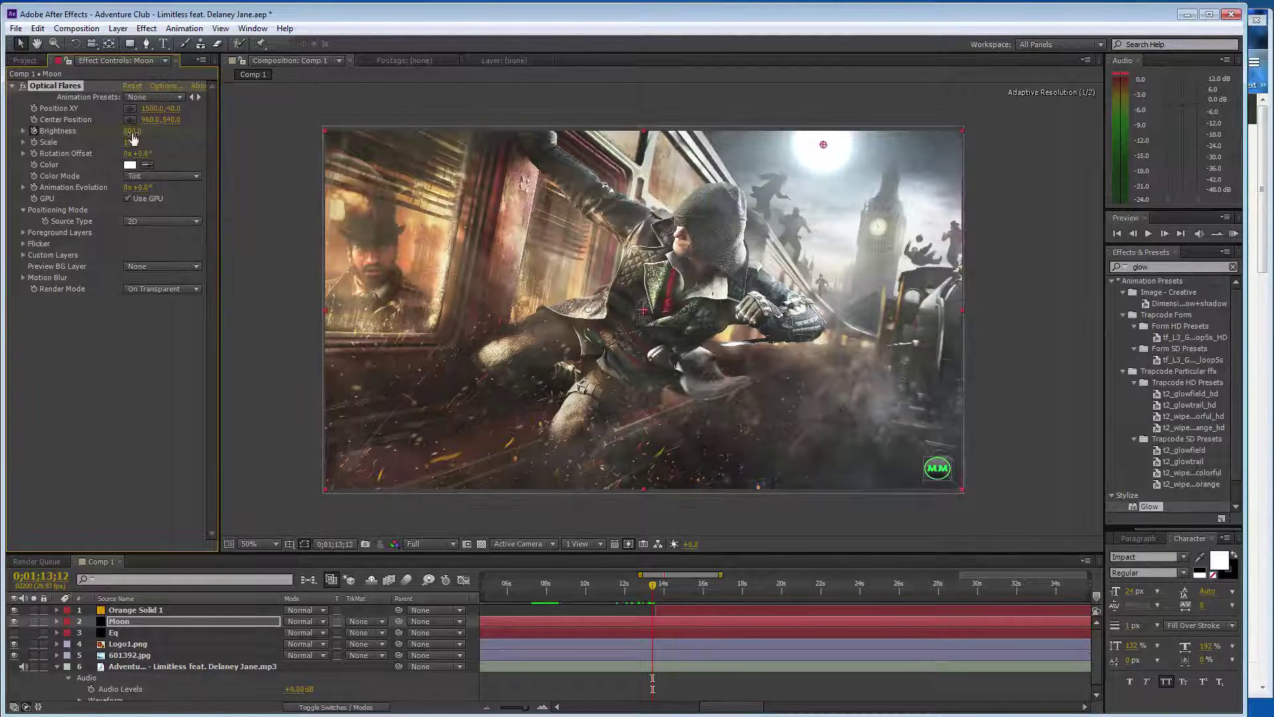
text(900)
key(Return)
Check the Orange Solid 1 and Eq effects, then set Moon flare Brightness to 1000.
key(ctrl+Up)
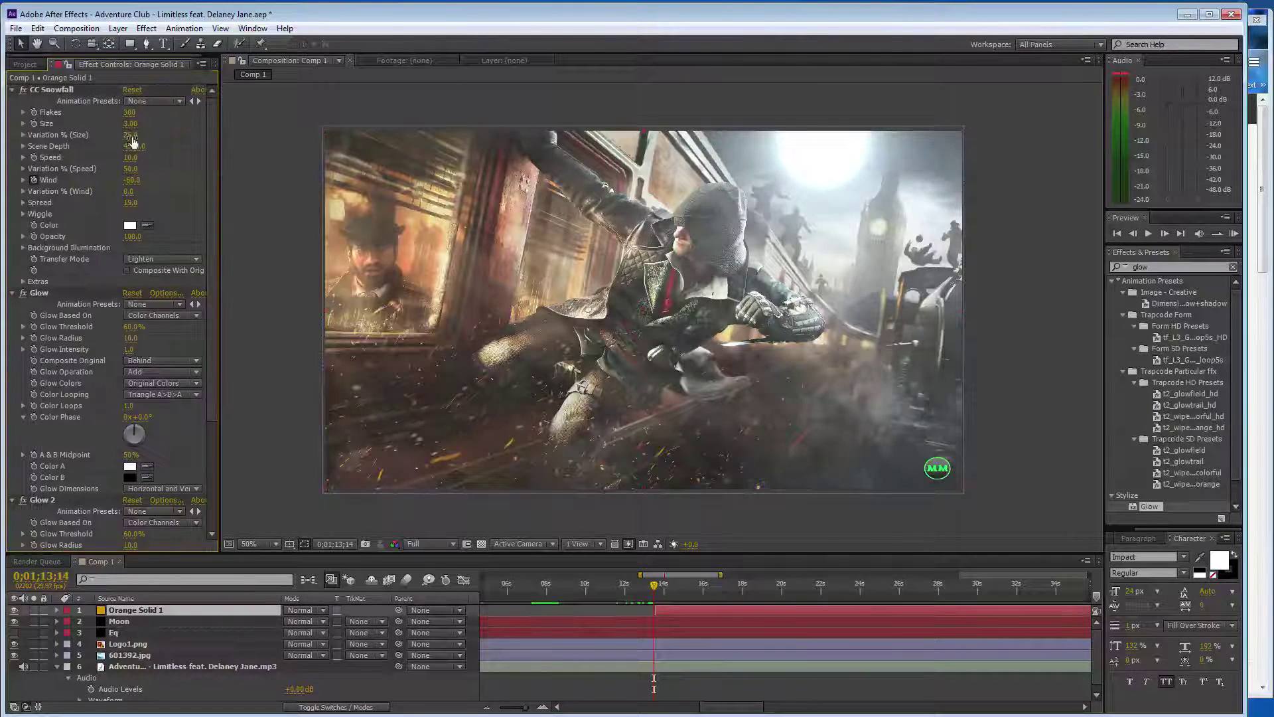
click(133, 632)
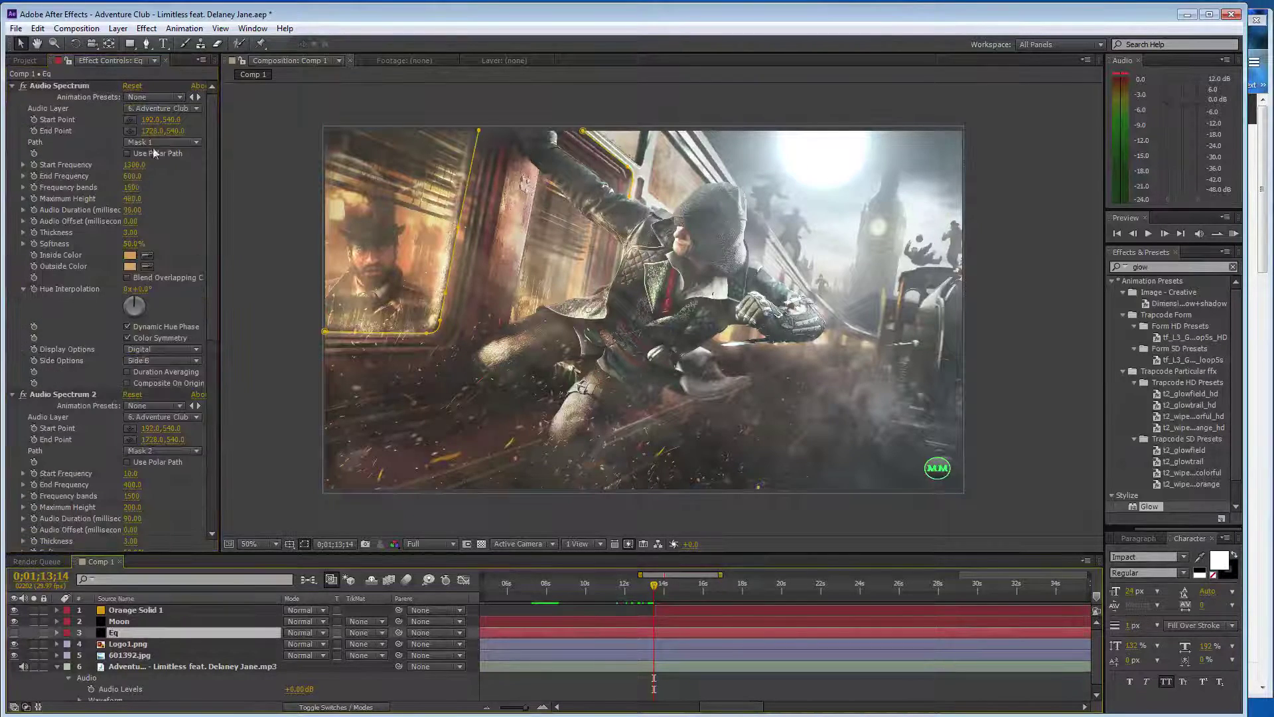
key(ctrl+Up)
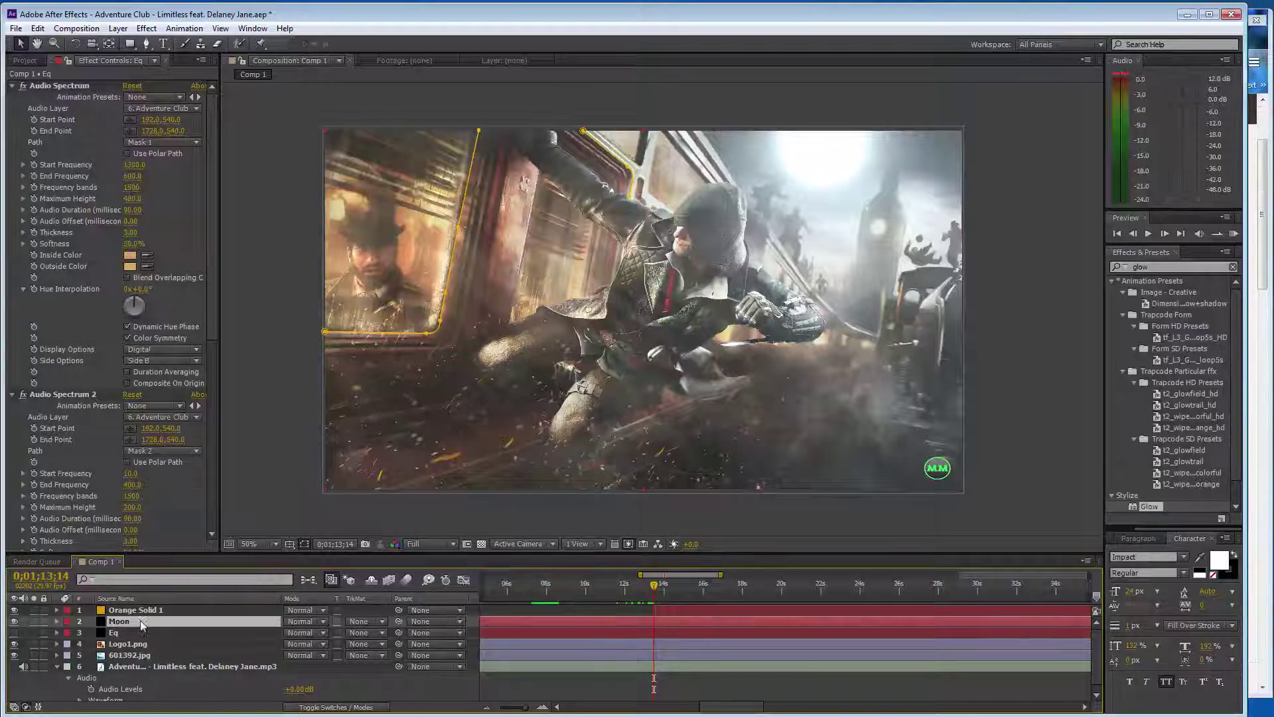
click(134, 130)
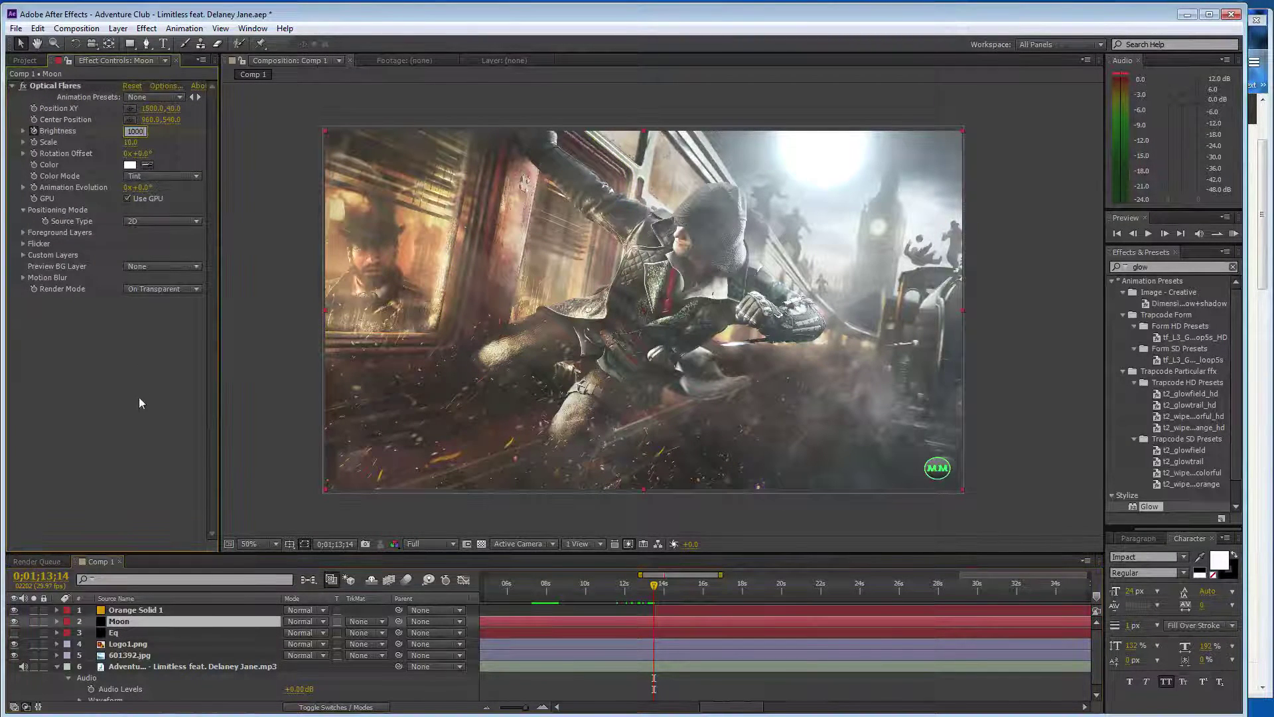
key(Return)
Around 1;13;10, key flare Brightness at 400, comparing neighbouring frames.
key(Page_Up)
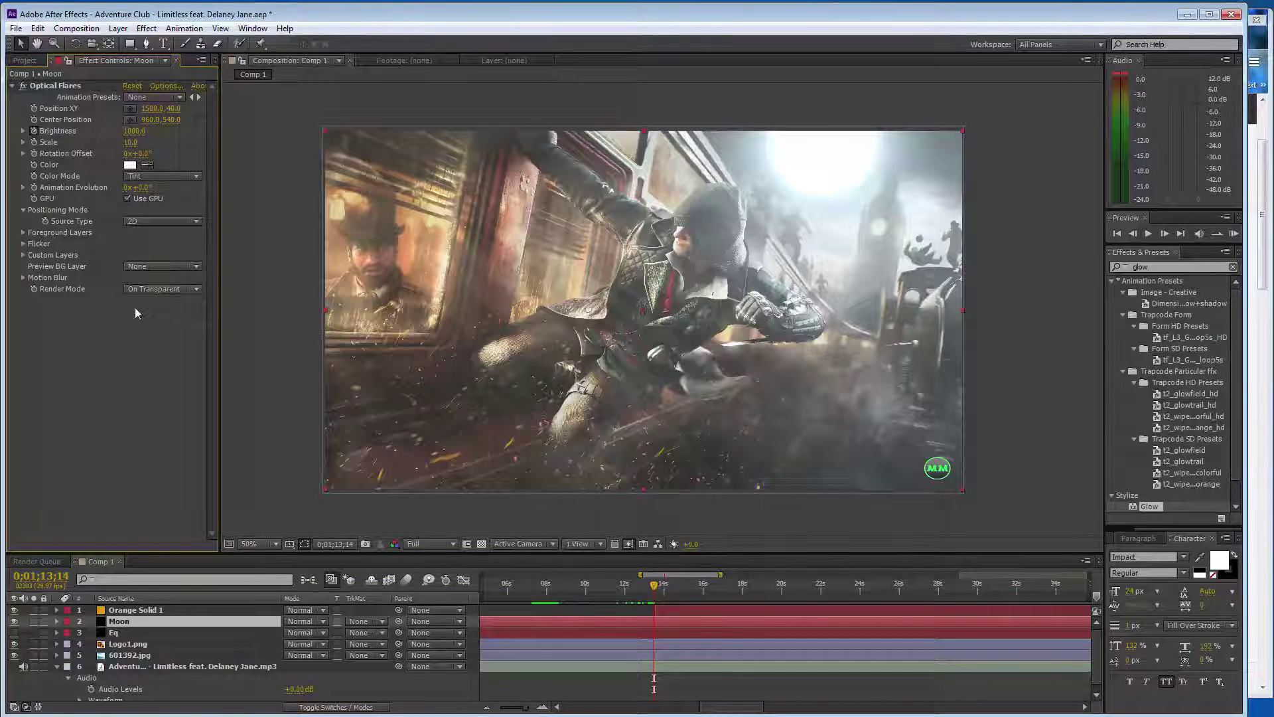
key(Page_Down)
key(Page_Up)
key(Page_Up)
key(Page_Up)
key(Page_Up)
key(Page_Up)
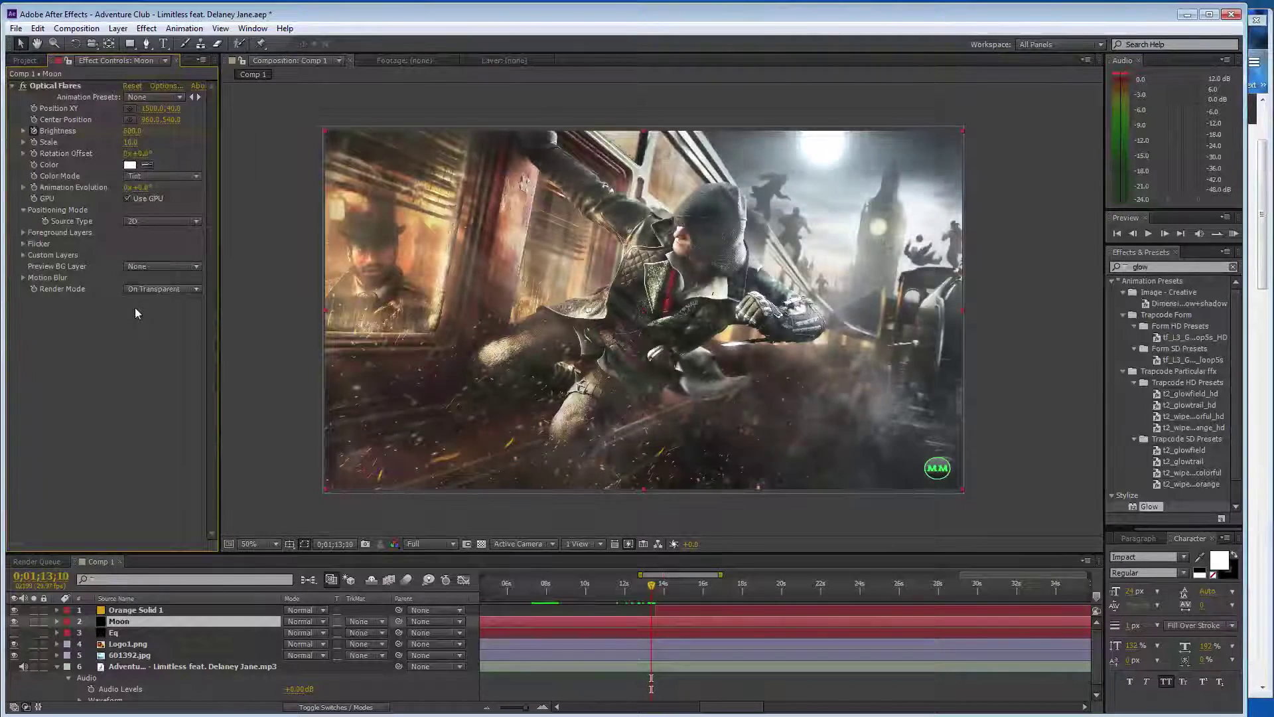
key(Page_Up)
key(Page_Up)
key(Page_Up)
key(Page_Up)
key(Page_Up)
key(Page_Up)
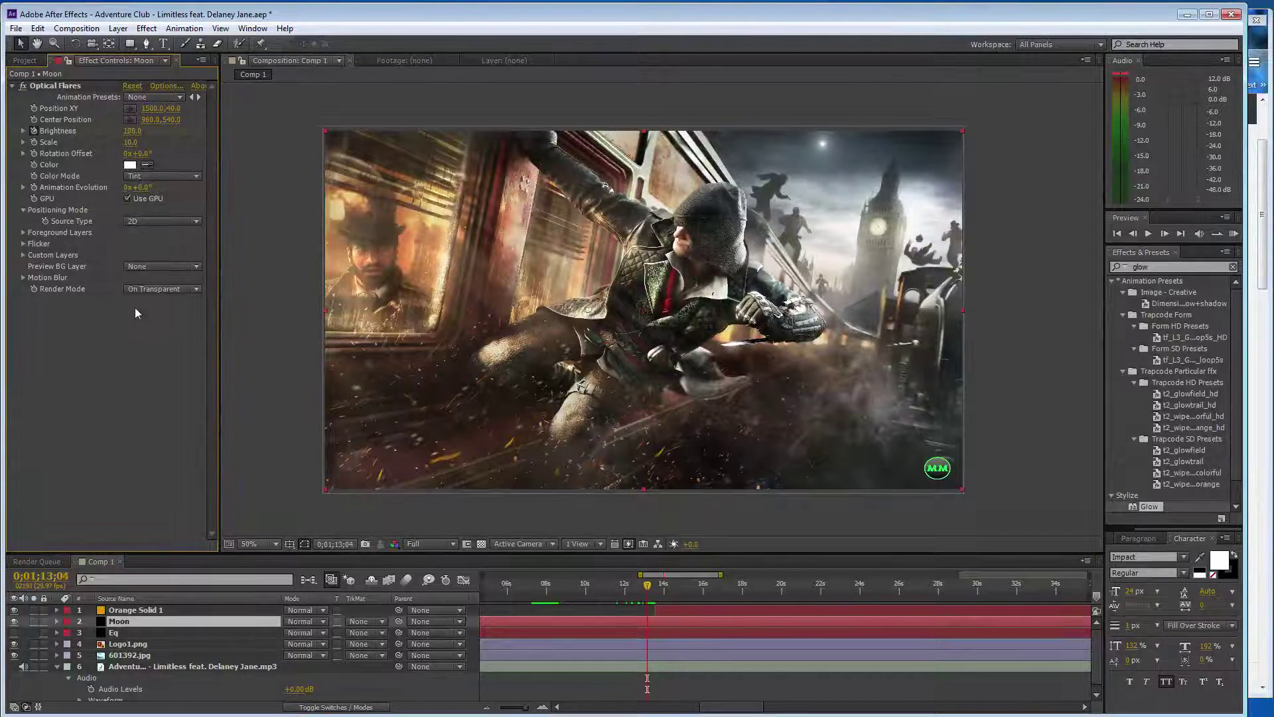
key(Page_Down)
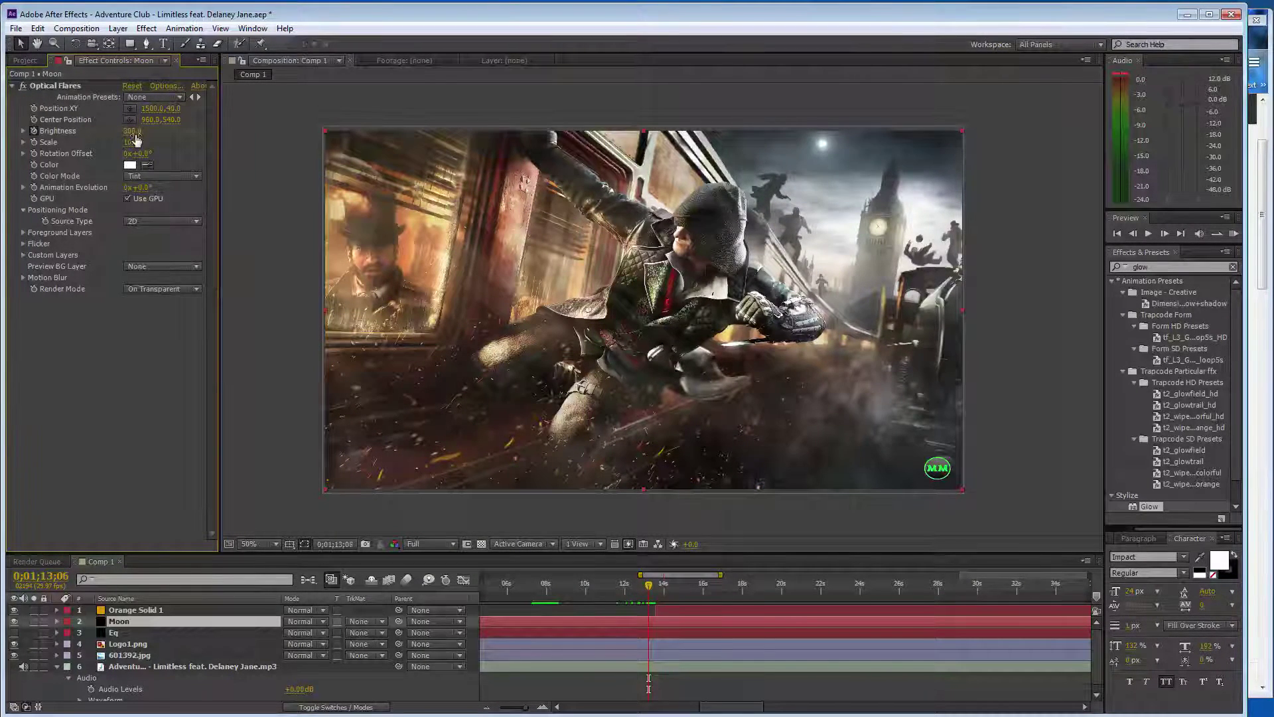
key(Page_Down)
key(Page_Up)
key(Page_Up)
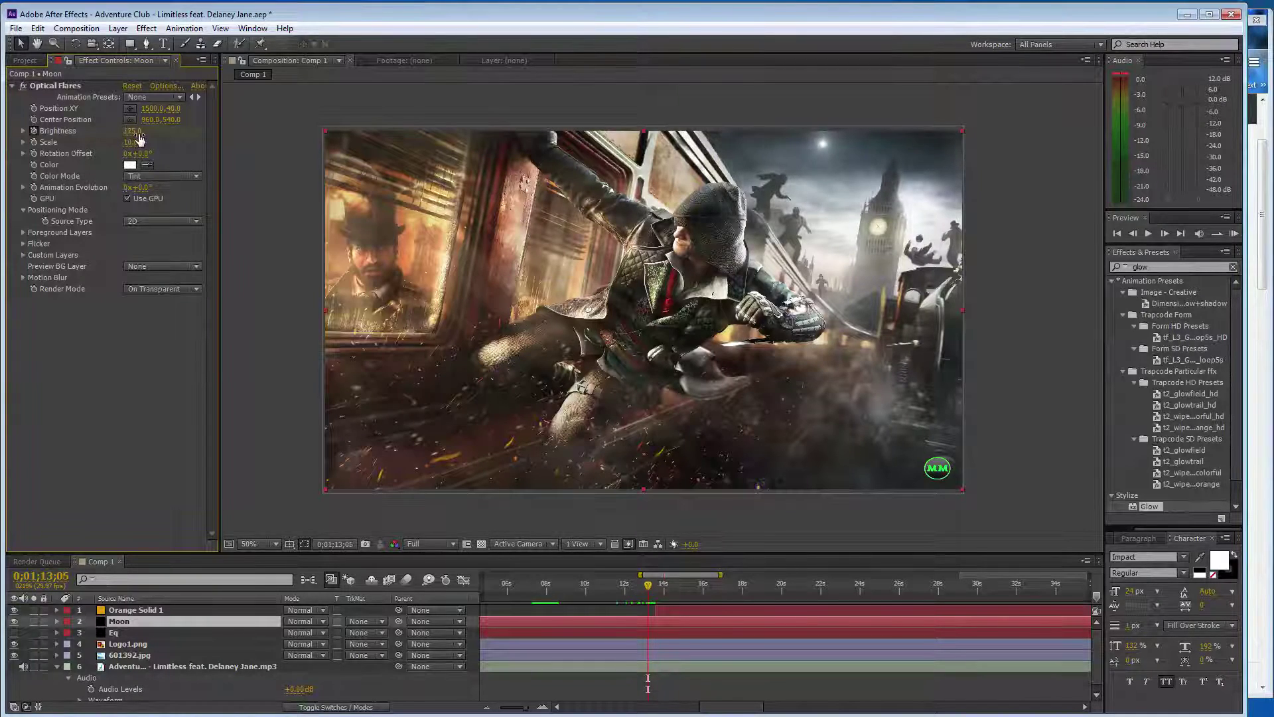
click(135, 132)
text(400)
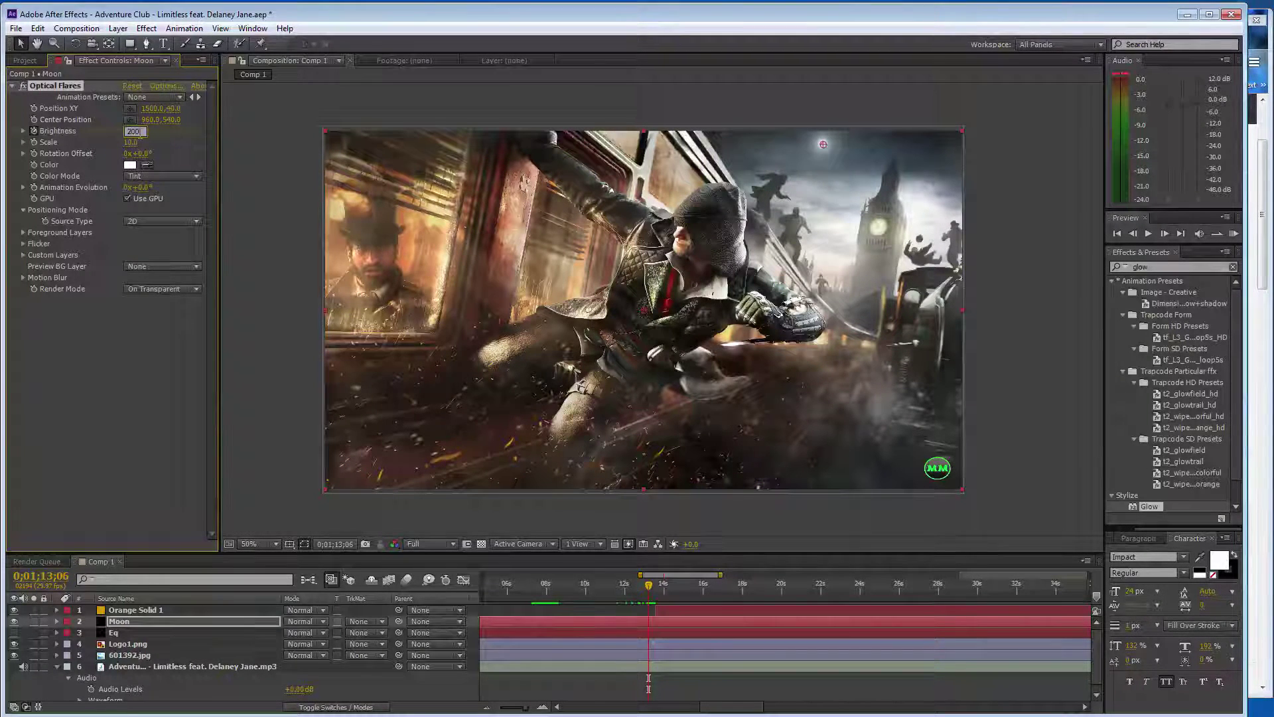
key(Return)
key(Page_Down)
key(Page_Down)
key(Page_Down)
key(Page_Down)
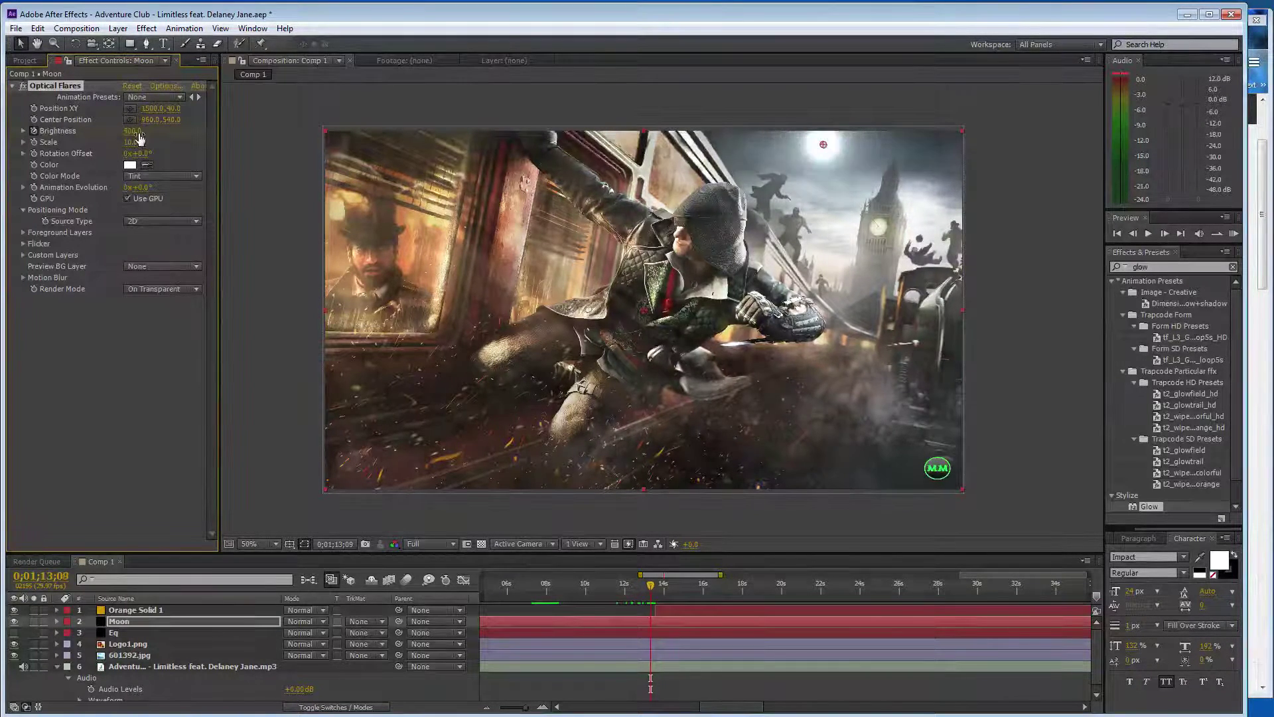
key(Page_Down)
key(Page_Down)
key(Page_Down)
key(Page_Down)
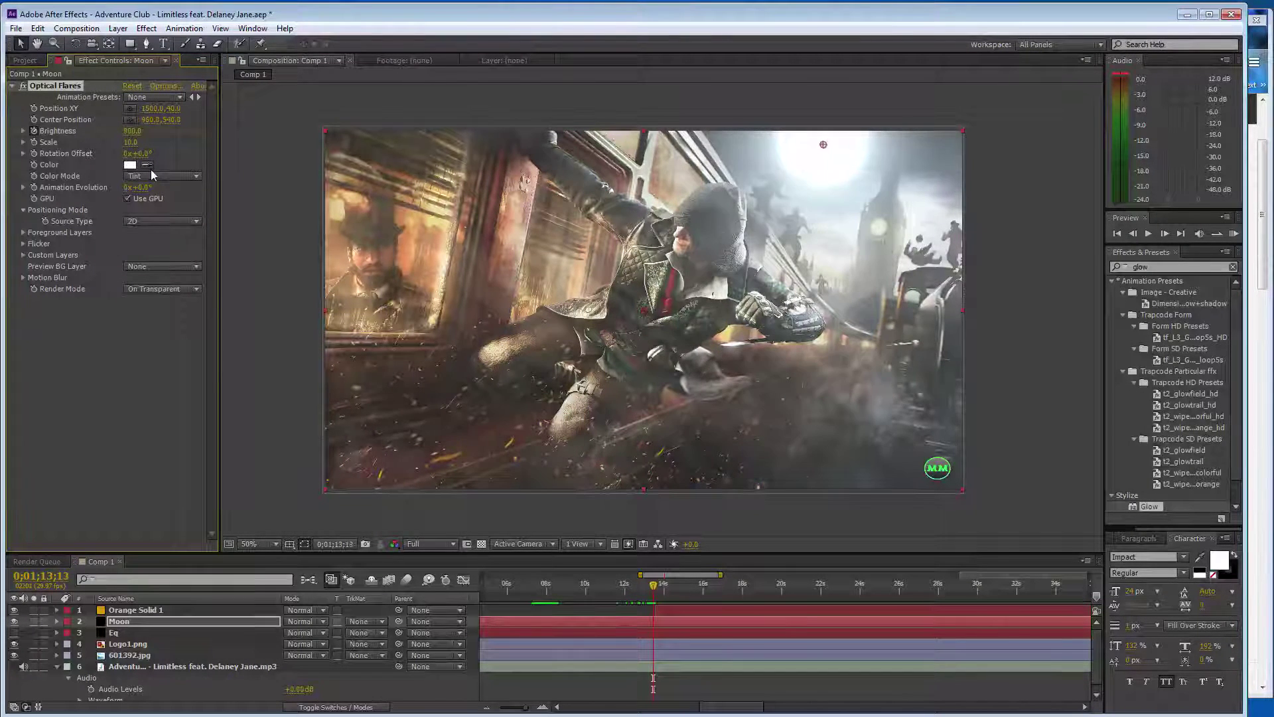
key(Page_Down)
key(Page_Down)
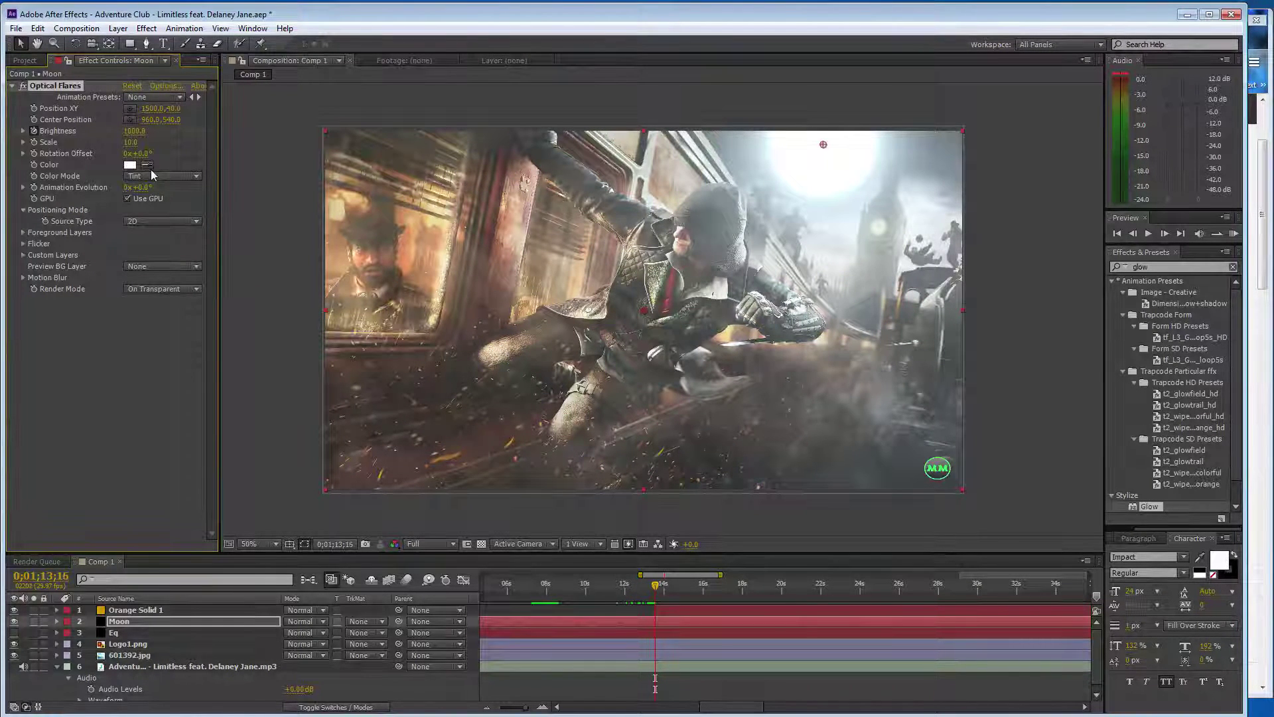
key(Page_Up)
Settle the Moon flare Brightness at 200 after trying 100 and 250.
key(ctrl+Down)
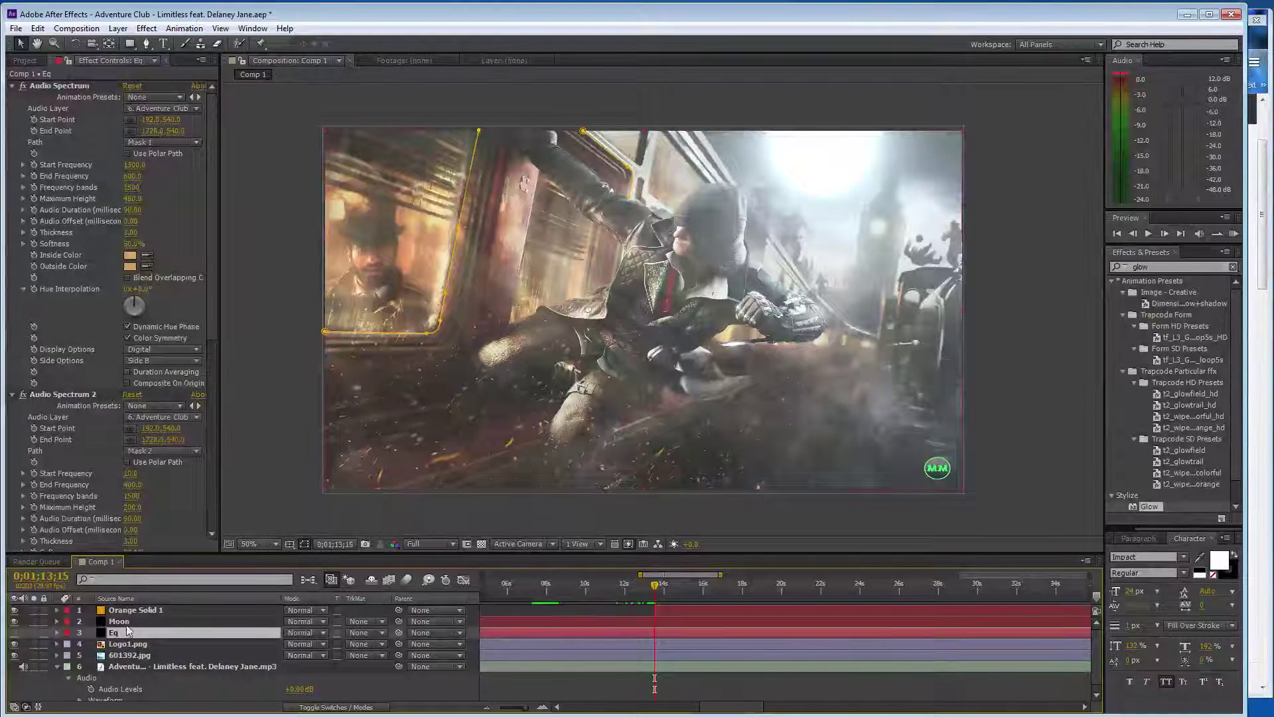
key(ctrl+Up)
drag(138, 132, 140, 136)
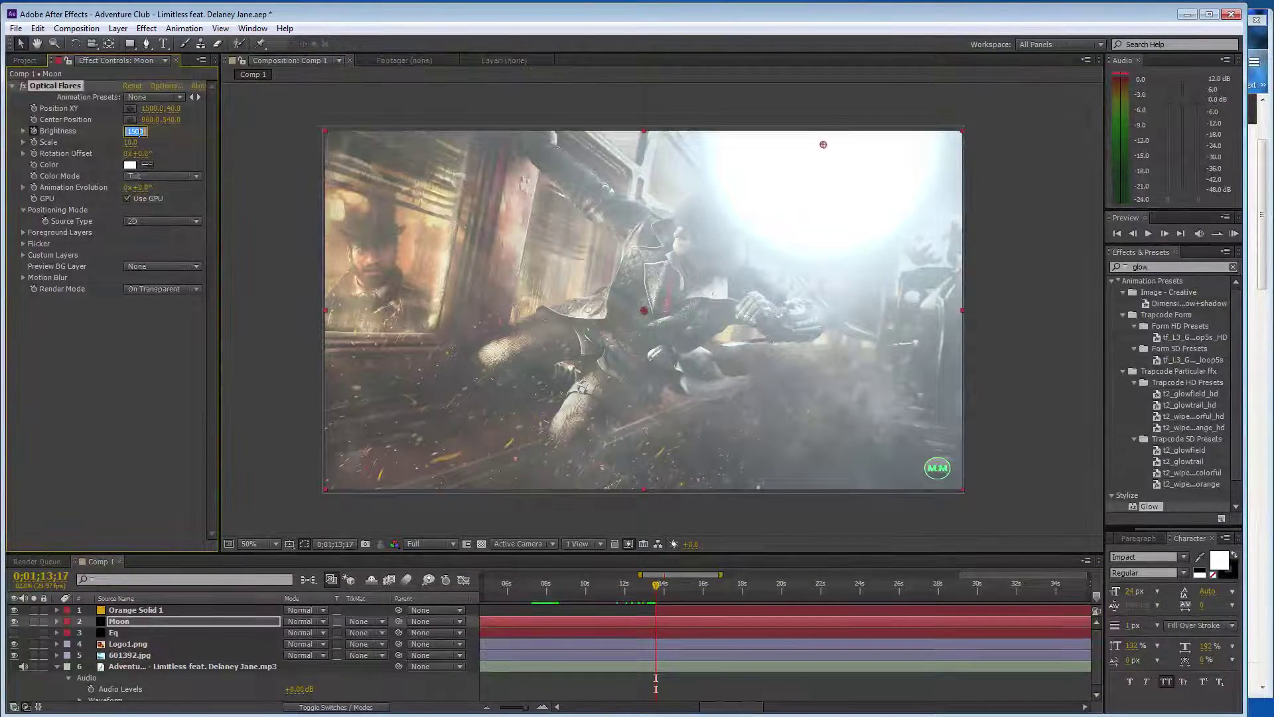
click(138, 132)
text(100)
key(Return)
text(250)
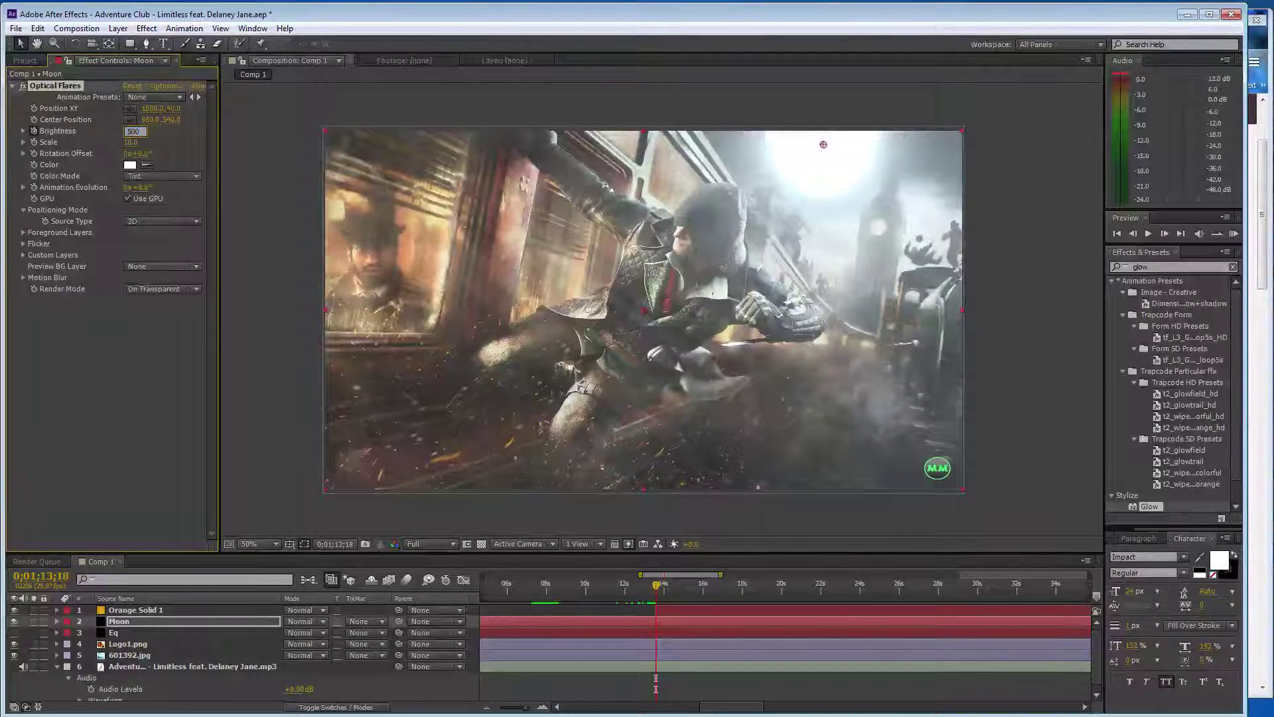
key(Return)
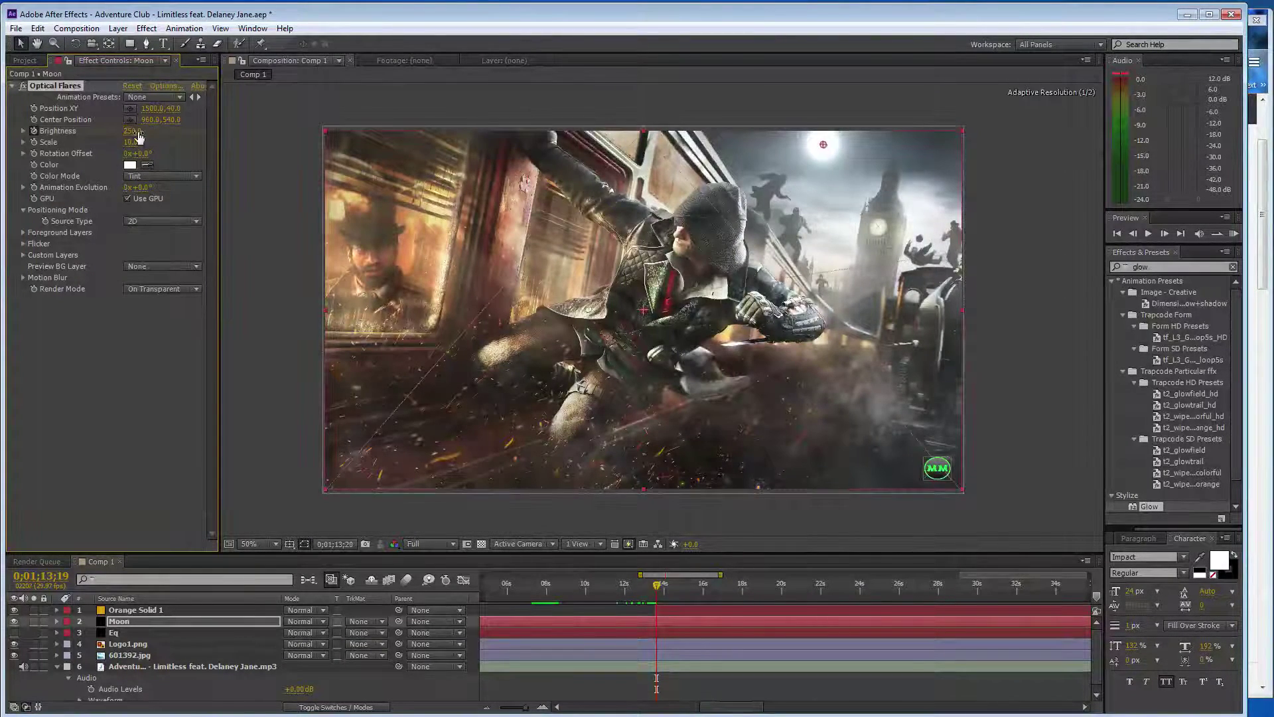
drag(139, 136, 126, 136)
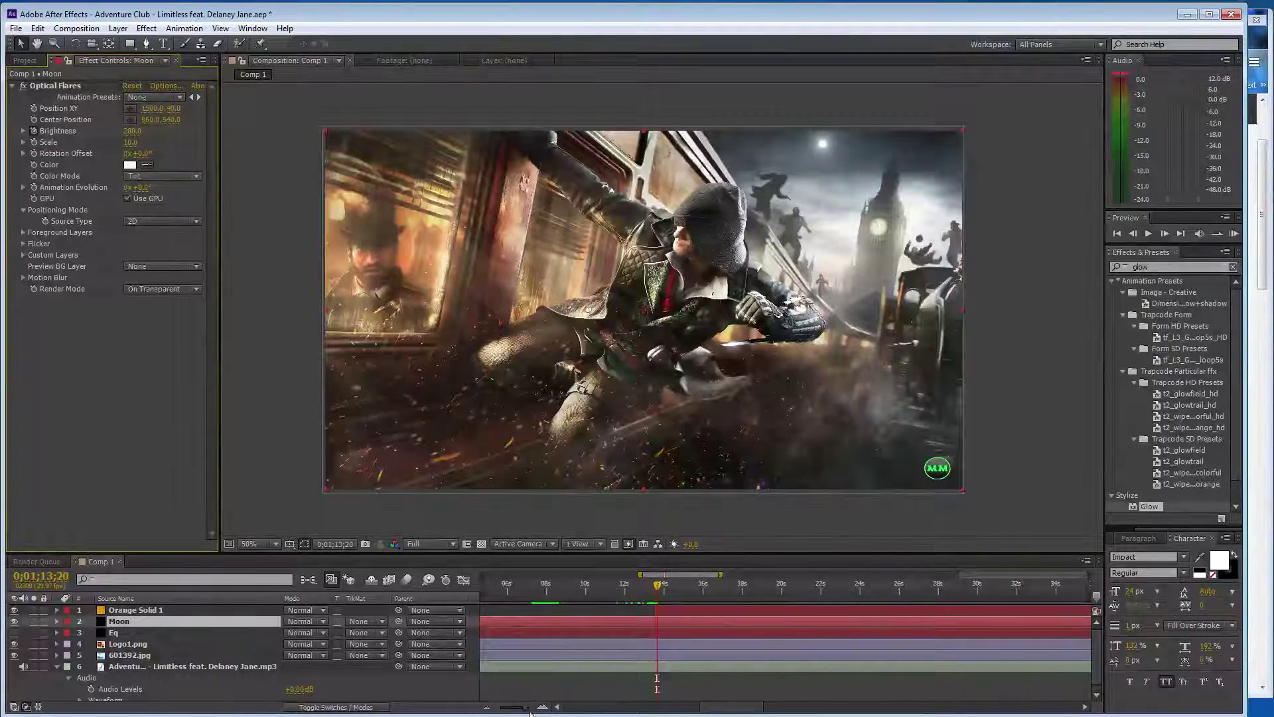
Zoom the timeline out to the full song, save, and play another track from the browser feed.
drag(528, 707, 499, 708)
key(ctrl+s)
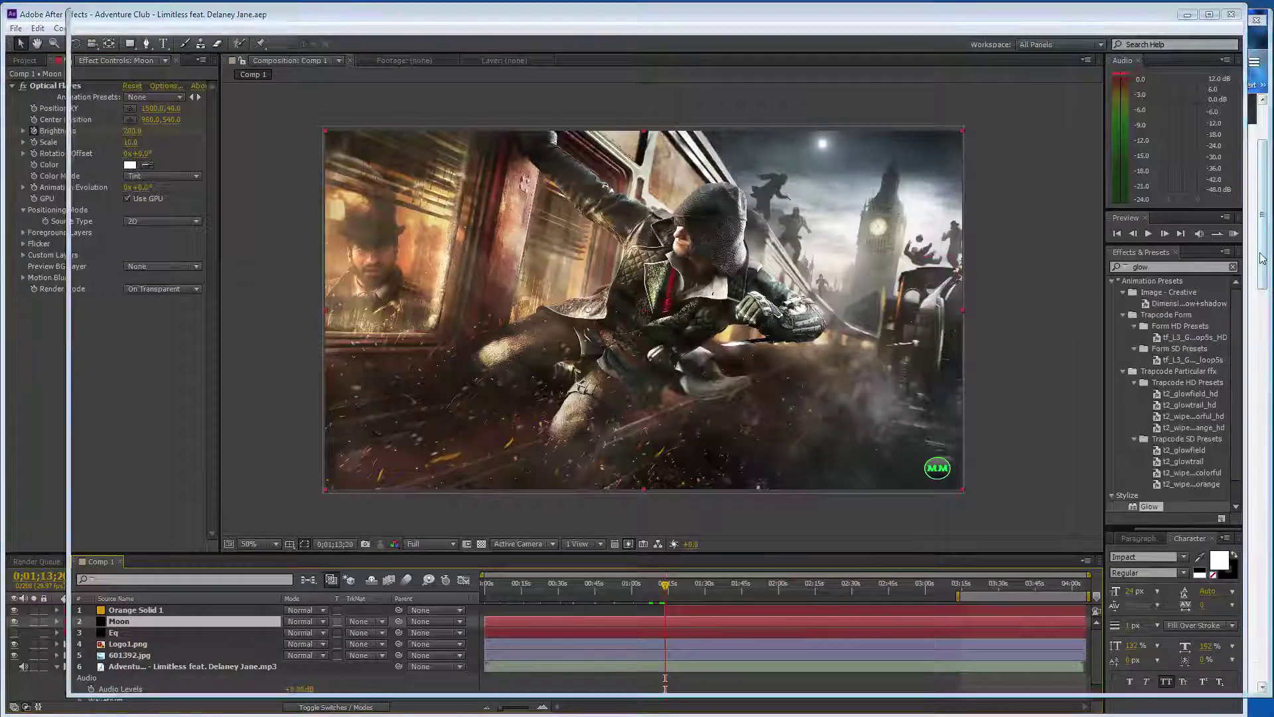
key(alt+Tab)
scroll(617, 475, down, 6)
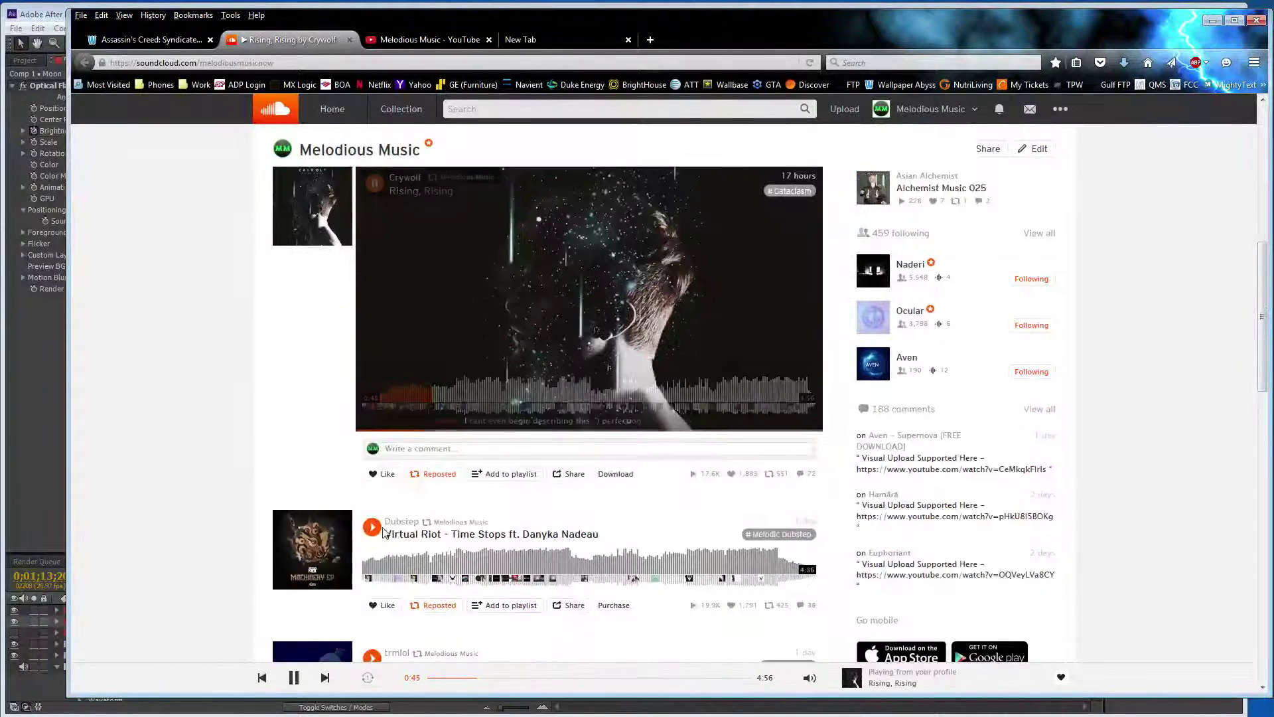
scroll(394, 534, down, 4)
click(372, 402)
click(37, 385)
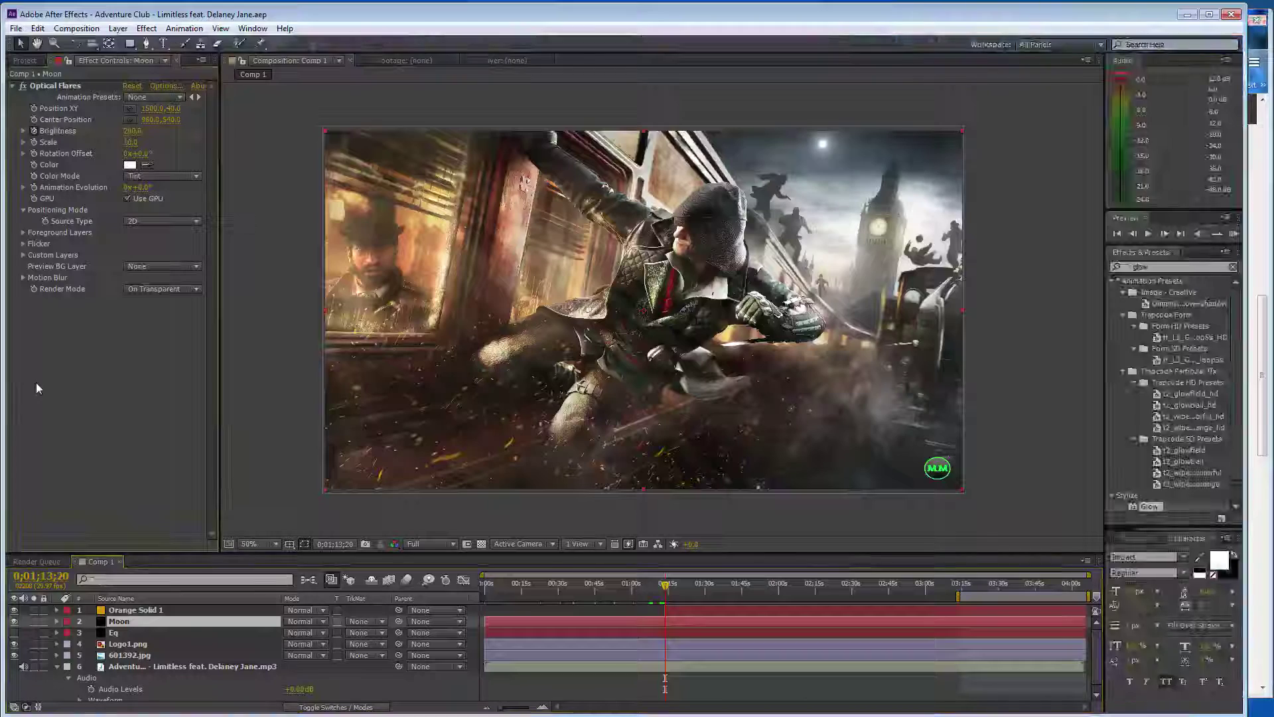
At about 1:14, set the Moon flare brightness to 100 and scale to 7.
click(668, 587)
click(132, 130)
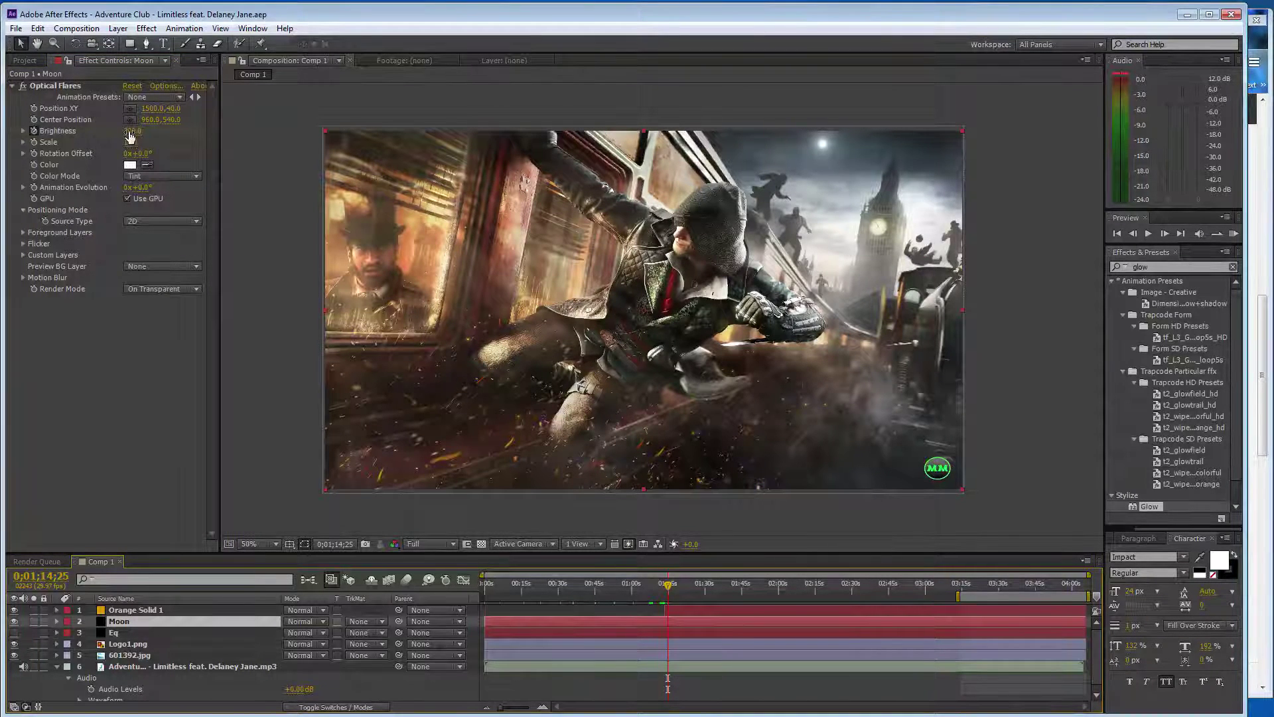
text(100)
key(Return)
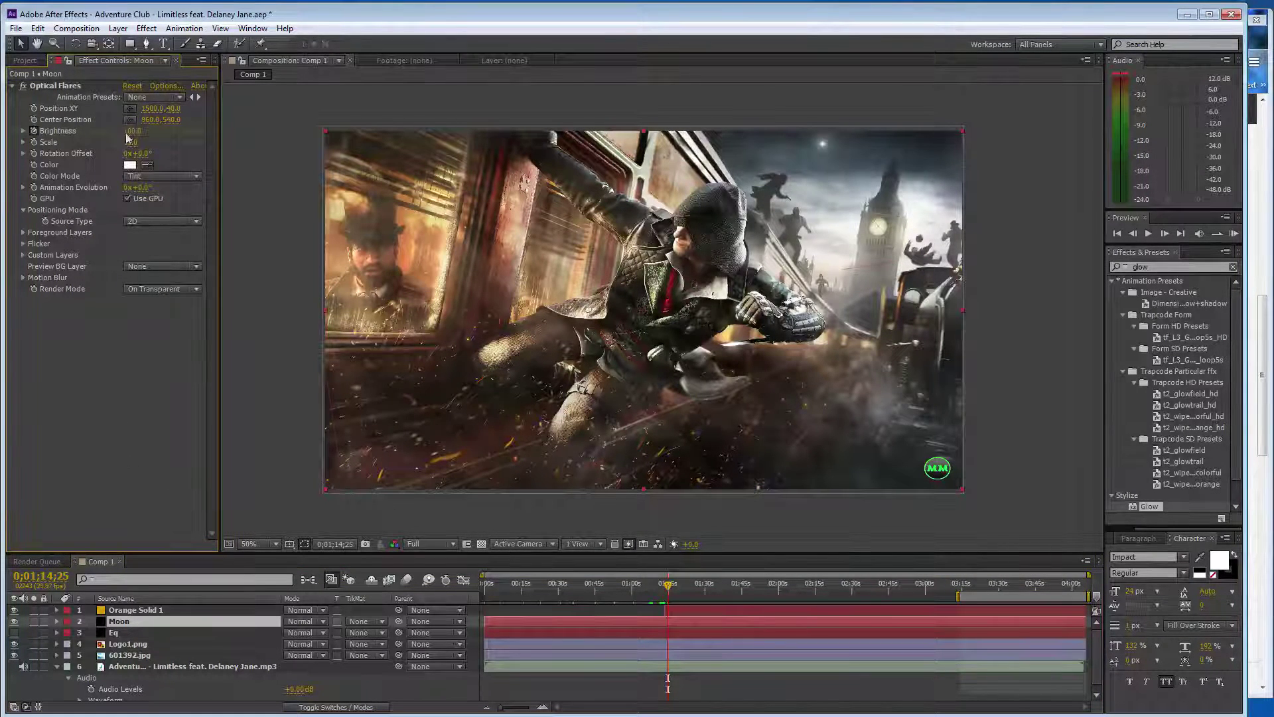
click(132, 142)
key(Return)
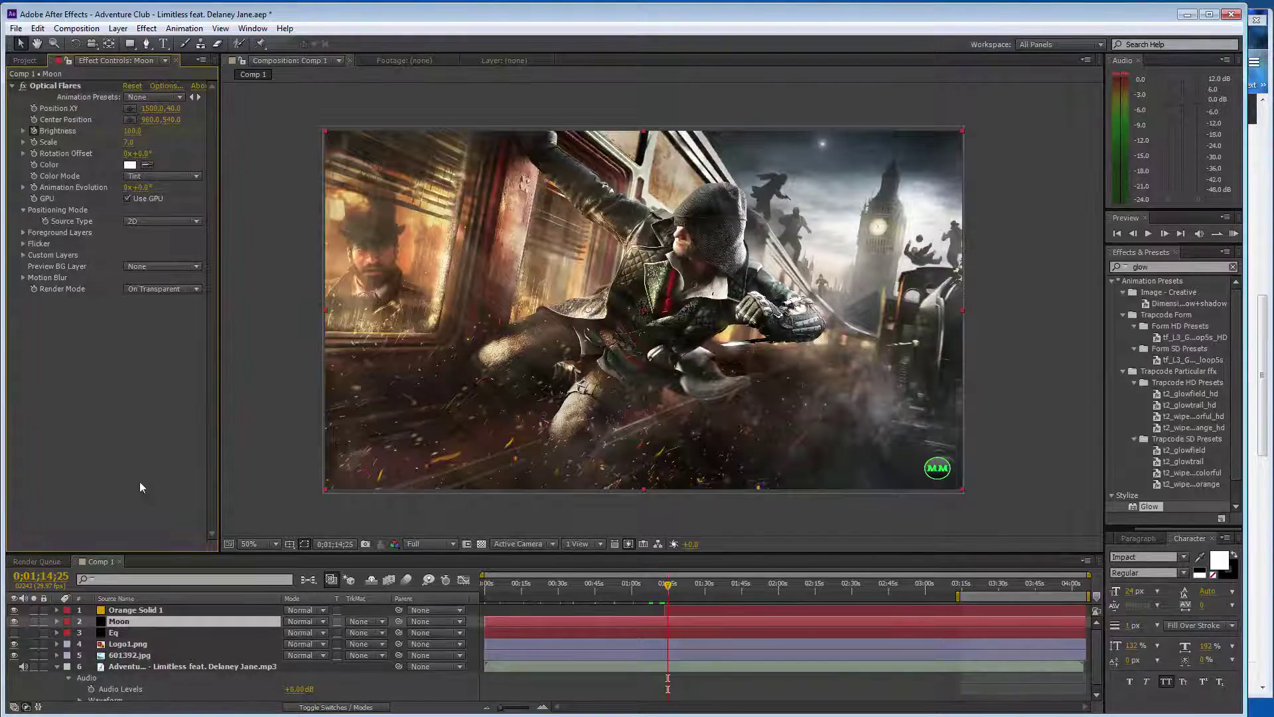
At about 1:21, set the flare brightness to 200 and scale to 10.
click(686, 594)
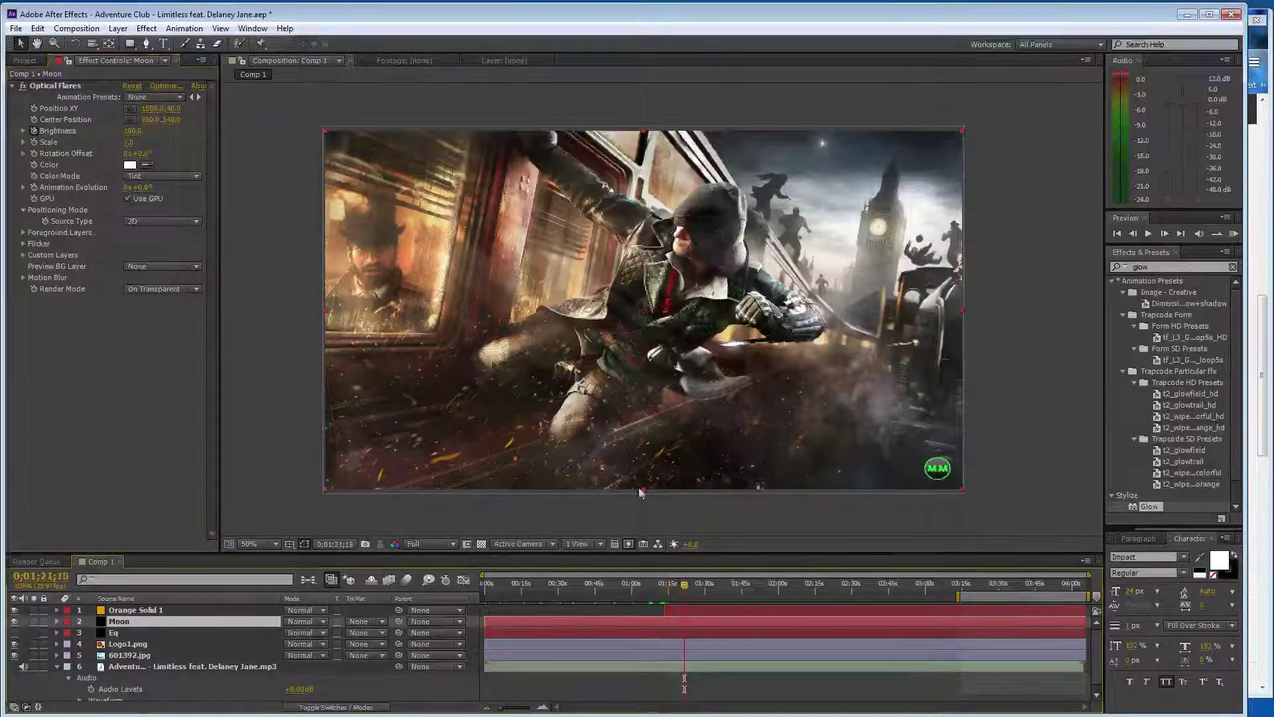
click(132, 131)
text(200)
key(Return)
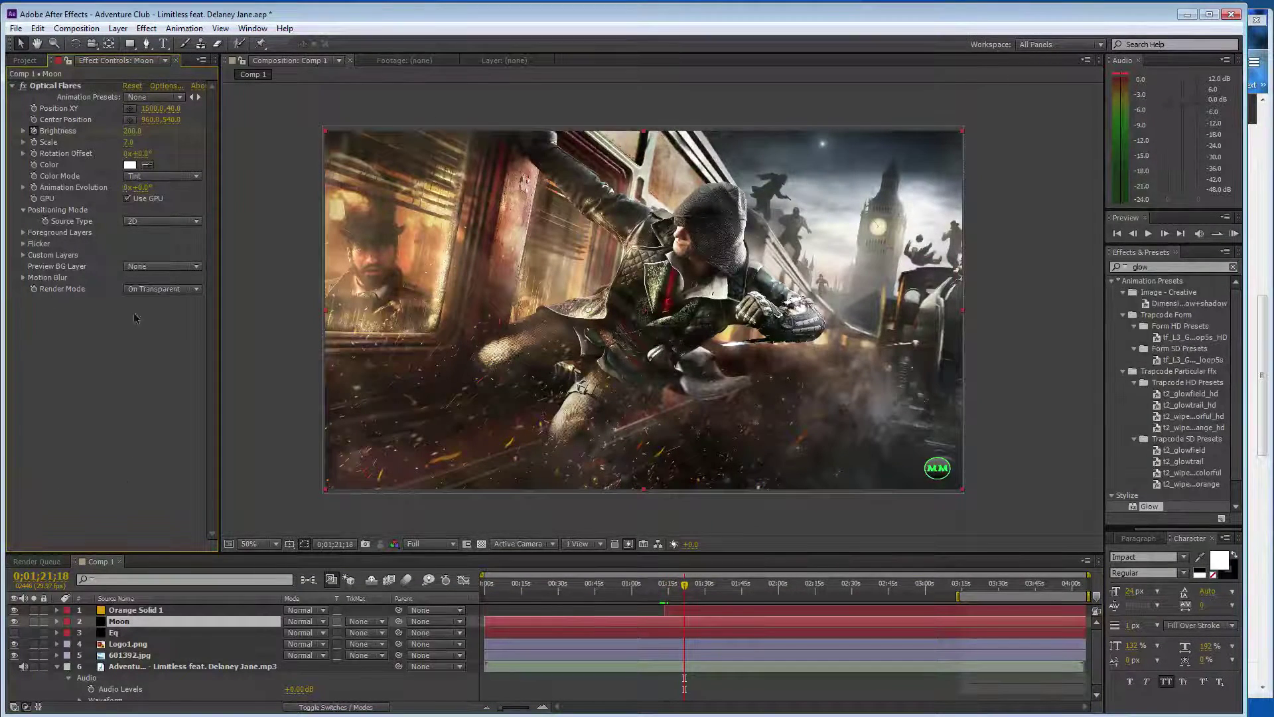
click(132, 142)
text(10)
key(Return)
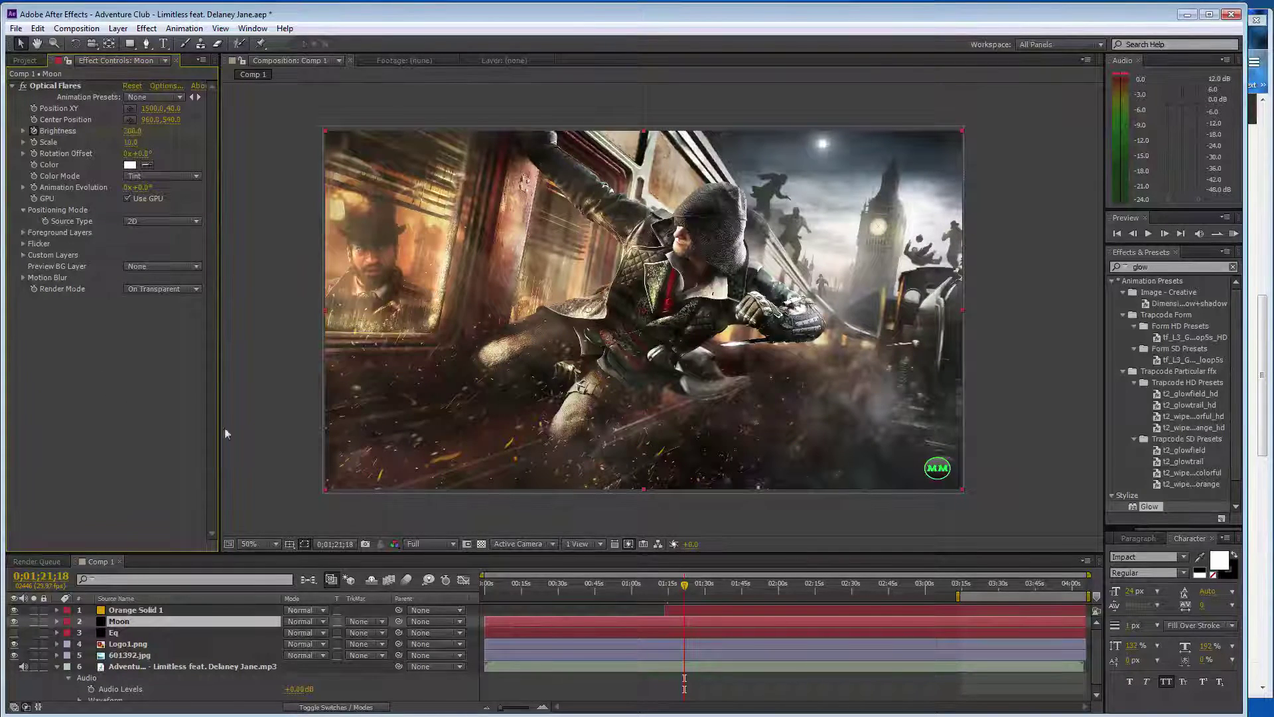
Key flare brightness 100 at about 1:29, then 200 at about 1:35.
click(702, 586)
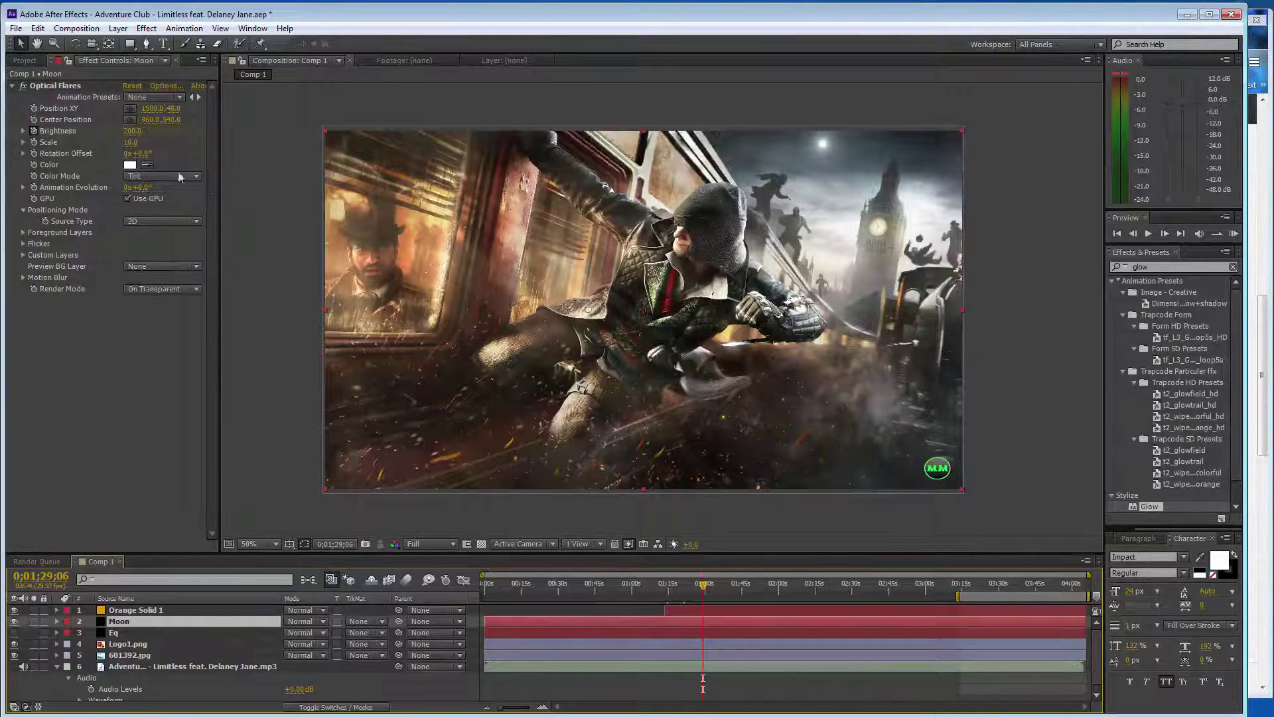
click(132, 131)
text(100)
key(Return)
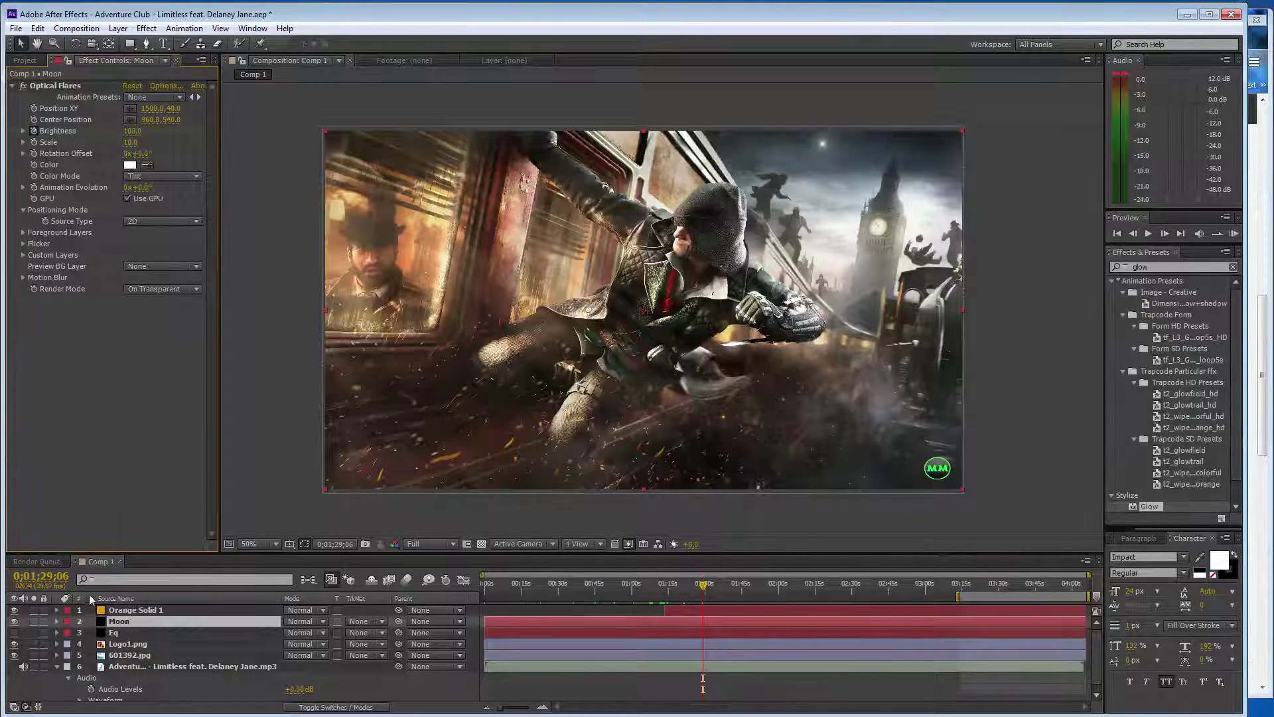
click(58, 610)
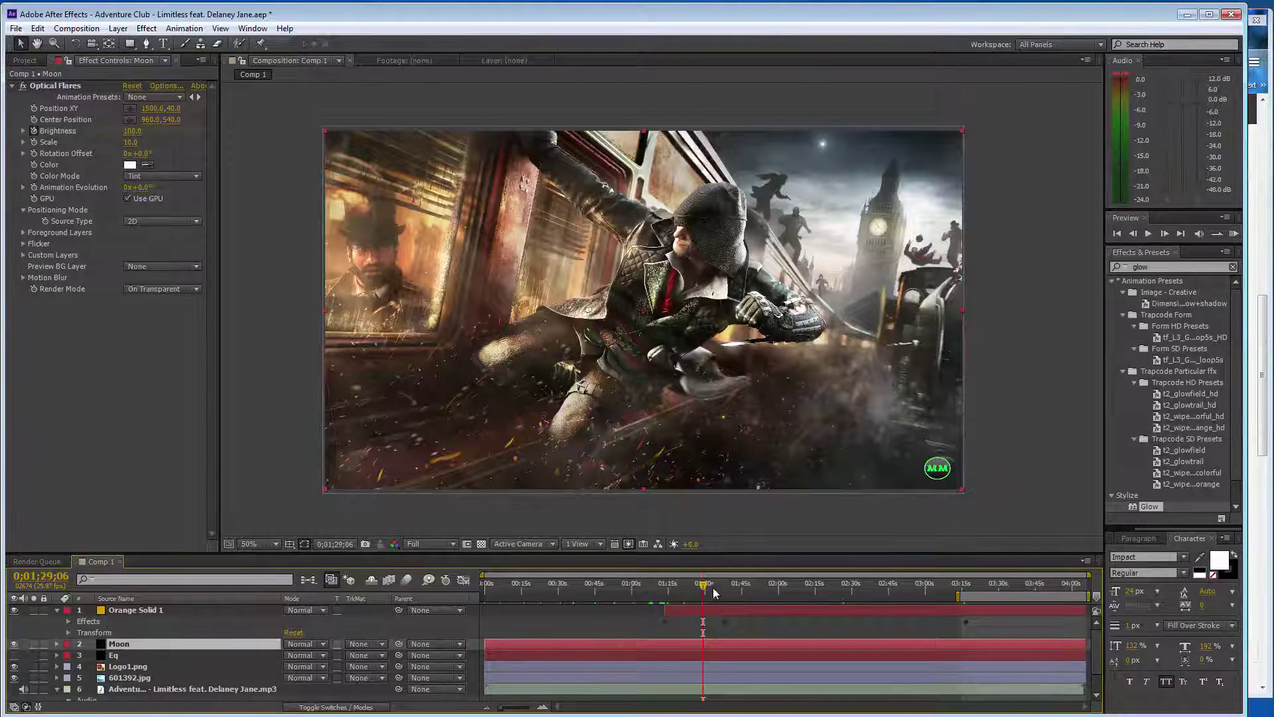
click(718, 587)
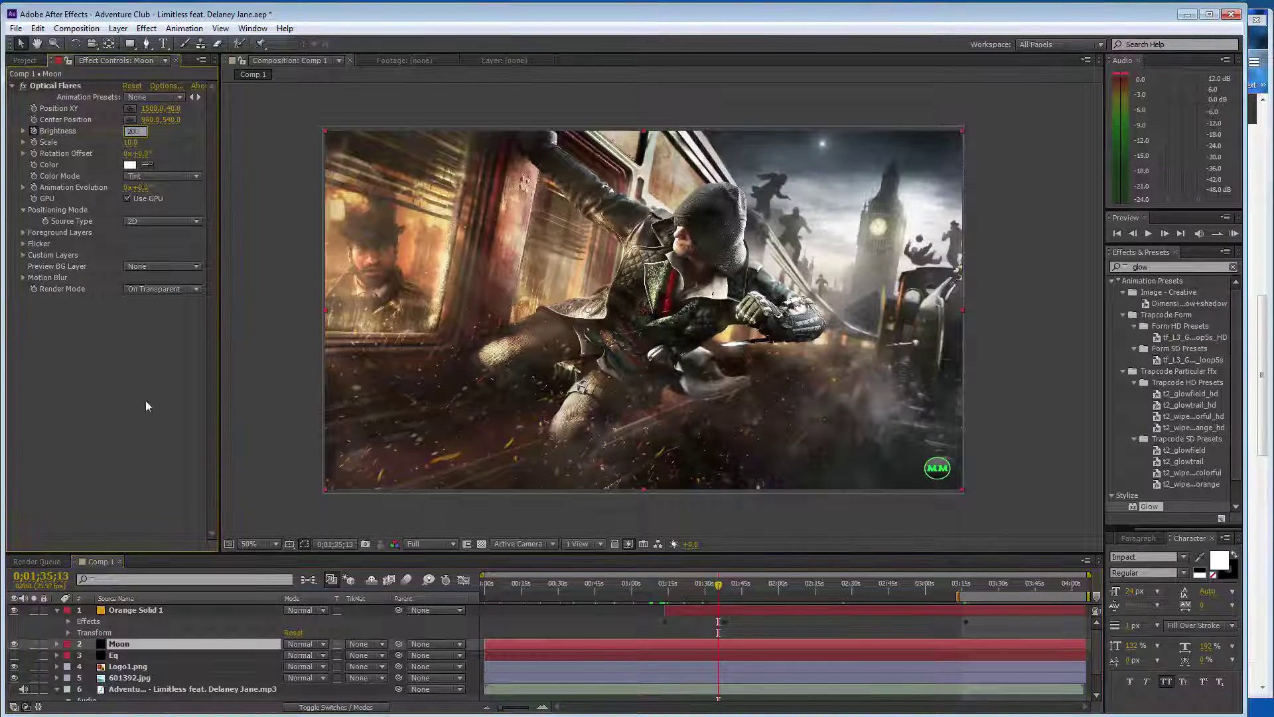
drag(138, 131, 170, 130)
Alternate flare brightness 100, 200, 100 at about 1:40, 1:44 and 1:51.
click(729, 584)
drag(729, 583, 730, 584)
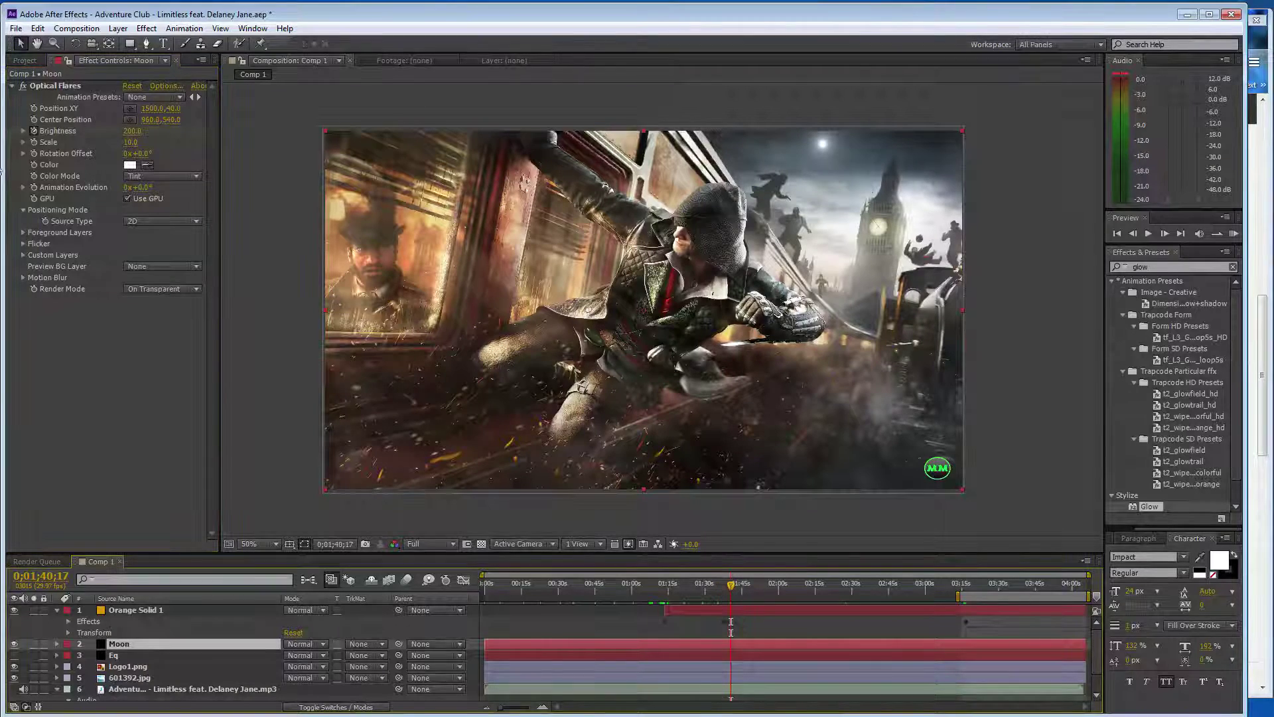
click(133, 412)
key(ctrl+z)
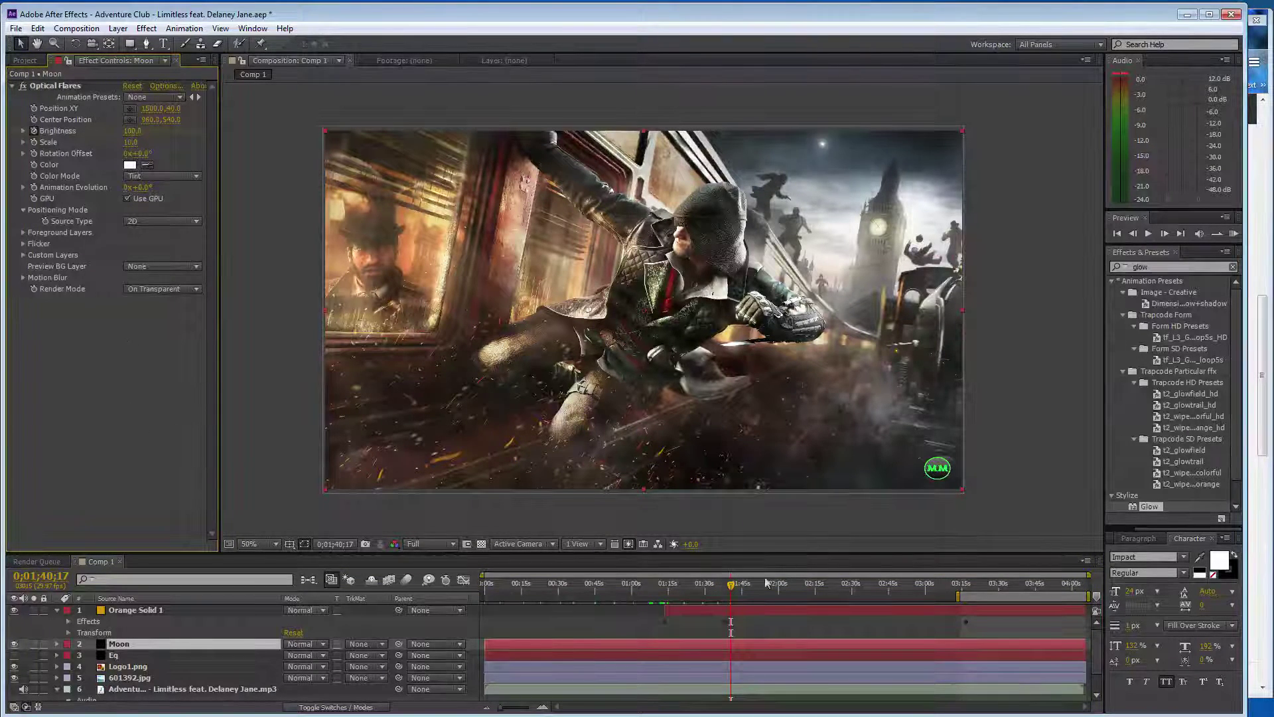
click(741, 583)
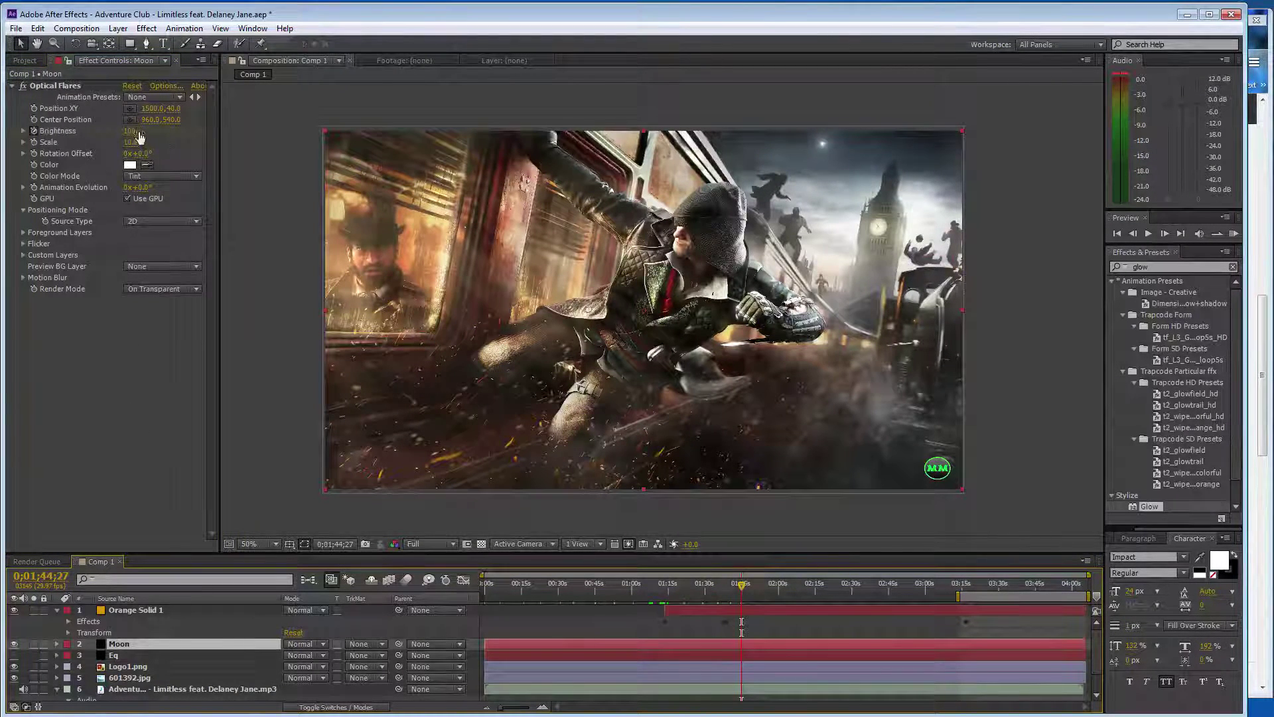
key(ctrl+shift+z)
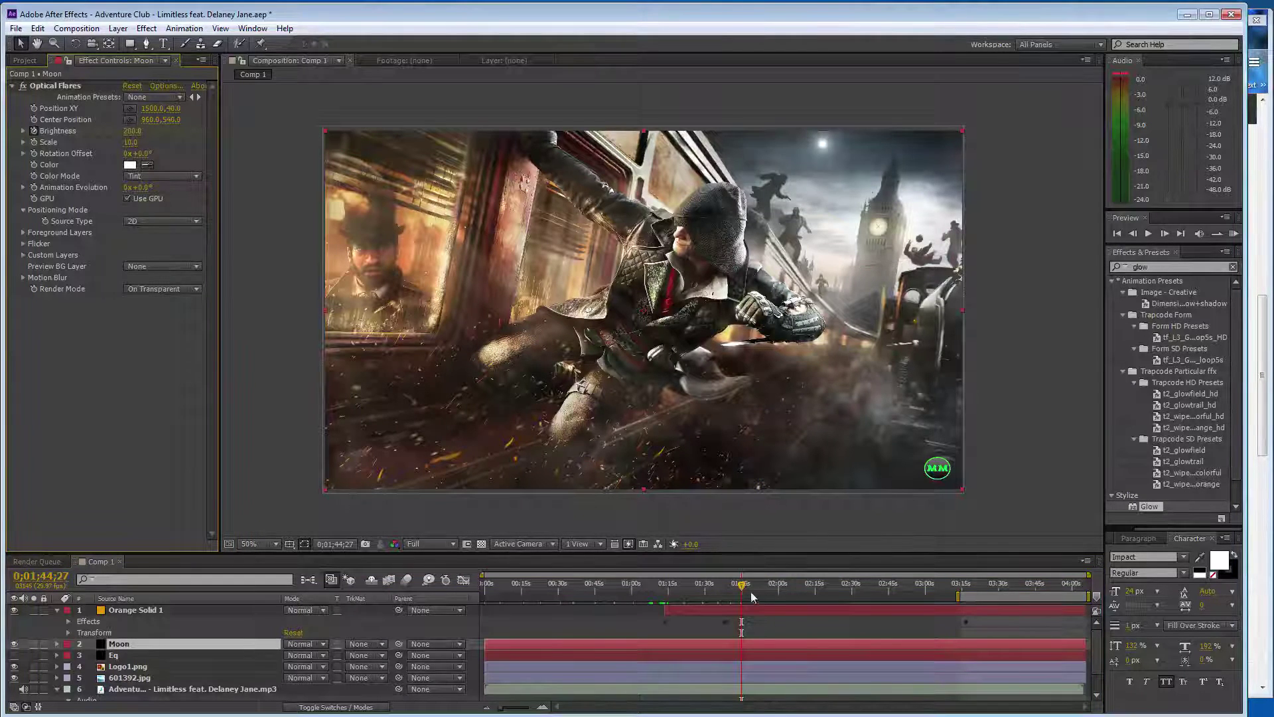
click(756, 586)
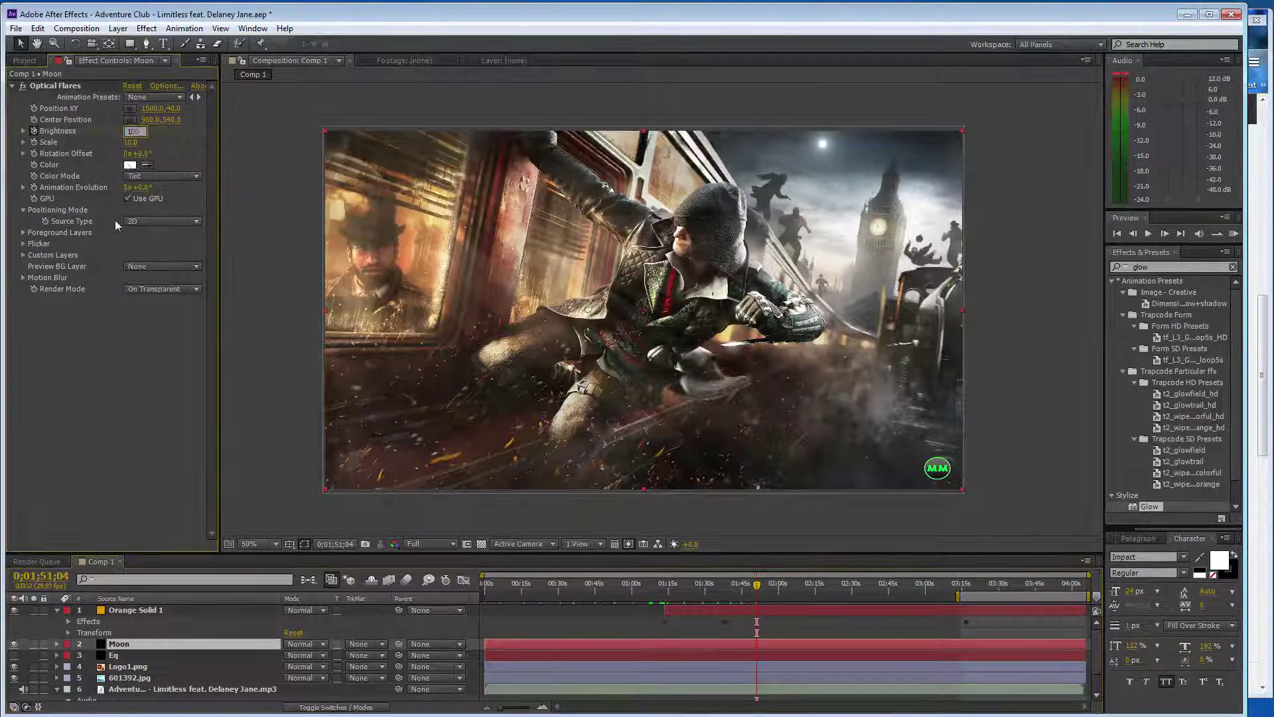
key(ctrl+z)
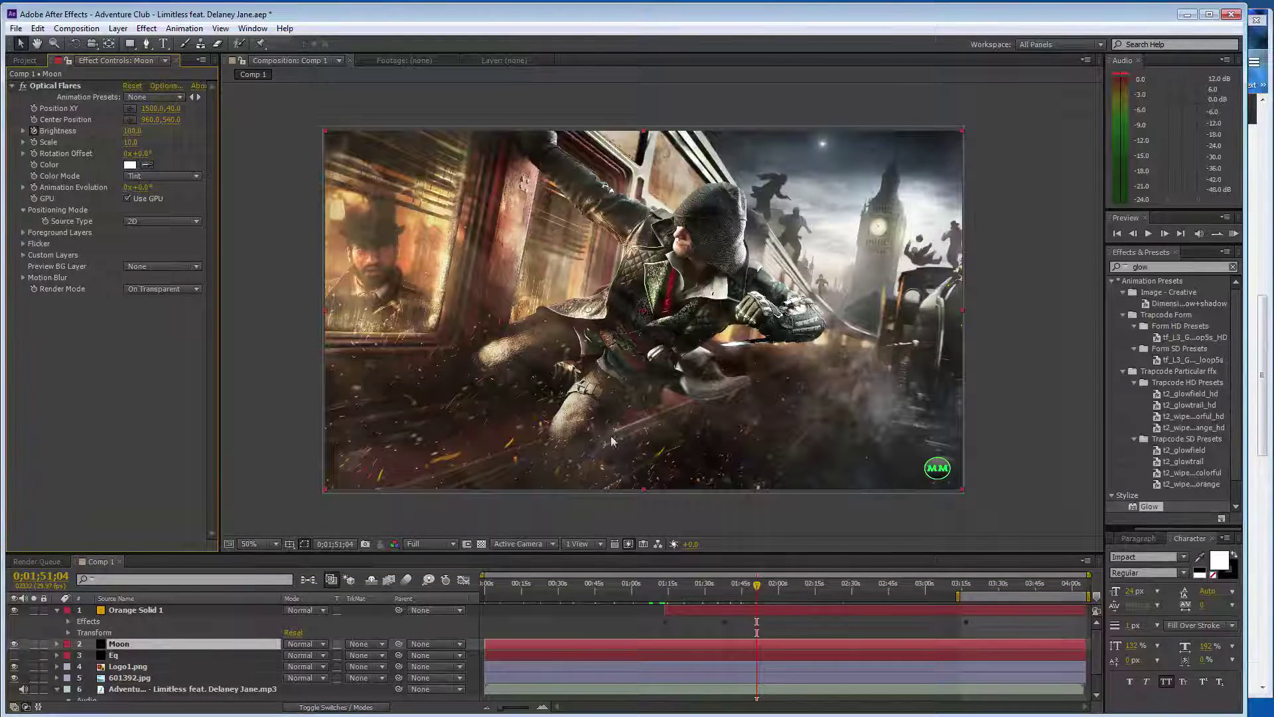
At about 1:55, set the flare brightness to 200 and scale to 9.
click(719, 585)
click(768, 585)
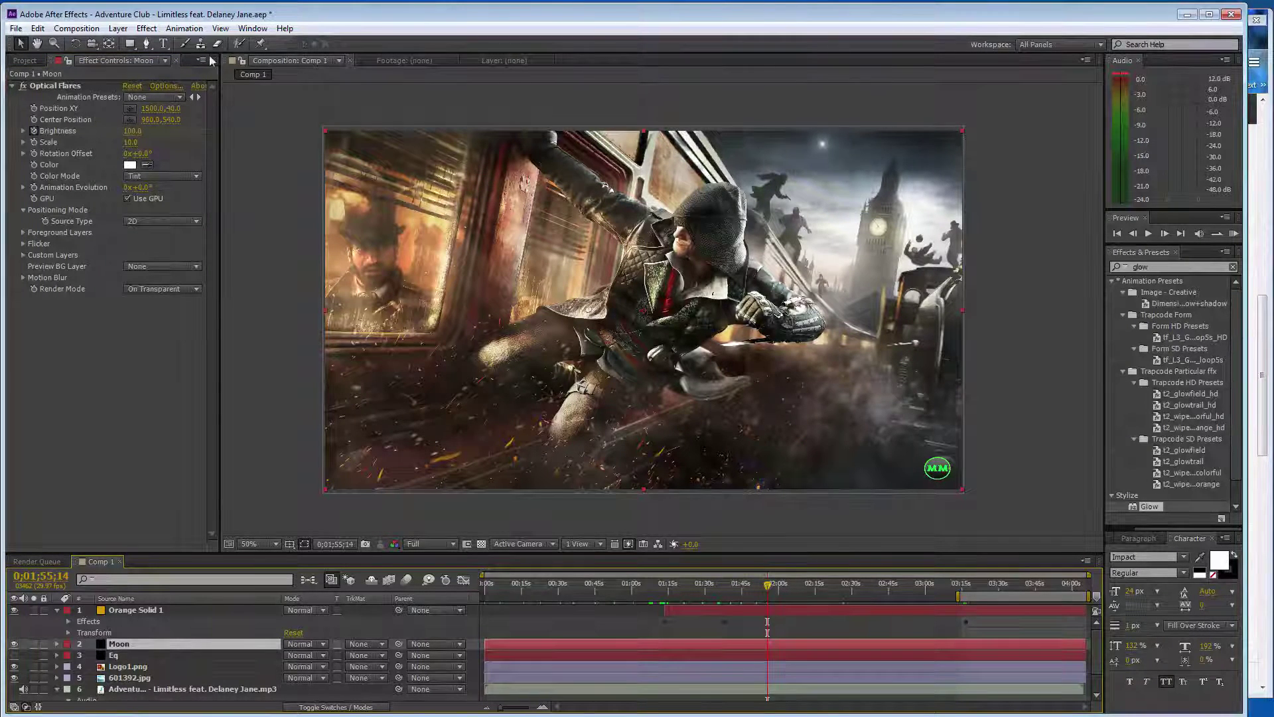
click(132, 131)
text(200)
key(Return)
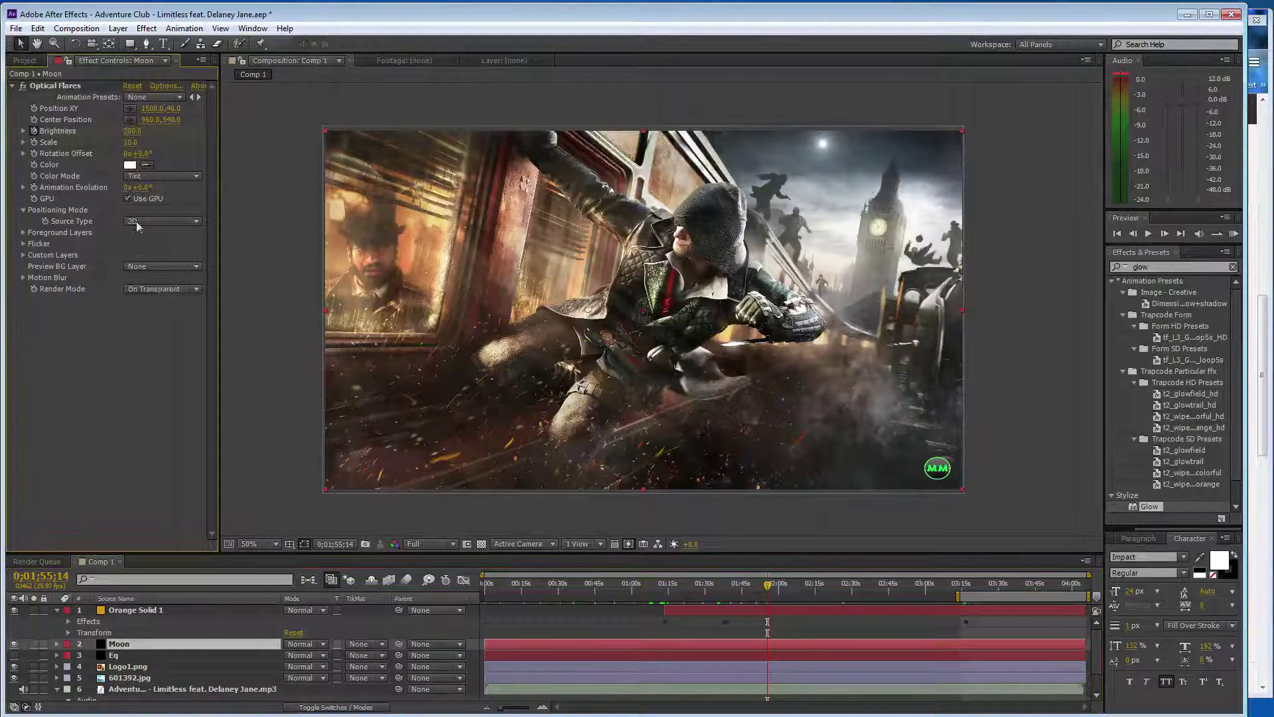
click(132, 142)
key(Return)
Key flare brightness 200 at about 2:07, then 100 at about 2:16.
click(780, 585)
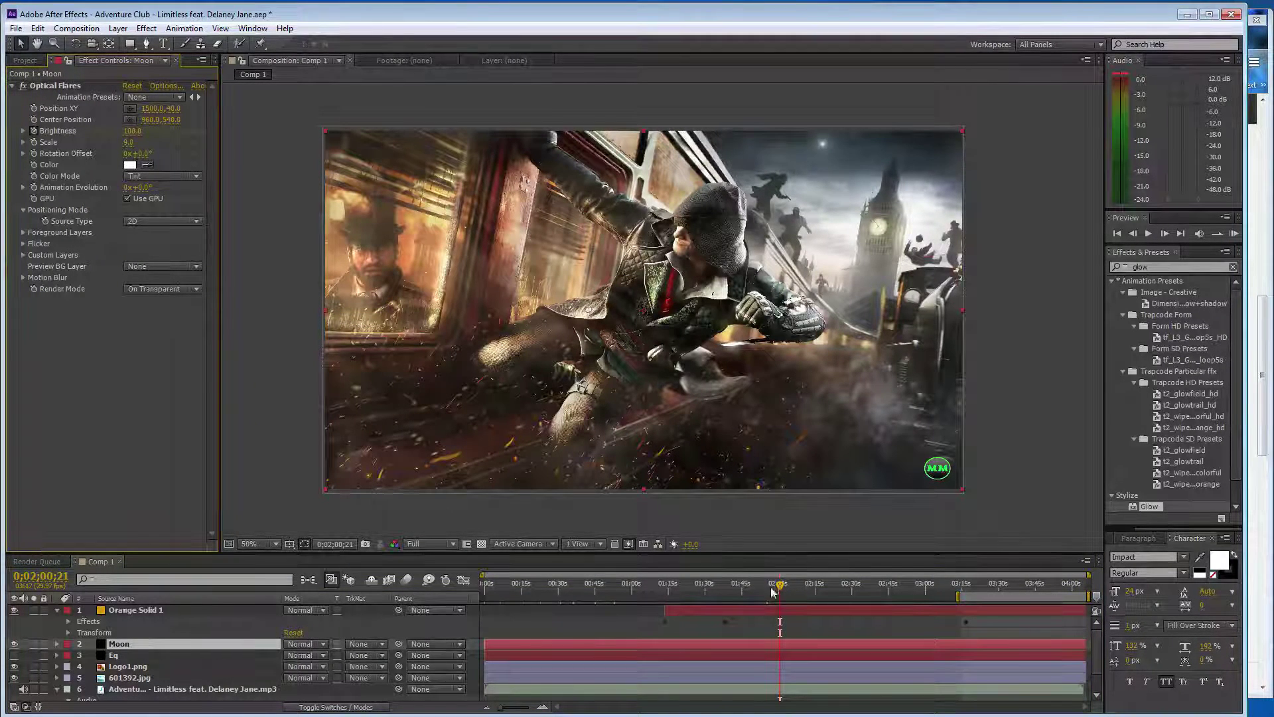
click(797, 590)
click(130, 113)
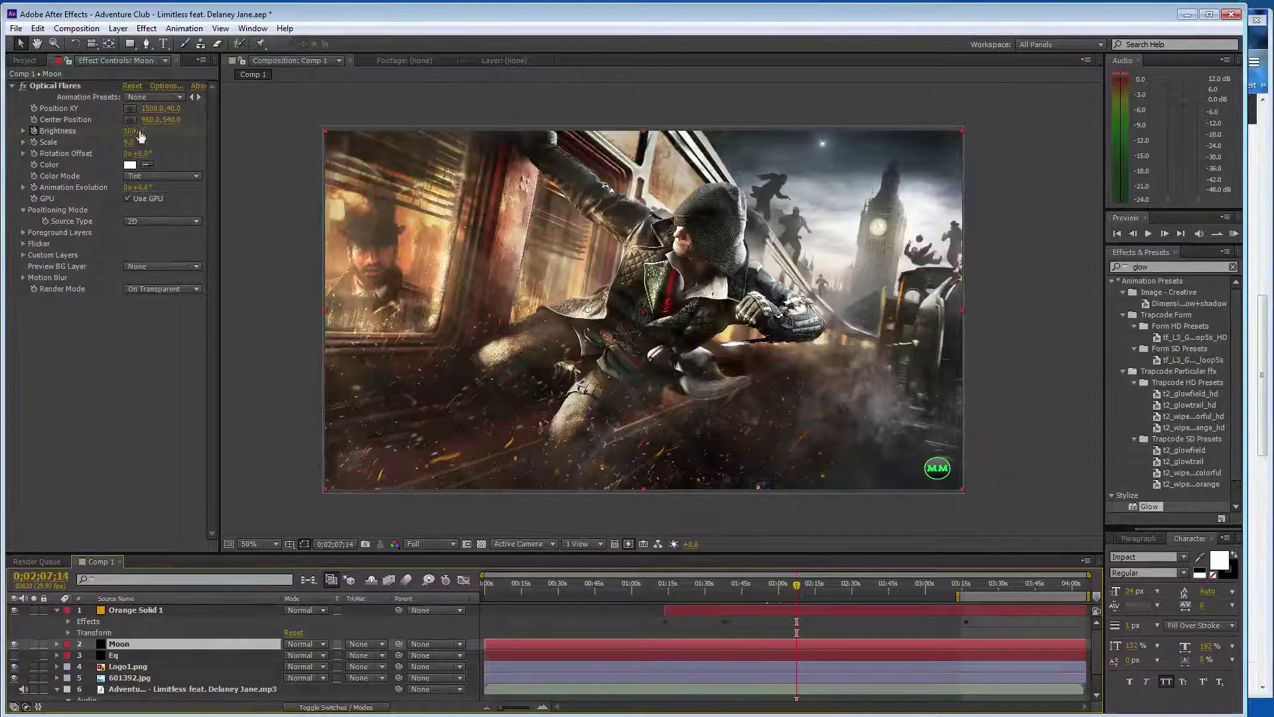
drag(804, 596, 817, 591)
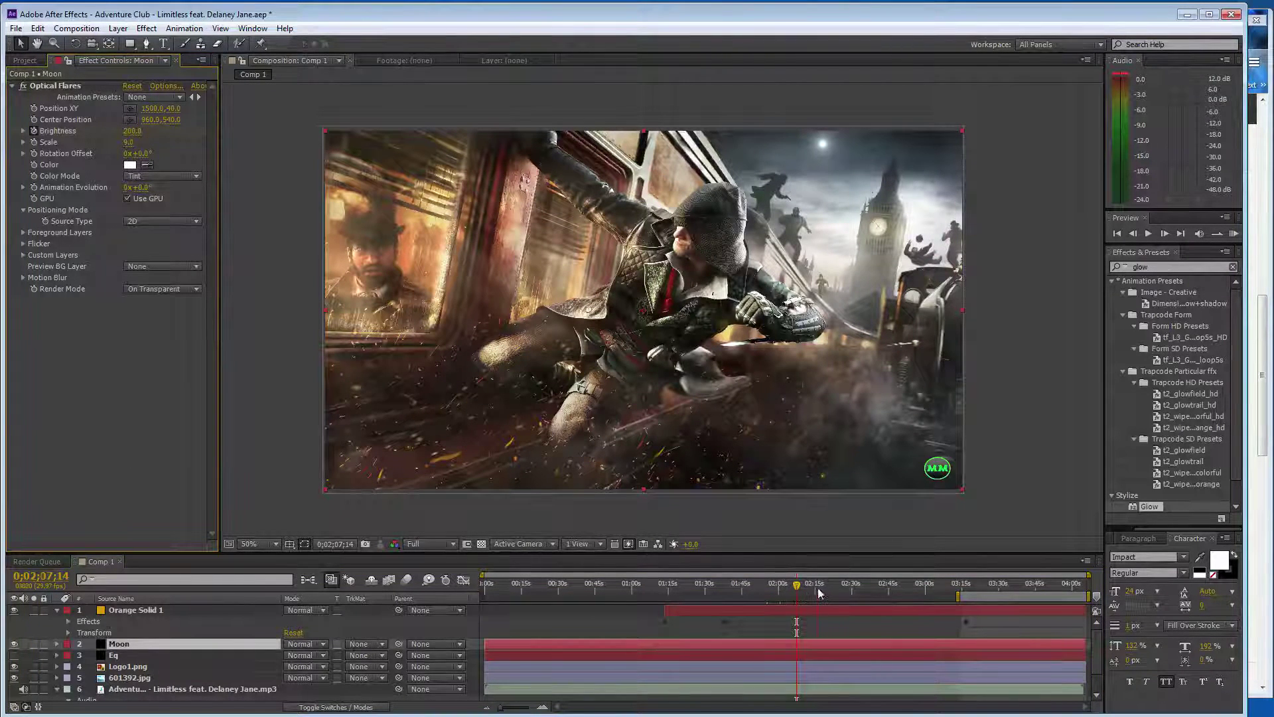
click(132, 131)
text(100)
key(Return)
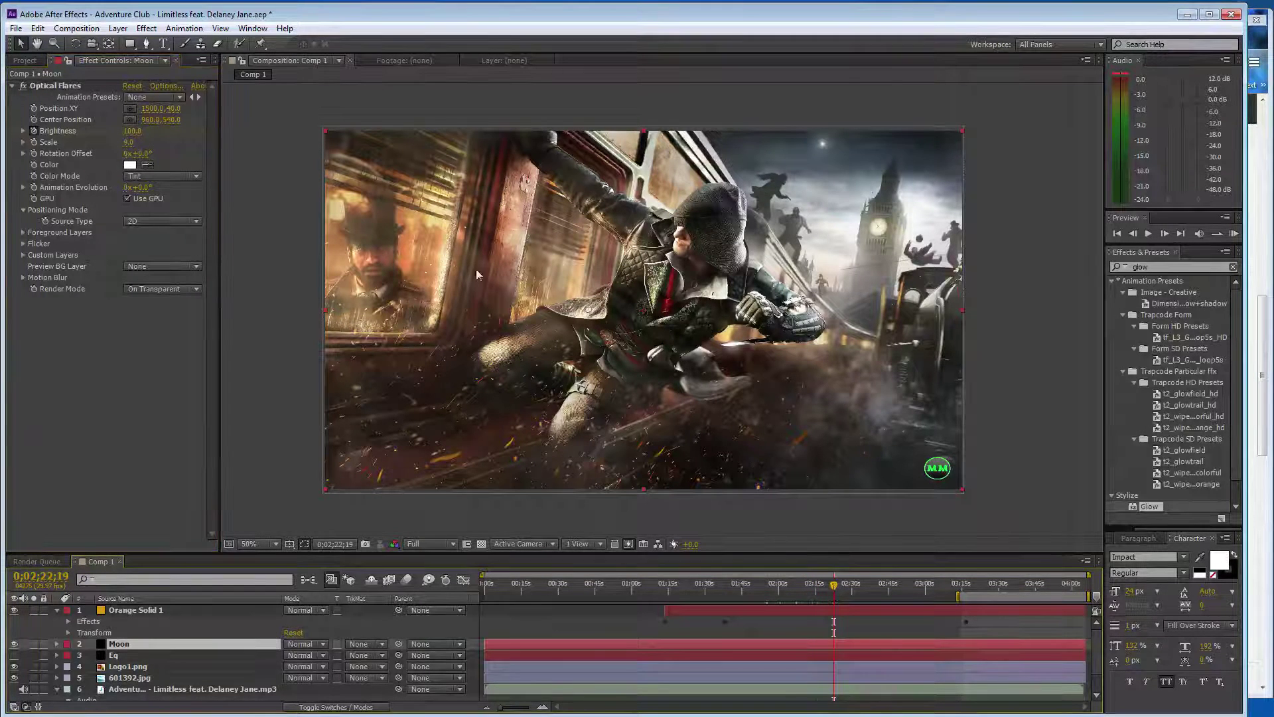
Continue along the song keying flare brightness 200, 100, then 200.
click(834, 588)
click(132, 131)
text(200)
key(Return)
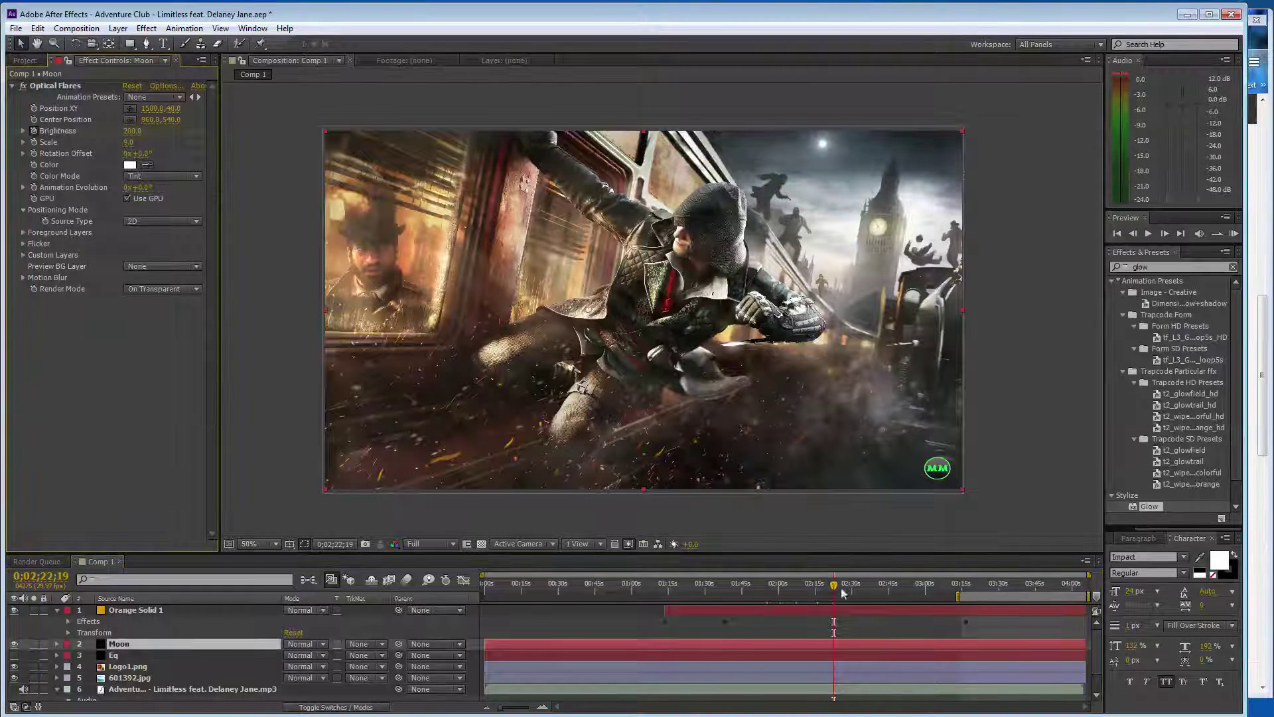
click(854, 586)
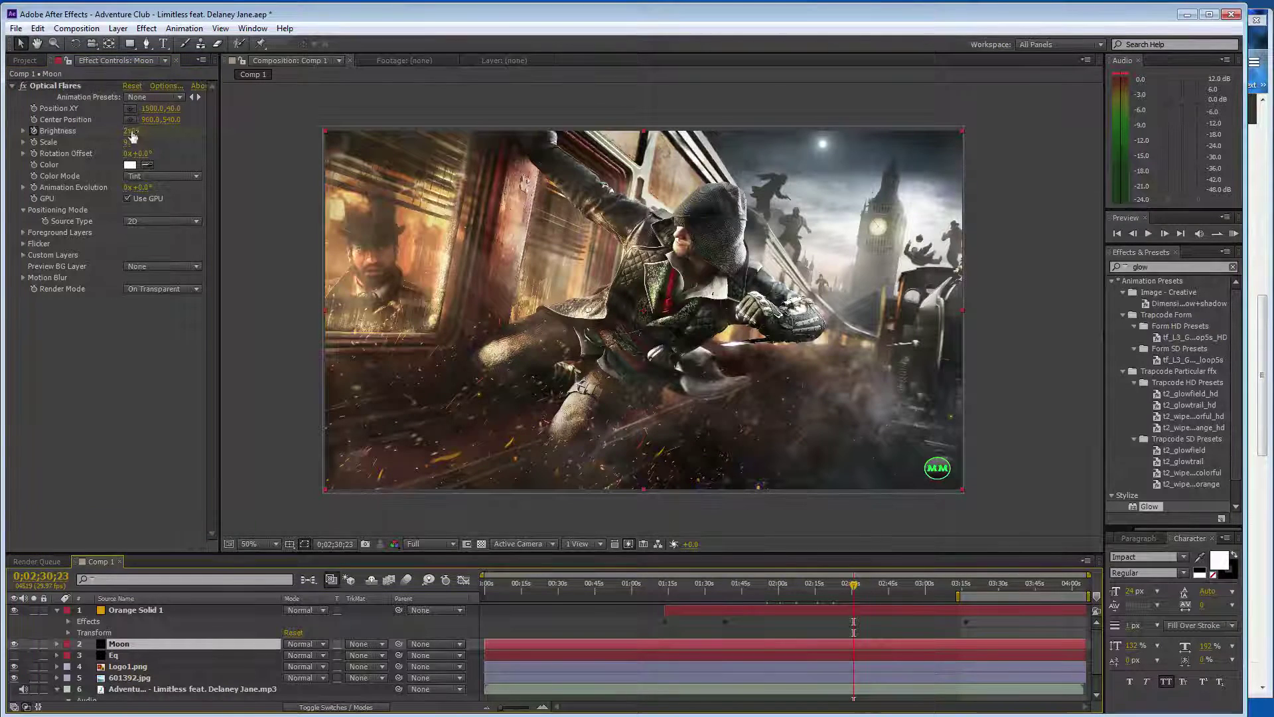
key(ctrl+z)
click(870, 585)
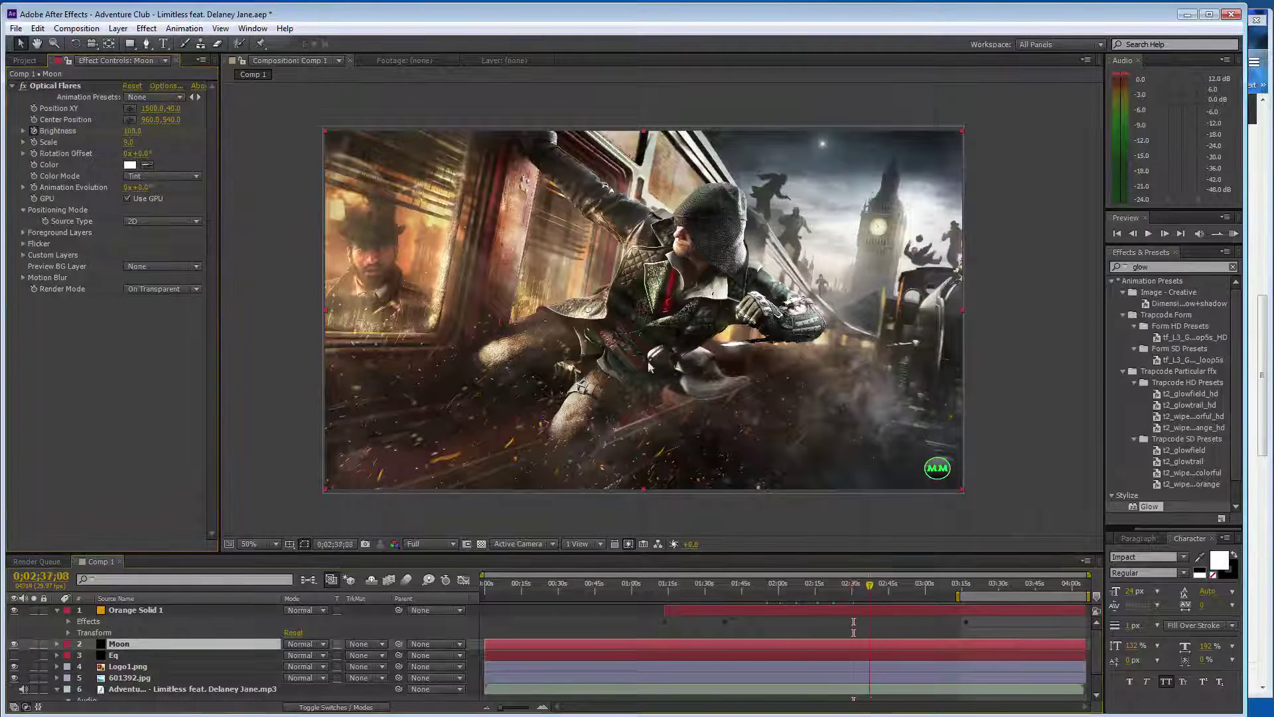
key(ctrl+shift+z)
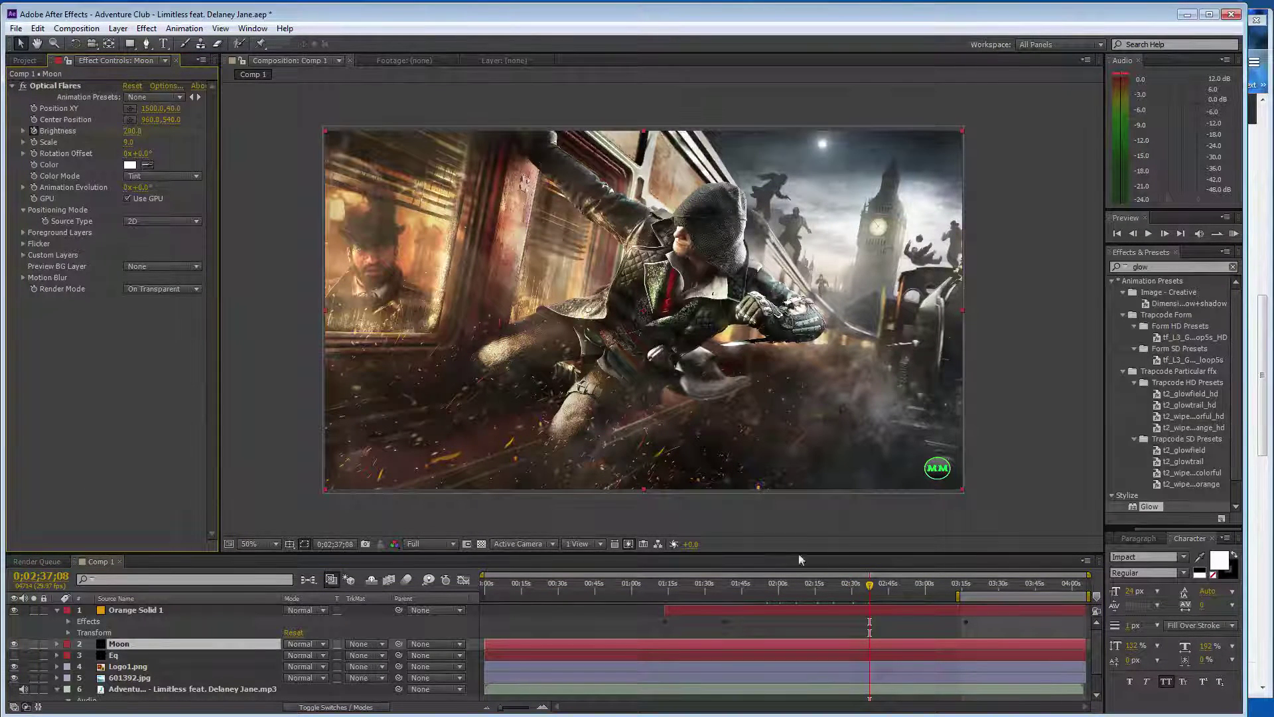
Key flare brightness 100 at the next point, then 200 slightly later.
click(890, 586)
click(132, 131)
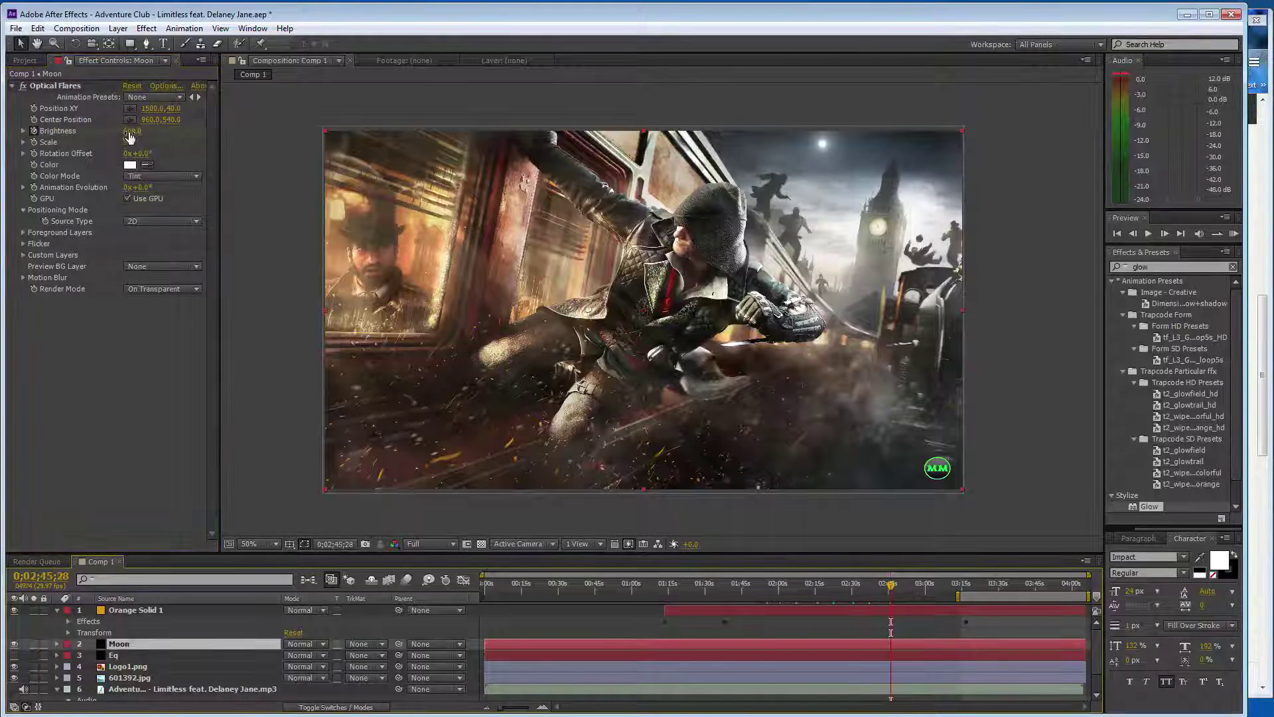
text(100)
key(Return)
drag(889, 595, 902, 591)
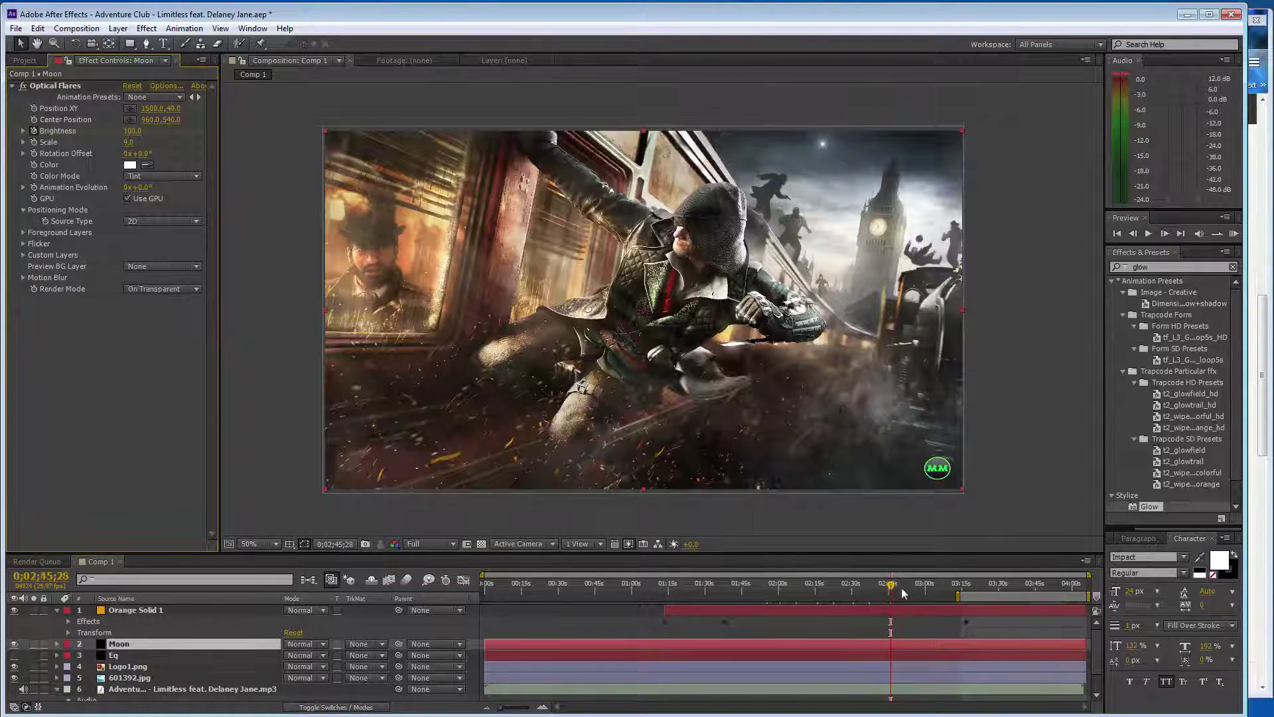
click(132, 132)
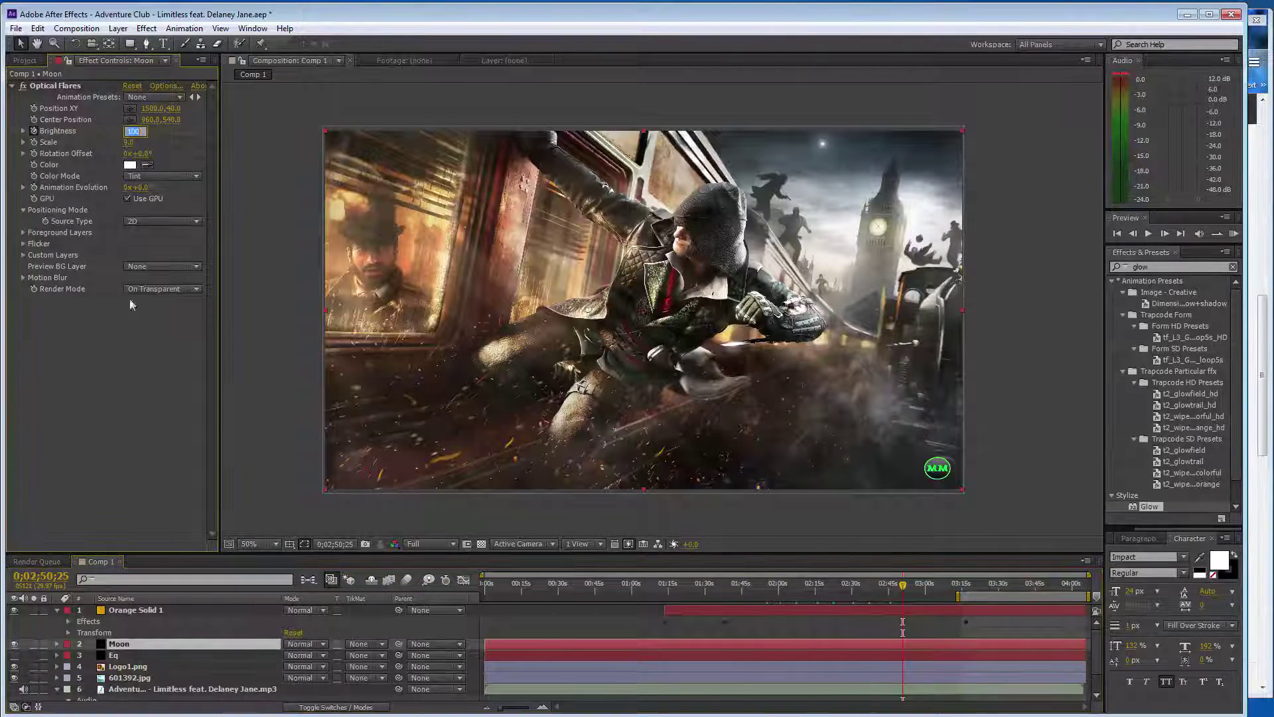
text(200)
key(Return)
Further along, key flare brightness 100 and then 200.
click(917, 589)
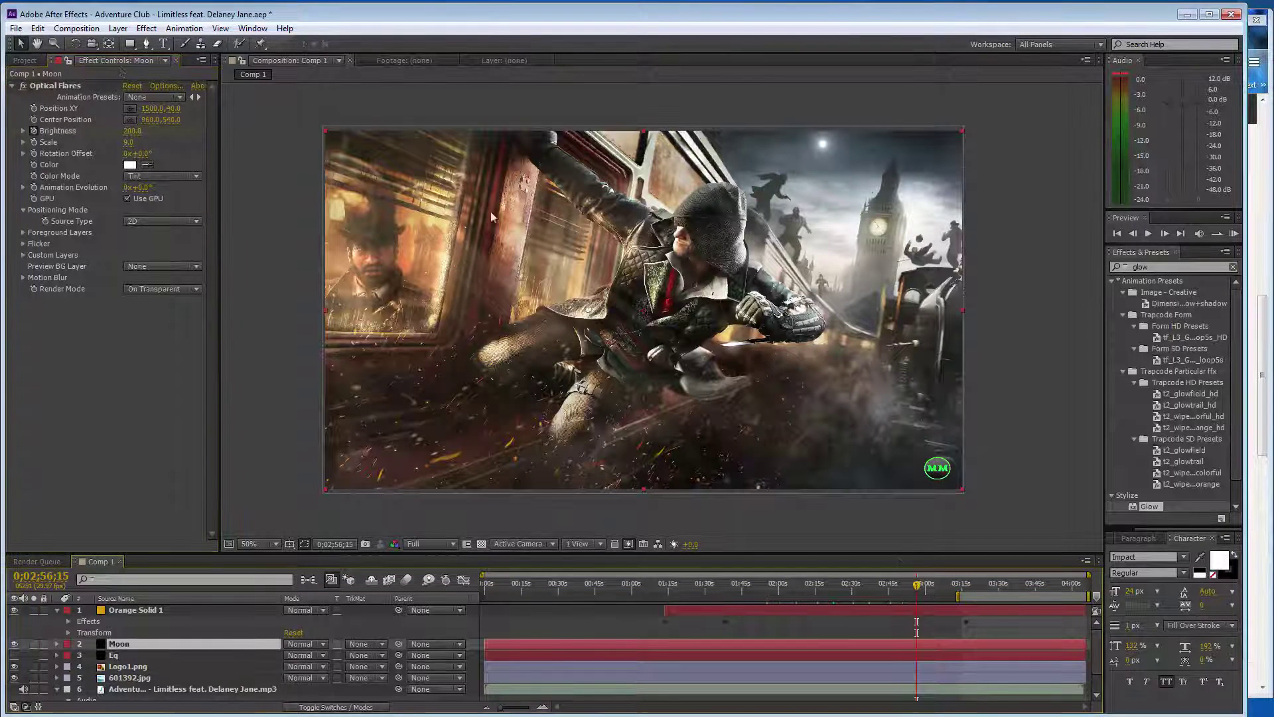
click(133, 131)
text(100)
key(Return)
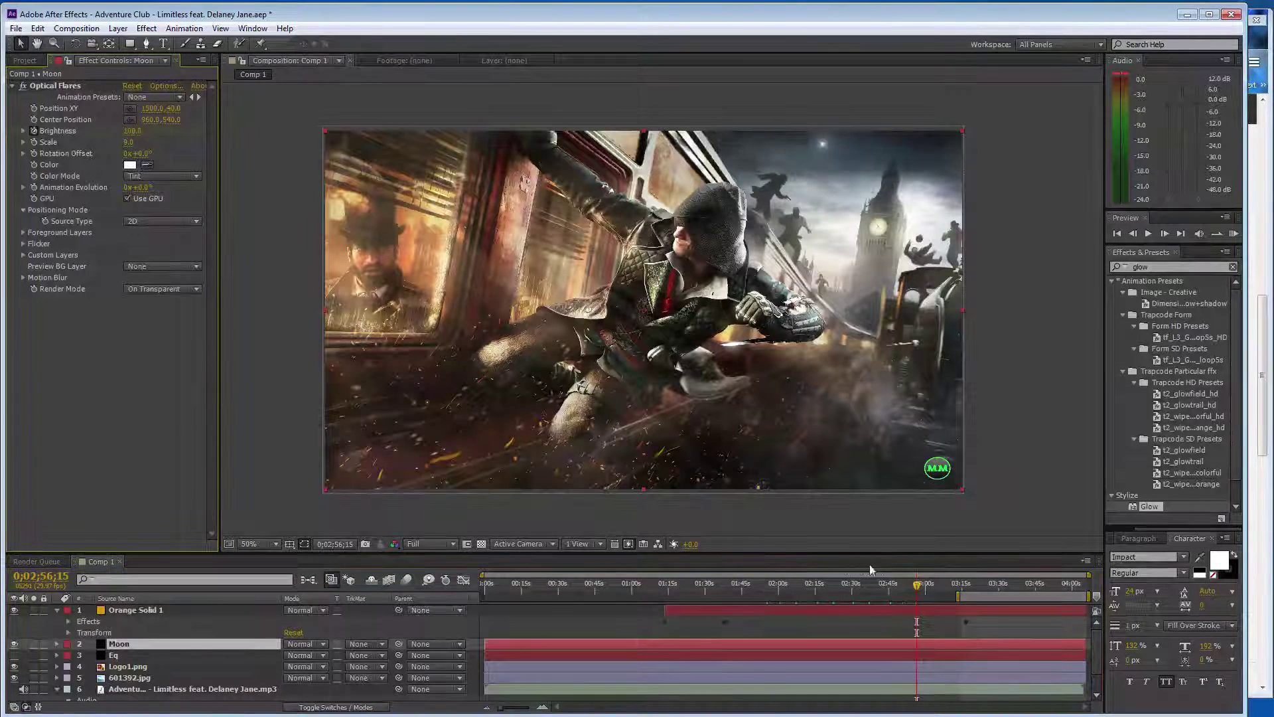
click(926, 589)
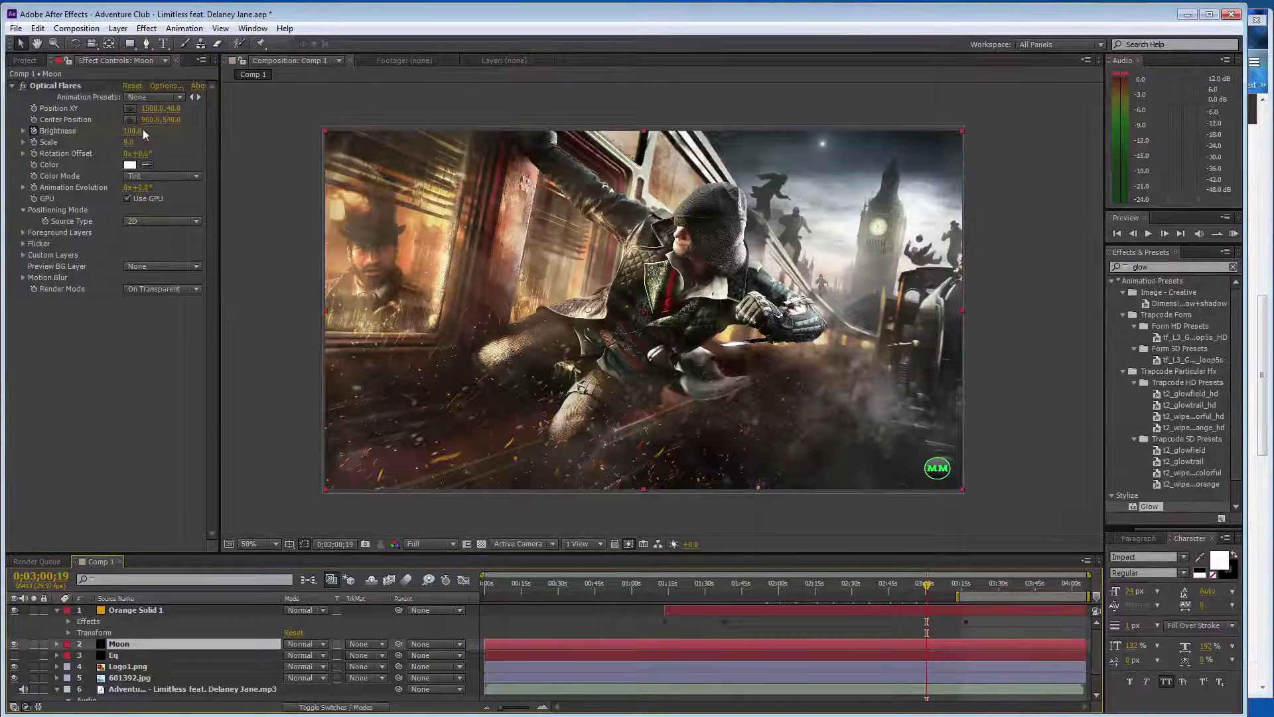
click(132, 131)
text(200)
key(Return)
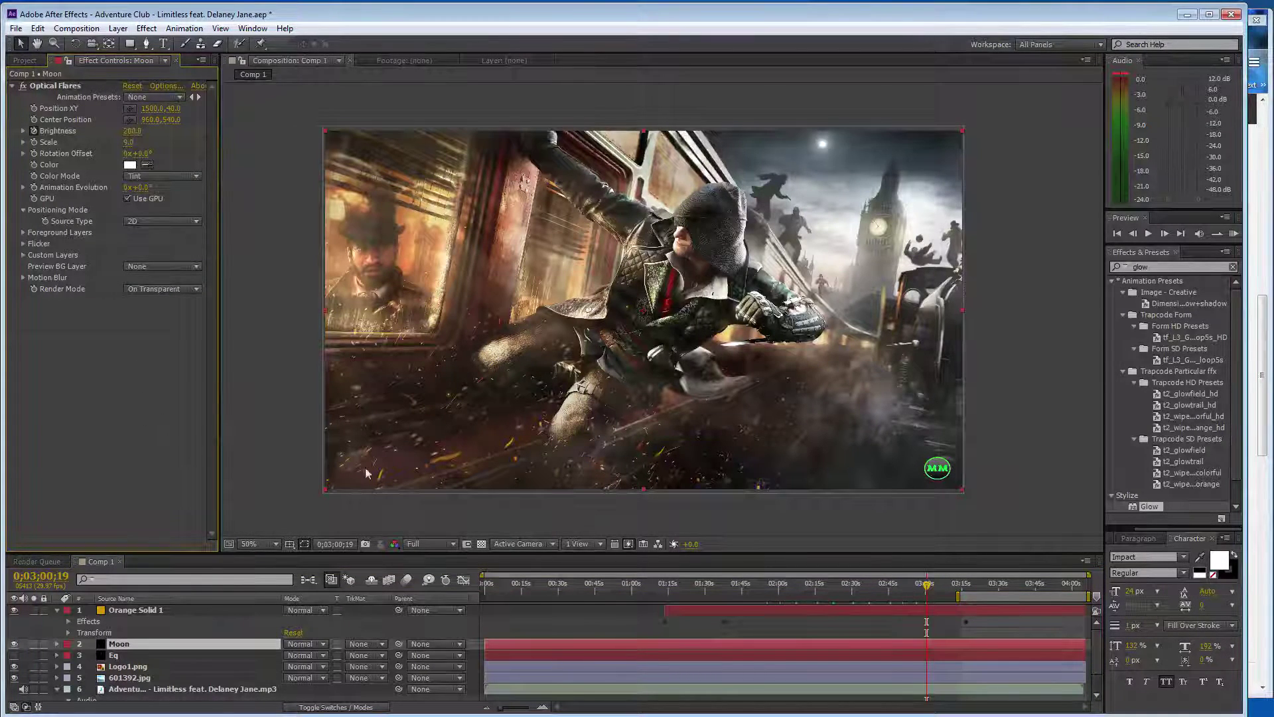
Drop flare brightness to 100, then finish at 200 at 0;03;14;14.
click(893, 565)
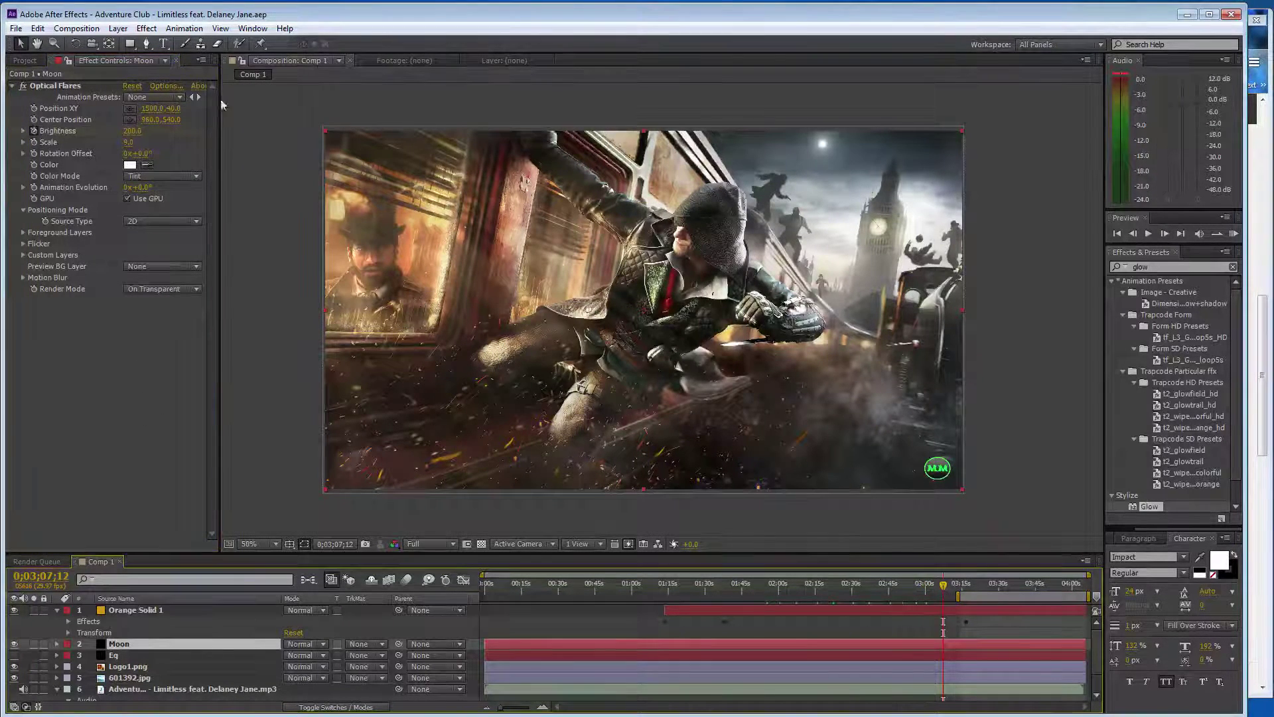
key(ctrl+z)
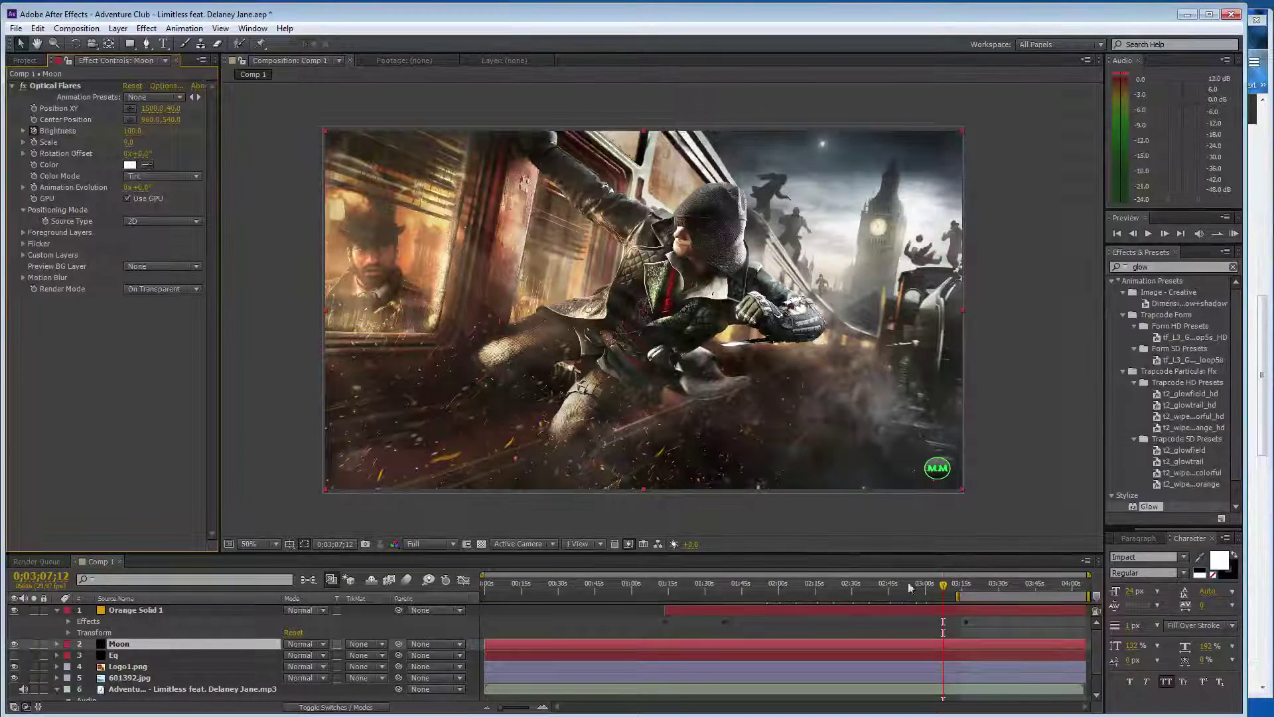
click(960, 594)
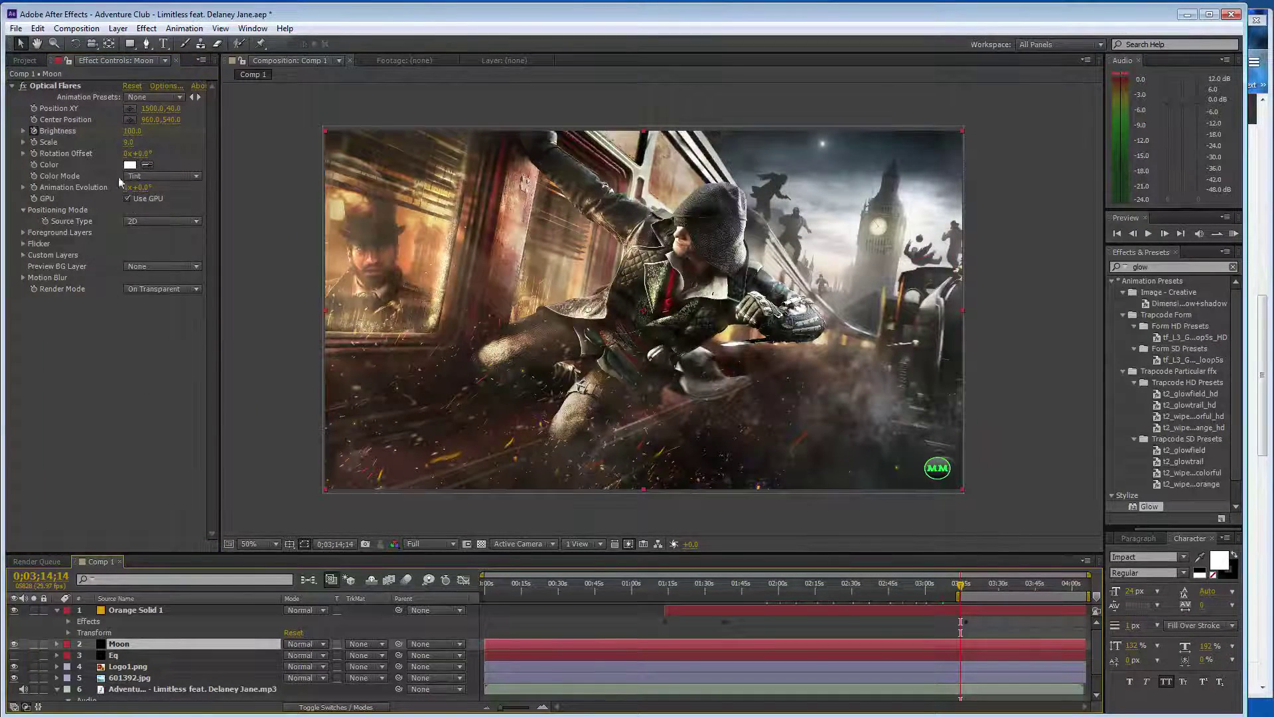
click(133, 447)
key(ctrl+shift+z)
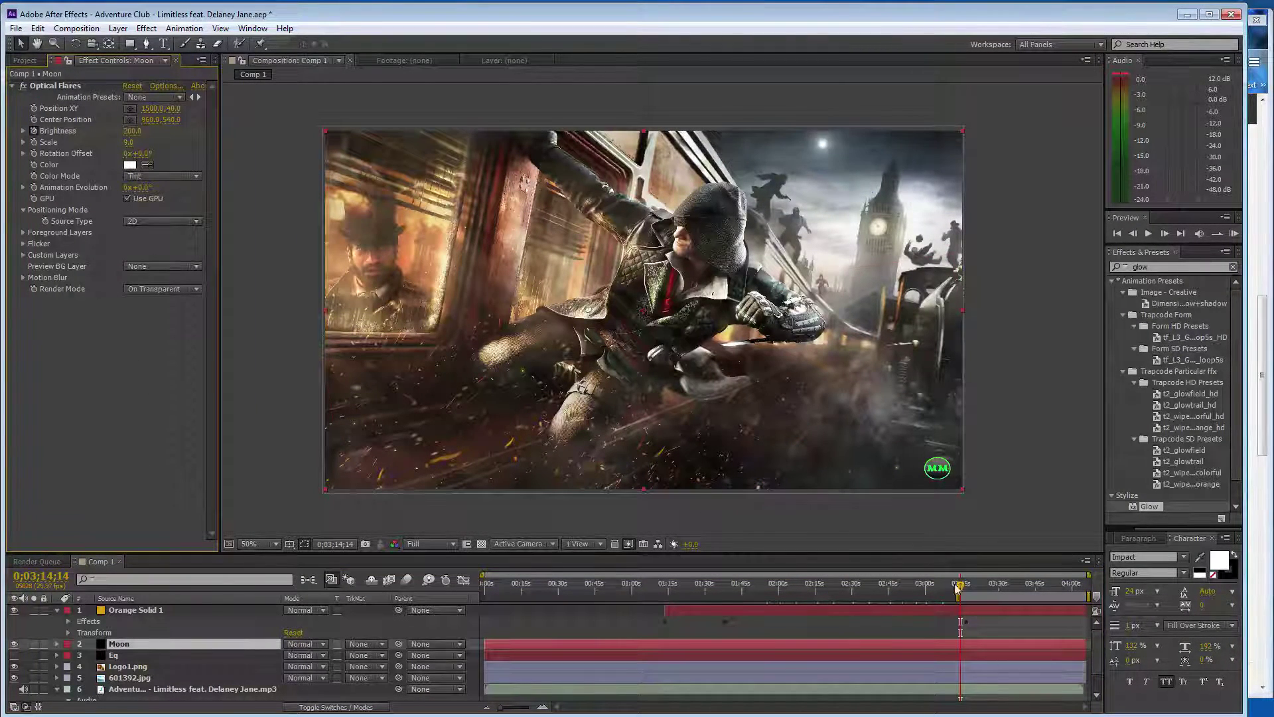
click(544, 708)
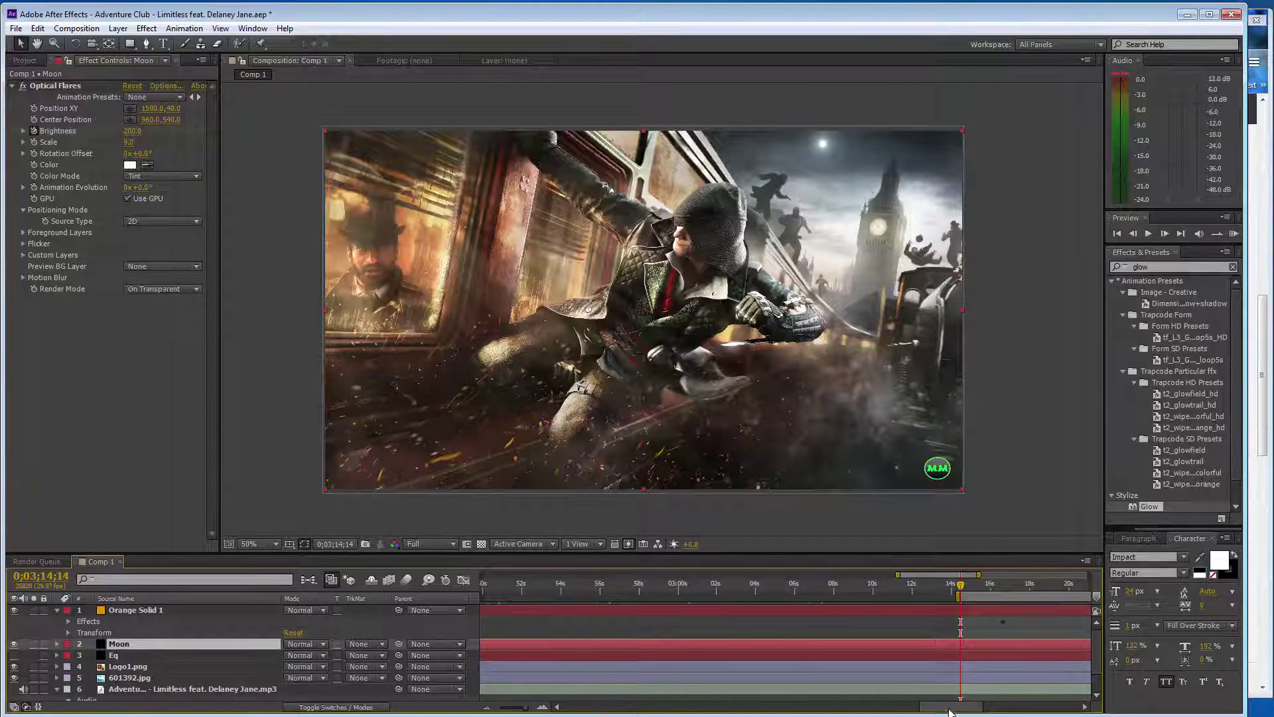
Keyframe the Moon flare's Brightness at 200 around 0:03:16:20.
click(543, 707)
click(543, 707)
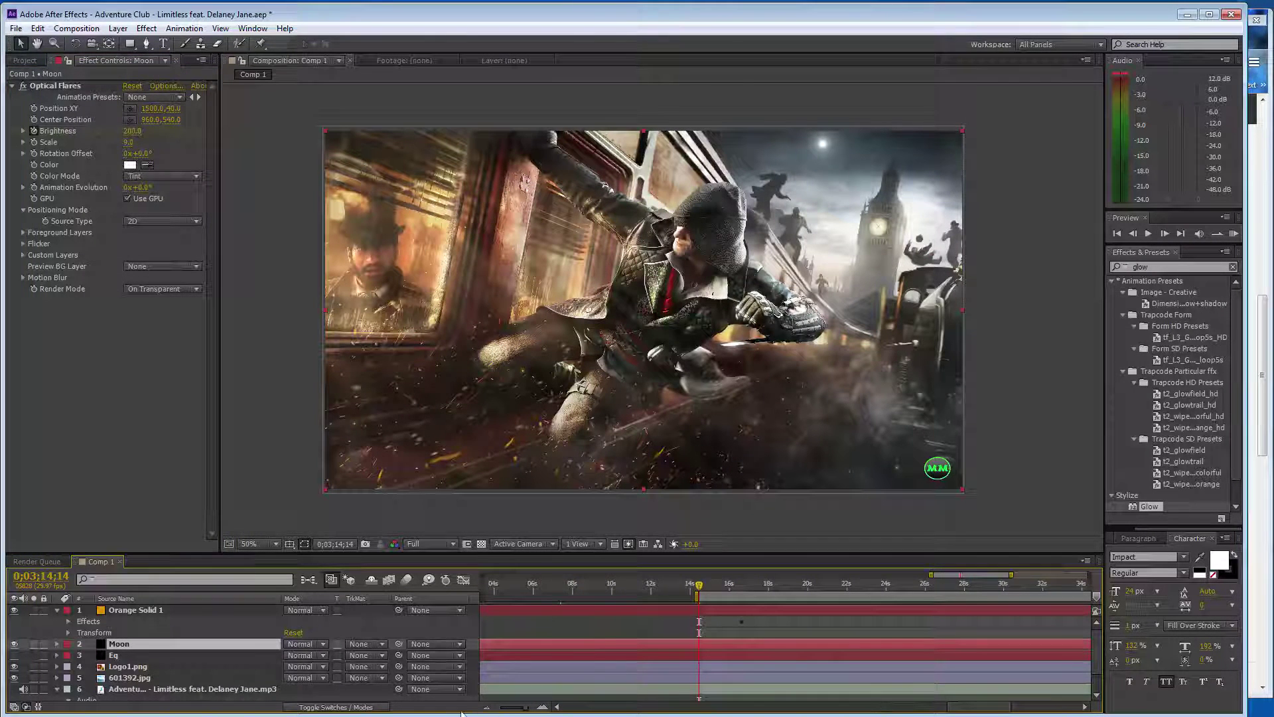
click(543, 707)
click(543, 707)
drag(707, 587, 876, 594)
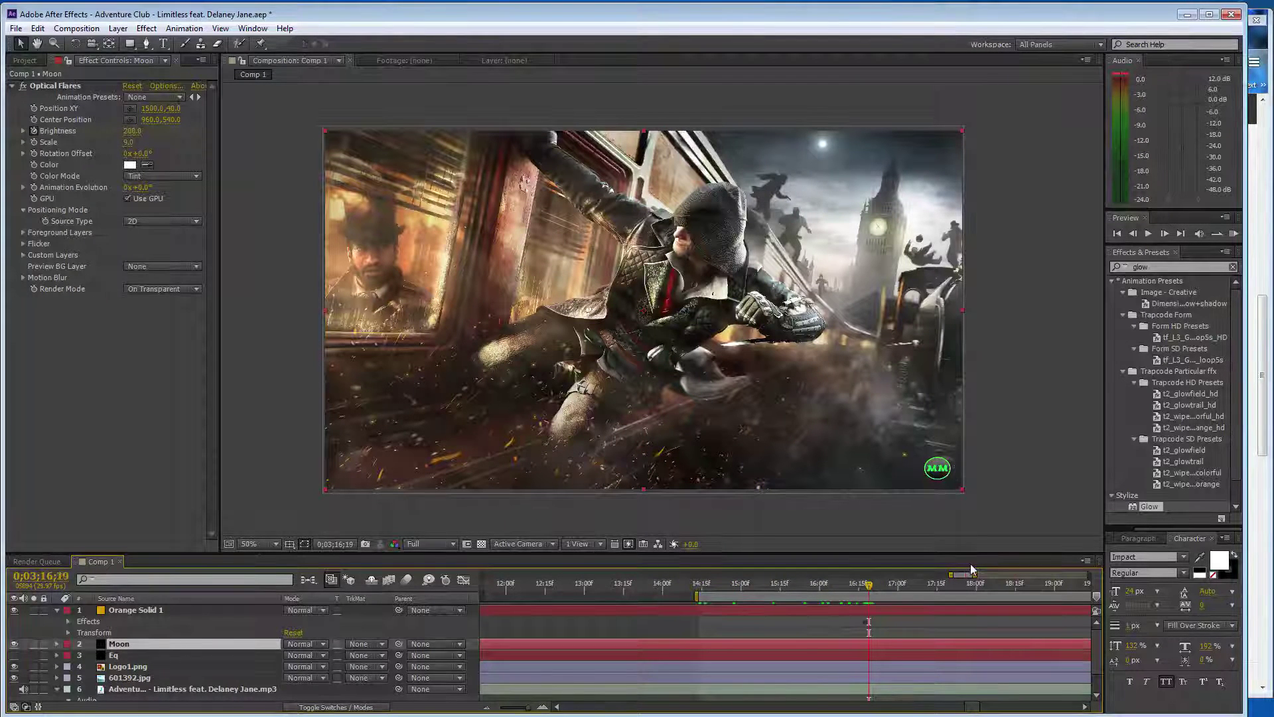
click(542, 707)
key(Page_Up)
key(Page_Up)
key(Page_Up)
key(Page_Up)
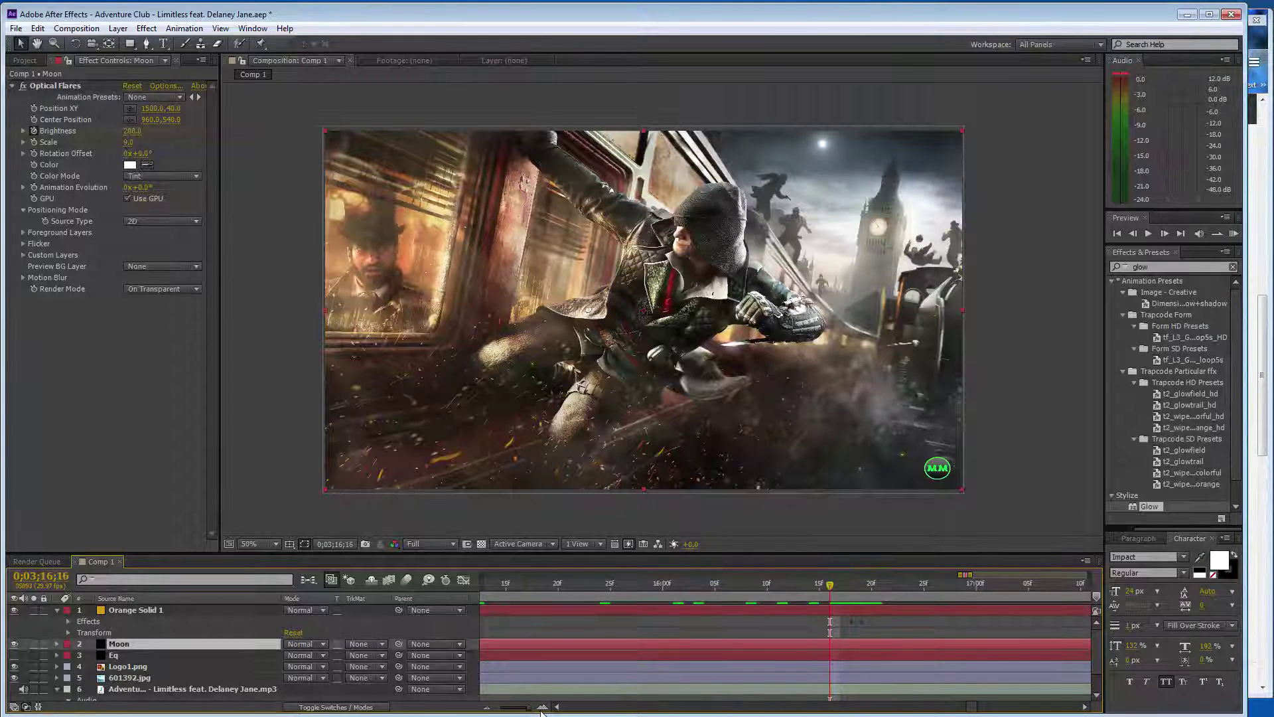
key(Page_Up)
key(Page_Up)
key(Page_Up)
key(Page_Up)
key(Page_Up)
key(Page_Up)
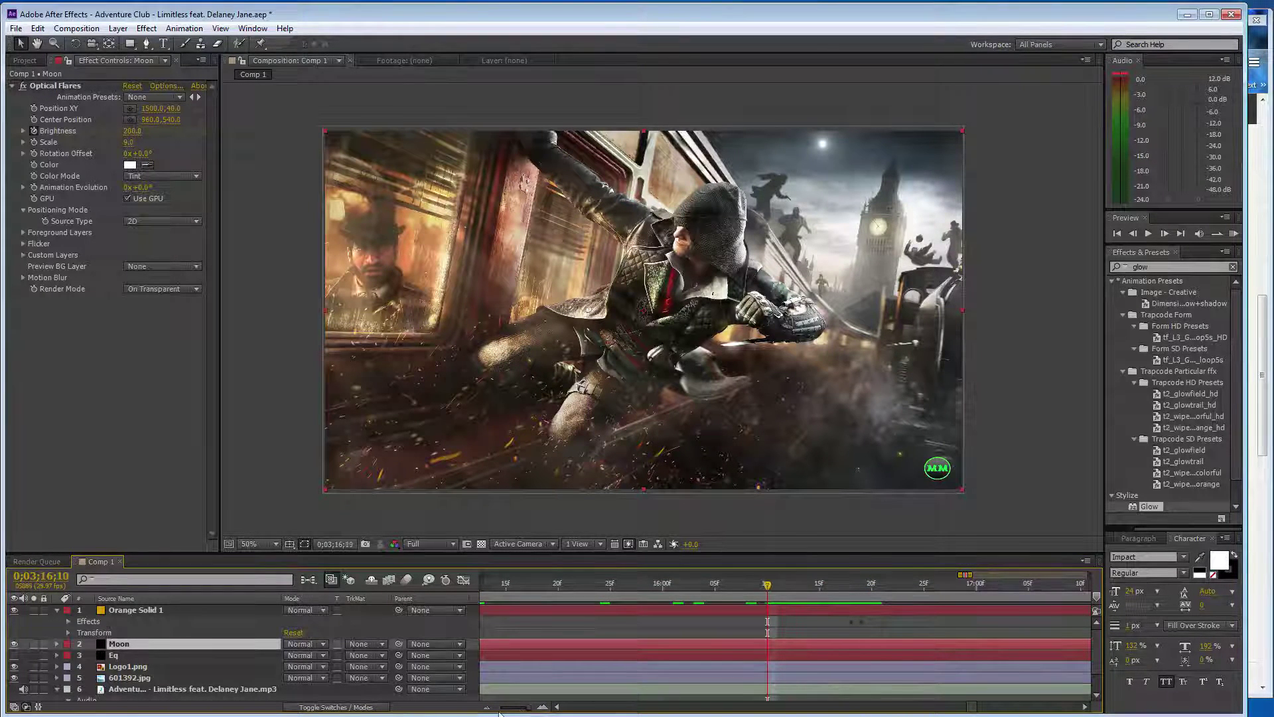
key(Page_Up)
click(486, 707)
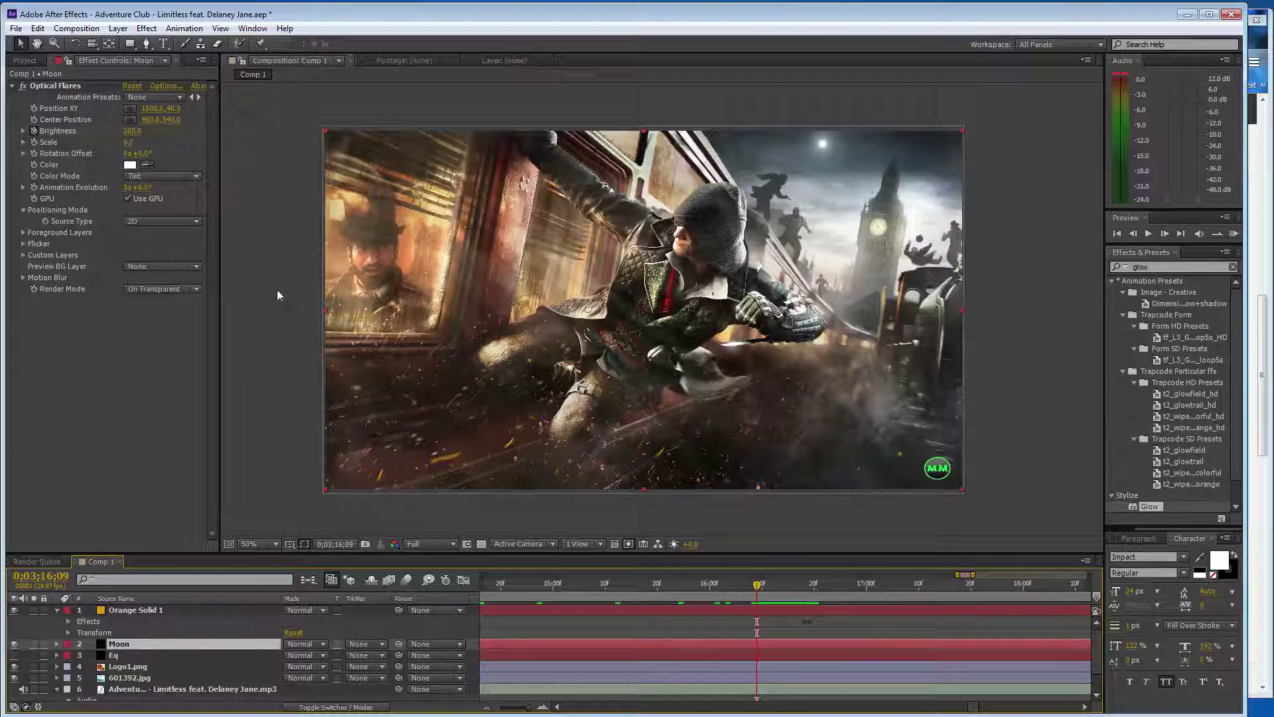
key(Page_Down)
click(133, 131)
key(Return)
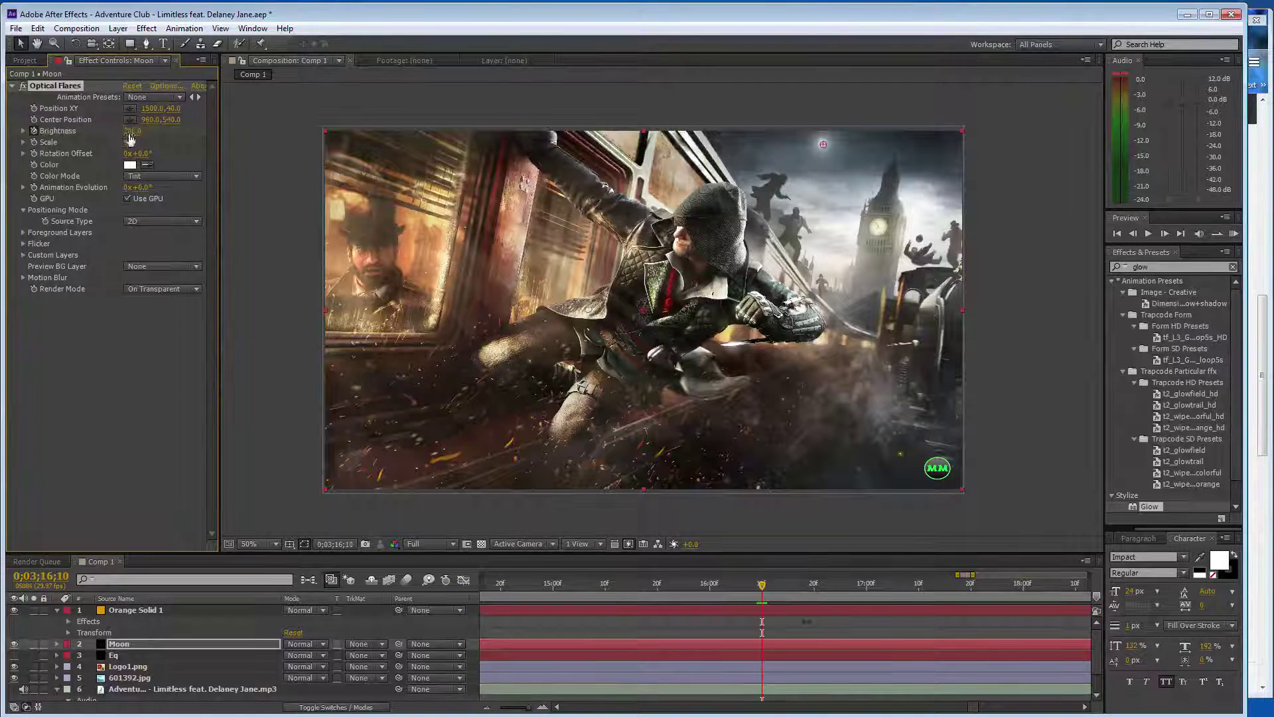
Add flare Brightness keyframes of 500 and 600 on the following frames.
key(Page_Down)
key(Page_Down)
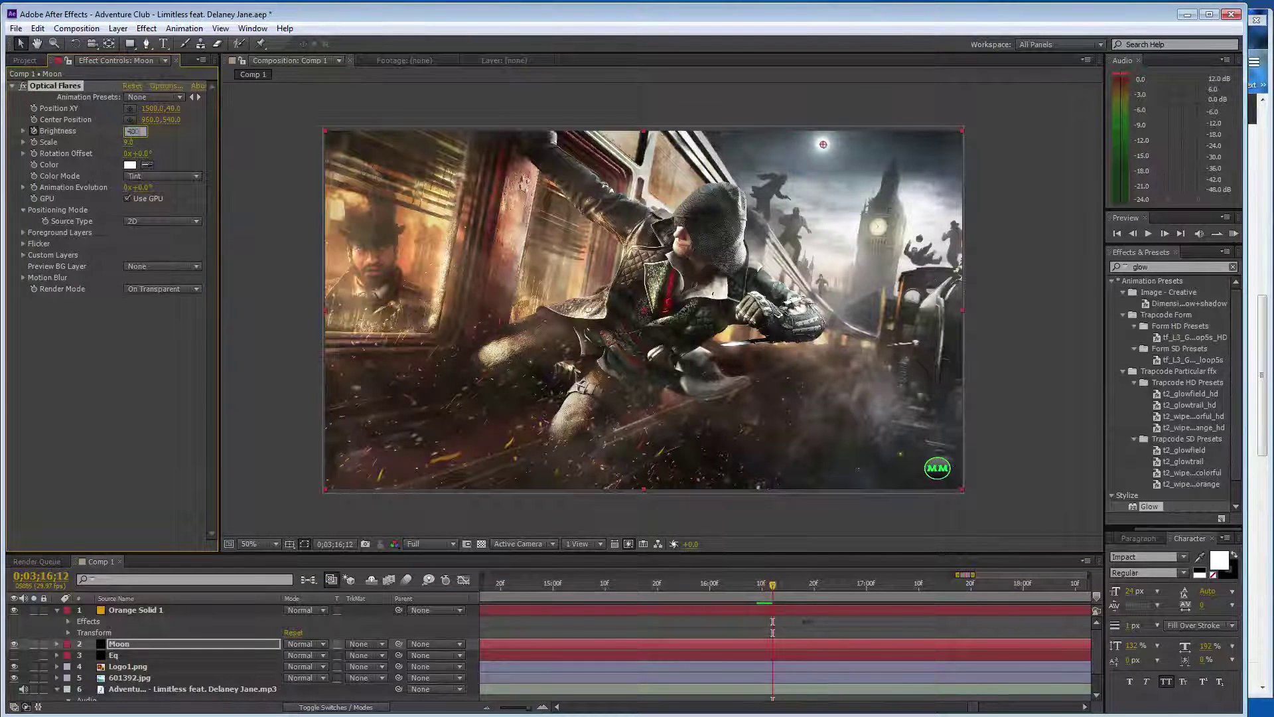
key(Page_Down)
click(131, 131)
text(500)
key(Return)
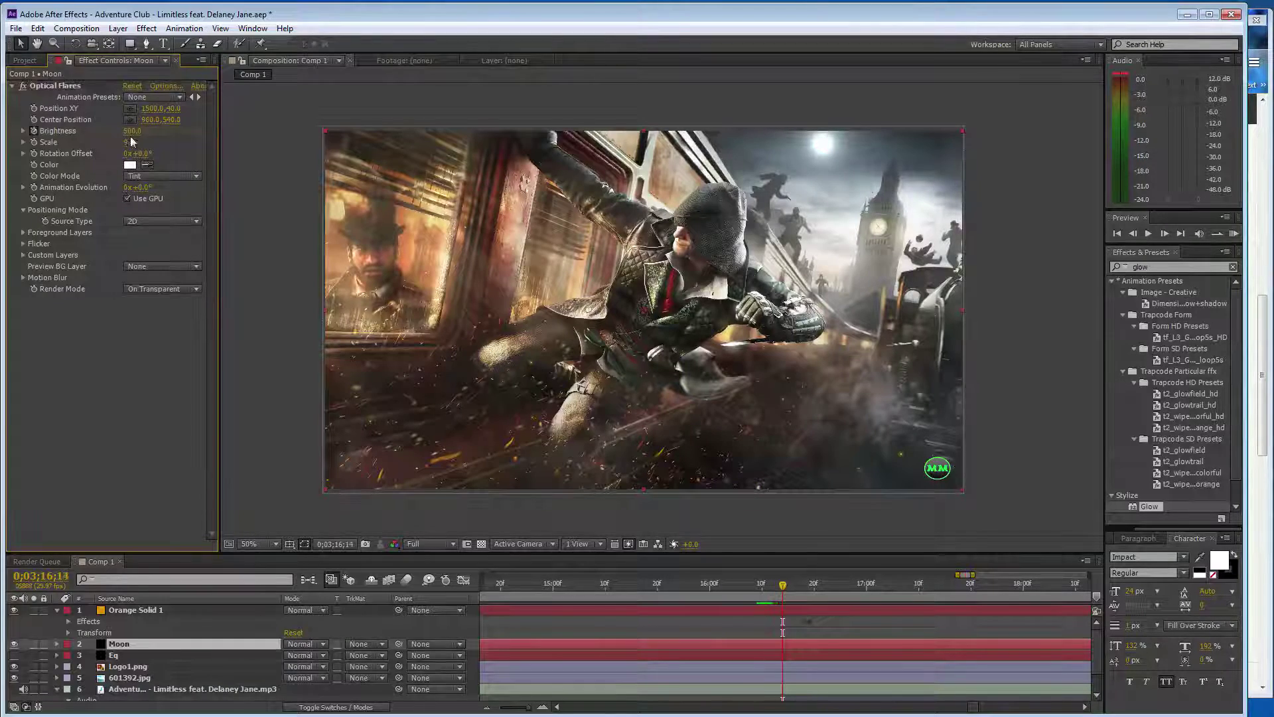
click(192, 688)
key(Page_Down)
click(141, 645)
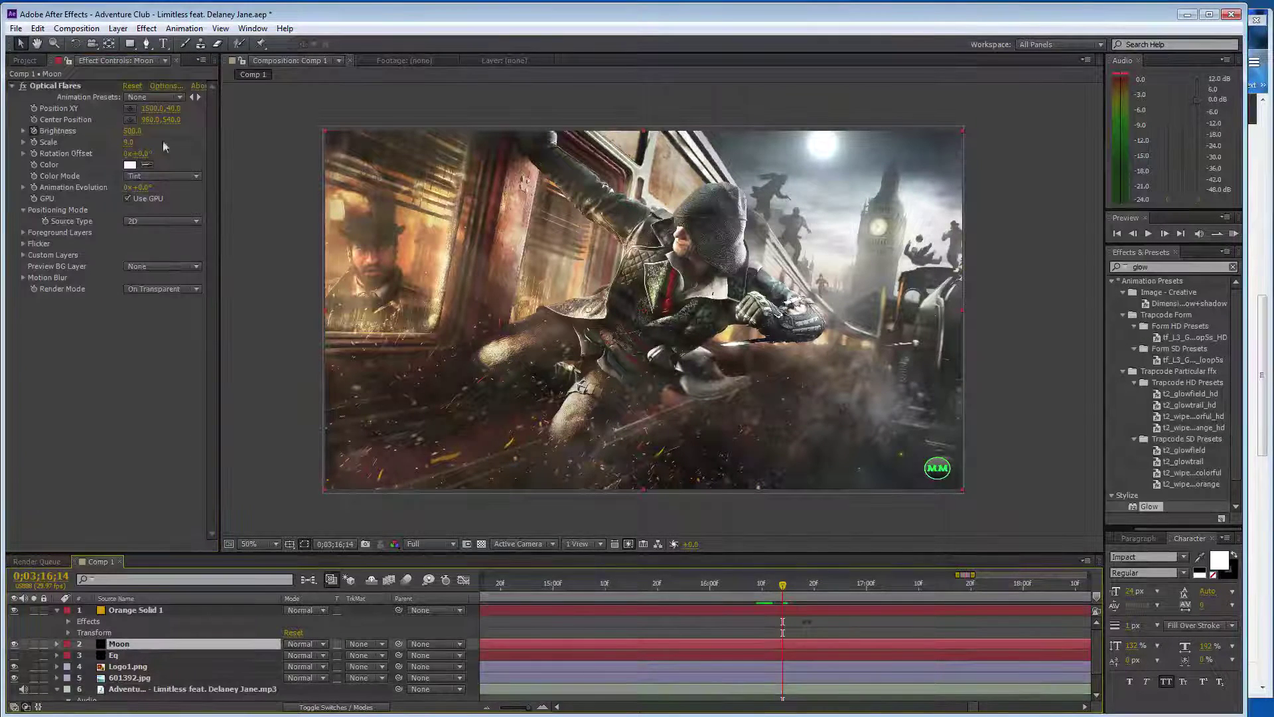
key(Page_Up)
key(Page_Up)
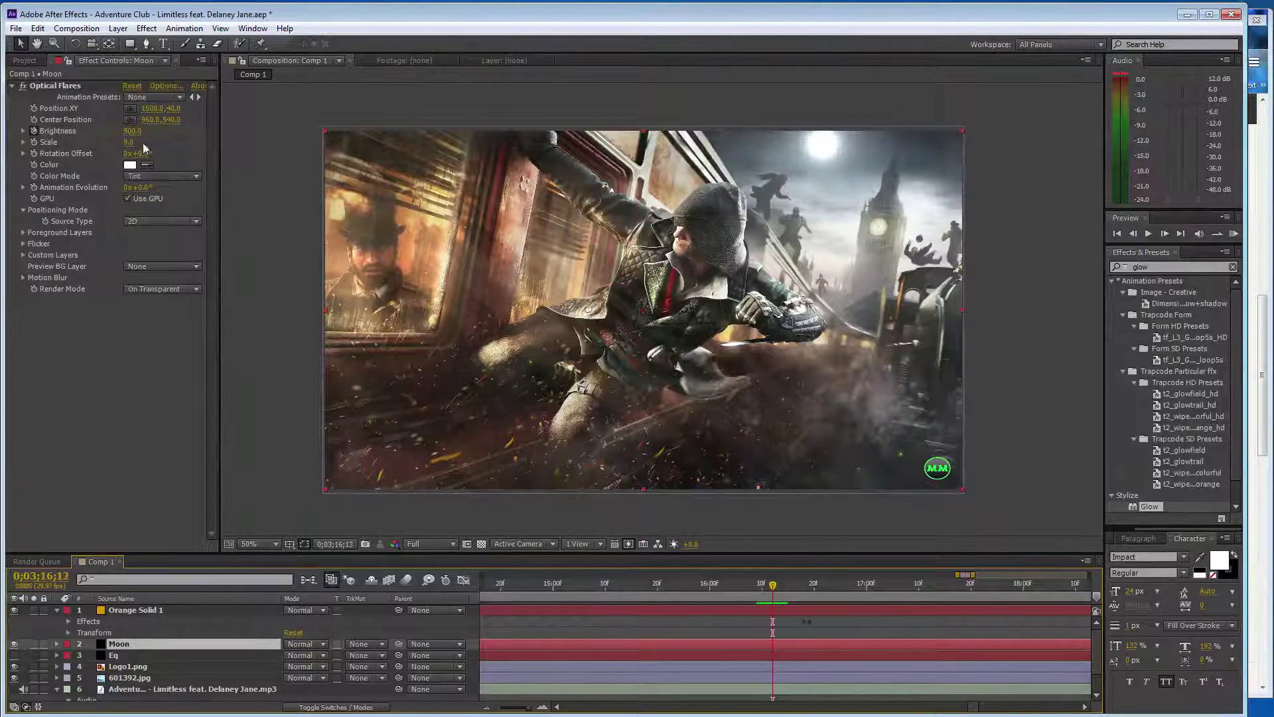
key(Page_Down)
Keep raising flare Brightness keyframes frame by frame through 800, 900 and 1000.
key(Page_Down)
click(130, 131)
text(600)
key(Return)
click(131, 131)
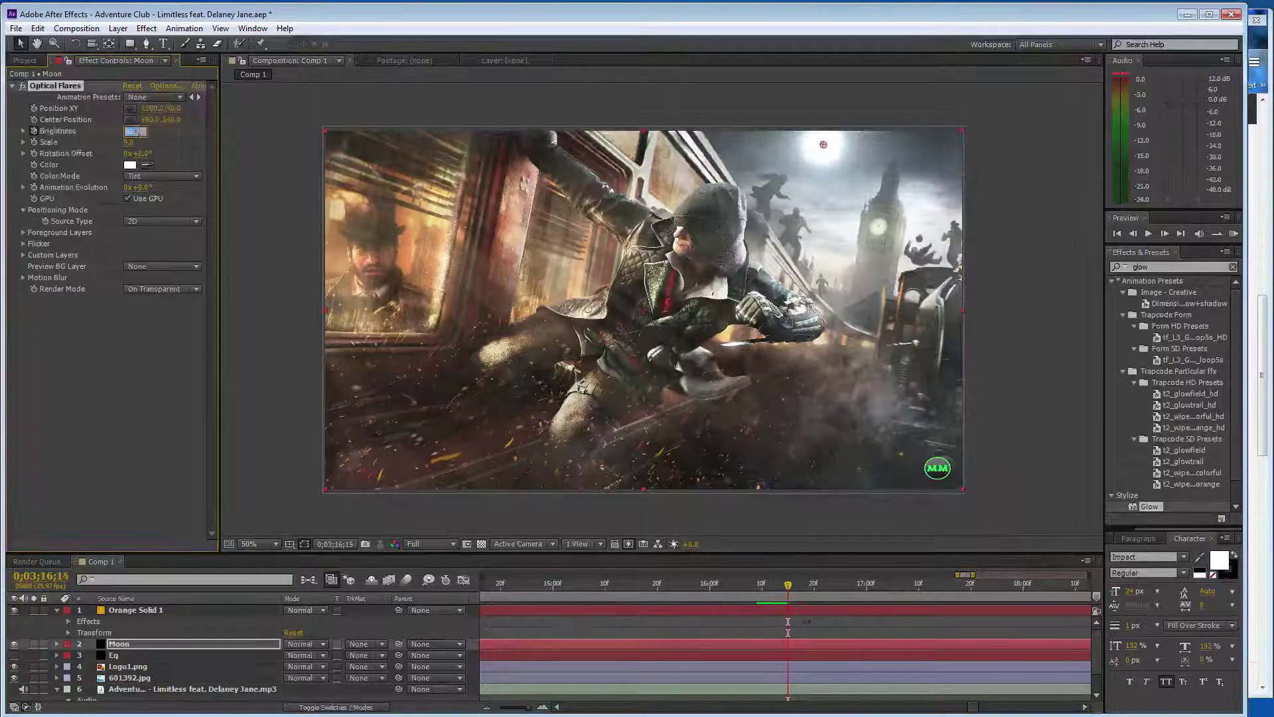
text(800)
key(Page_Down)
key(Page_Down)
text(900)
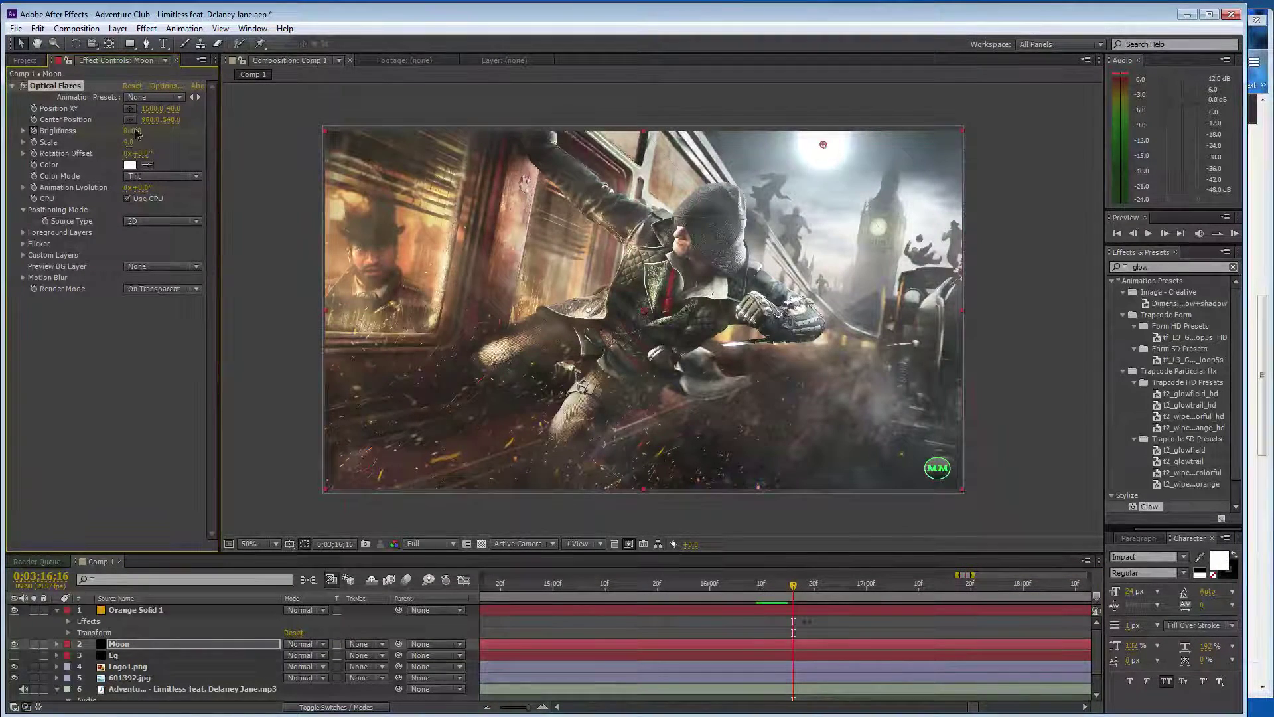
key(Return)
key(Page_Down)
key(Page_Down)
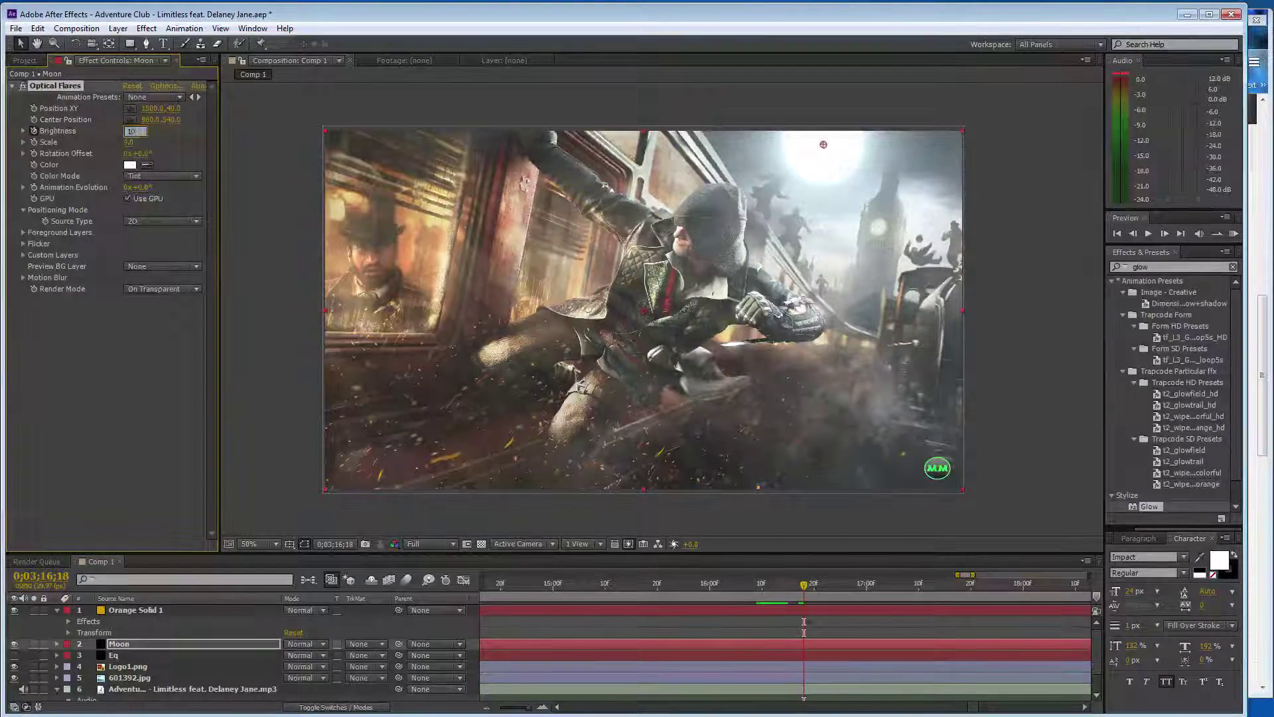
click(133, 131)
text(1000)
key(Return)
key(Page_Down)
click(133, 131)
text(1)
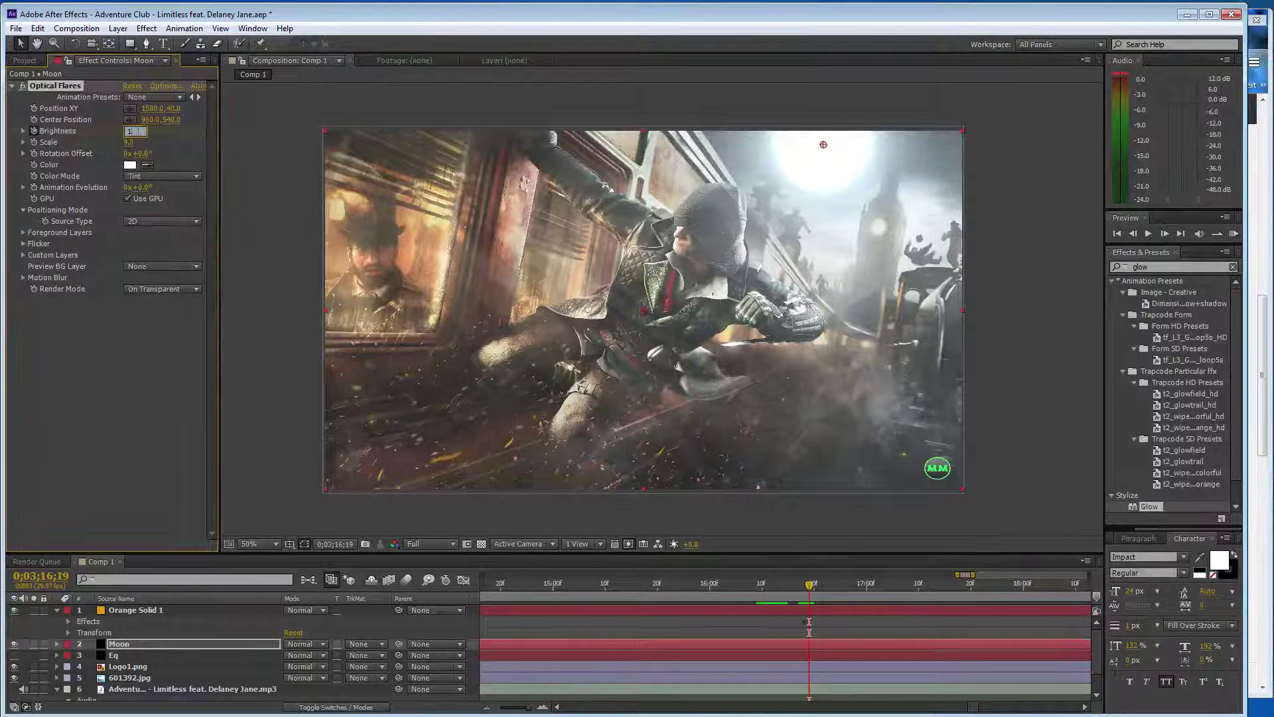
key(Return)
Lower the flare Brightness to 50, then set it to 200, and save.
click(136, 131)
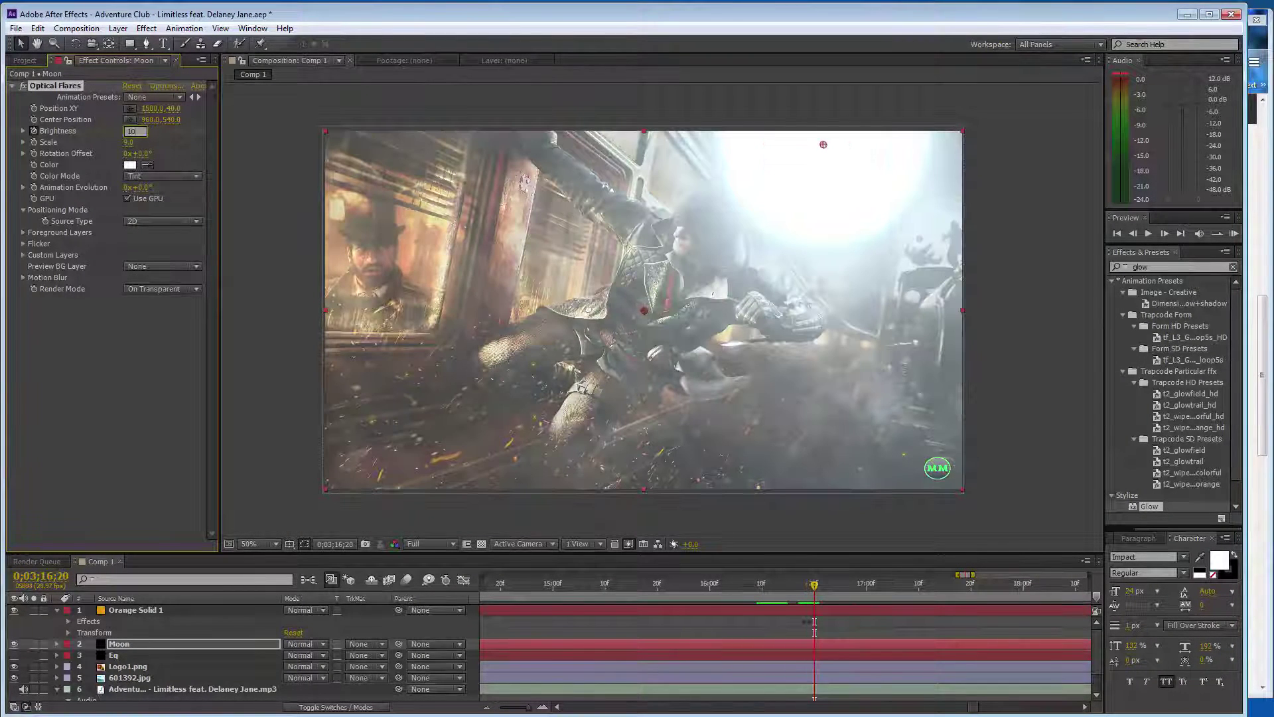
text(50)
key(Return)
key(Page_Down)
key(Page_Down)
key(Page_Down)
key(Page_Down)
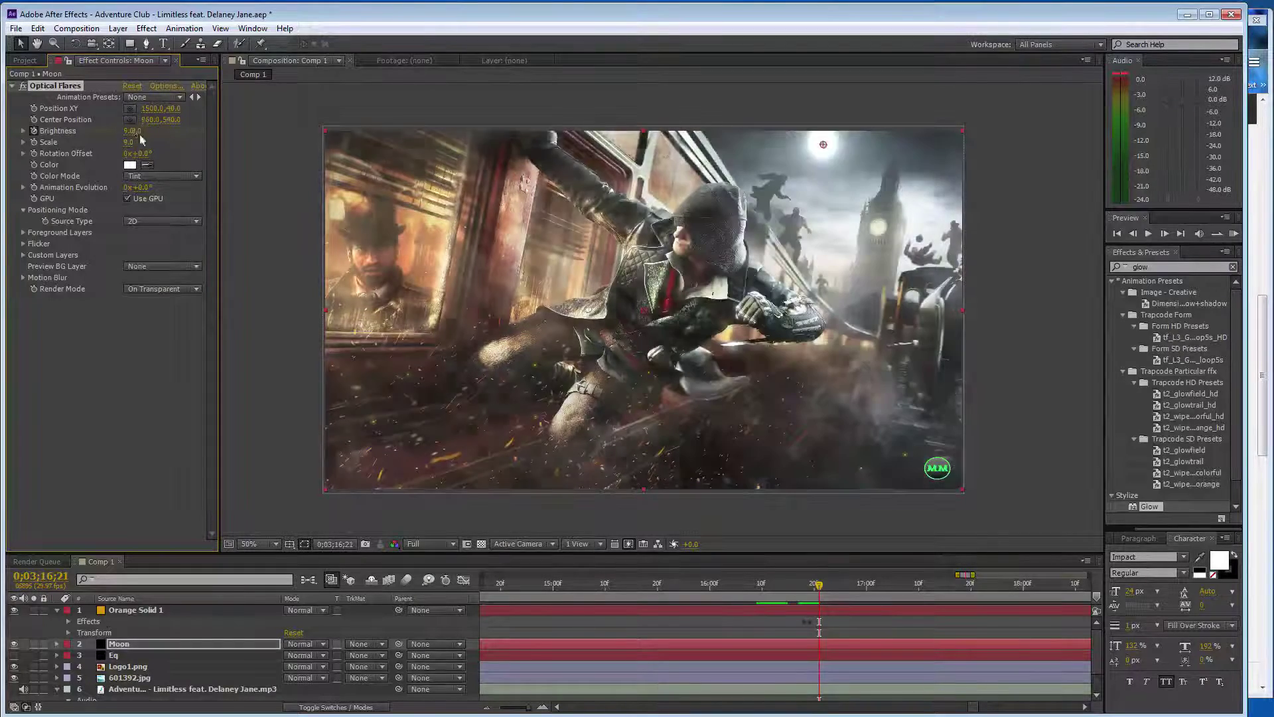
click(136, 132)
text(200)
key(Return)
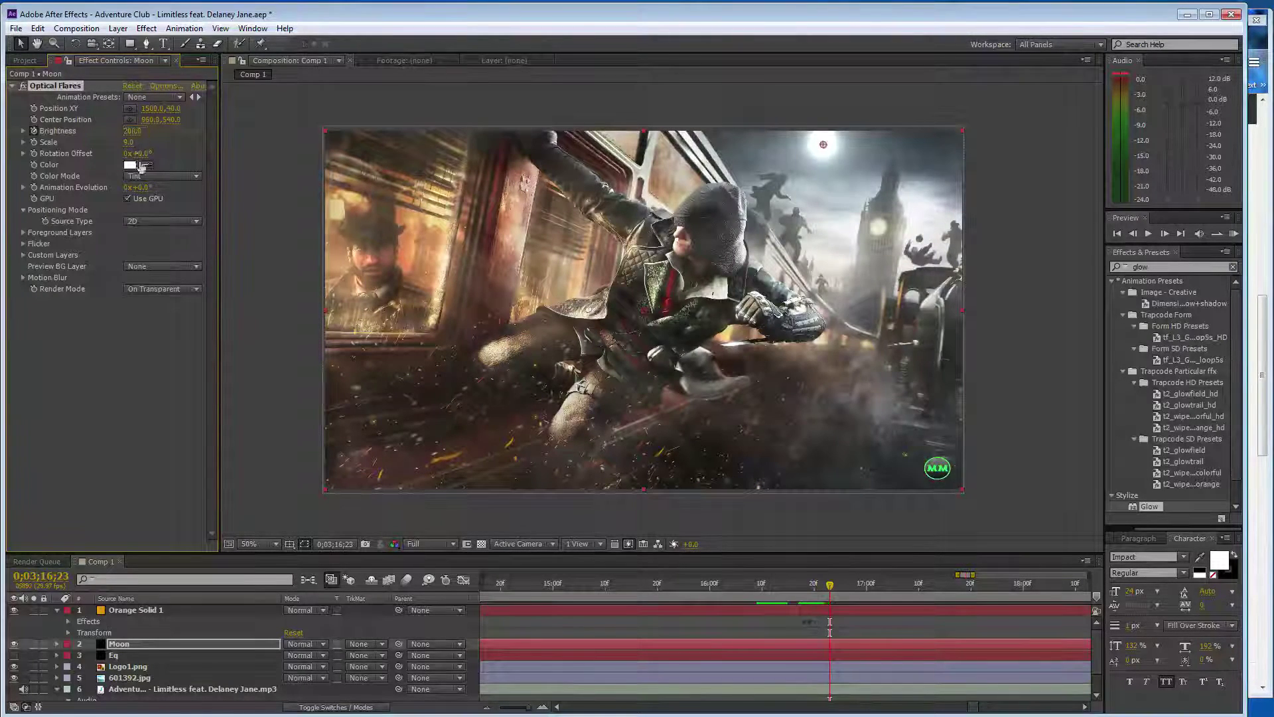
key(ctrl+s)
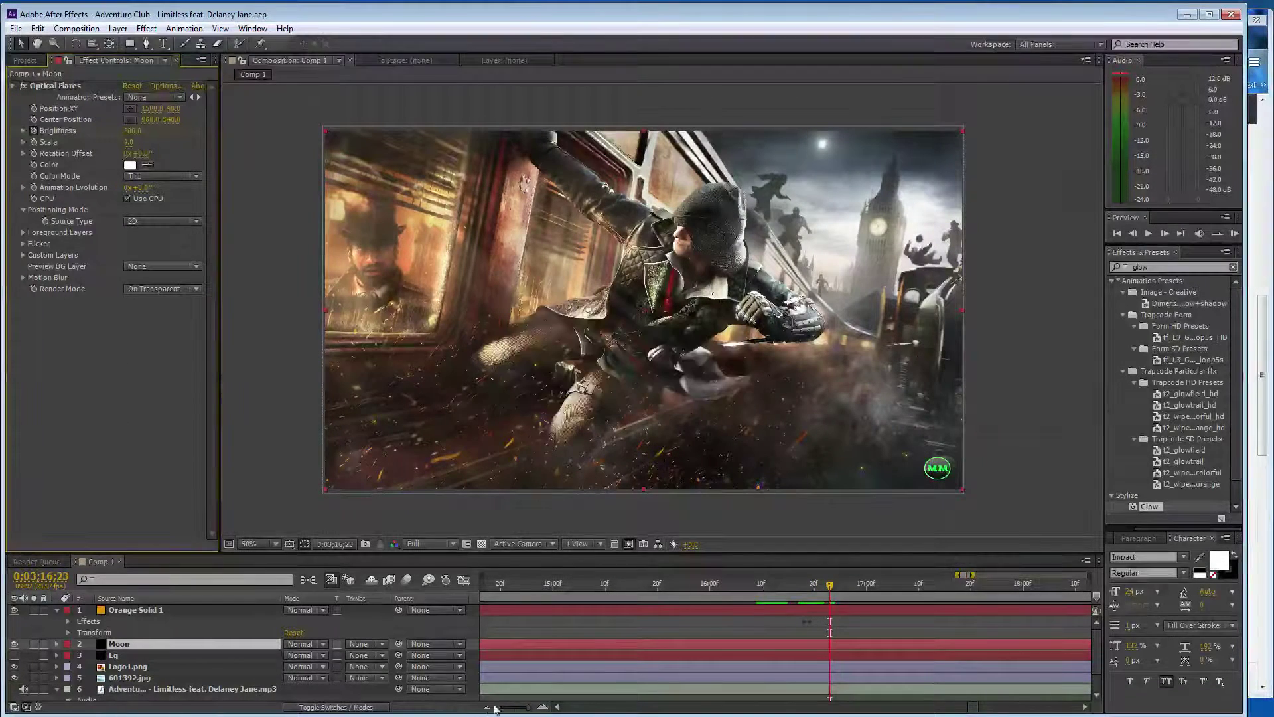
Key Brightness 100 at 0:03:17:29, 200 at 0:03:22:26, and 100 at 0:03:29:11.
drag(524, 706, 499, 706)
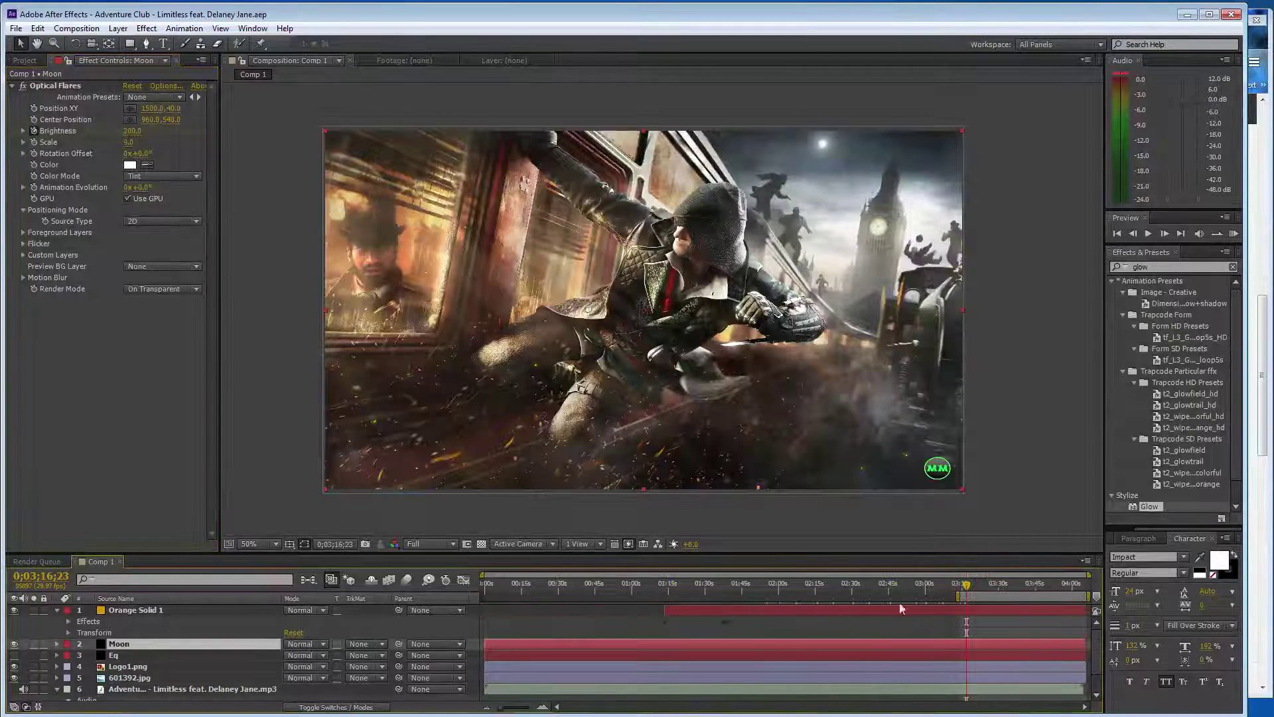
drag(970, 589, 968, 587)
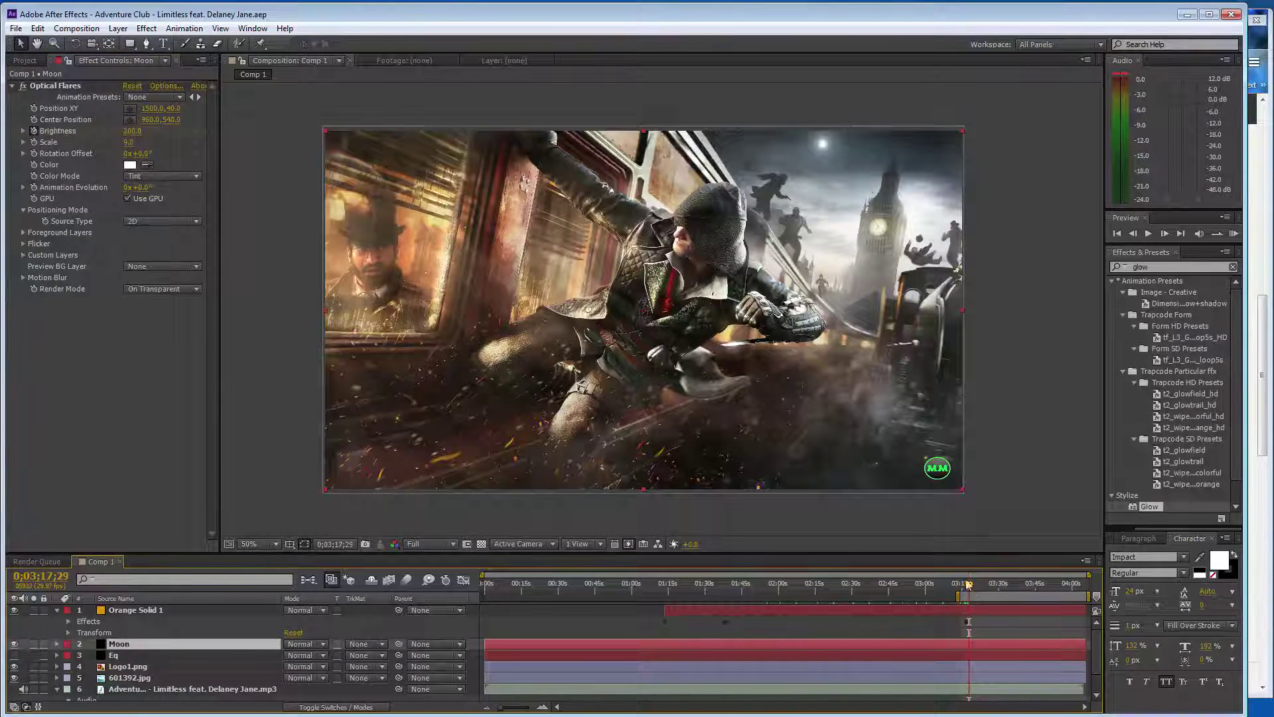
click(132, 131)
text(100)
key(Return)
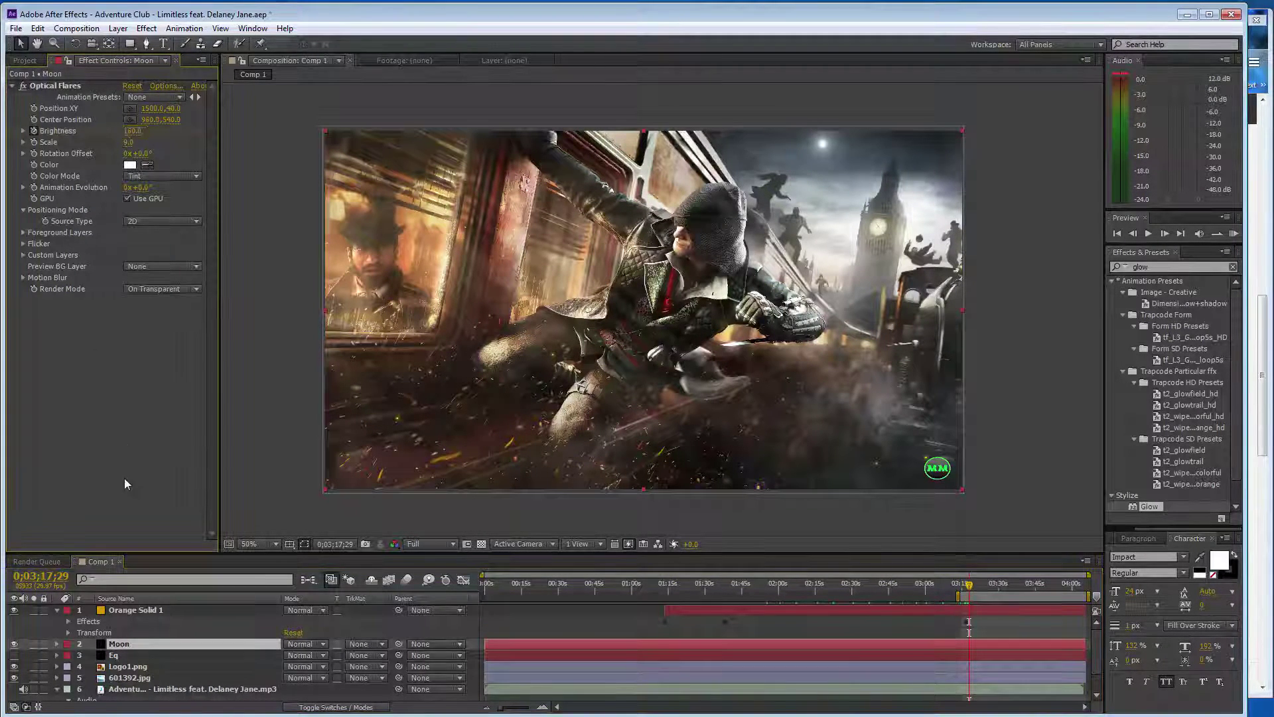
click(982, 590)
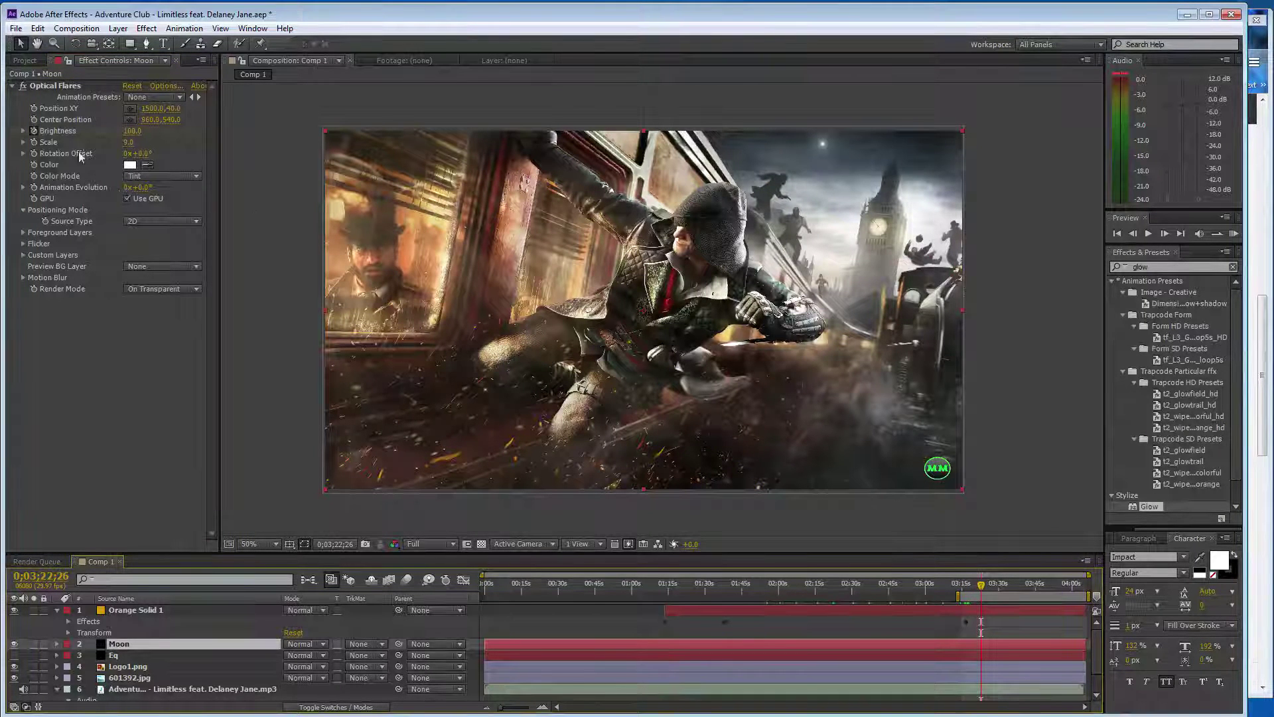
text(200)
key(ctrl+z)
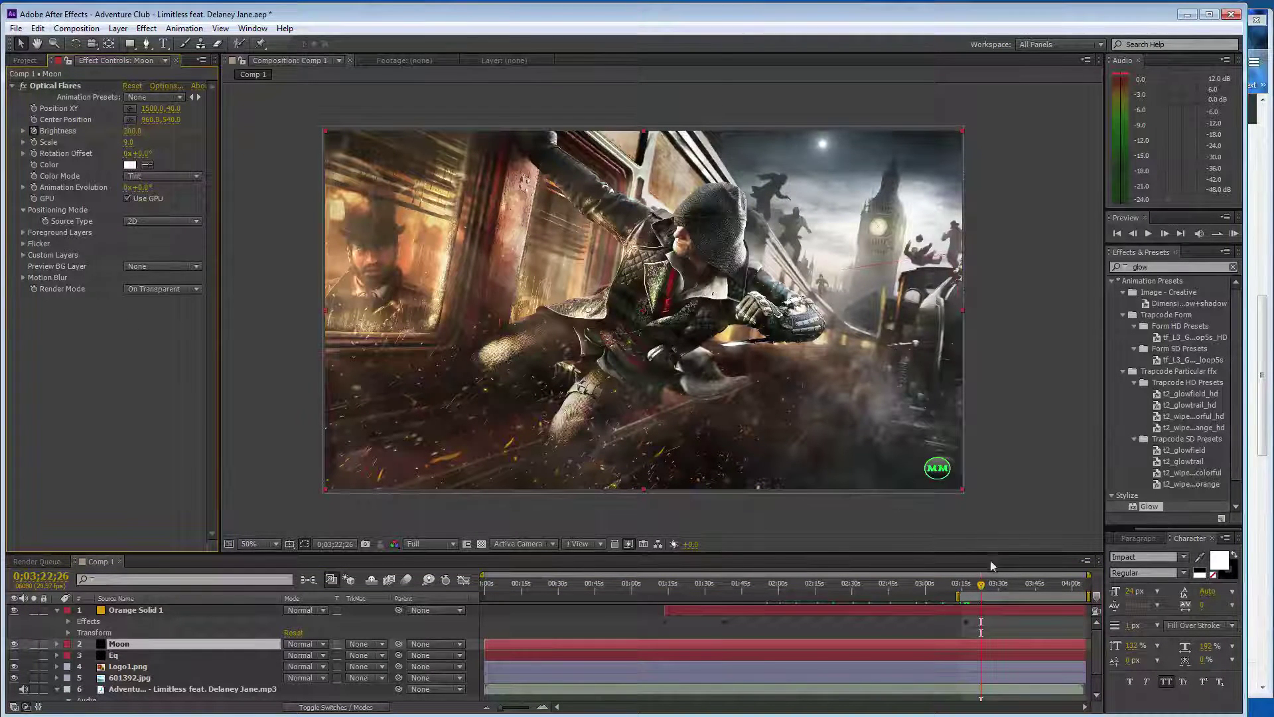
drag(984, 588, 997, 588)
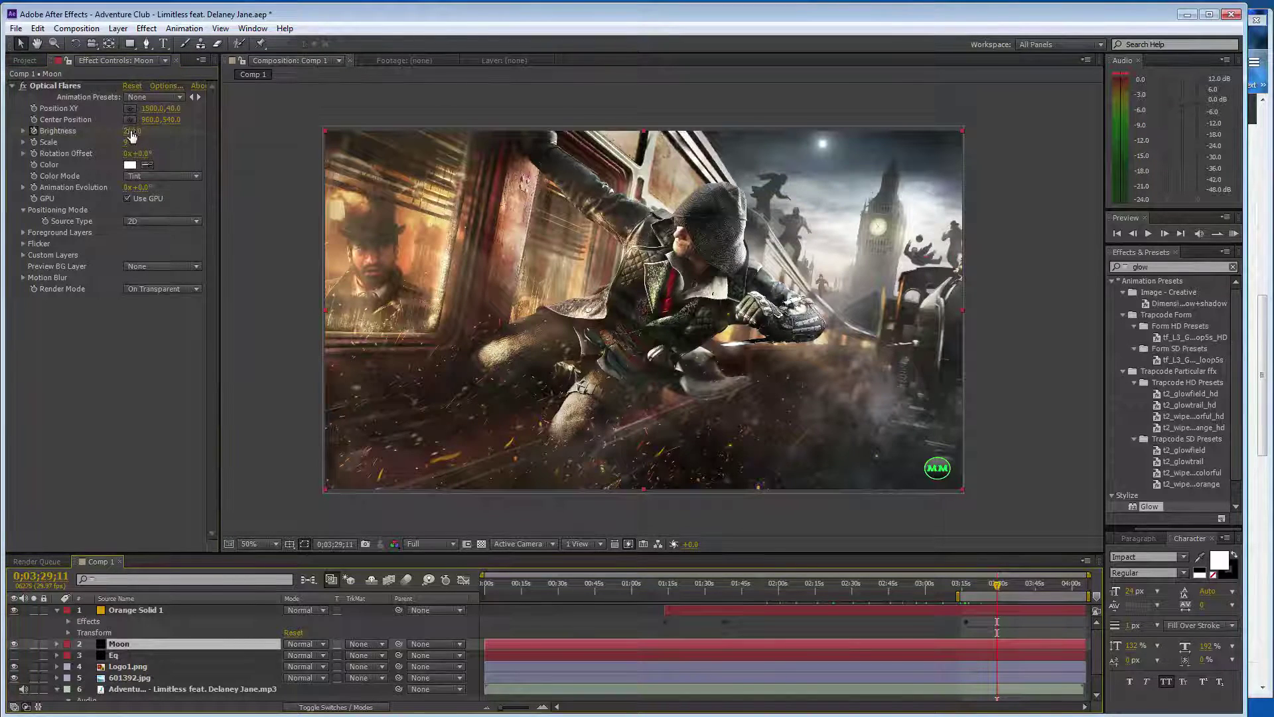
key(ctrl+shift+z)
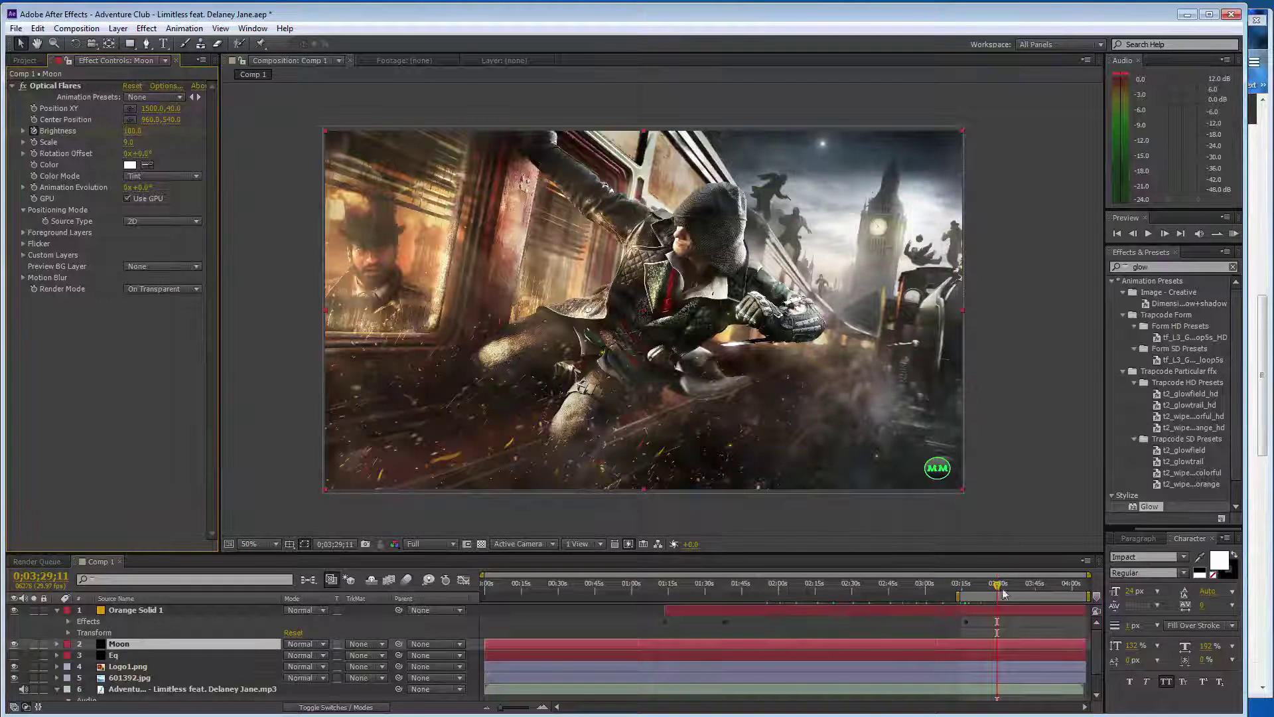
Set the flare Scale to 8 and key Brightness 200 at 0:03:35:26 and 0:03:45:02.
click(1012, 588)
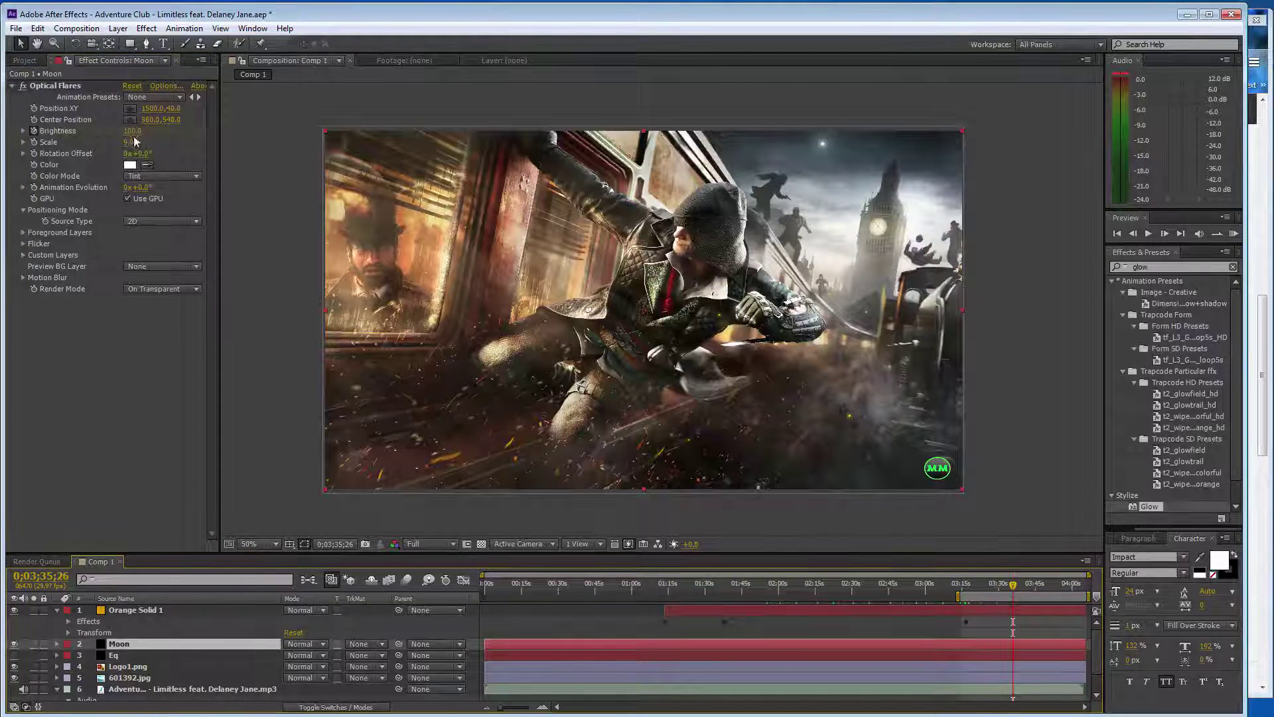
click(133, 477)
key(ctrl+shift+z)
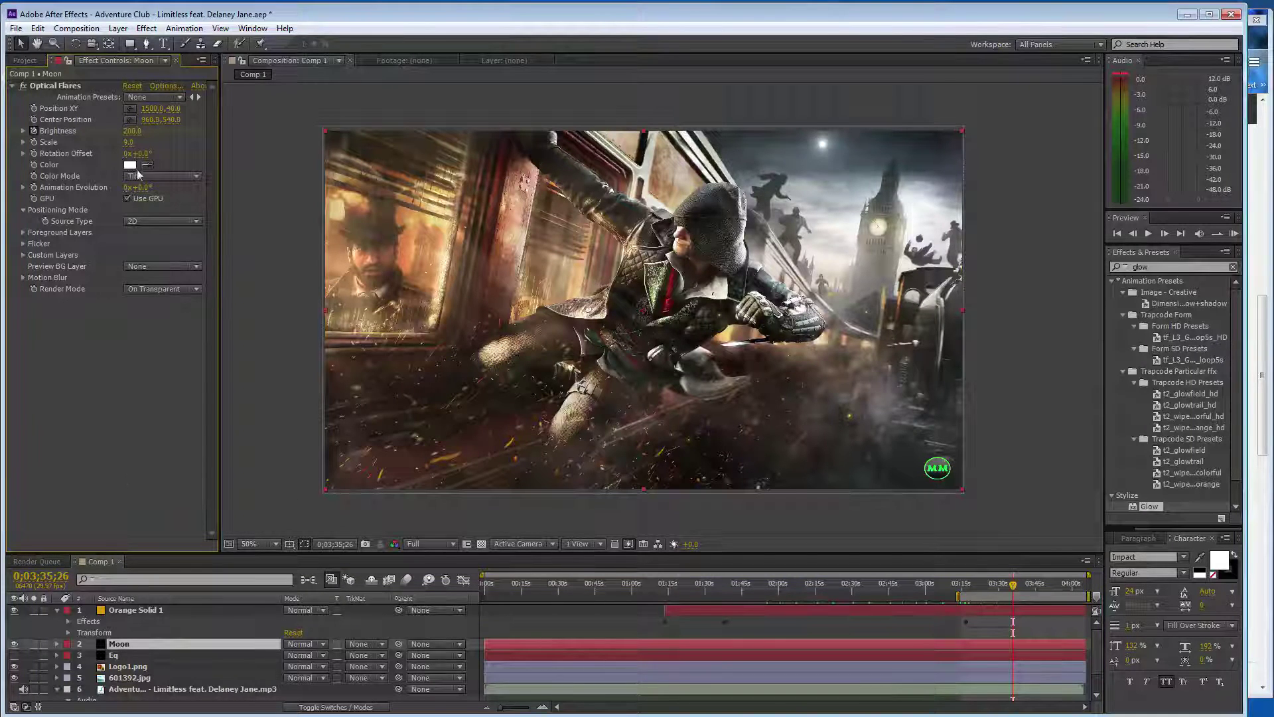
click(129, 142)
key(Return)
click(1023, 593)
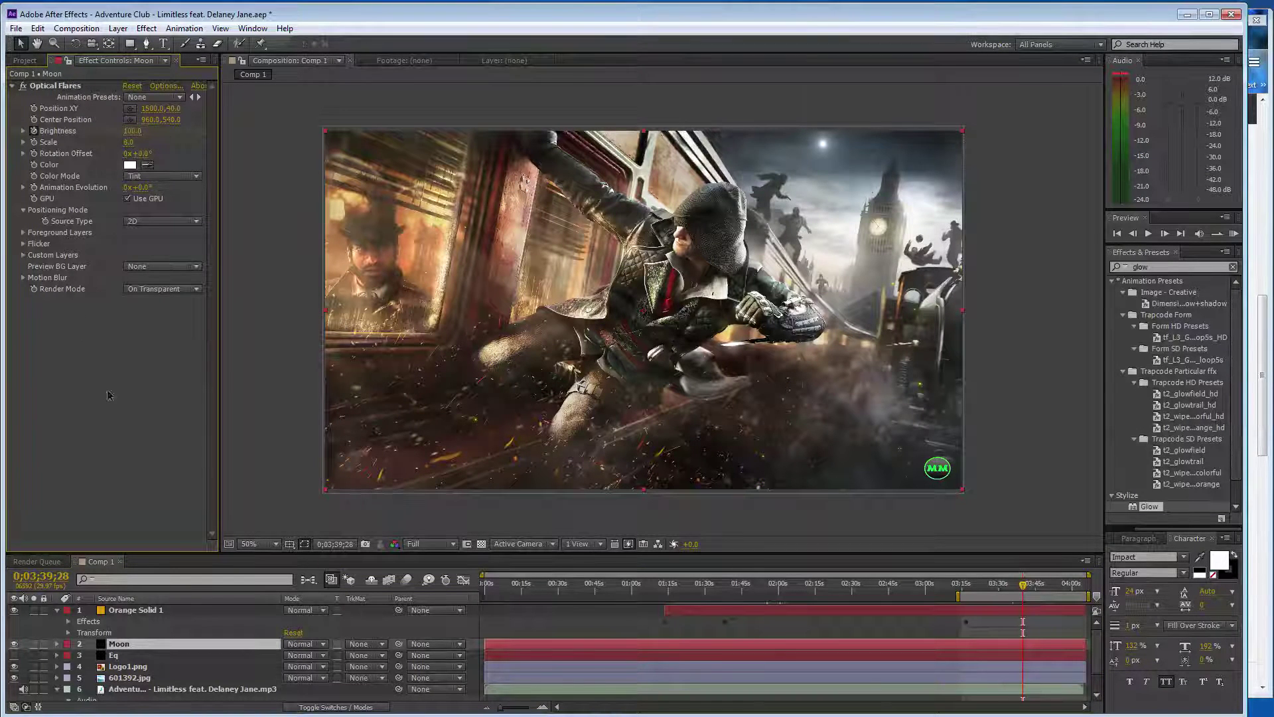
click(1034, 585)
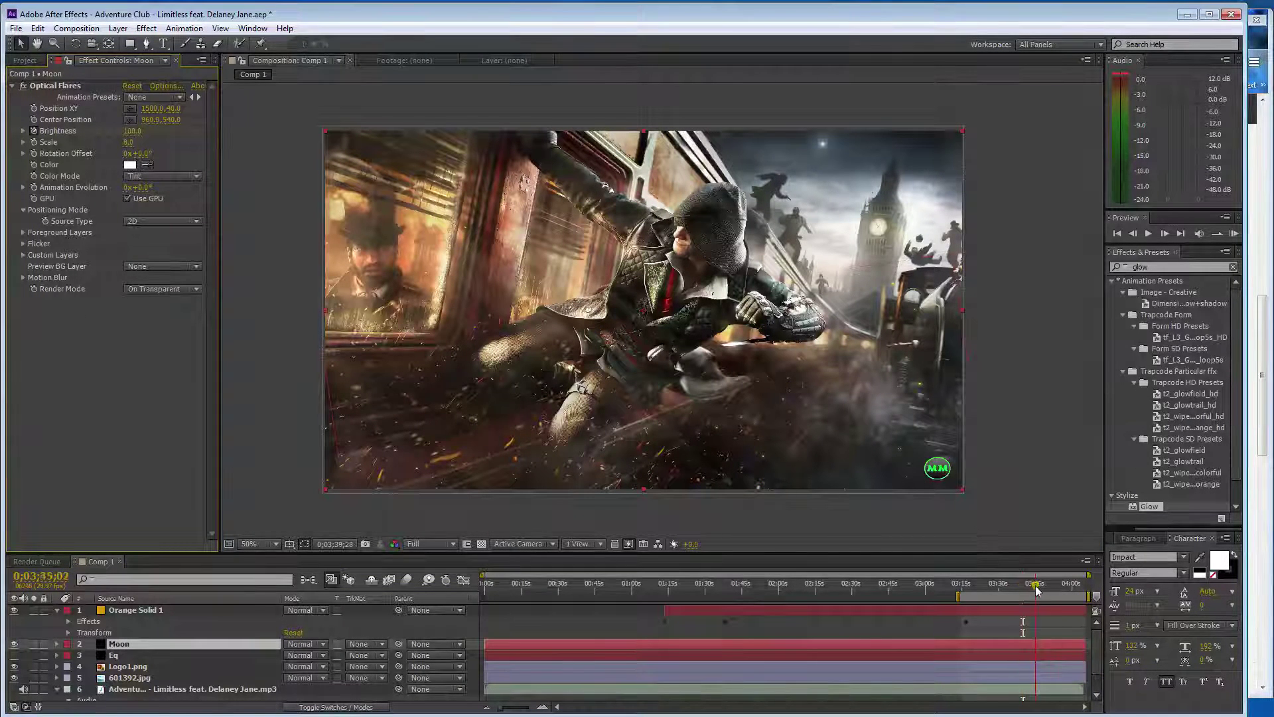
click(132, 130)
text(200)
key(Return)
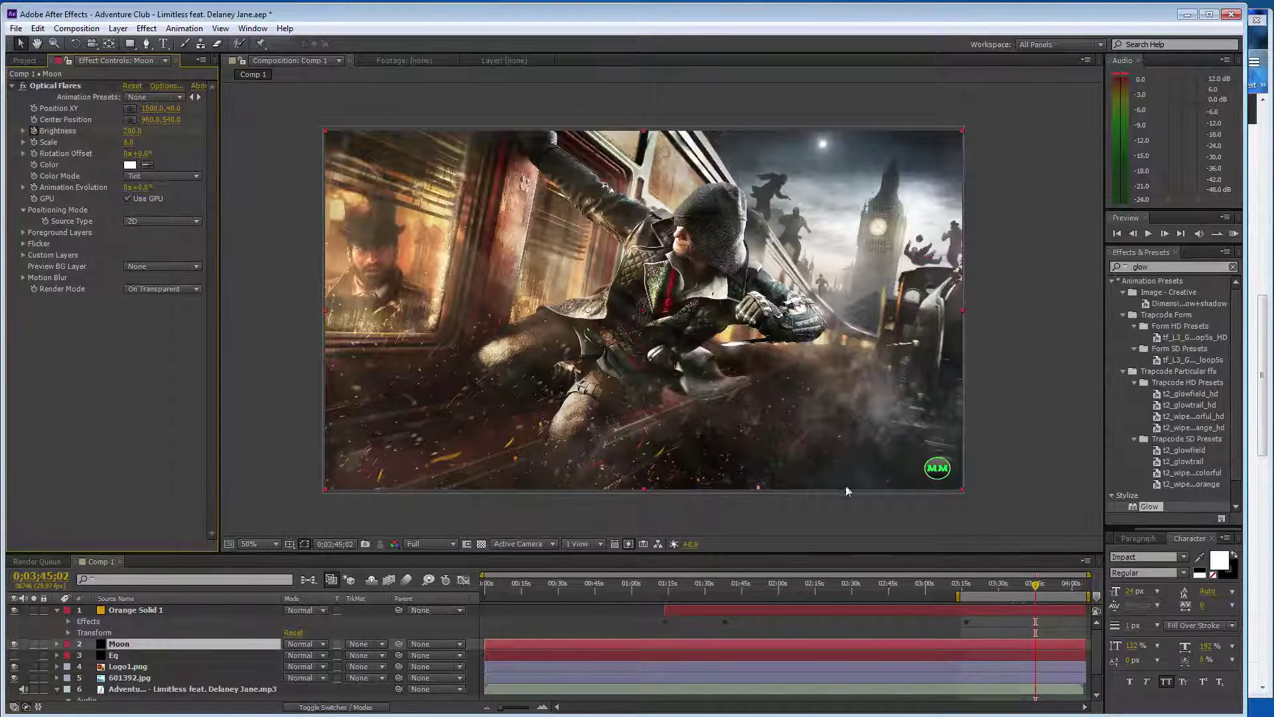
Alternate Brightness 100 and 200 from 0:03:53:06 to the end, then save the project.
drag(1036, 584, 1055, 585)
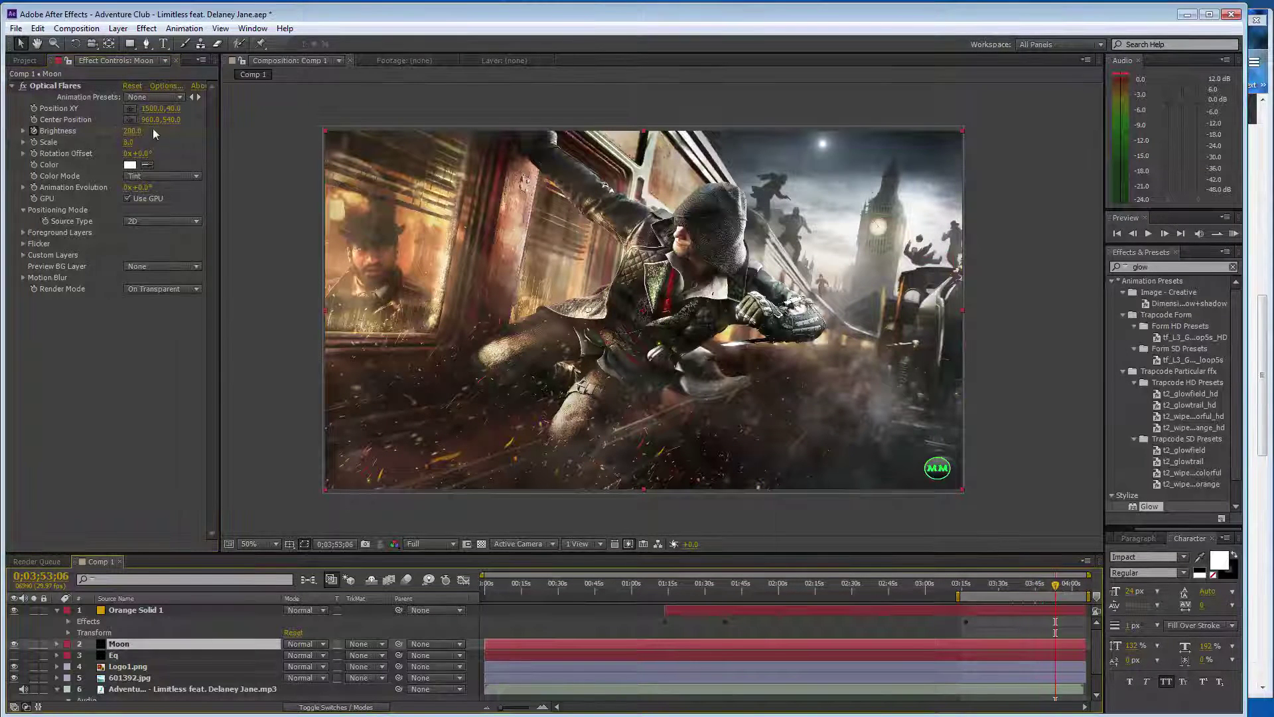
text(100)
key(ctrl+z)
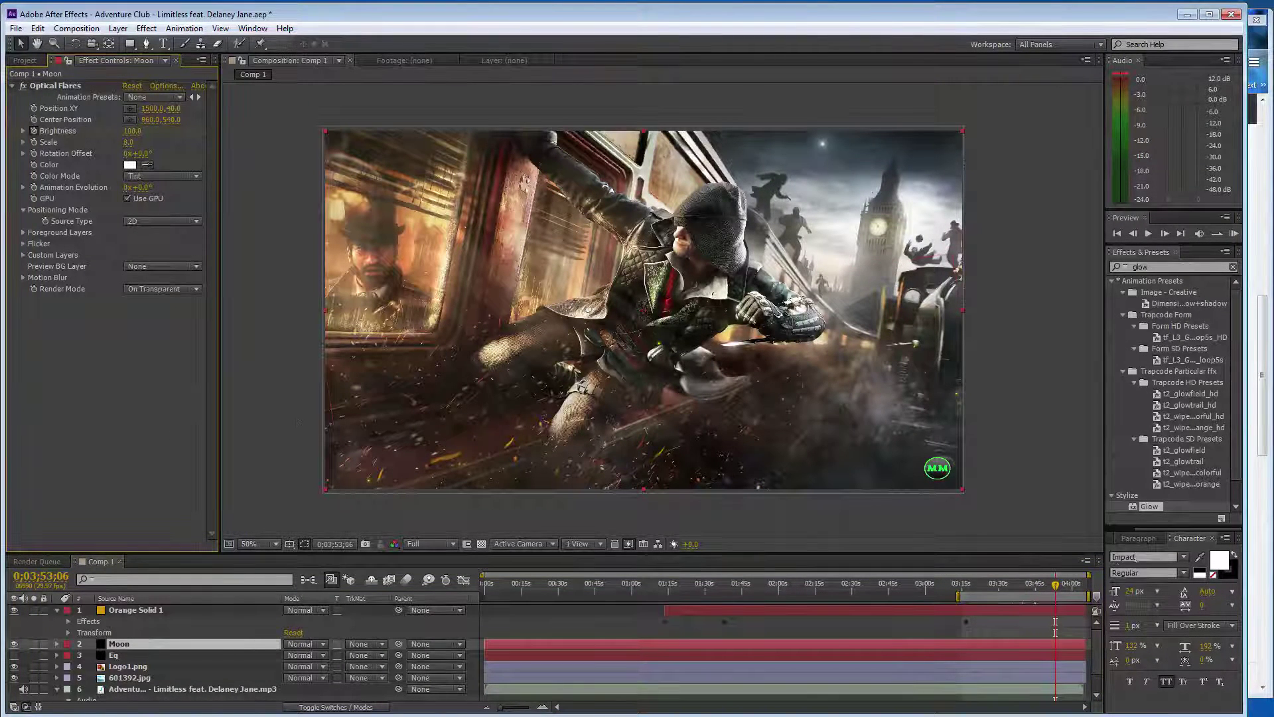
click(1071, 586)
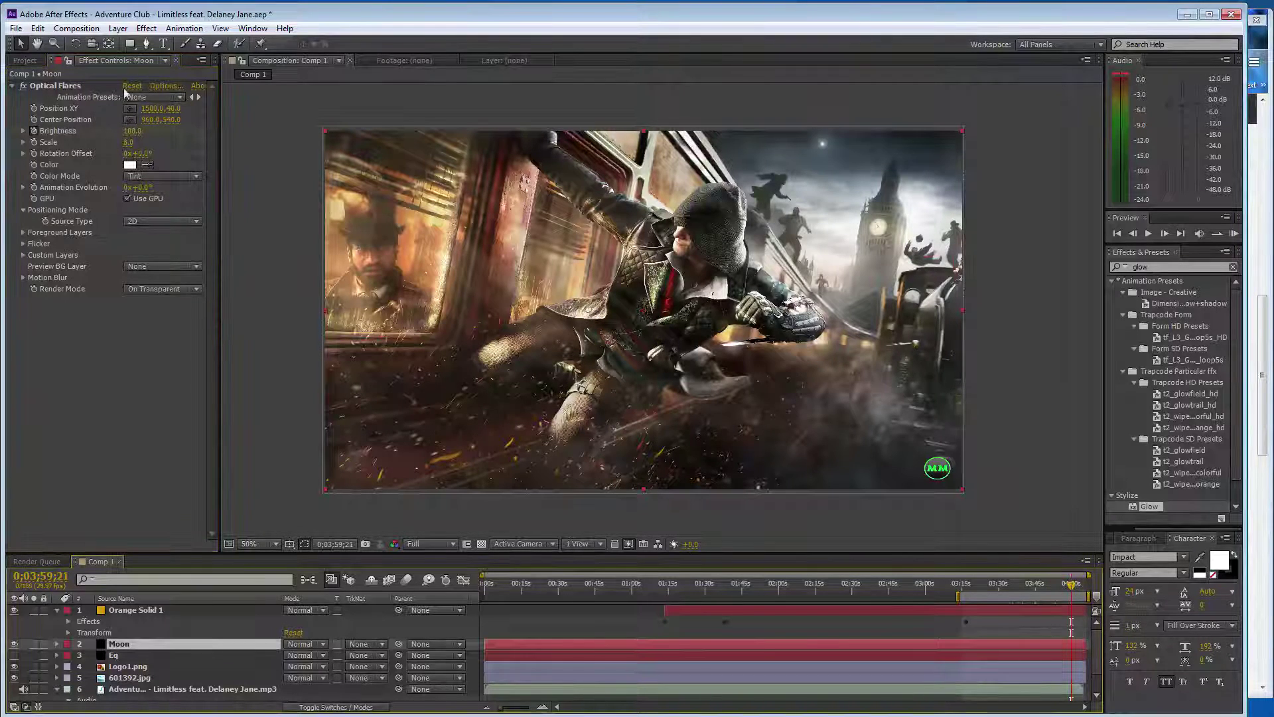
text(200)
key(ctrl+shift+z)
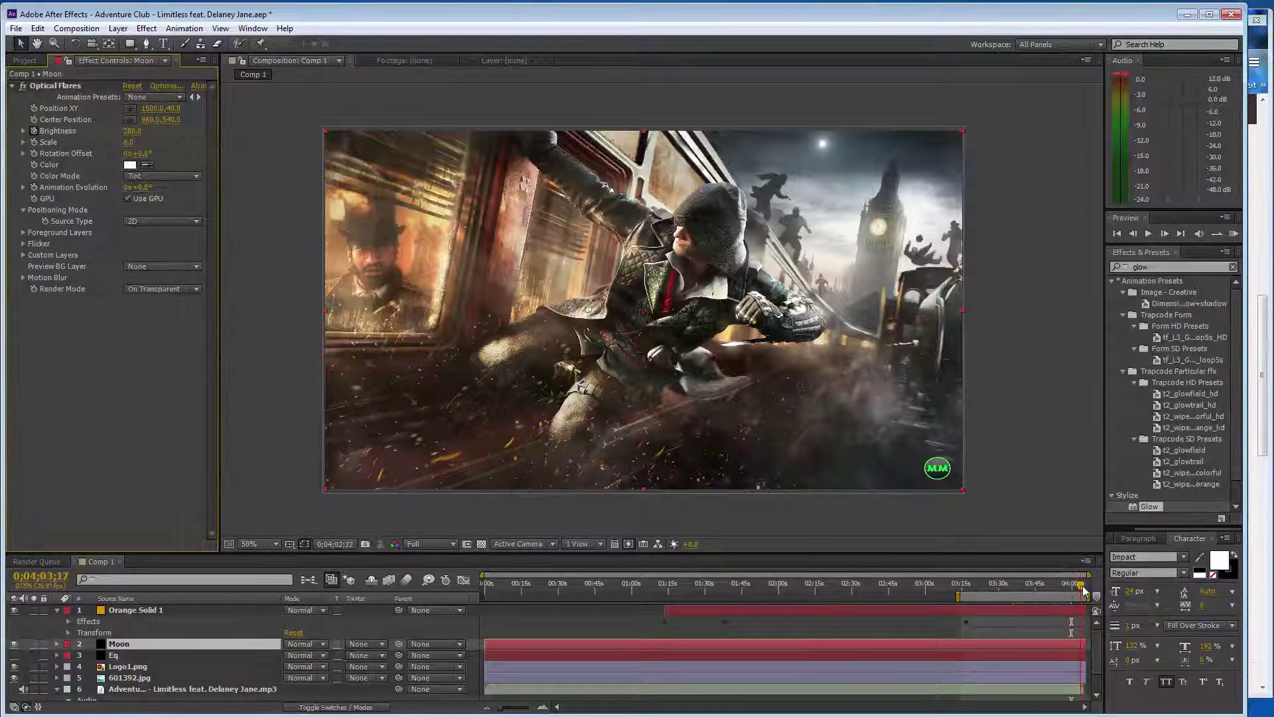
click(98, 356)
key(ctrl+z)
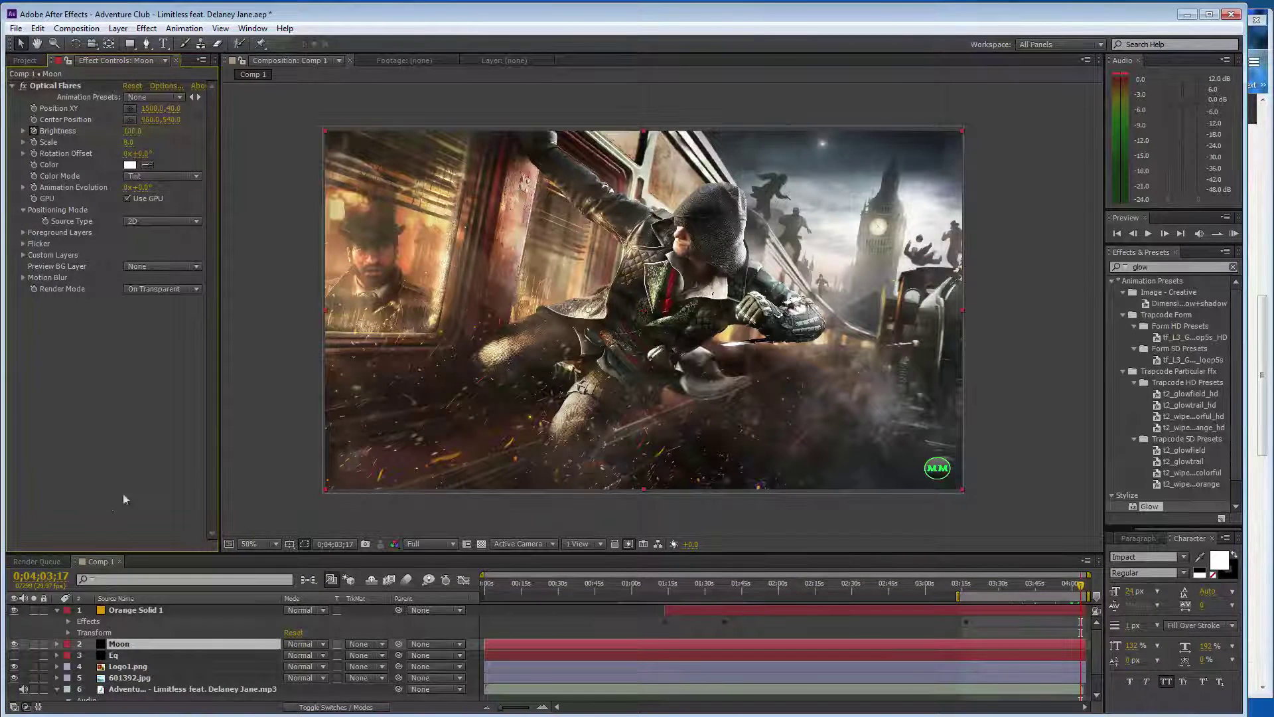
key(ctrl+s)
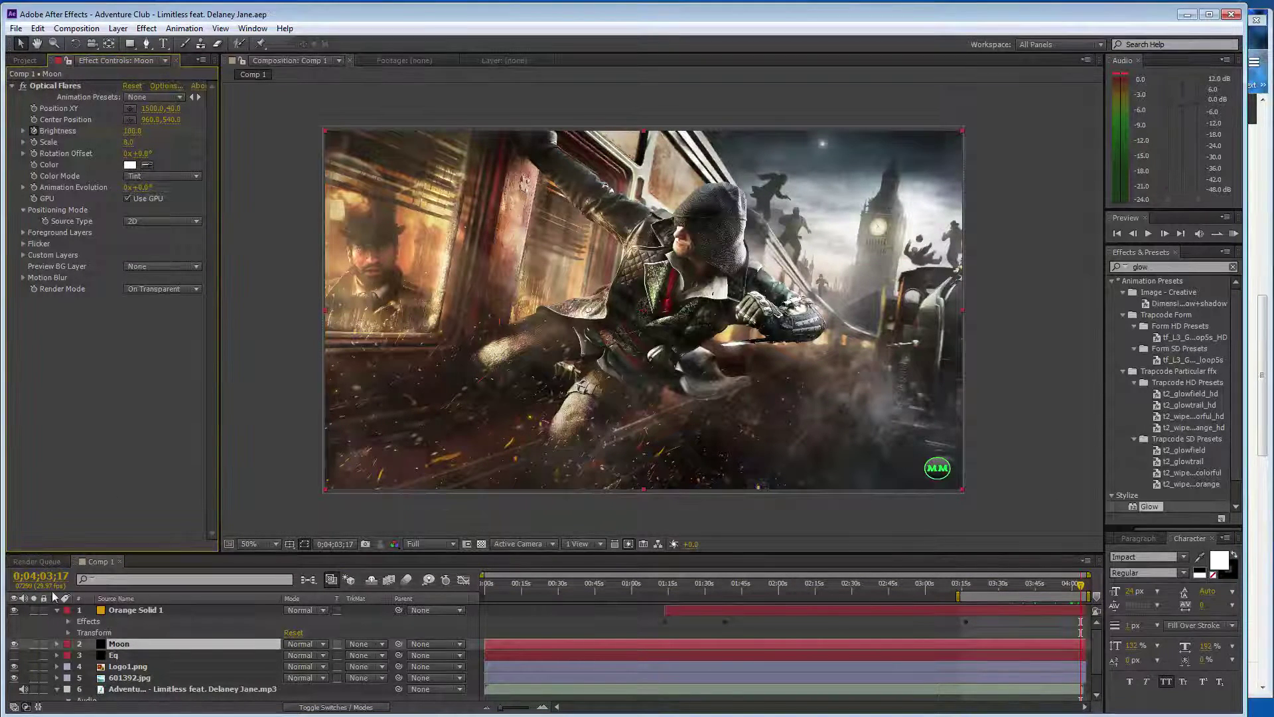
click(56, 611)
Show the Eq layer, then pre-compose the top five layers down to 601392.jpg into Pre-comp 3.
click(16, 633)
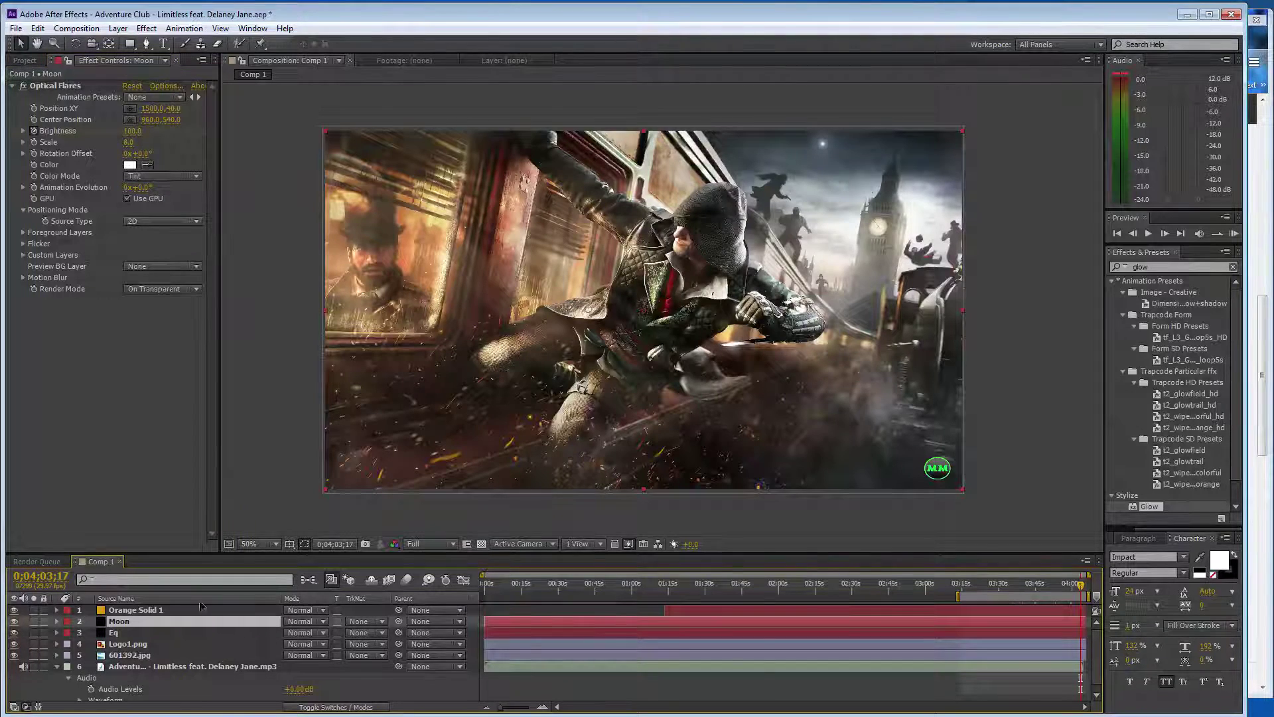
click(134, 655)
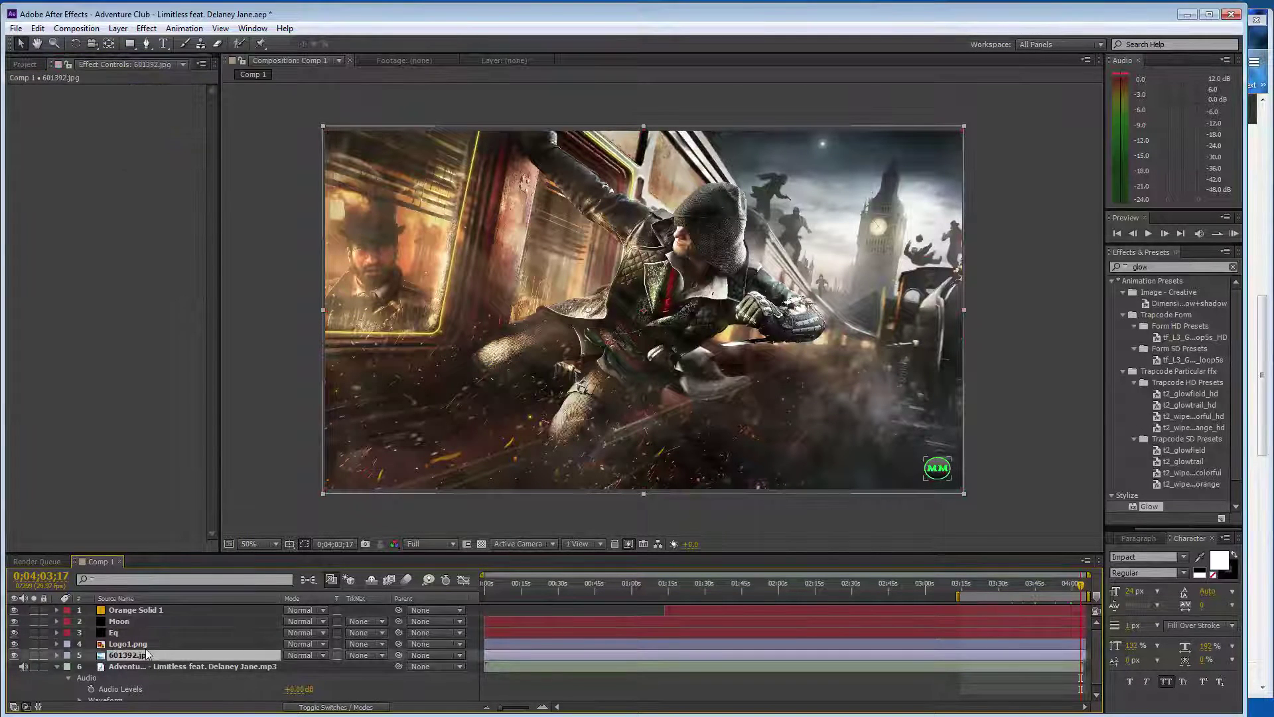
shift+click(153, 611)
right_click(153, 611)
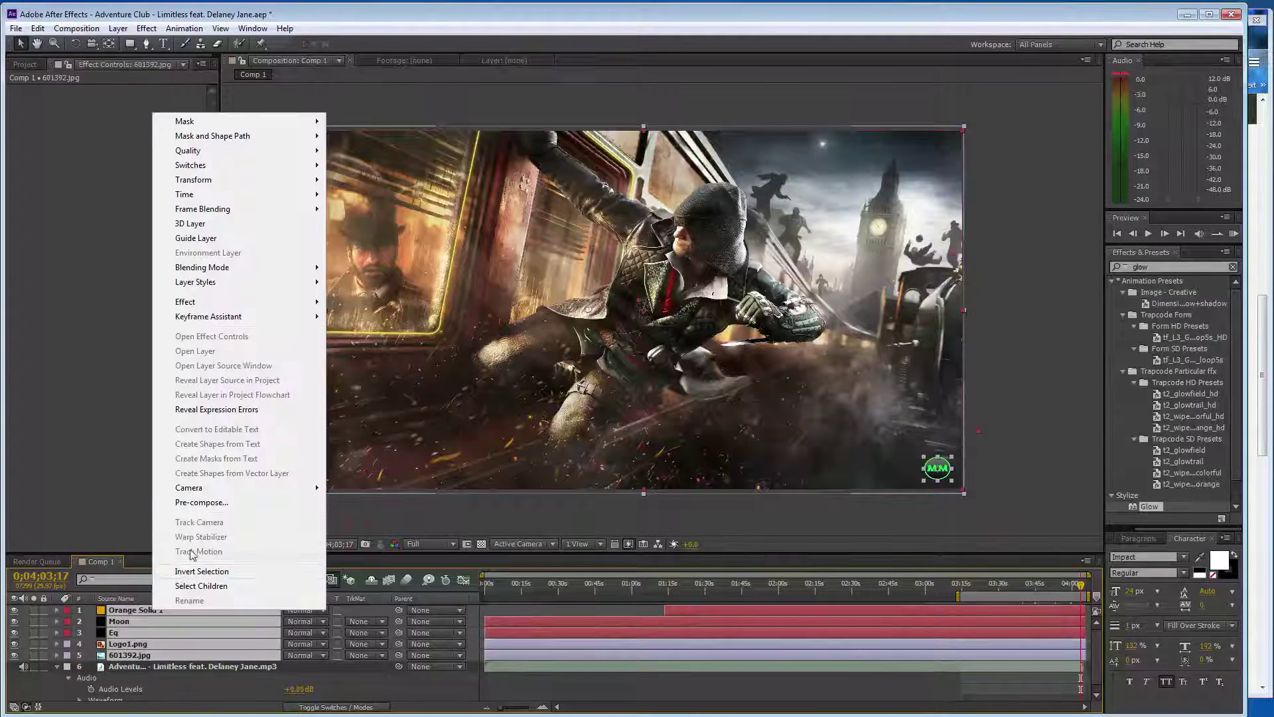
click(201, 502)
click(186, 392)
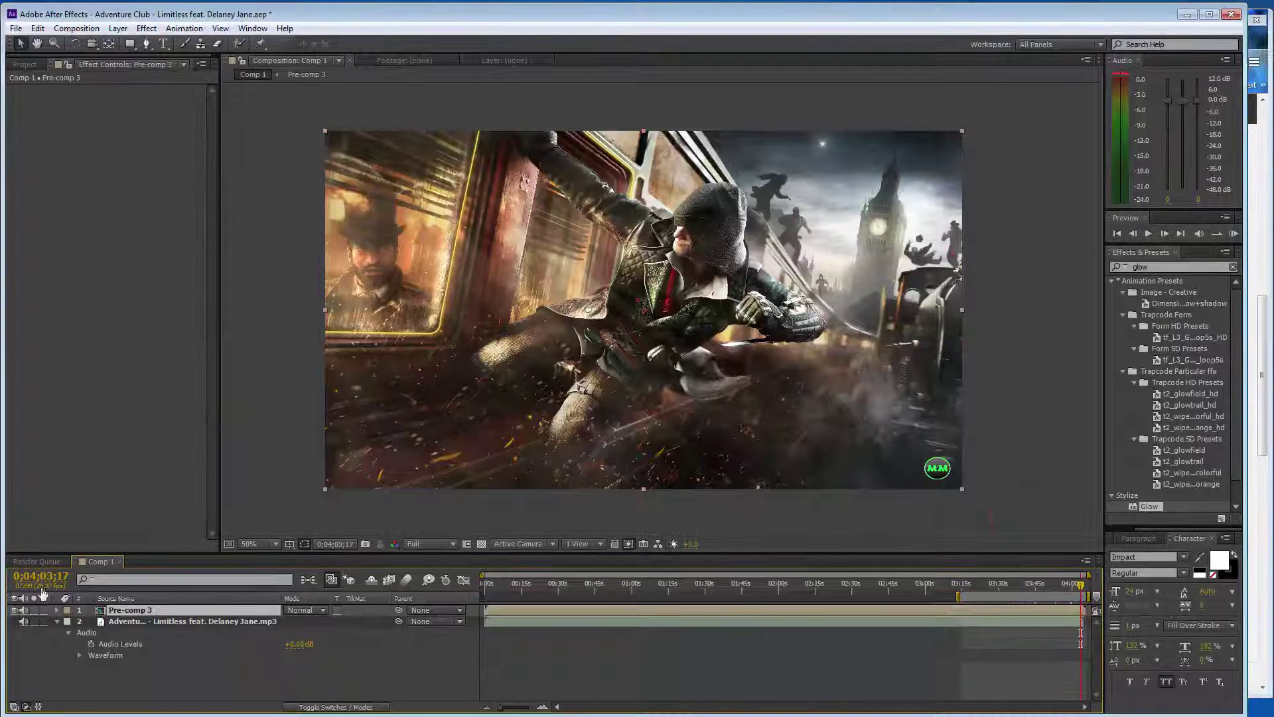
click(25, 63)
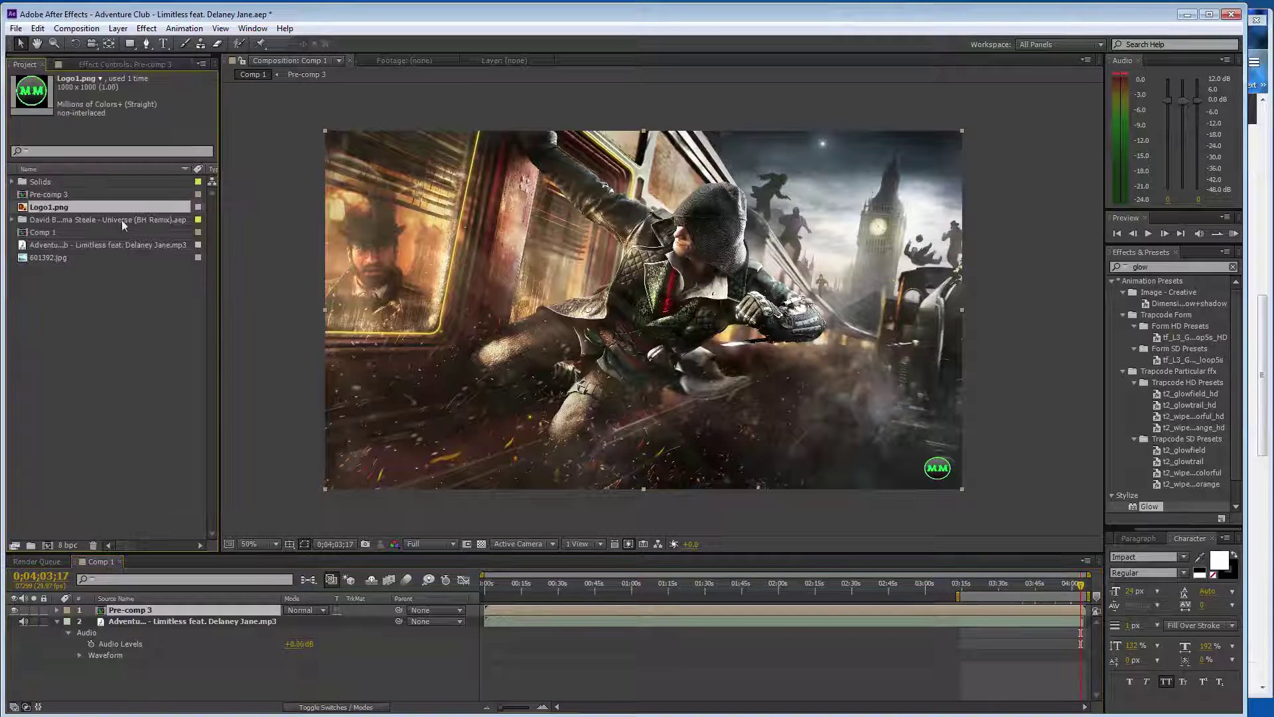
Paste Logo1.png from the imported project's Comp 1 into the main Comp 1, removing the stray comp layer.
click(12, 219)
click(74, 486)
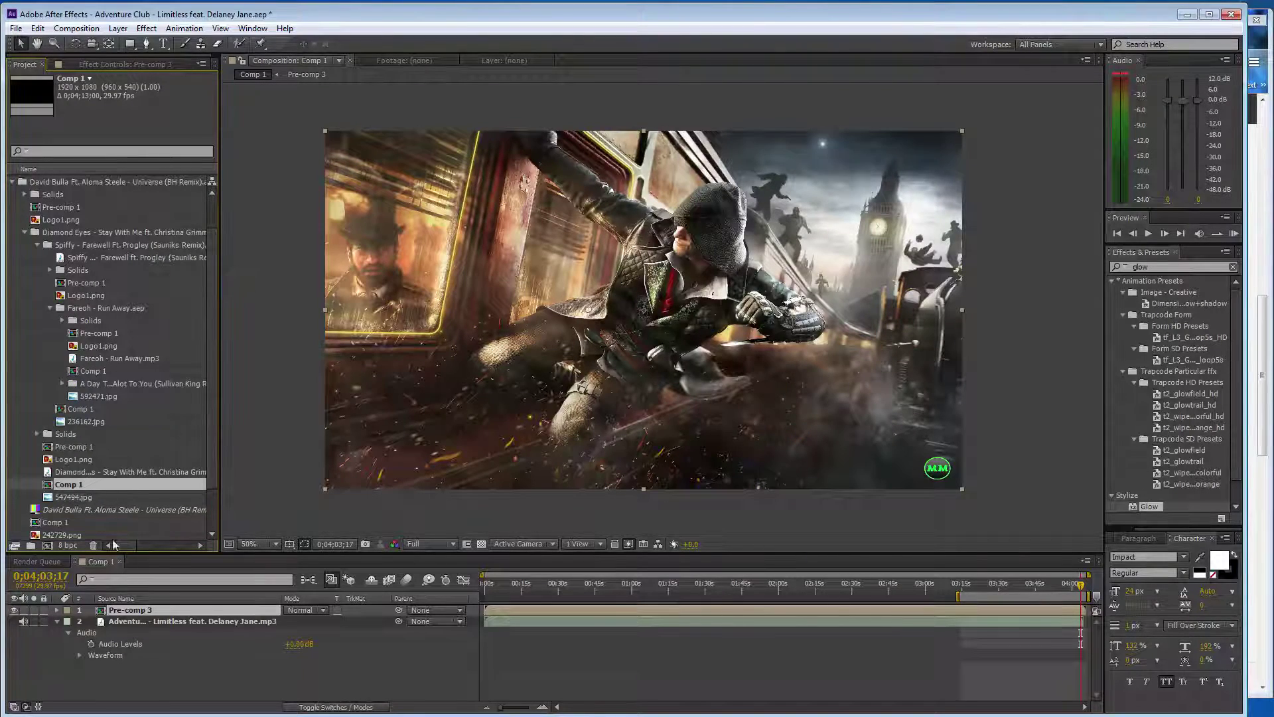
double_click(156, 611)
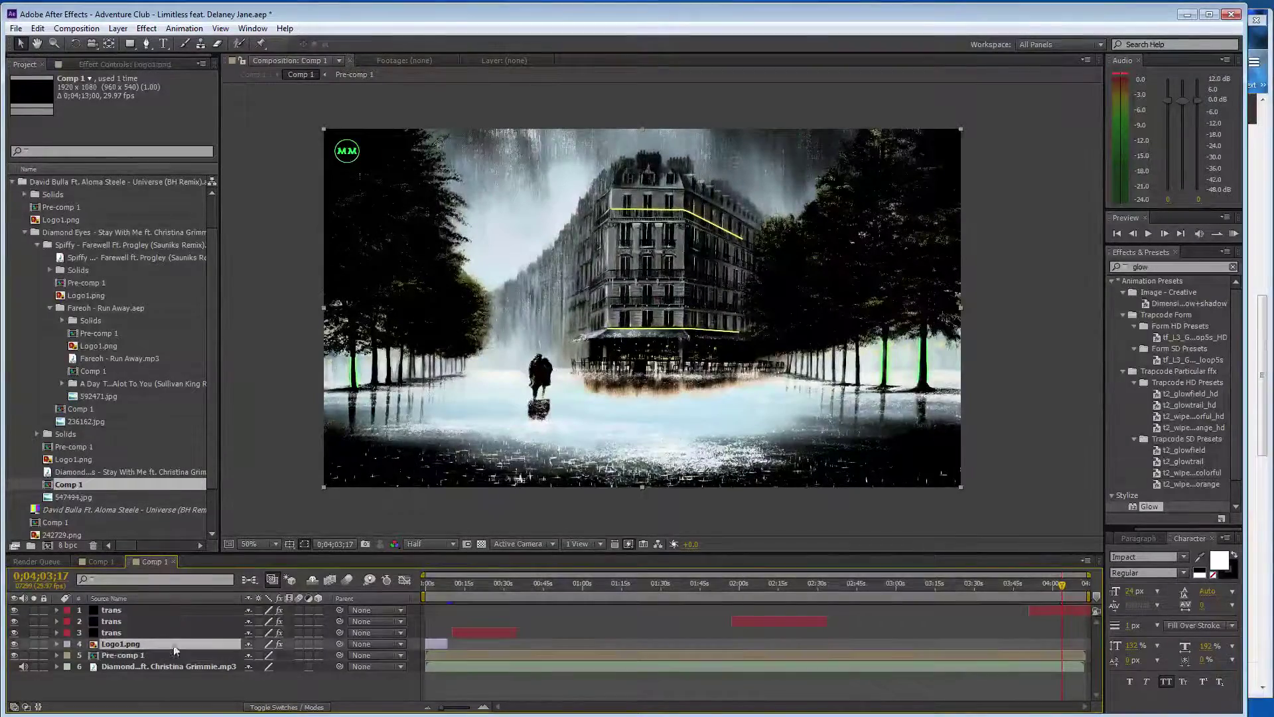
click(98, 561)
key(ctrl+v)
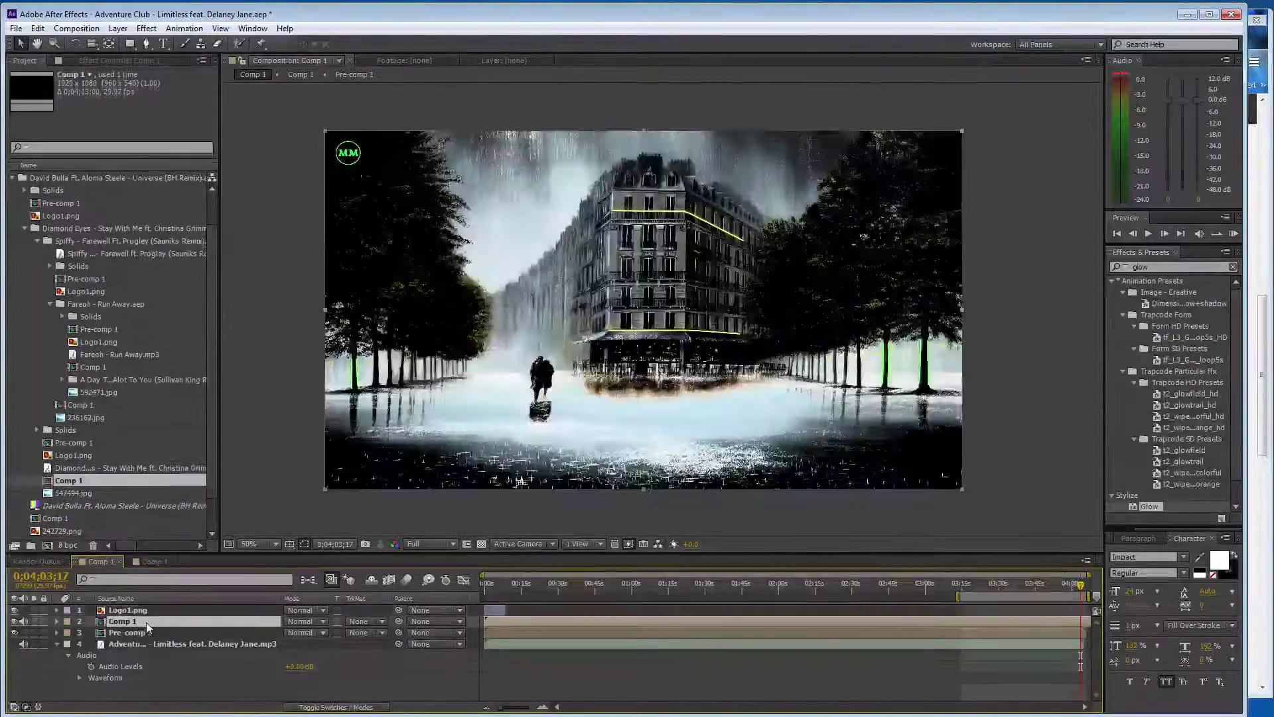
key(Delete)
click(174, 560)
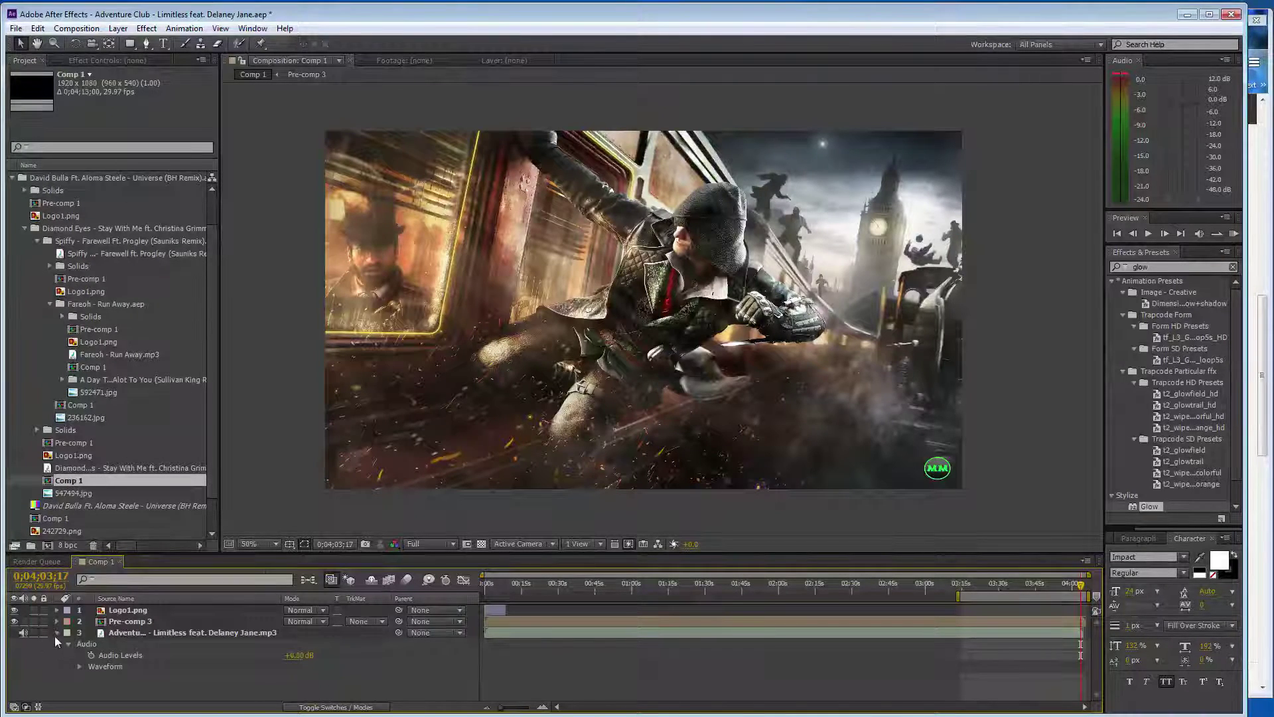
click(57, 632)
click(166, 599)
Create a black solid named 'trans' and apply CC Image Wipe to it.
click(165, 610)
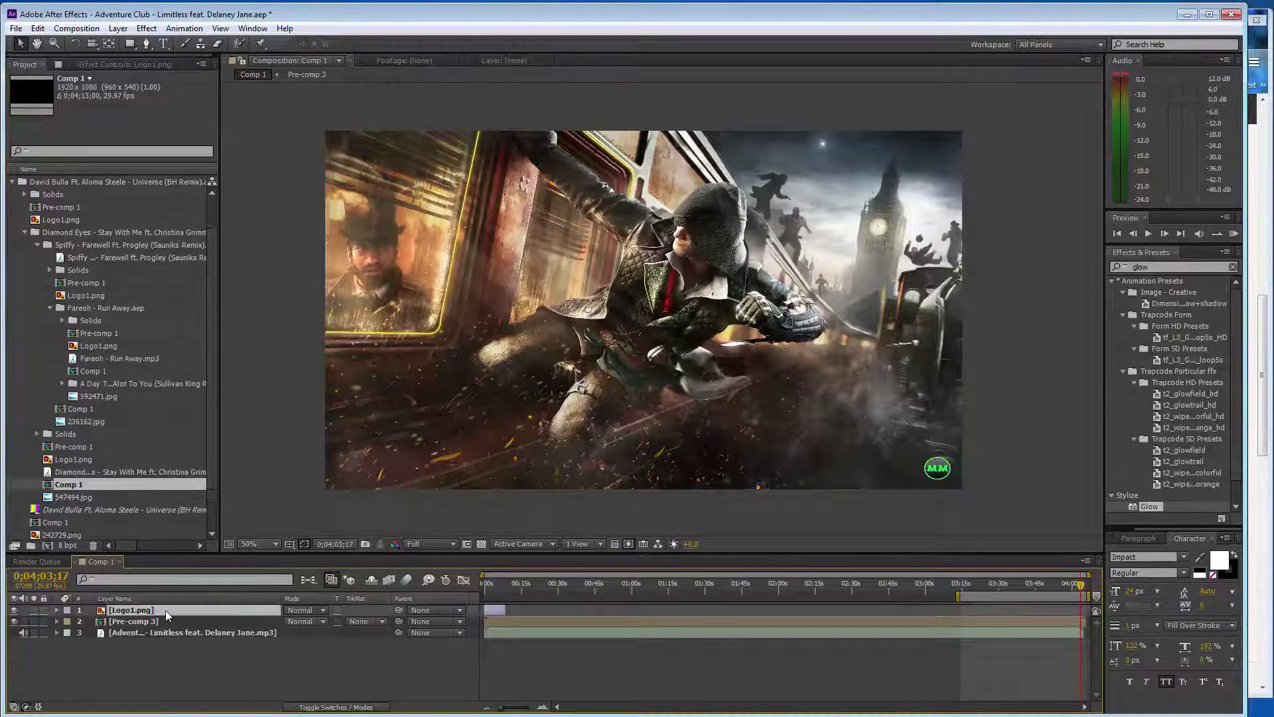
key(ctrl+y)
text(trans)
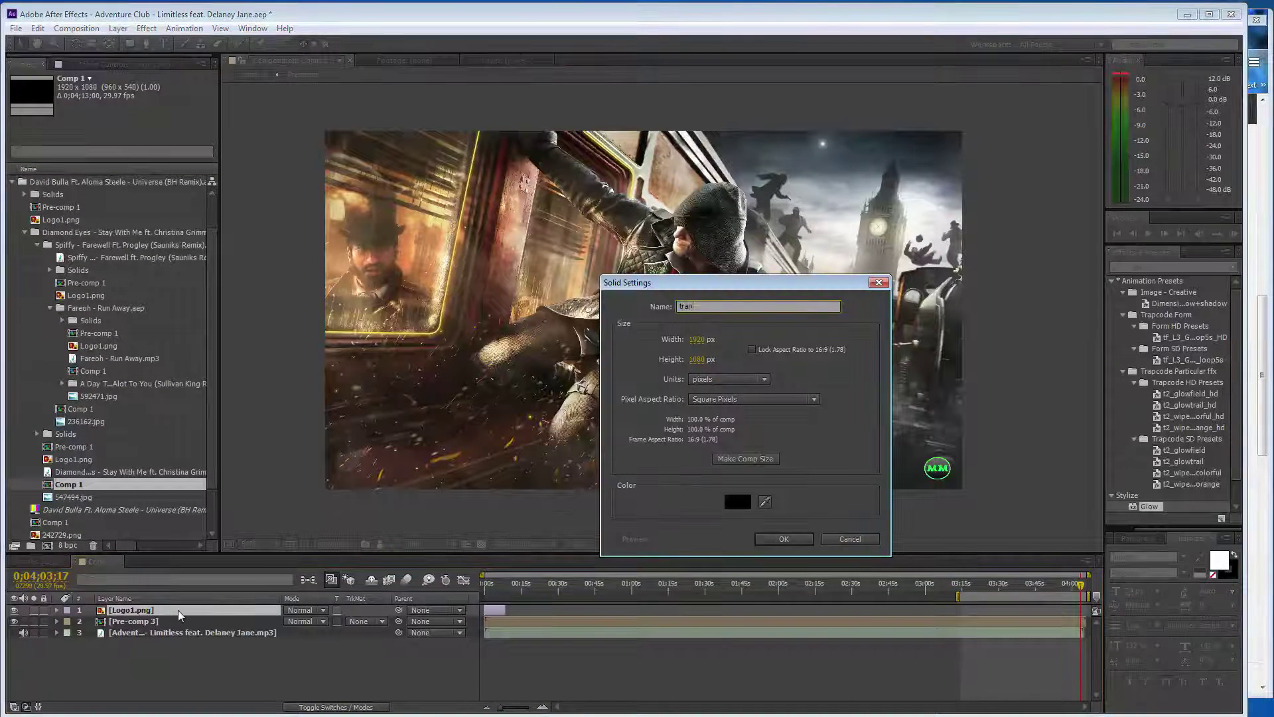
click(784, 538)
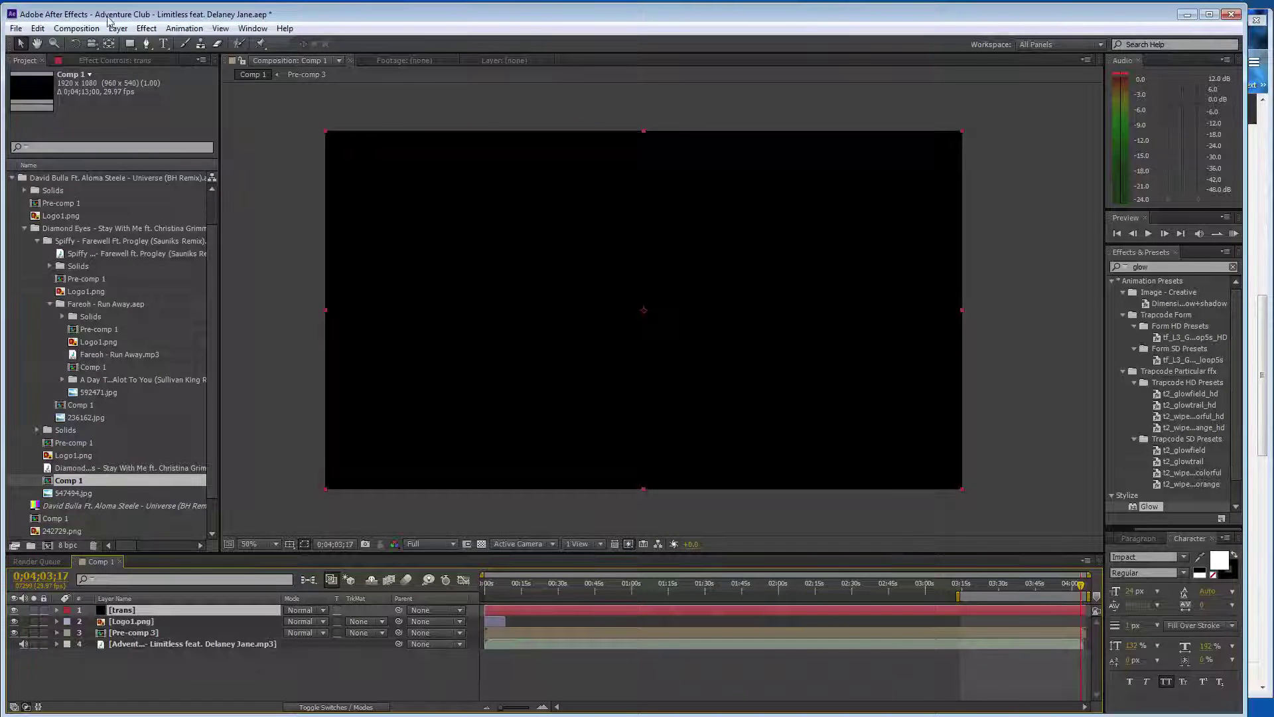
click(146, 28)
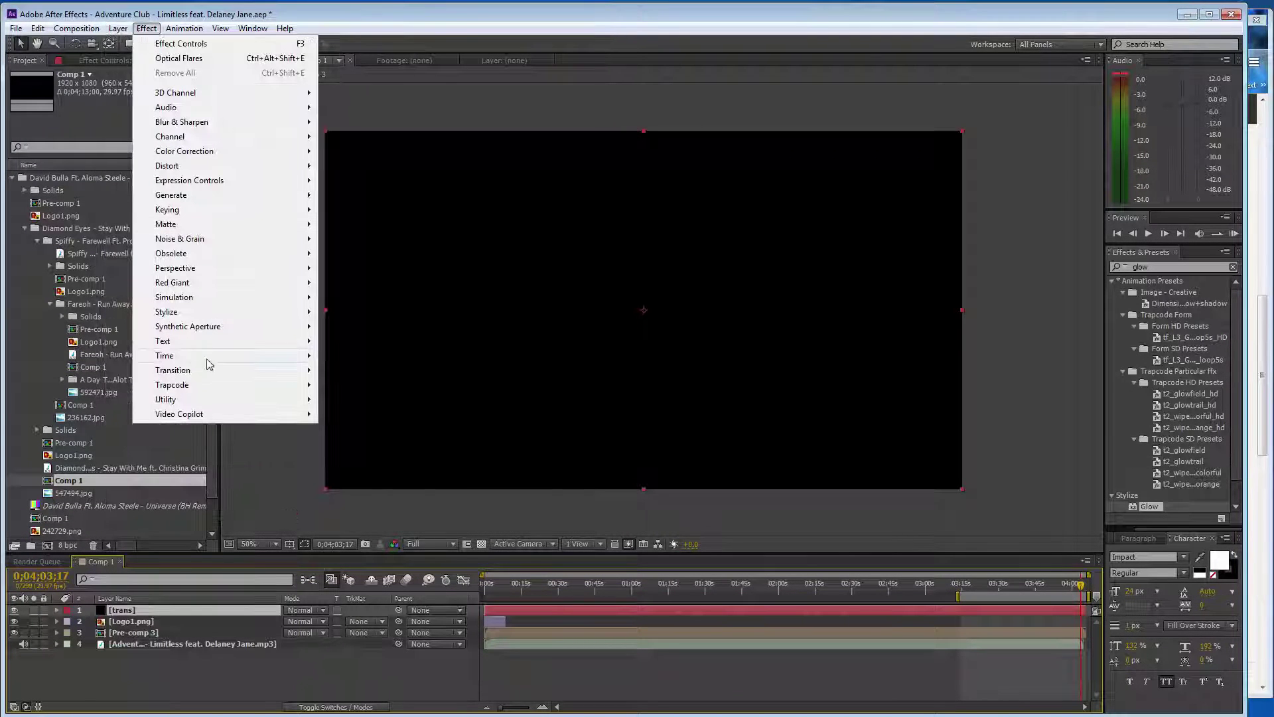
mouse_move(247, 375)
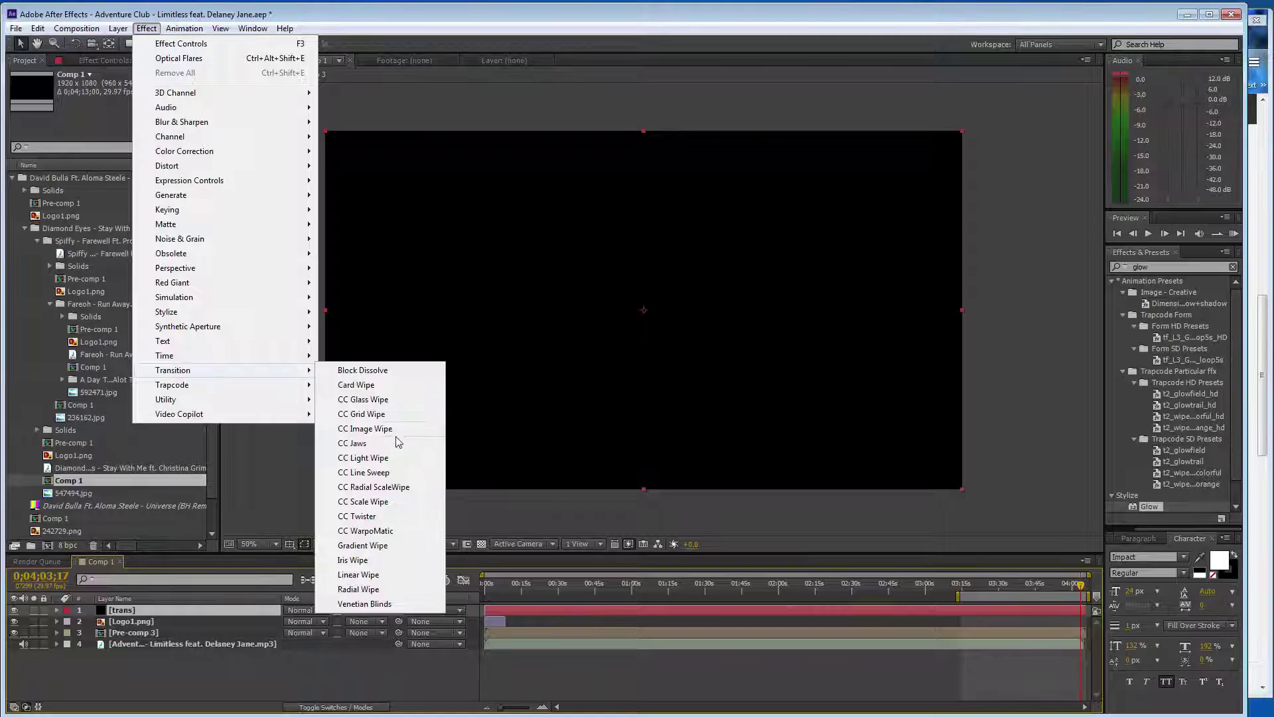
click(395, 429)
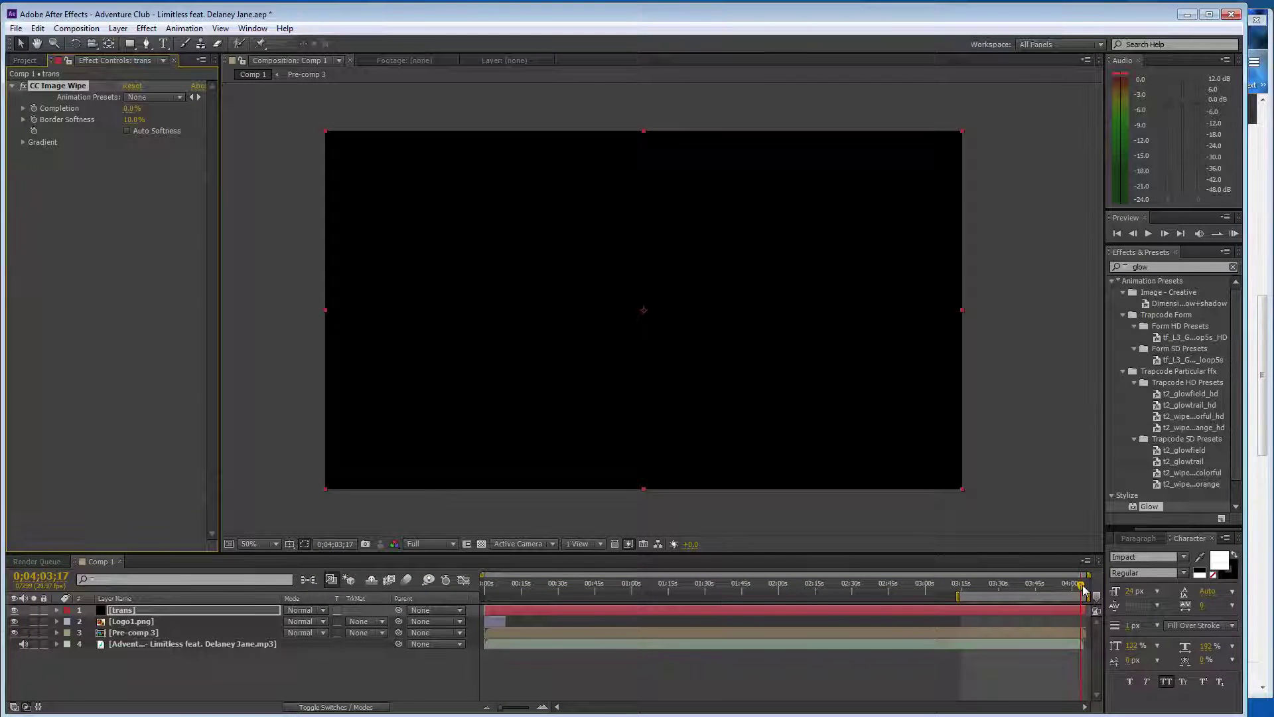
Trim the trans layer to start at 0;00;10;09 and end around 0:18.
drag(1083, 590, 509, 605)
key(alt+bracketleft)
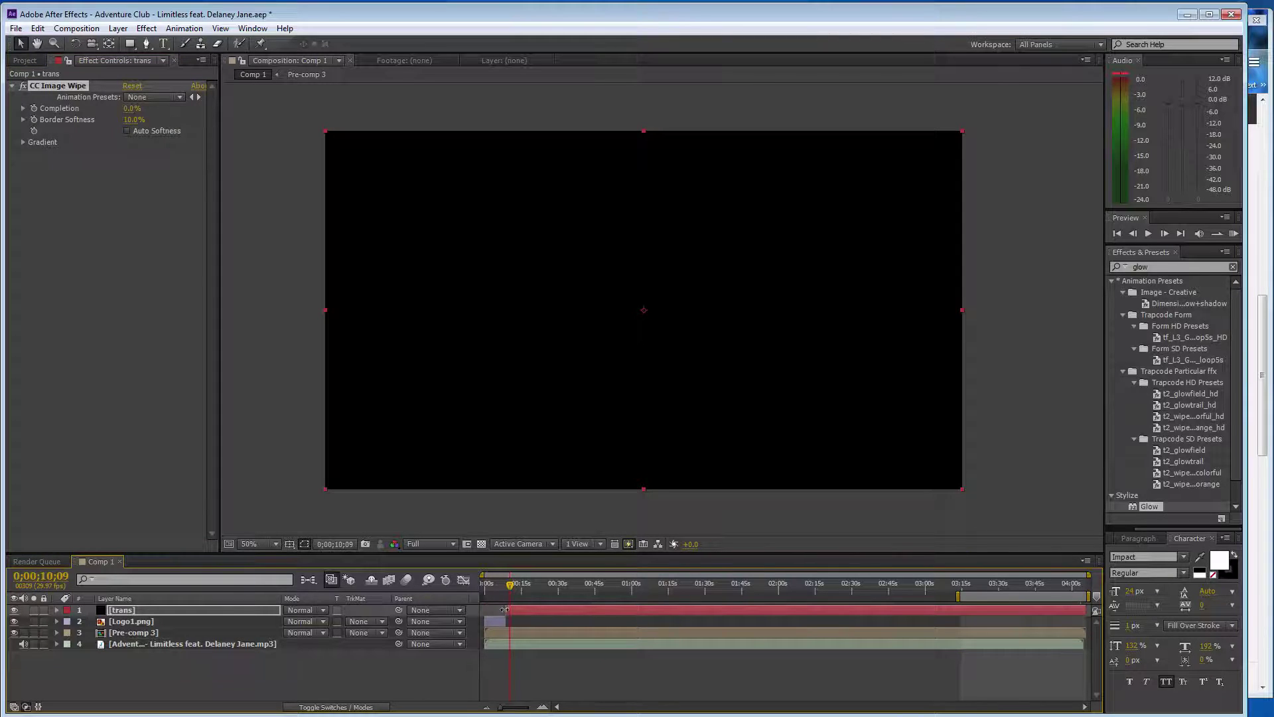
drag(1084, 613, 550, 609)
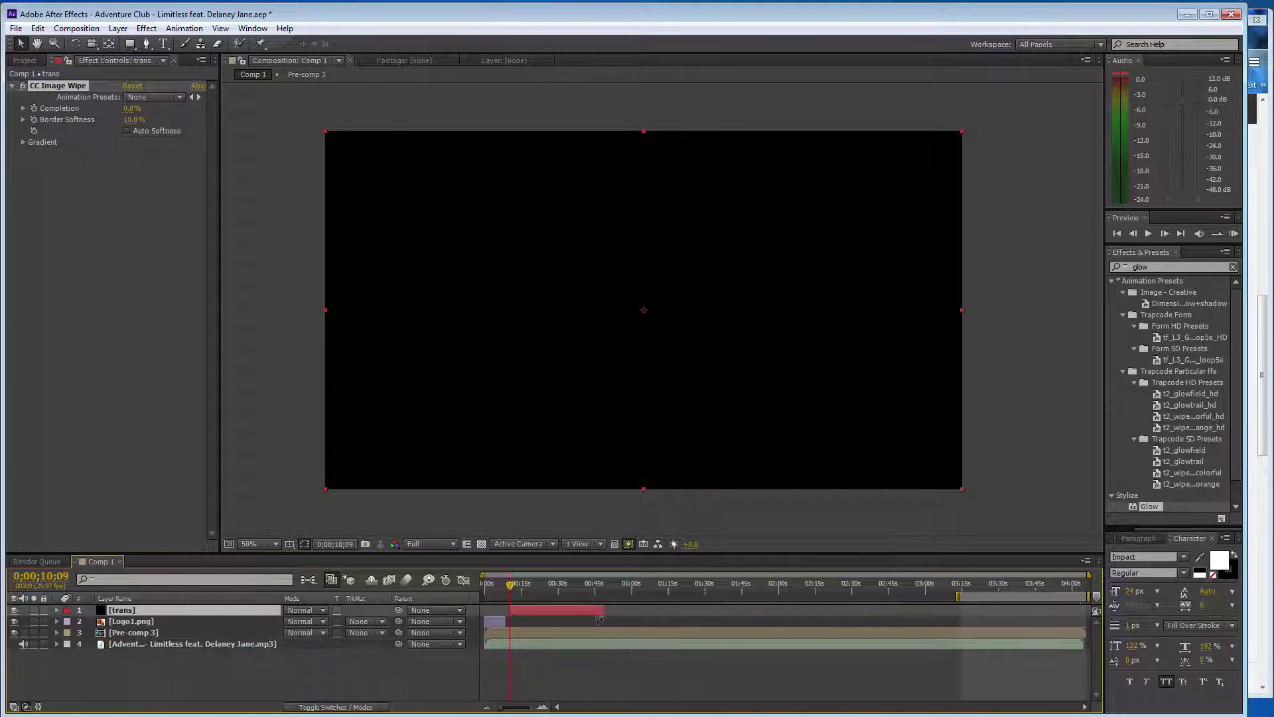
click(148, 233)
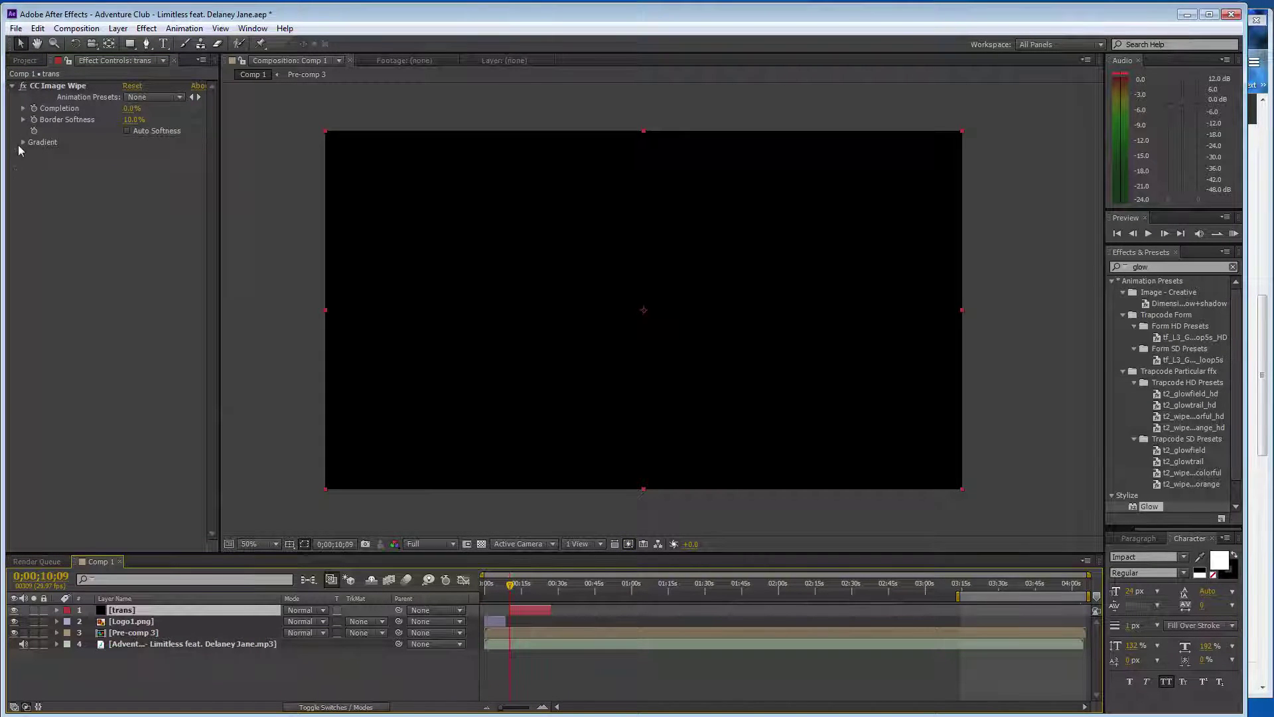
Set the CC Image Wipe Gradient Layer to Pre-comp 3 with the Red property.
click(23, 142)
click(177, 155)
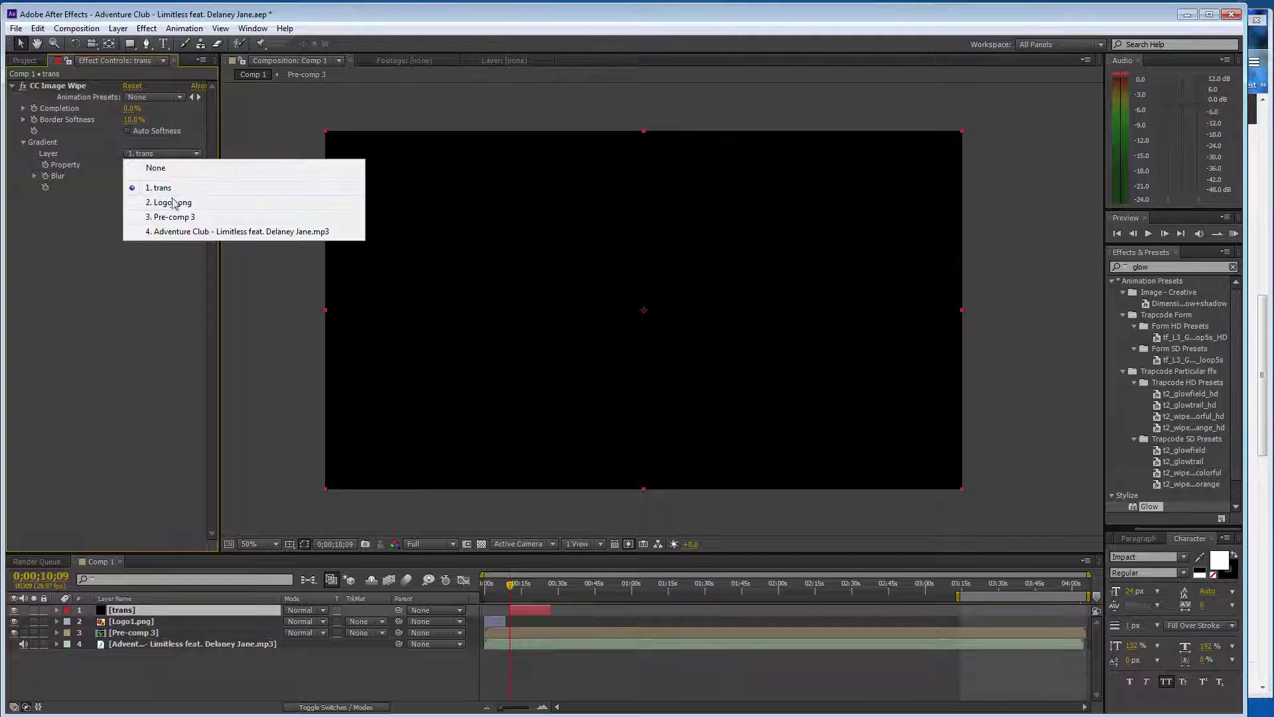
click(178, 221)
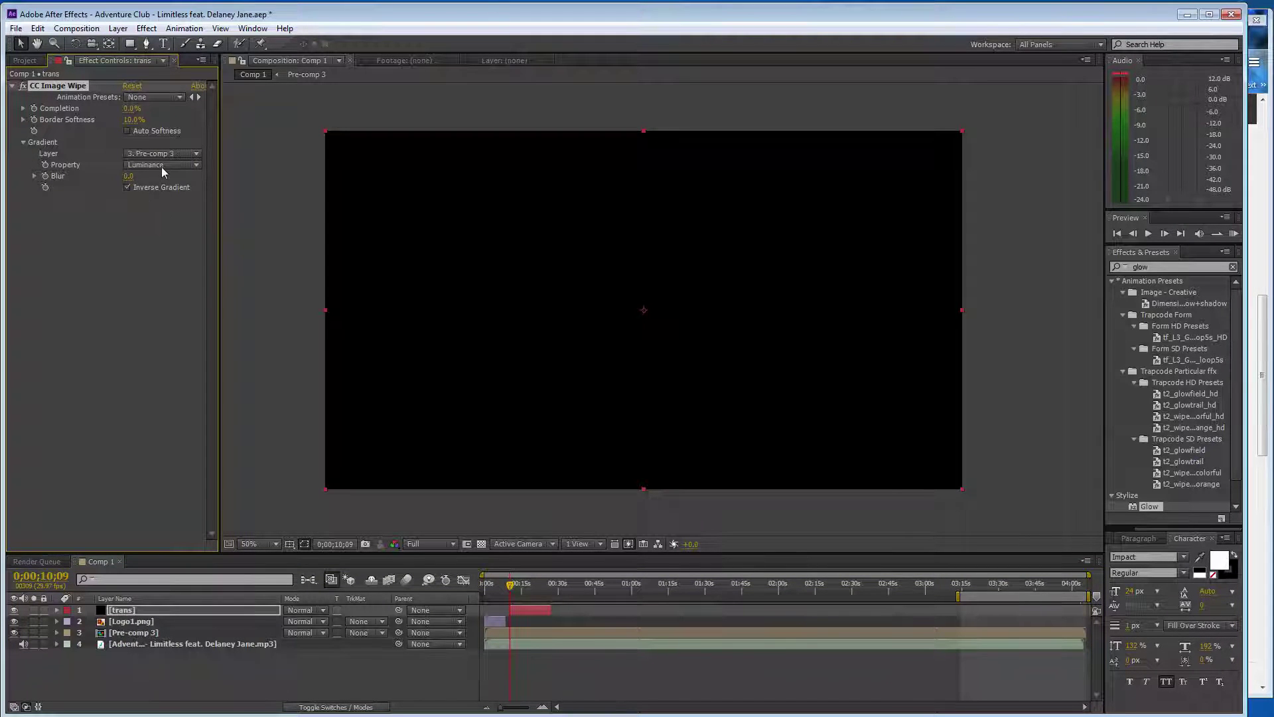
click(161, 166)
click(169, 177)
In Pre-comp 3, shift Moon, Eq, Logo1.png and 601392.jpg to start at 0:10.
double_click(130, 631)
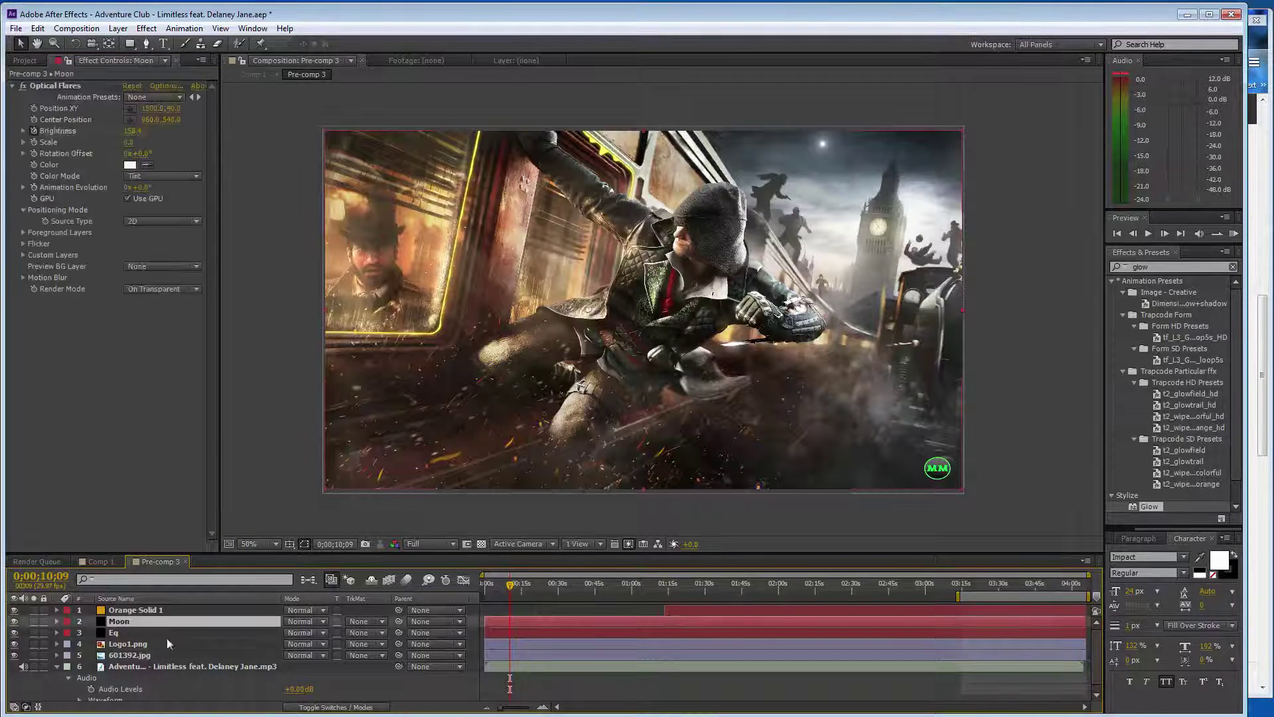
shift+click(166, 655)
drag(483, 618, 509, 618)
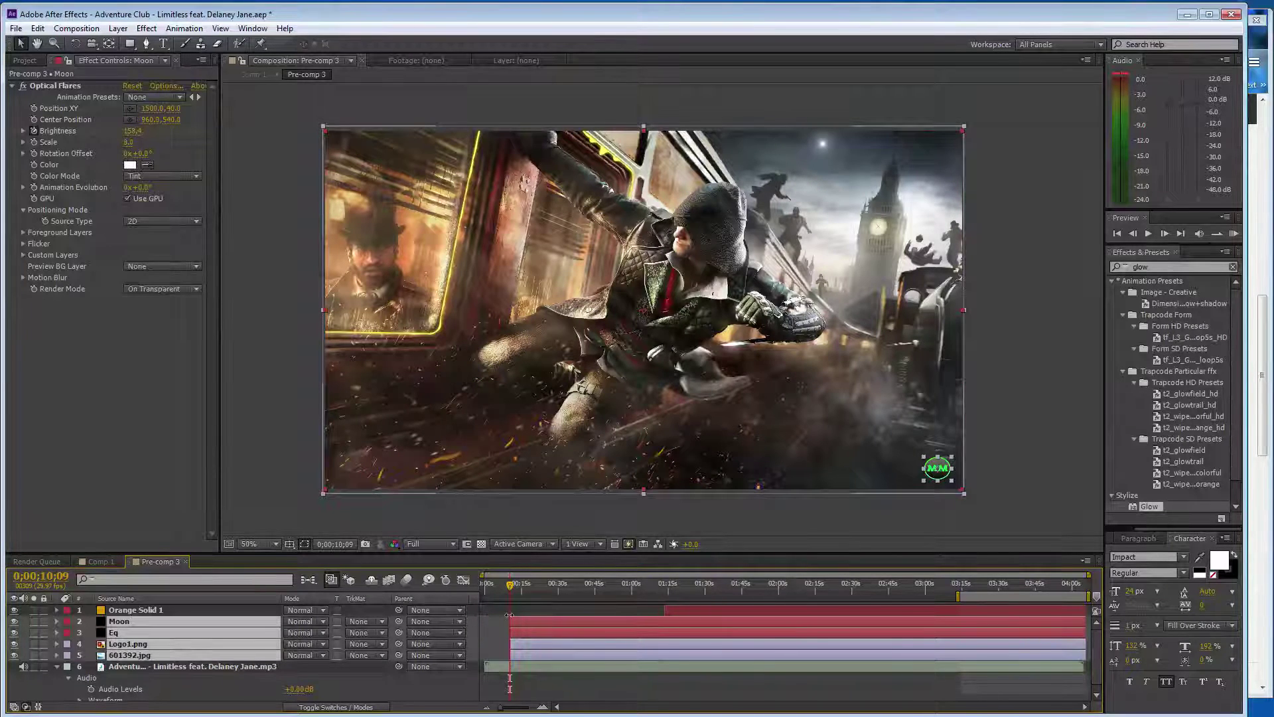
click(108, 563)
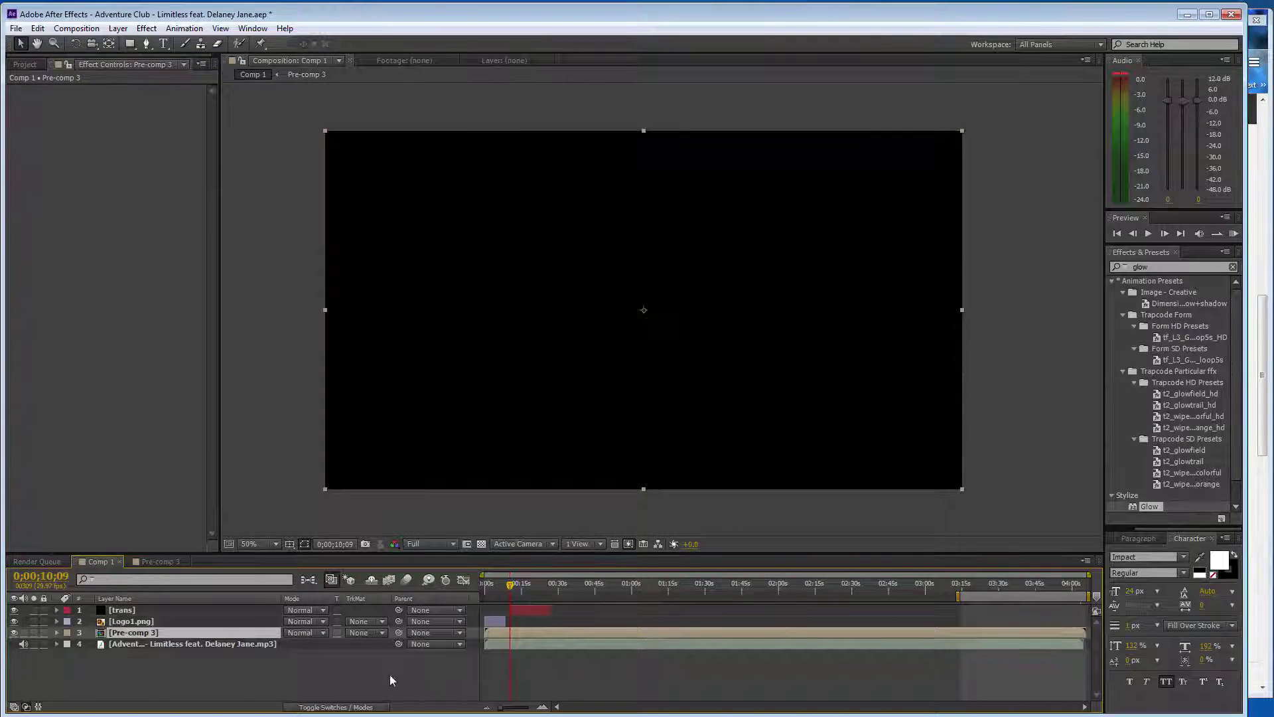
Set the wipe's Border Softness to 47% and key Completion at 70% near 0:17.
click(127, 610)
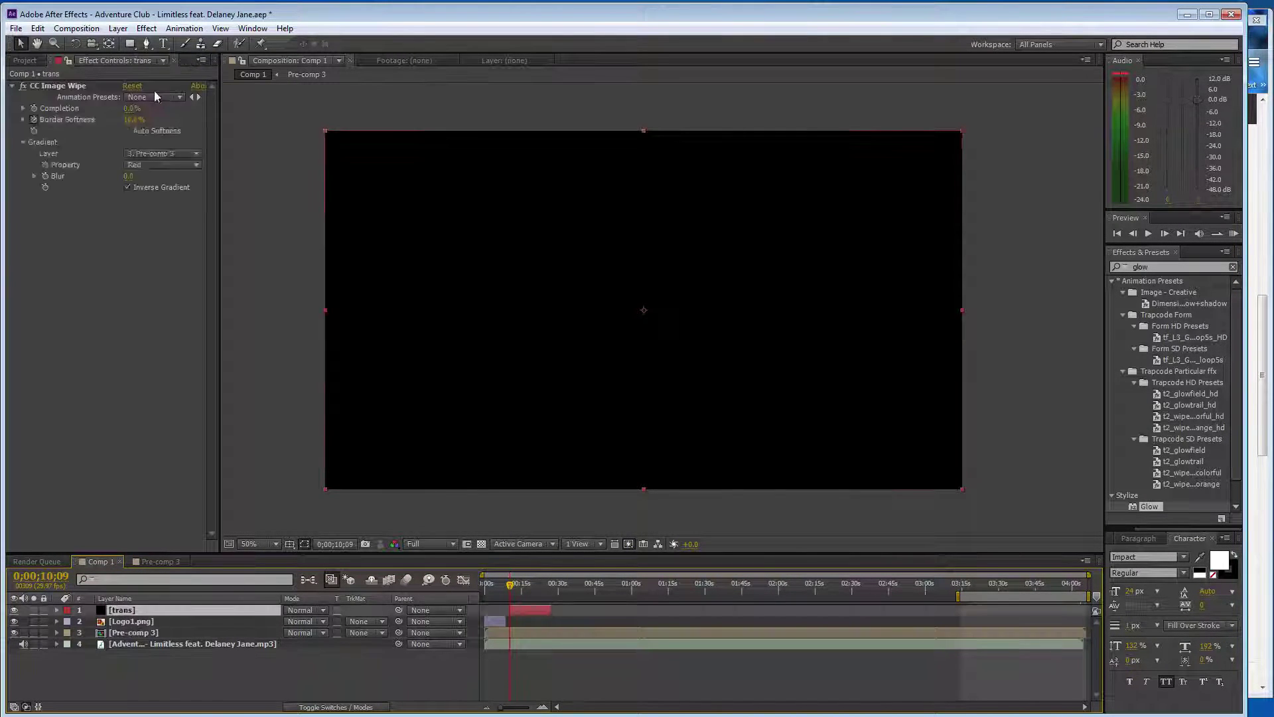
click(34, 109)
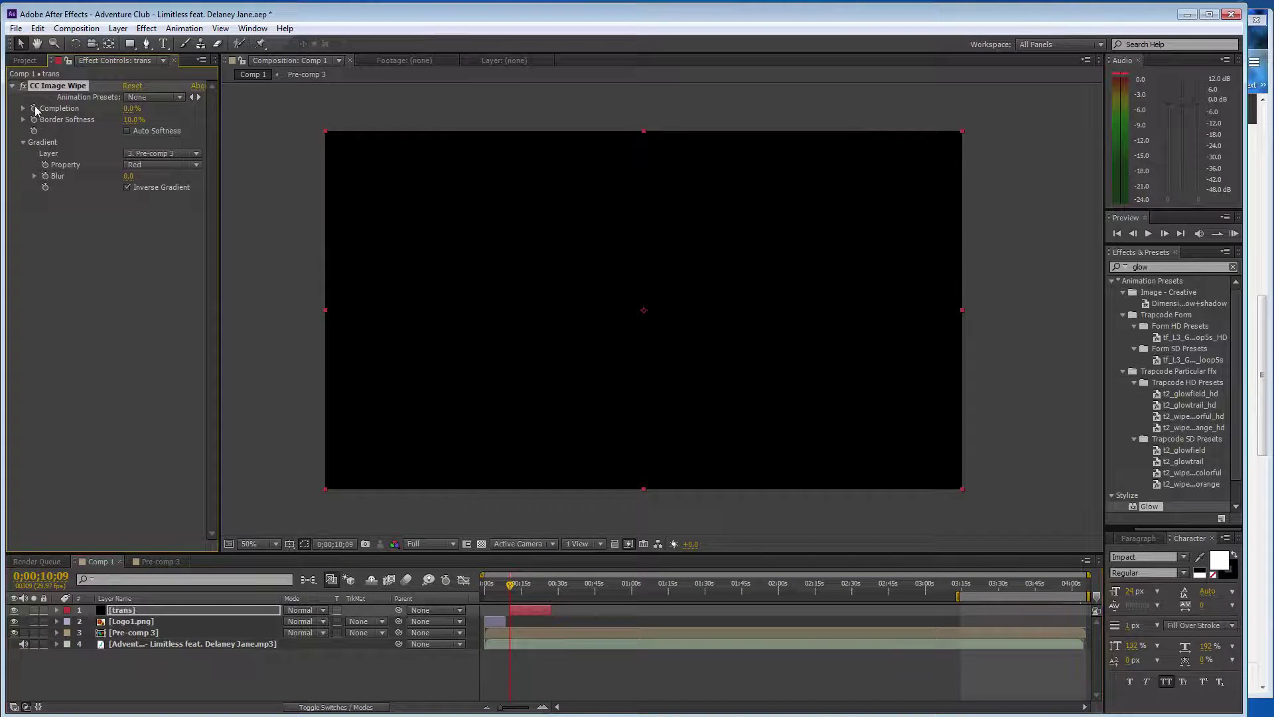
drag(129, 119, 164, 121)
drag(515, 585, 532, 590)
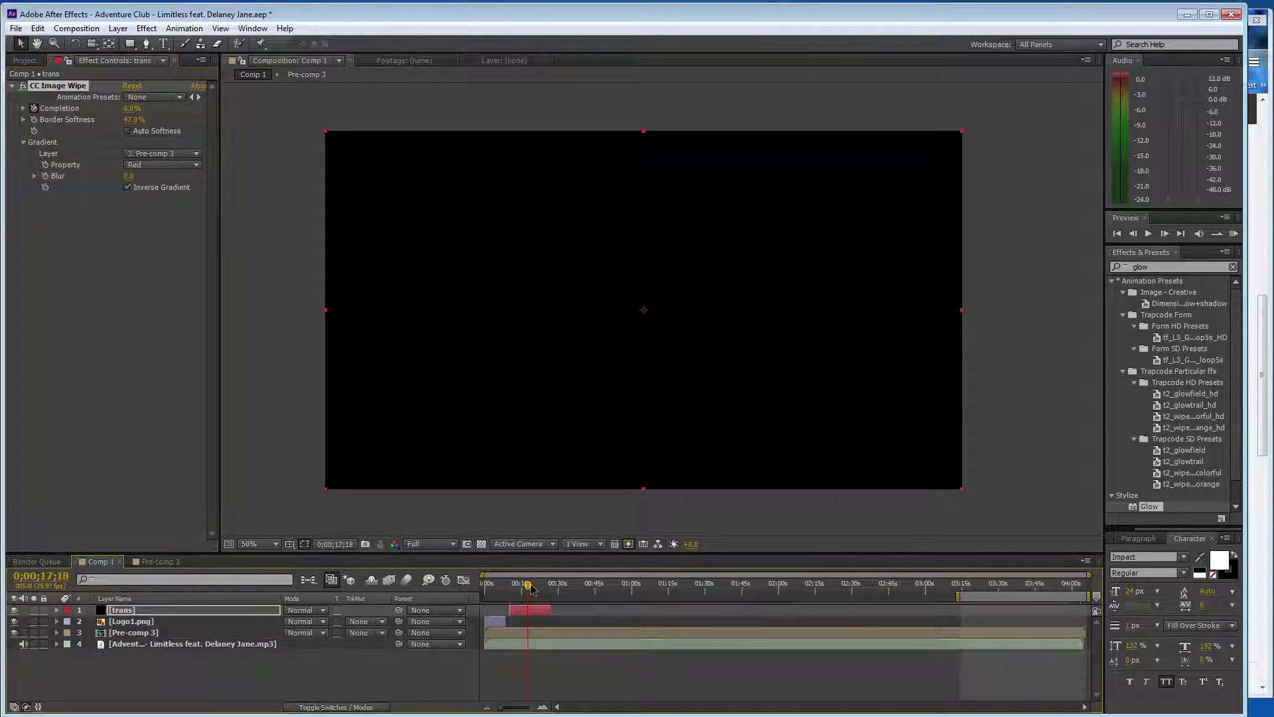
click(131, 109)
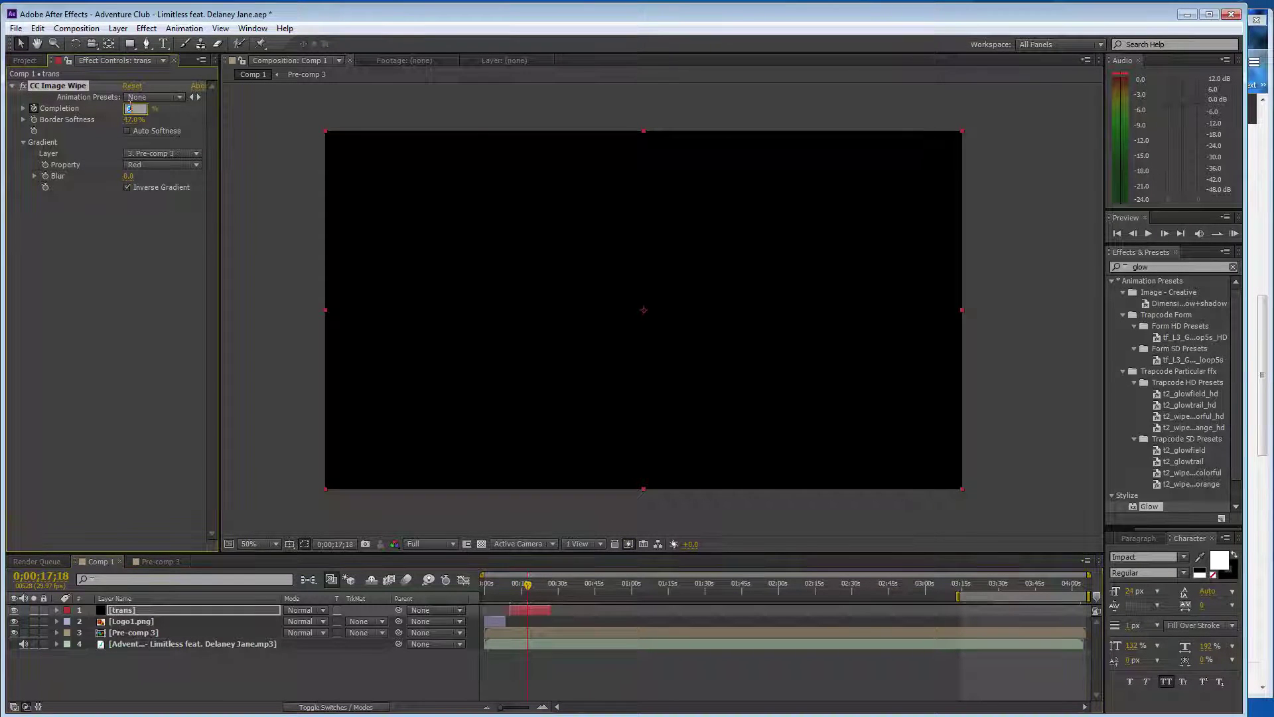
text(60)
key(Return)
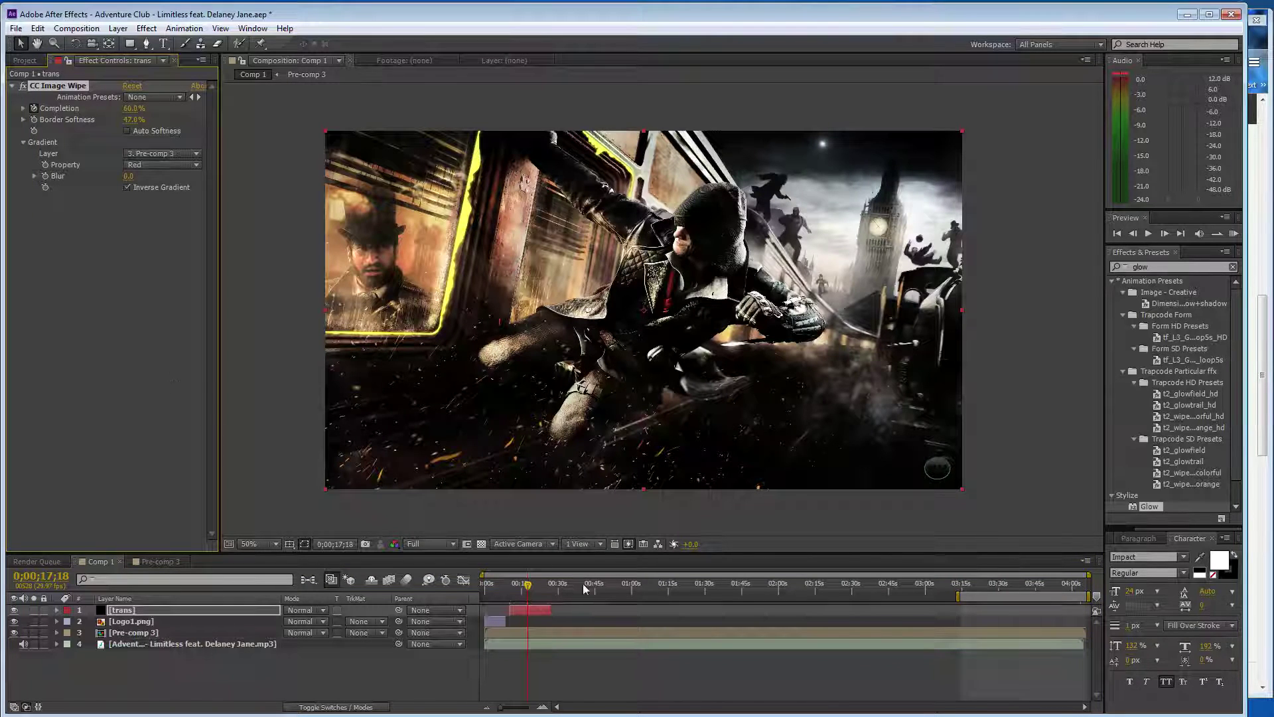
click(133, 109)
text(70)
key(Return)
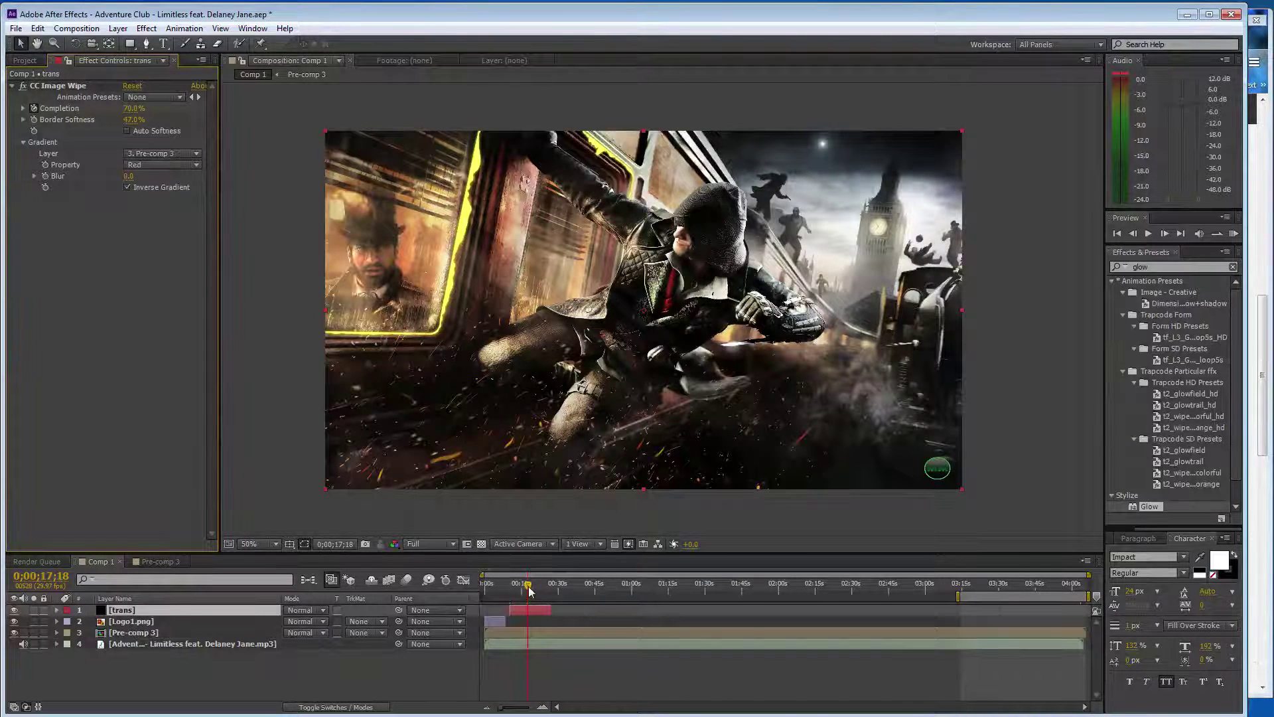
Check the wipe between 0:10 and 0:14, setting Completion to about 65% at 0:13.
drag(528, 587, 520, 588)
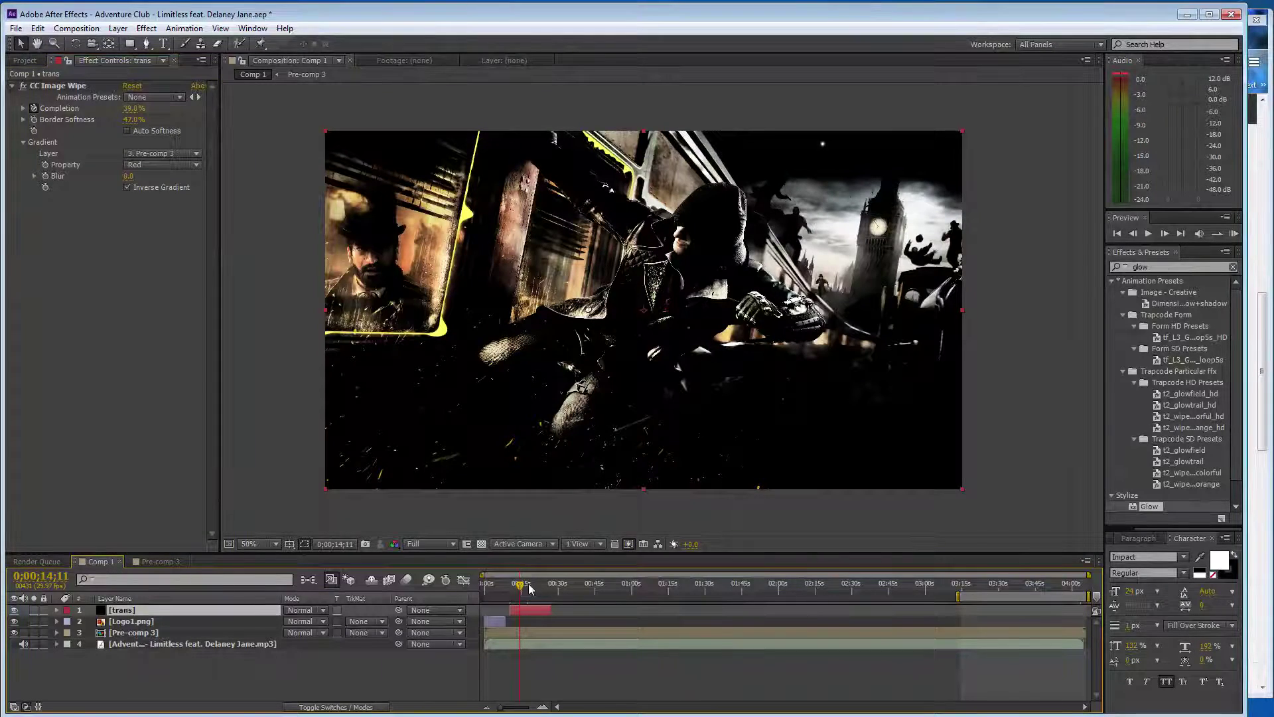
drag(523, 593, 519, 593)
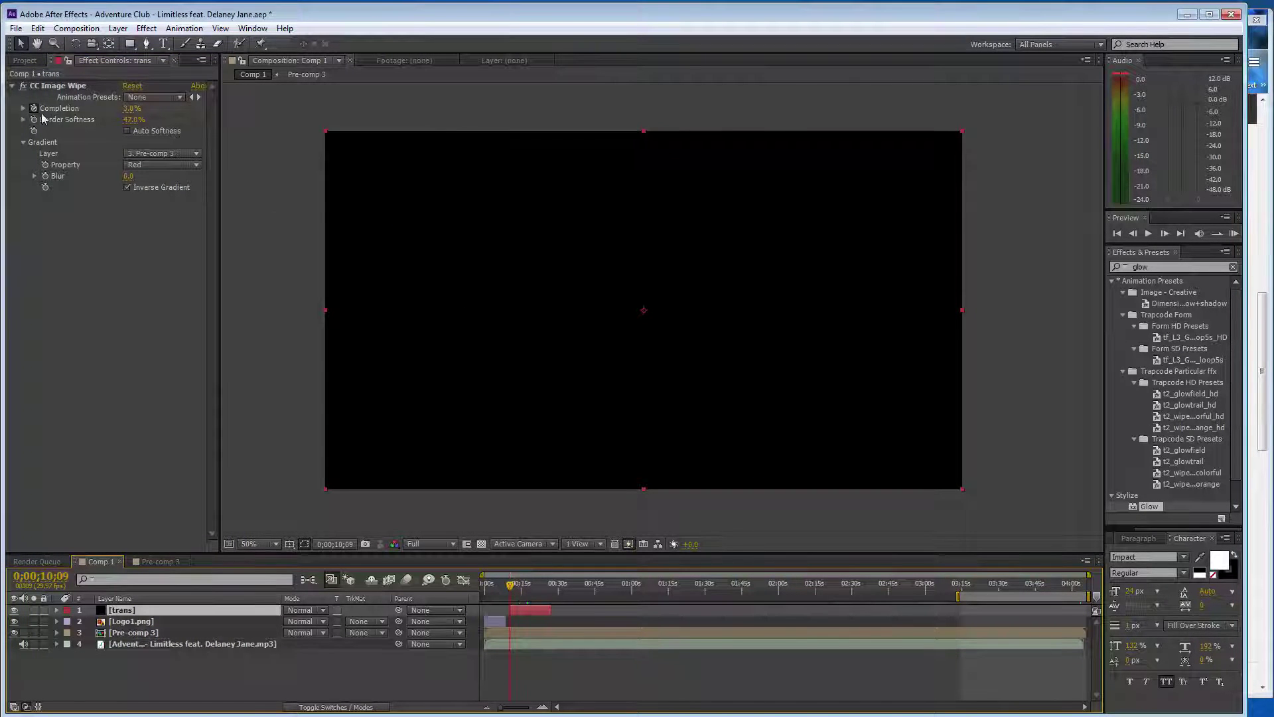
click(37, 117)
drag(512, 587, 517, 588)
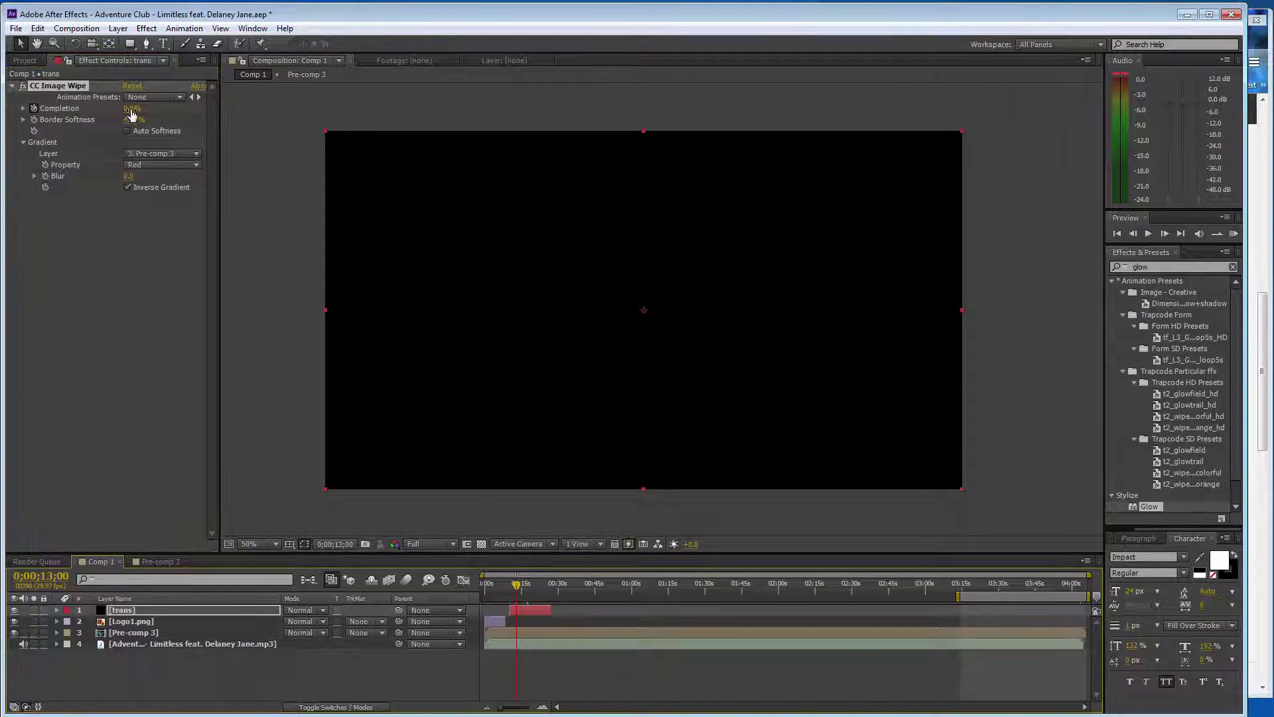
drag(132, 115, 132, 116)
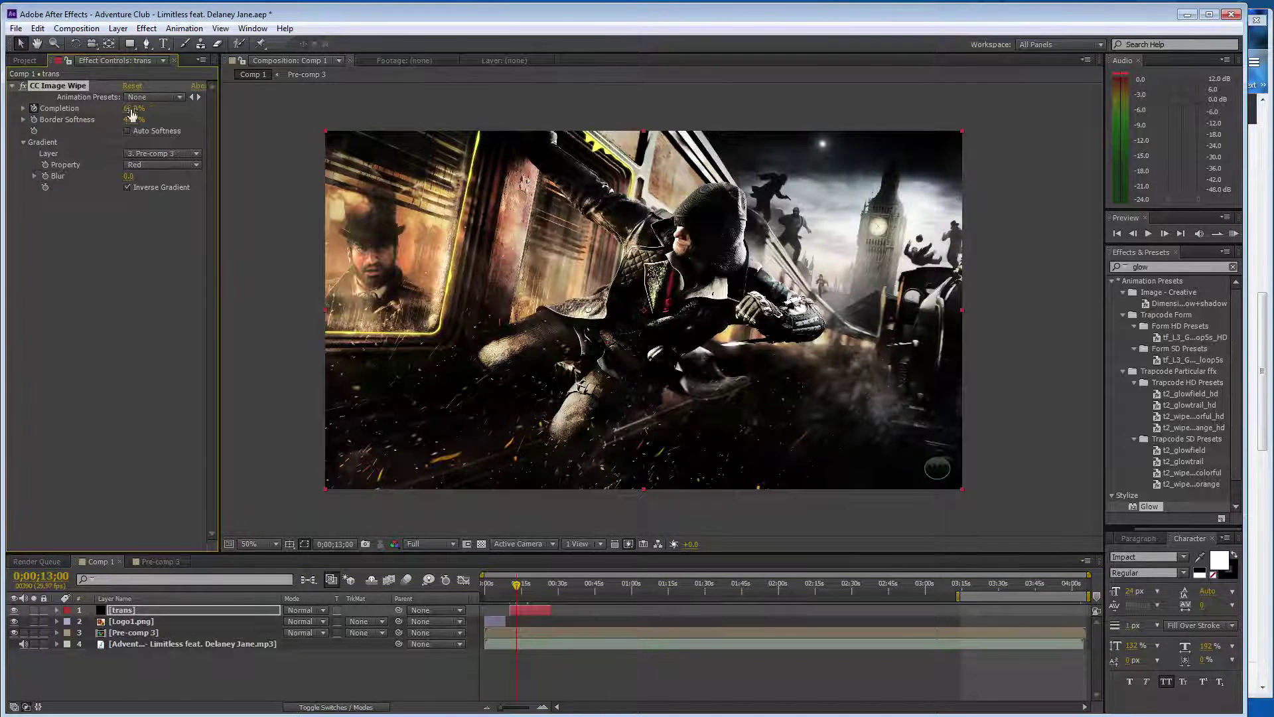
drag(519, 590, 509, 588)
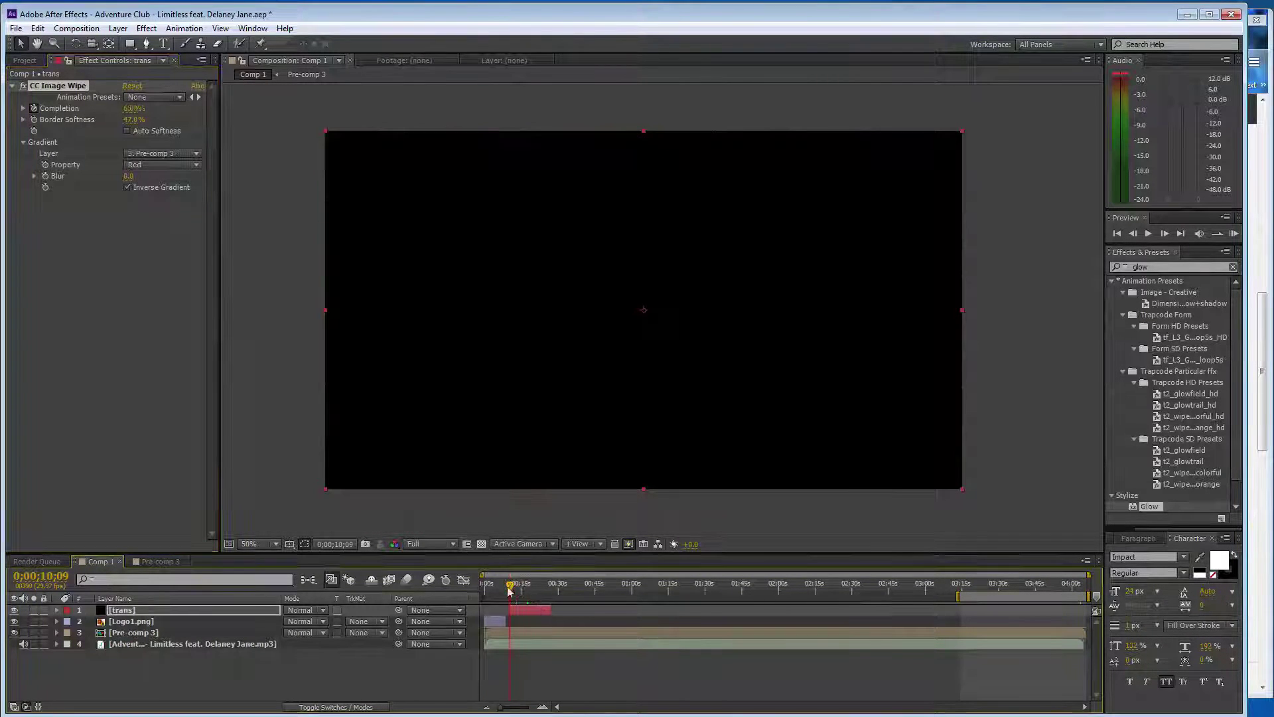
click(159, 634)
Search the effects for 'zoom' and apply the Zoom - spiral preset to Pre-comp 3.
double_click(1163, 267)
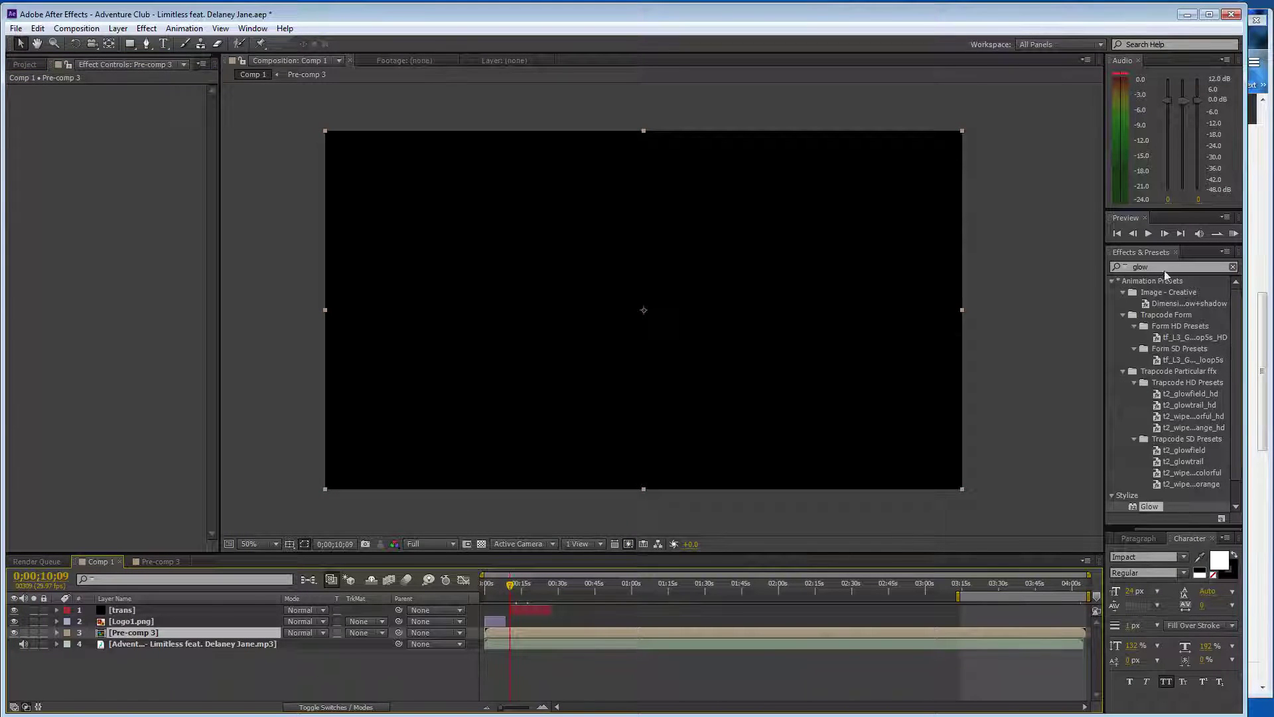
text(zoom)
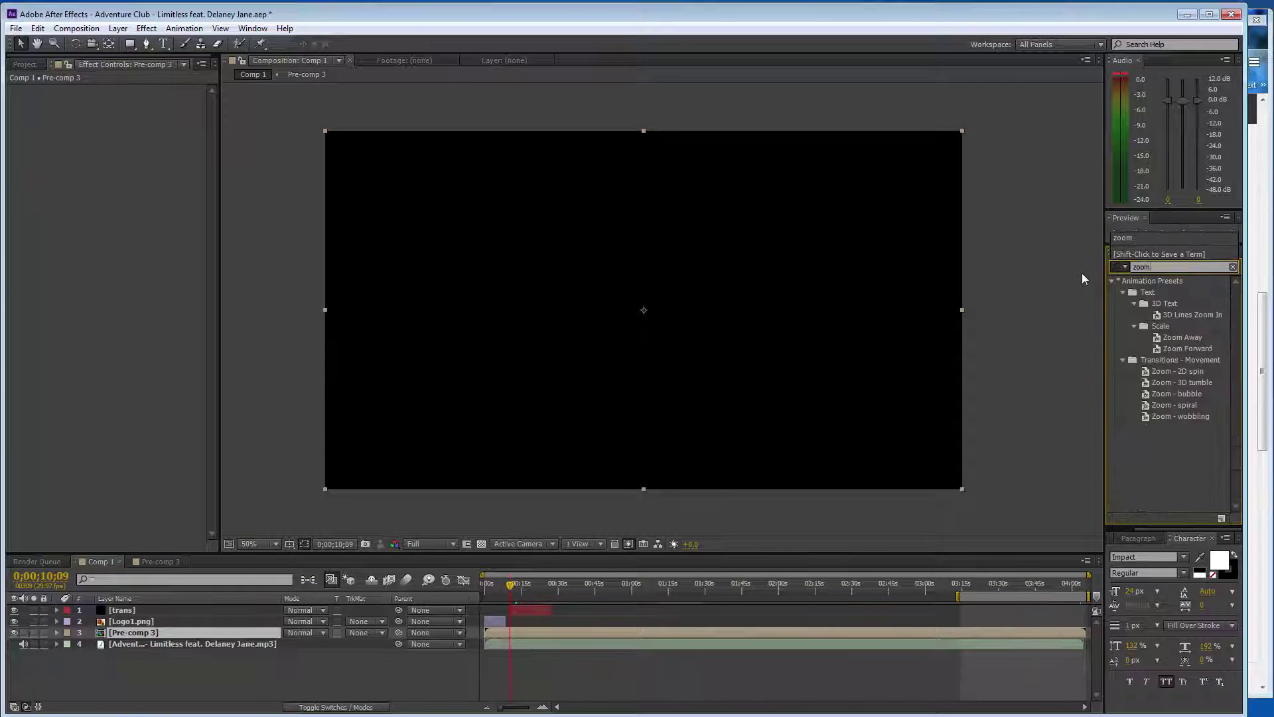
click(1179, 417)
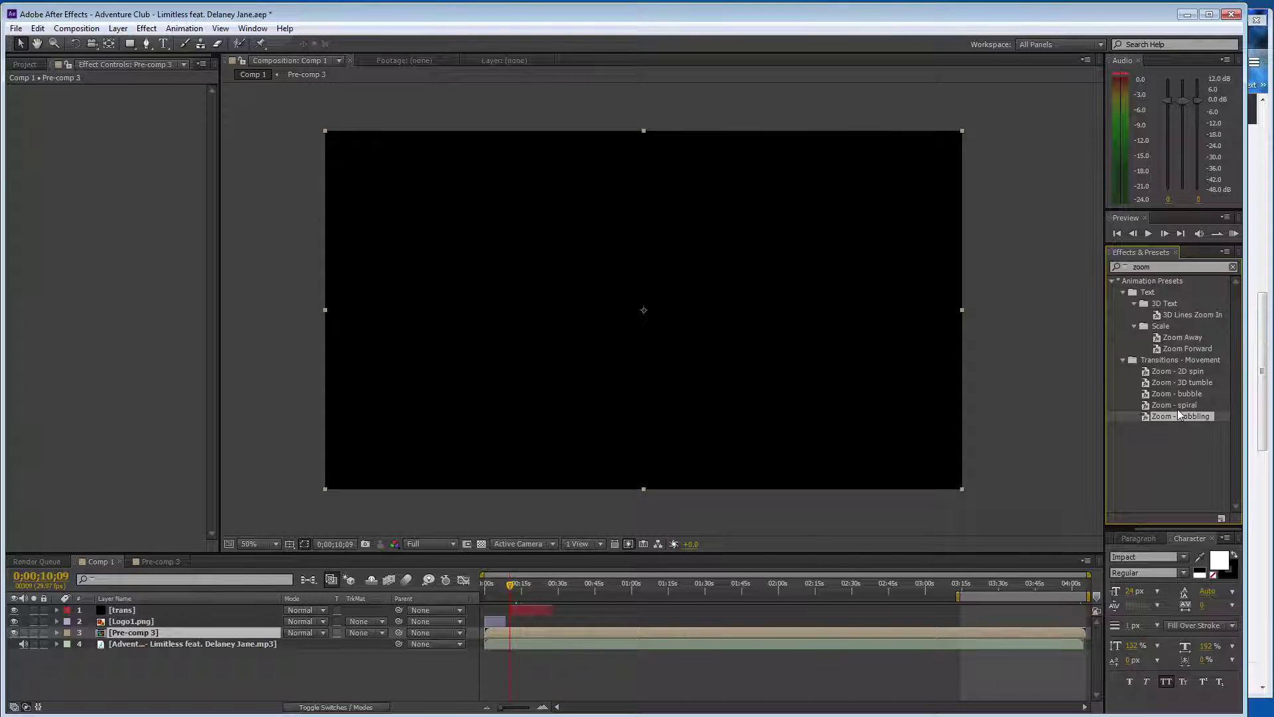
double_click(1168, 405)
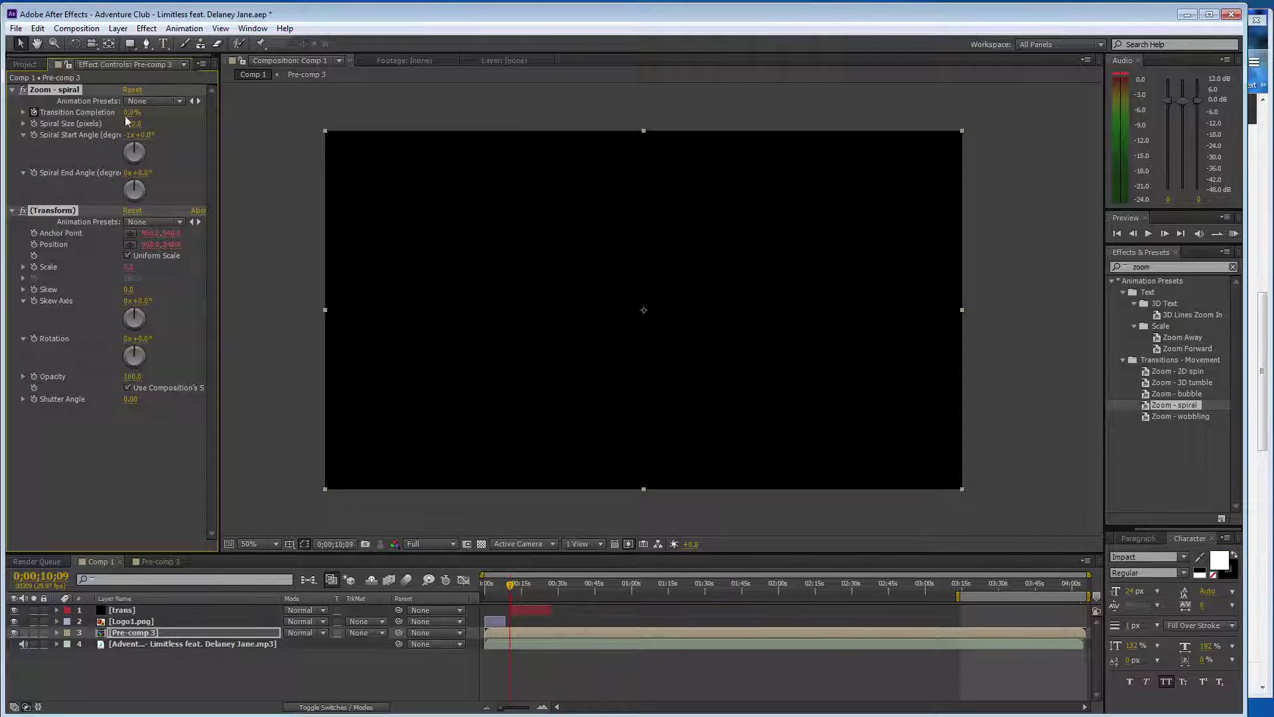
Keyframe the spiral's rotation and set it to one full turn.
click(36, 118)
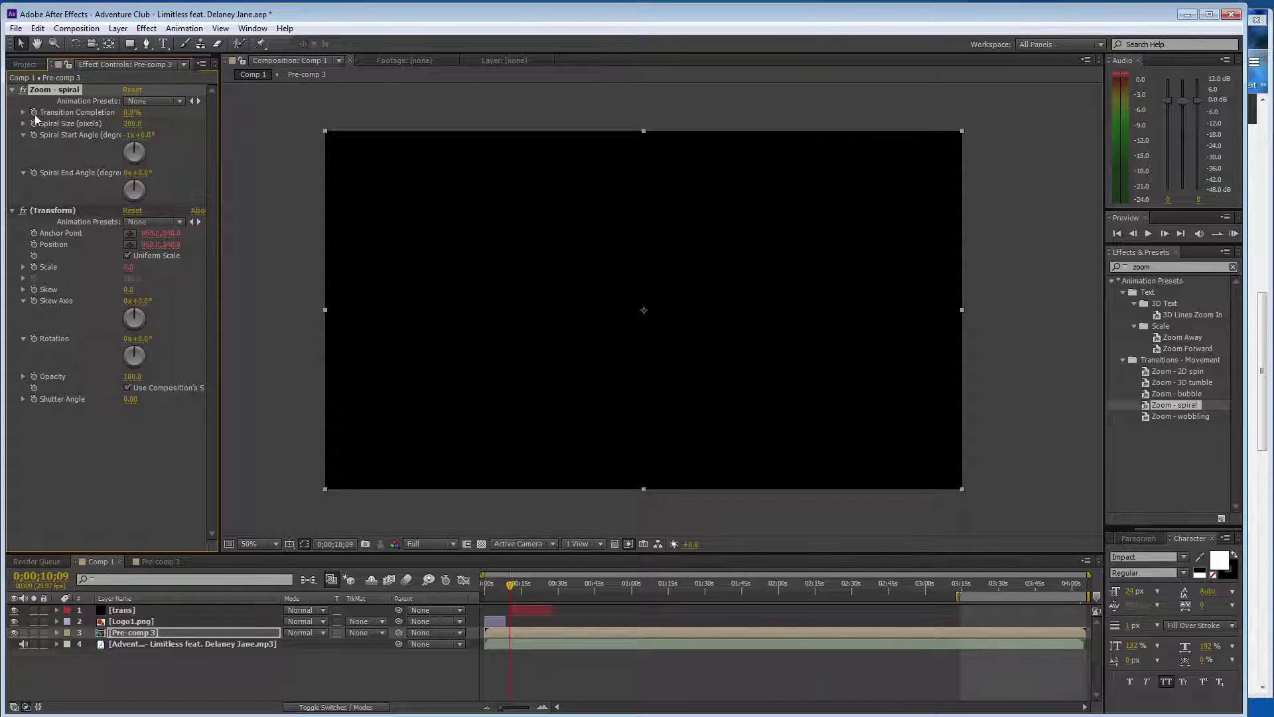
click(34, 338)
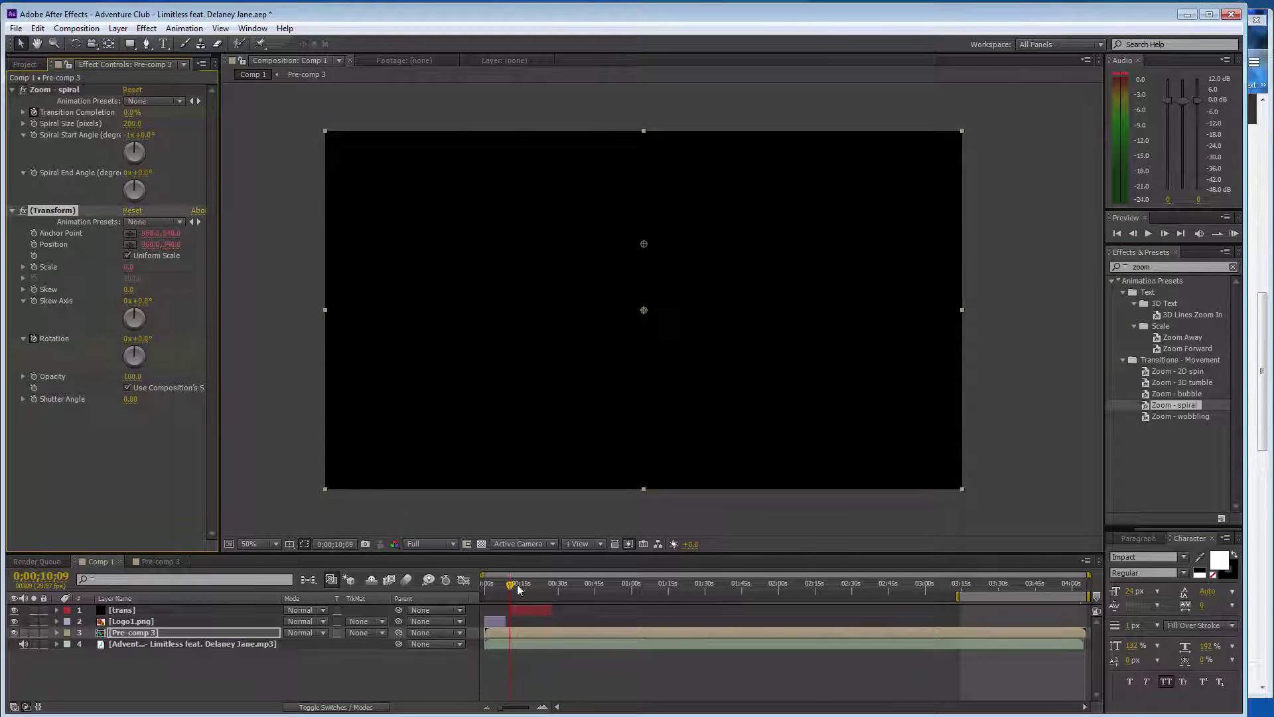
drag(518, 588, 530, 590)
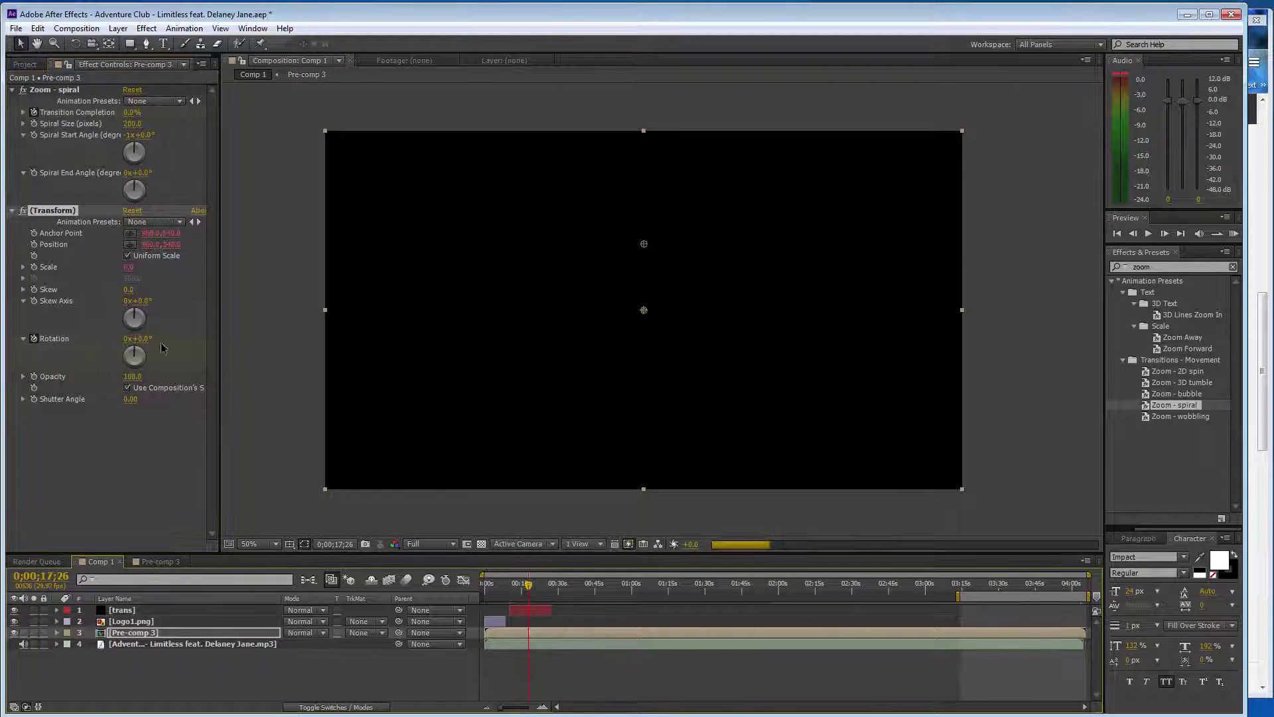
click(125, 339)
text(1)
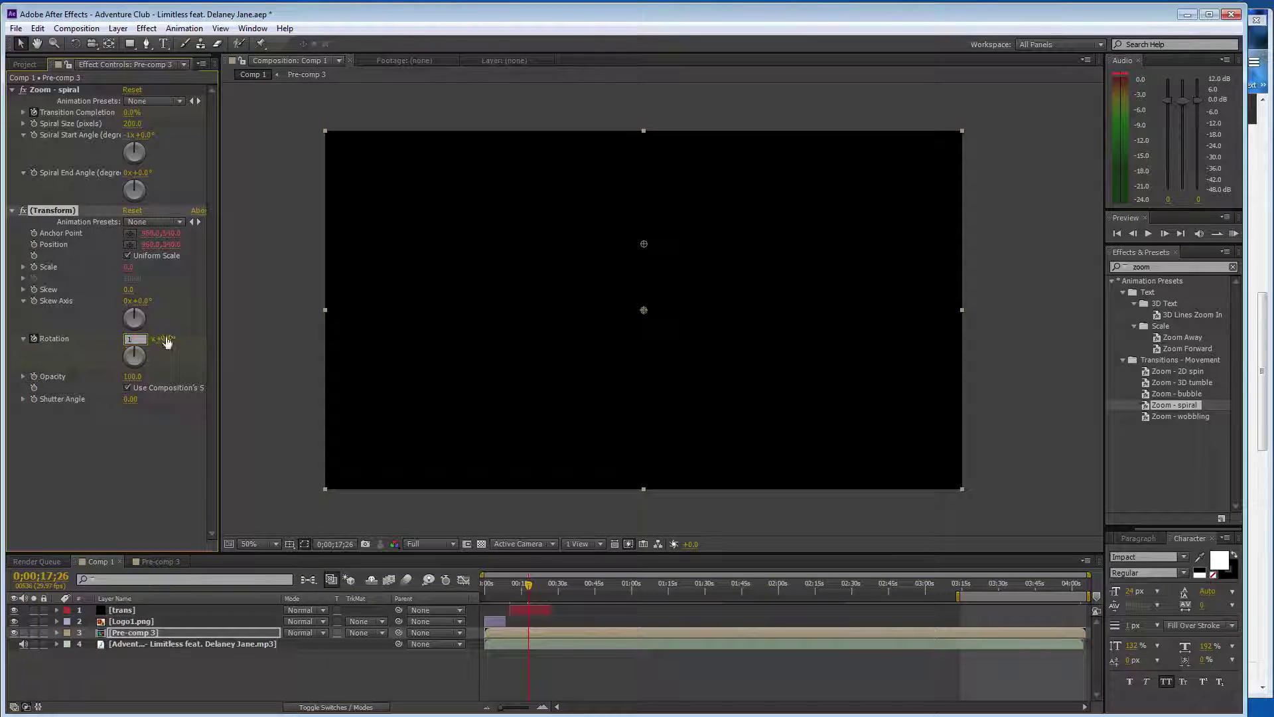
click(148, 463)
Raise Transition Completion to preview the spiral around 0:16, then select the trans layer.
drag(136, 115, 219, 117)
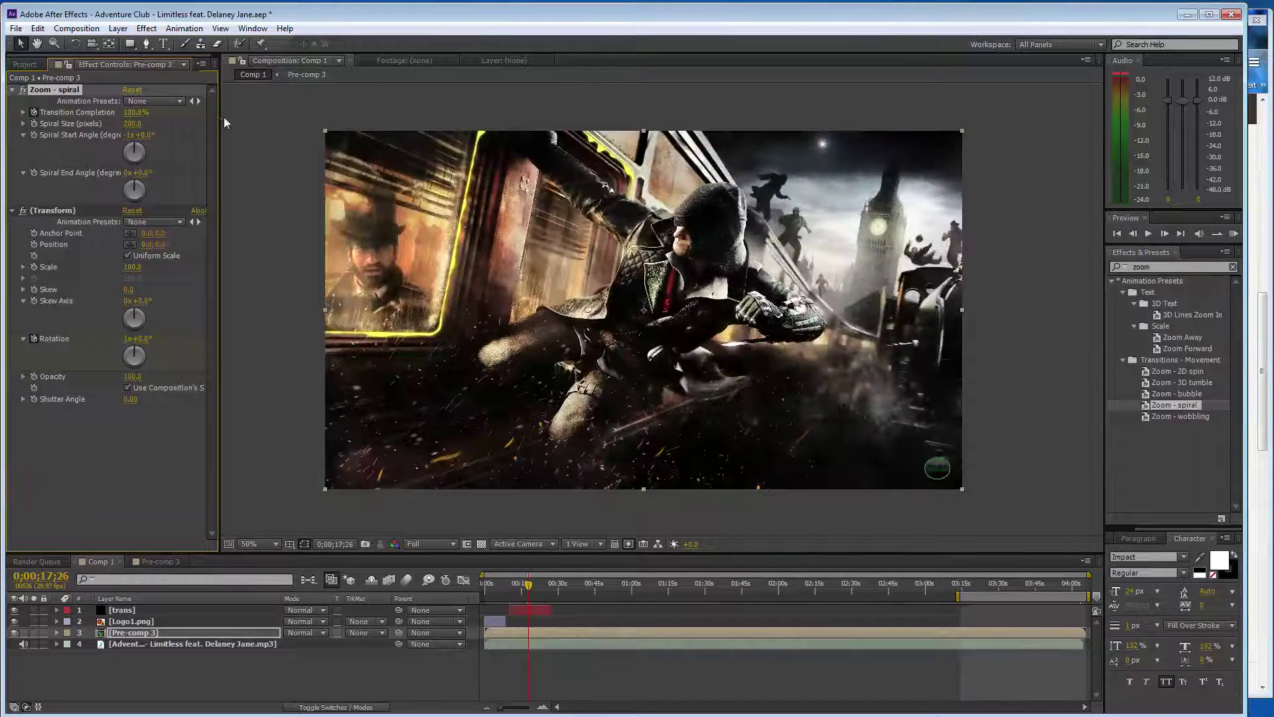
mouse_move(532, 588)
mouse_down()
mouse_move(510, 592)
mouse_move(524, 587)
mouse_up()
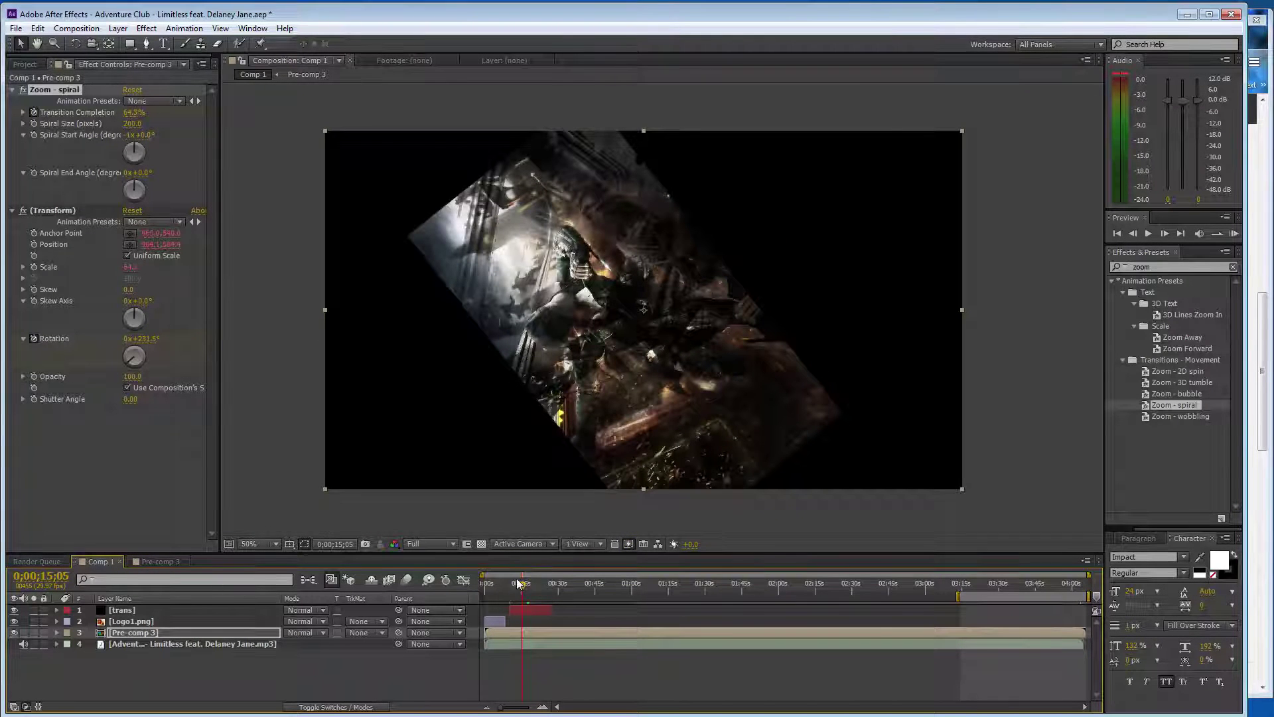
drag(519, 586, 526, 590)
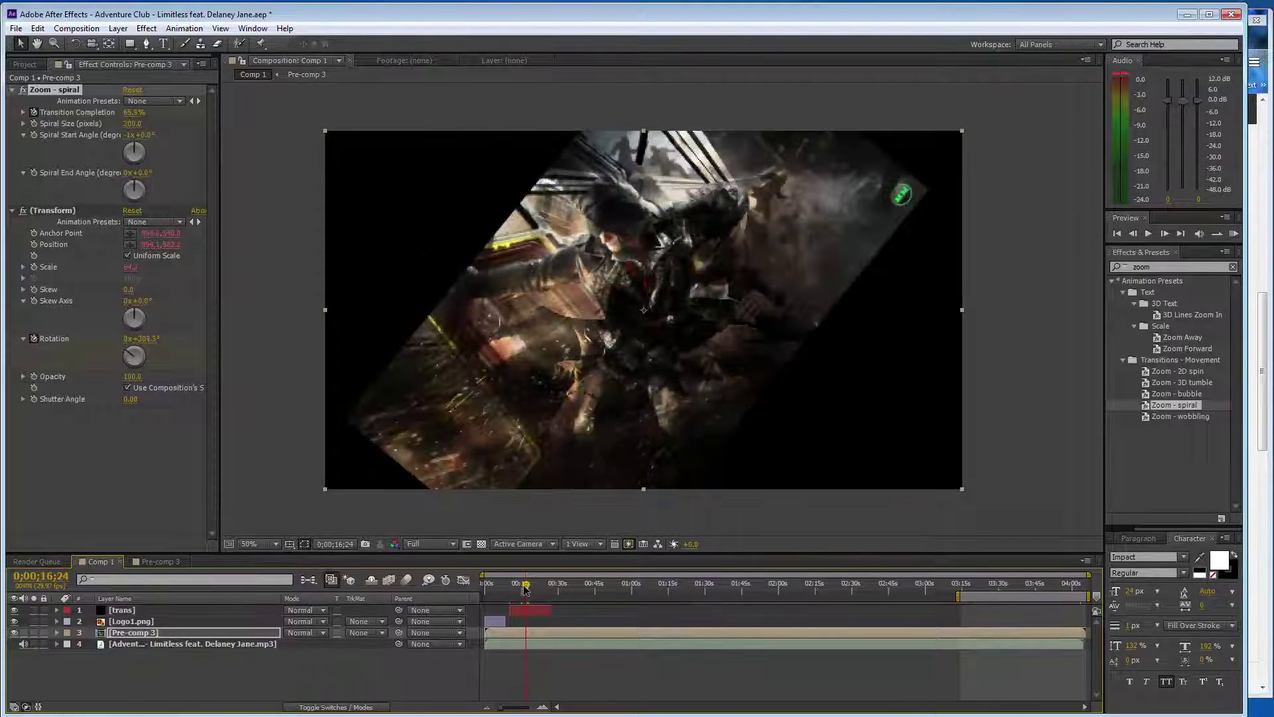
key(ctrl+Up)
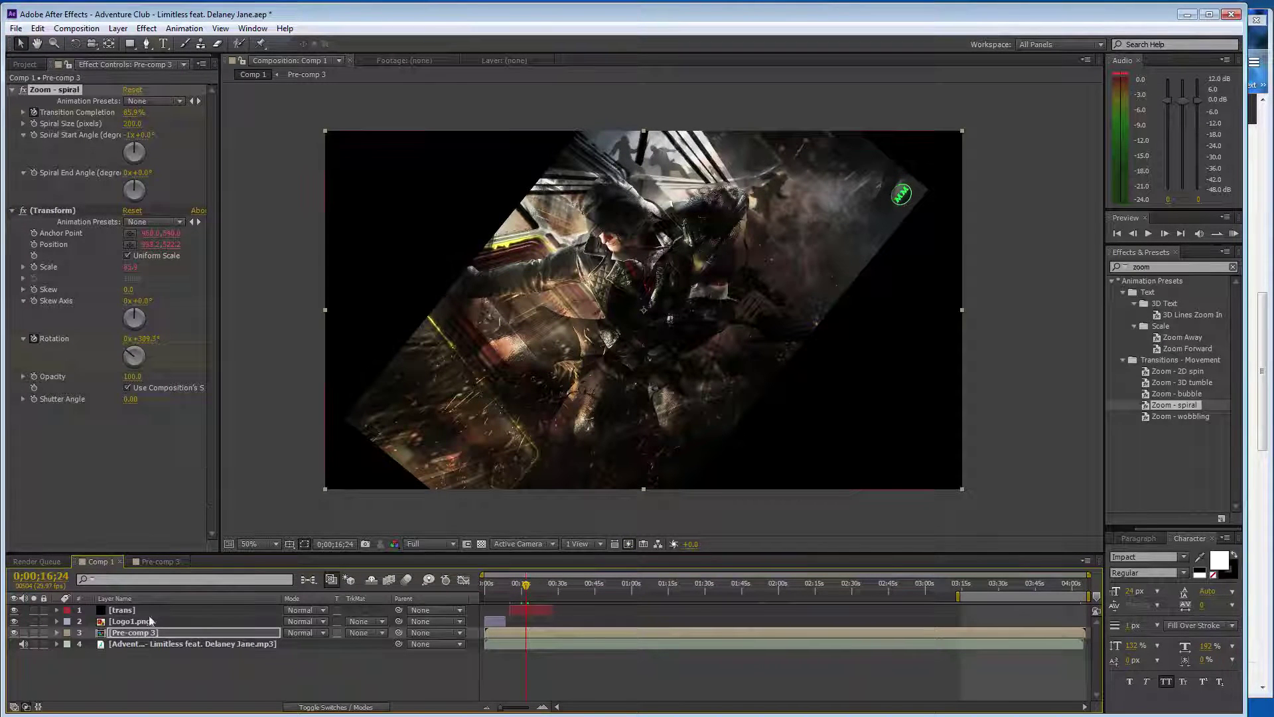
key(ctrl+Up)
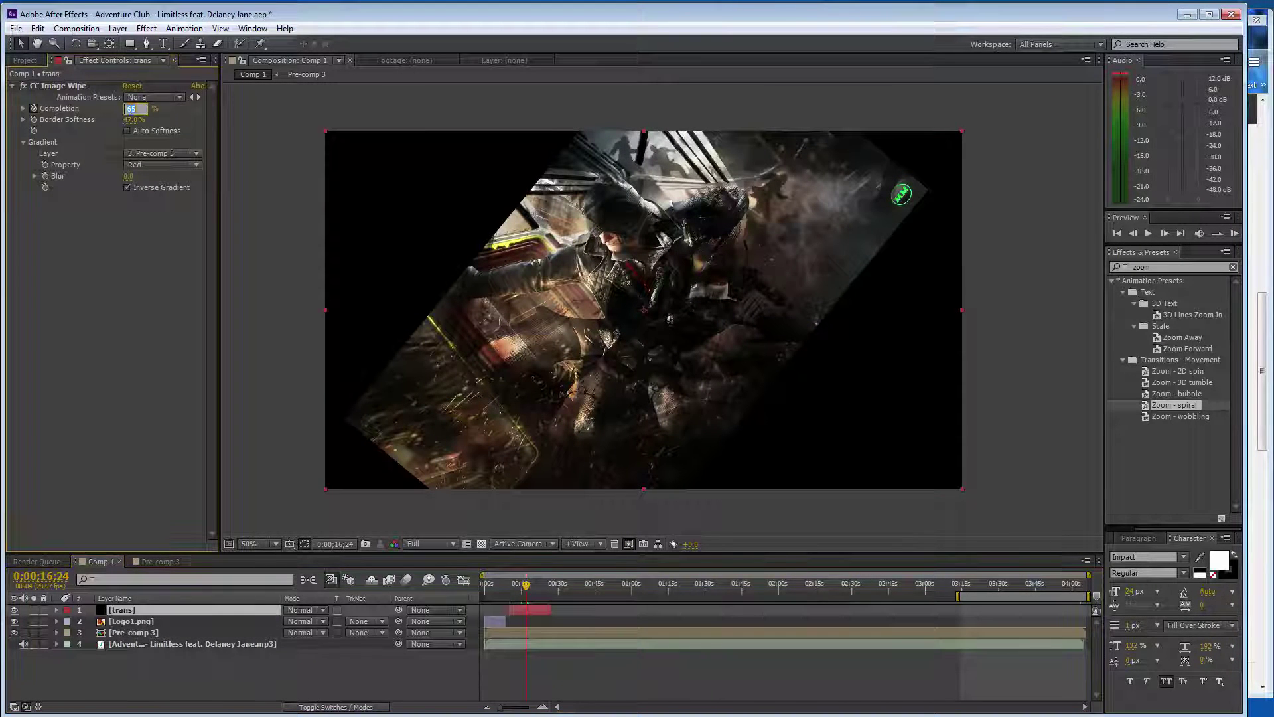
Lower the CC Image Wipe Completion slightly and check the reveal near 0;00;18;05.
drag(130, 115, 124, 116)
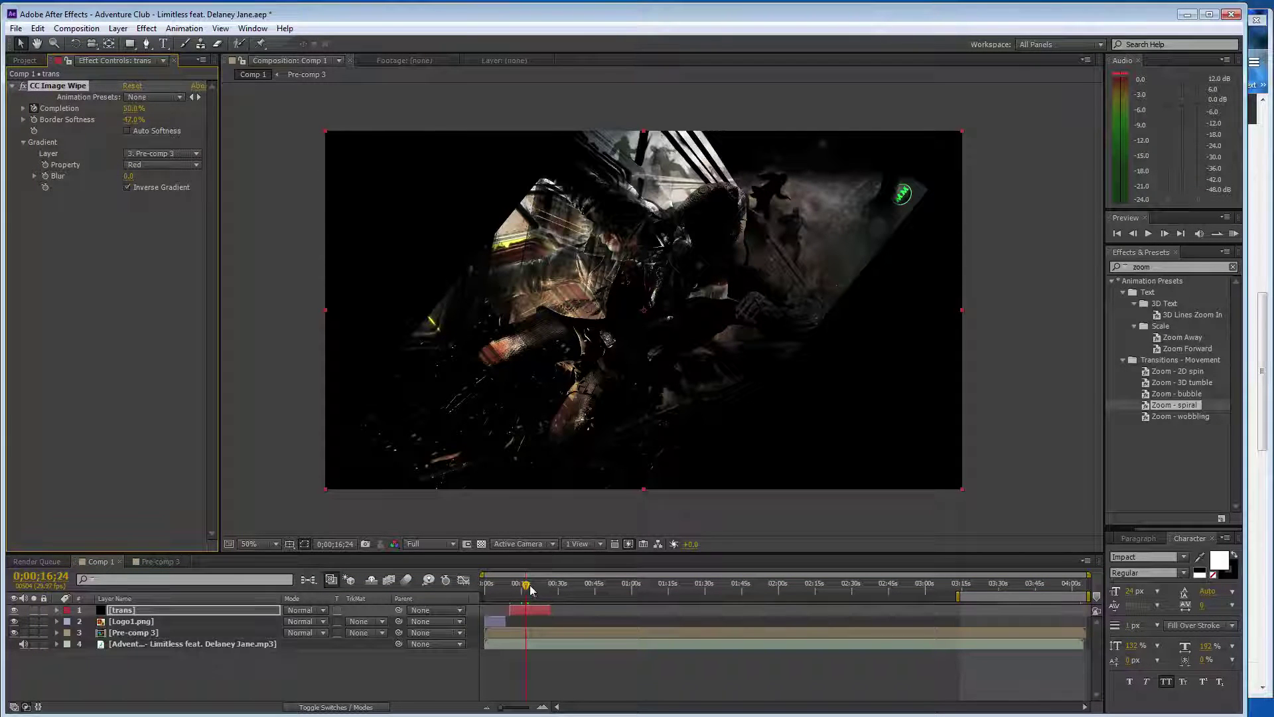
drag(530, 588, 531, 595)
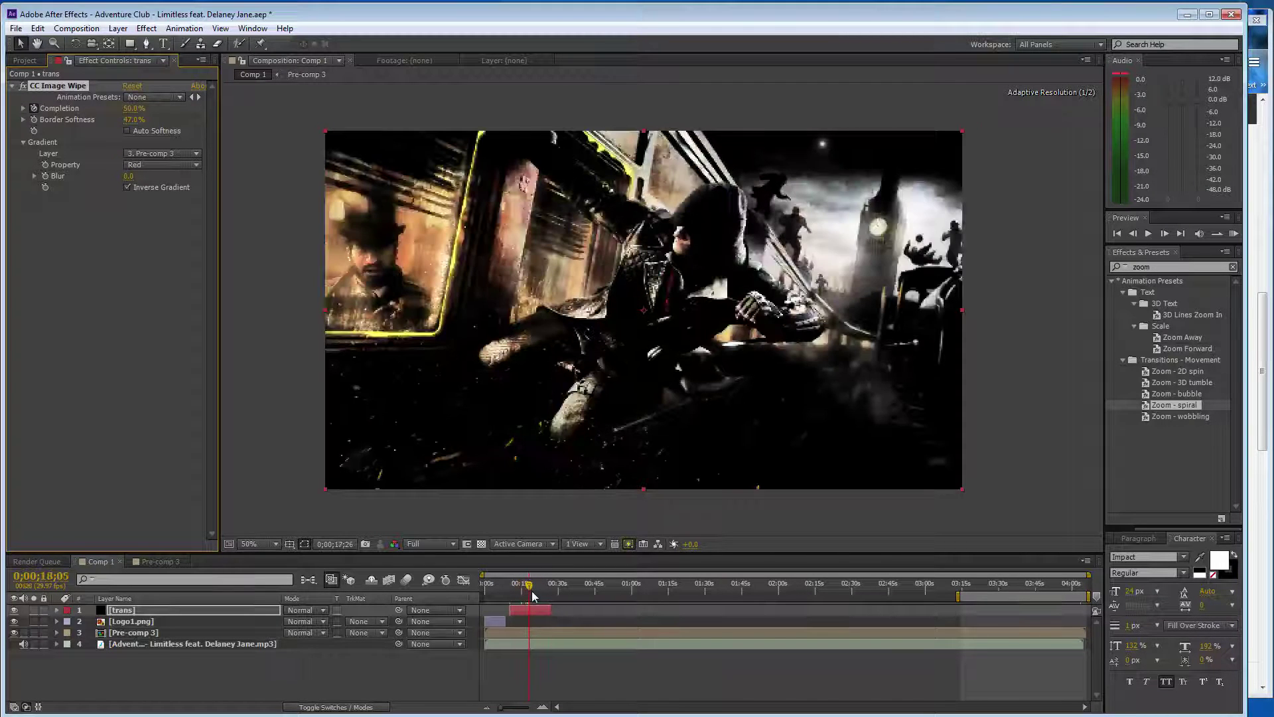
drag(531, 595, 529, 595)
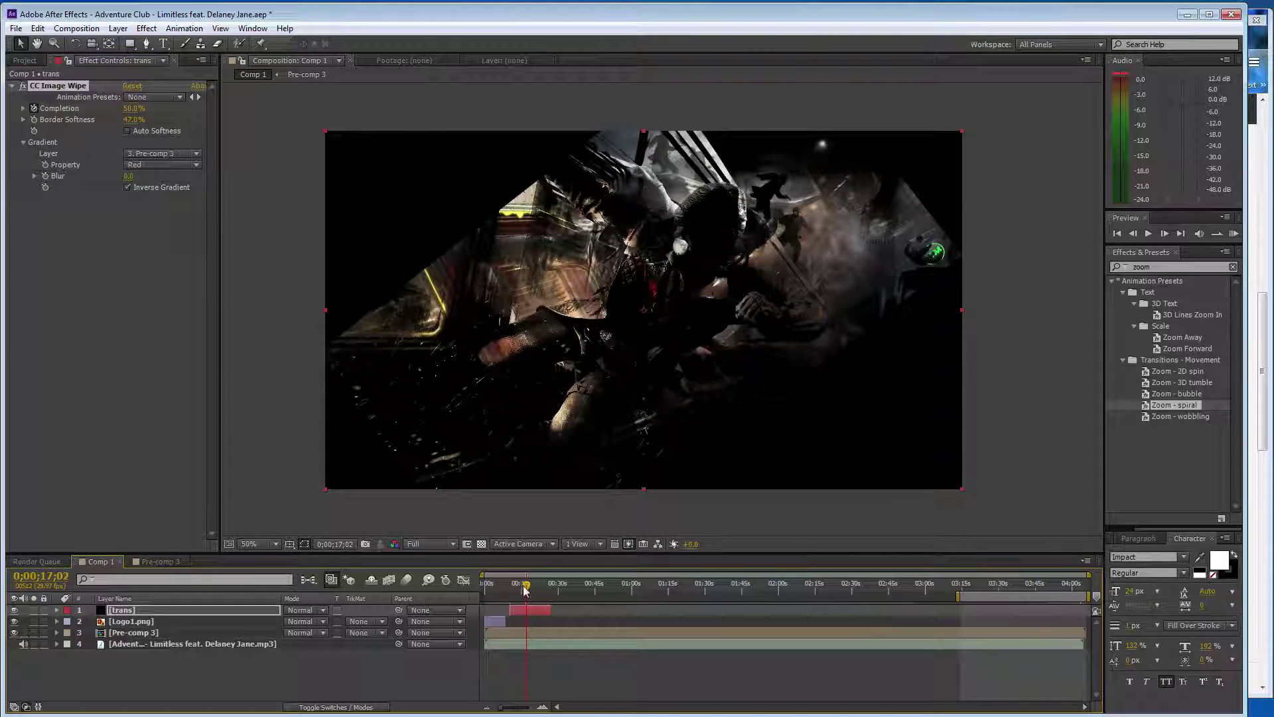
drag(525, 591, 529, 591)
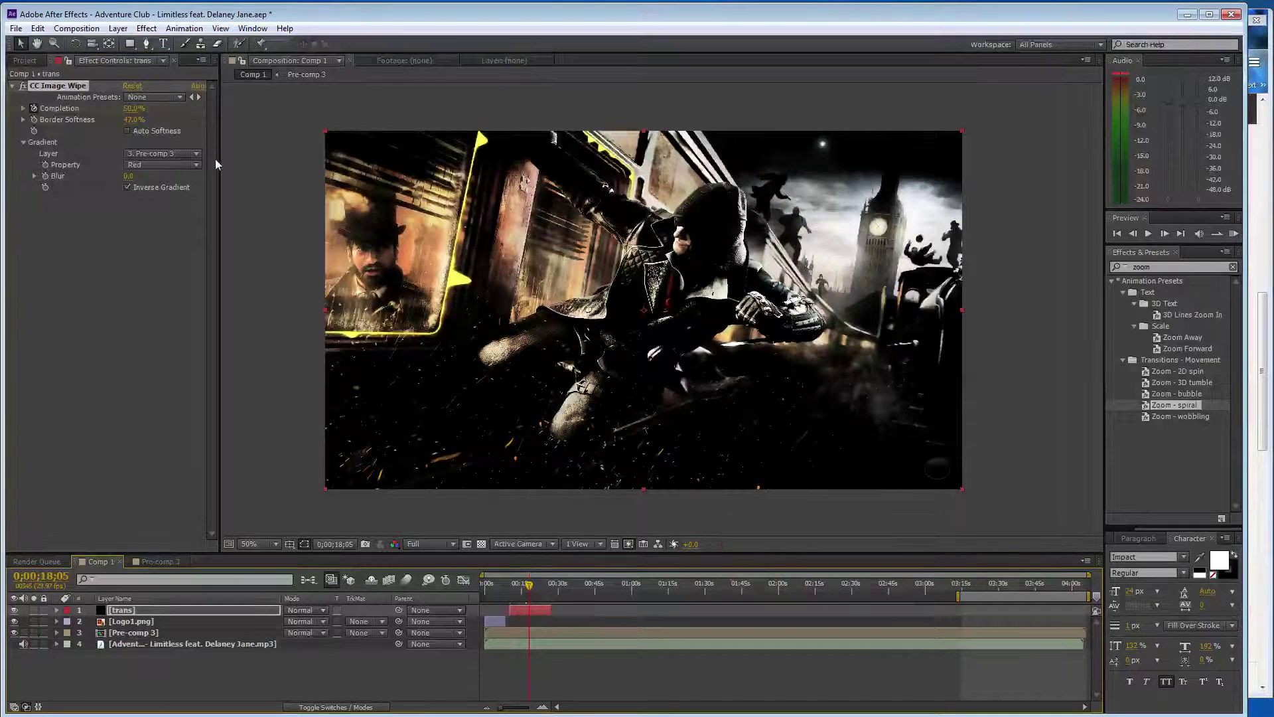
click(149, 266)
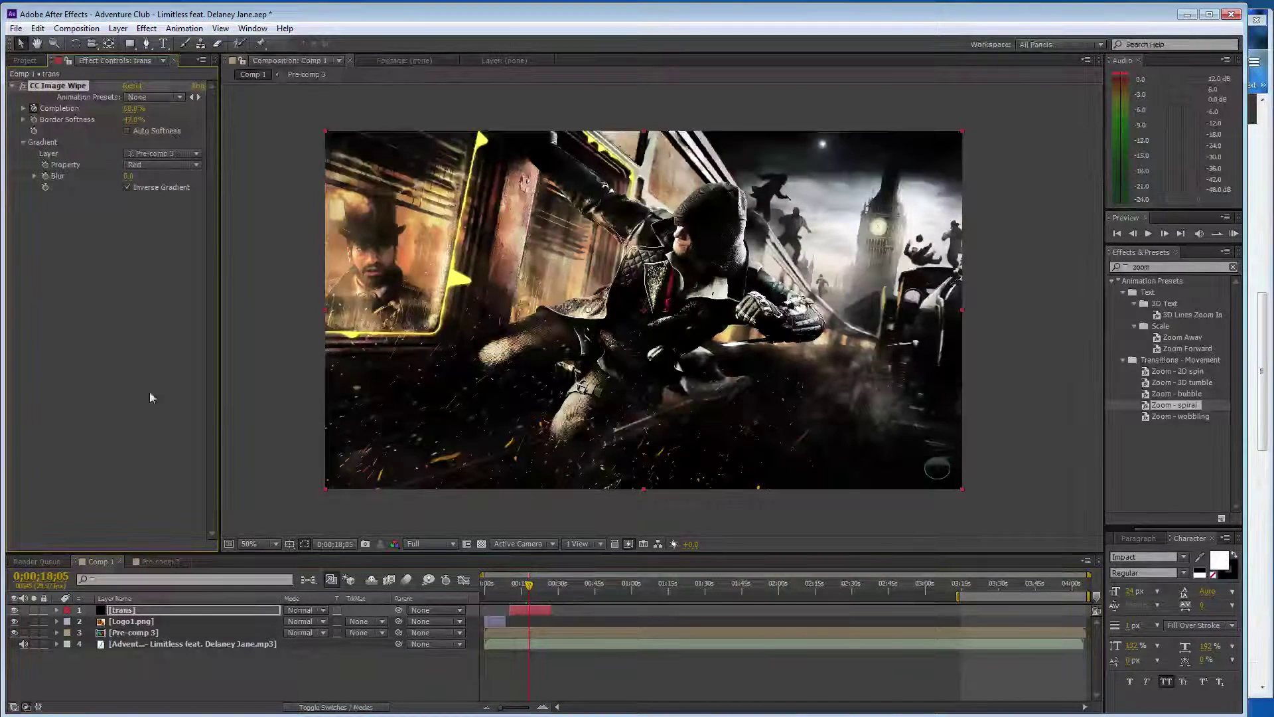
drag(534, 593, 509, 590)
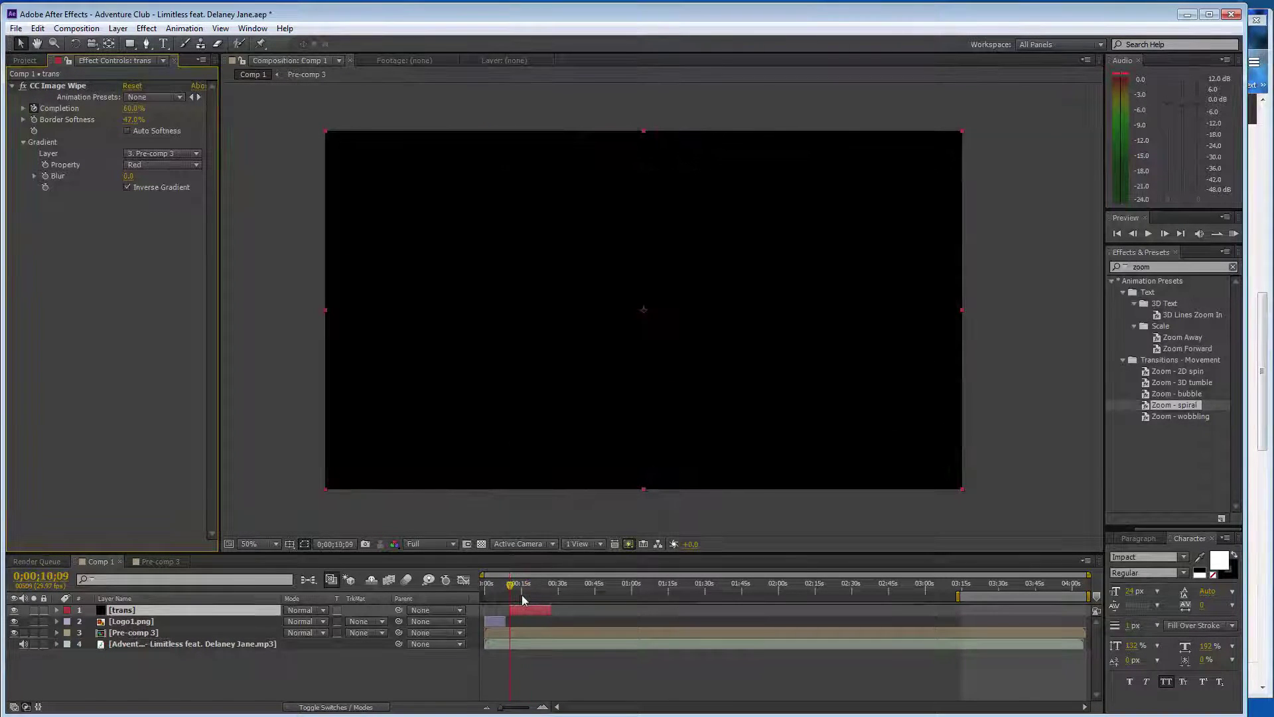
Keyframe Pre-comp 3's spiral Transition Completion and set Transform Rotation to 1x.
click(136, 633)
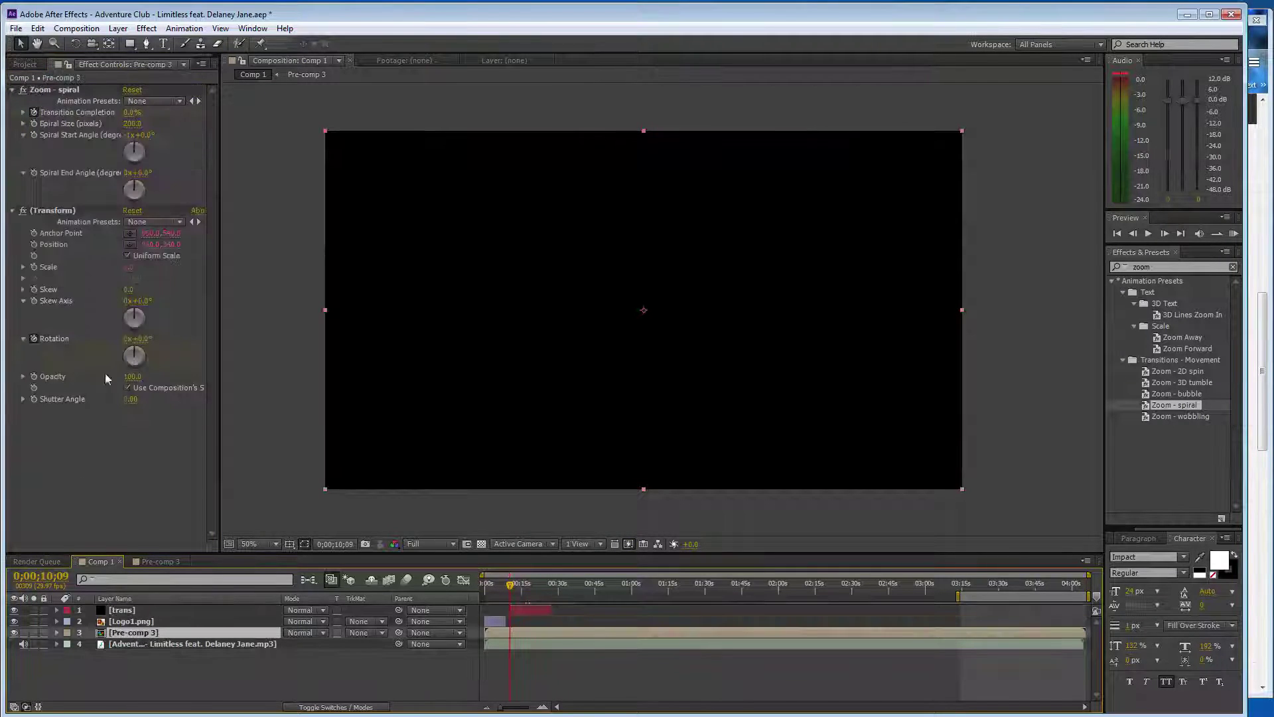
click(34, 112)
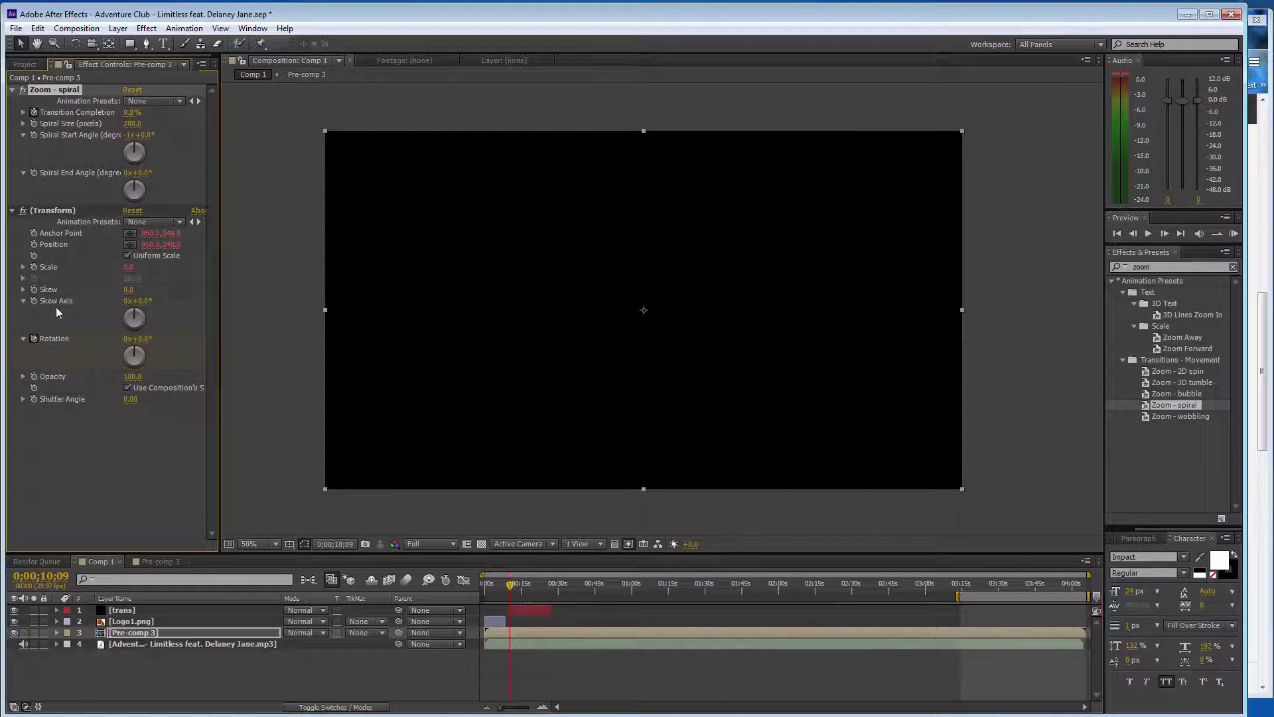
click(33, 338)
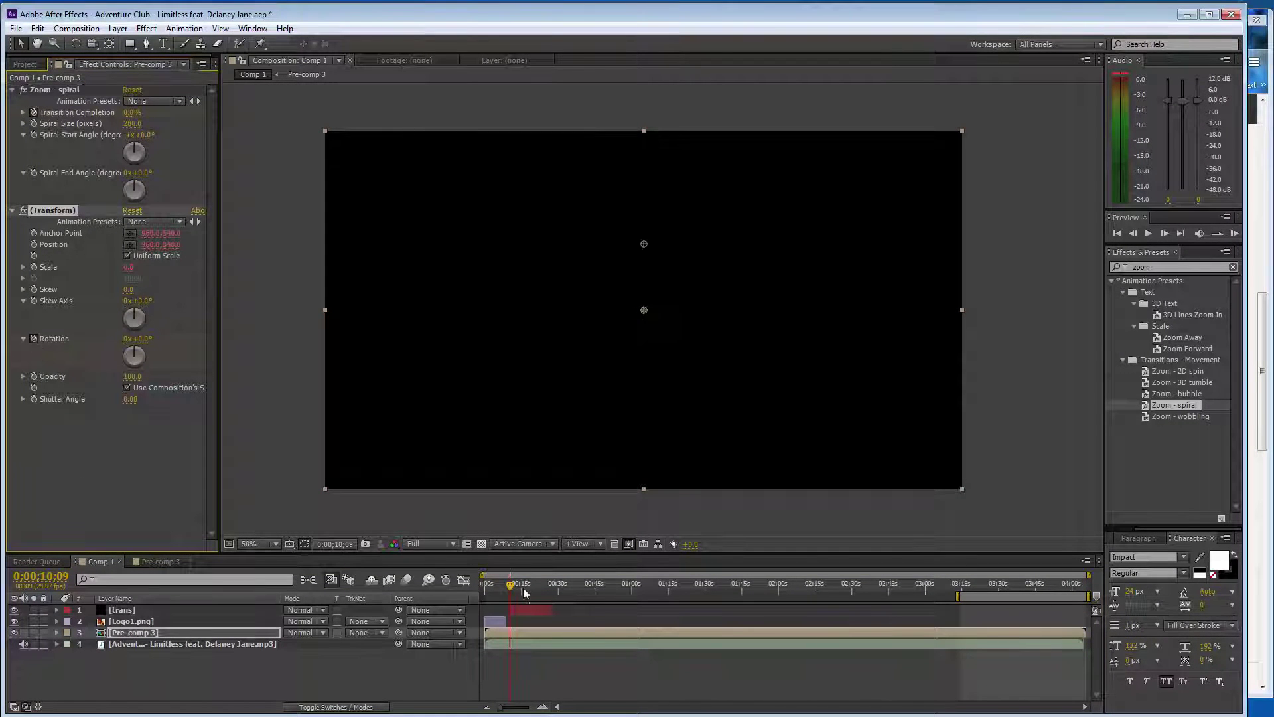
drag(512, 590, 533, 589)
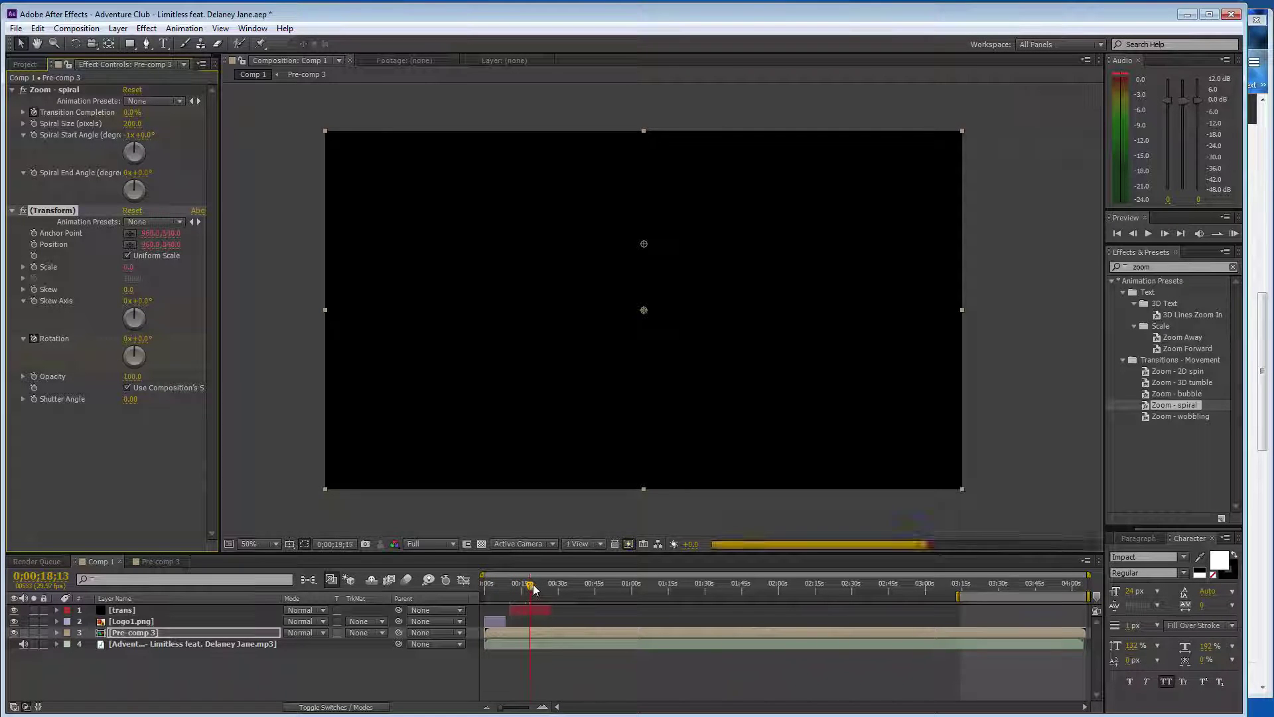
click(126, 339)
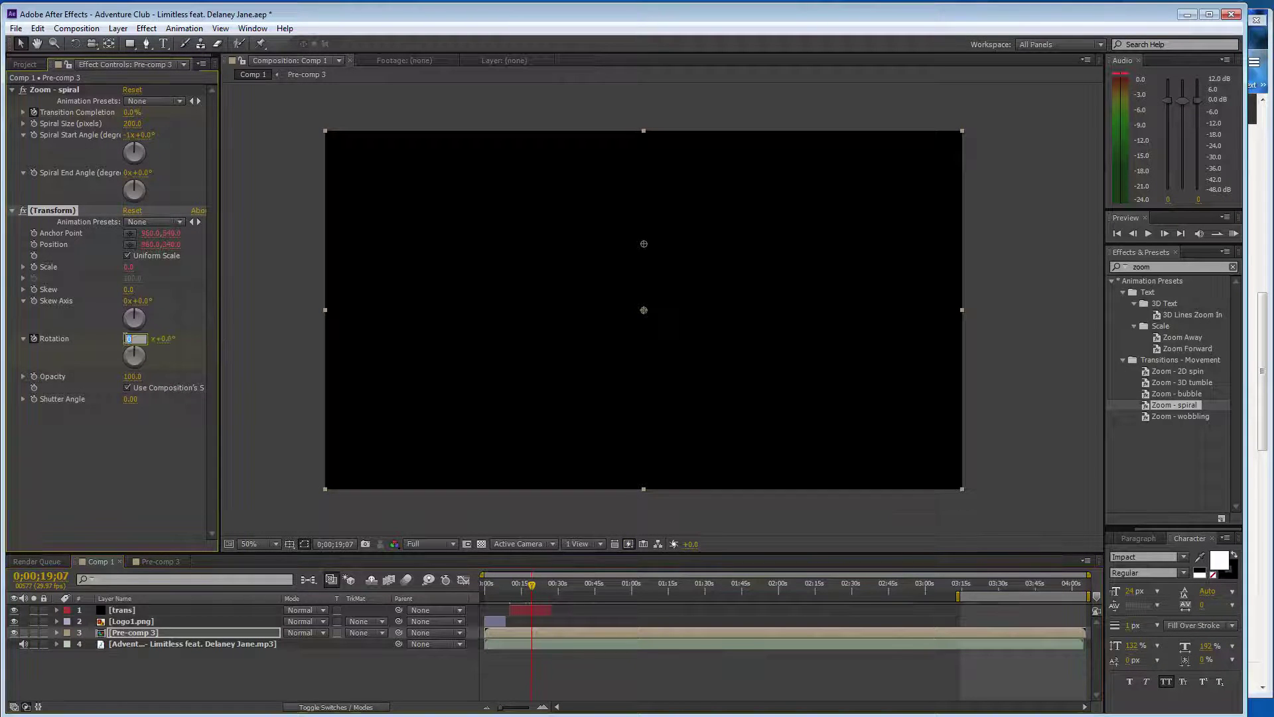
text(1)
key(Return)
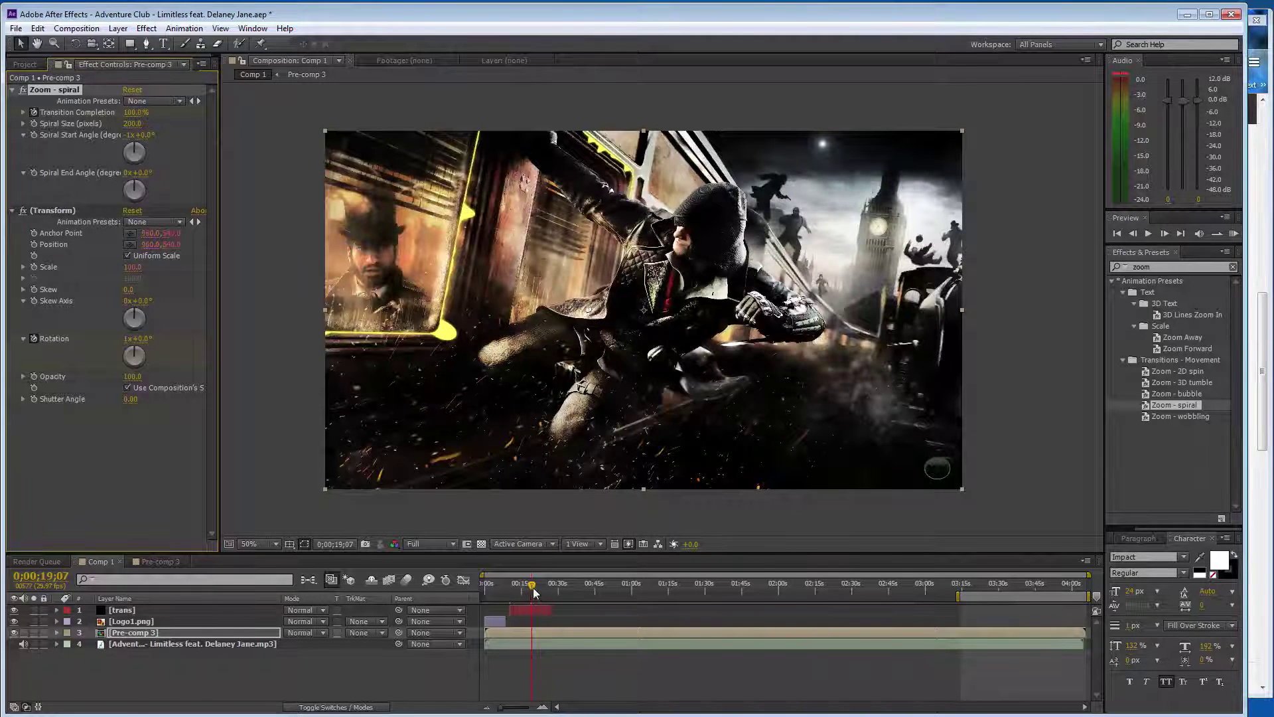
mouse_move(534, 593)
mouse_down()
mouse_move(516, 593)
mouse_move(531, 592)
mouse_up()
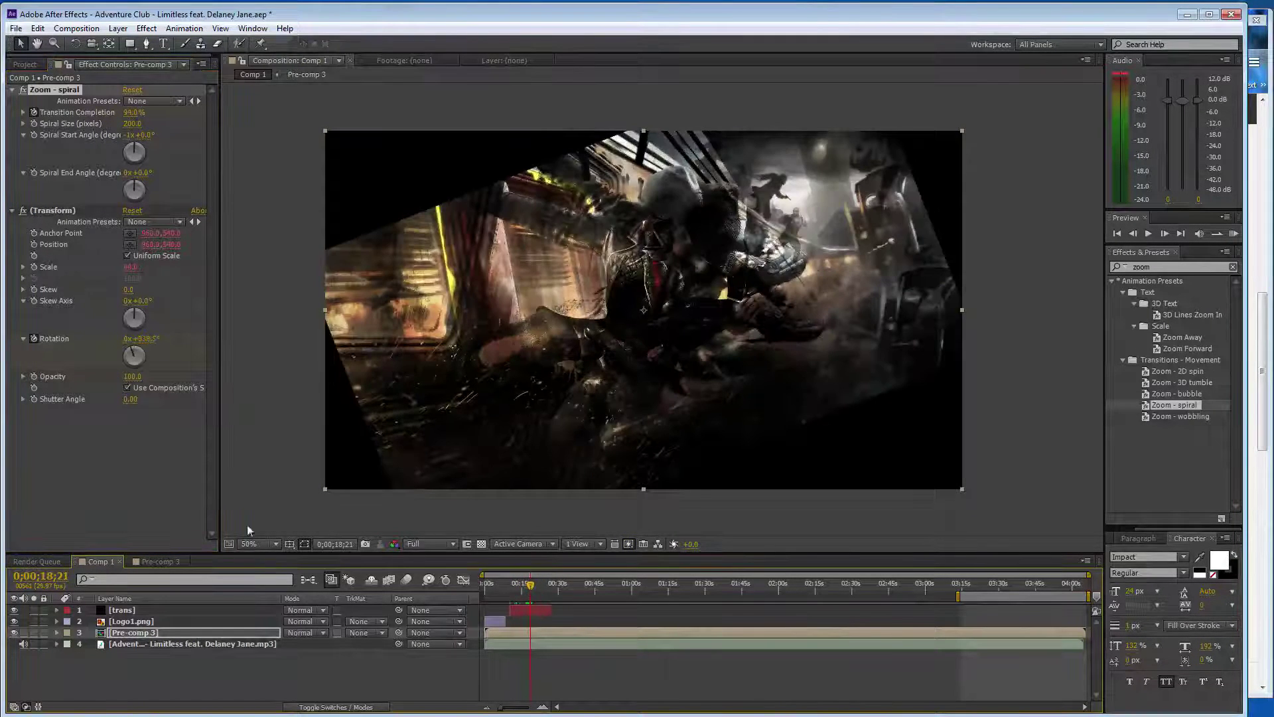
Key the trans layer's wipe Completion at 65%, then 70% at 0;00;20;18.
click(129, 619)
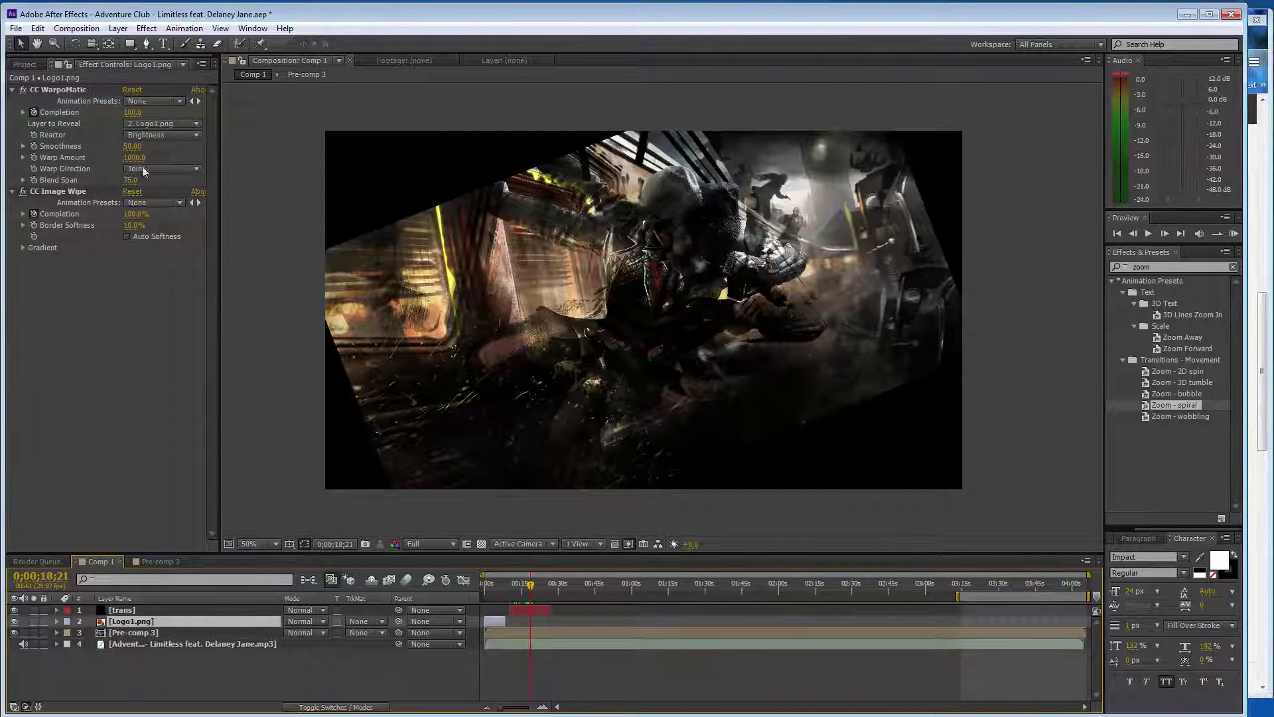
click(126, 611)
click(133, 108)
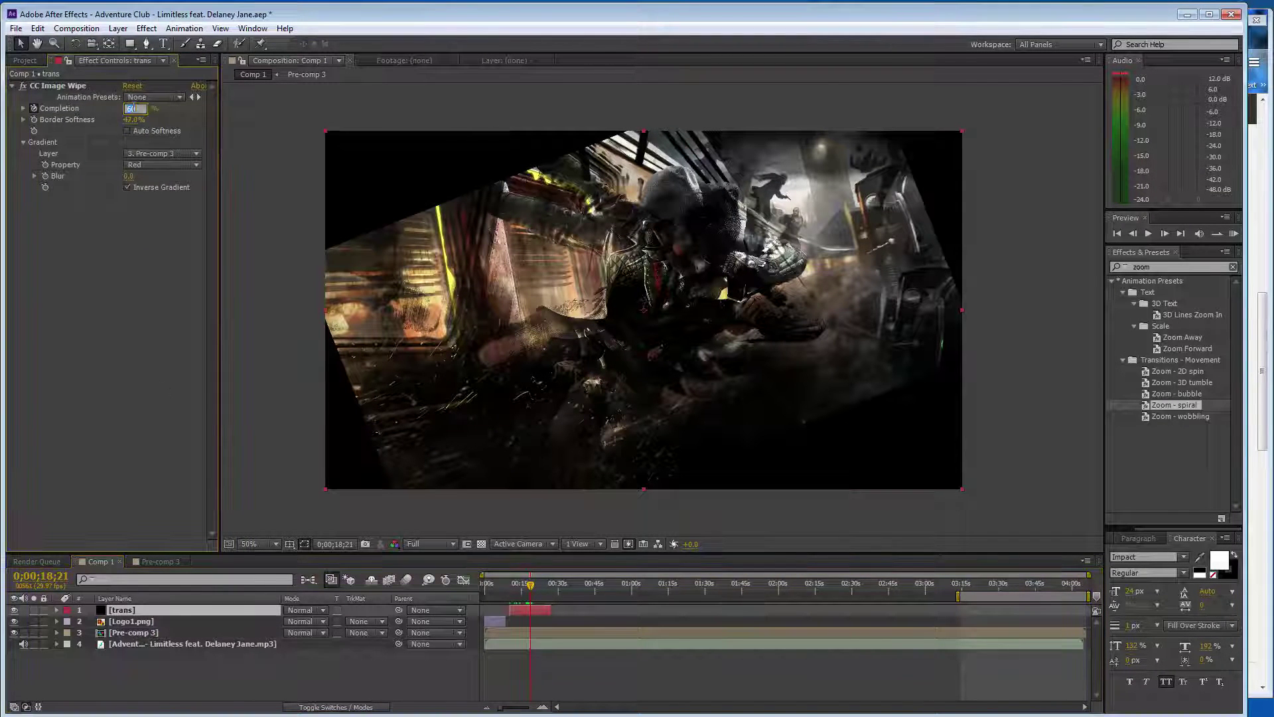
text(65)
key(Return)
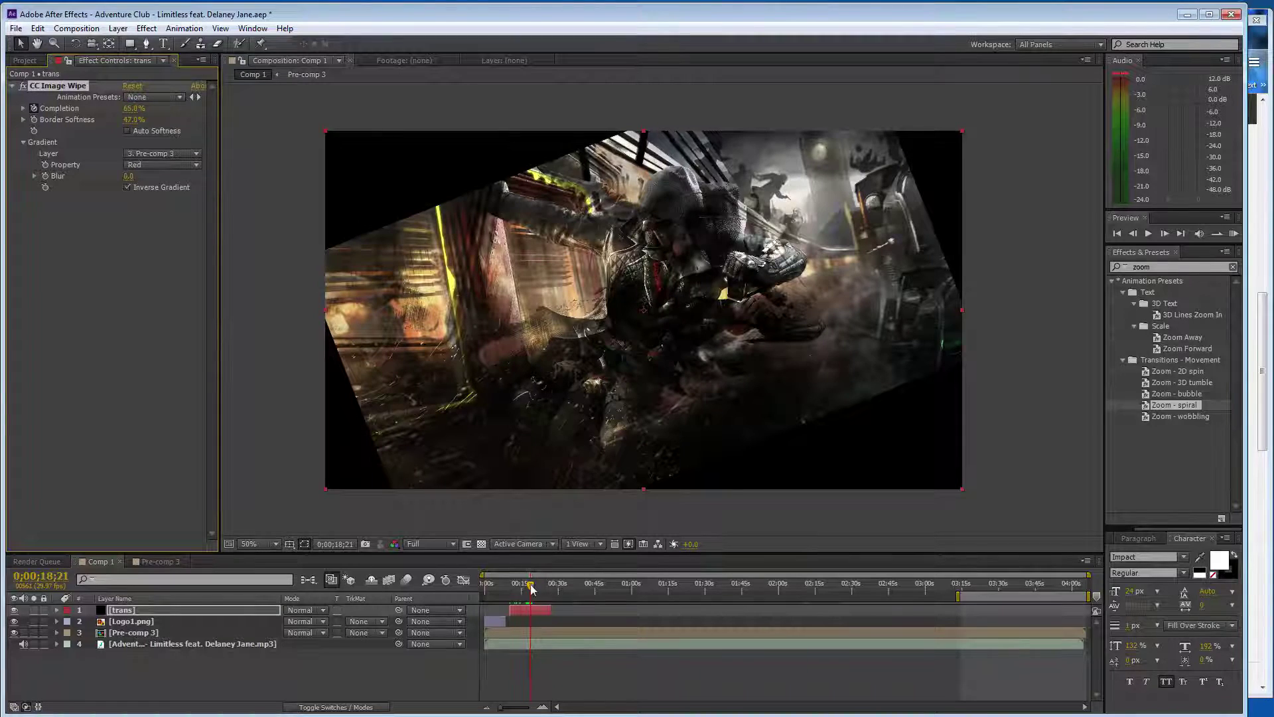
click(534, 586)
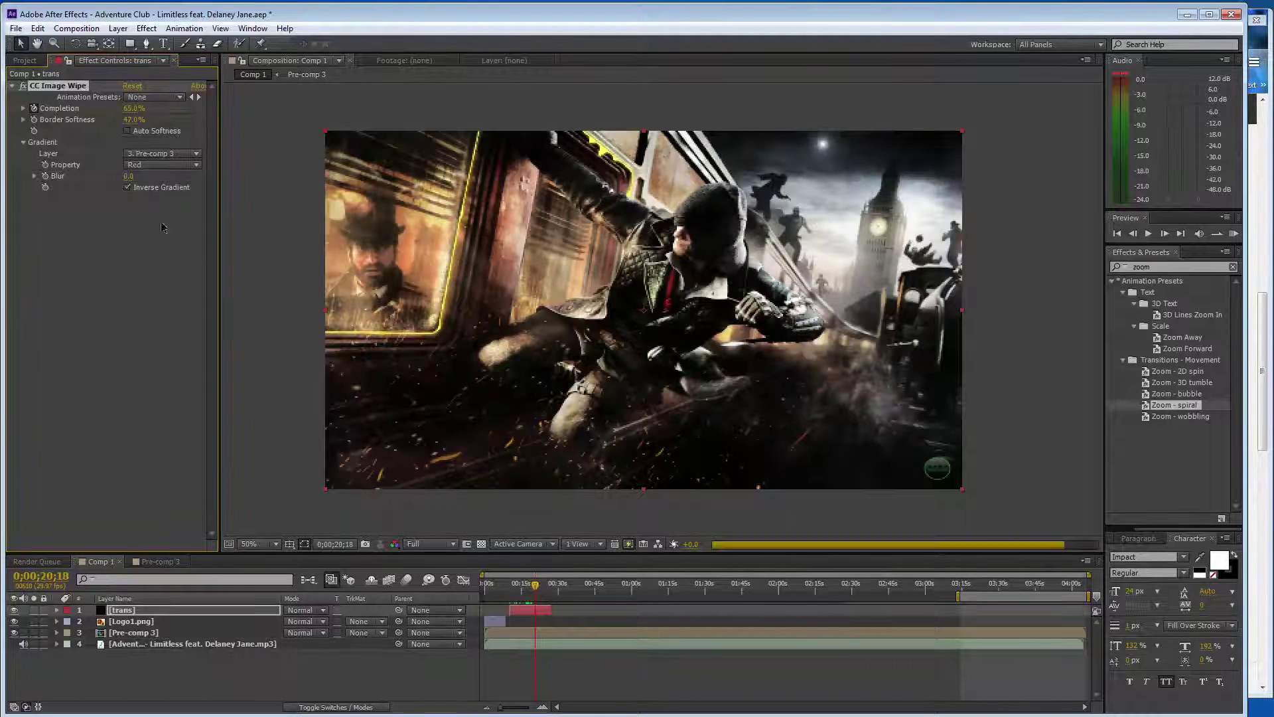
click(132, 109)
text(70)
key(Return)
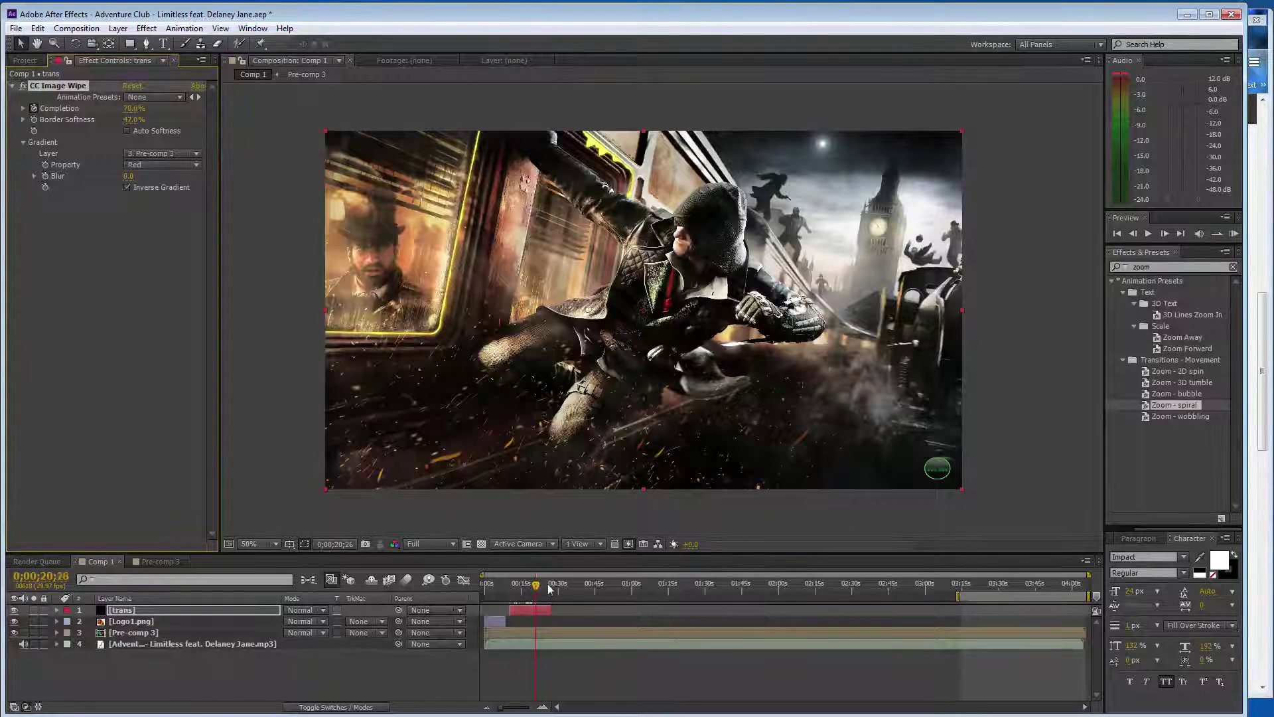
Ramp the wipe Completion to 100% at 0;00;27;10 and save the project.
click(550, 587)
drag(132, 108, 205, 150)
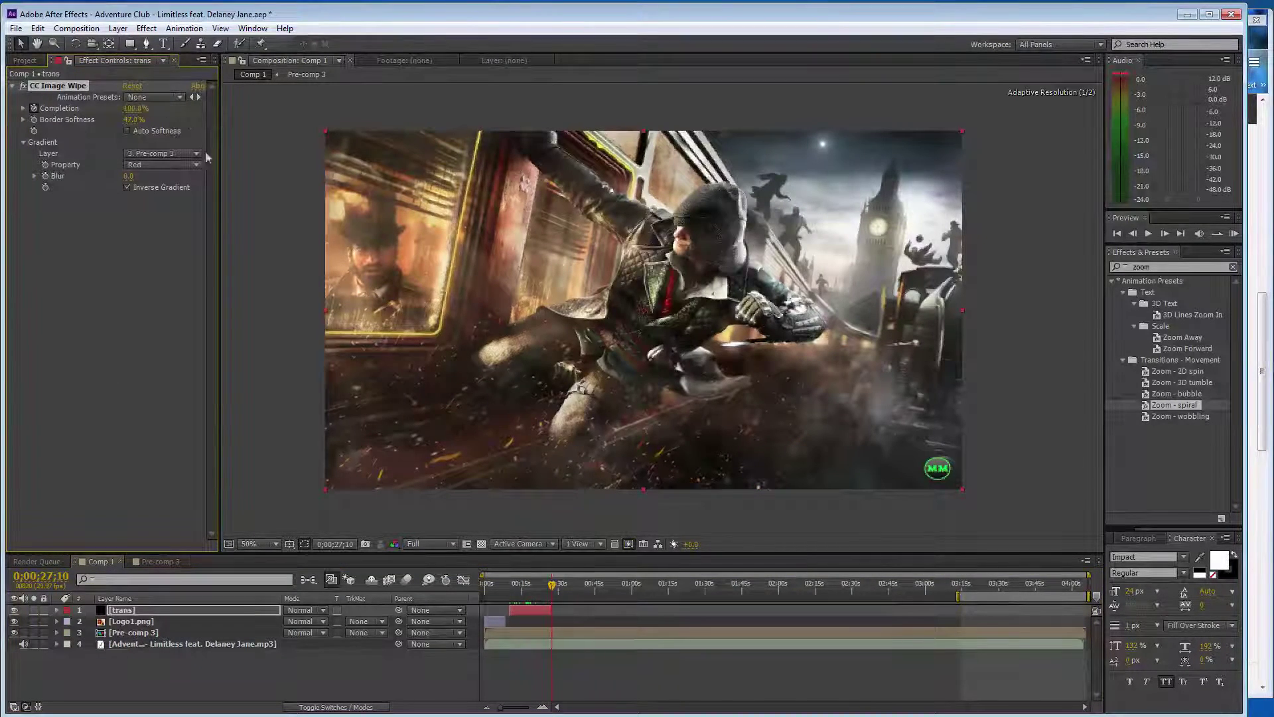
key(ctrl+s)
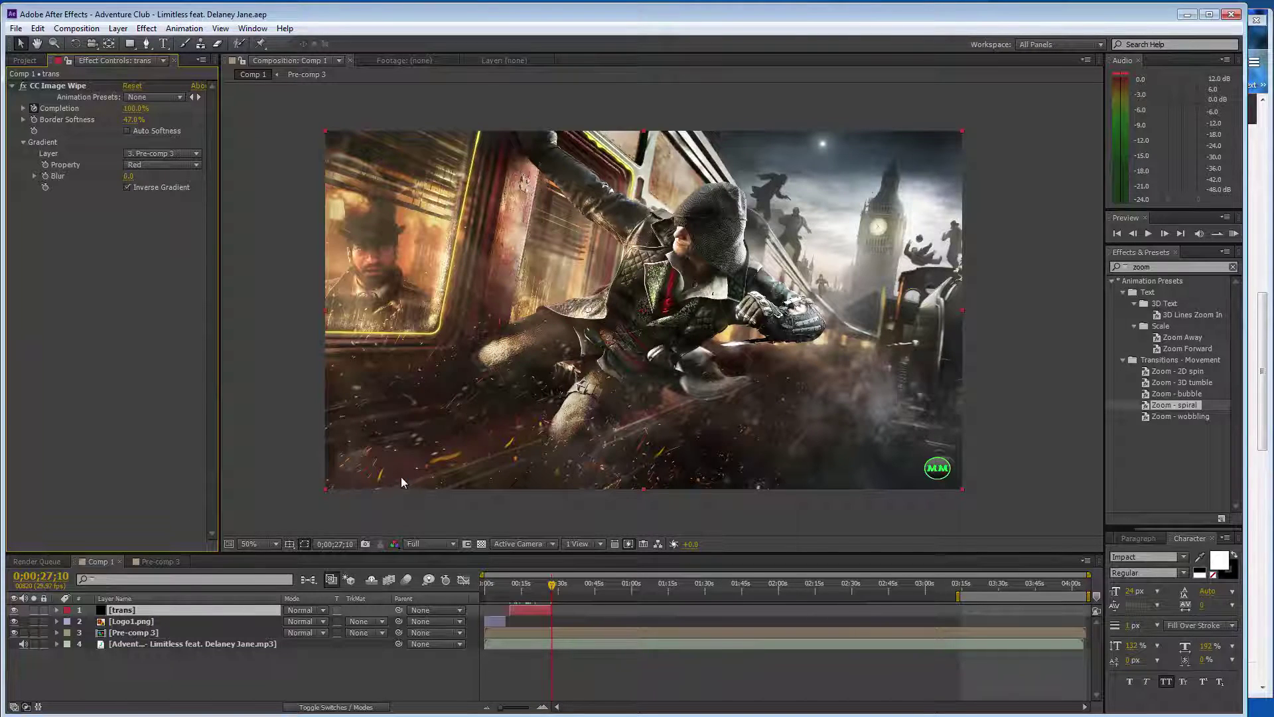
click(234, 681)
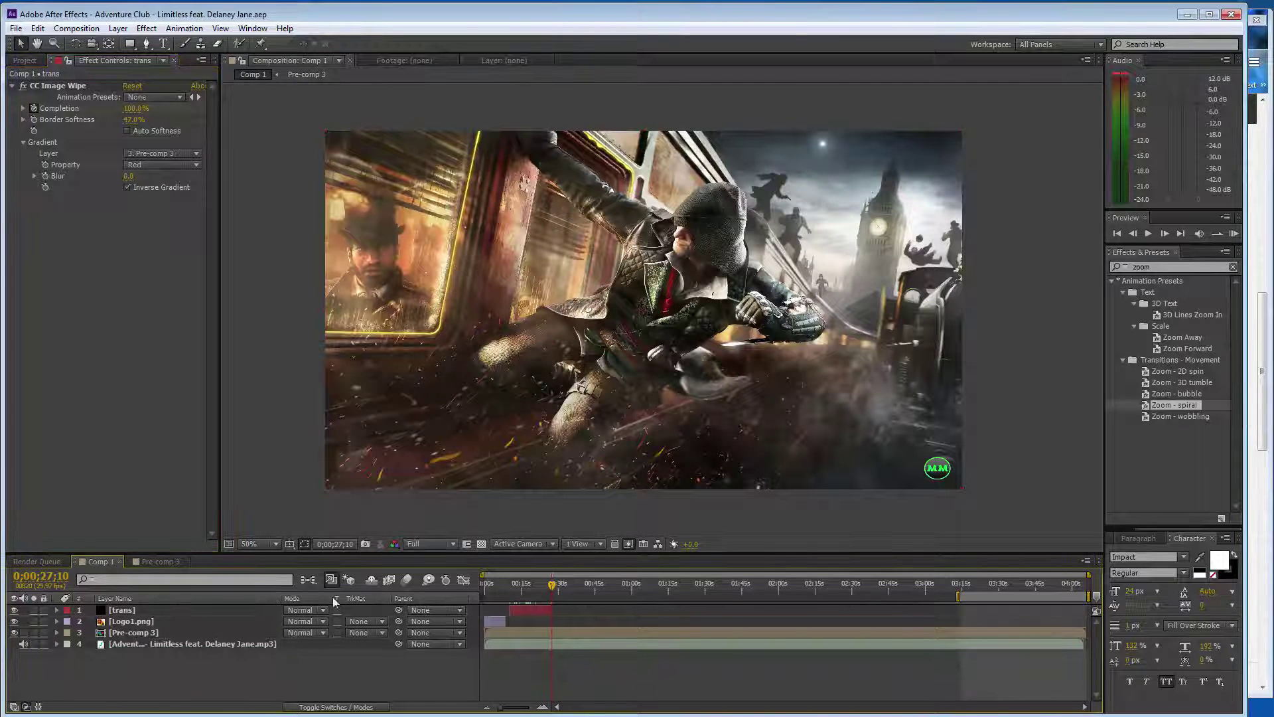
Show the mp3 song's audio properties and pull the work-area start earlier near 0:01:40.
click(57, 643)
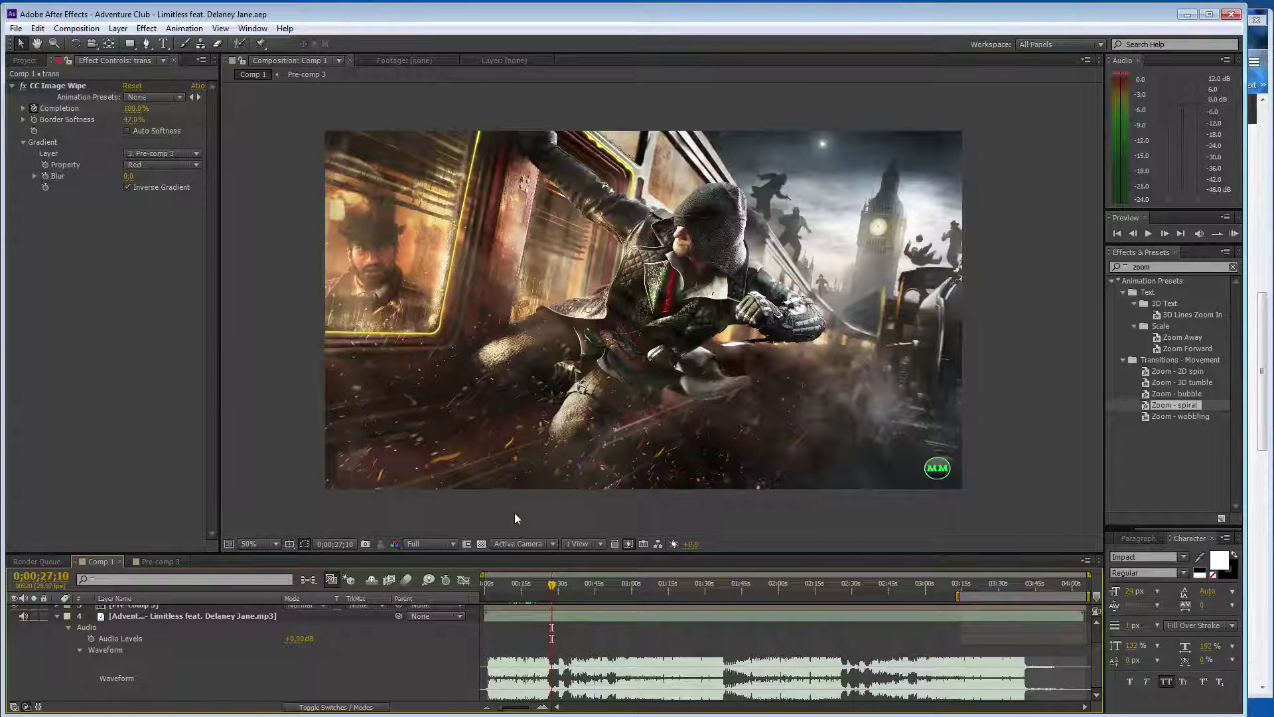
mouse_move(556, 583)
mouse_down()
mouse_move(728, 584)
mouse_move(716, 584)
mouse_up()
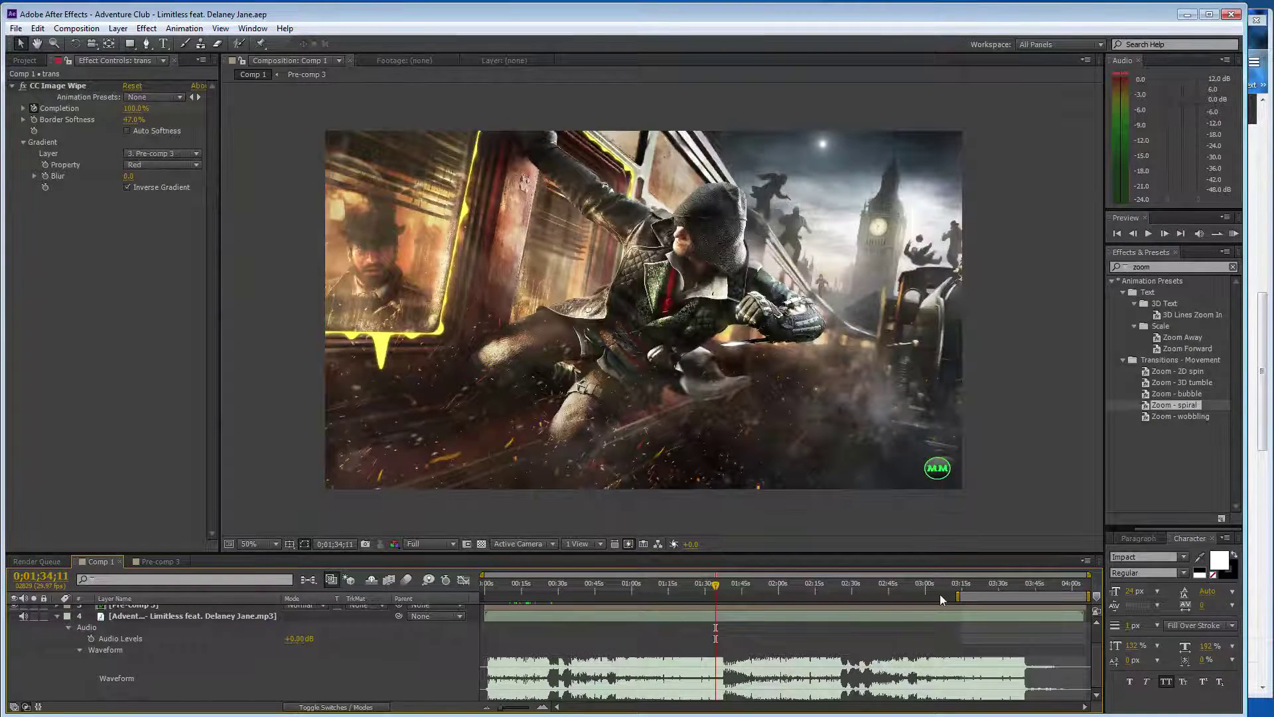
drag(957, 596, 881, 597)
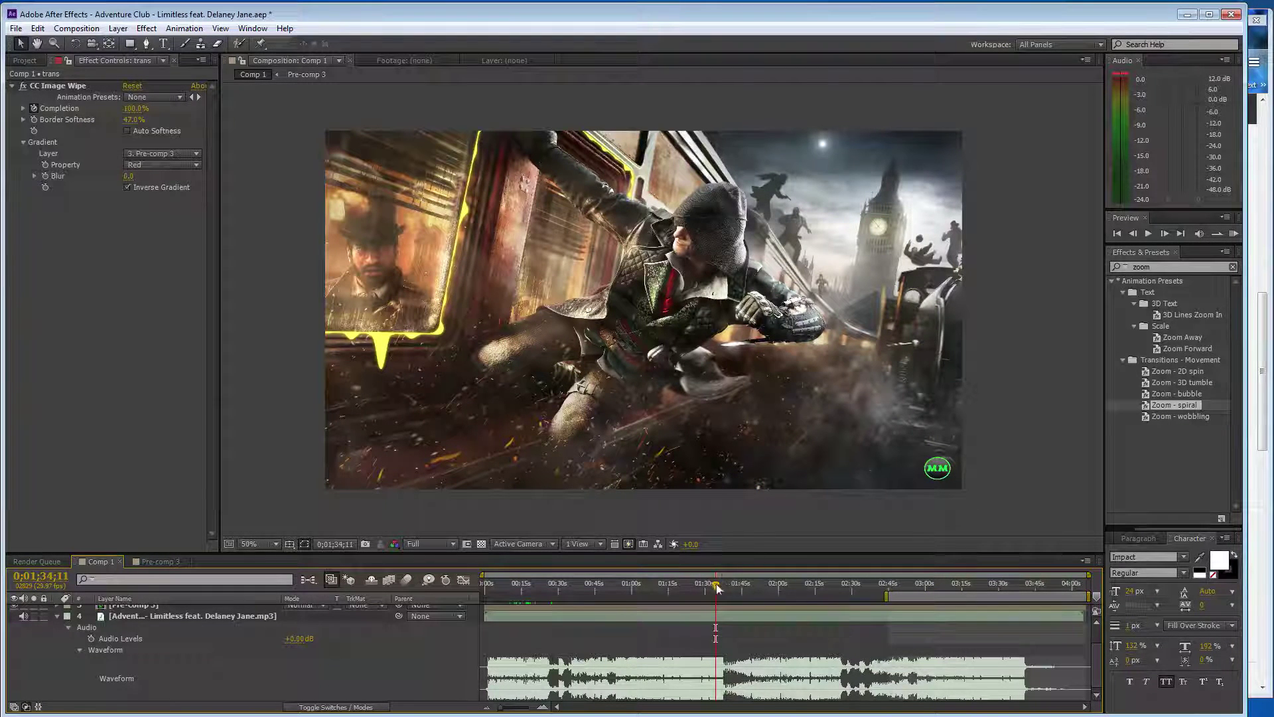
drag(725, 583, 730, 588)
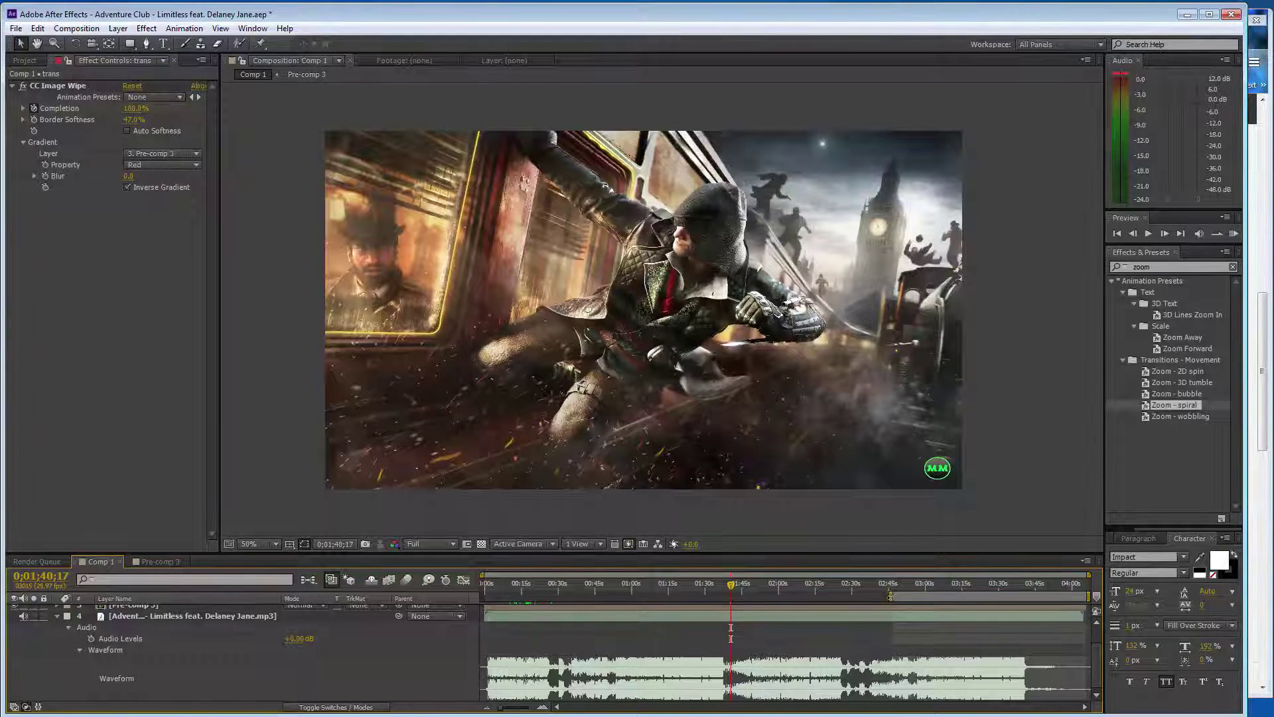
drag(890, 595, 888, 595)
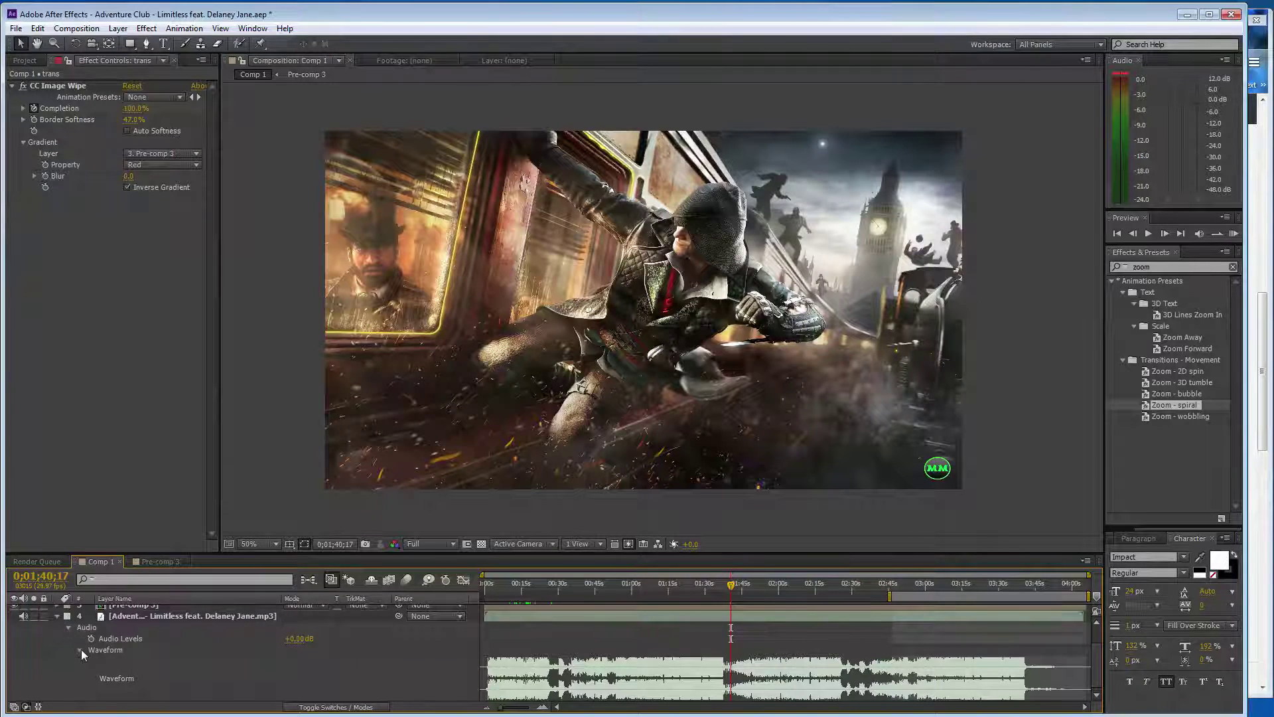
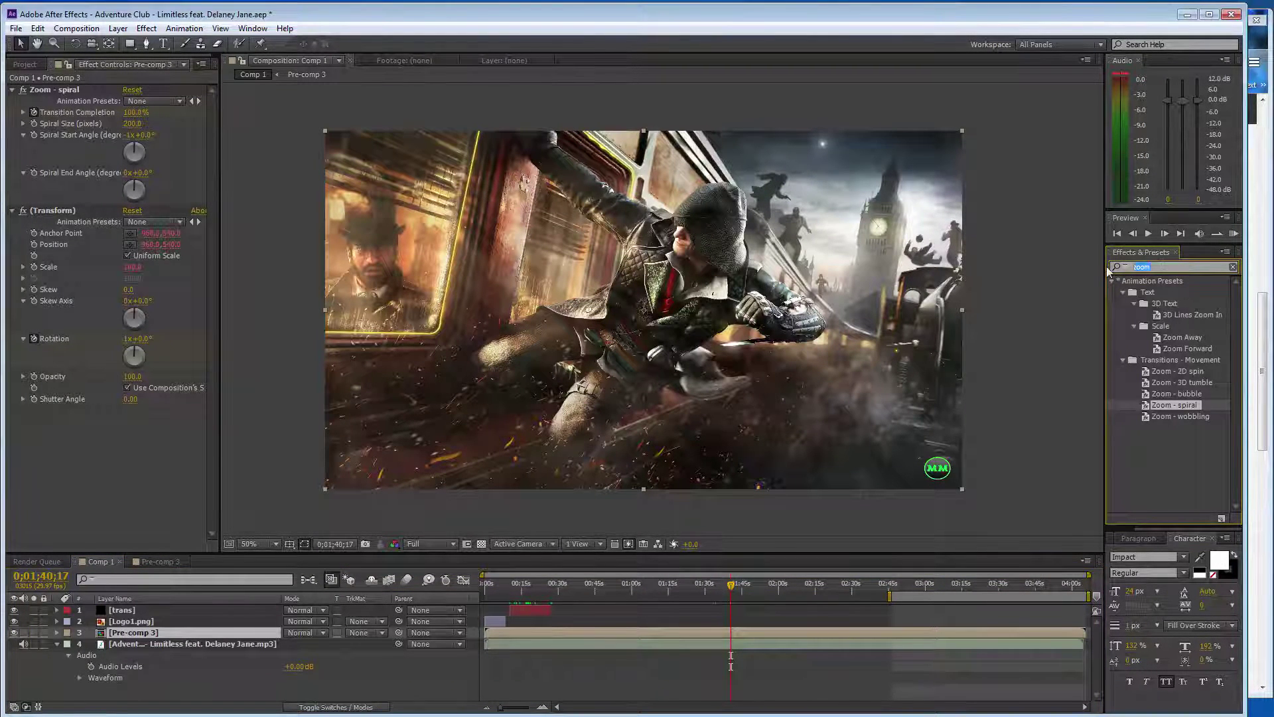
Search Effects & Presets for 'bez' and apply Bezier Warp to Pre-comp 3.
key(BackSpace)
key(BackSpace)
key(BackSpace)
text(bez)
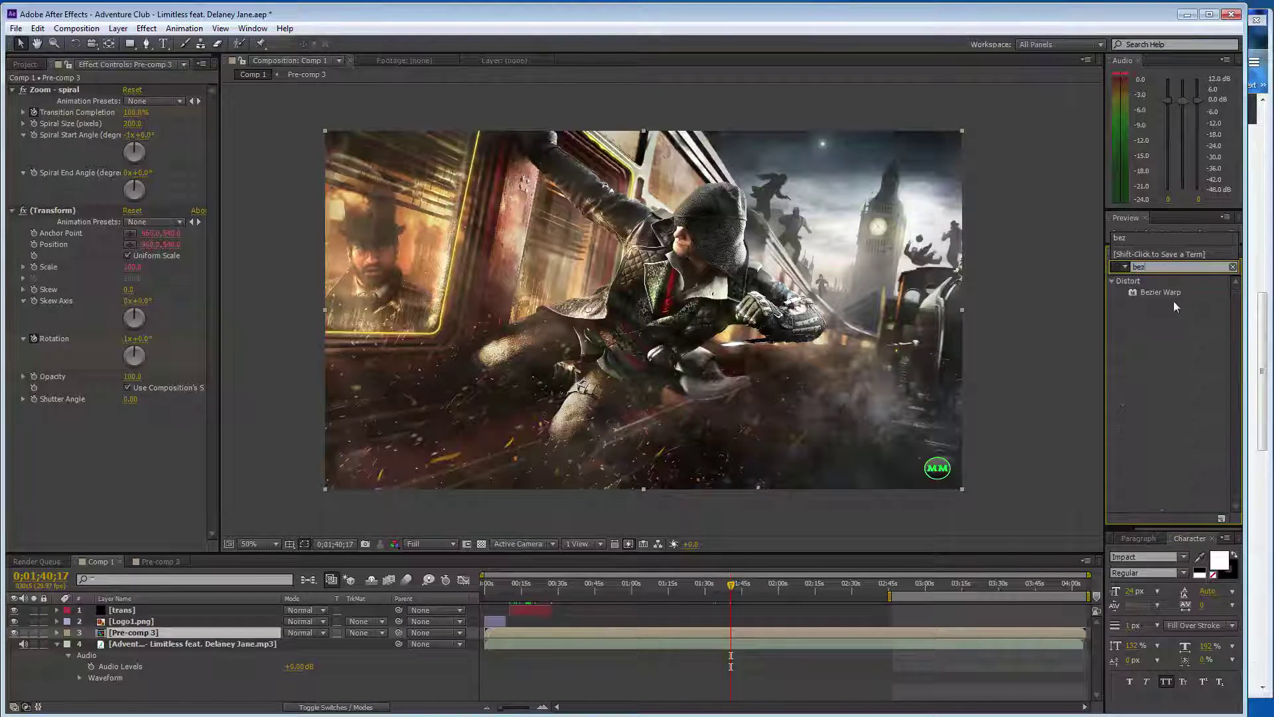
double_click(1162, 291)
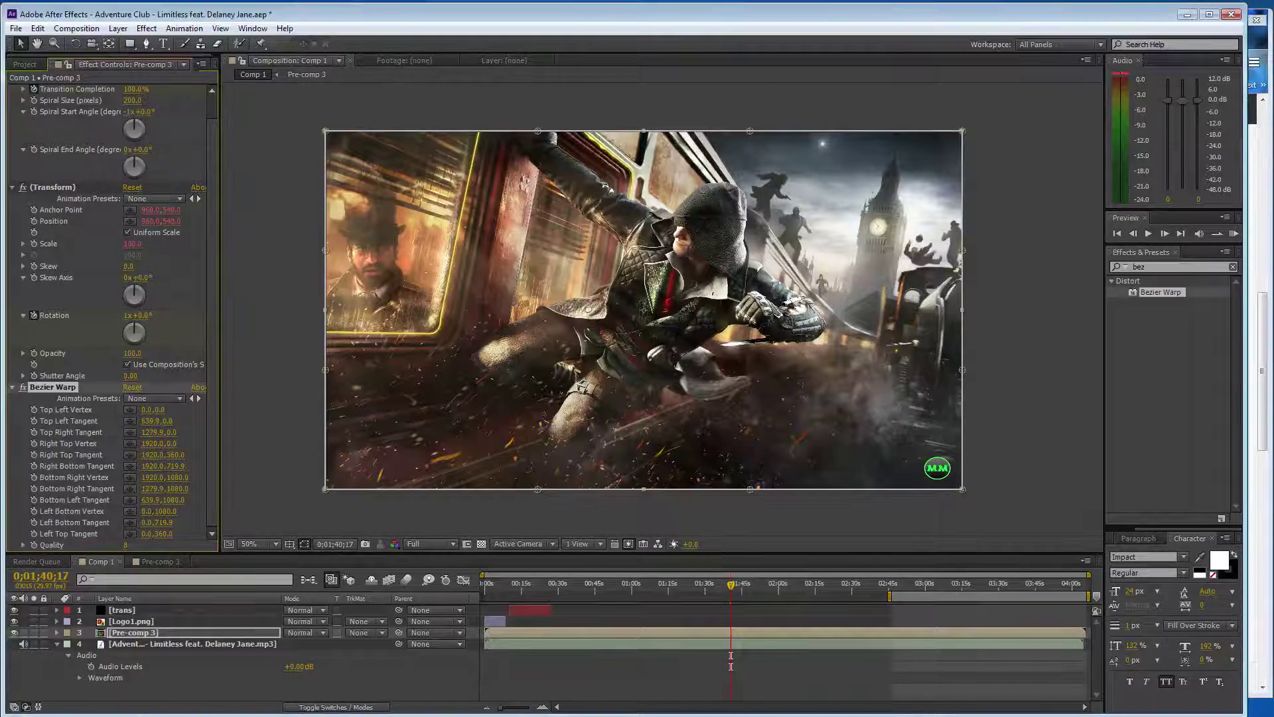
Save the project and move the current time to 2:05.
key(ctrl+s)
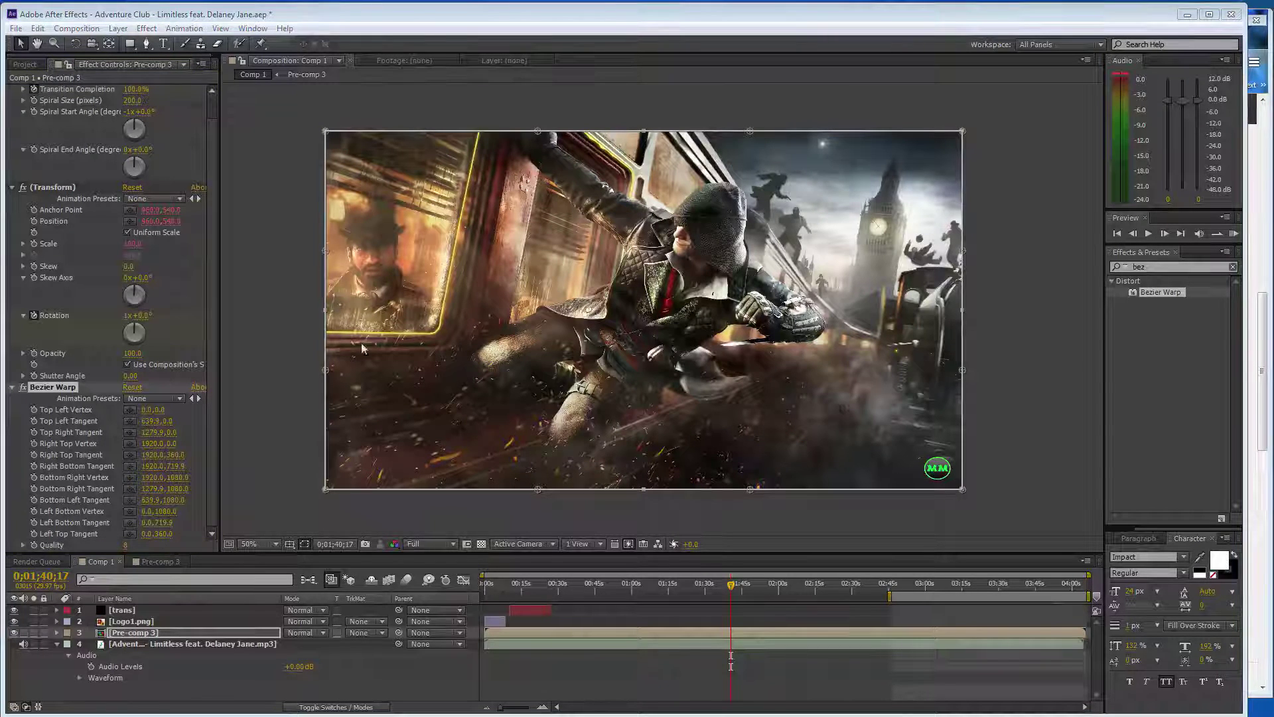
key(ctrl+s)
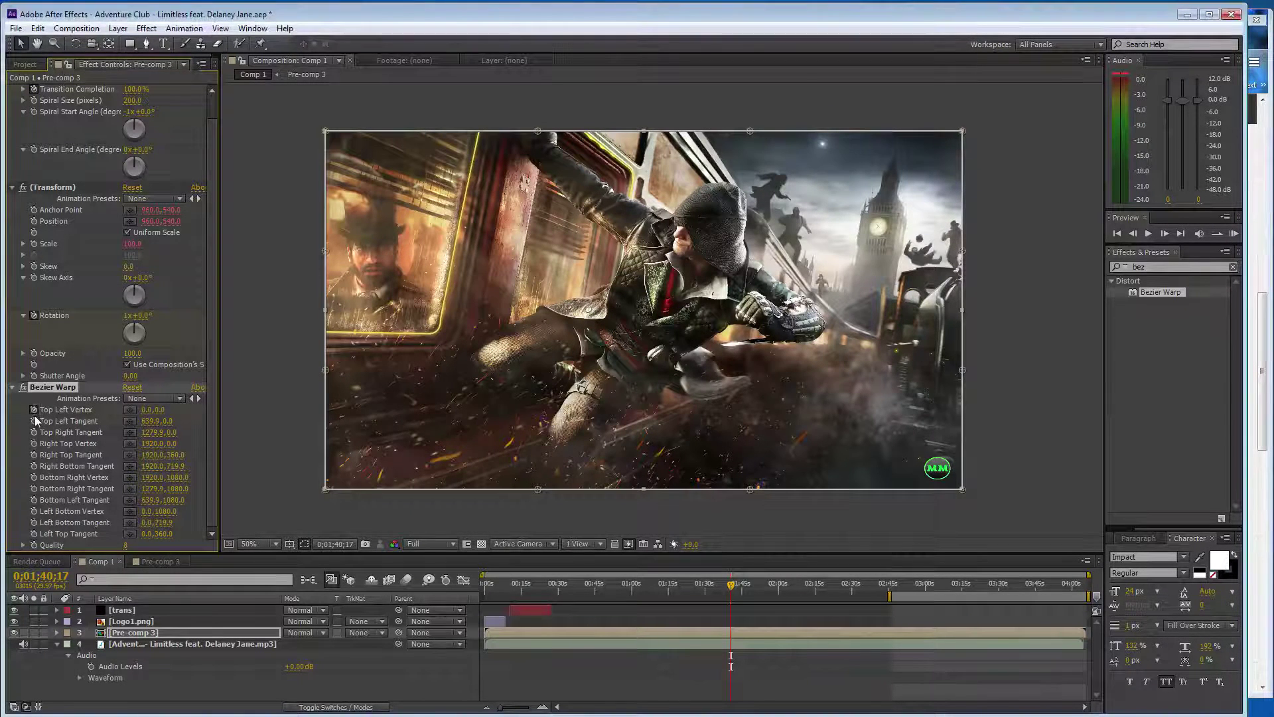
key(ctrl+s)
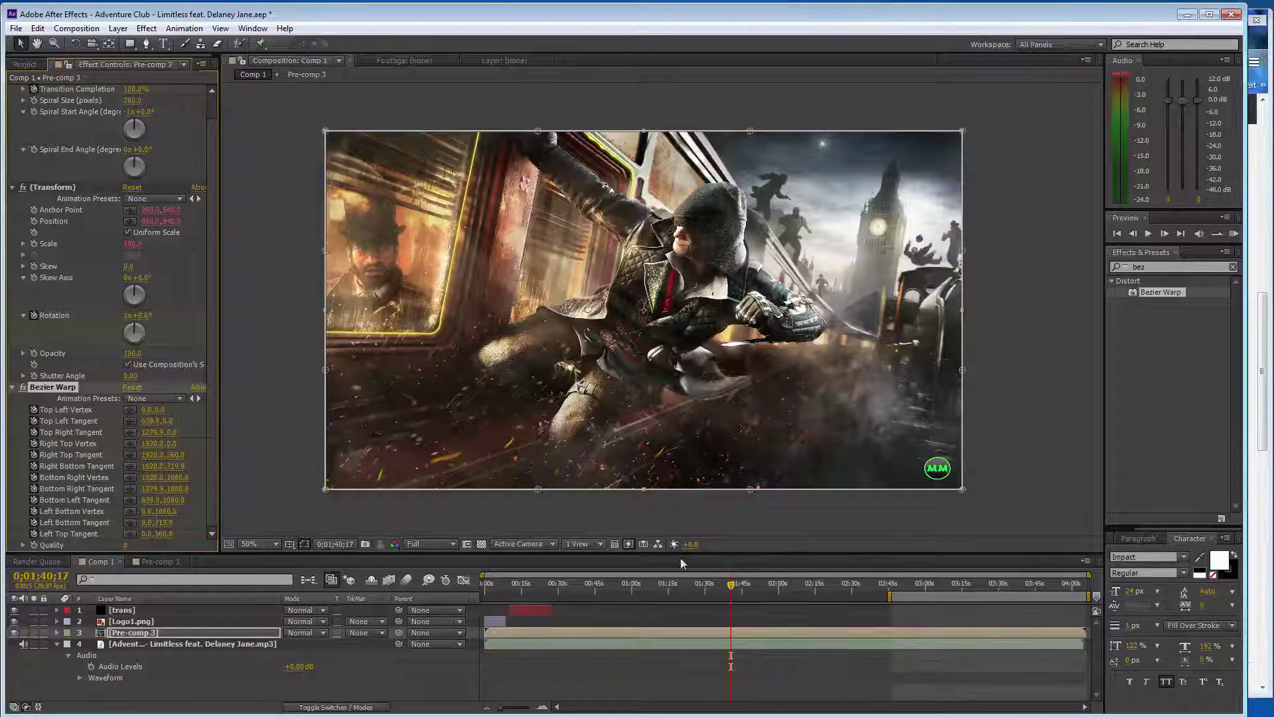
drag(735, 589, 795, 595)
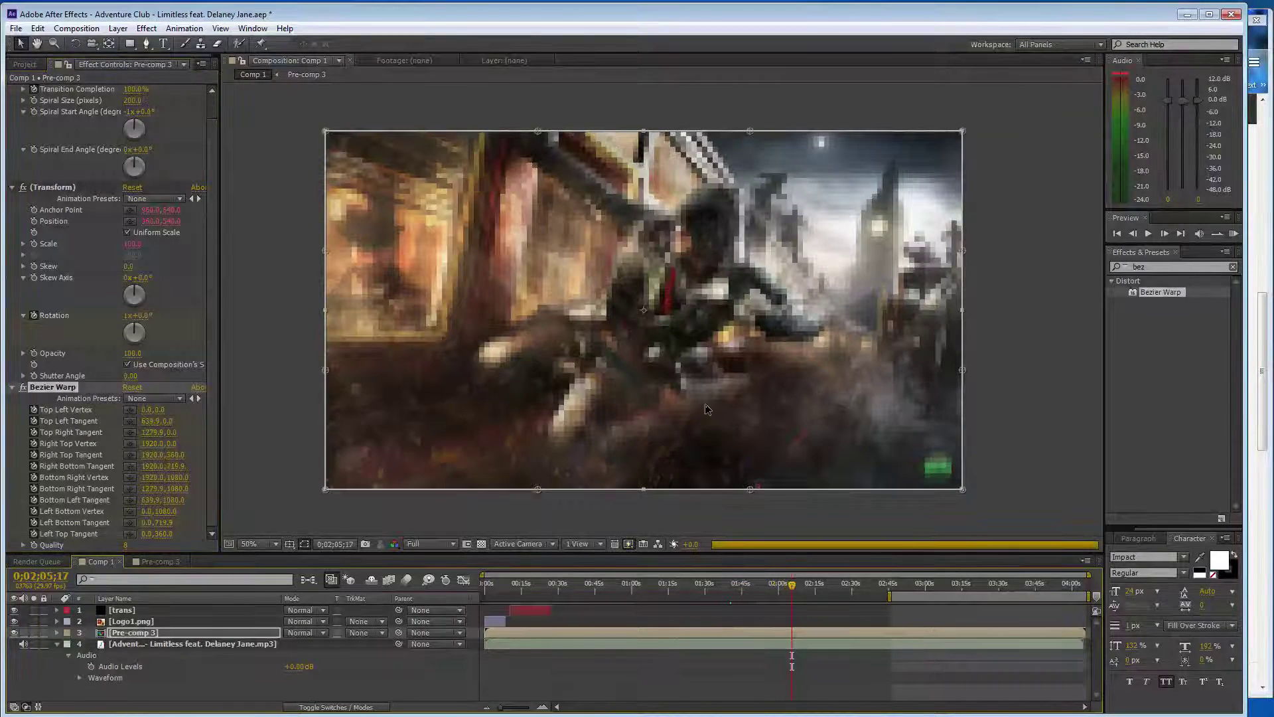
Zoom the viewer to 25% and pull all four warp corners far outward.
scroll(706, 404, down, 1)
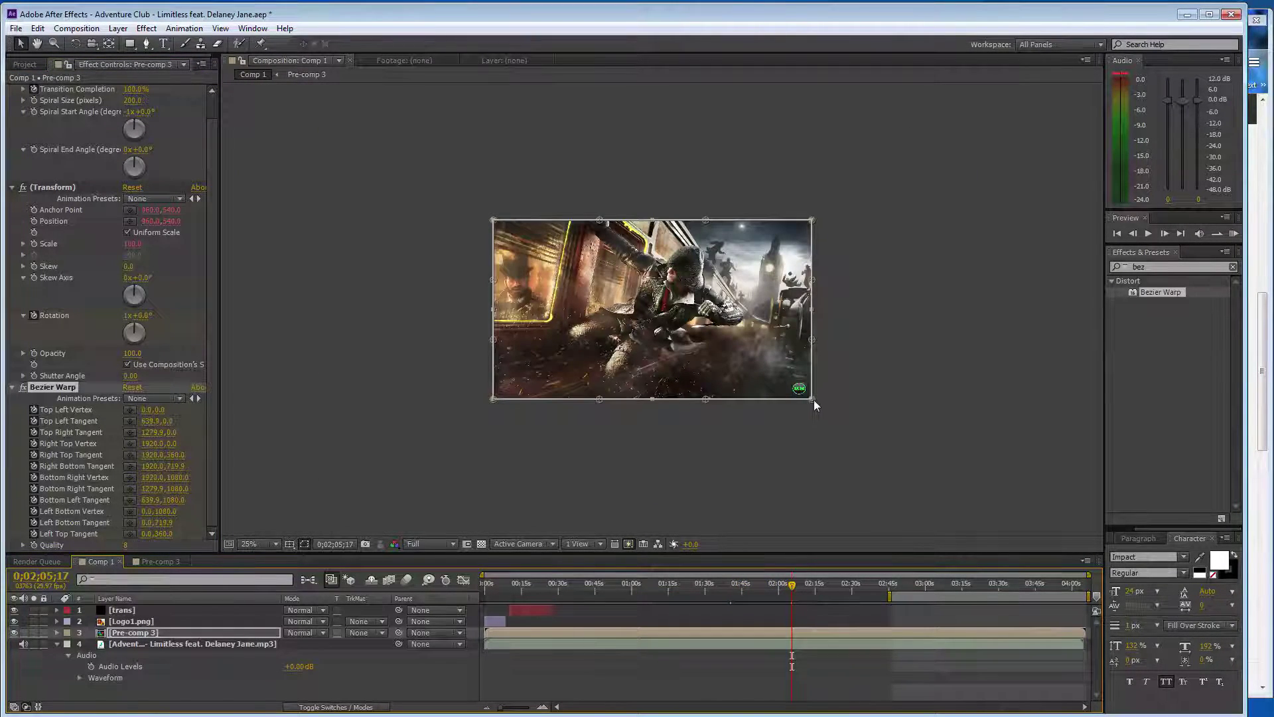
drag(811, 398, 958, 518)
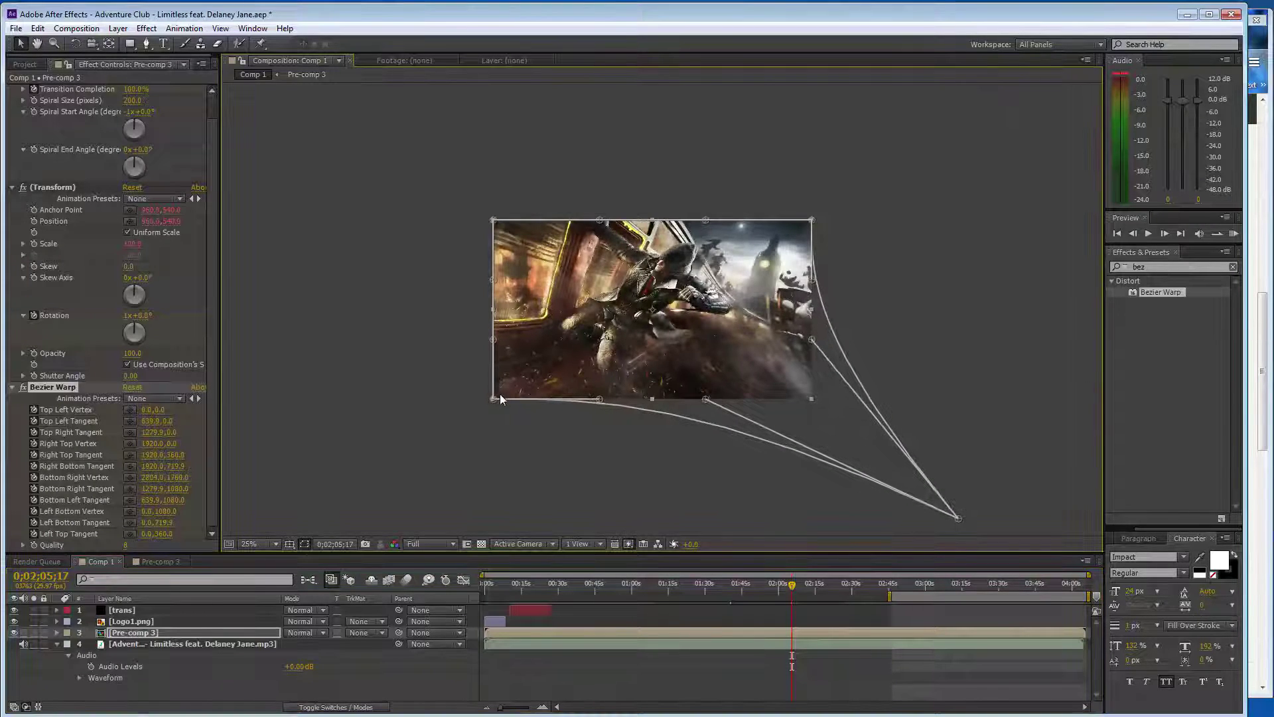
drag(494, 399, 382, 526)
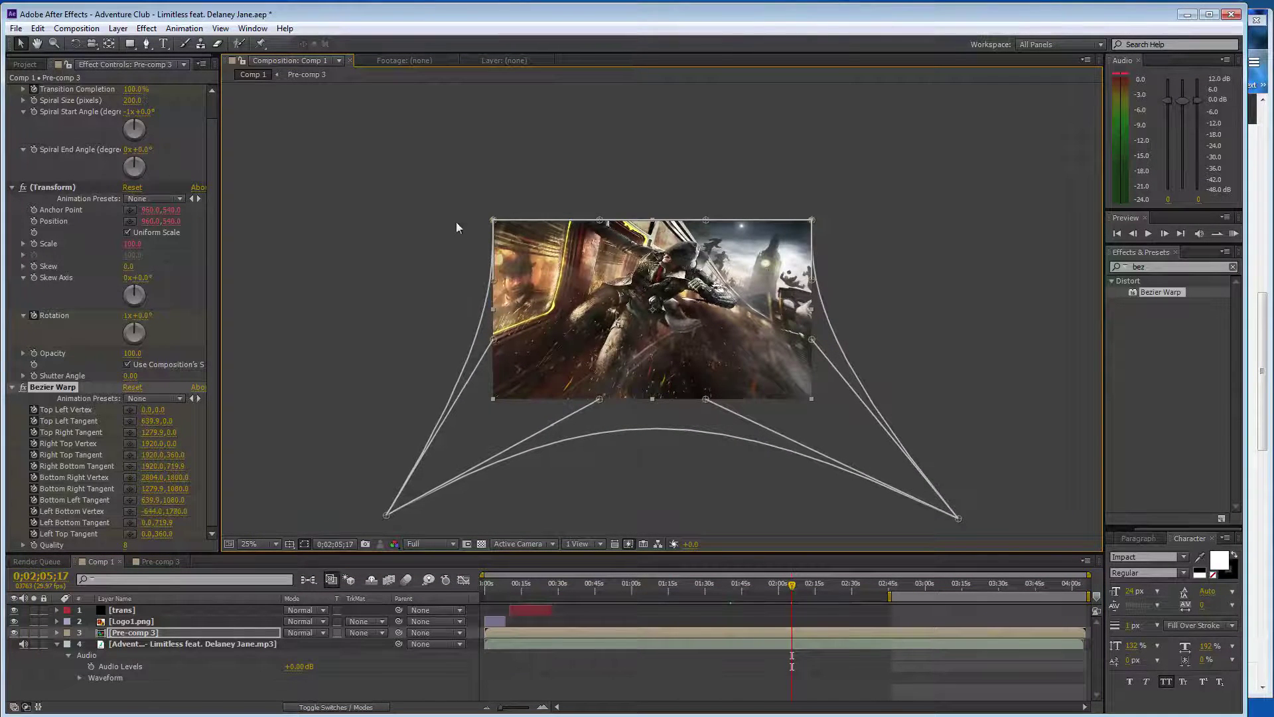
mouse_move(494, 220)
mouse_down()
mouse_move(363, 137)
mouse_move(386, 140)
mouse_up()
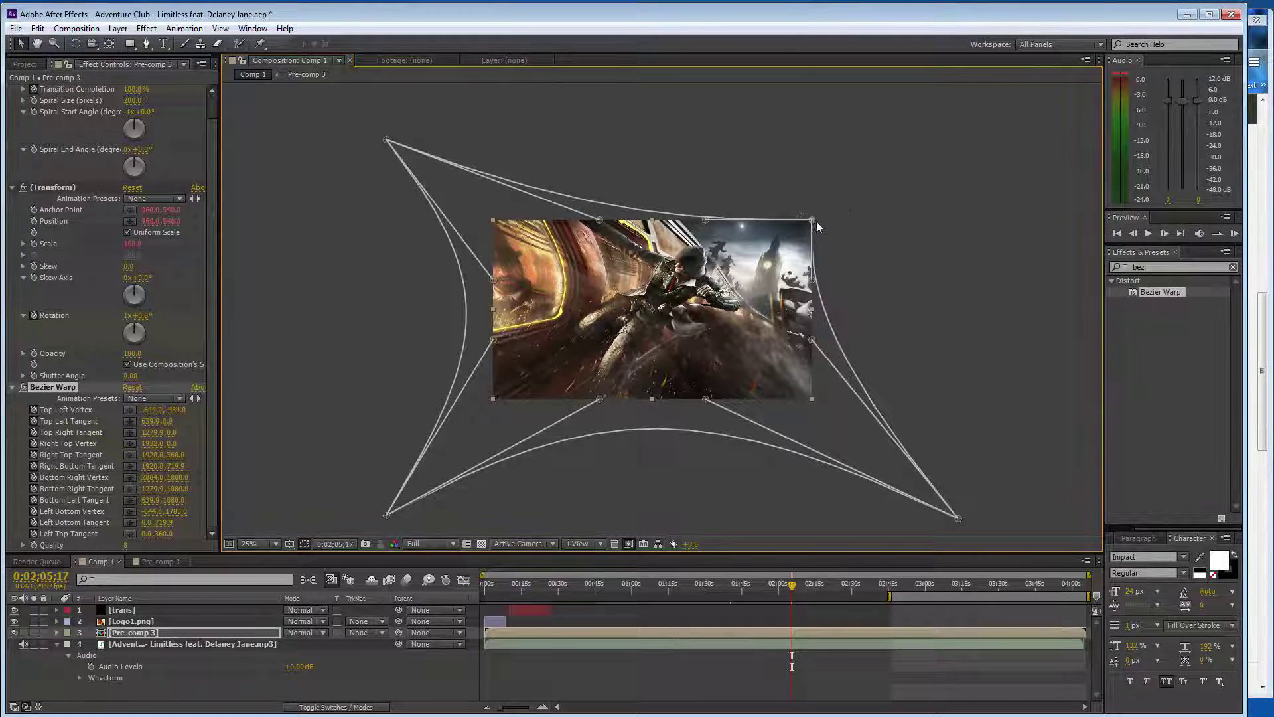
mouse_move(812, 220)
mouse_down()
mouse_move(901, 195)
mouse_move(979, 144)
mouse_up()
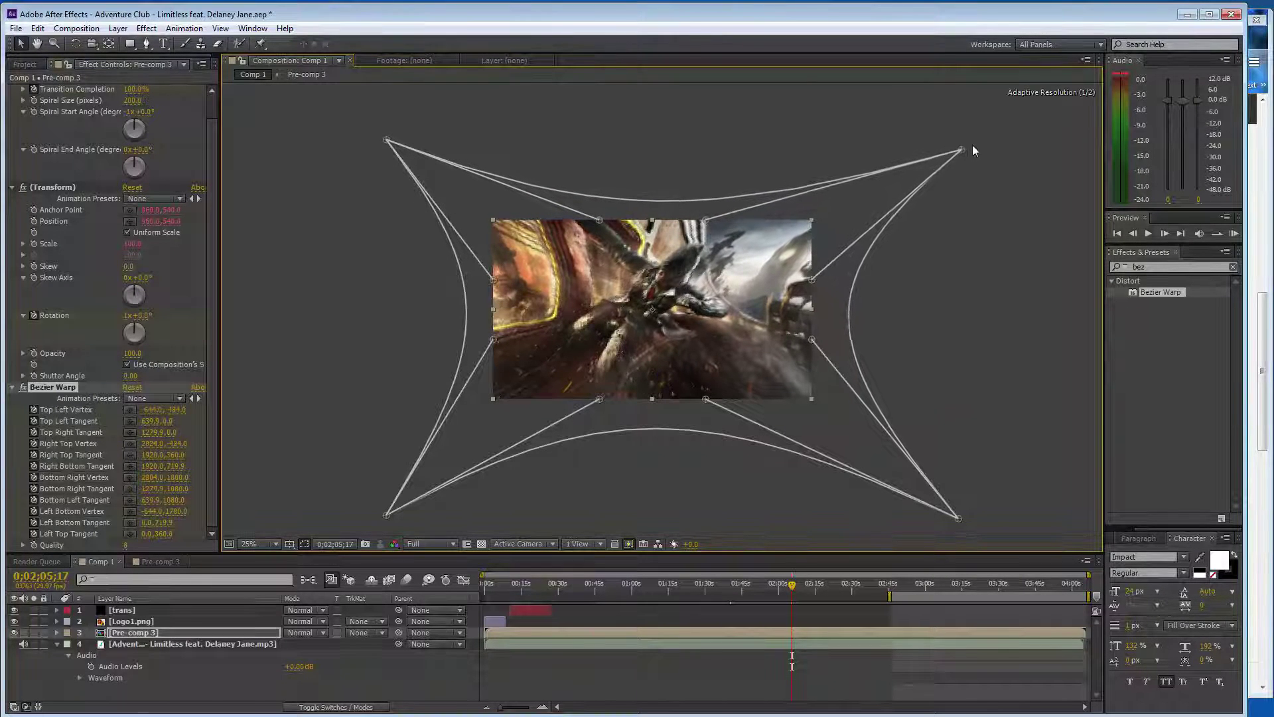
Reshape the right-edge curves and pull the bottom-edge tangents down.
drag(812, 280, 977, 296)
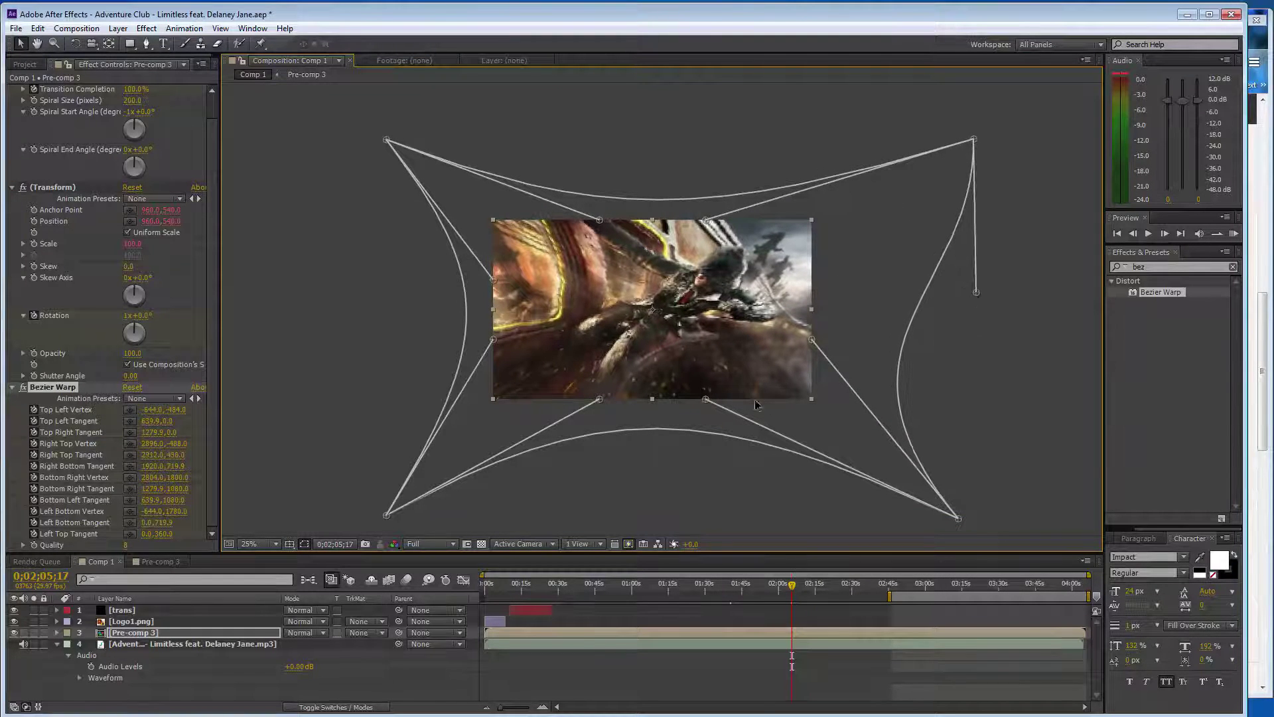
drag(820, 342, 978, 324)
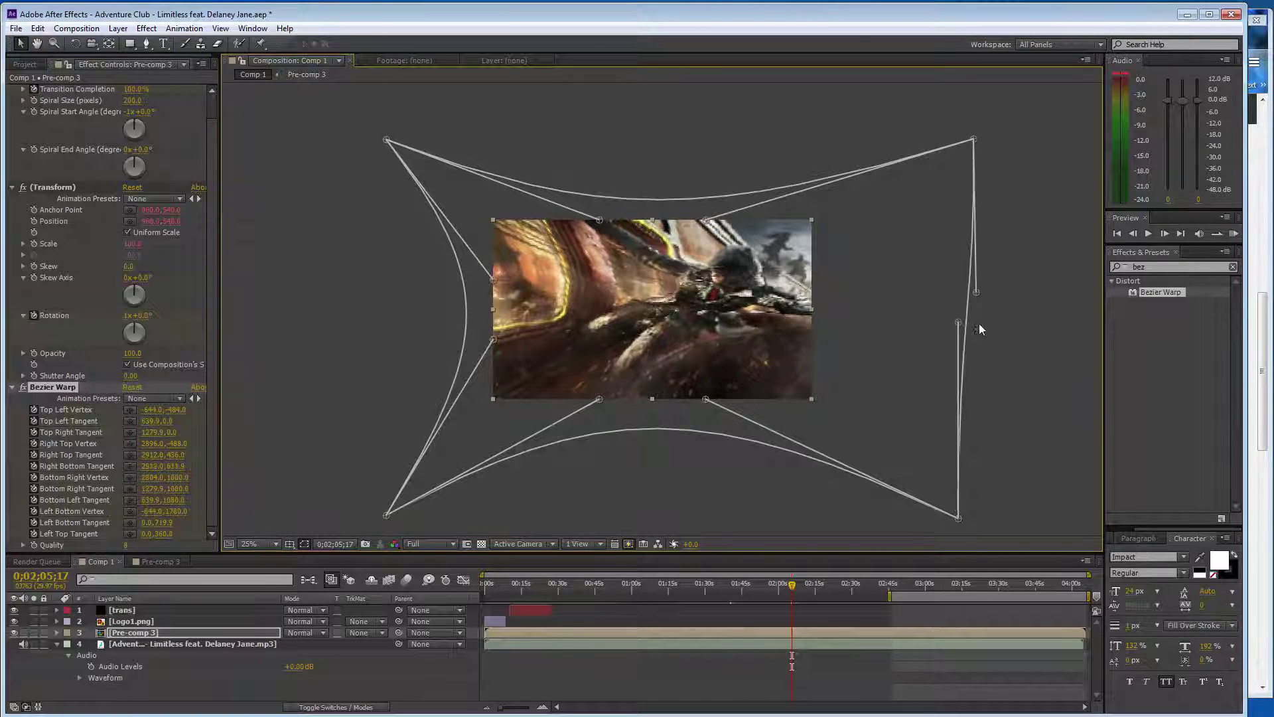
drag(958, 518, 977, 517)
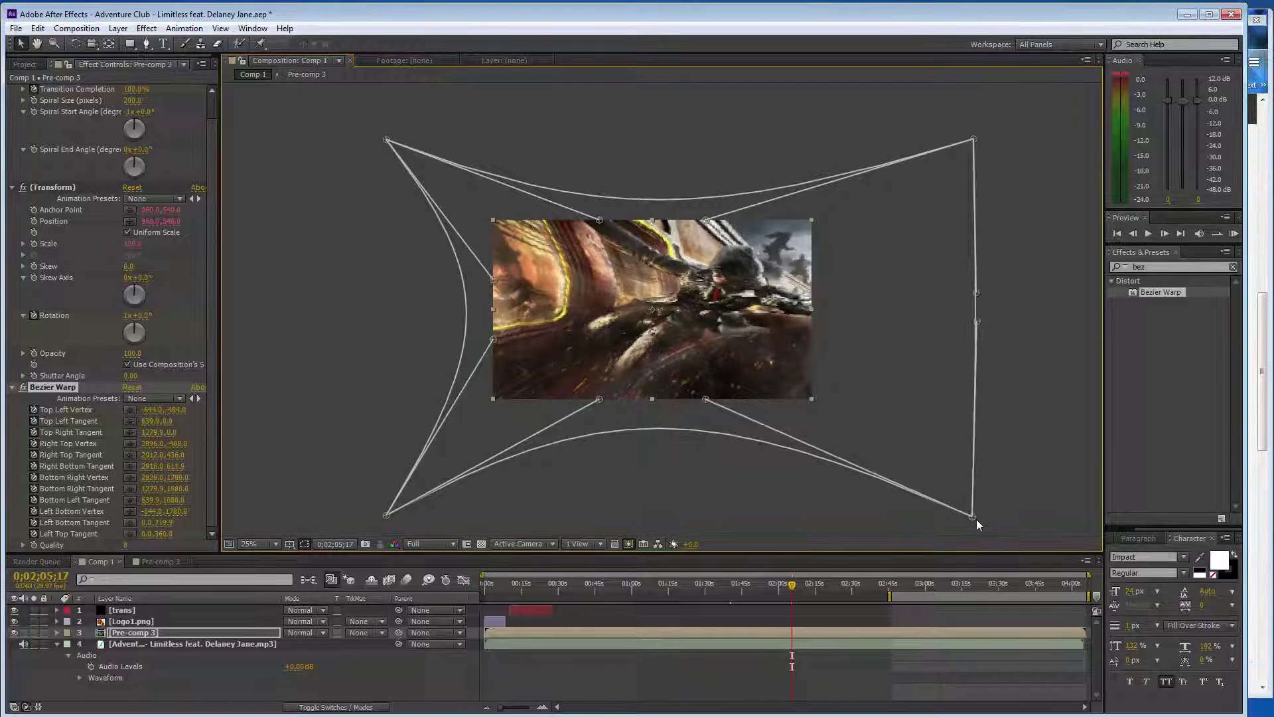
drag(710, 404, 698, 508)
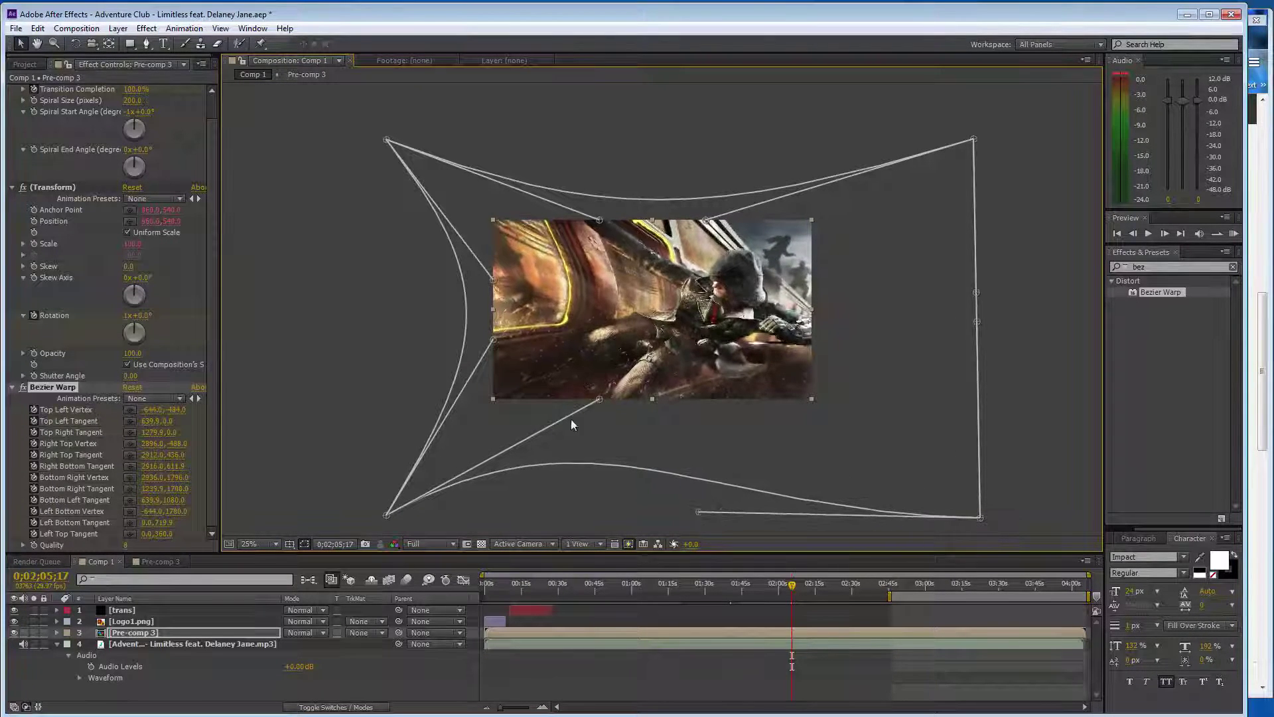
drag(599, 399, 613, 514)
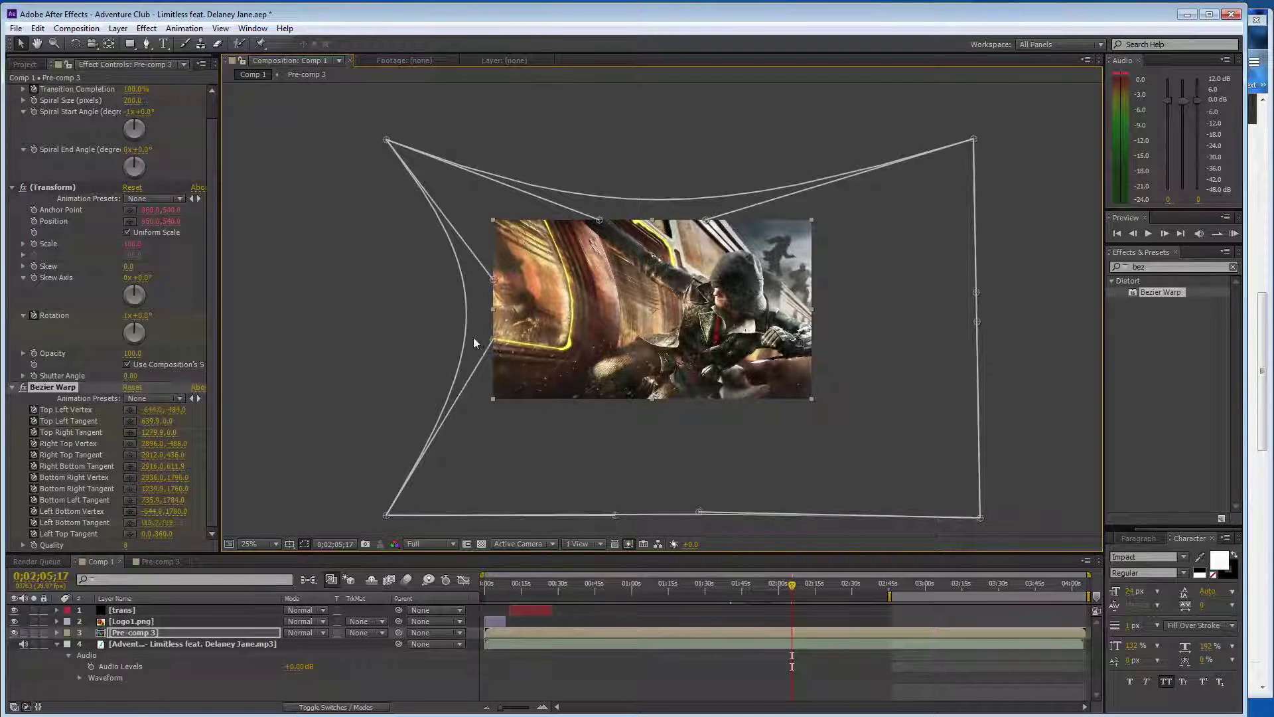
Pull the left-edge tangents outward and raise both top-edge tangents.
drag(493, 340, 399, 337)
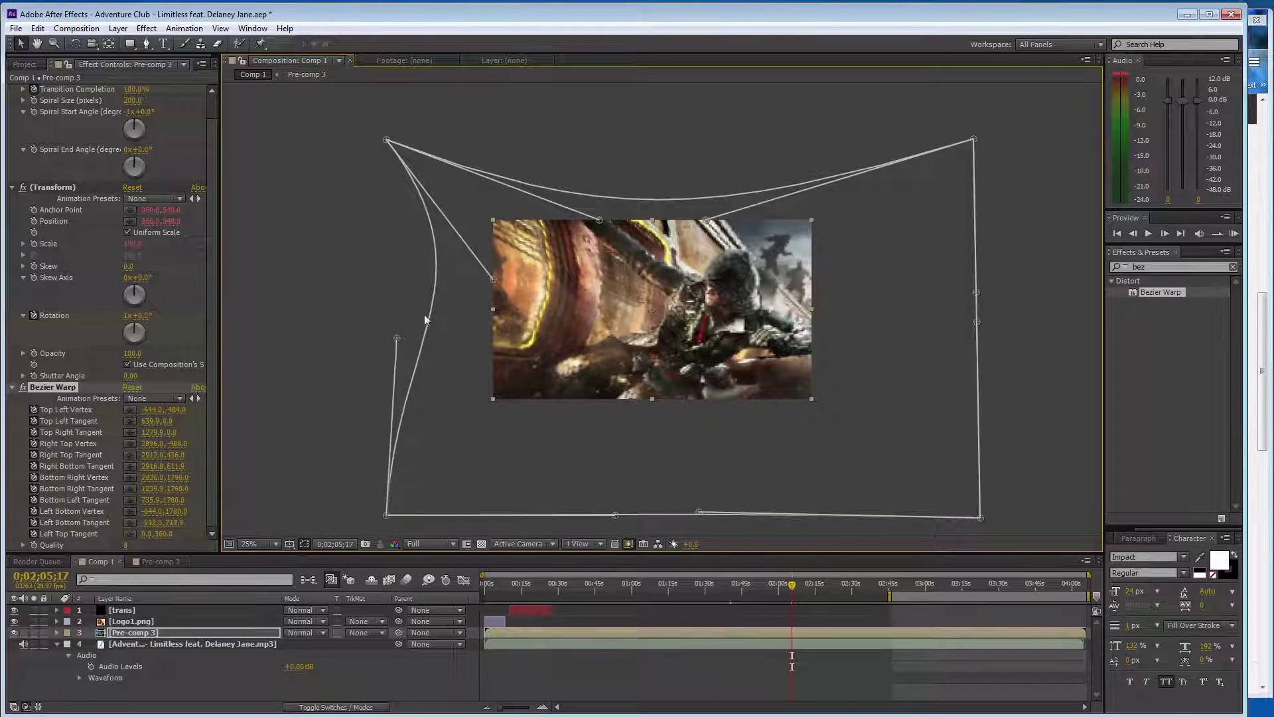
drag(493, 279, 388, 286)
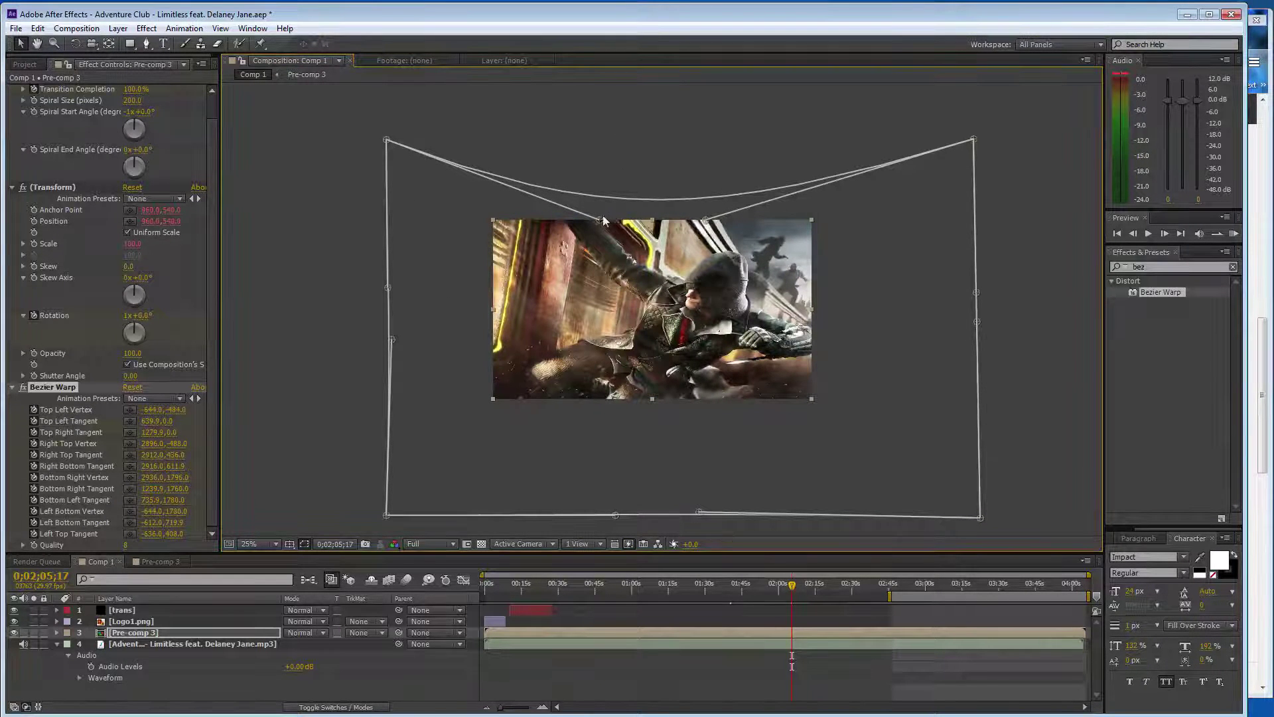
drag(598, 208, 601, 147)
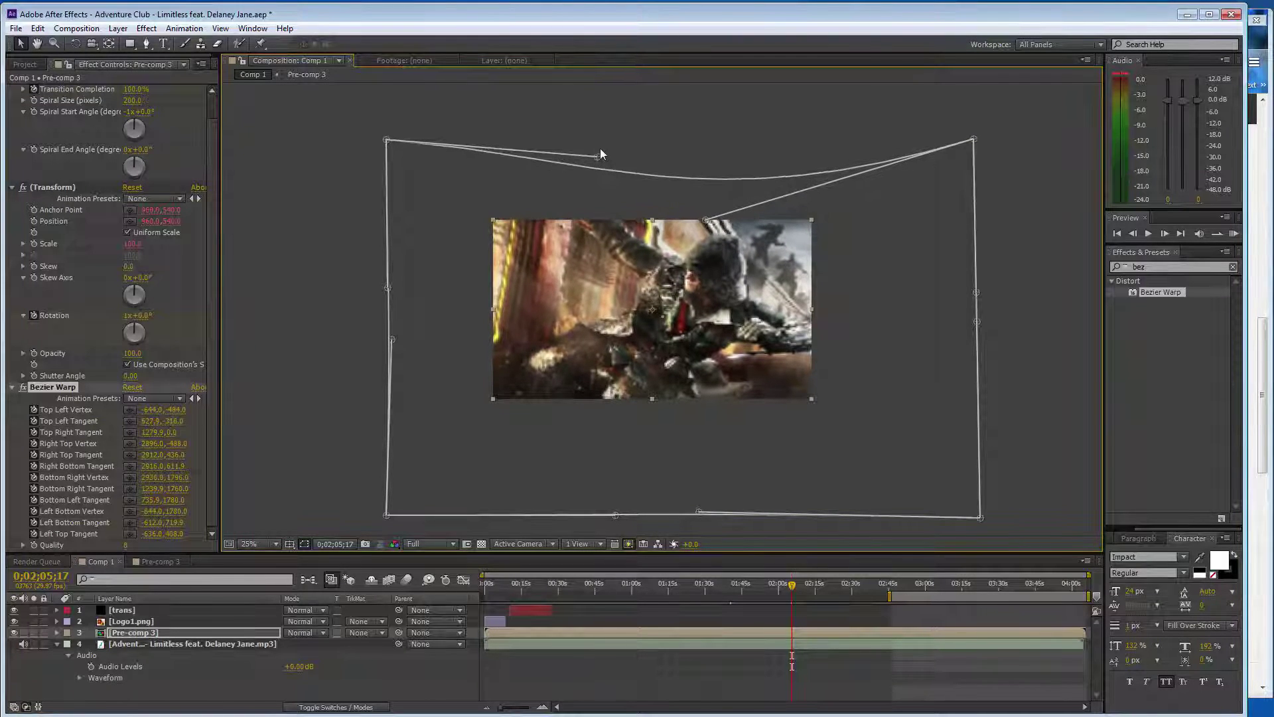
drag(707, 198, 709, 146)
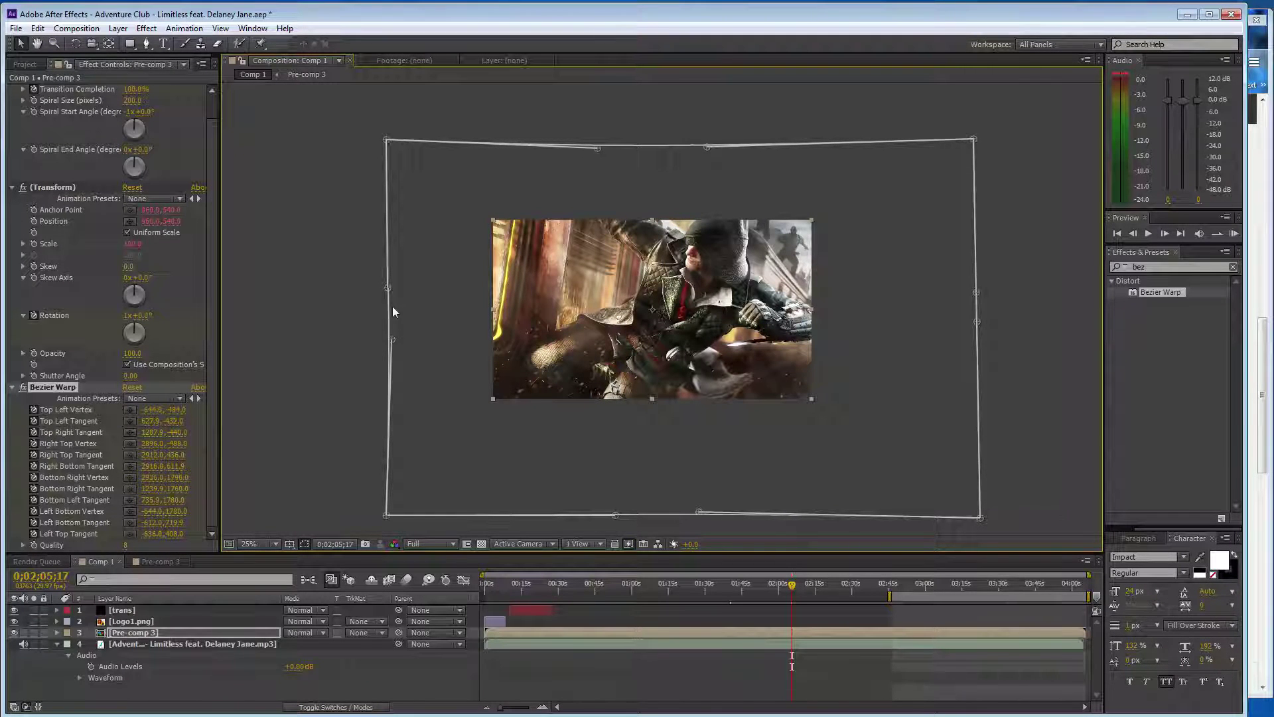
drag(393, 339, 387, 341)
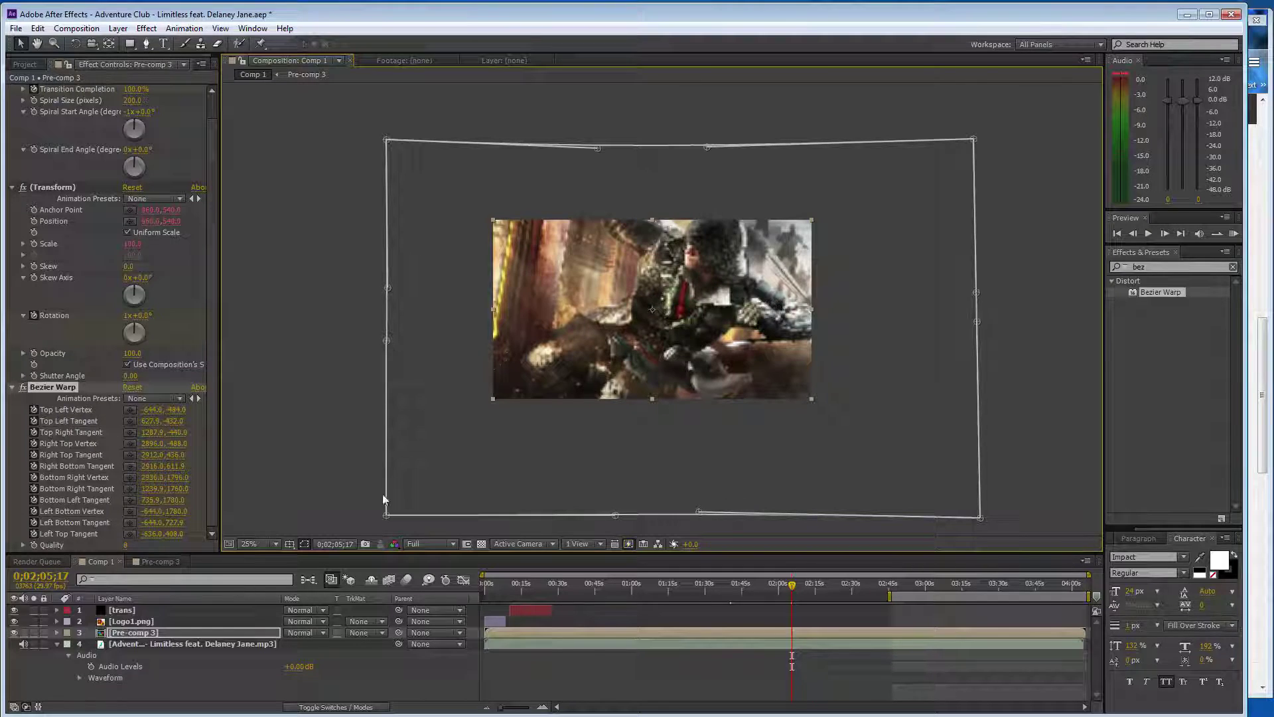
Move all four warp corners inward and pull the left tangents in to straighten the left edge.
drag(386, 515, 419, 479)
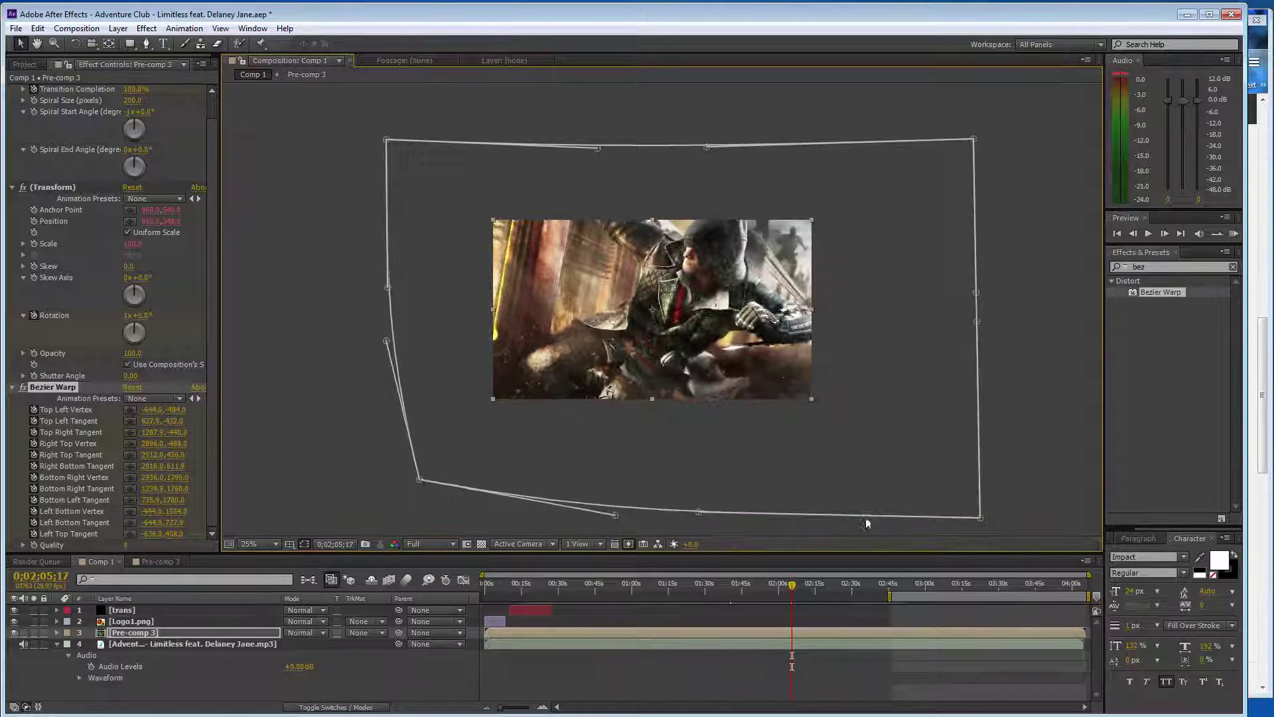
drag(979, 518, 941, 471)
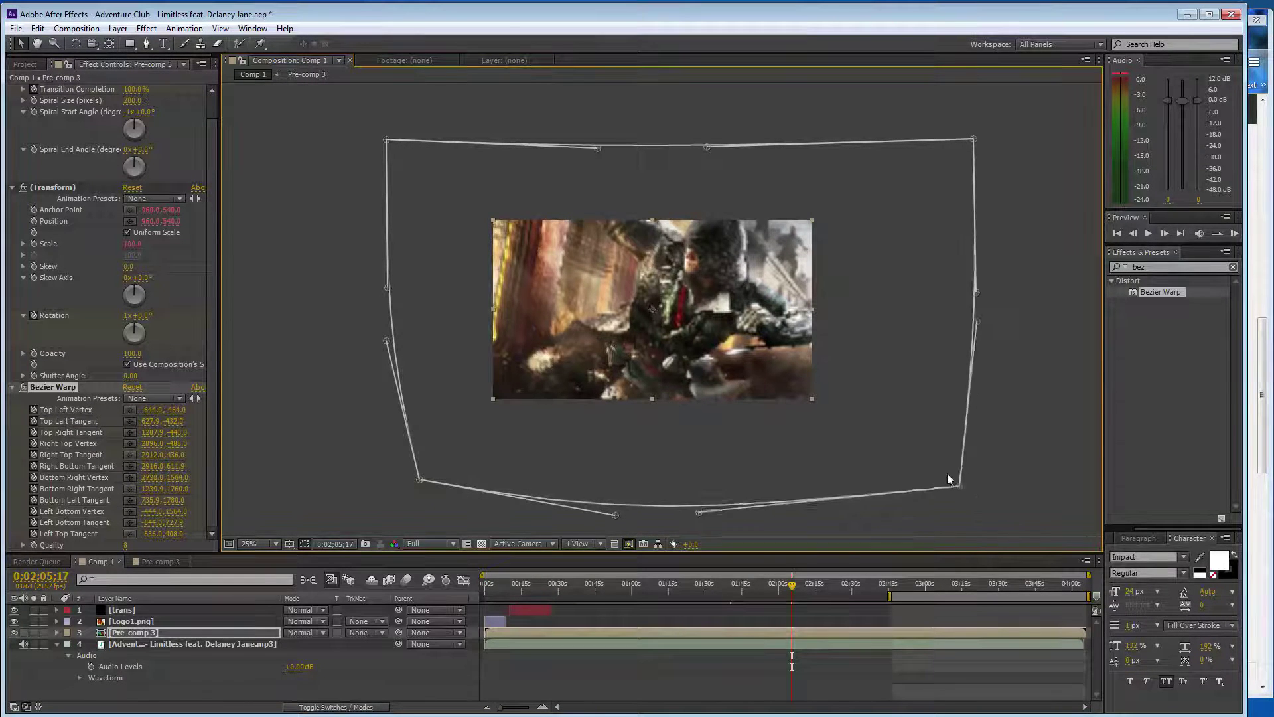
drag(969, 138, 892, 177)
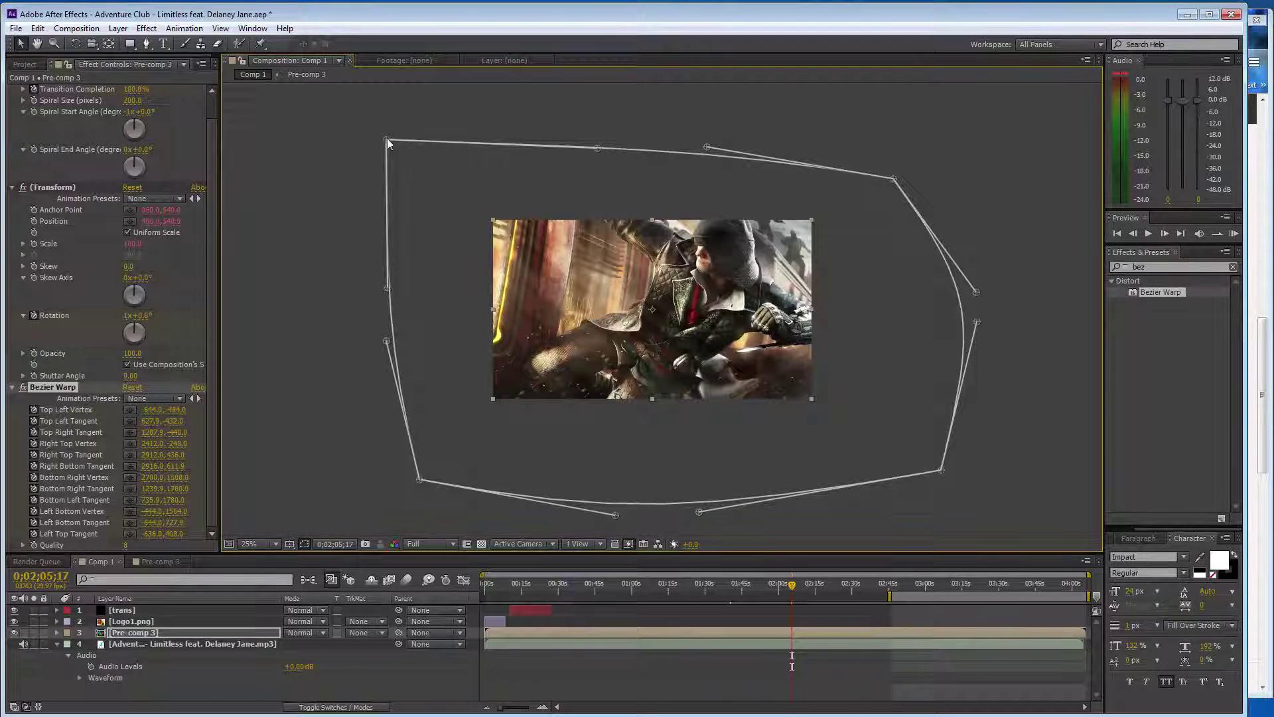
drag(386, 139, 441, 178)
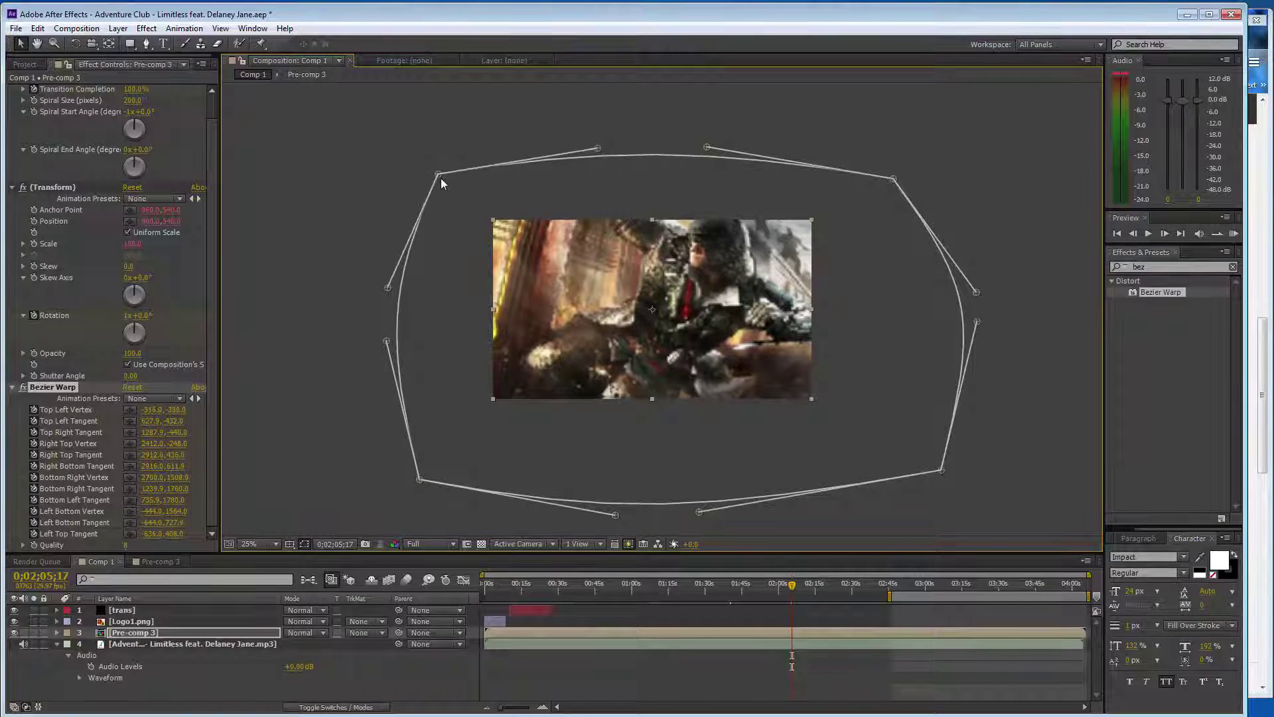
drag(388, 342, 417, 348)
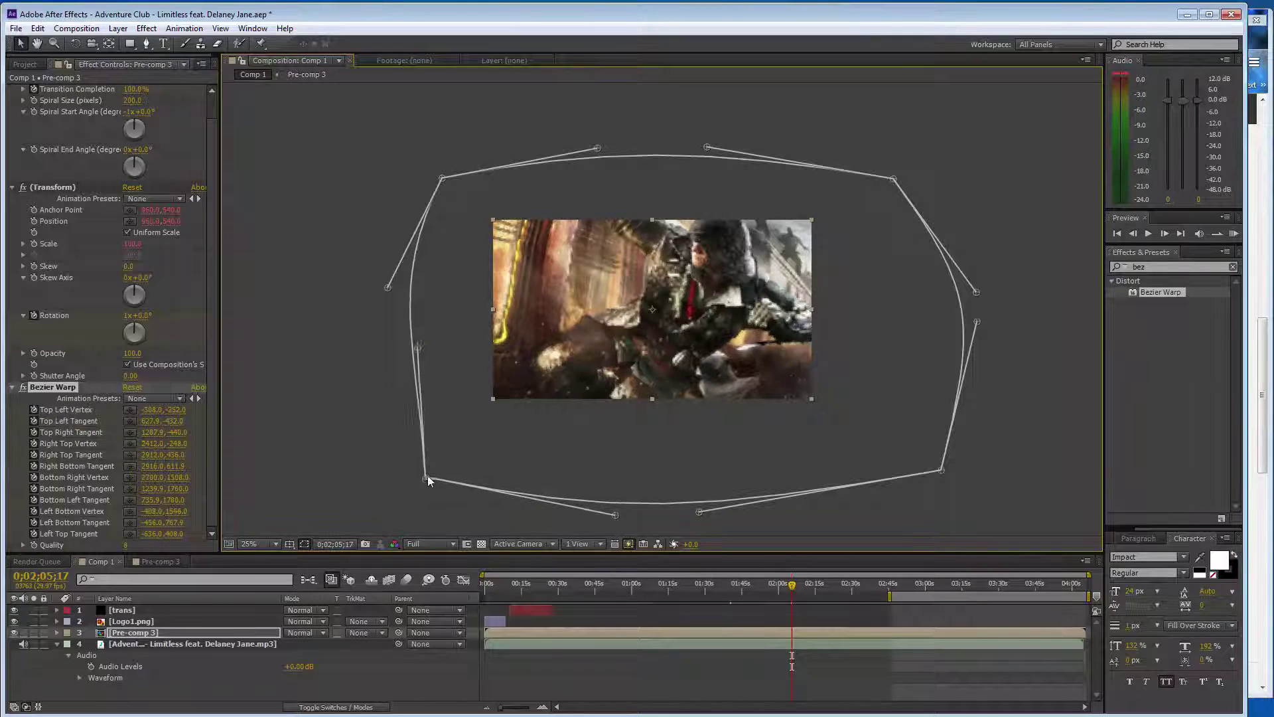
drag(419, 479, 436, 475)
drag(388, 288, 446, 292)
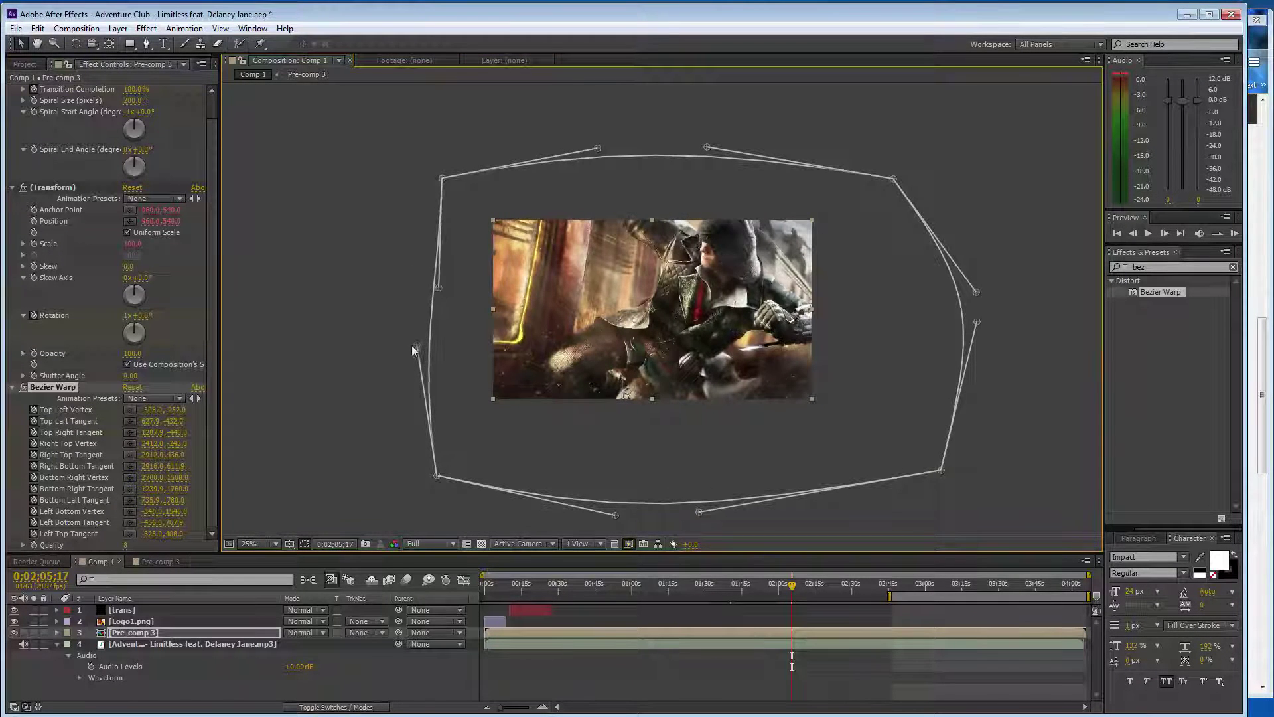
Flatten the bottom edge and pull the bottom-right corner and lower-right tangent inward.
click(419, 348)
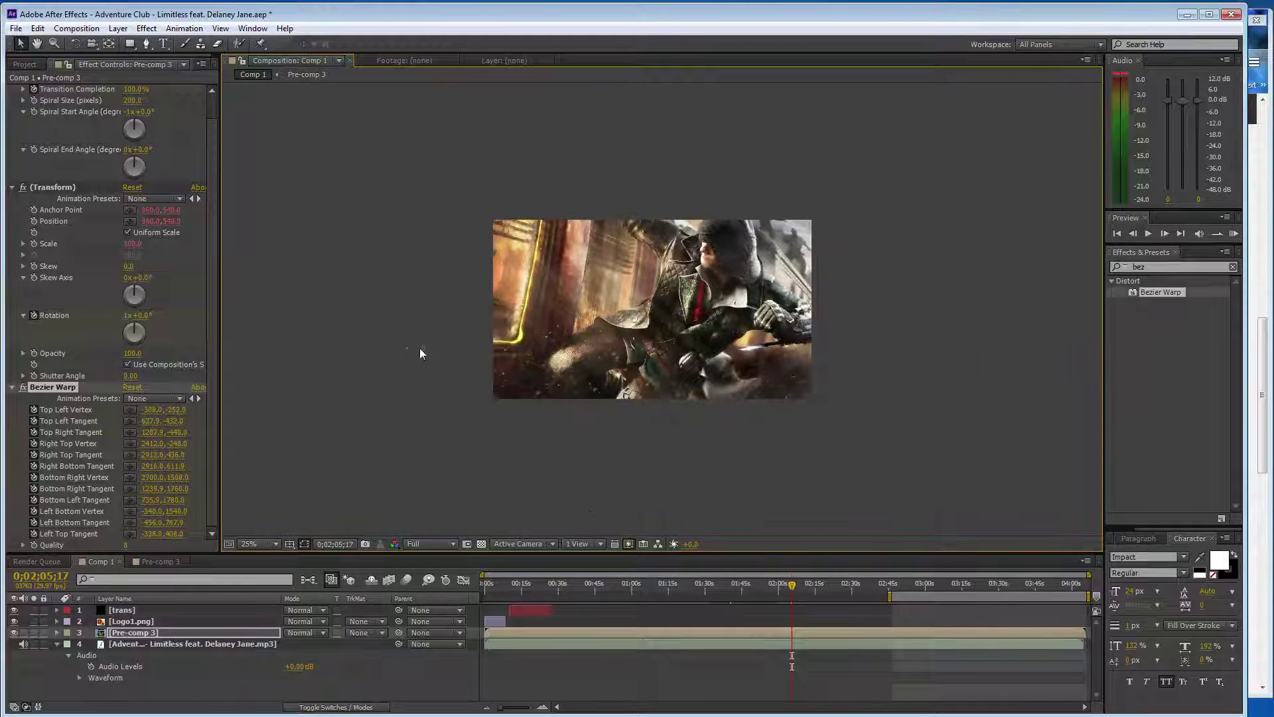
click(58, 387)
drag(417, 347, 443, 350)
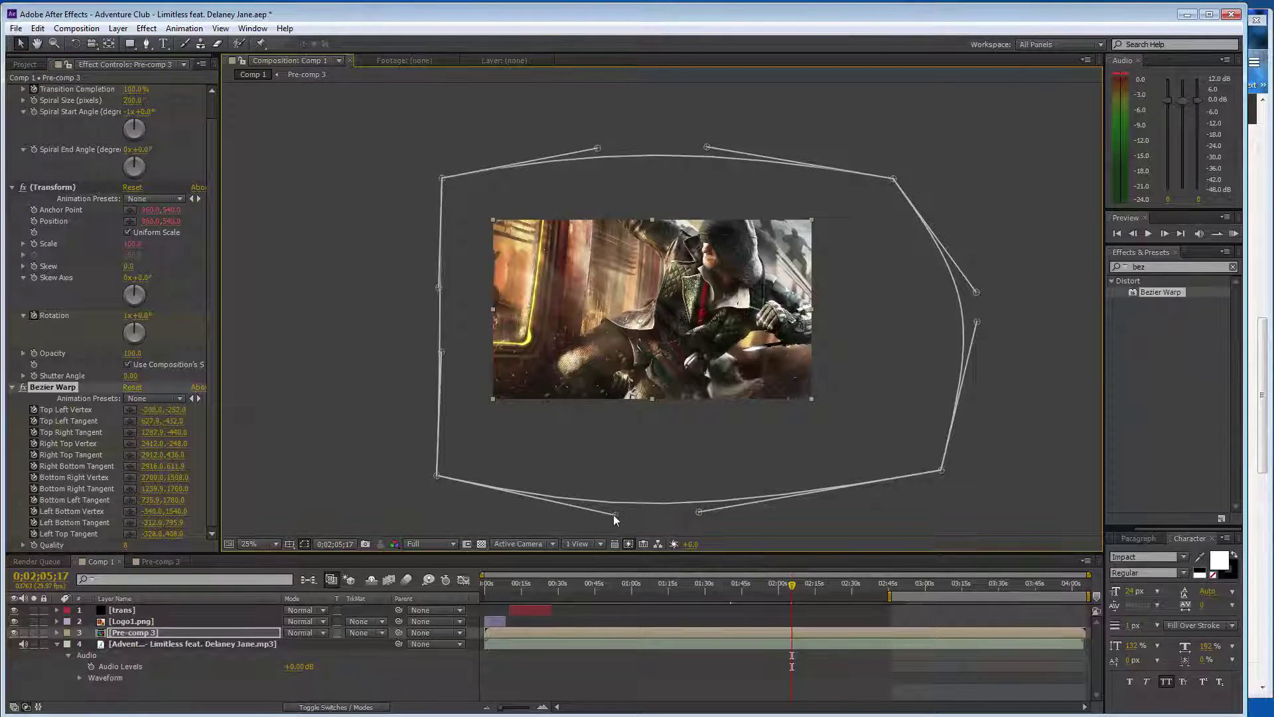
drag(614, 514, 636, 468)
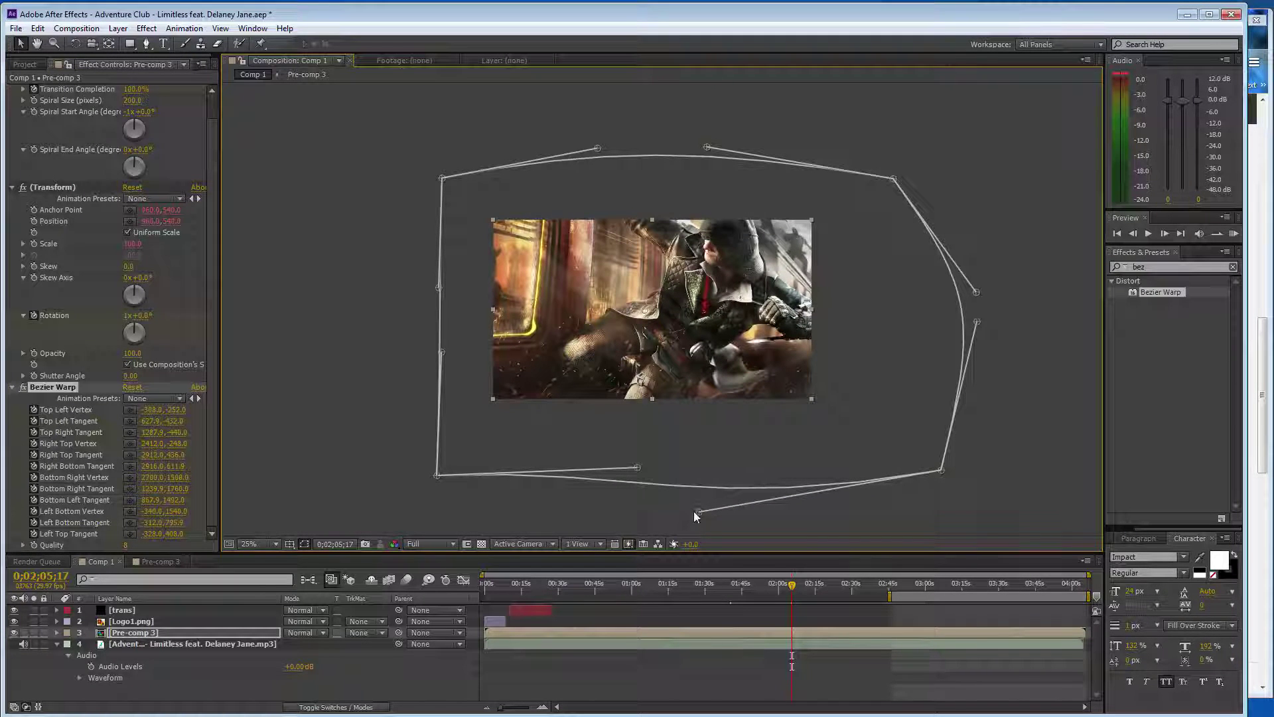
mouse_move(697, 511)
mouse_down()
mouse_move(690, 473)
mouse_move(639, 473)
mouse_up()
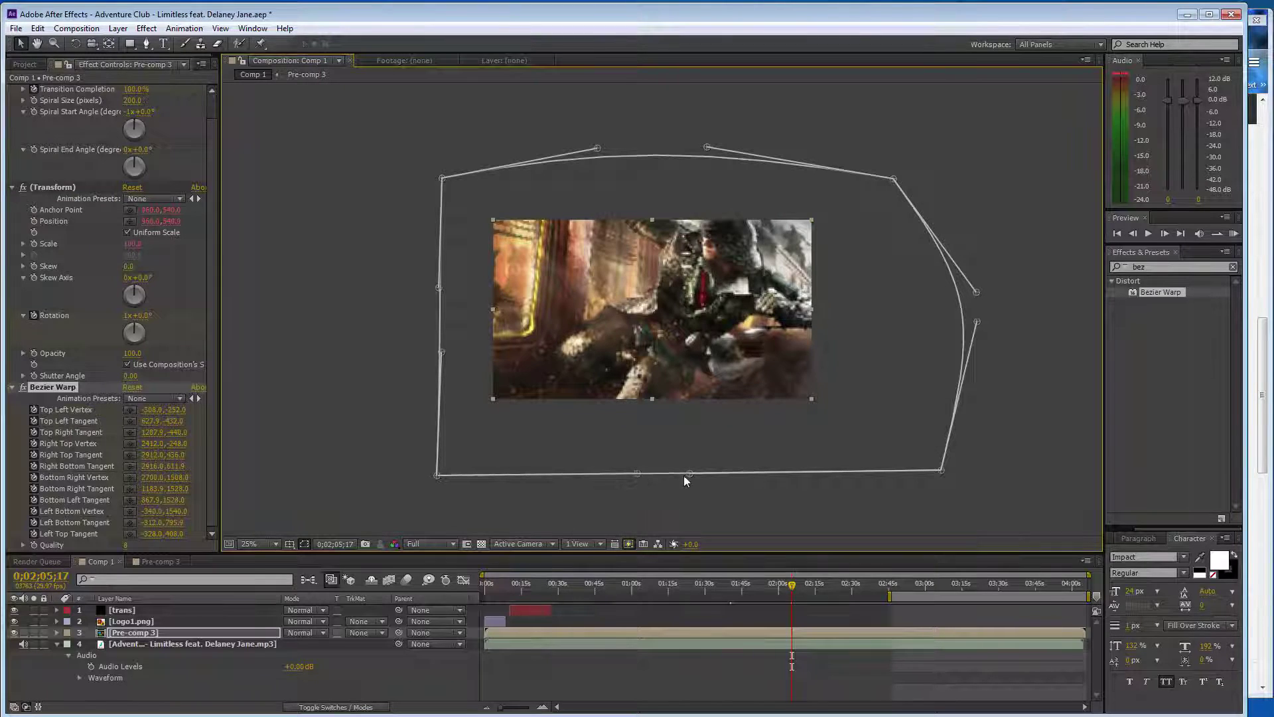
drag(940, 470, 884, 459)
drag(933, 331, 885, 345)
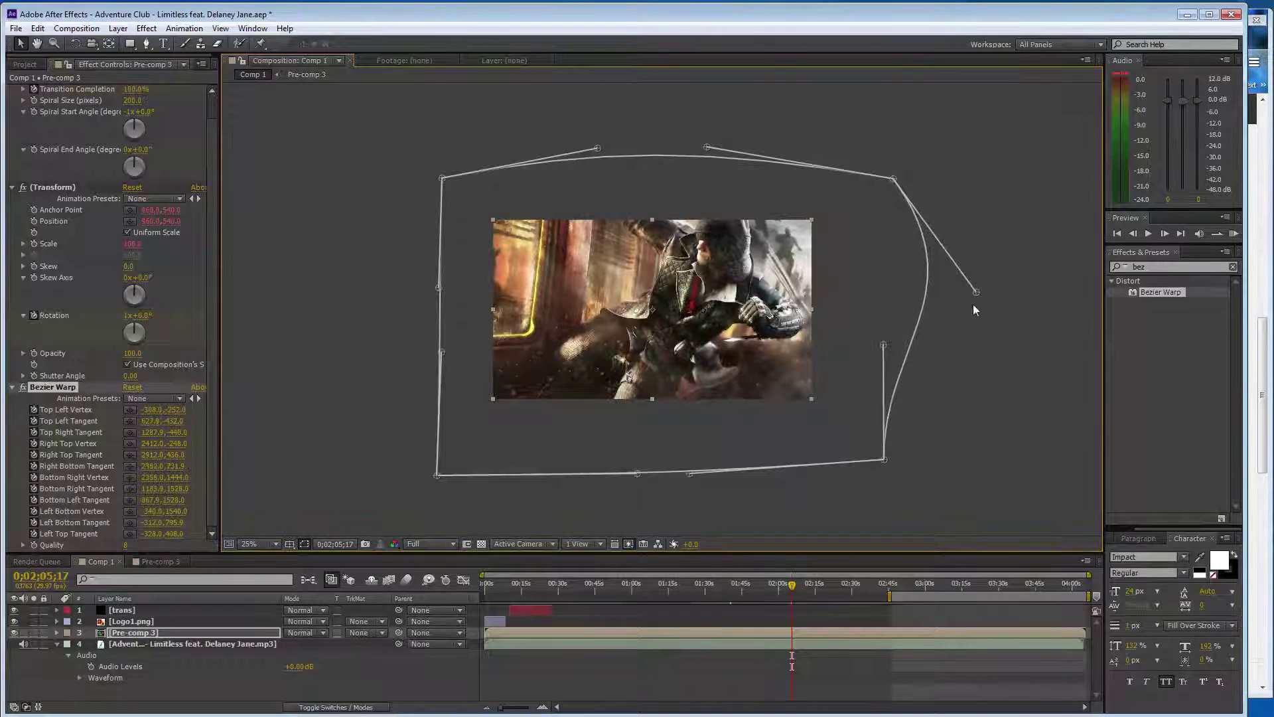
Pull in the upper-right tangent, lower both top tangents, and fine-tune the corners into a near-rectangle.
drag(977, 293, 884, 294)
drag(893, 179, 872, 170)
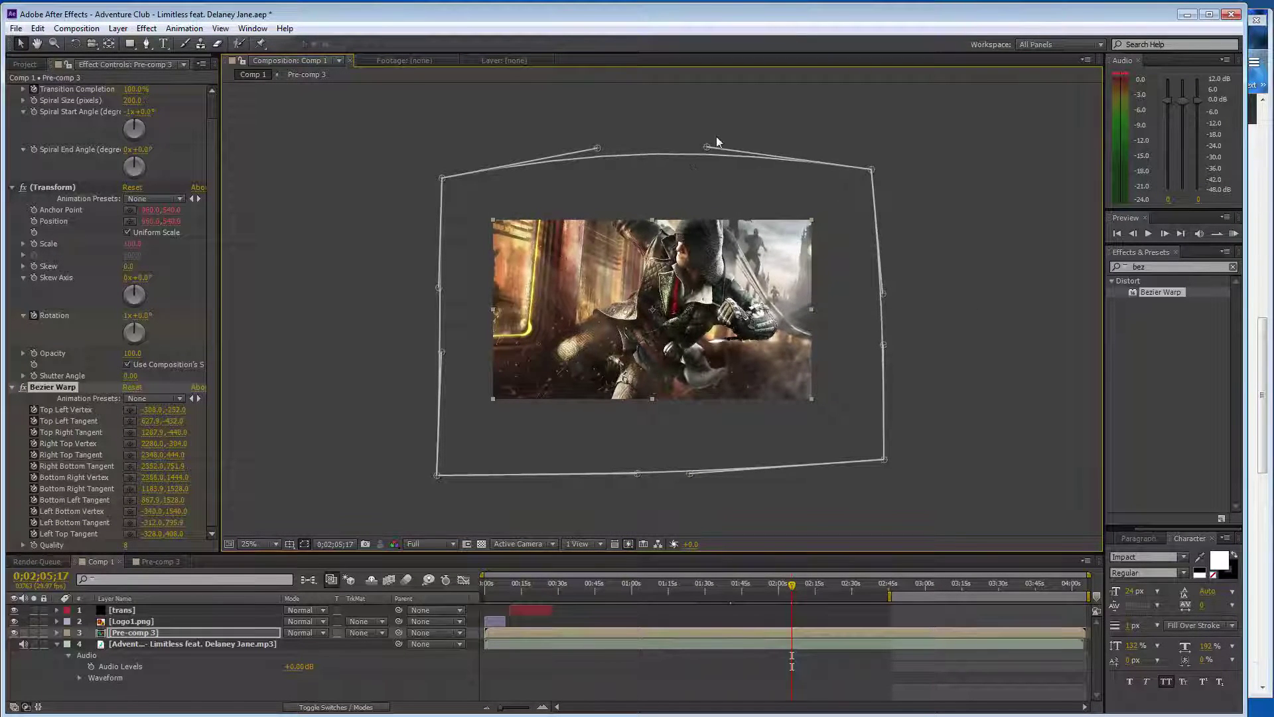
drag(706, 150, 697, 166)
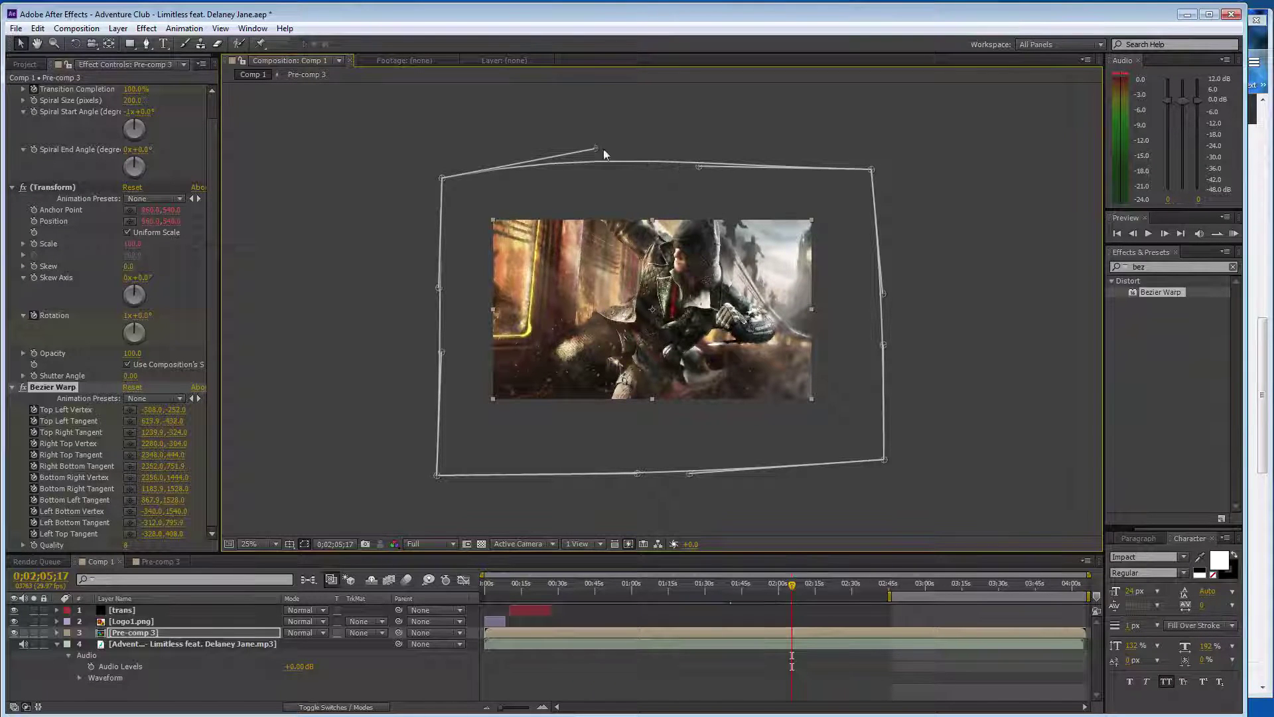
drag(597, 149, 595, 169)
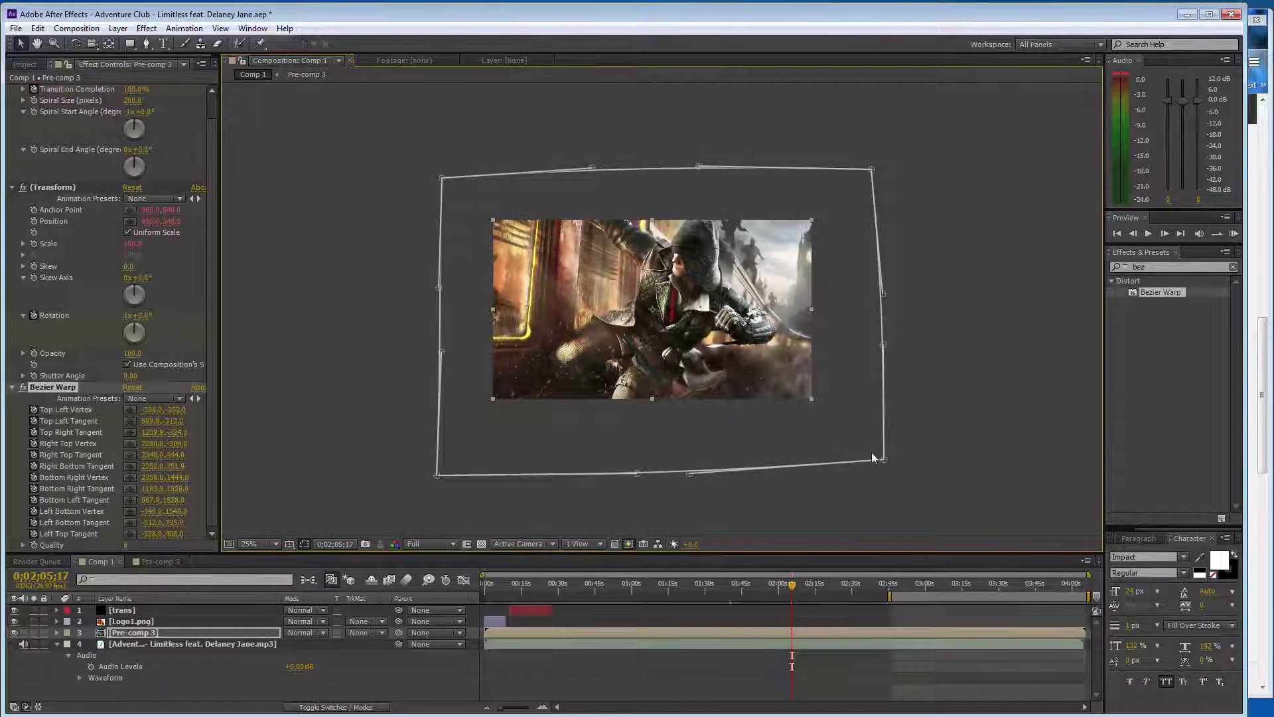
drag(885, 459, 891, 479)
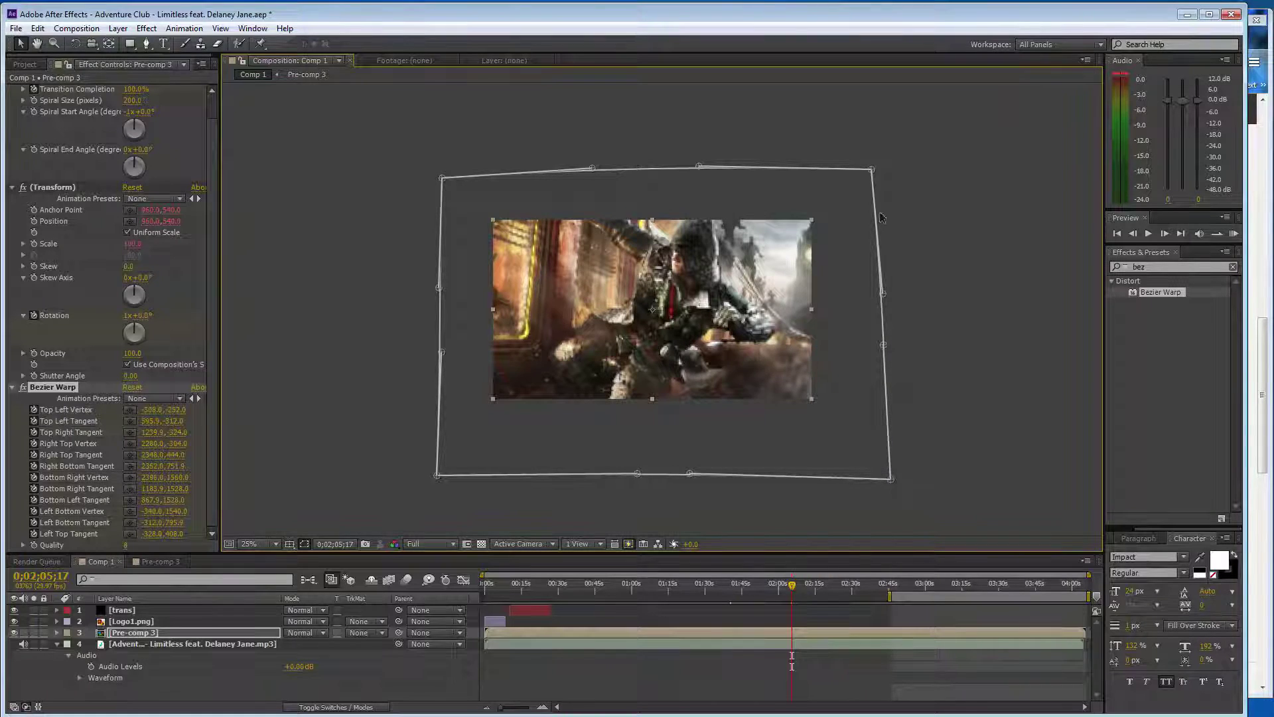
drag(873, 170, 883, 170)
drag(442, 178, 437, 173)
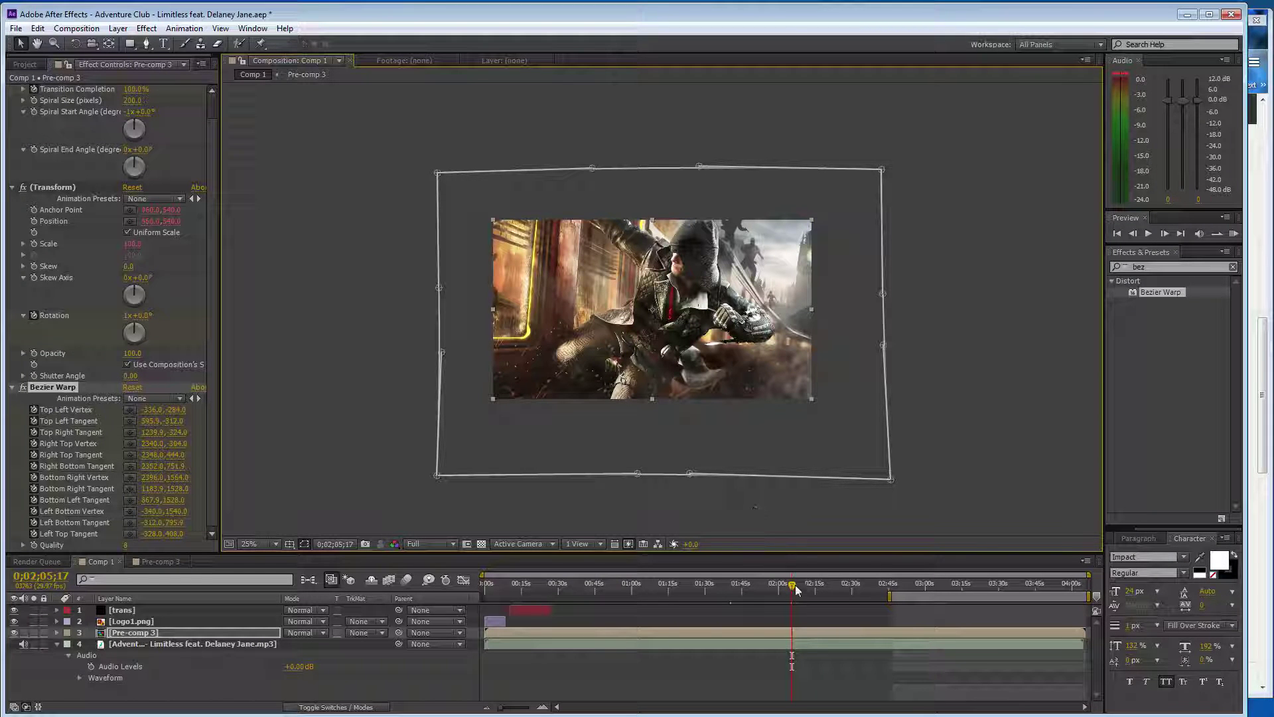
Scrub the current-time indicator to 0;02;32;20.
mouse_move(796, 590)
mouse_down()
mouse_move(871, 595)
mouse_move(859, 591)
mouse_up()
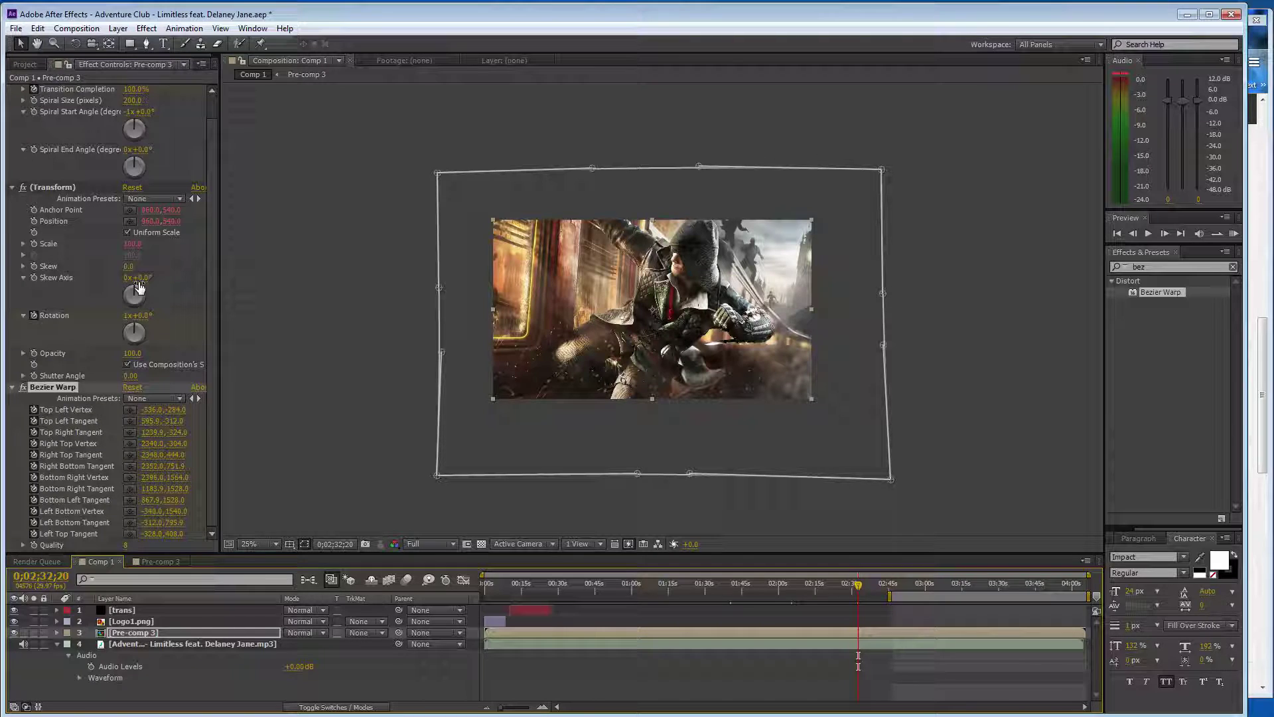
Set the Top Left Vertex to 0,0 and the Top Left Tangent Y to 0.
click(152, 411)
text(0)
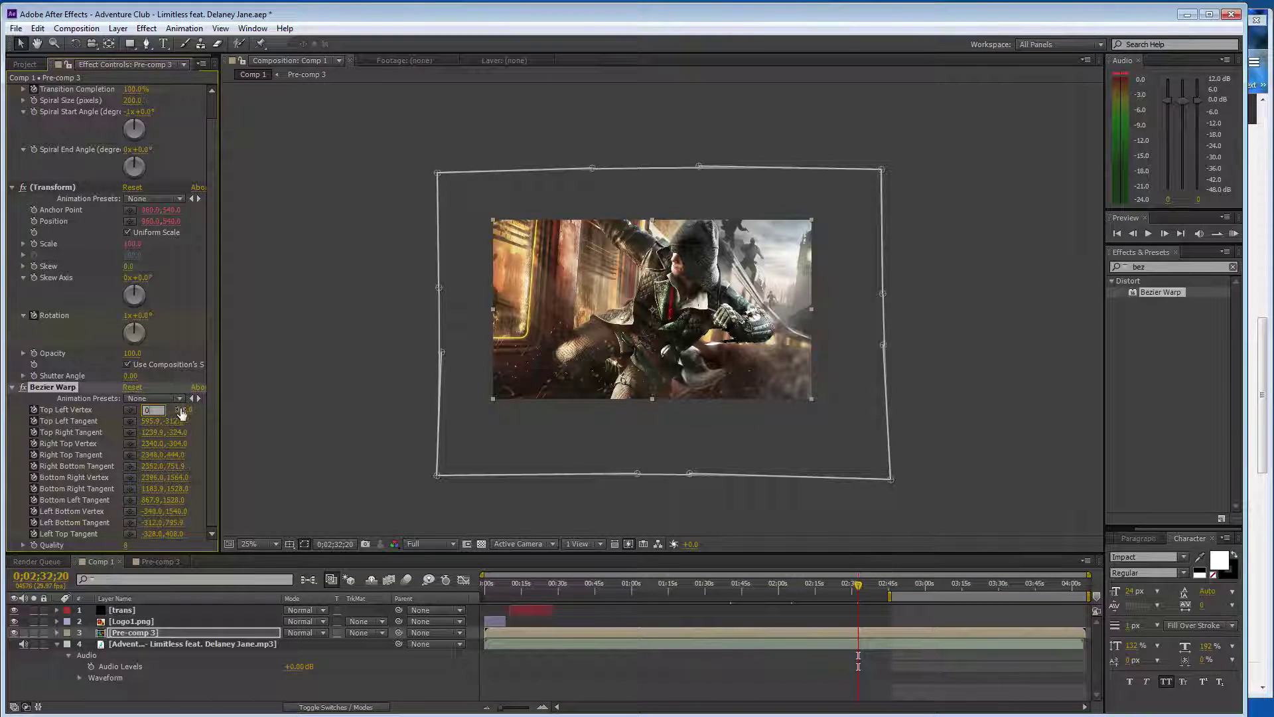
key(Return)
click(179, 406)
text(0,0.0)
key(Return)
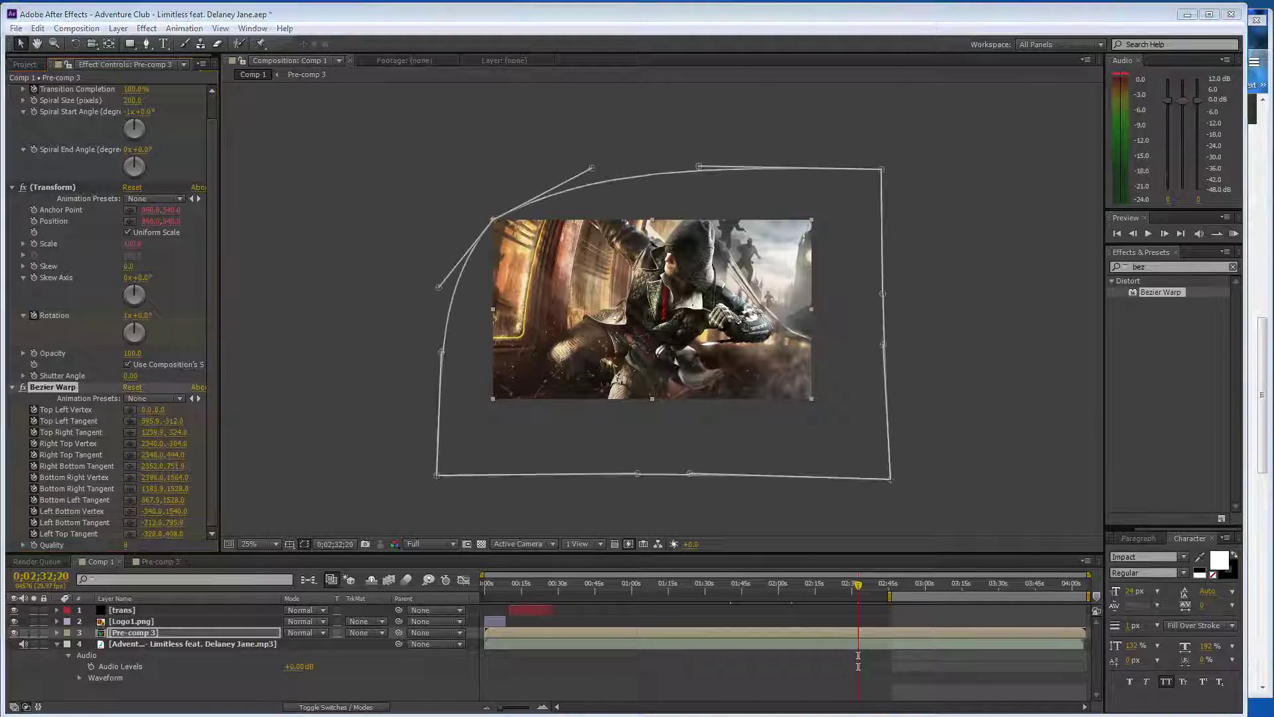
click(153, 421)
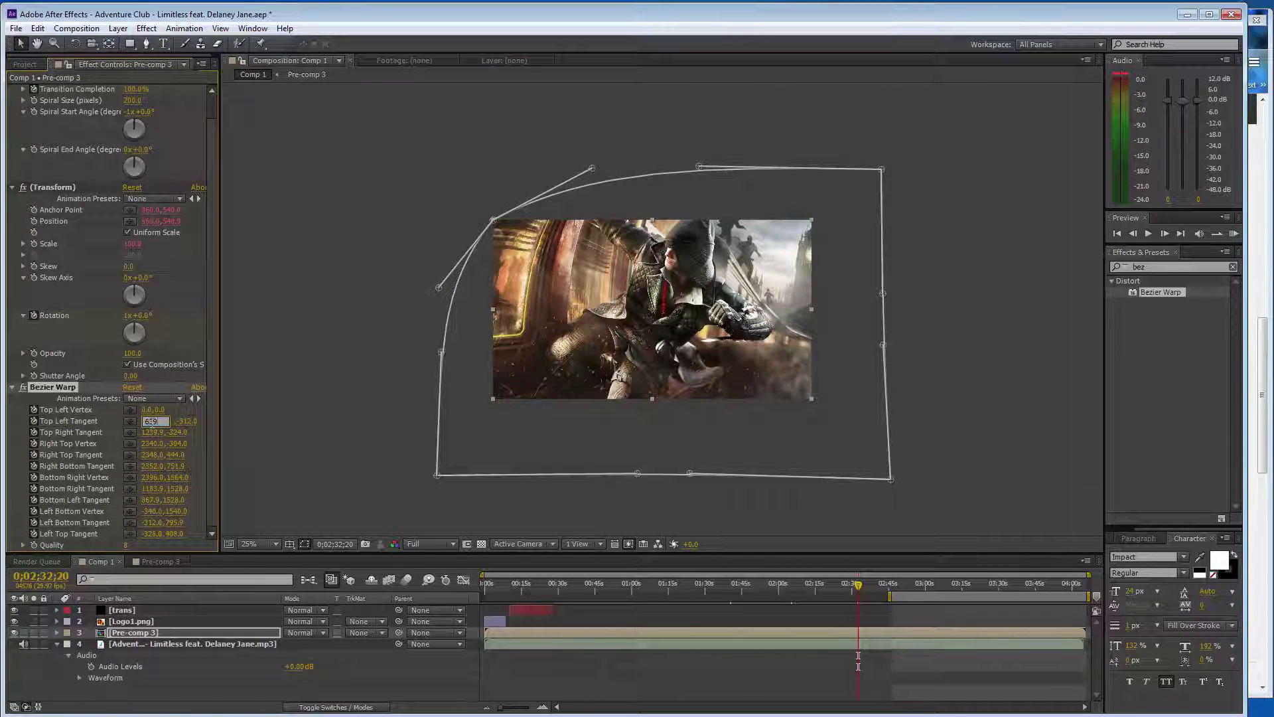
click(186, 421)
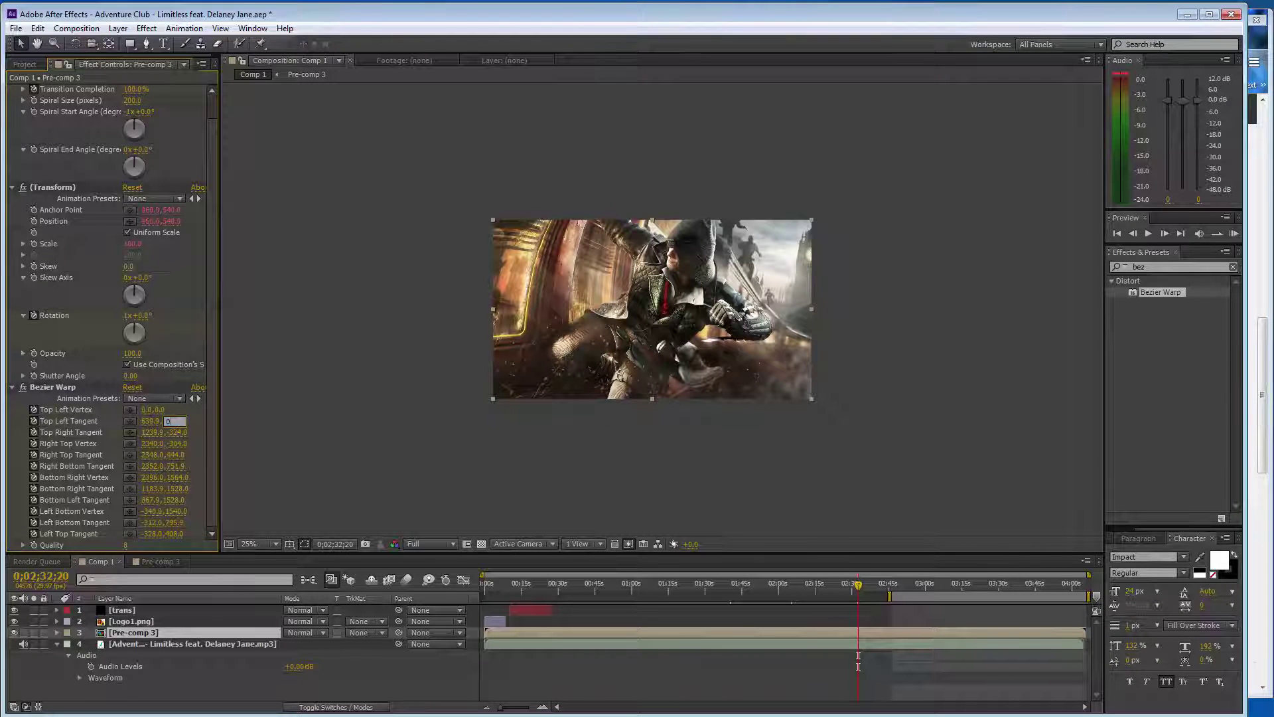
key(Return)
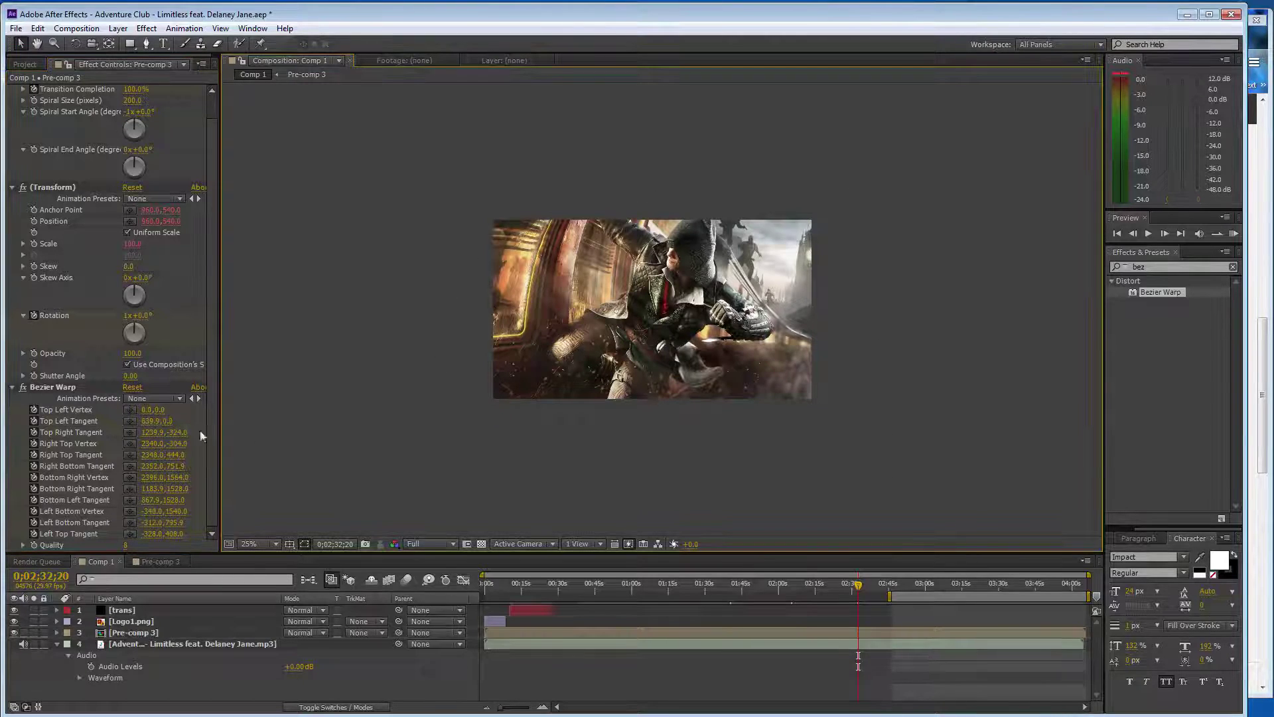
Set the Top Right Tangent to 1279.9,0 and the Right Top Vertex to 1920,0.
click(154, 433)
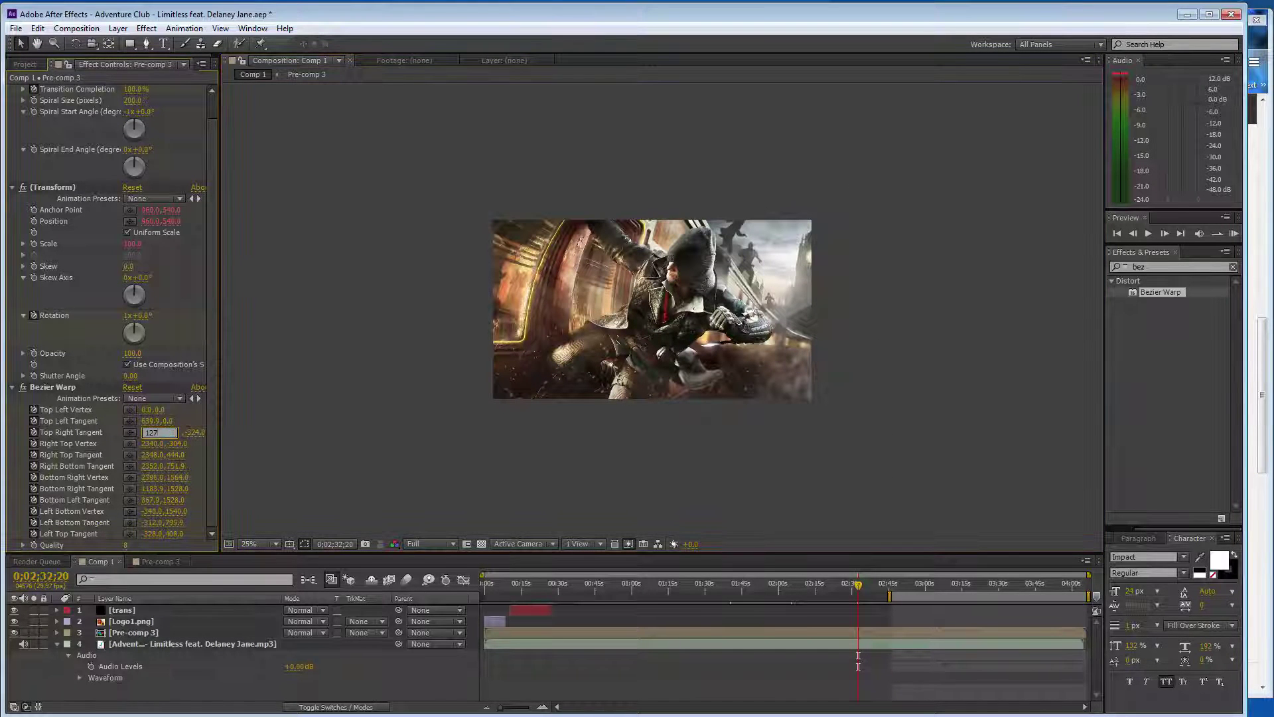
text(9.9)
click(197, 432)
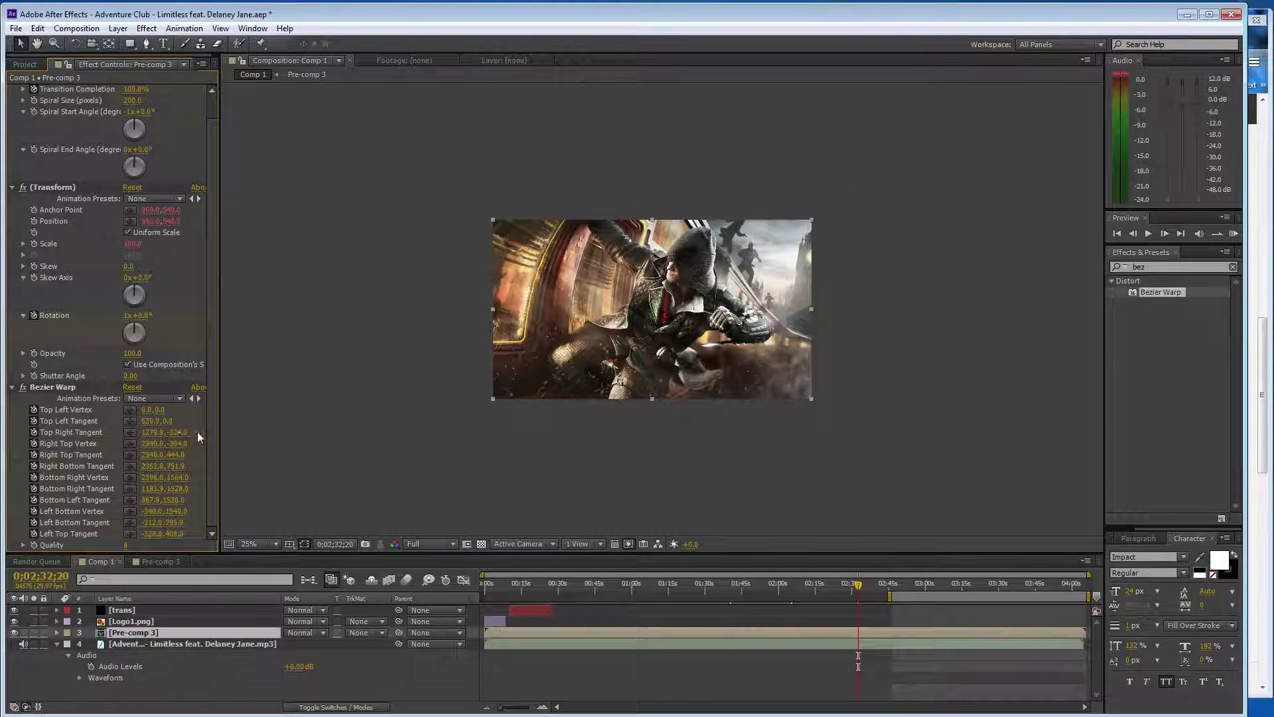
text(0)
key(Return)
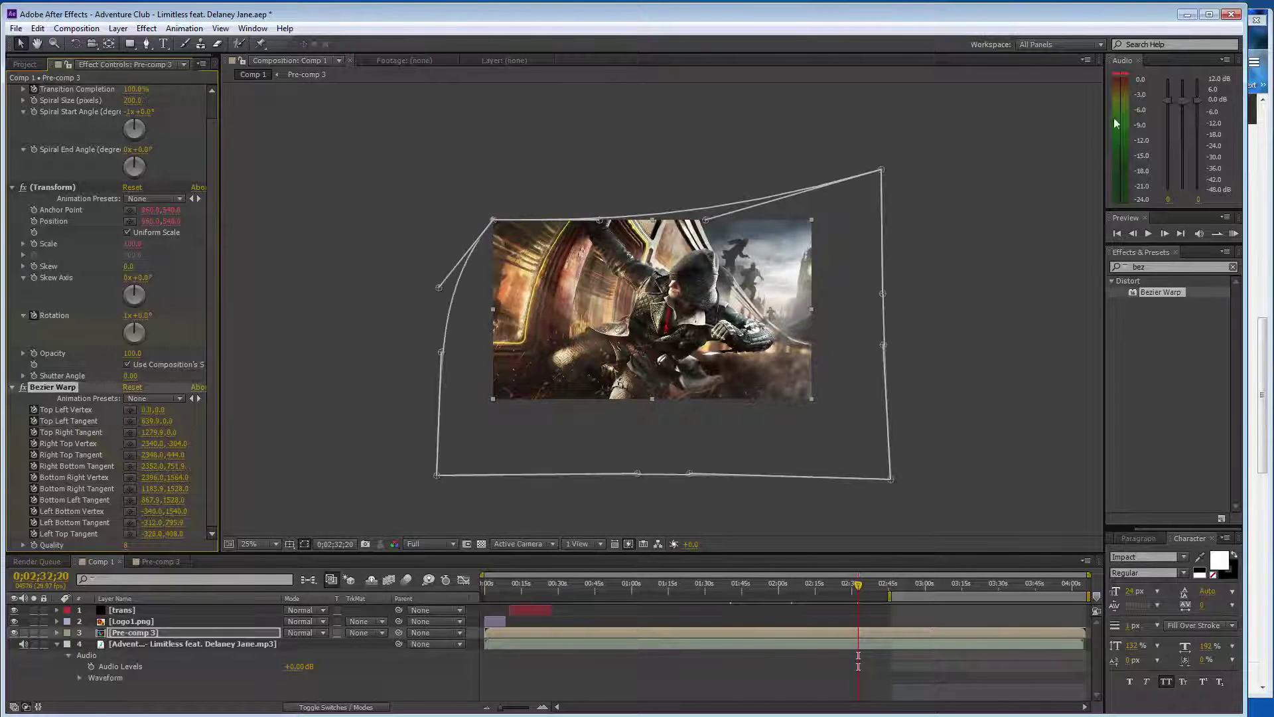
click(153, 444)
text(1920)
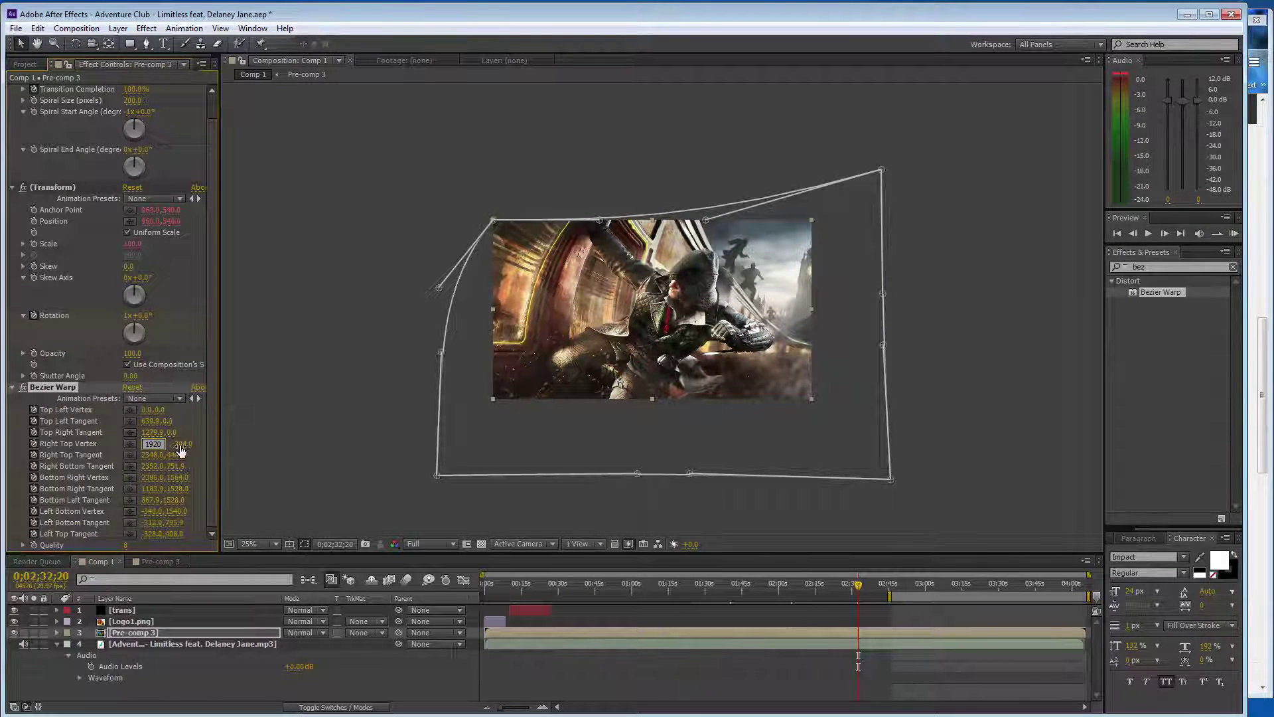
key(Tab)
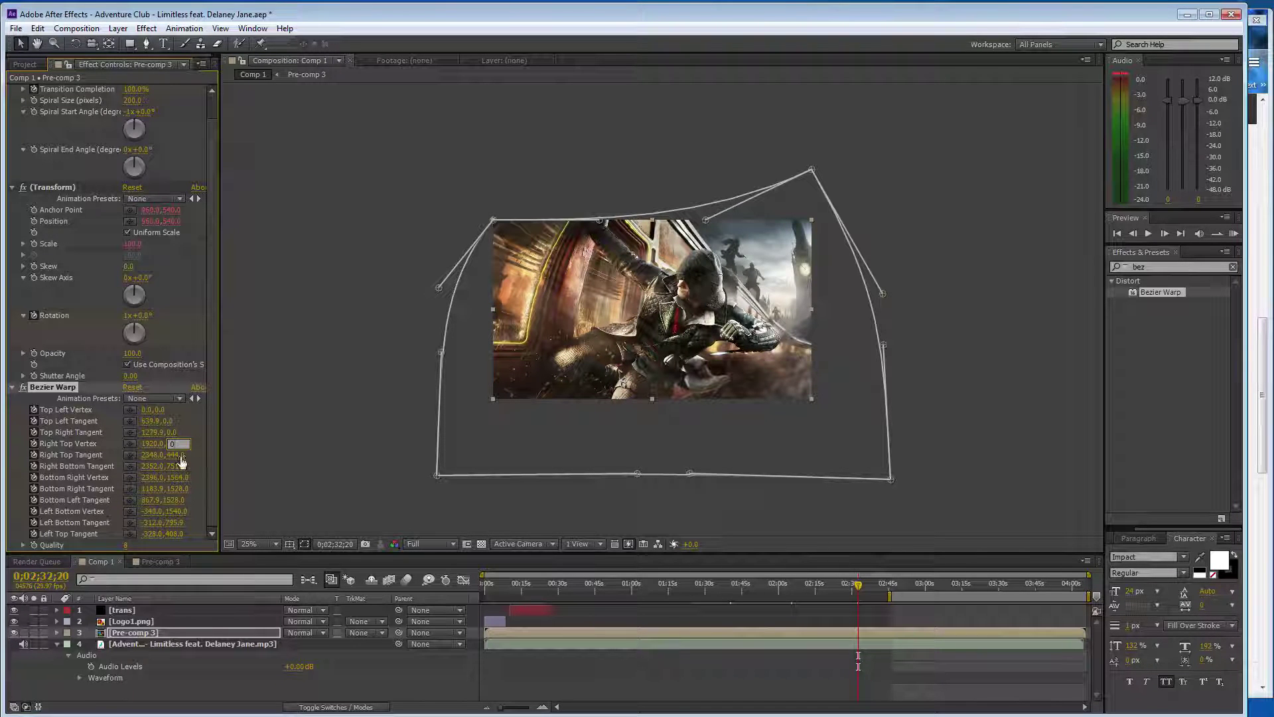
click(158, 456)
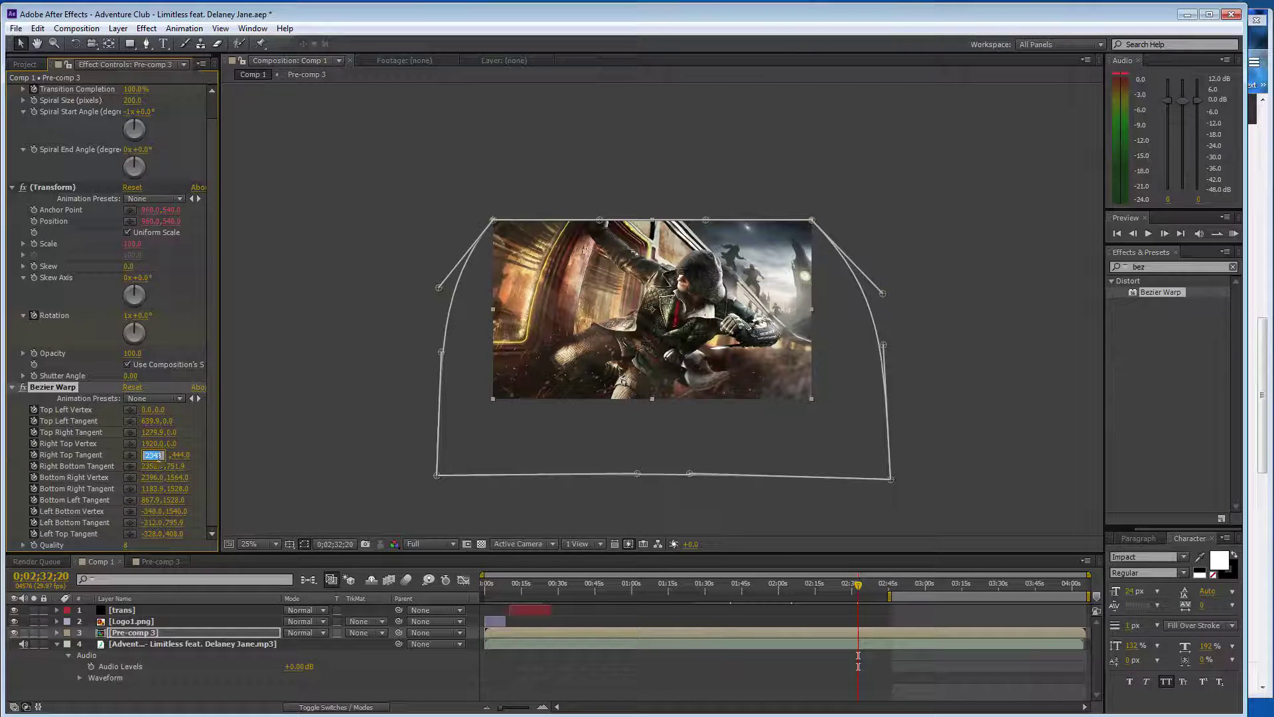
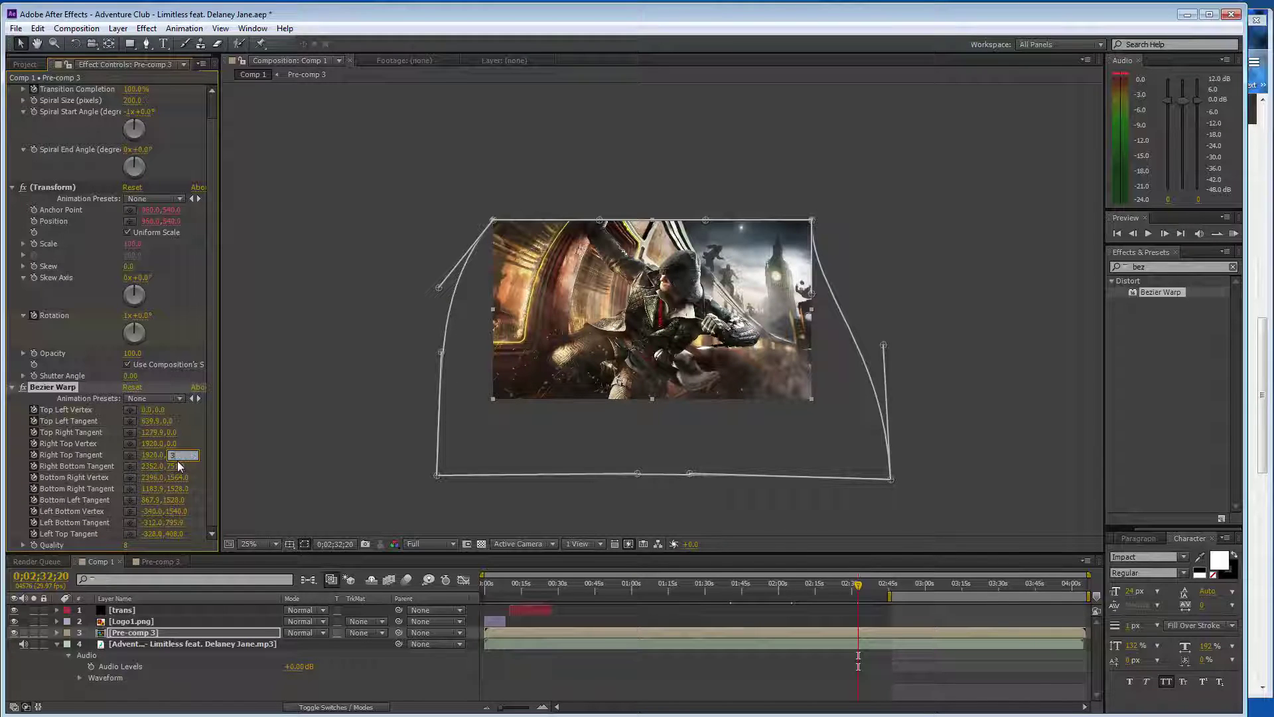
Set Bezier Warp Right Top Tangent to 1920,360, Right Bottom Tangent 1920,719.9, Bottom Right Vertex 1279.9,1080.
text(360)
click(153, 466)
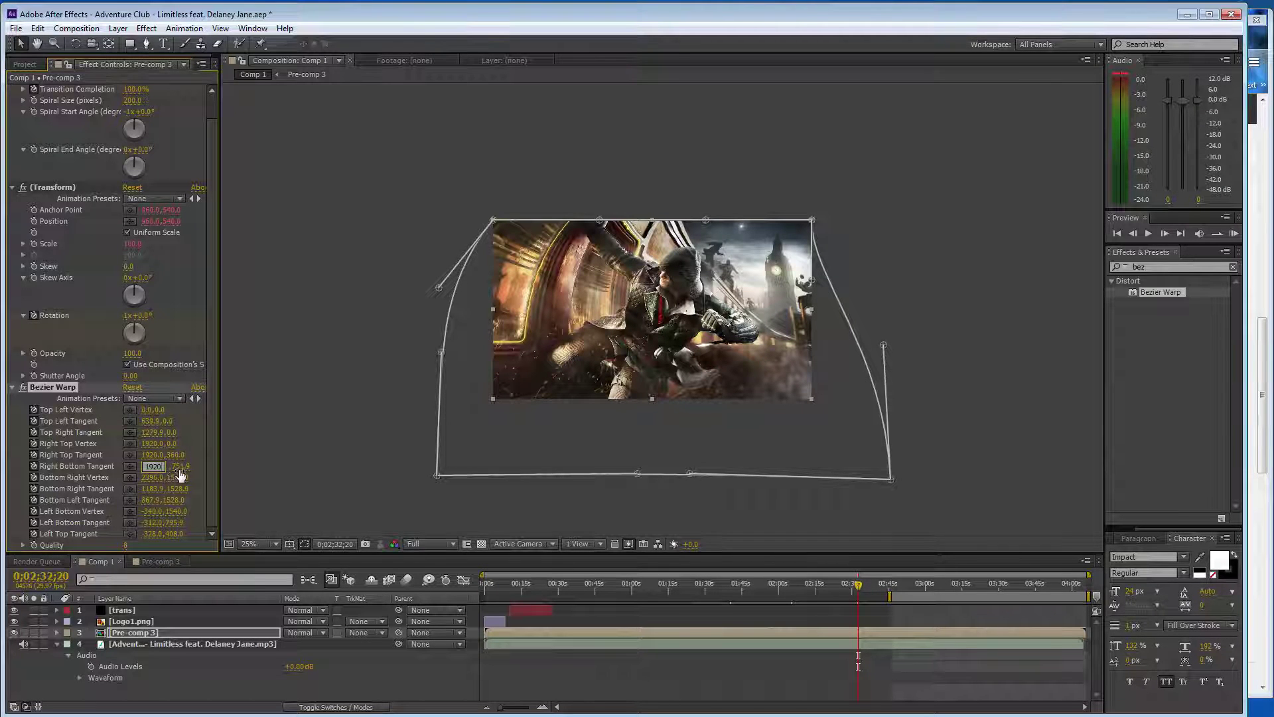
key(Tab)
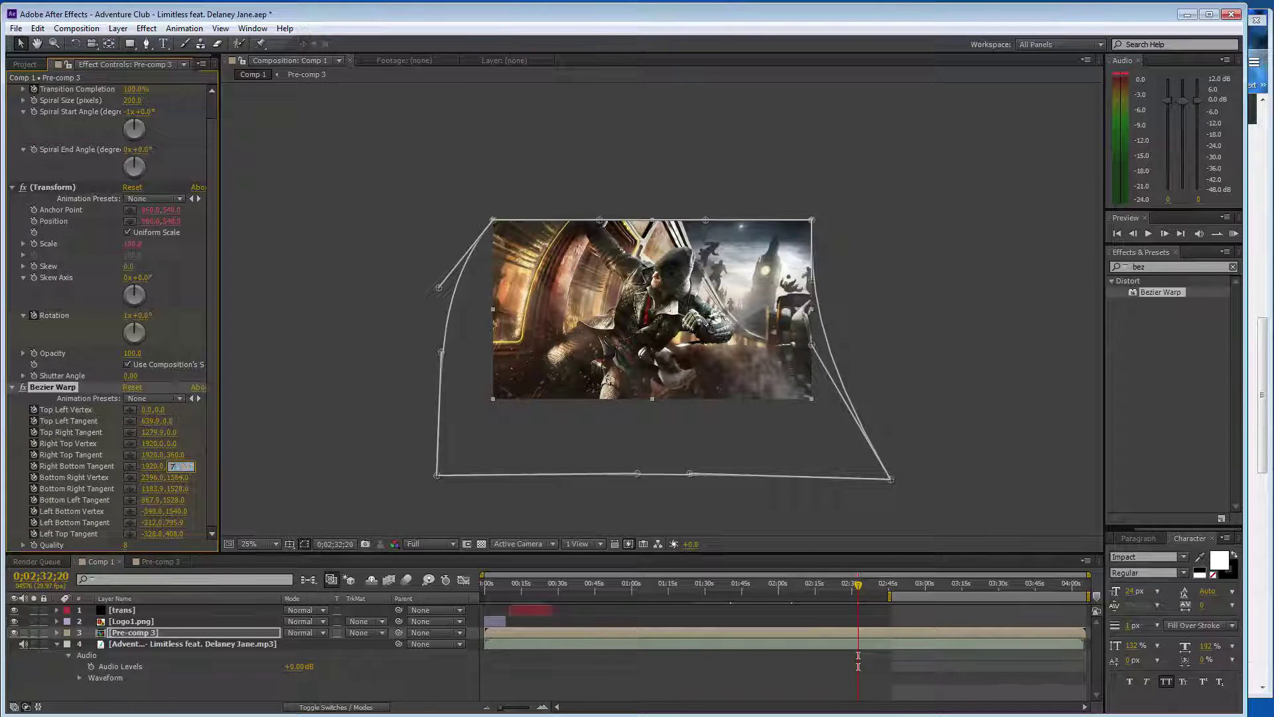
text(719.9)
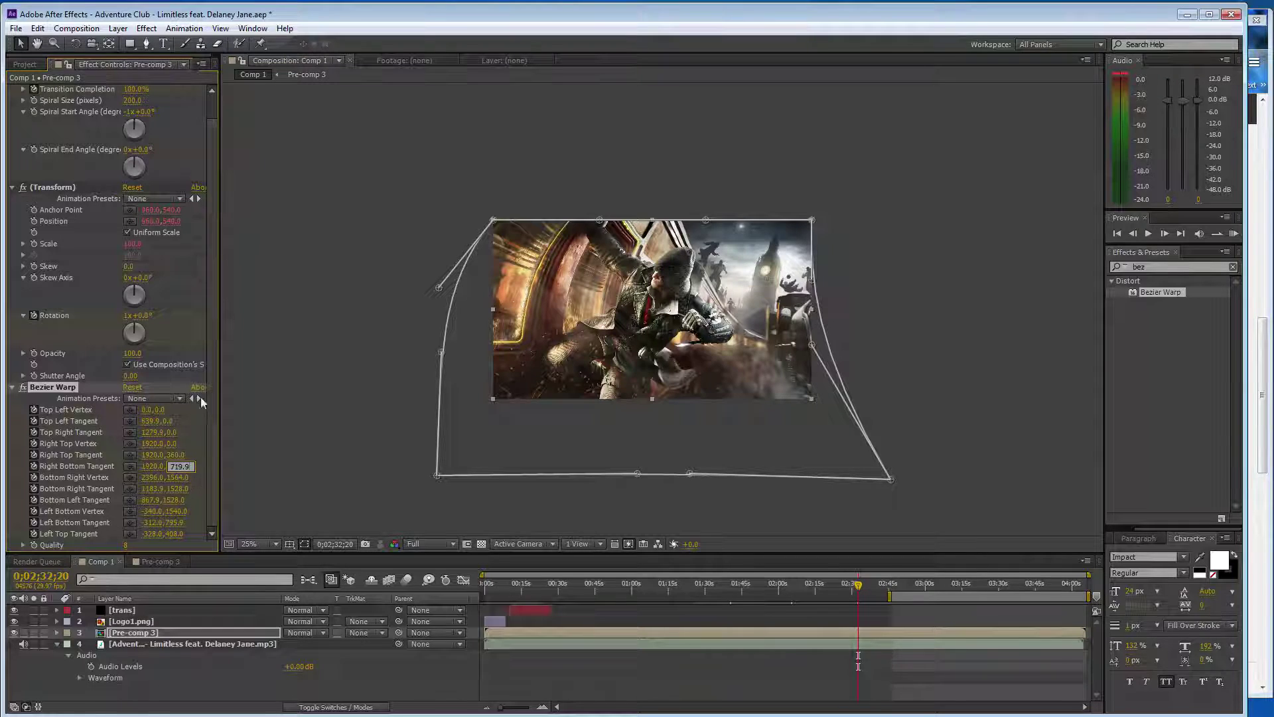
key(Return)
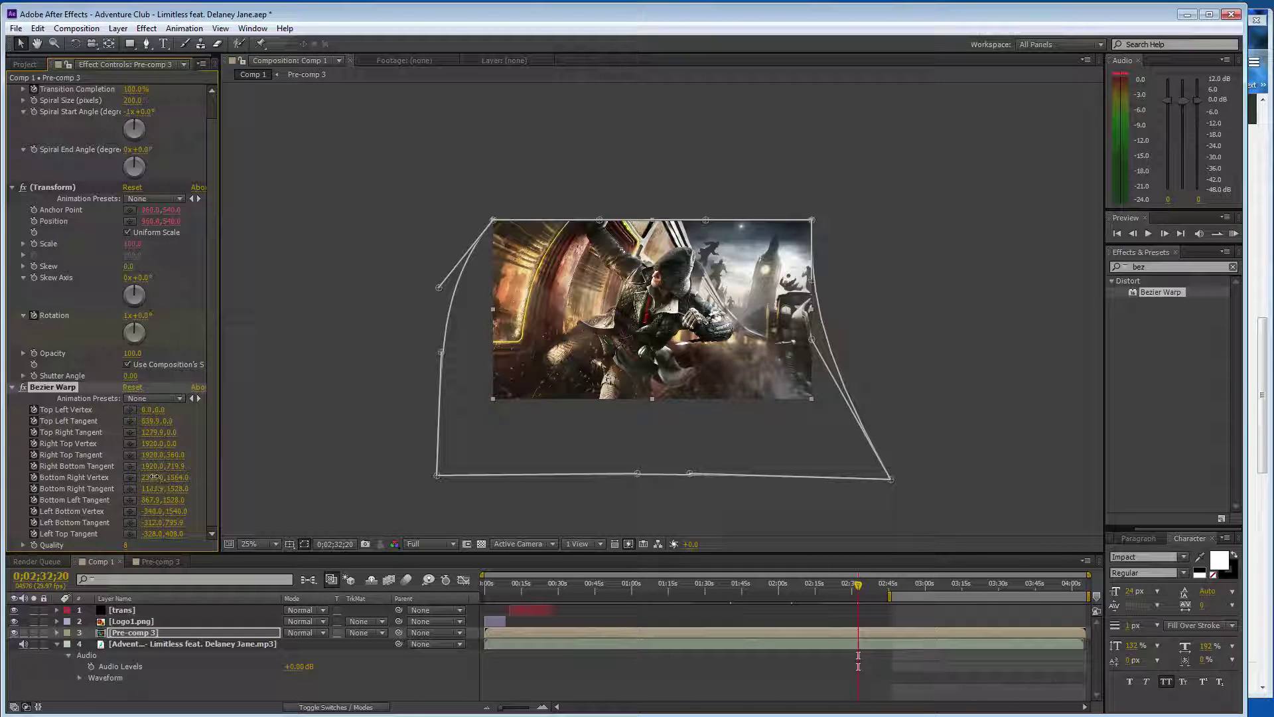
click(153, 478)
text(1279)
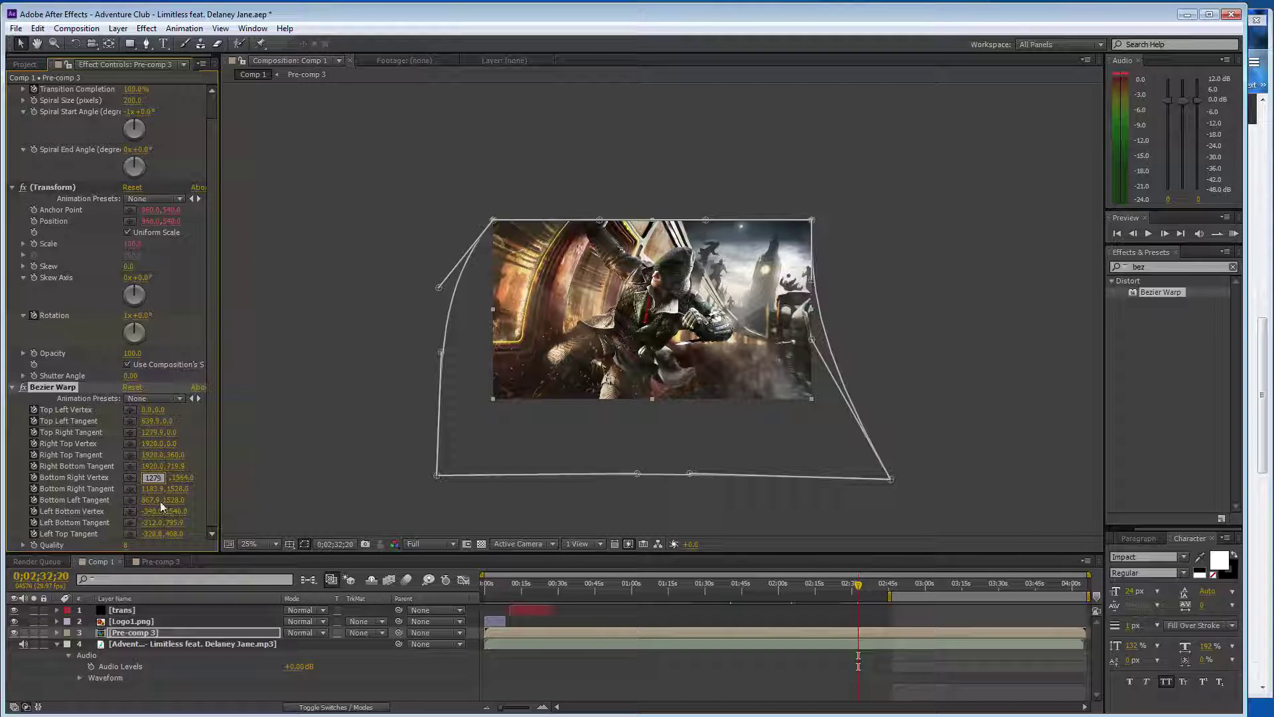
text(.9)
key(Tab)
text(1080)
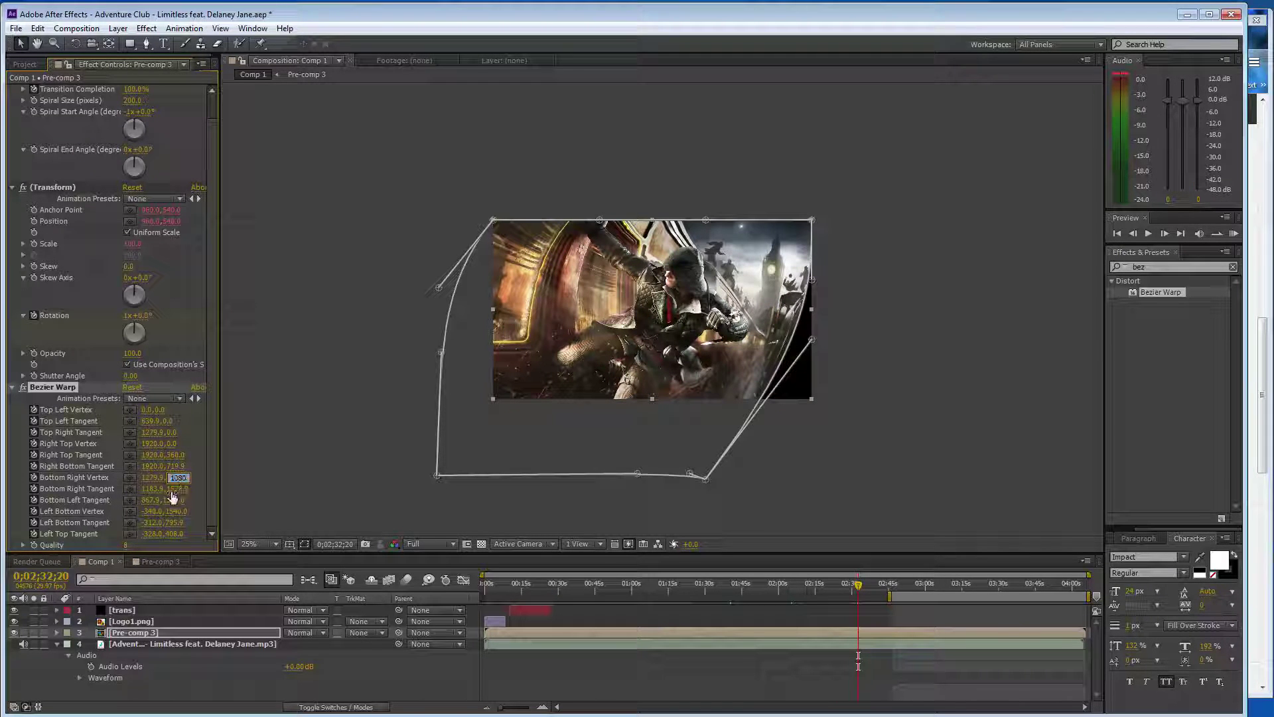
key(Tab)
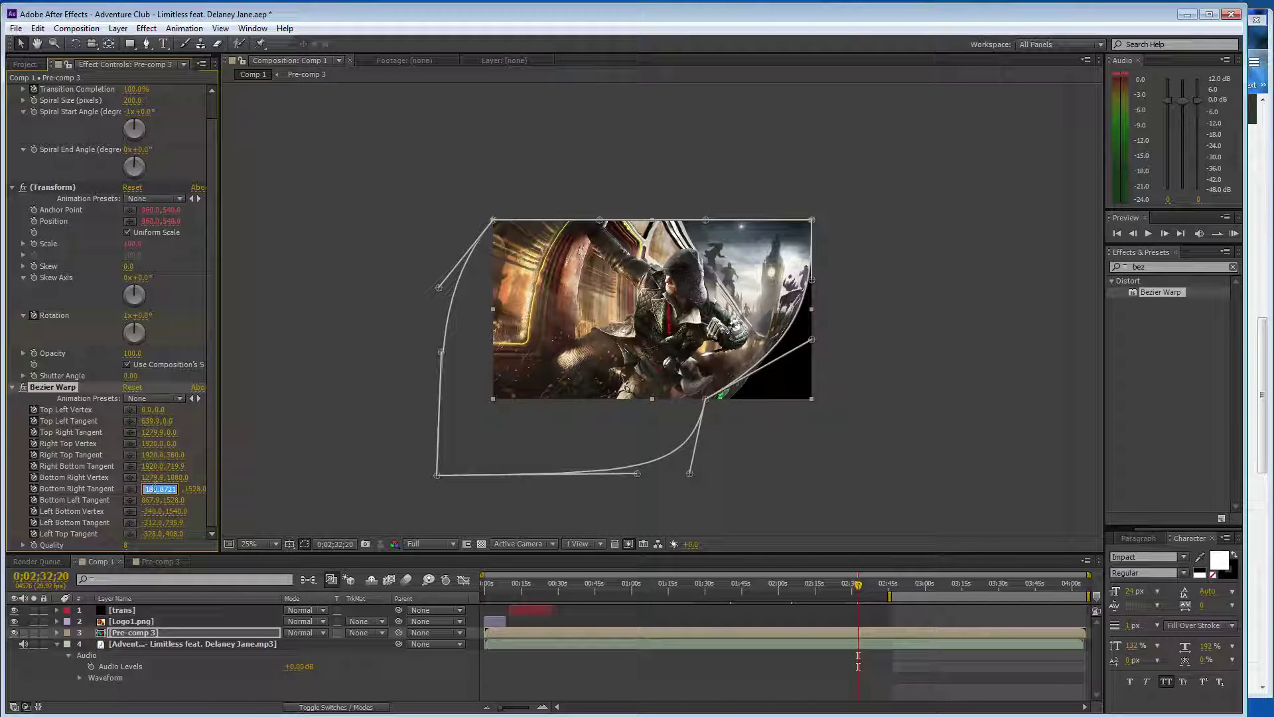
key(shift+Tab)
key(shift+Tab)
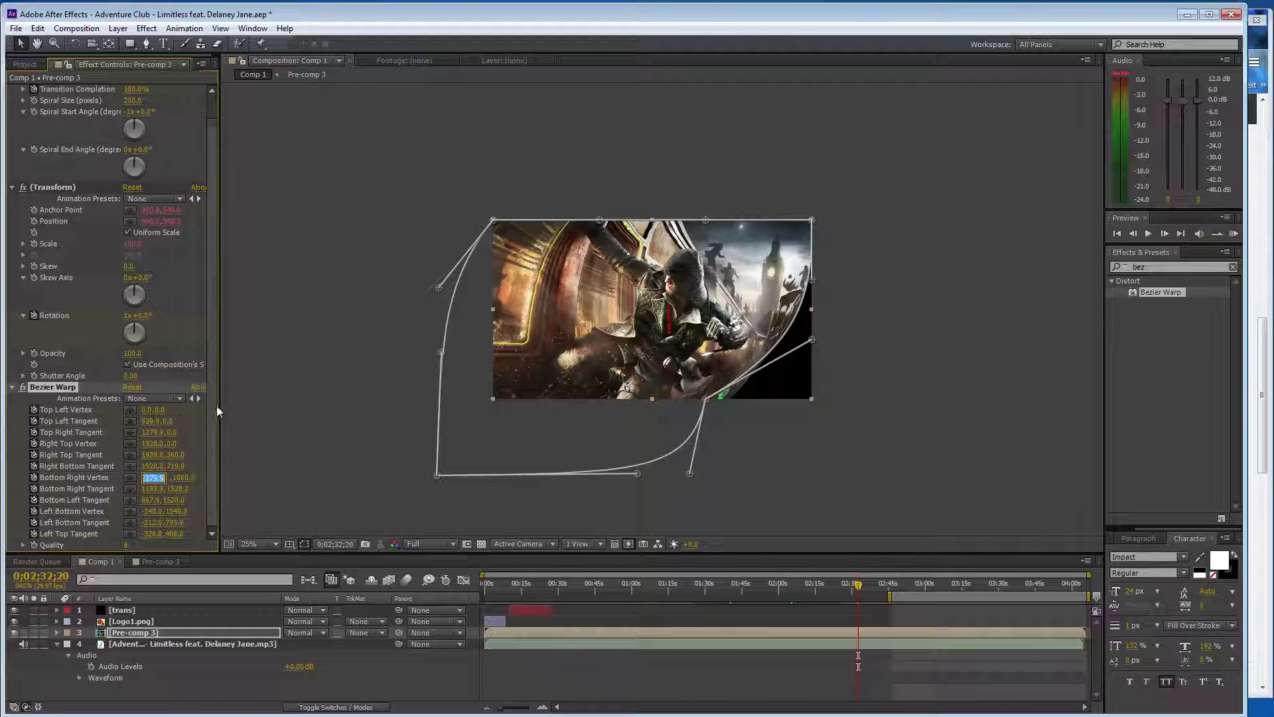
key(Return)
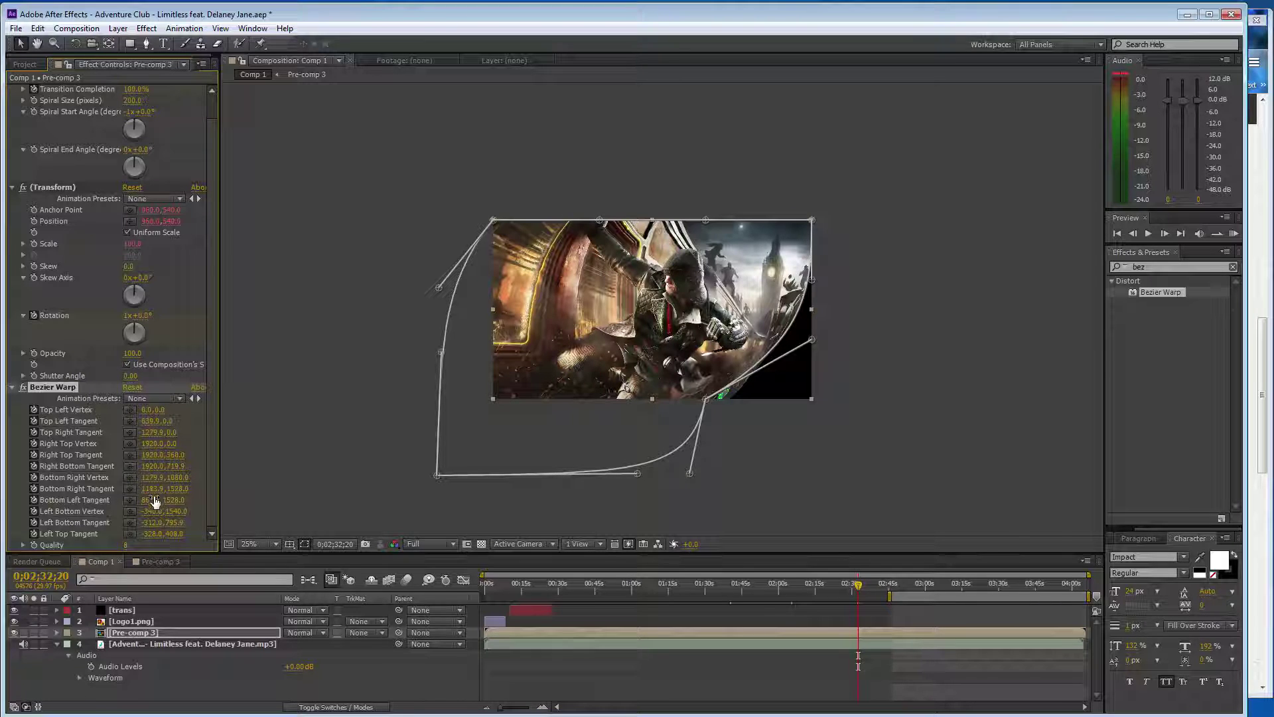
Set the x values of Left Top Tangent, Left Bottom Tangent and Left Bottom Vertex to 0.
click(148, 533)
text(0)
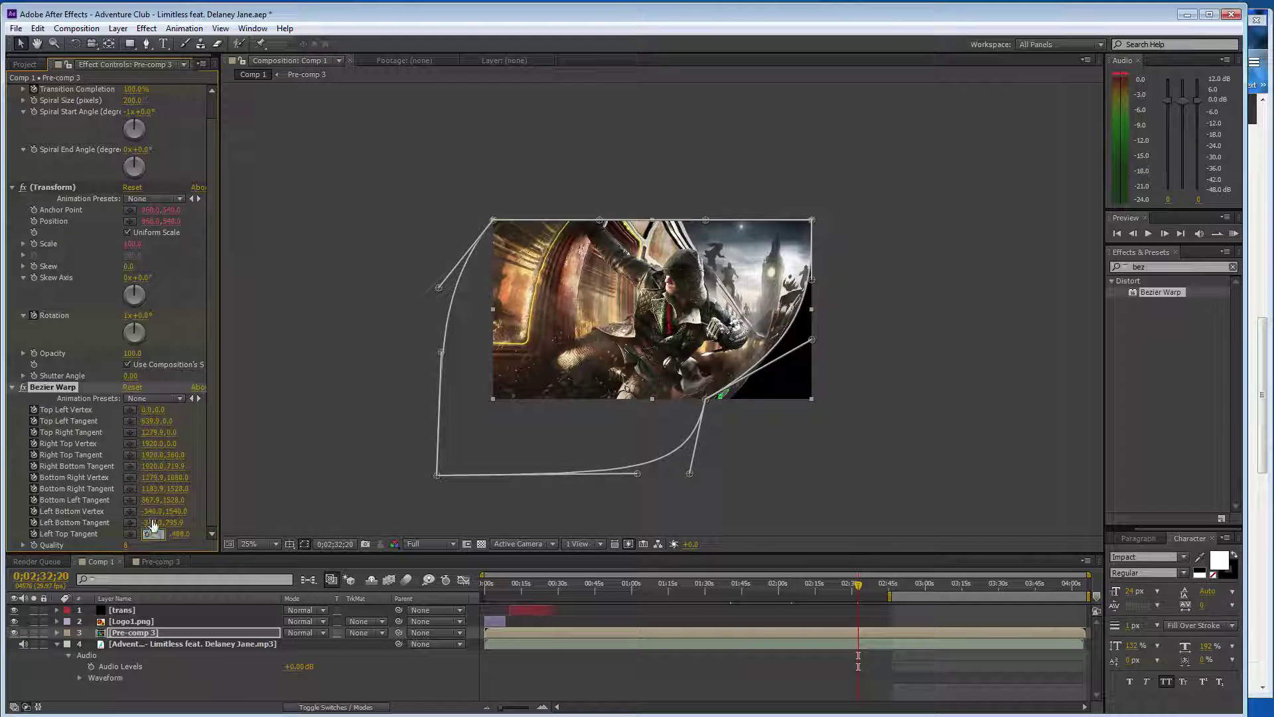
key(Return)
click(152, 522)
text(0)
key(Return)
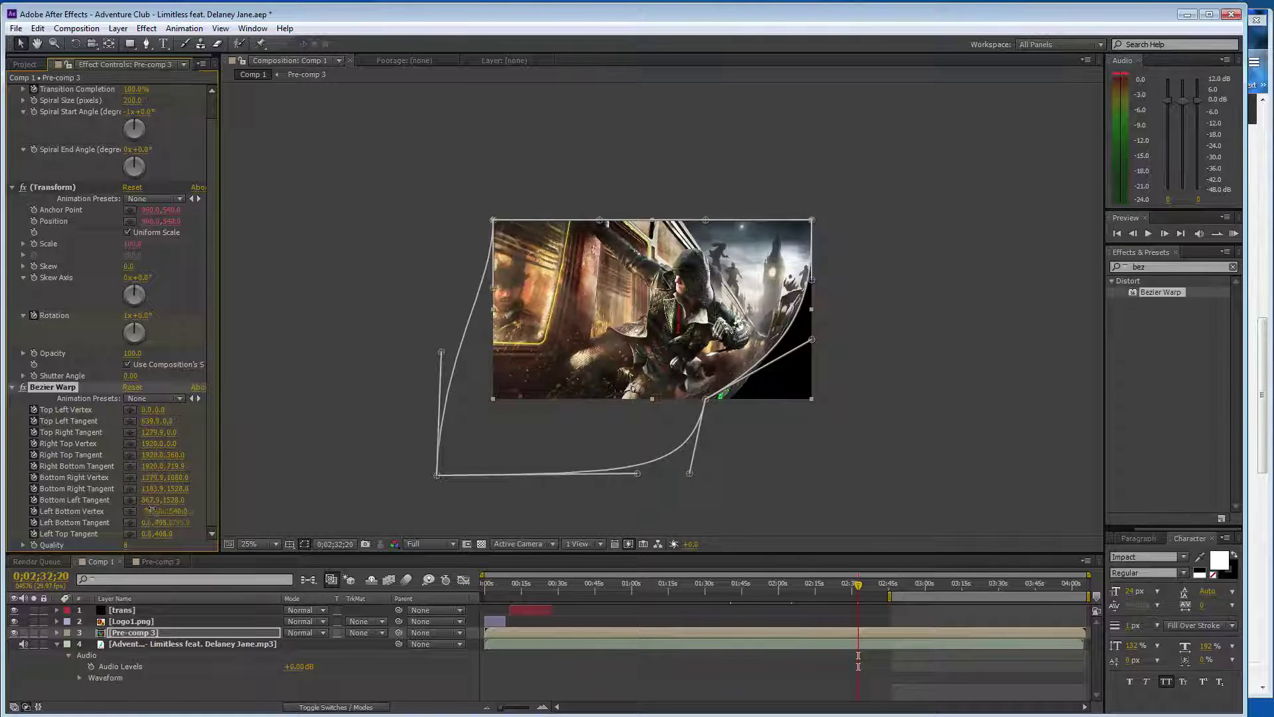
click(152, 511)
text(0)
key(Return)
Set Left Top Tangent to 0,360, Left Bottom Tangent to 0,719.9 and Left Bottom Vertex to 0,1080.
click(165, 534)
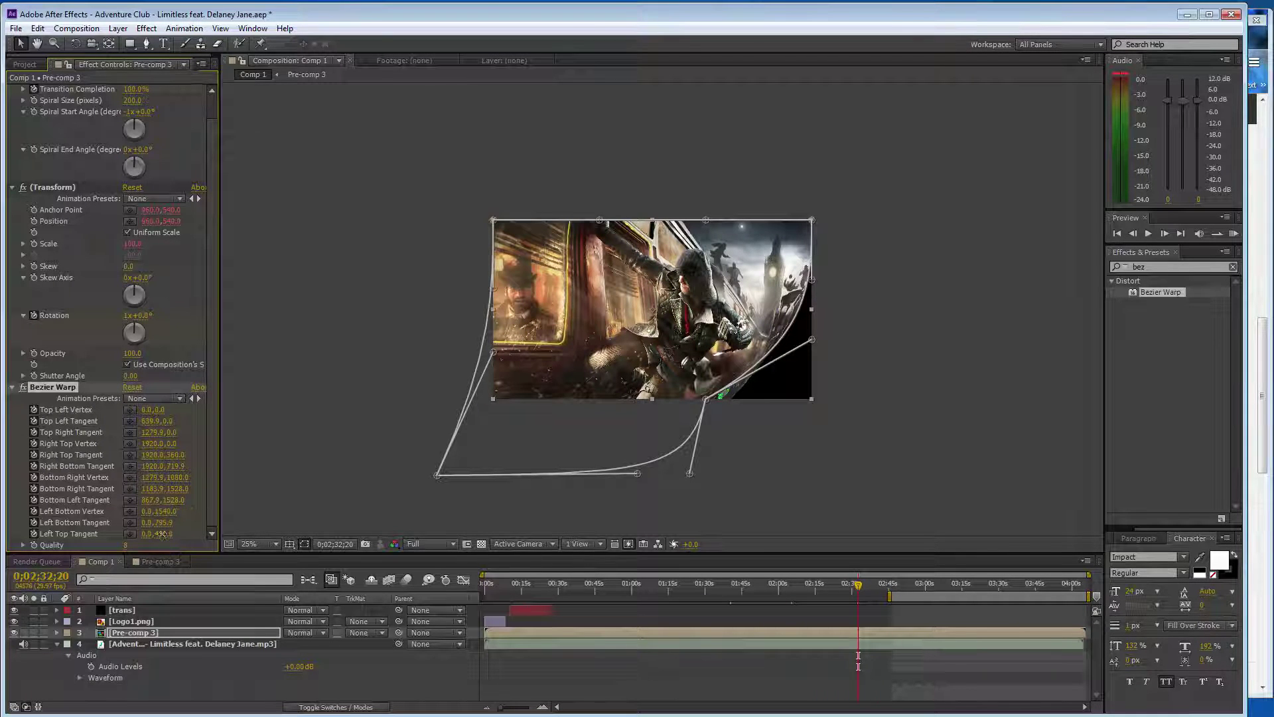
text(360)
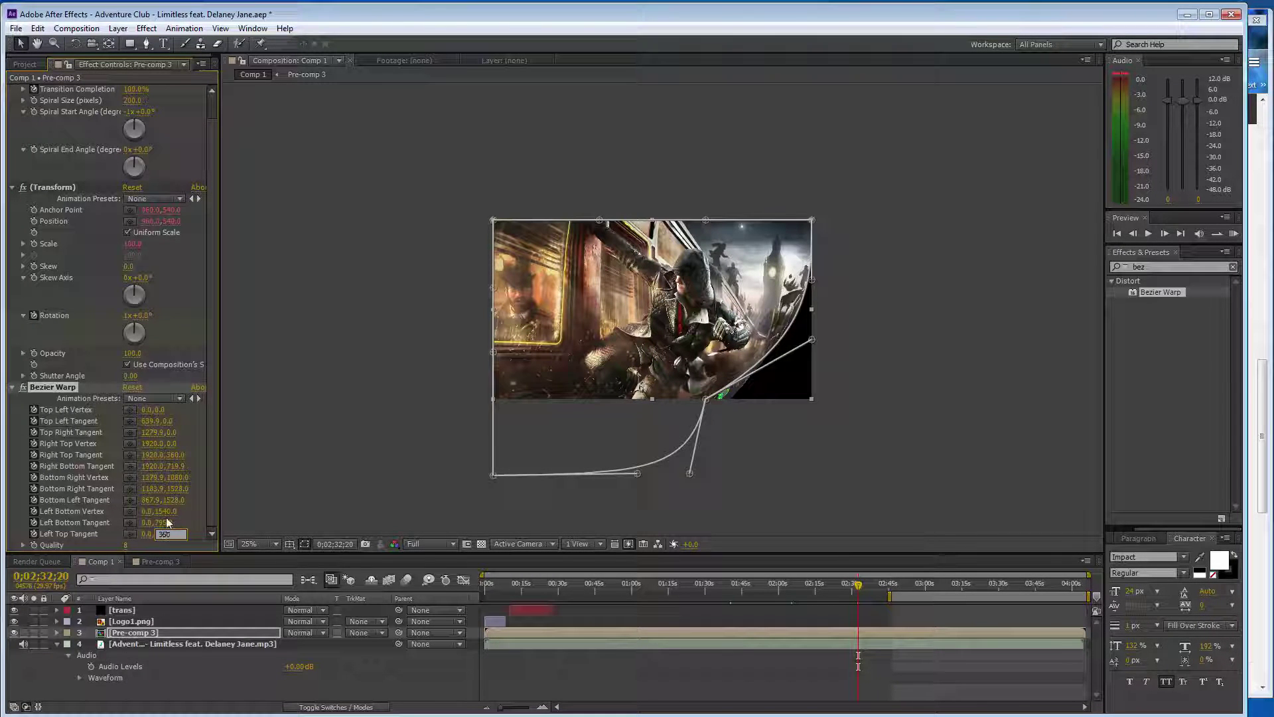
key(Return)
click(164, 522)
text(71)
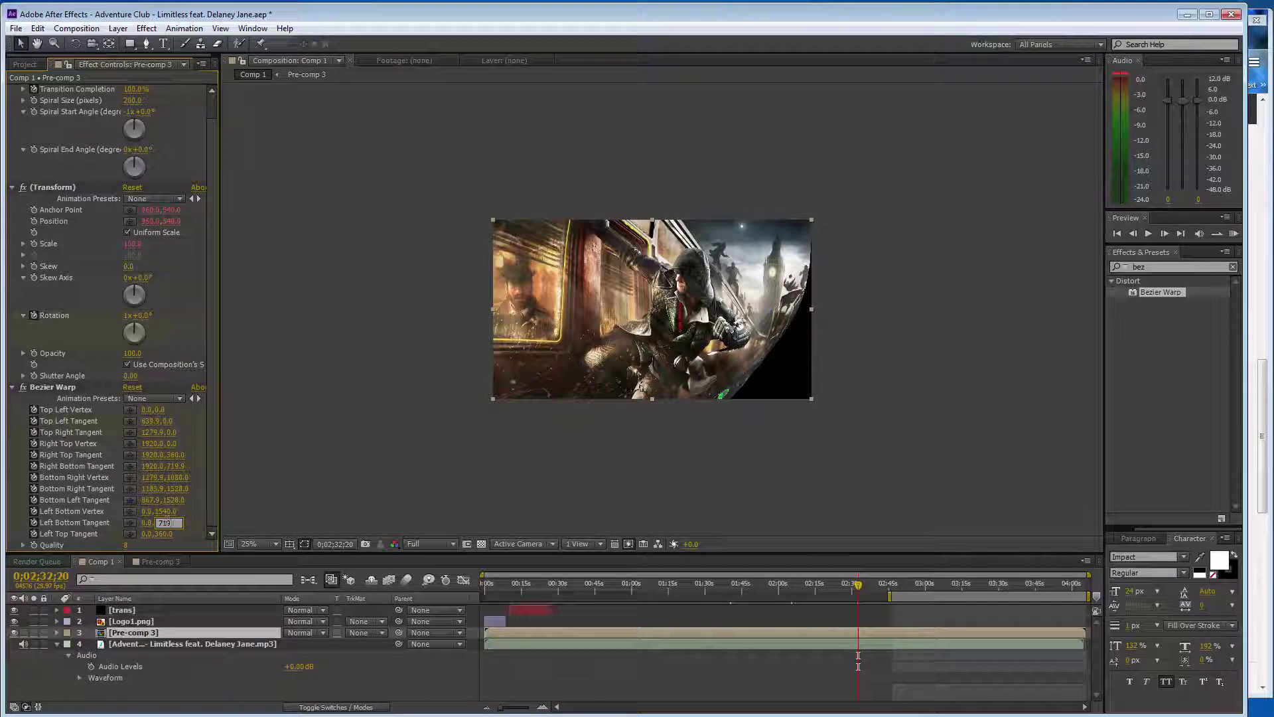
key(Return)
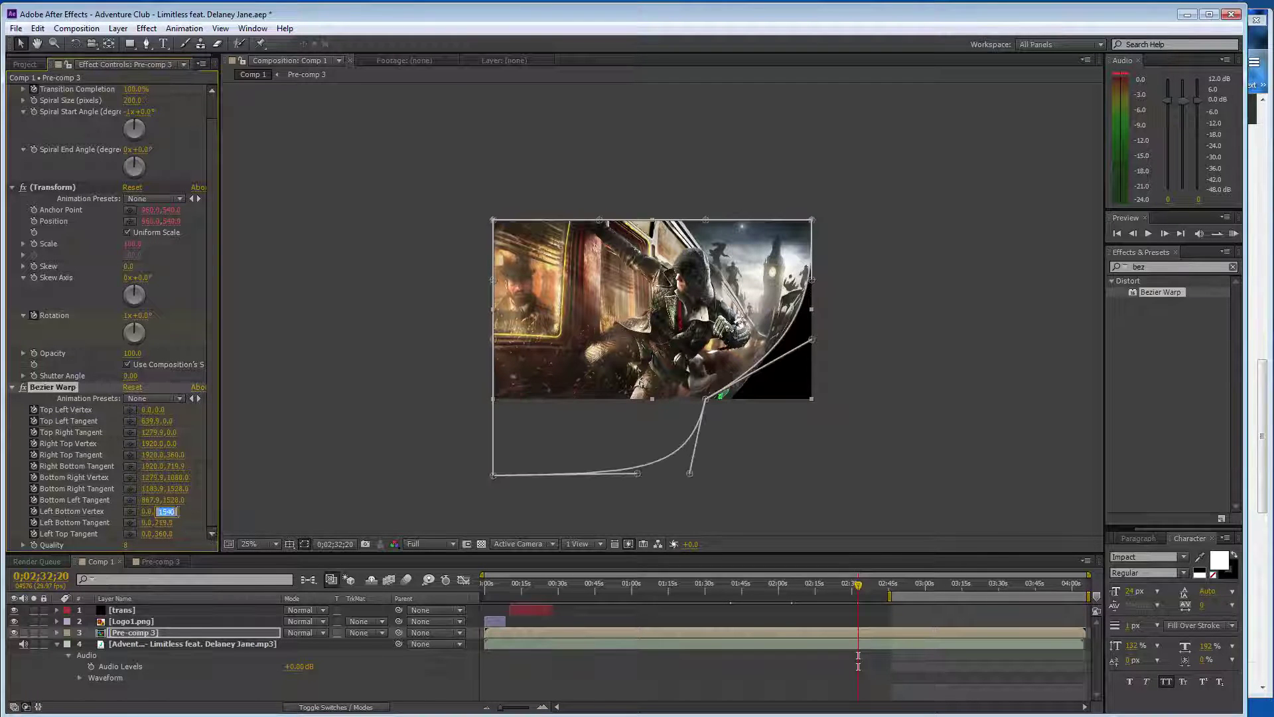
click(166, 511)
click(174, 500)
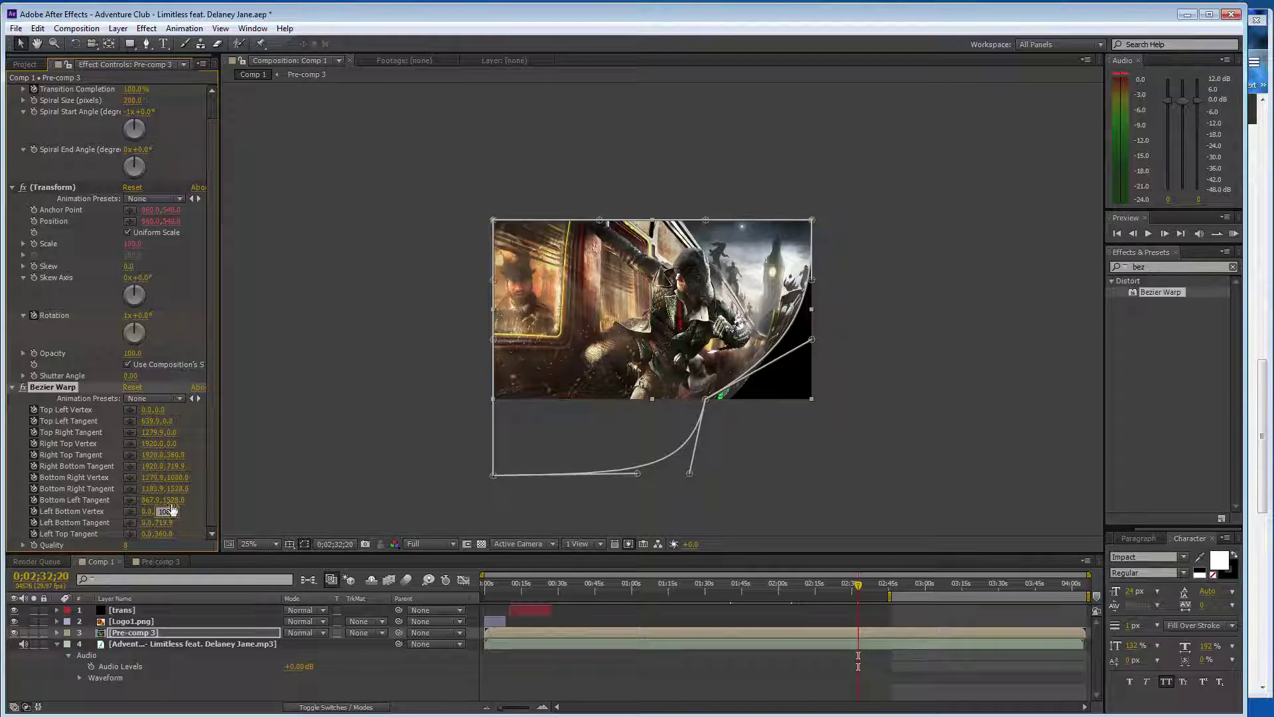
Set Bottom Left Tangent to 639.9,1080 and Bottom Right Tangent to 1279.9,1080.
text(1080)
click(178, 488)
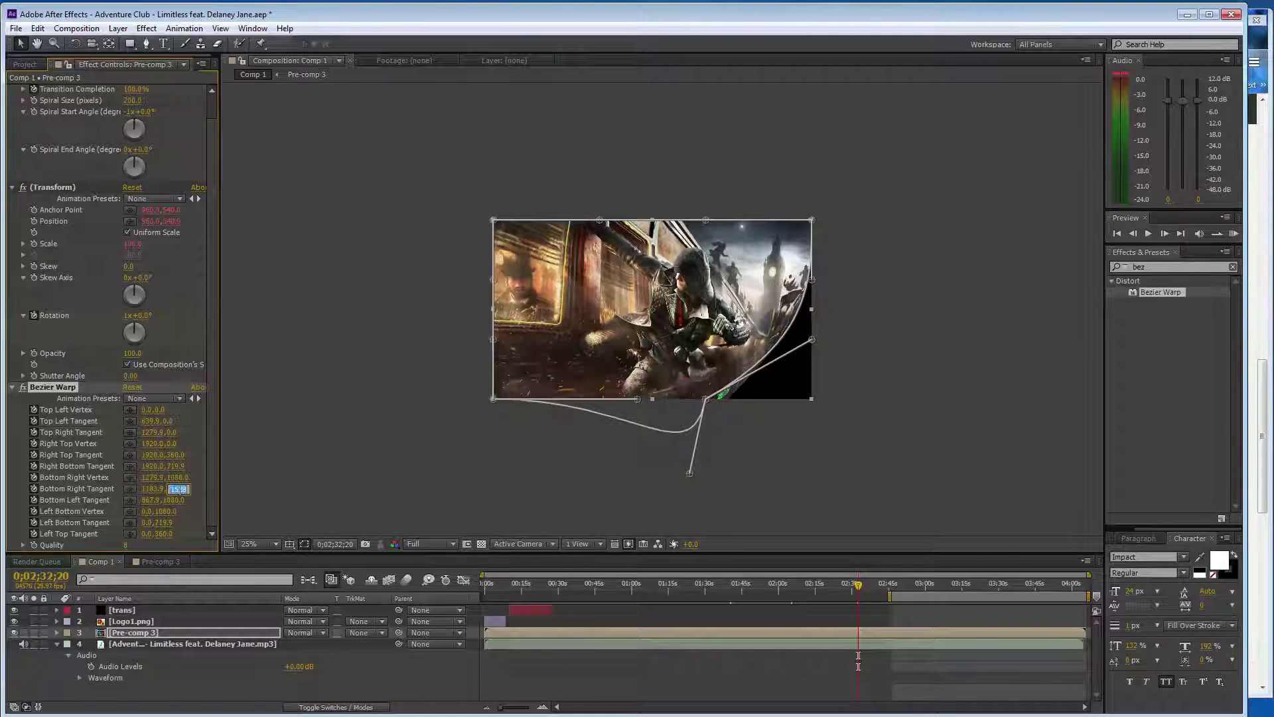
text(1080)
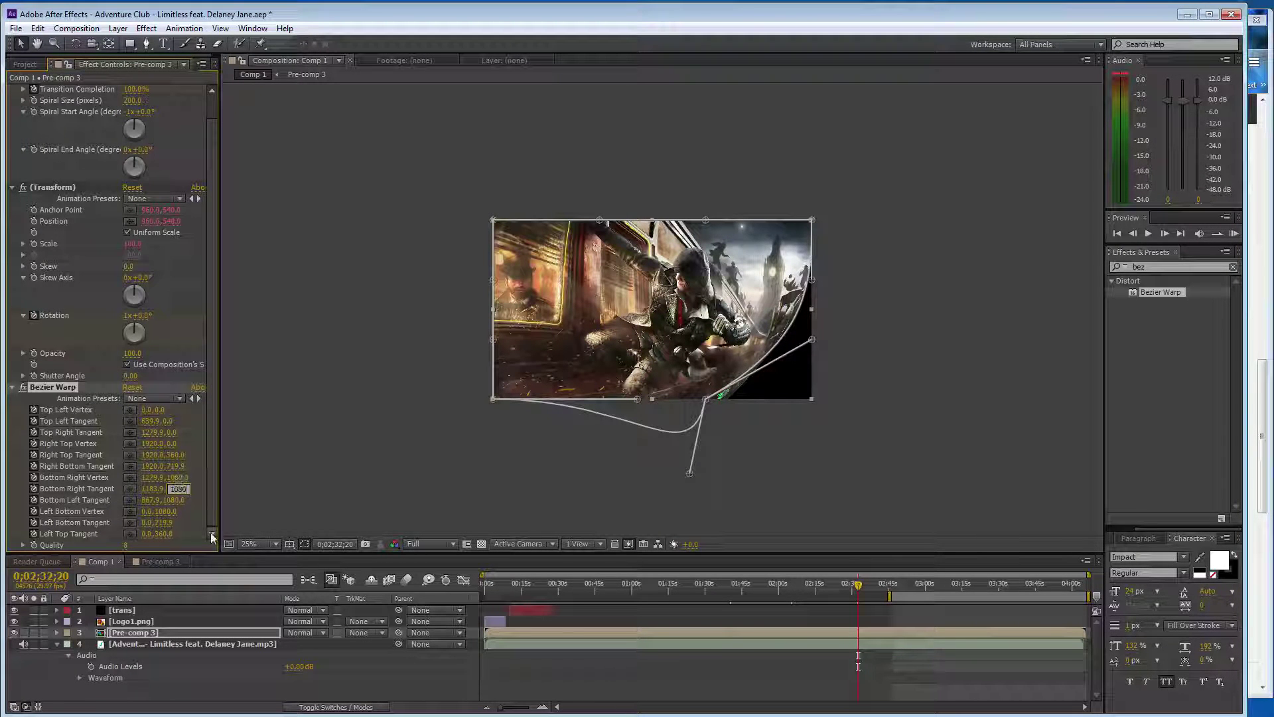
key(Return)
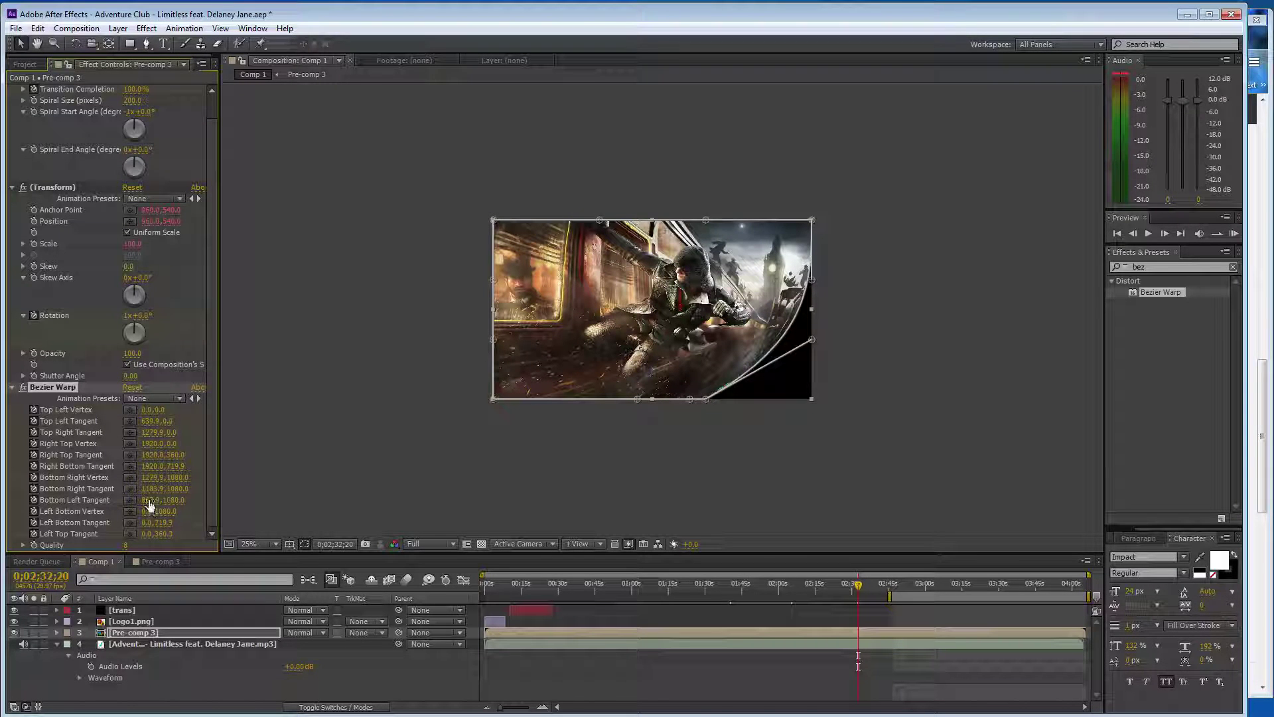
click(151, 500)
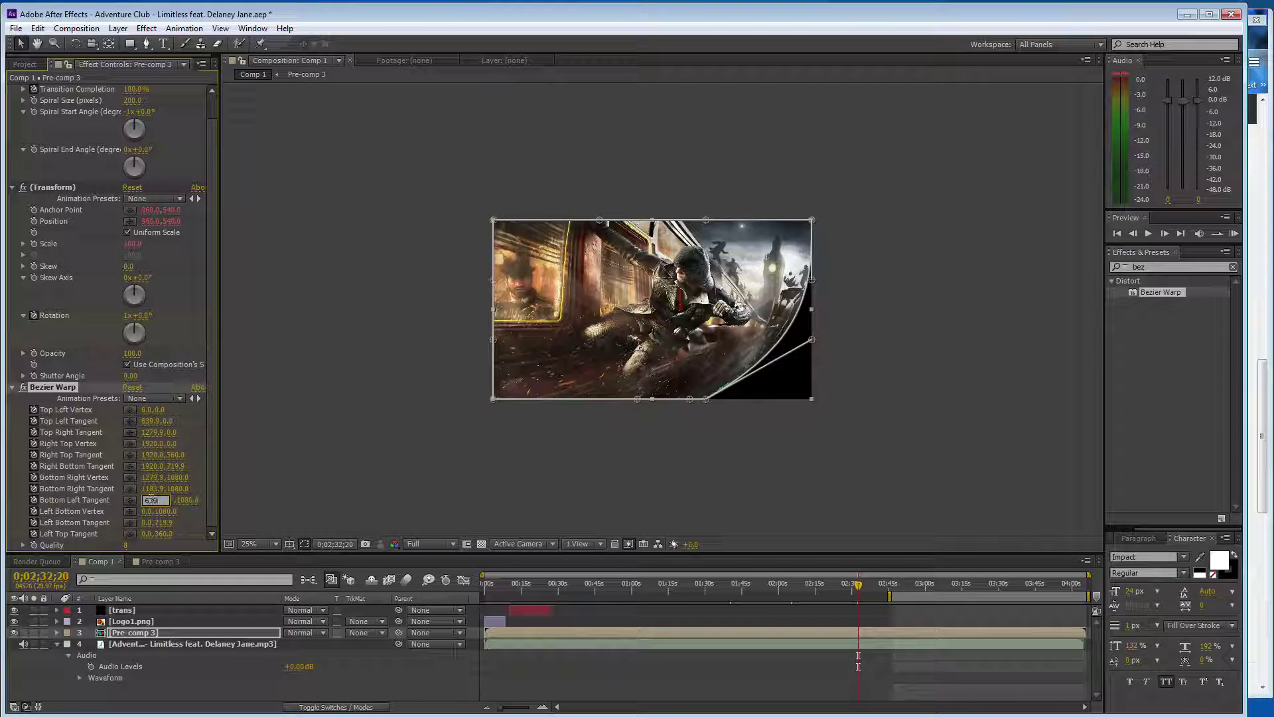
click(150, 489)
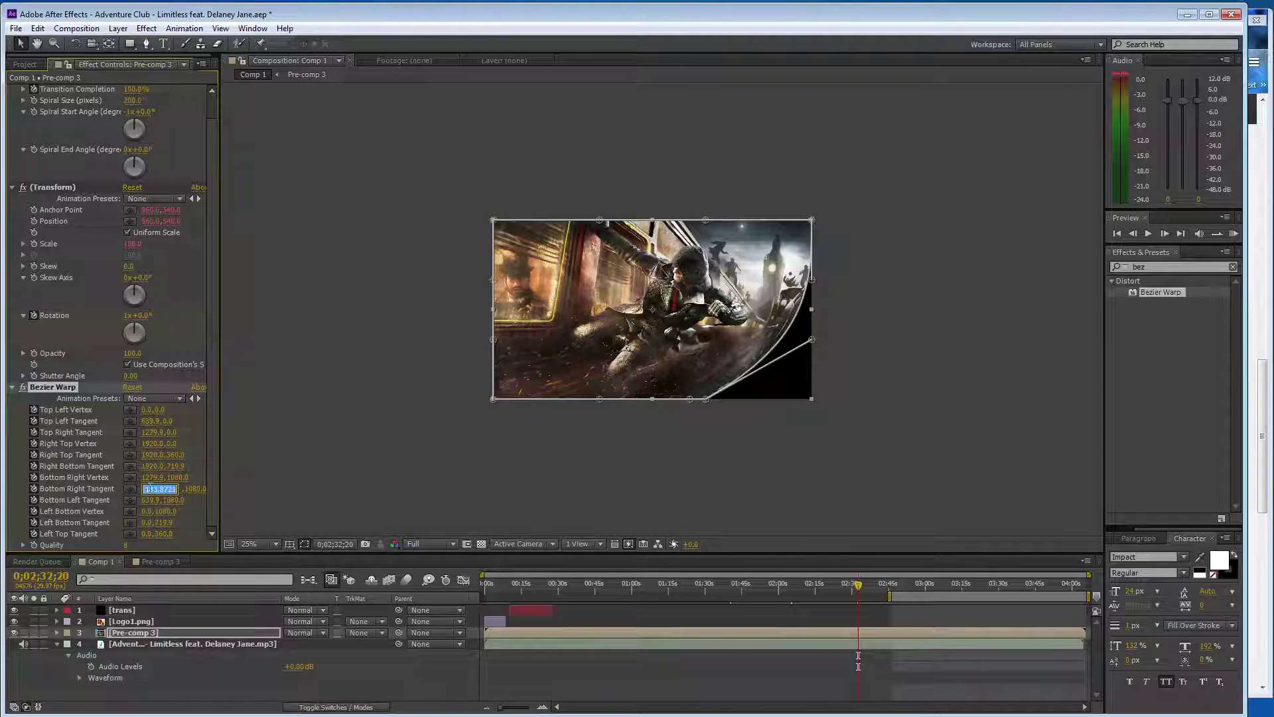
text(1279.9)
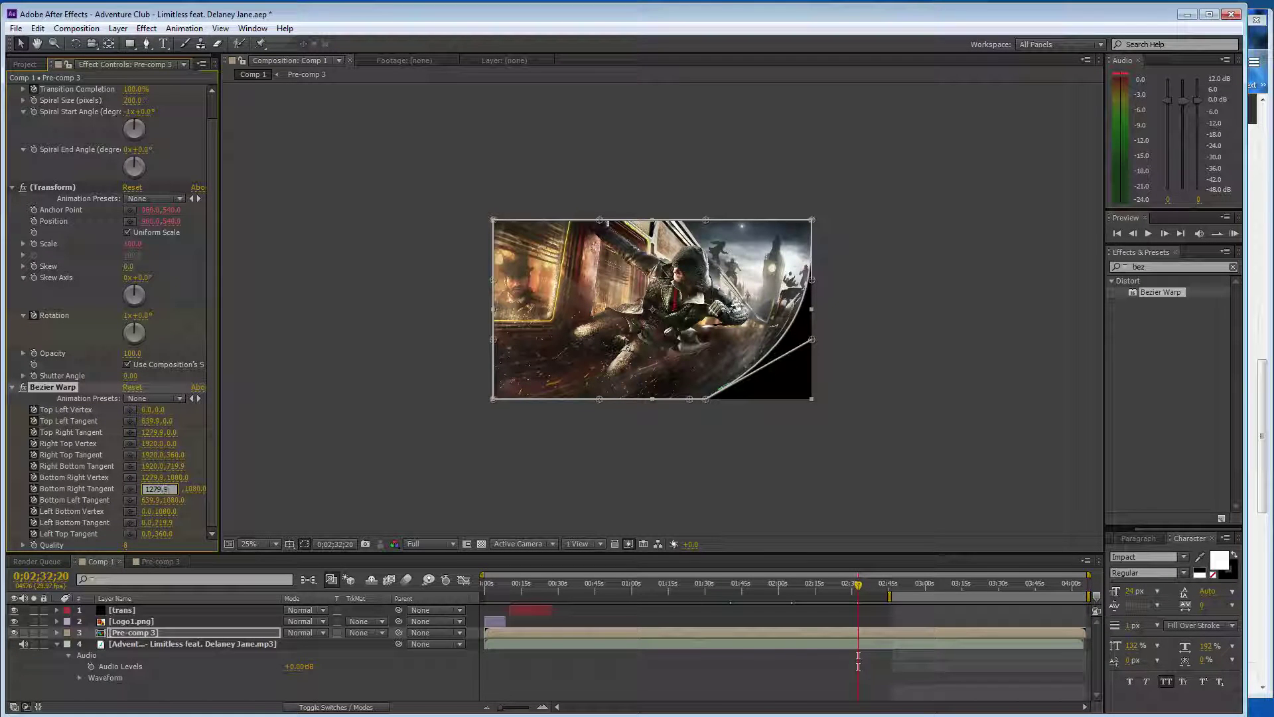
key(Return)
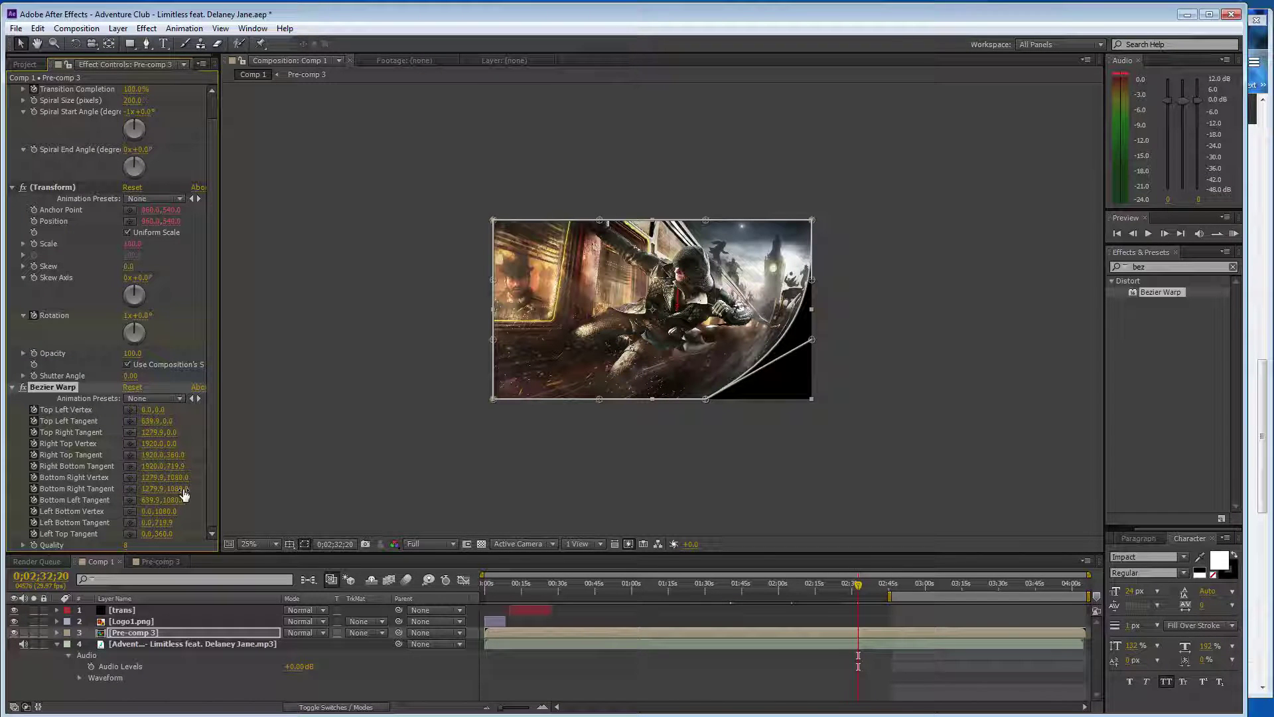
Set the Bottom Right Vertex x to 1920 so the page curl flattens.
click(153, 478)
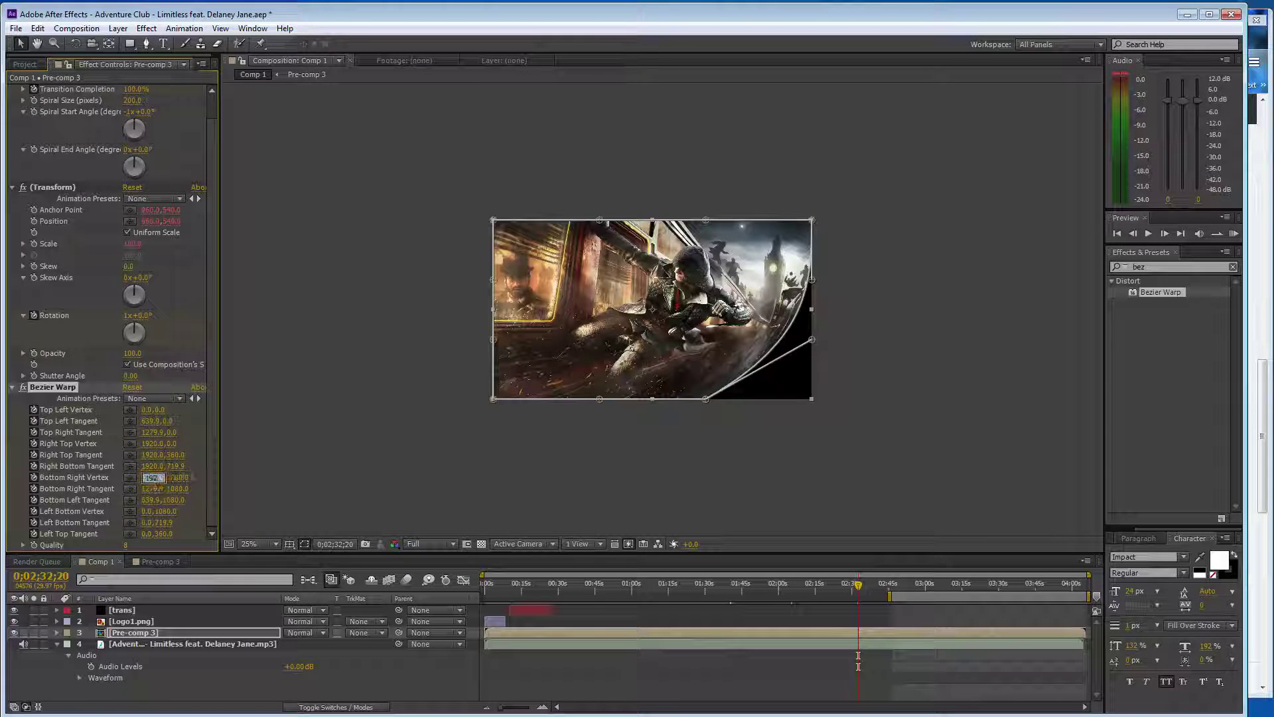
text(1920)
key(Return)
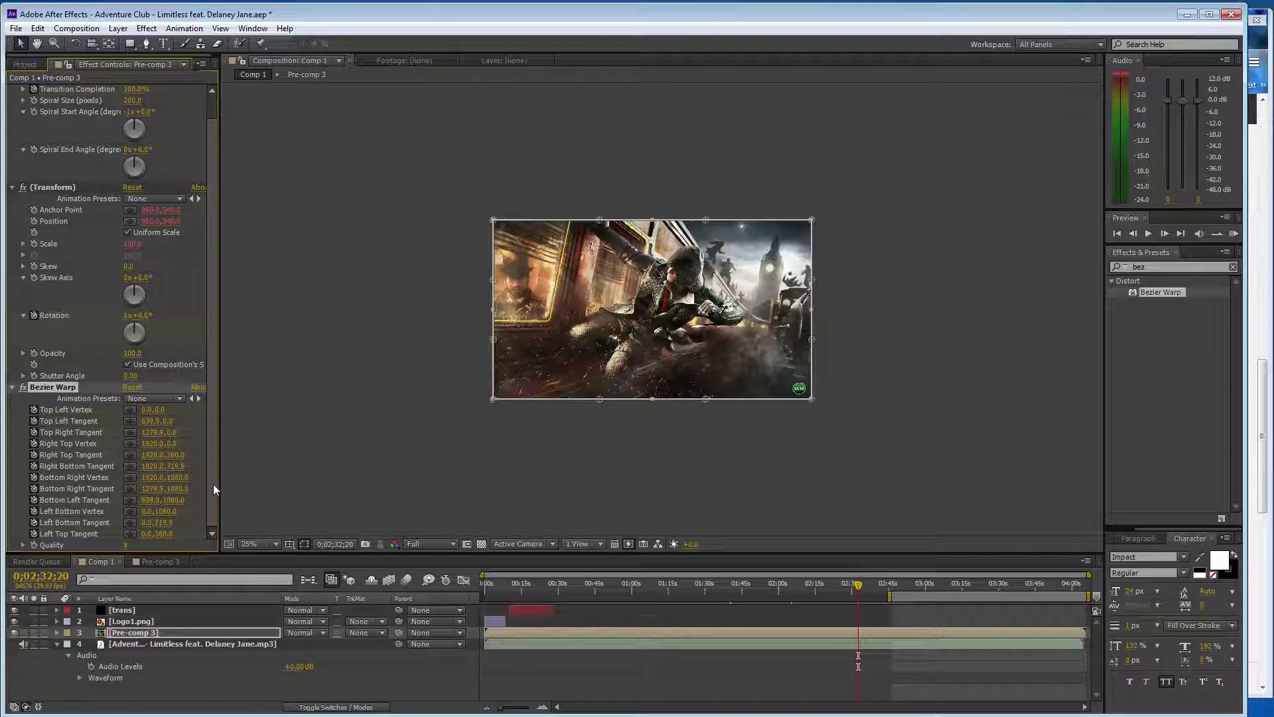
Save the project, zoom the viewer to 50% and scrub through the transition to about 02;28.
key(ctrl+s)
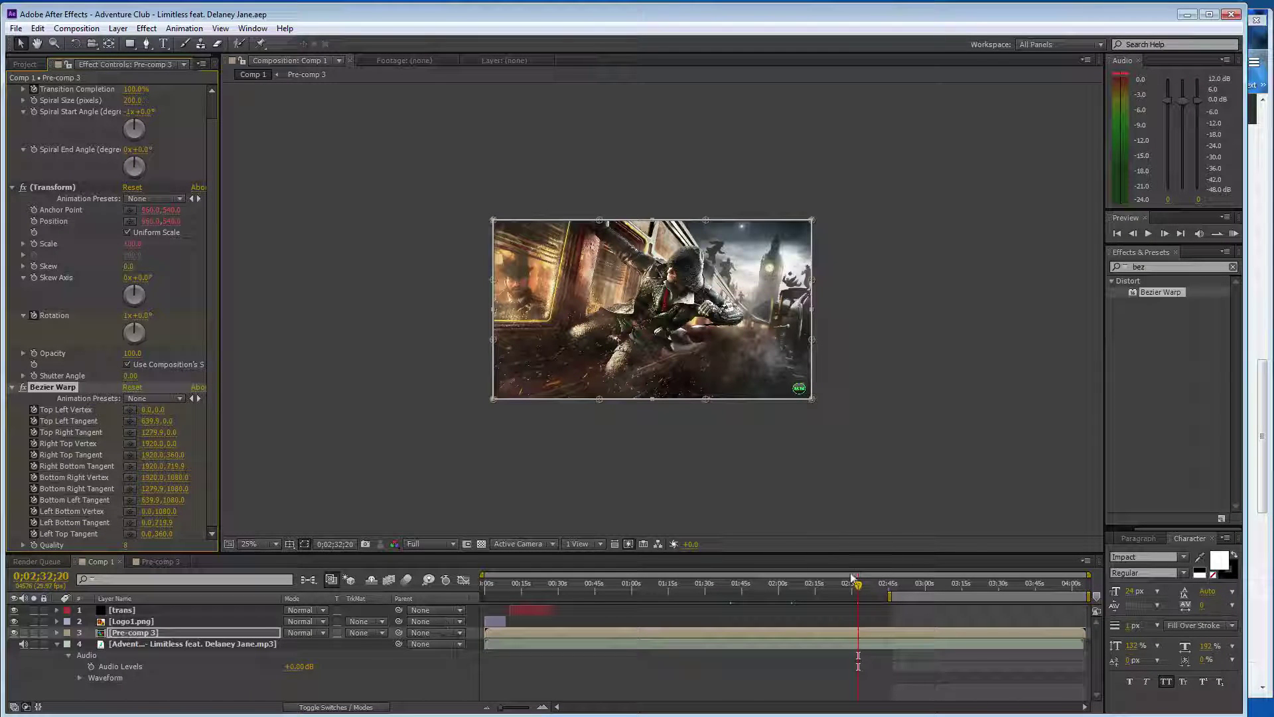
key(period)
key(period)
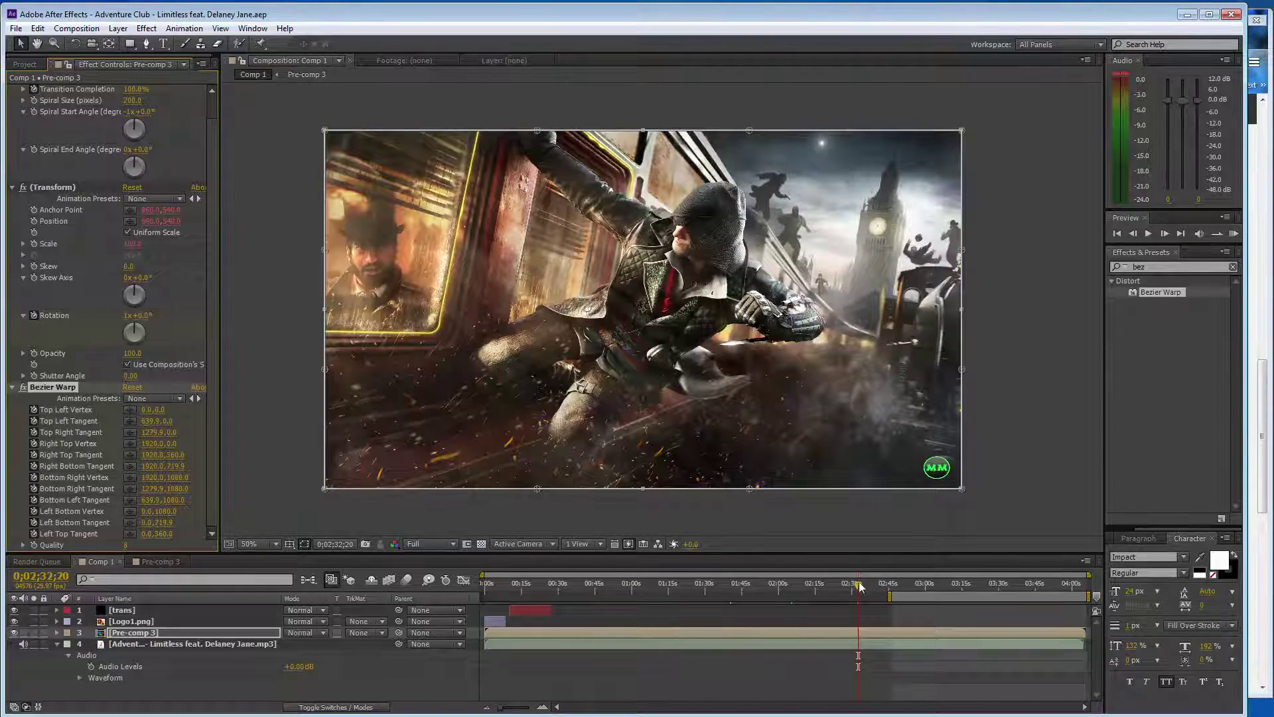
drag(860, 588, 760, 588)
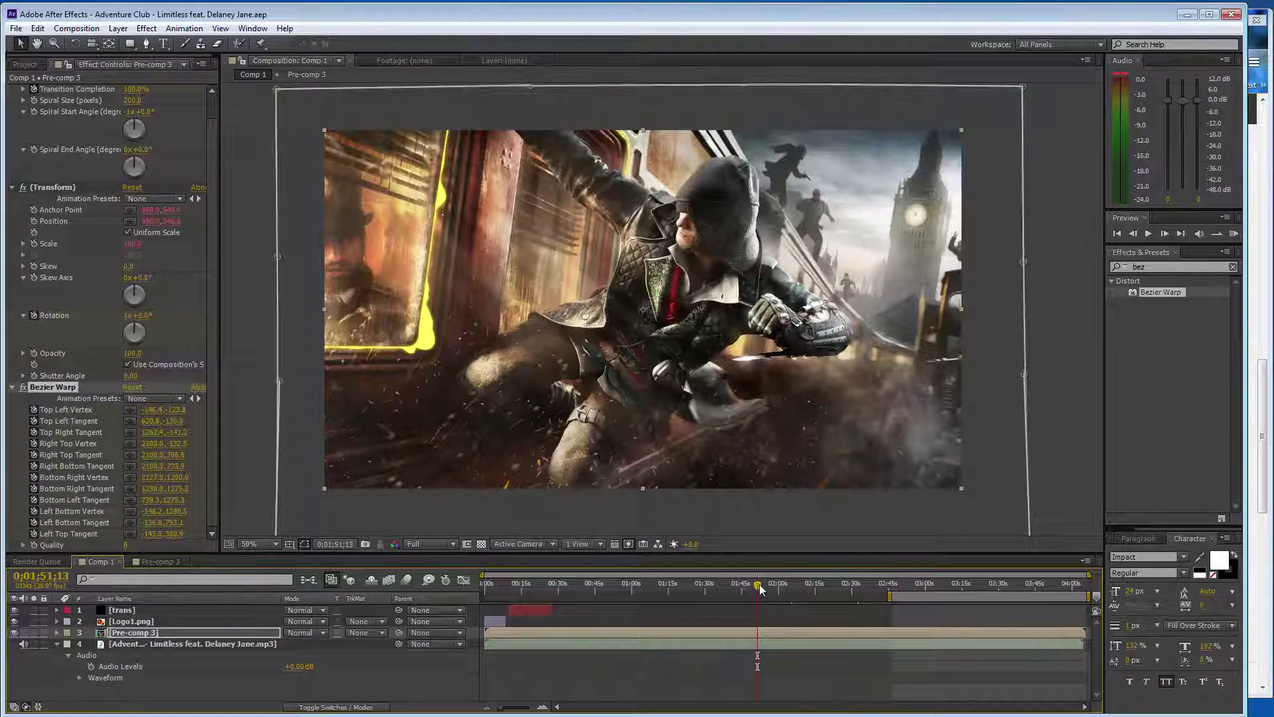
drag(761, 586, 776, 589)
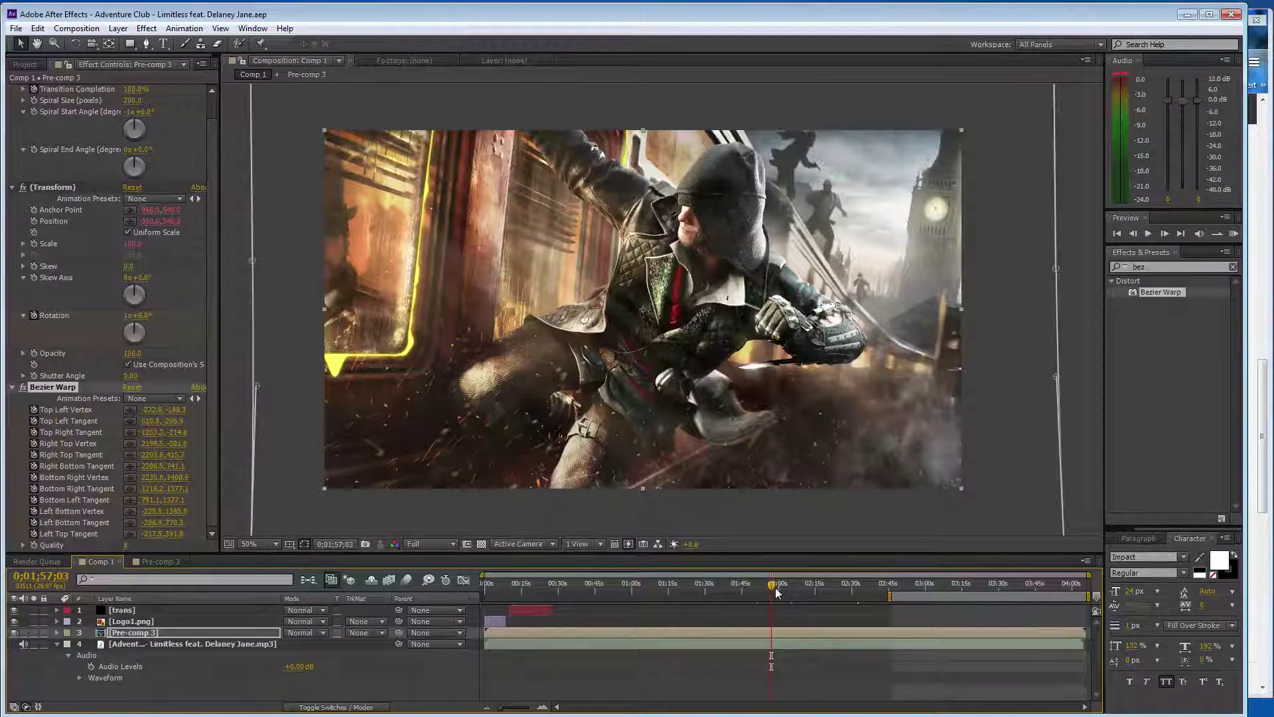
drag(776, 593, 796, 593)
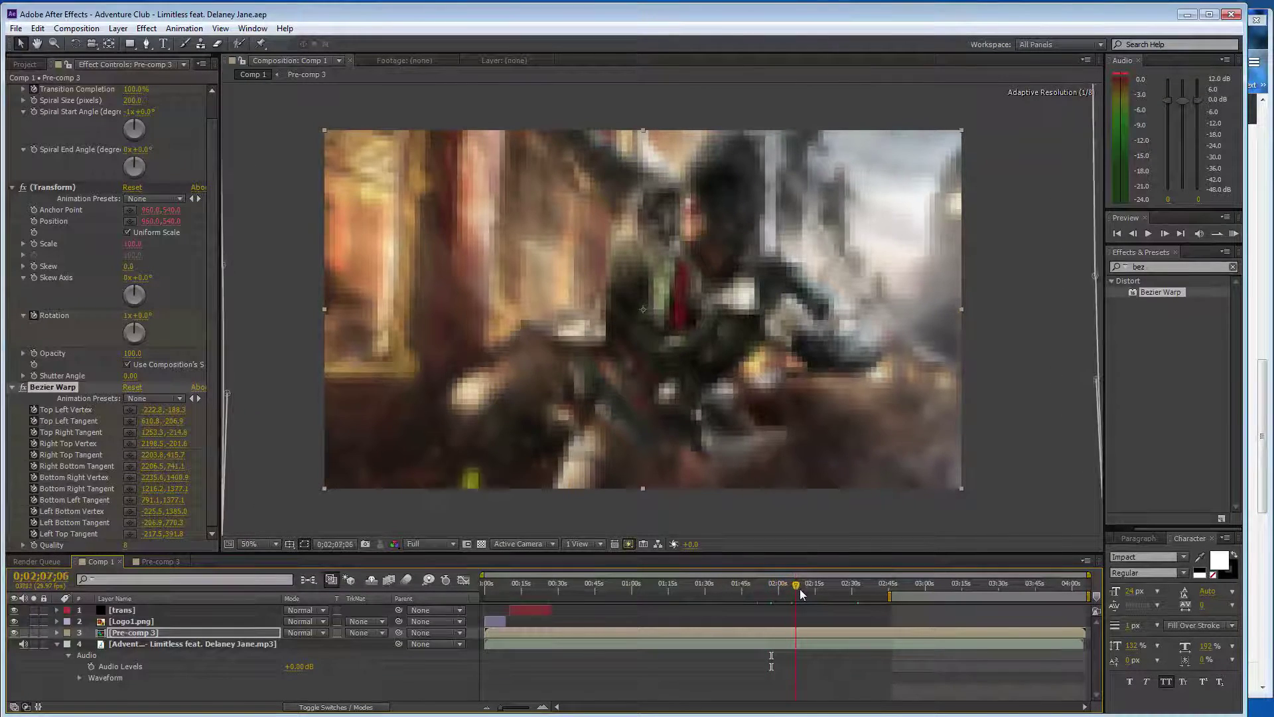
drag(792, 592, 870, 598)
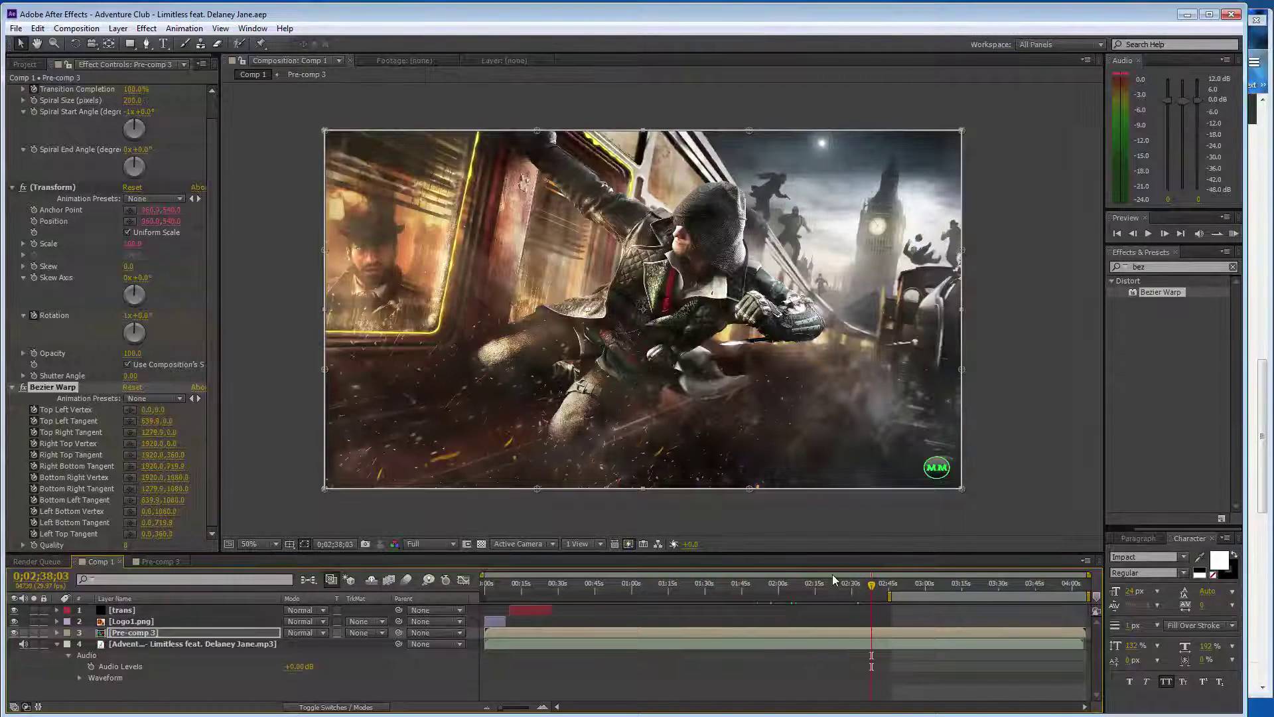
Deselect Pre-comp 3, reveal the song's audio waveform and move to around 03;44.
click(105, 675)
click(79, 679)
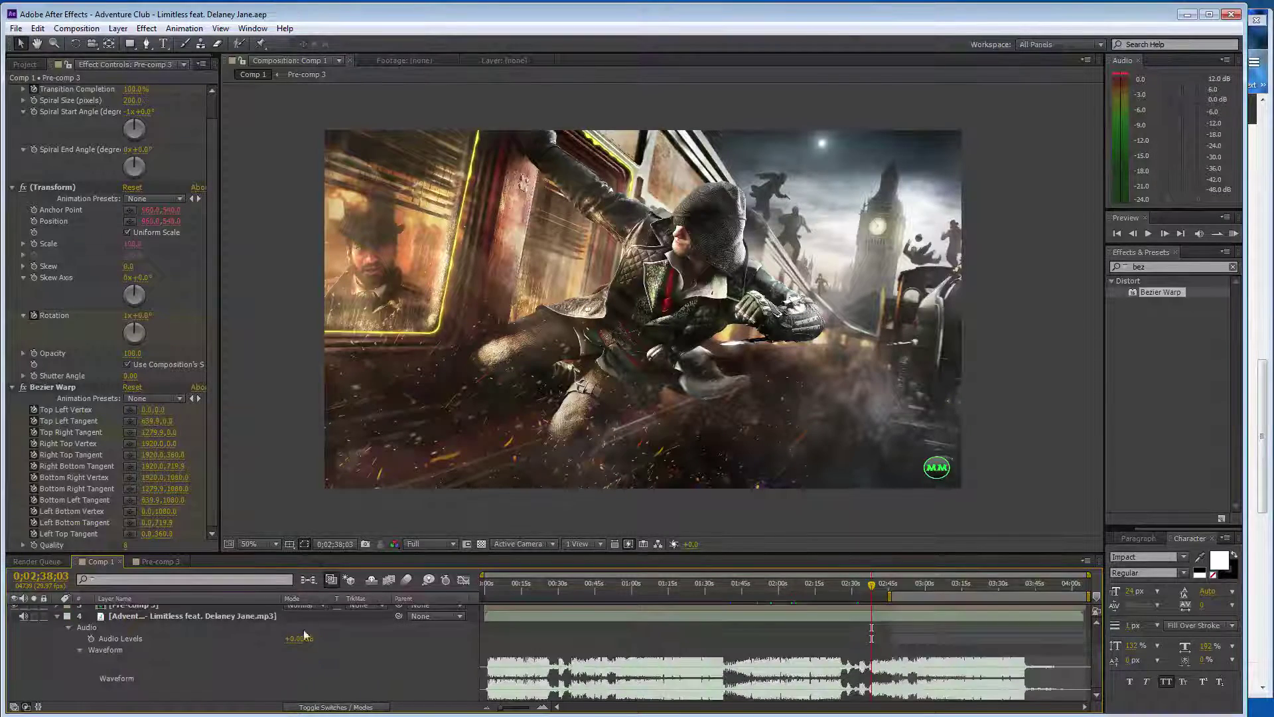
drag(874, 597, 1025, 595)
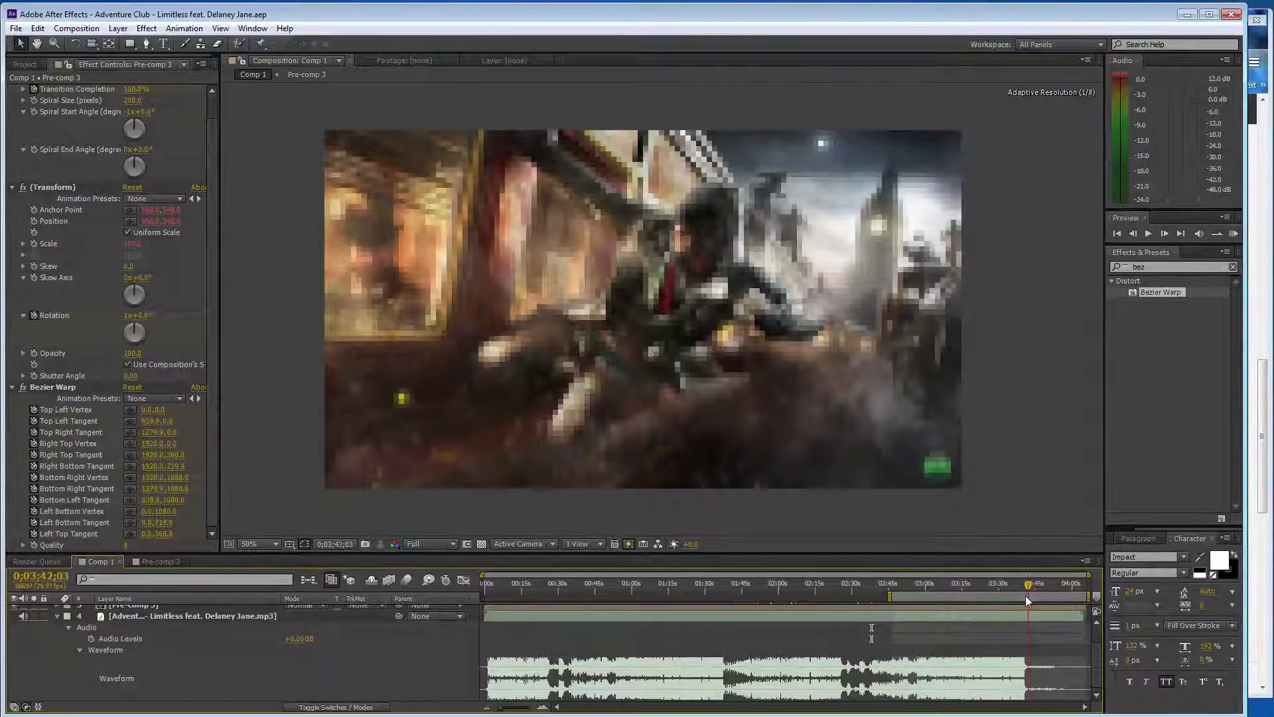
scroll(167, 654, up, 2)
Duplicate the trans layer, start the copy at 03;42;03 and raise its wipe Completion to 100%.
click(176, 611)
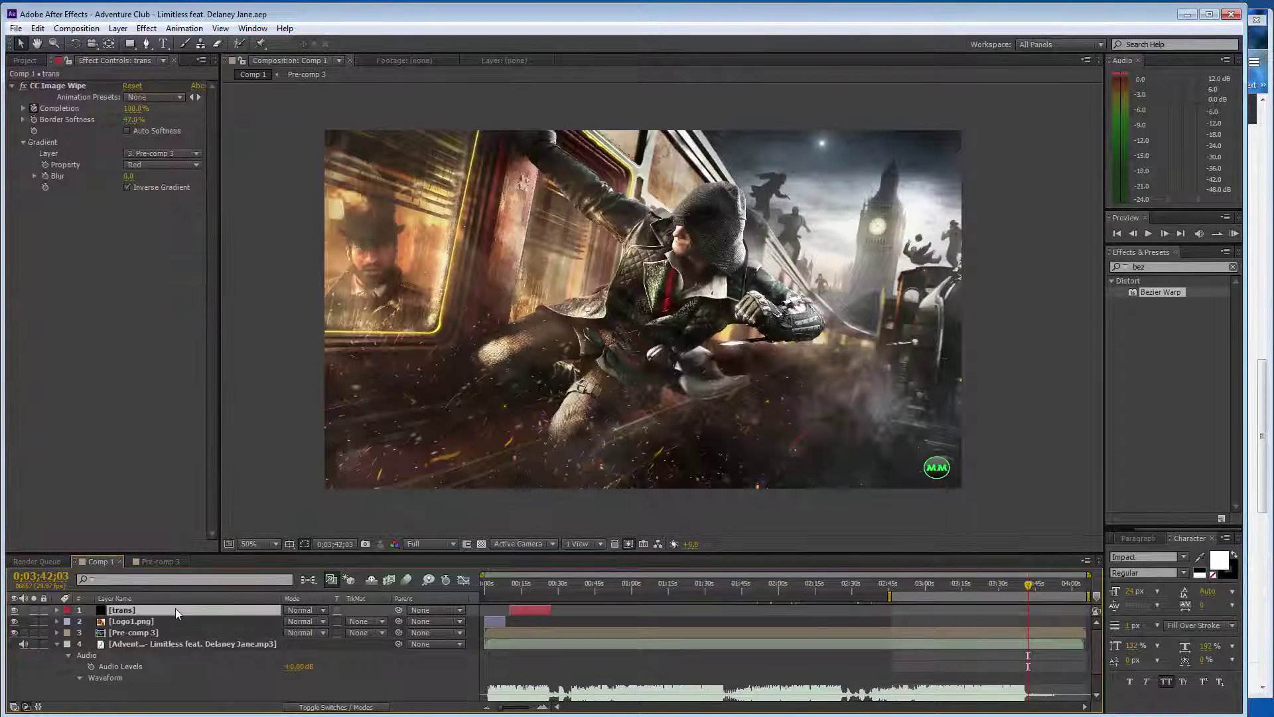
key(ctrl+d)
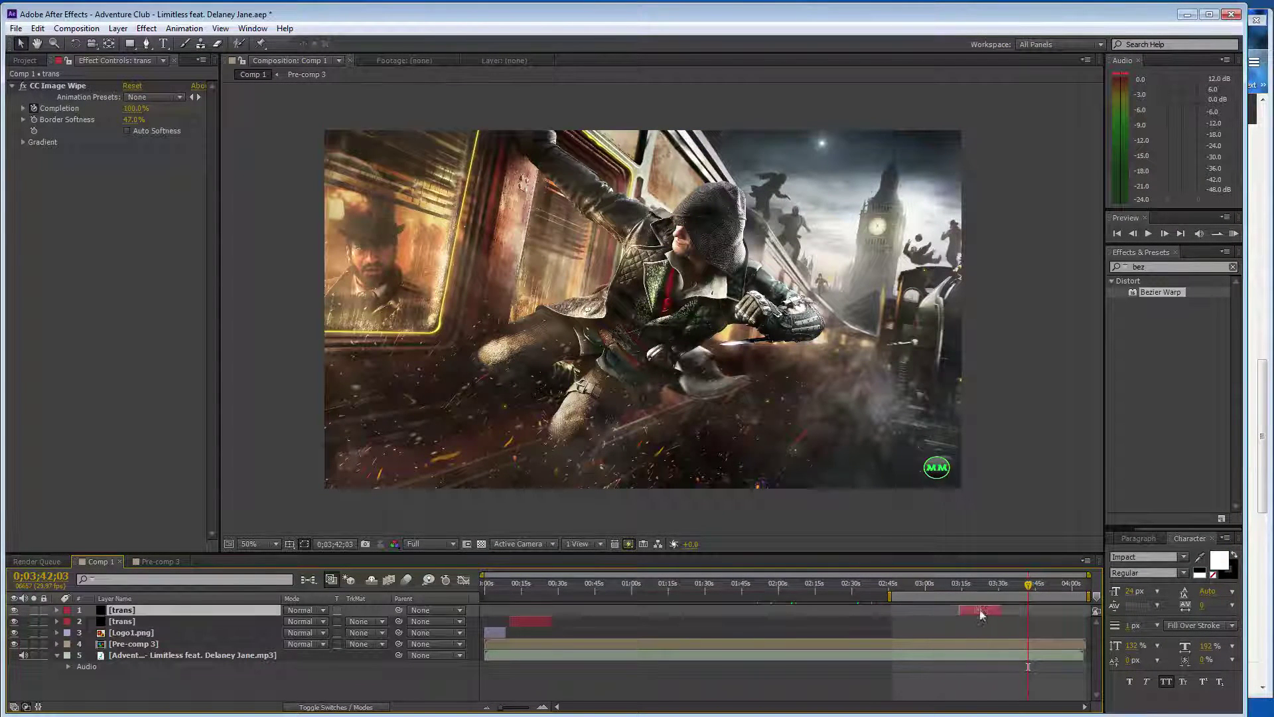
drag(759, 610, 1095, 608)
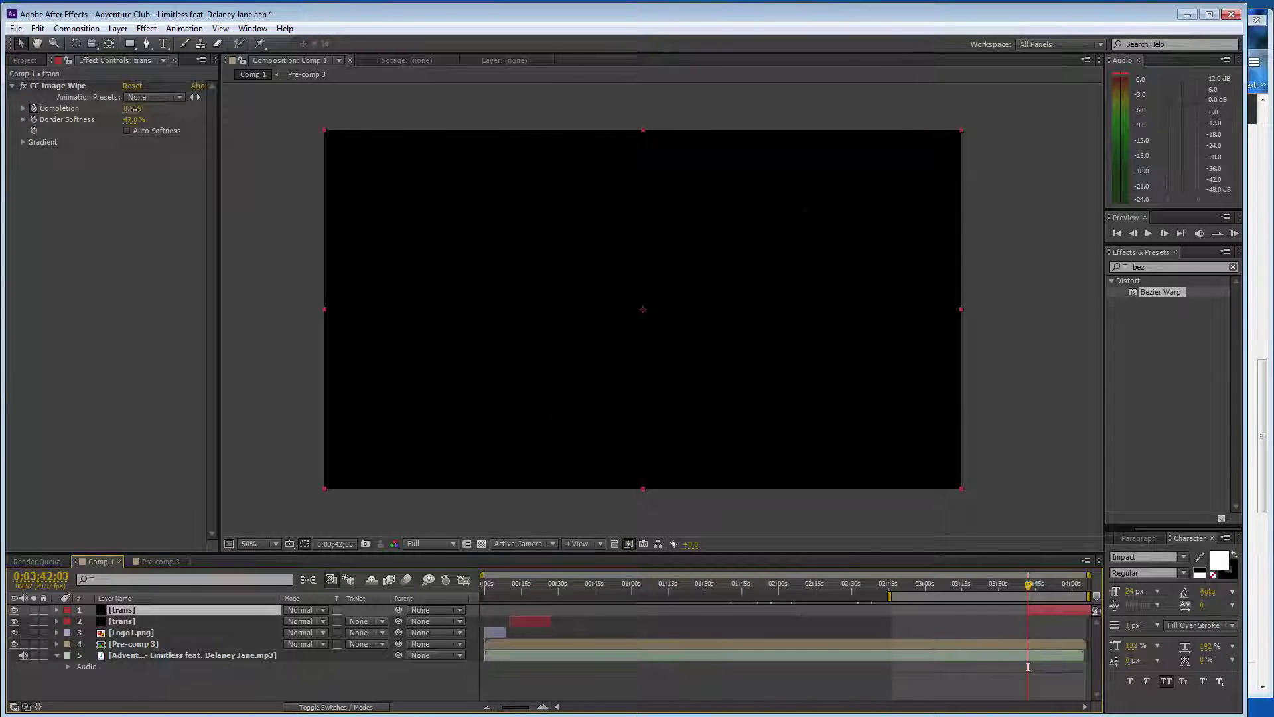
drag(132, 108, 147, 110)
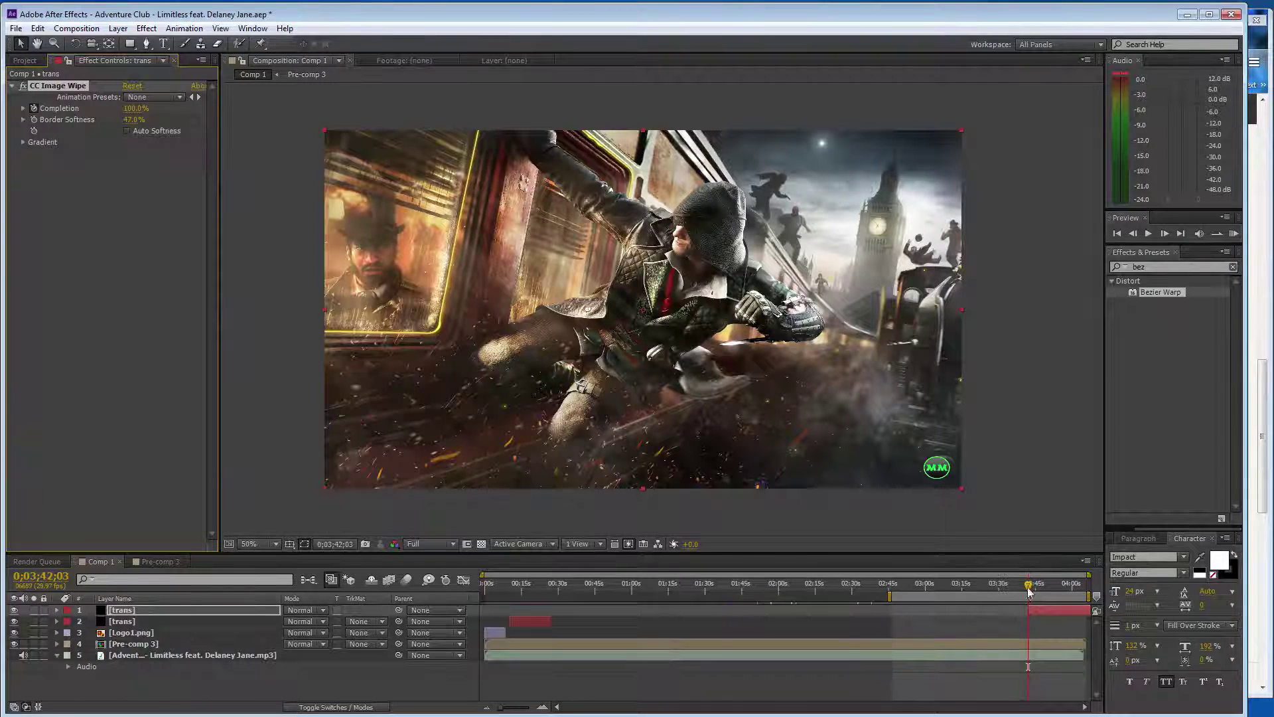
drag(1028, 585, 1057, 591)
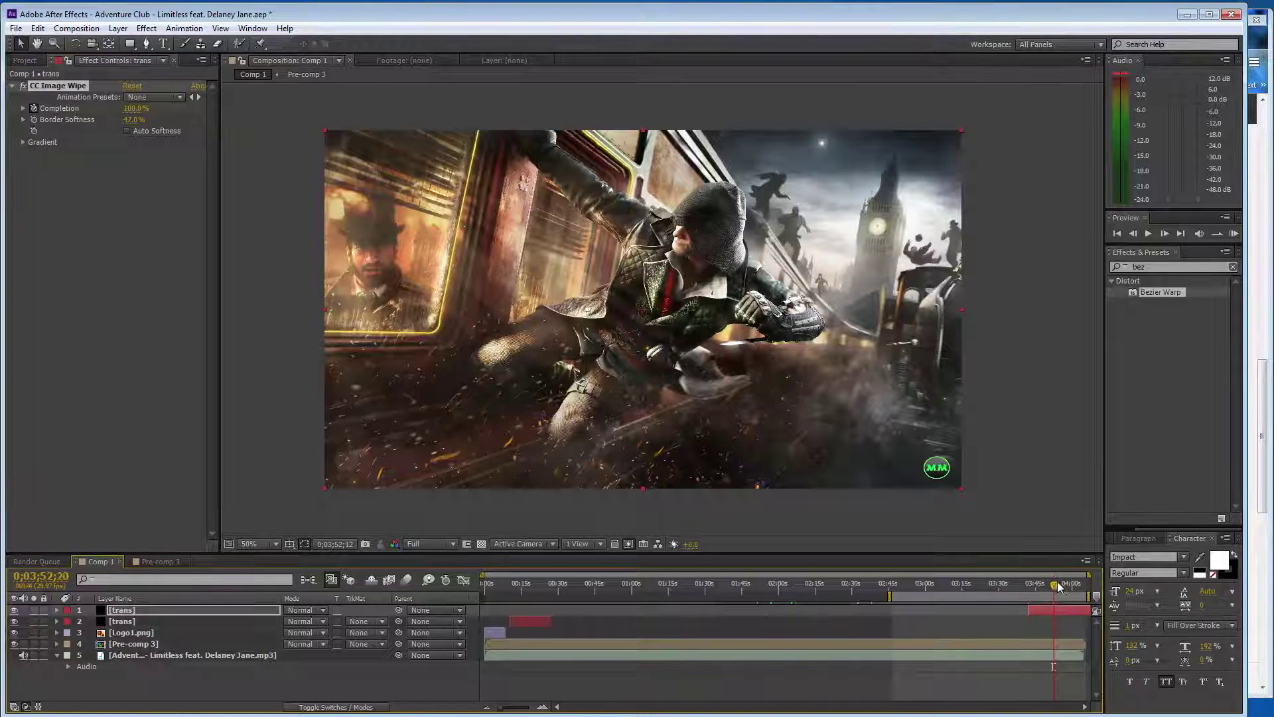
Set the copied trans layer's CC Image Wipe Completion to 65%.
click(128, 113)
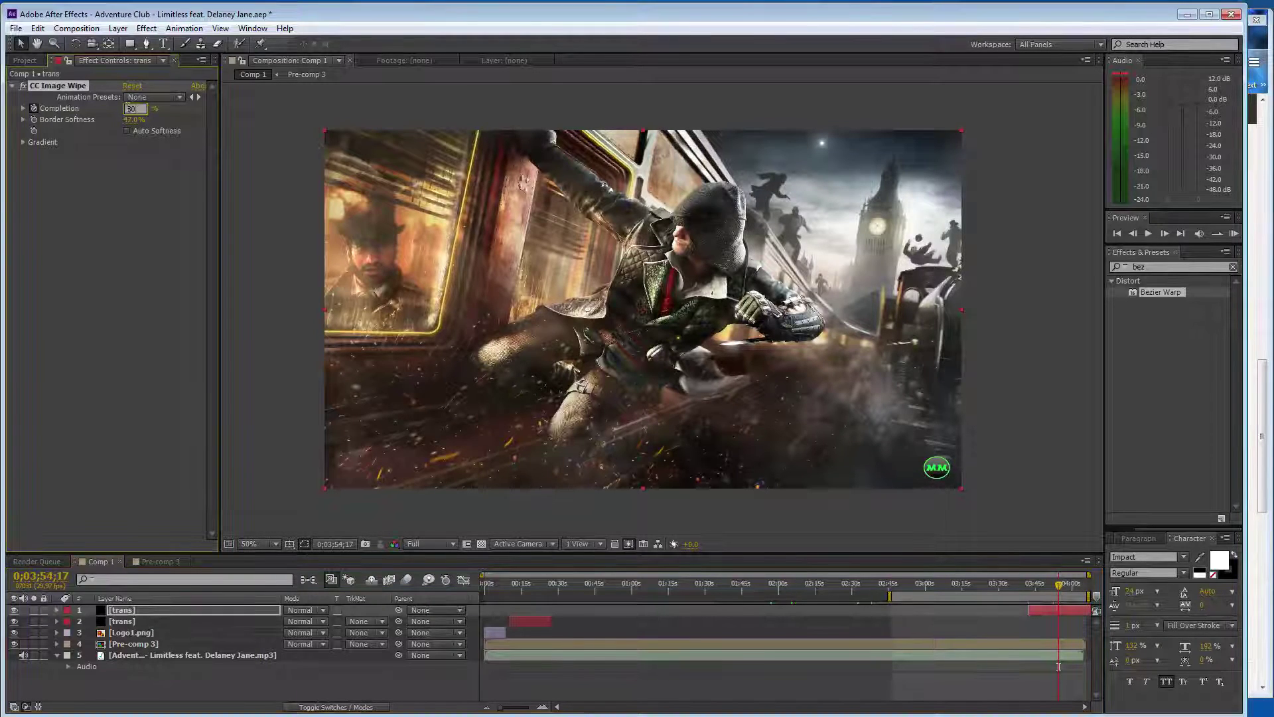
text(80)
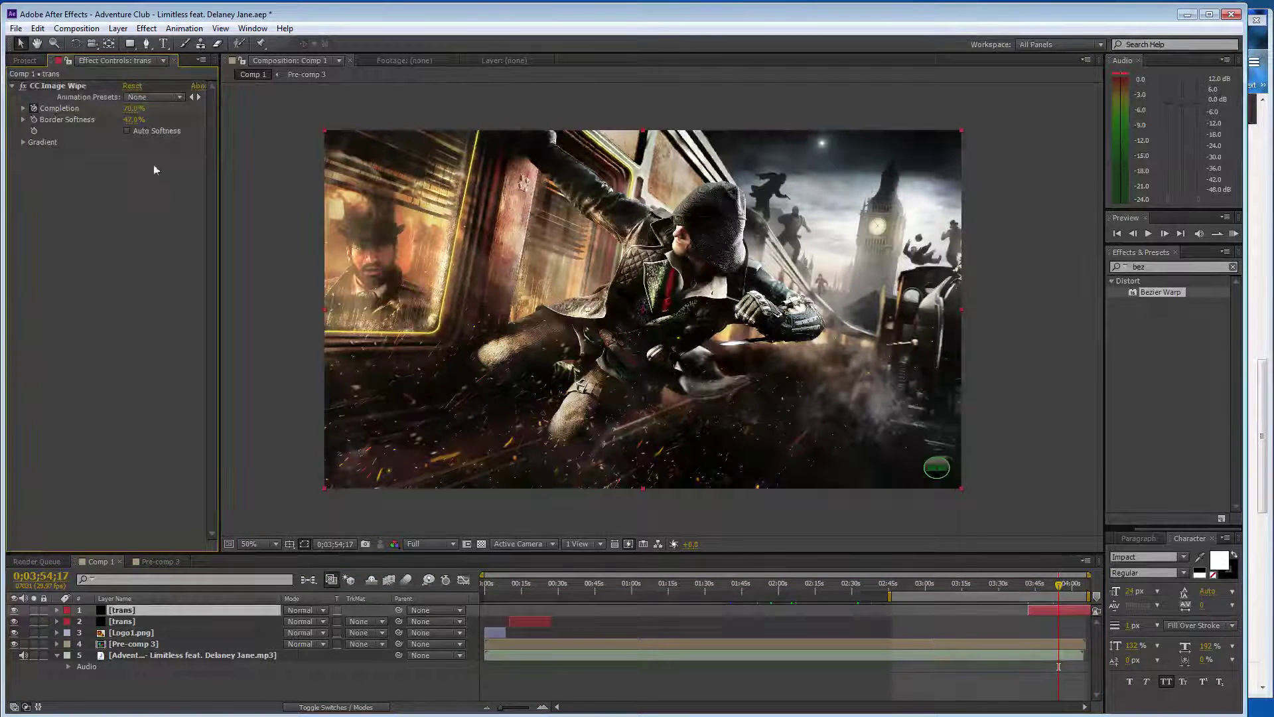
text(65)
key(Return)
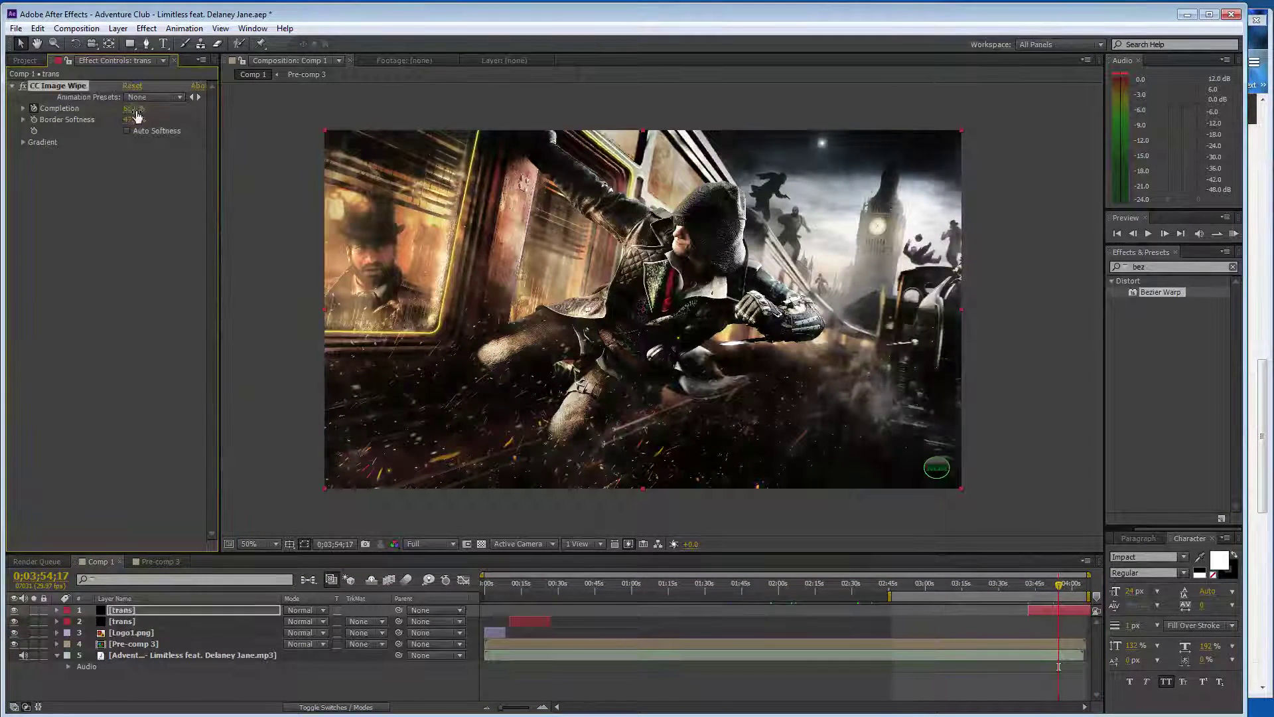
Check Pre-comp 3's Zoom - spiral Transition Completion, leaving it at 100%.
click(155, 643)
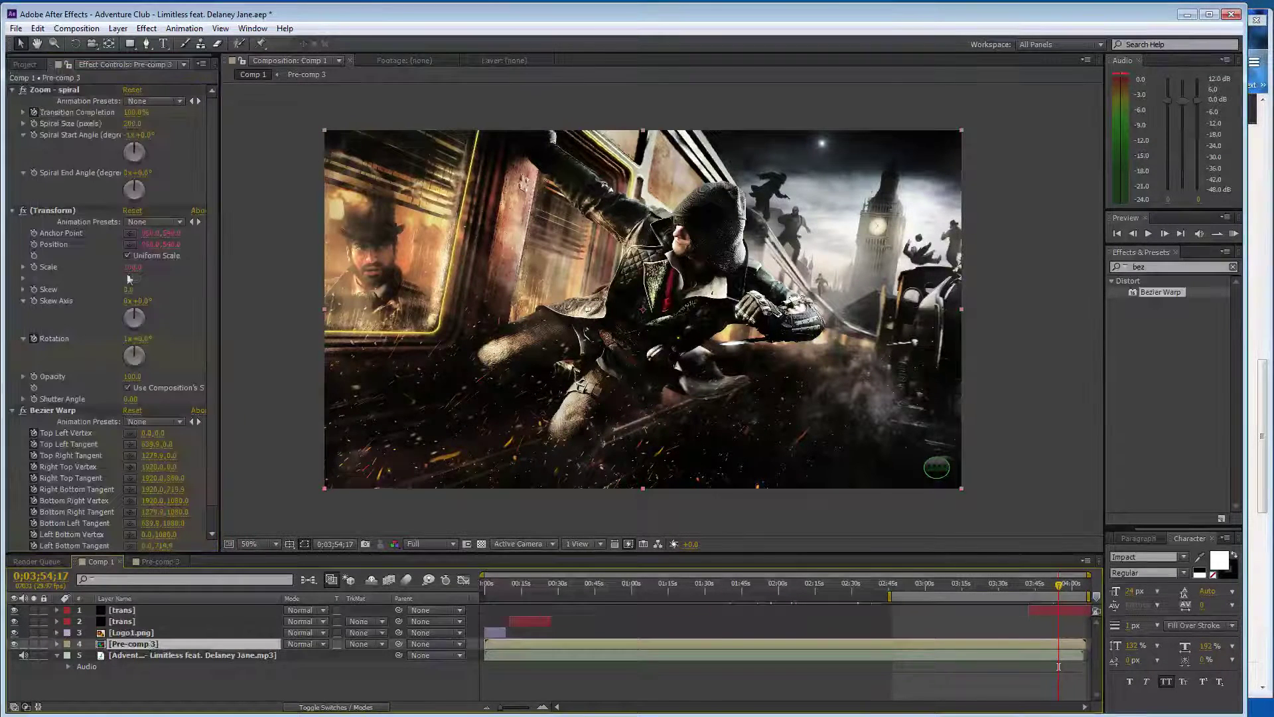
click(132, 112)
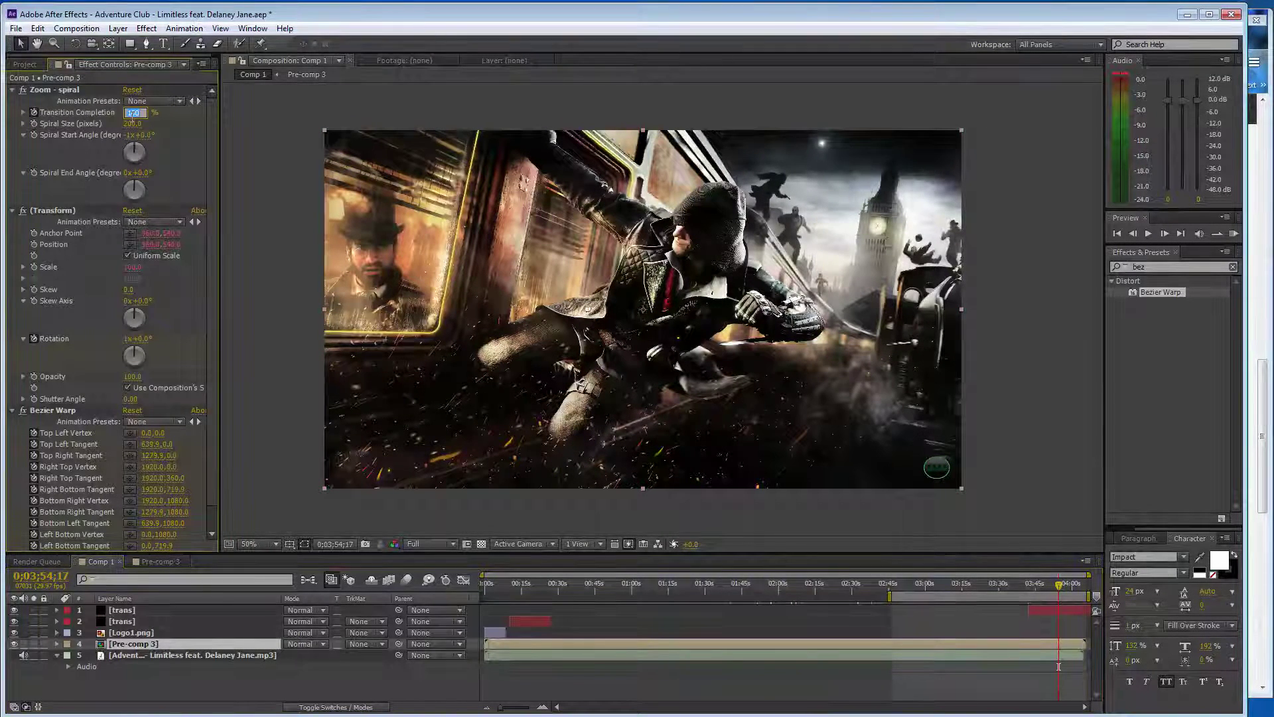
text(39.99)
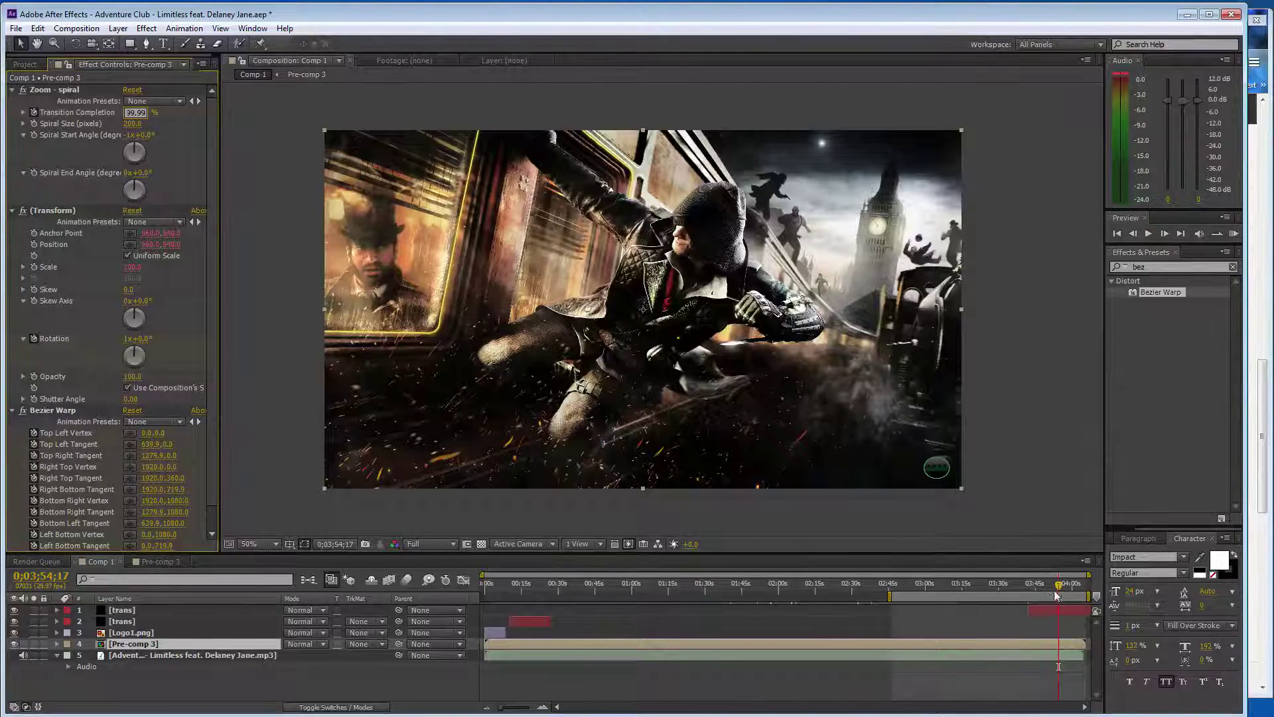
click(1058, 589)
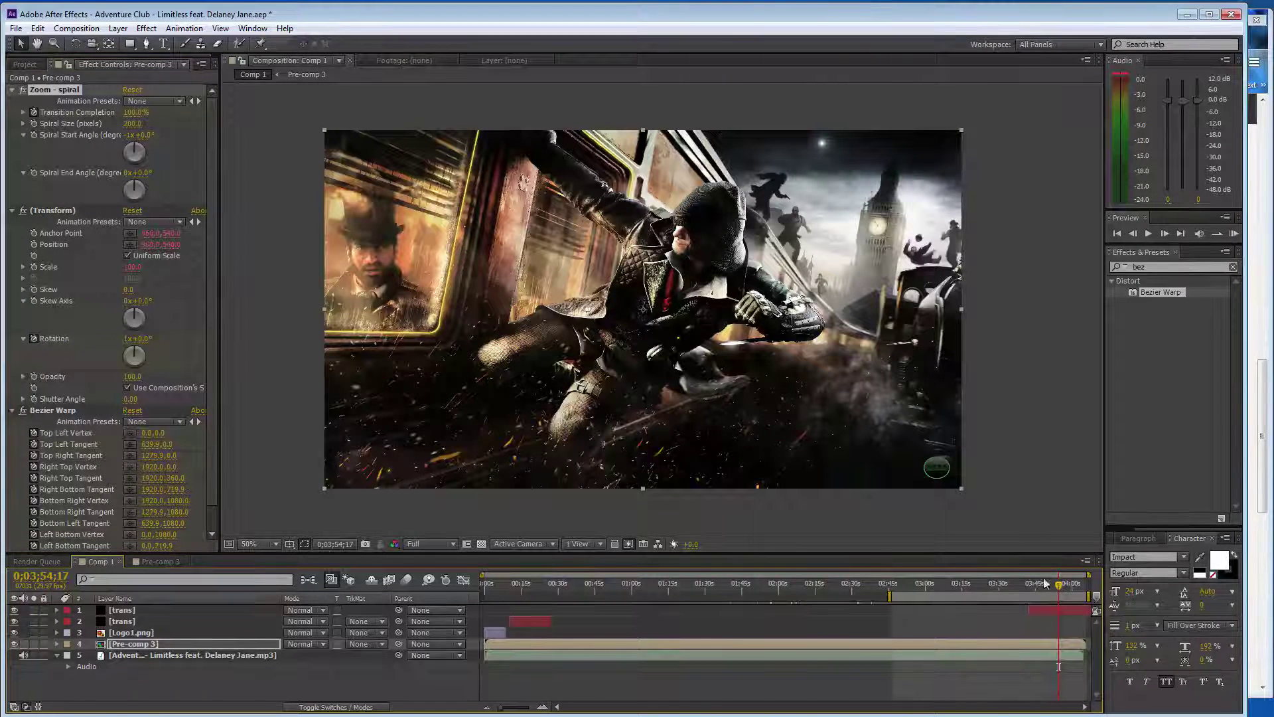
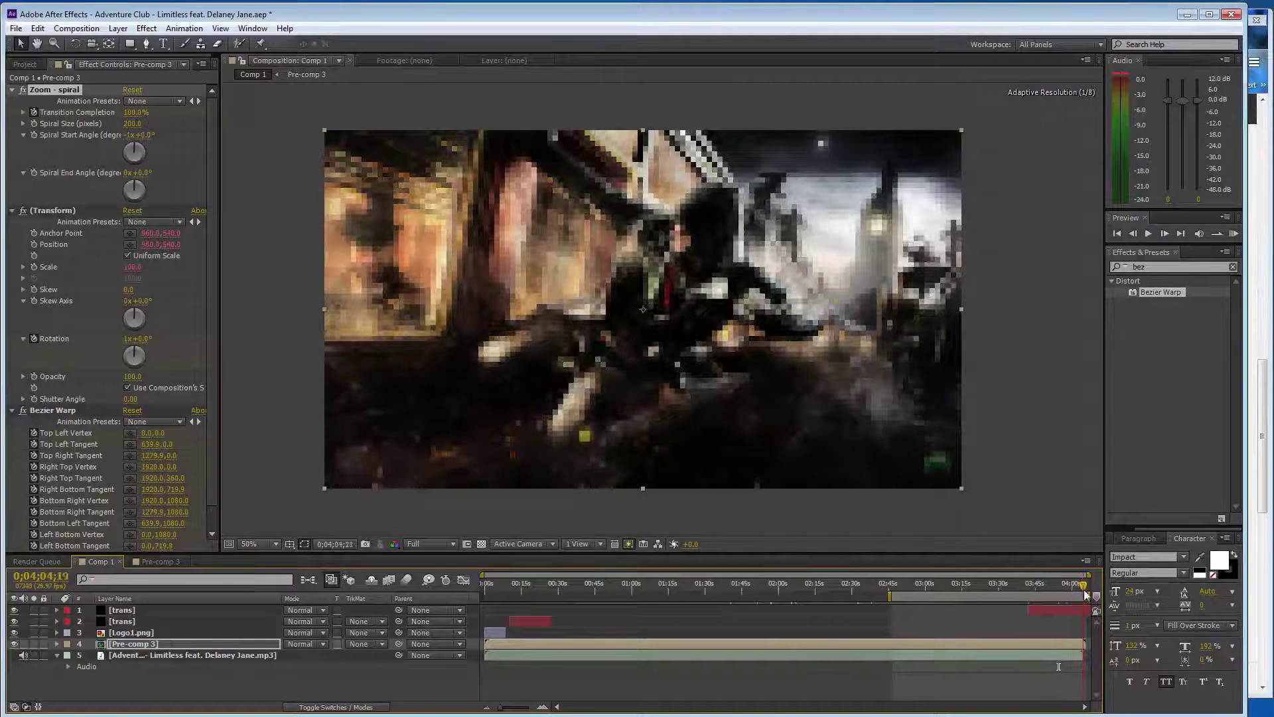
Change Pre-comp 3's Transform Rotation from 1x to 0x revolutions.
drag(1086, 595, 1088, 595)
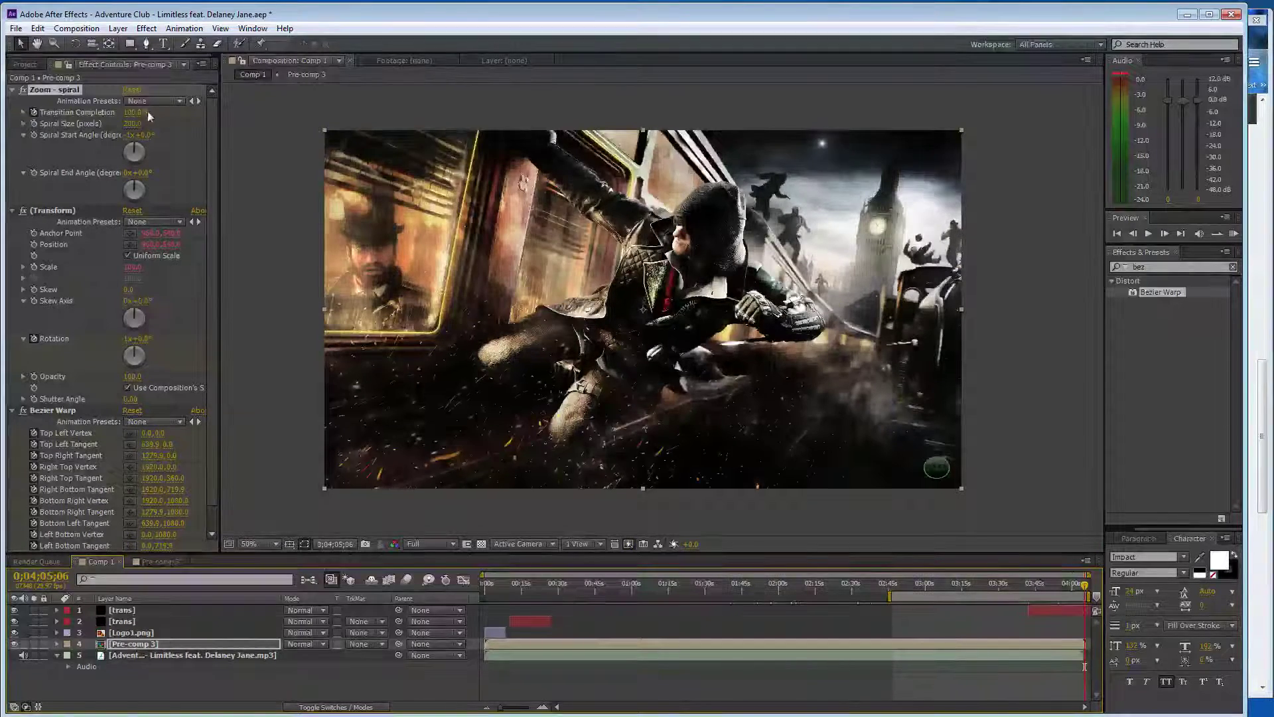
drag(136, 112, 53, 126)
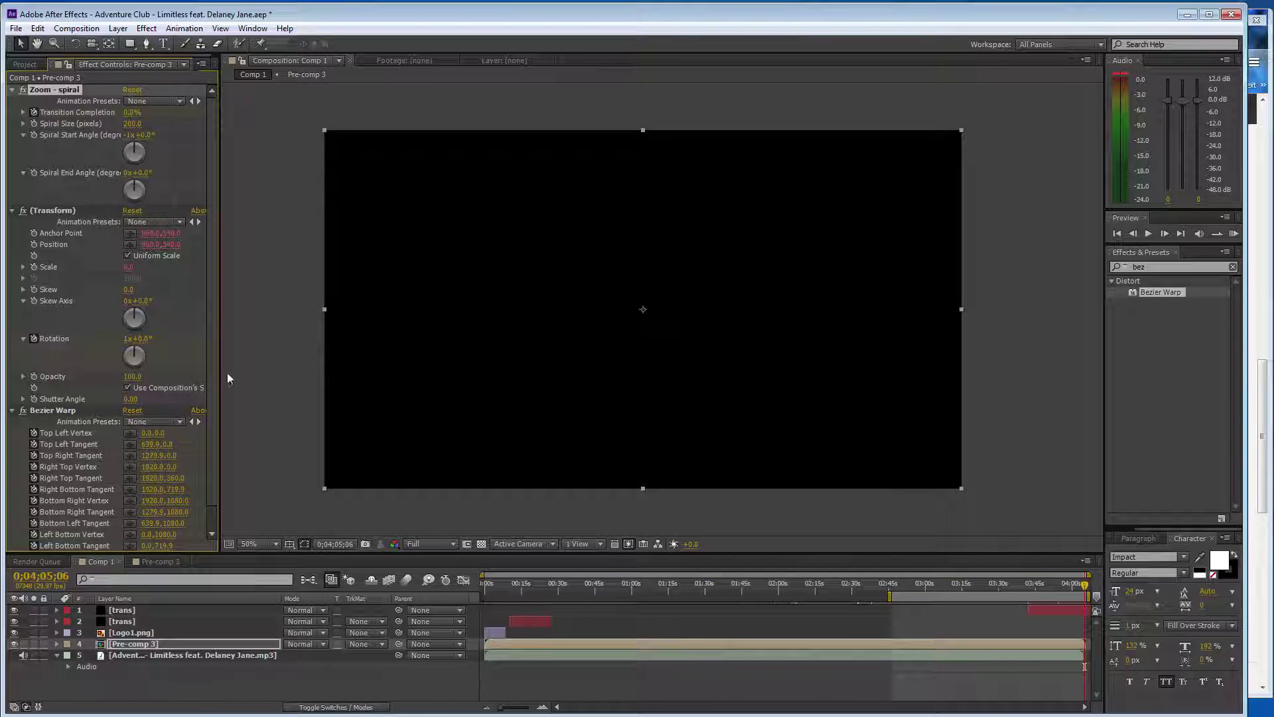
click(128, 338)
text(0)
key(Return)
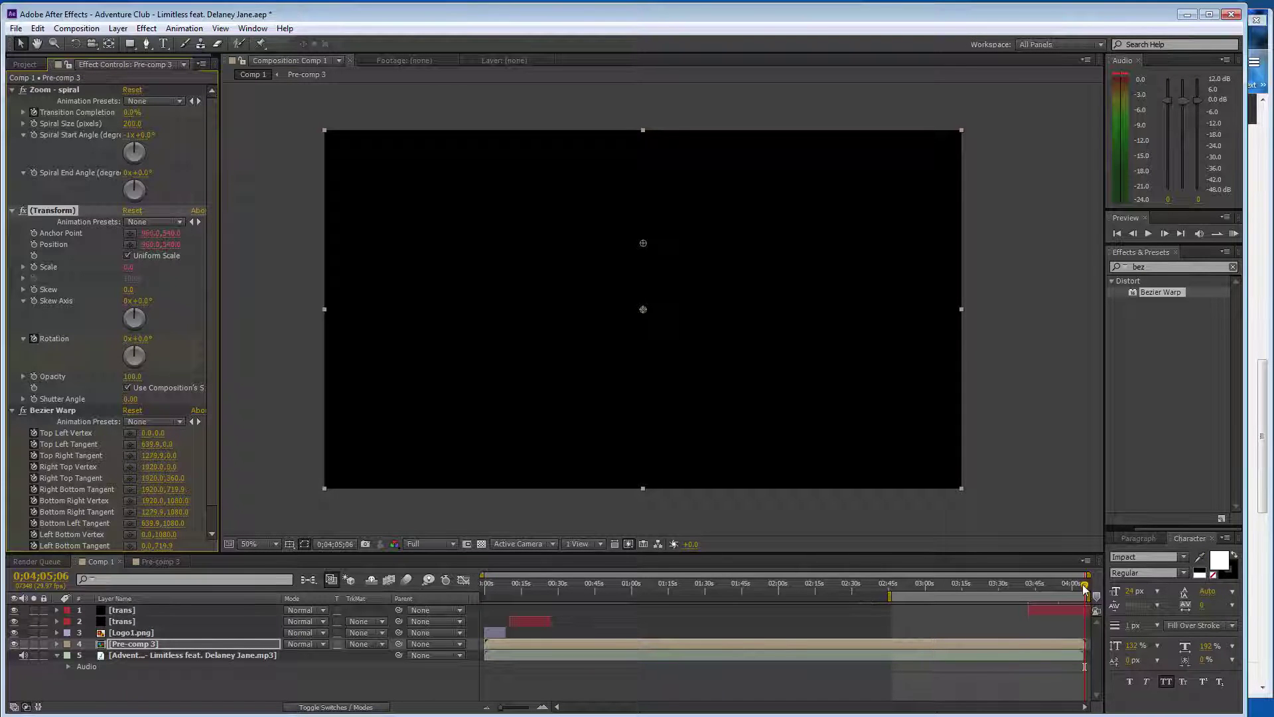
Scrub through the last frames to check the spiral-zoom ending.
mouse_move(1085, 589)
mouse_down()
mouse_move(1038, 598)
mouse_move(1039, 588)
mouse_up()
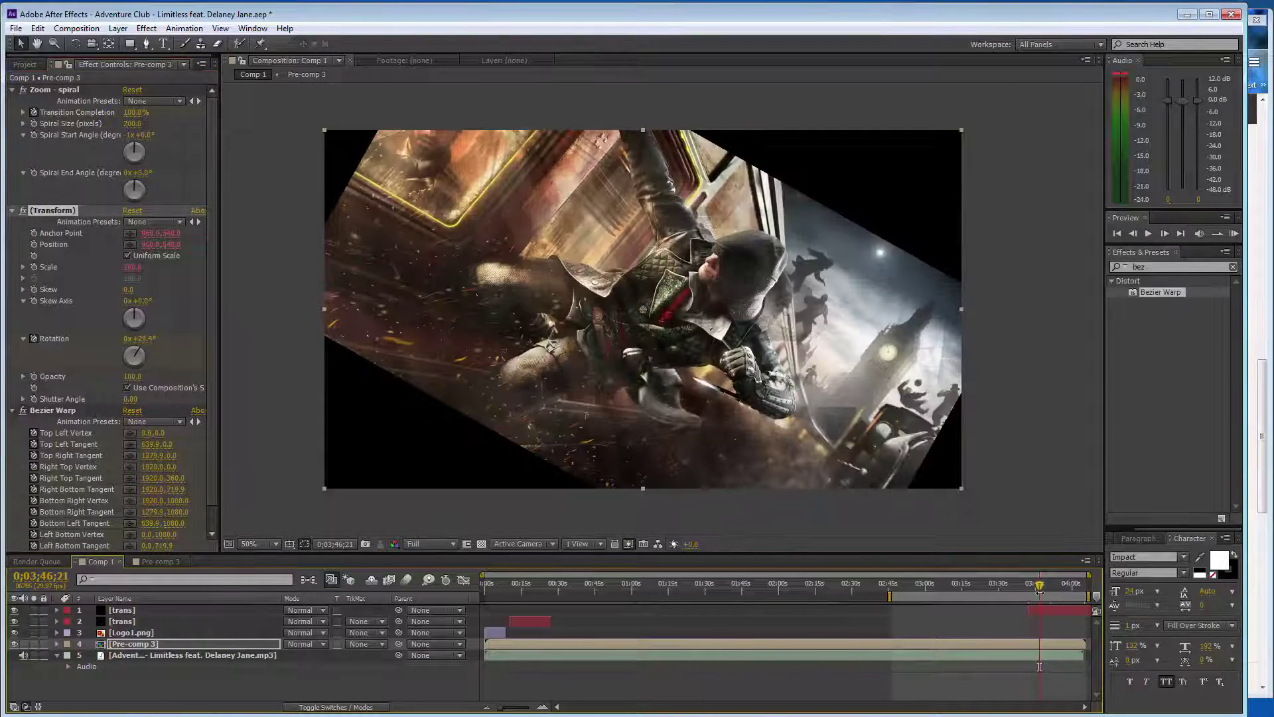
key(End)
mouse_move(1077, 589)
mouse_down()
mouse_move(1057, 601)
mouse_move(1076, 595)
mouse_up()
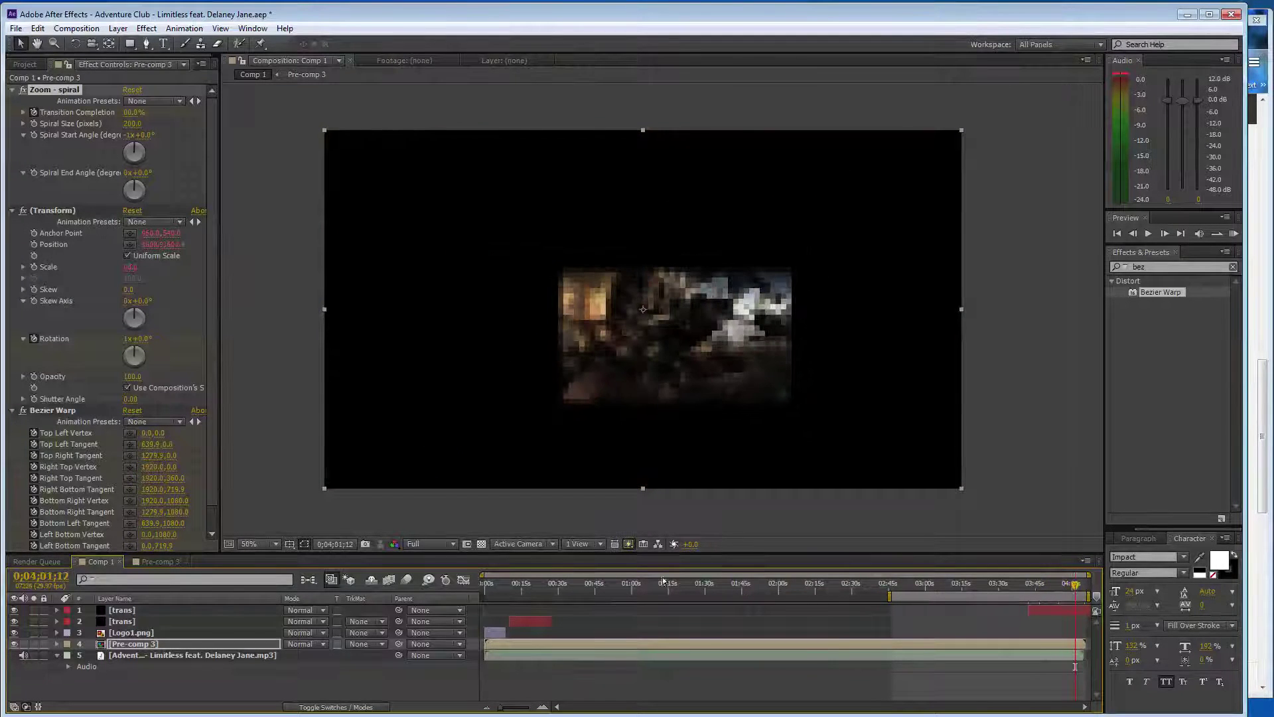
Set the trans layer's CC Image Wipe Border Softness to 47% and save the project.
click(131, 610)
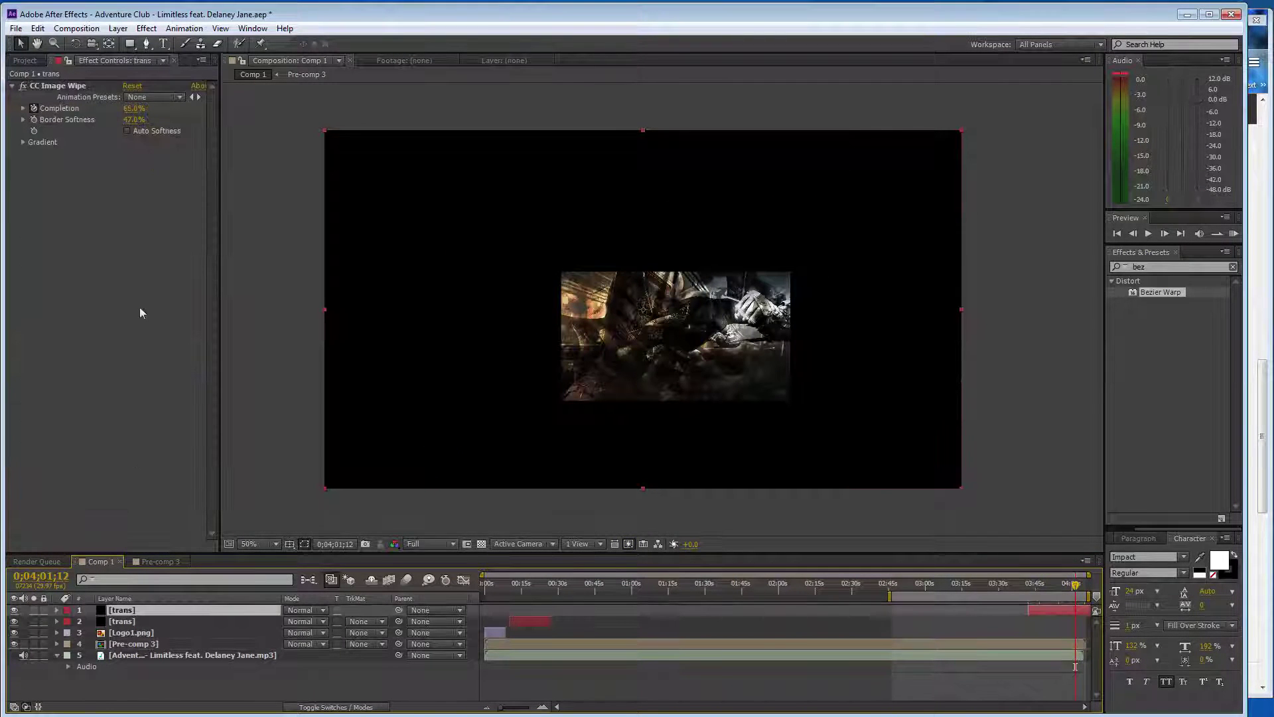
drag(135, 119, 161, 120)
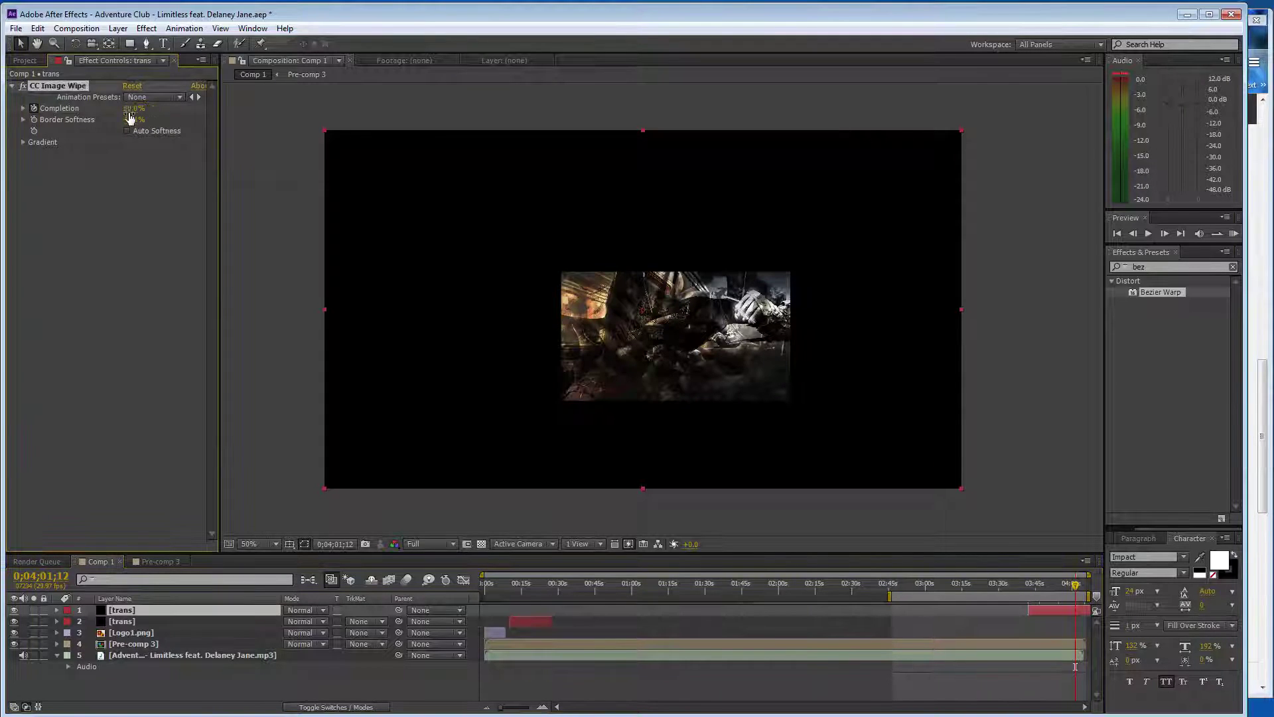
drag(1070, 593, 1090, 596)
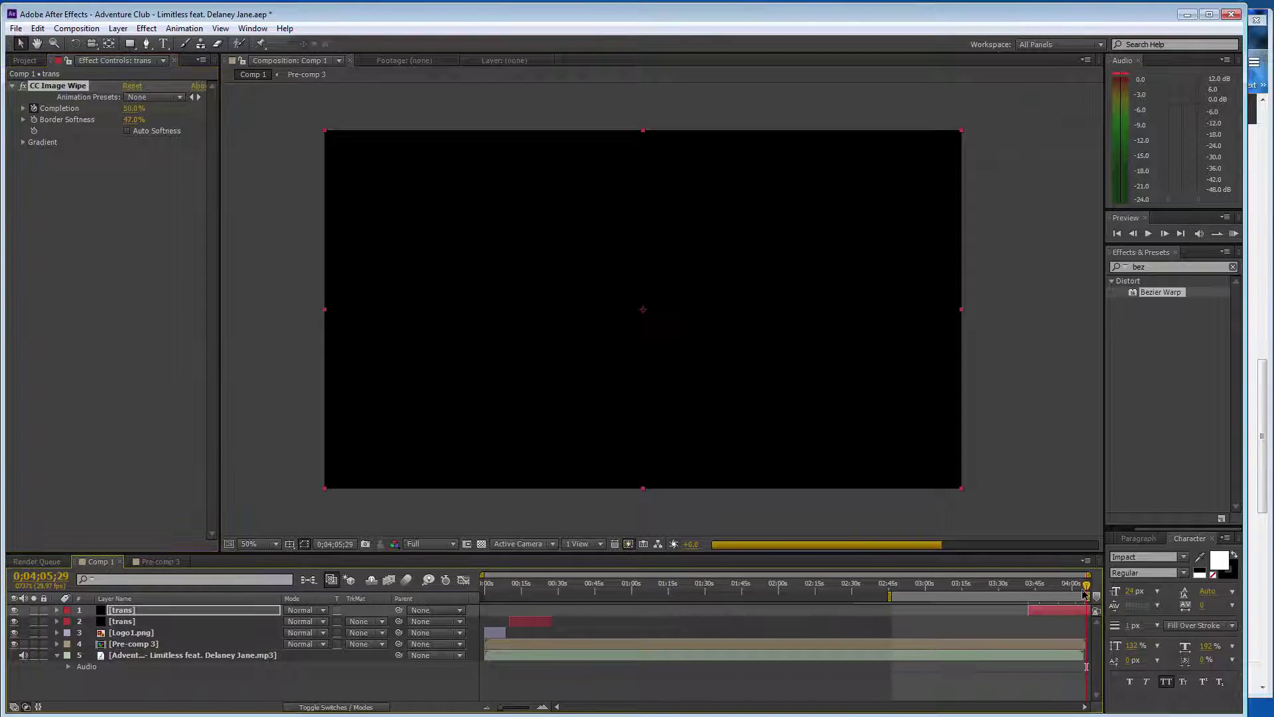
key(ctrl+s)
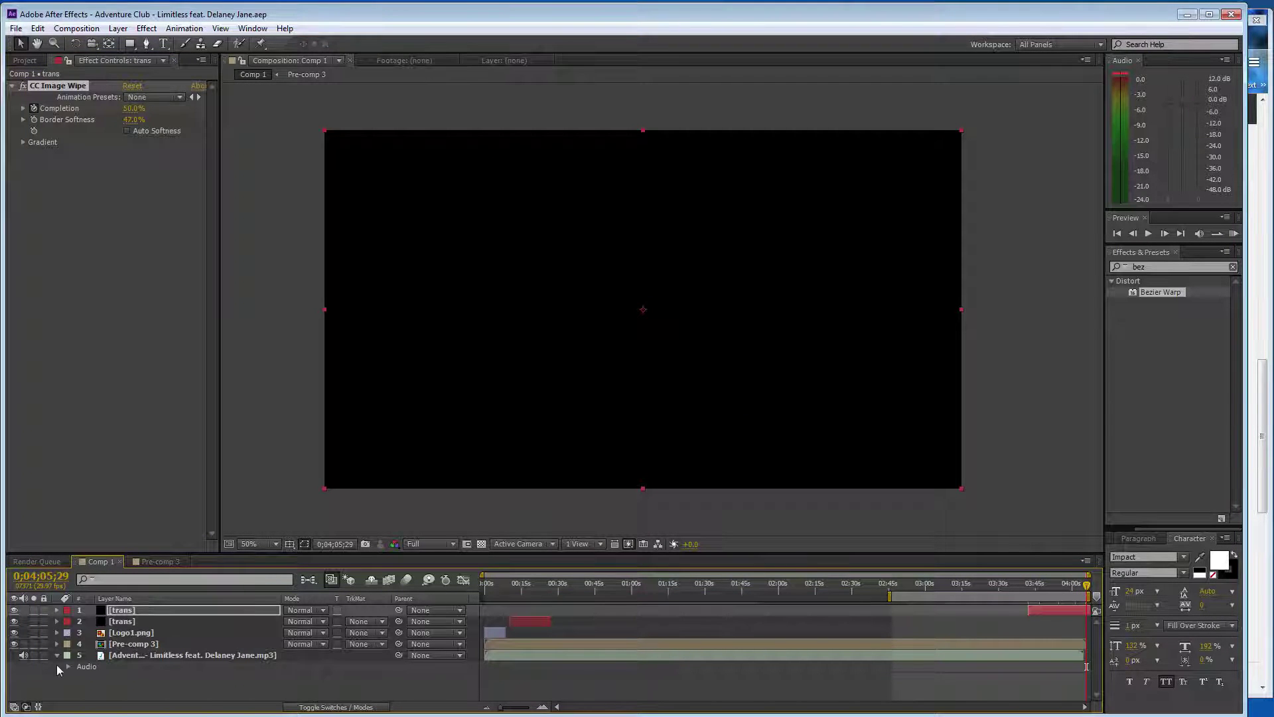
Extend the work area to start at 0:00 and park the playhead near 1:22.
drag(887, 595, 483, 596)
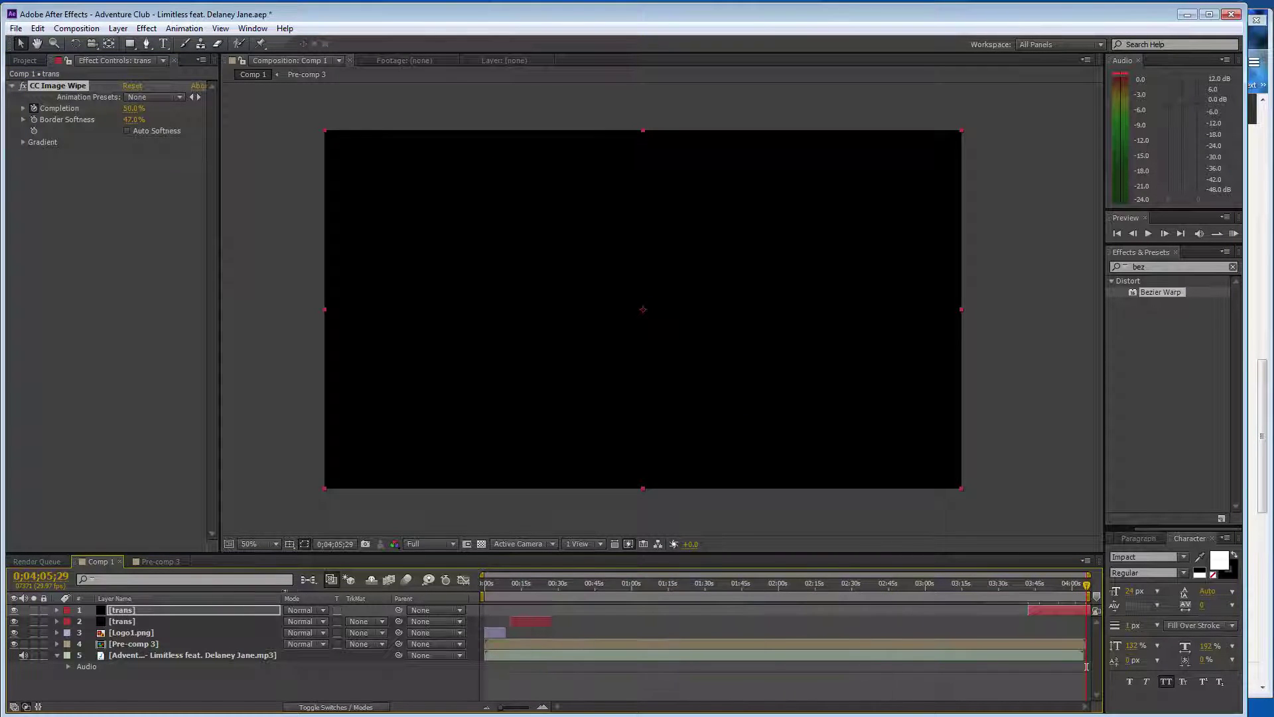
mouse_move(1089, 588)
mouse_down()
mouse_move(506, 574)
mouse_move(529, 577)
mouse_up()
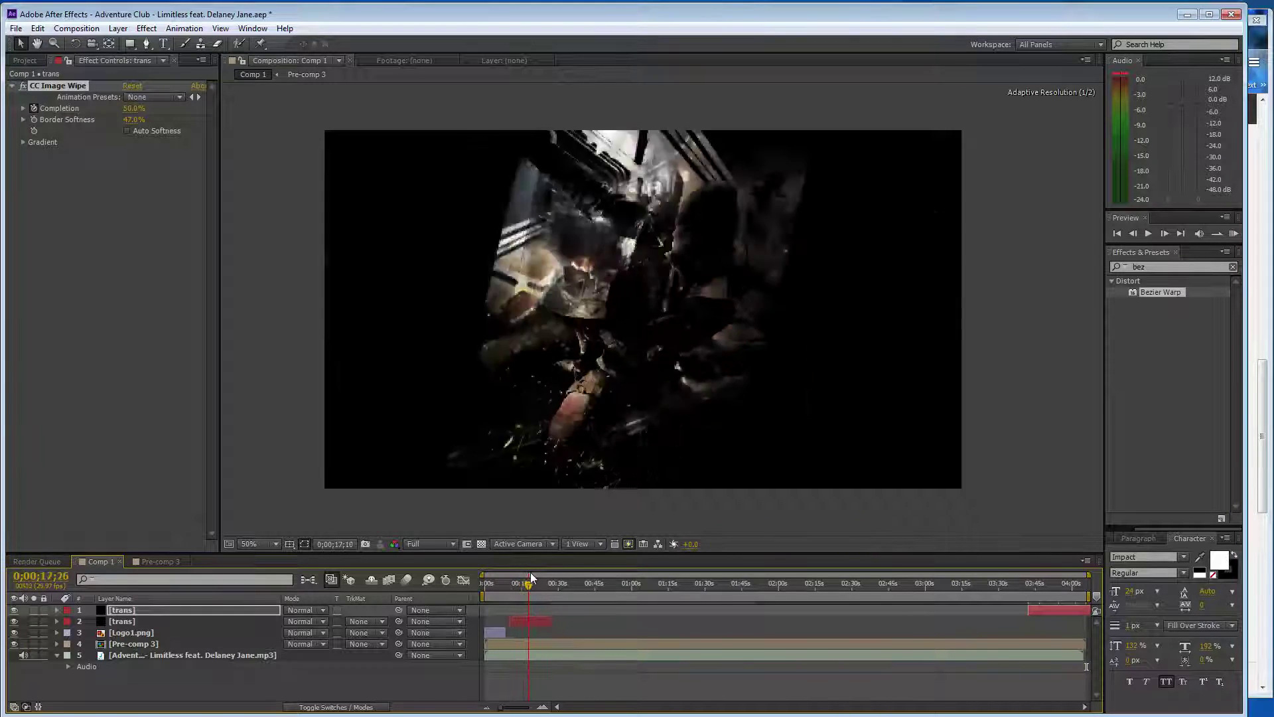
mouse_move(529, 577)
mouse_down()
mouse_move(794, 617)
mouse_move(963, 605)
mouse_up()
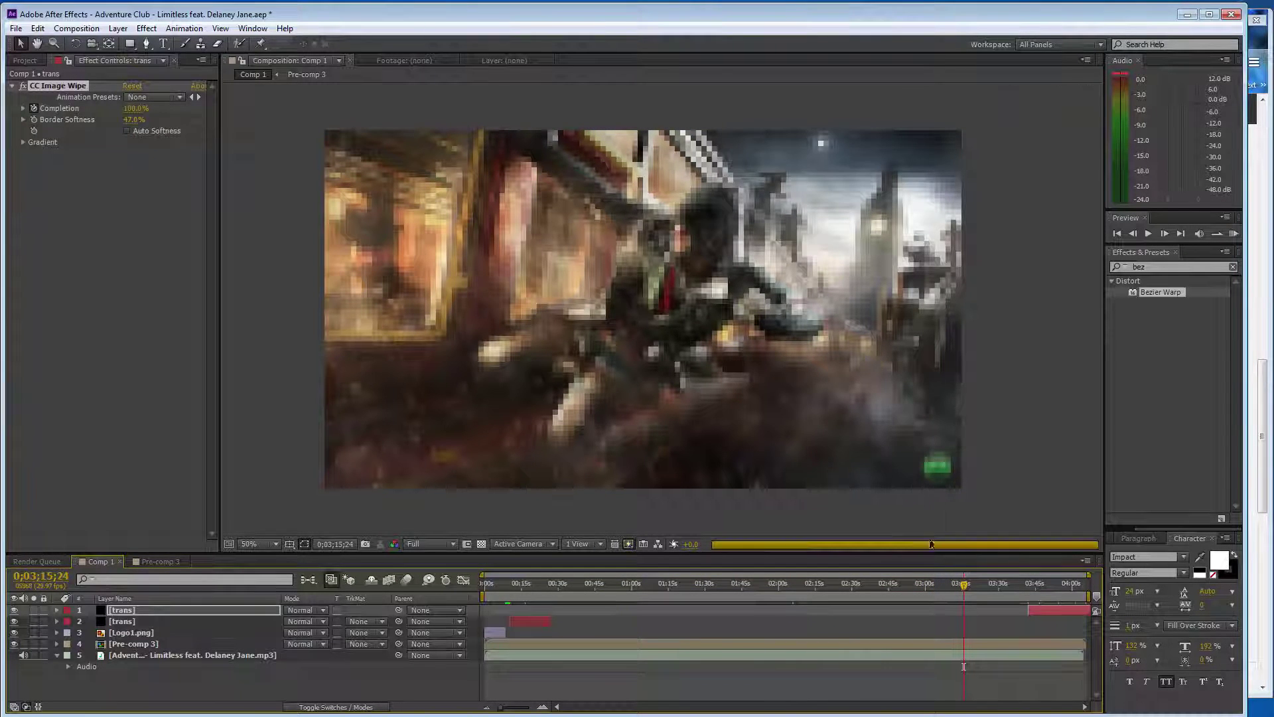
drag(954, 596, 951, 593)
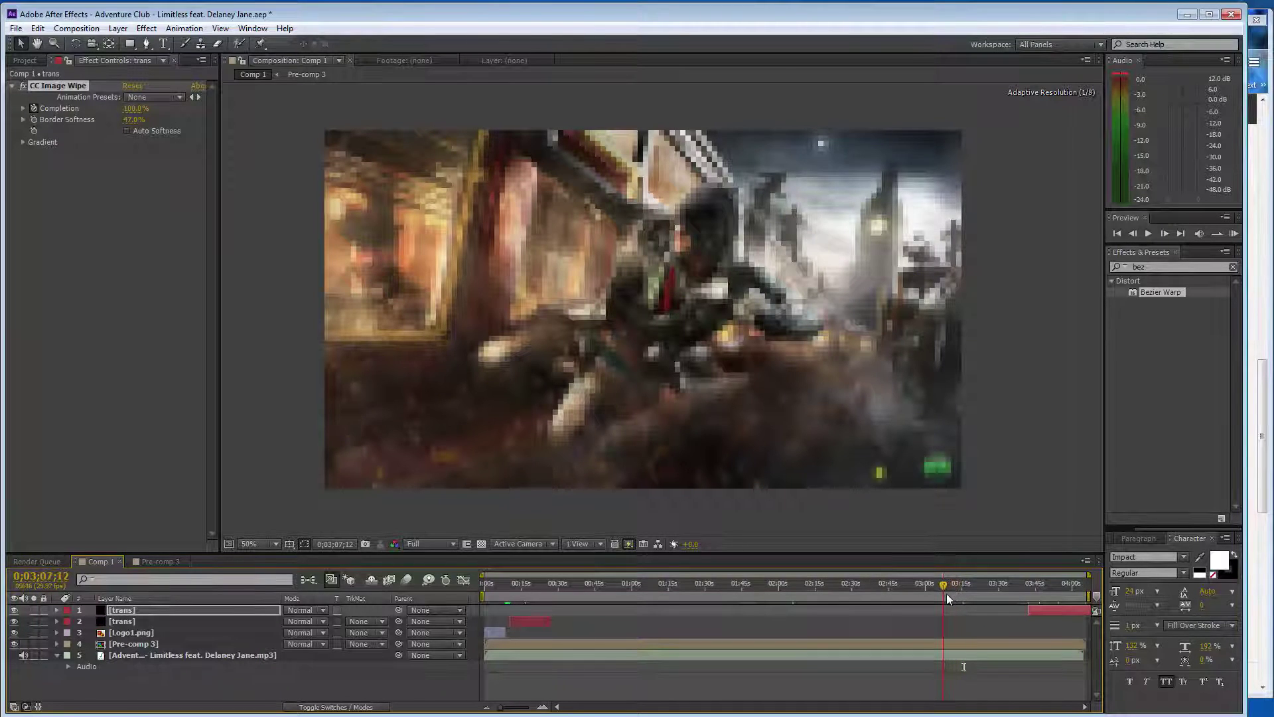
drag(950, 592, 735, 618)
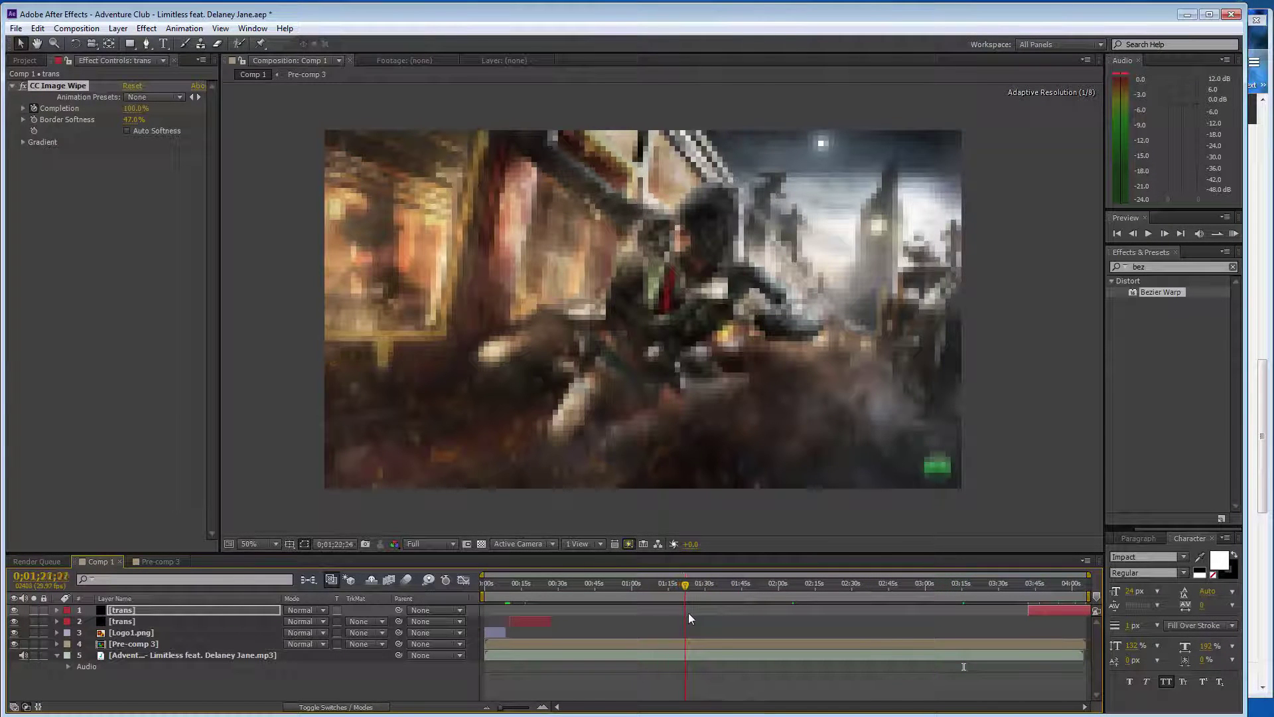
drag(686, 618, 683, 612)
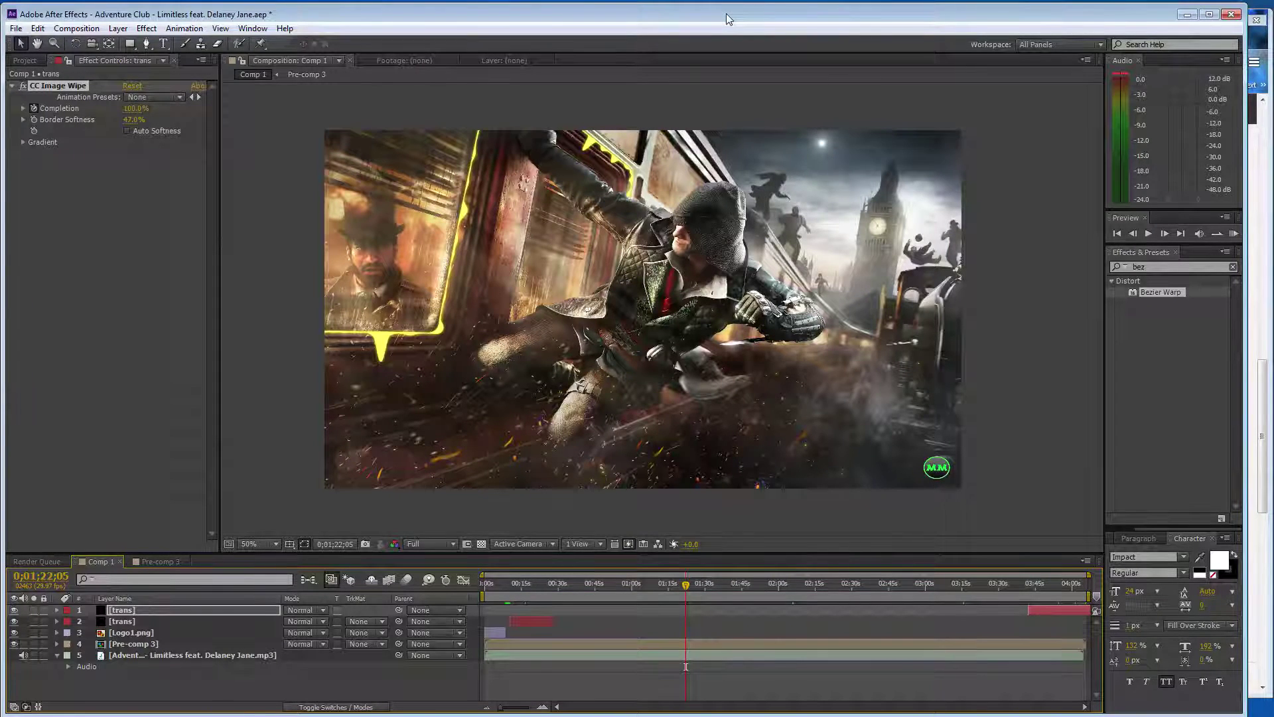
double_click(726, 19)
click(20, 53)
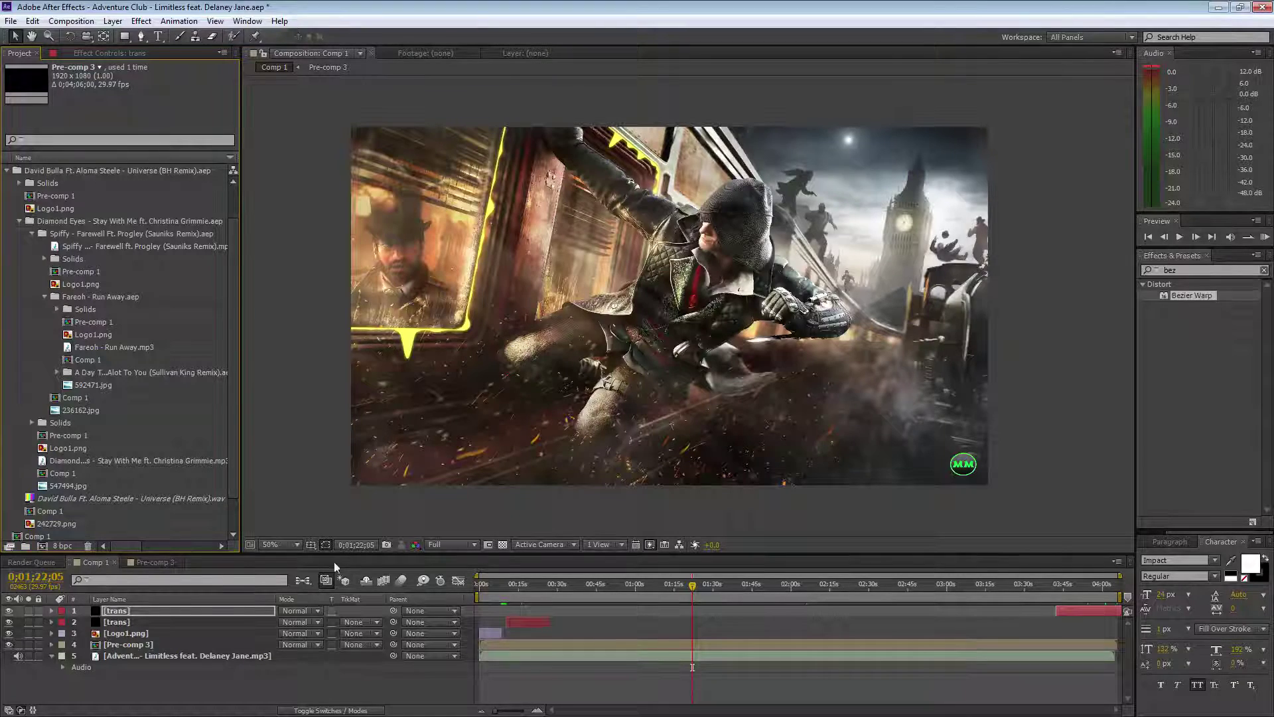
Make the composition viewer taller and set its magnification to Fit.
drag(333, 556, 338, 605)
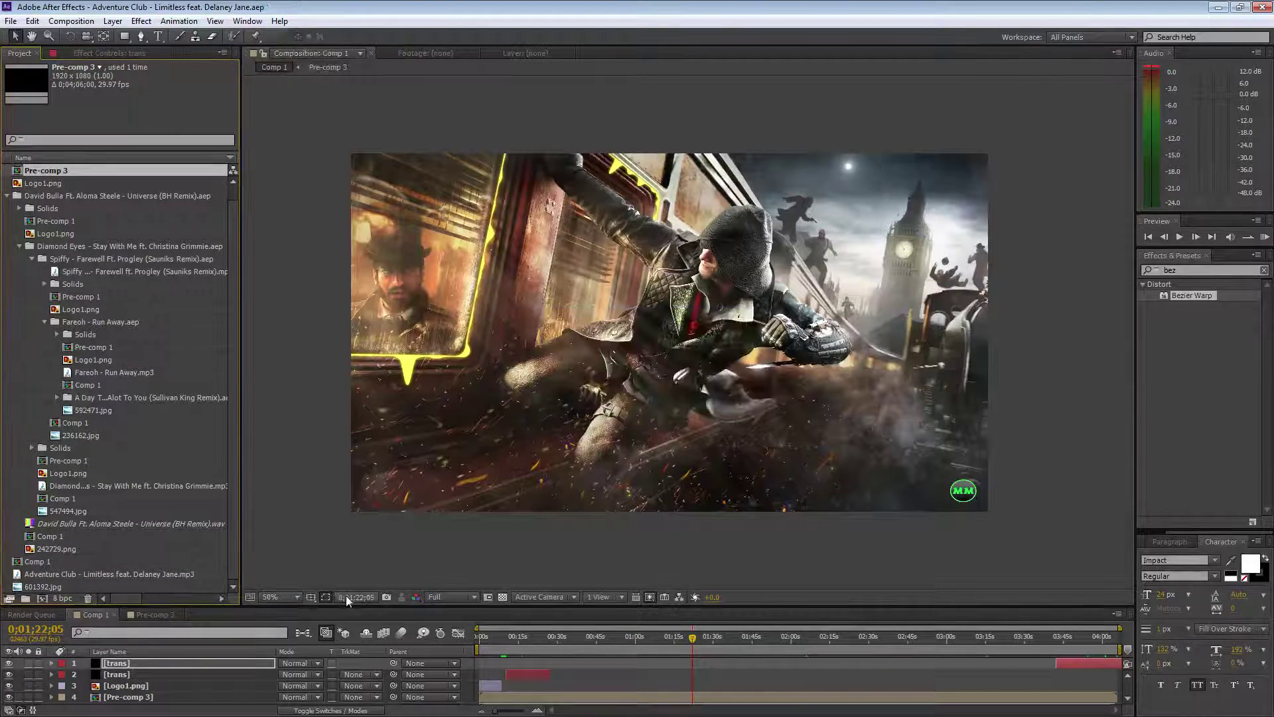
click(289, 597)
click(286, 358)
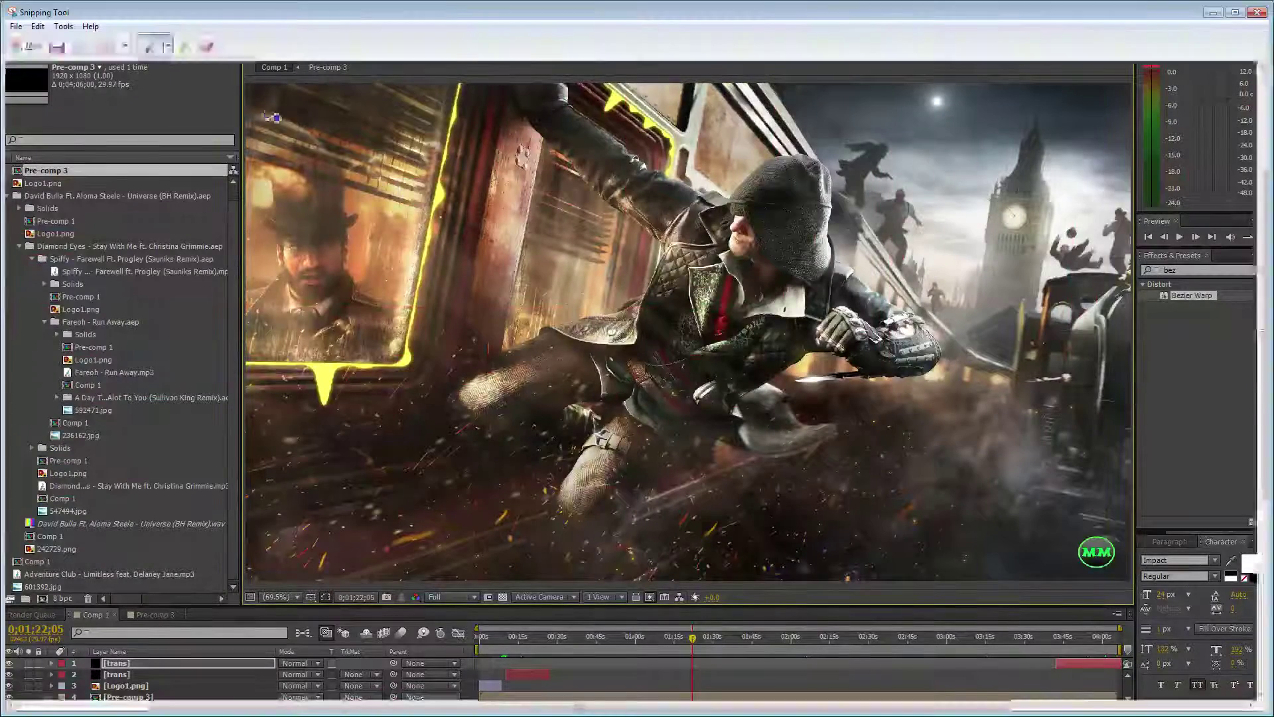
Capture the frame and save it to the Desktop as the JPEG 125252, then close Snipping Tool.
click(613, 301)
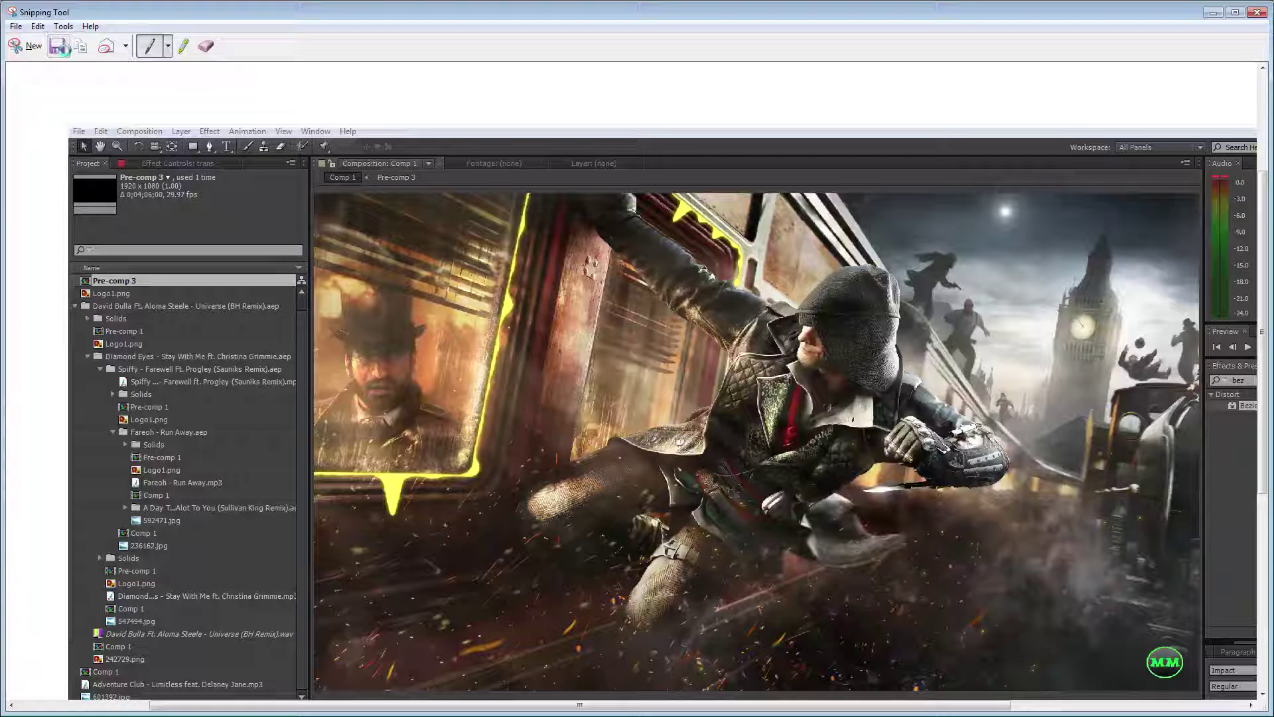
click(60, 47)
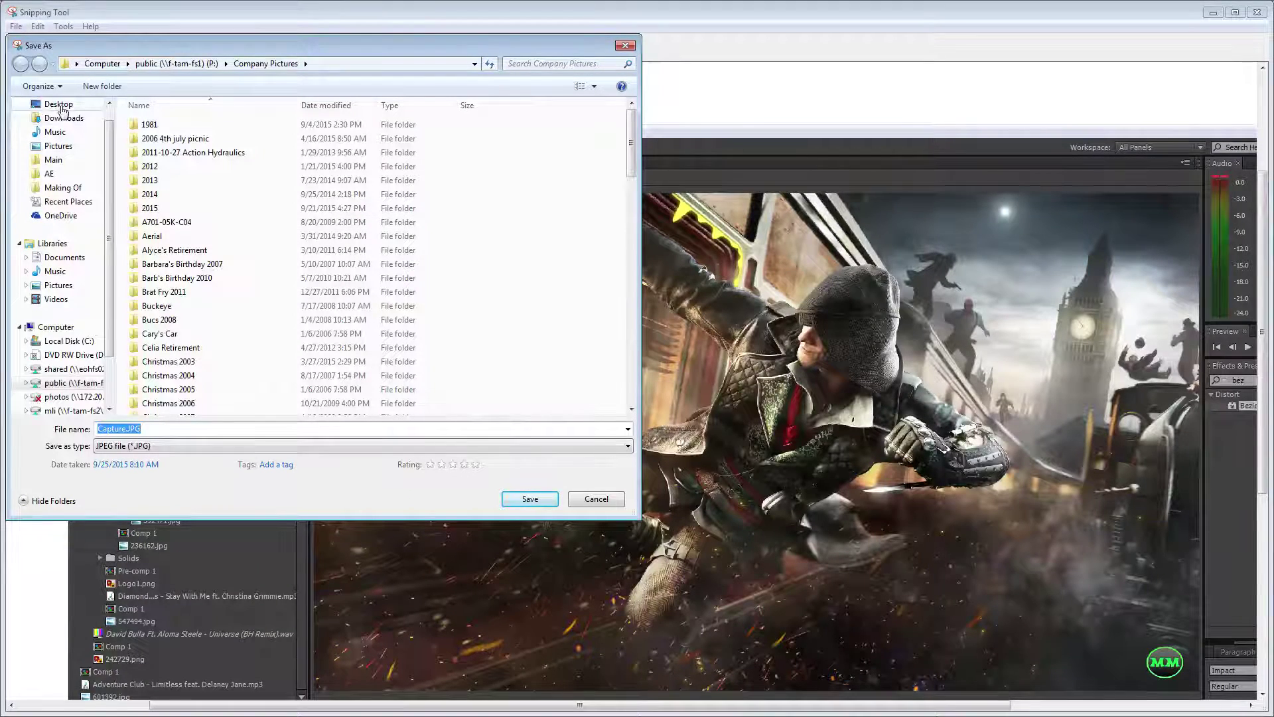
click(58, 106)
triple_click(161, 428)
text(1)
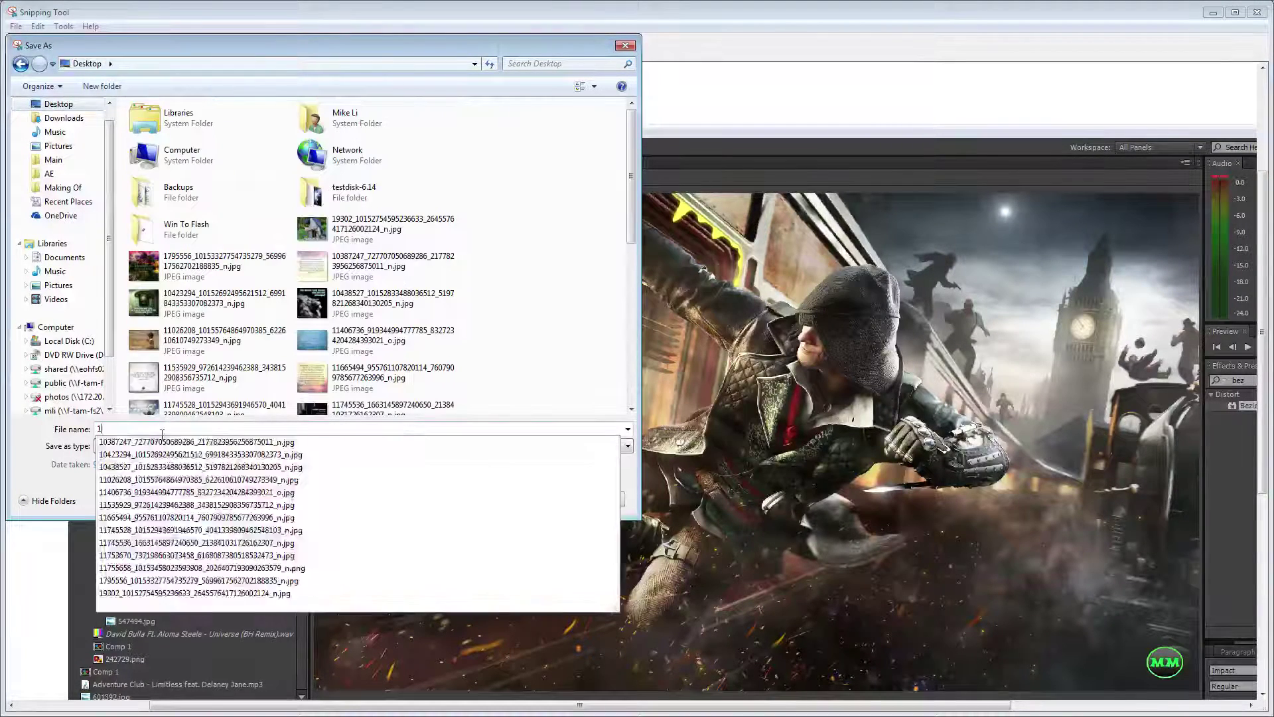
text(252)
click(534, 498)
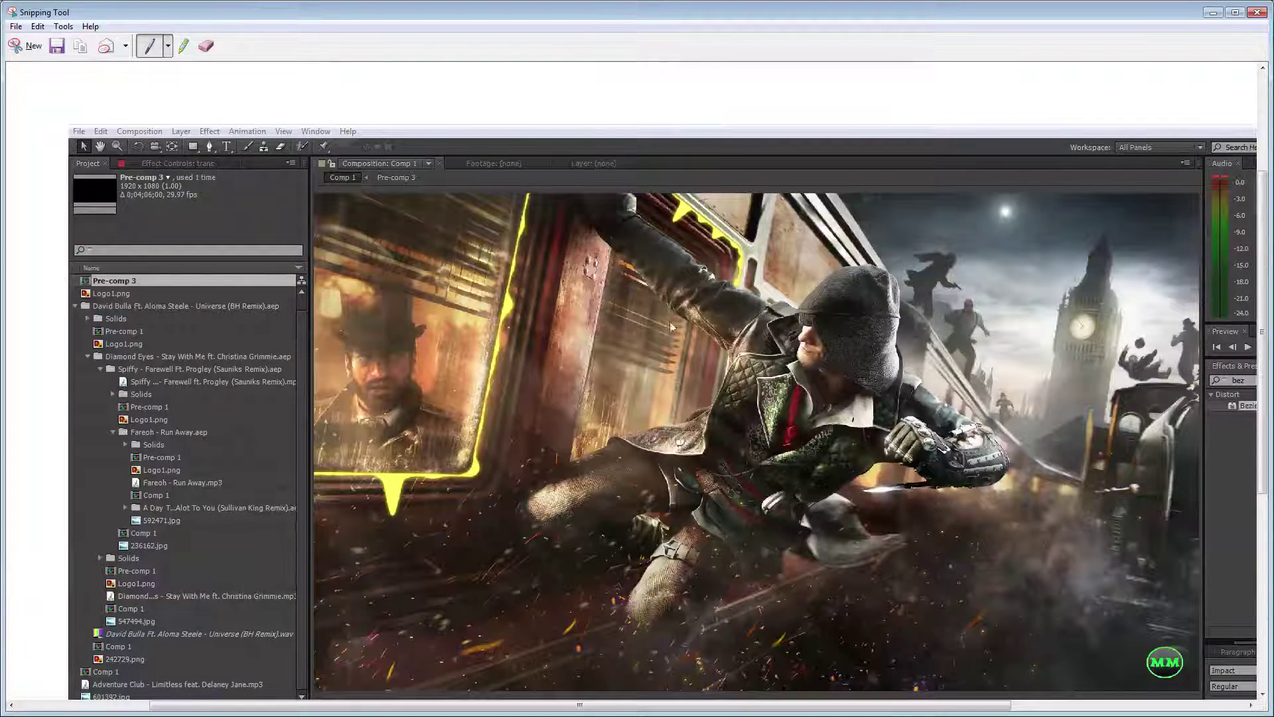
click(1256, 12)
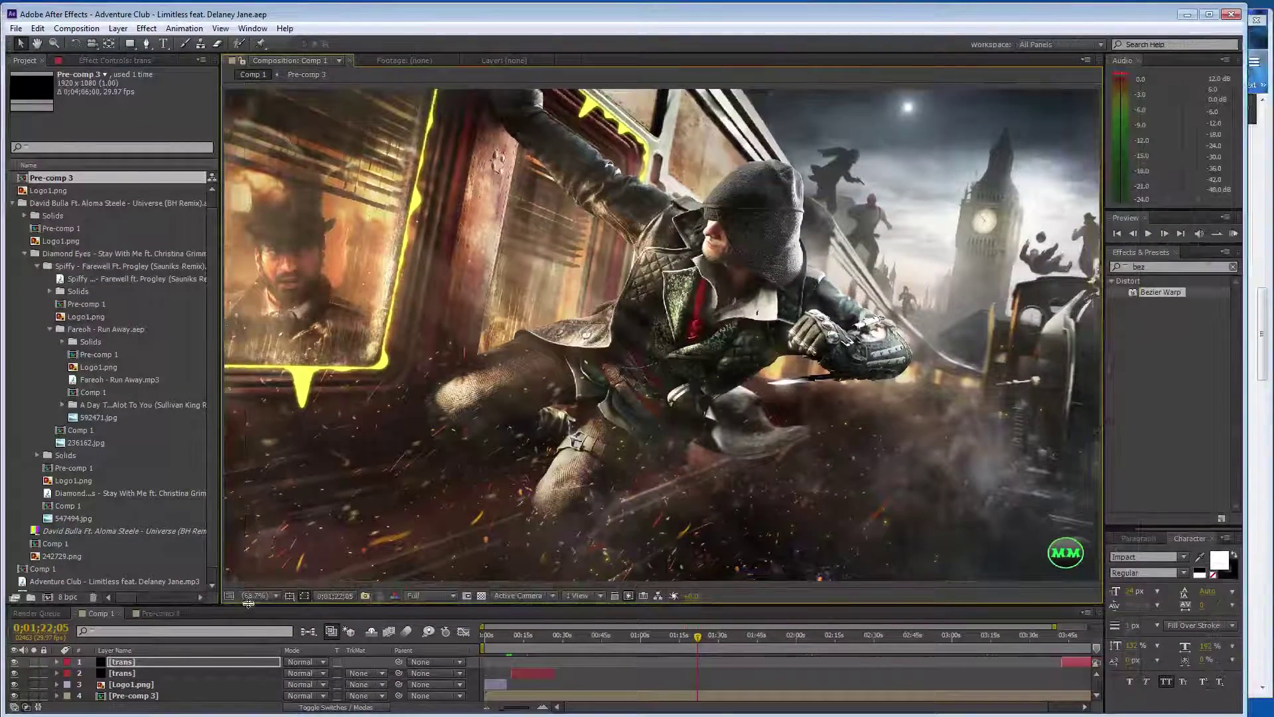
Set the viewer to 50%, move the playhead near the start, and queue Comp 1 for rendering.
click(257, 595)
click(267, 478)
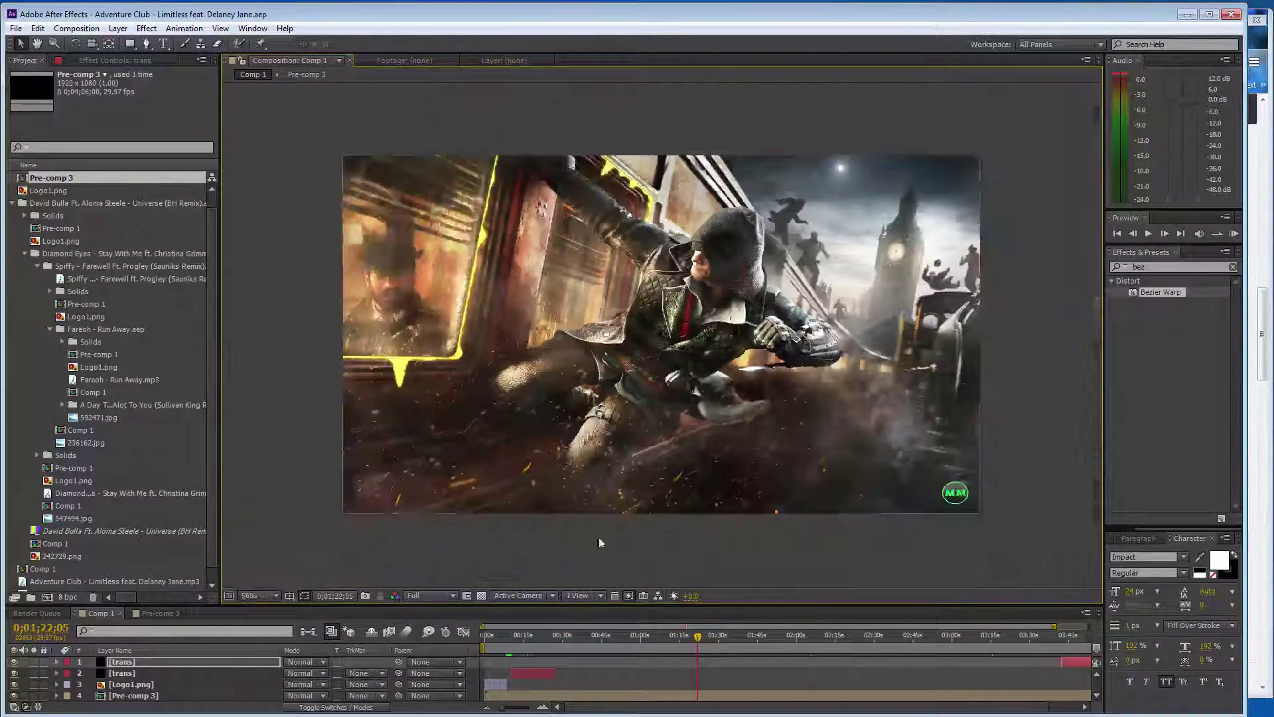
drag(642, 585, 644, 576)
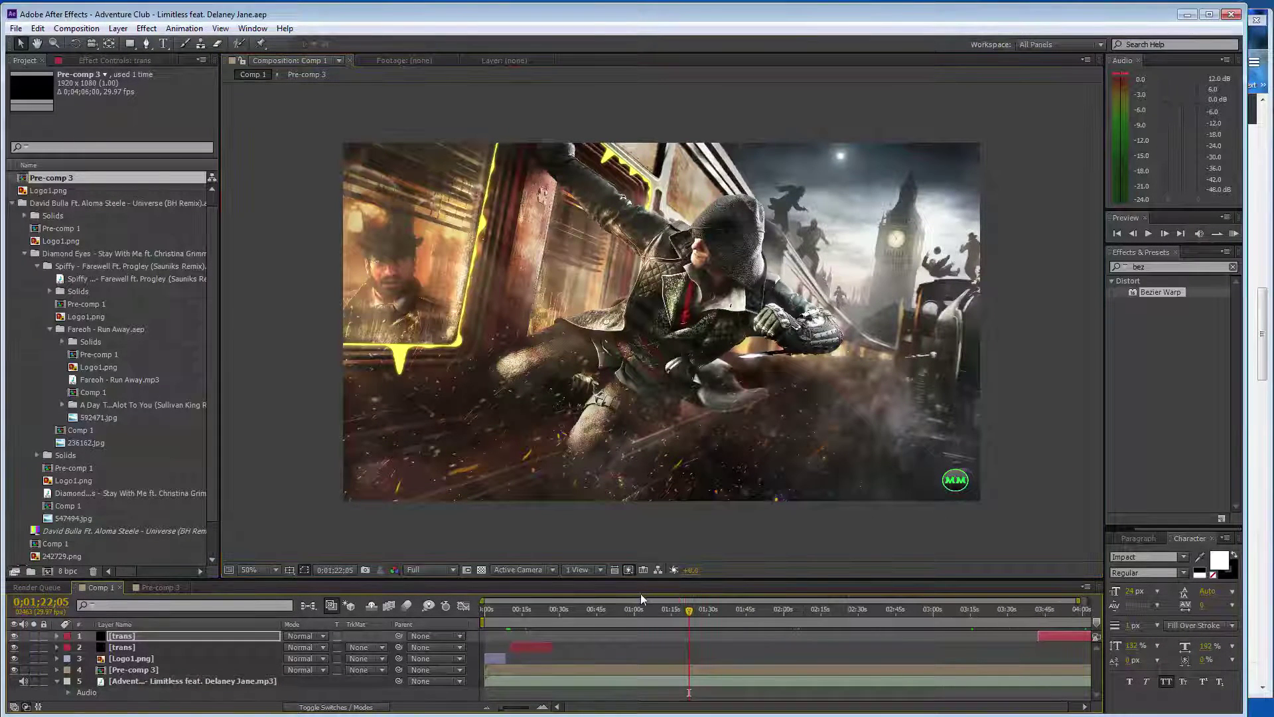
mouse_move(689, 609)
mouse_down()
mouse_move(492, 627)
mouse_move(1099, 602)
mouse_move(677, 611)
mouse_up()
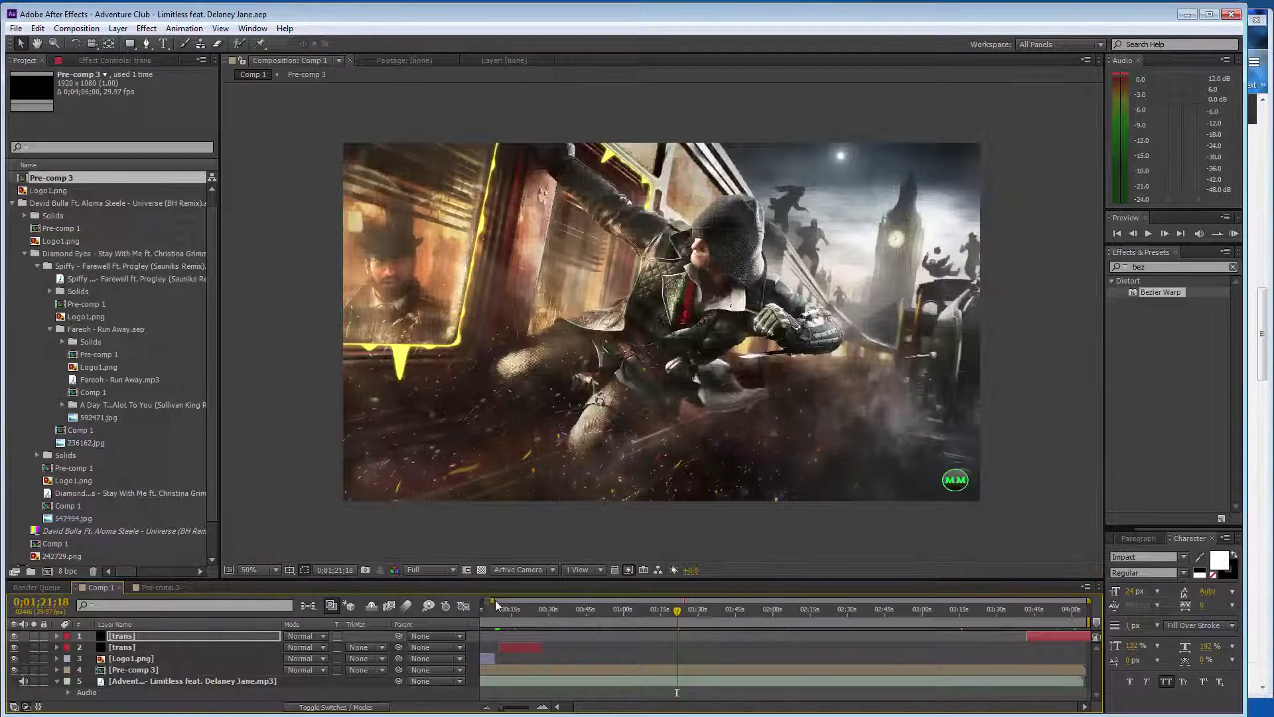
drag(495, 600, 482, 601)
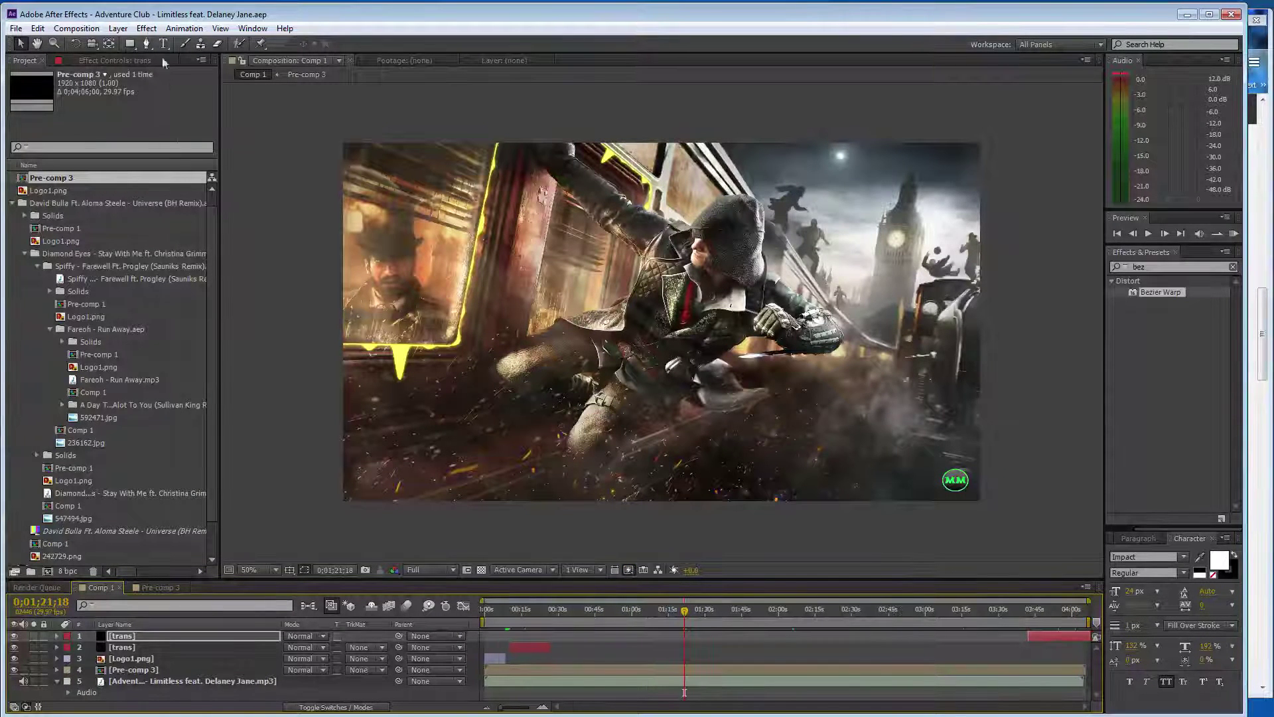
click(76, 28)
click(114, 129)
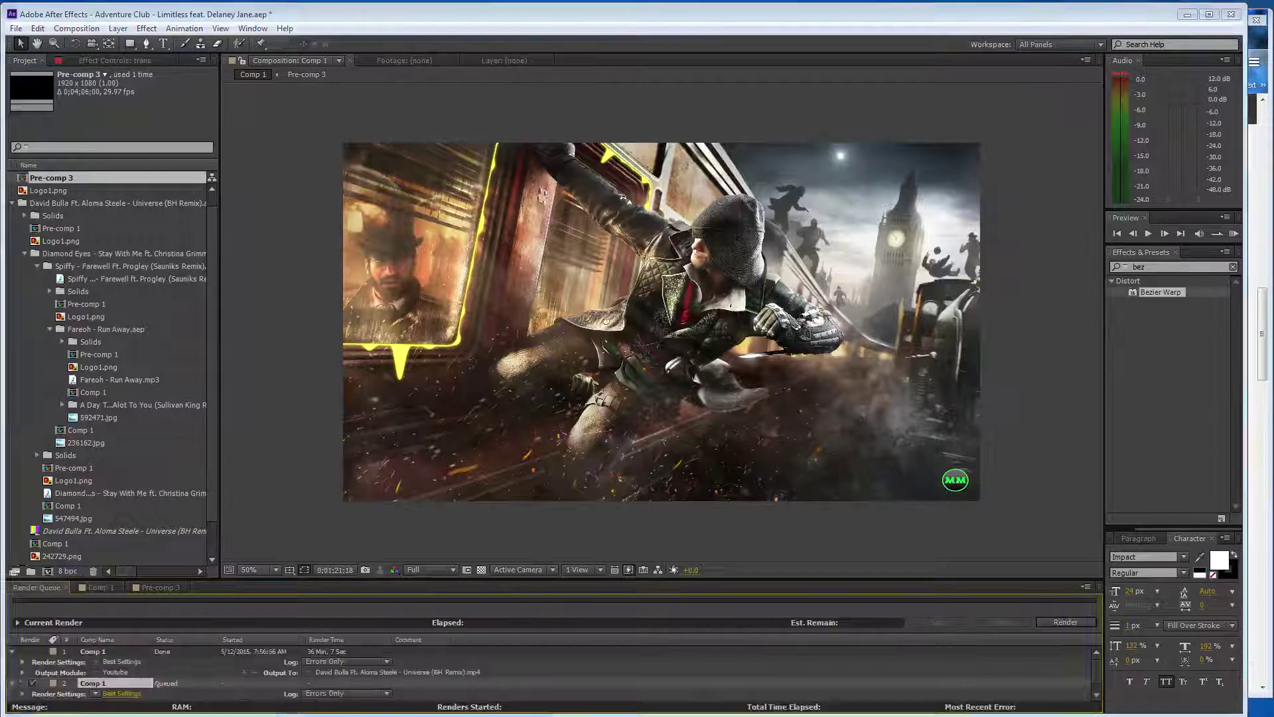
Remove the already finished render item from the Render Queue.
click(93, 653)
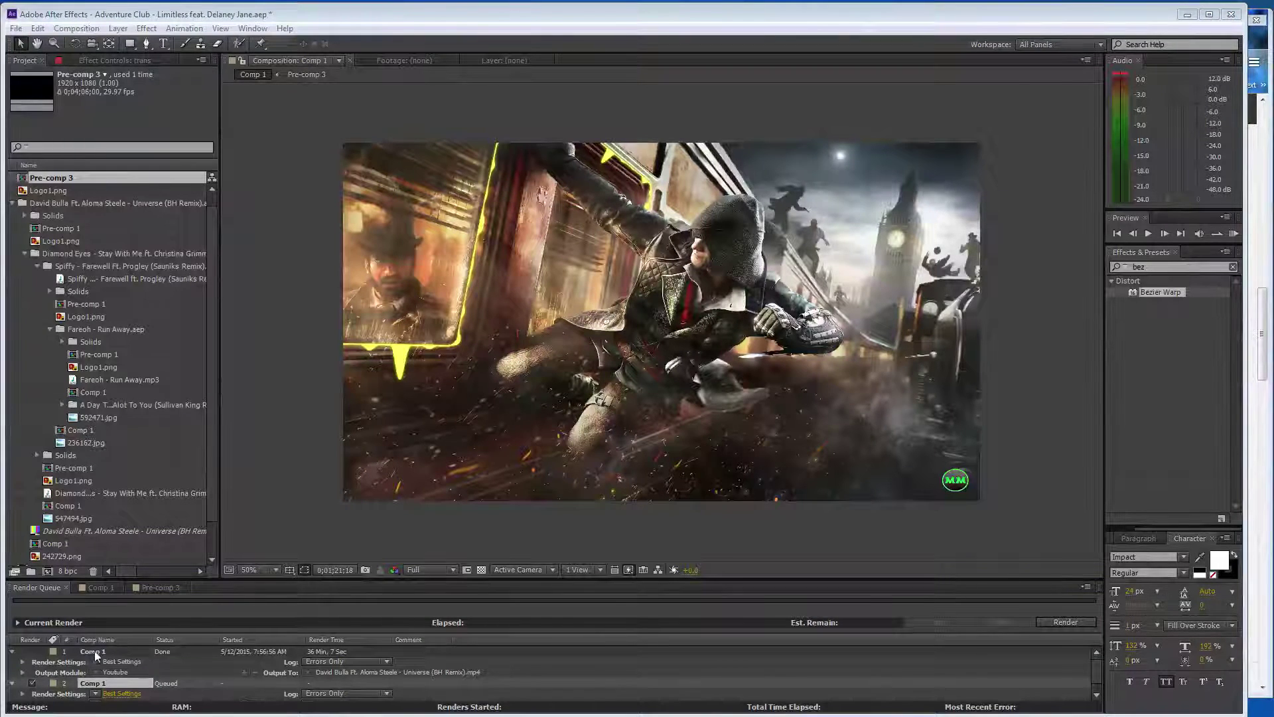
key(Delete)
click(96, 673)
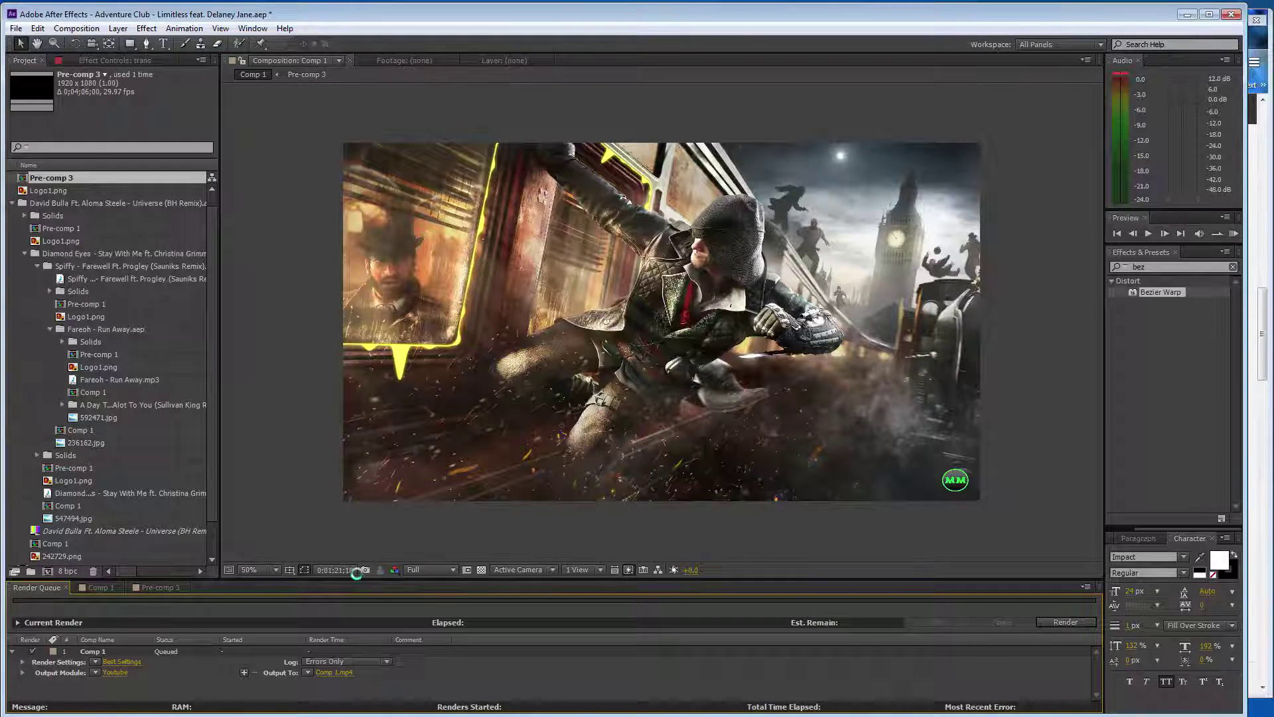
Render Comp 1 to 'Adventure Club - Limitless feat. Delaney Jane.mp4' in the AE folder.
text(ad)
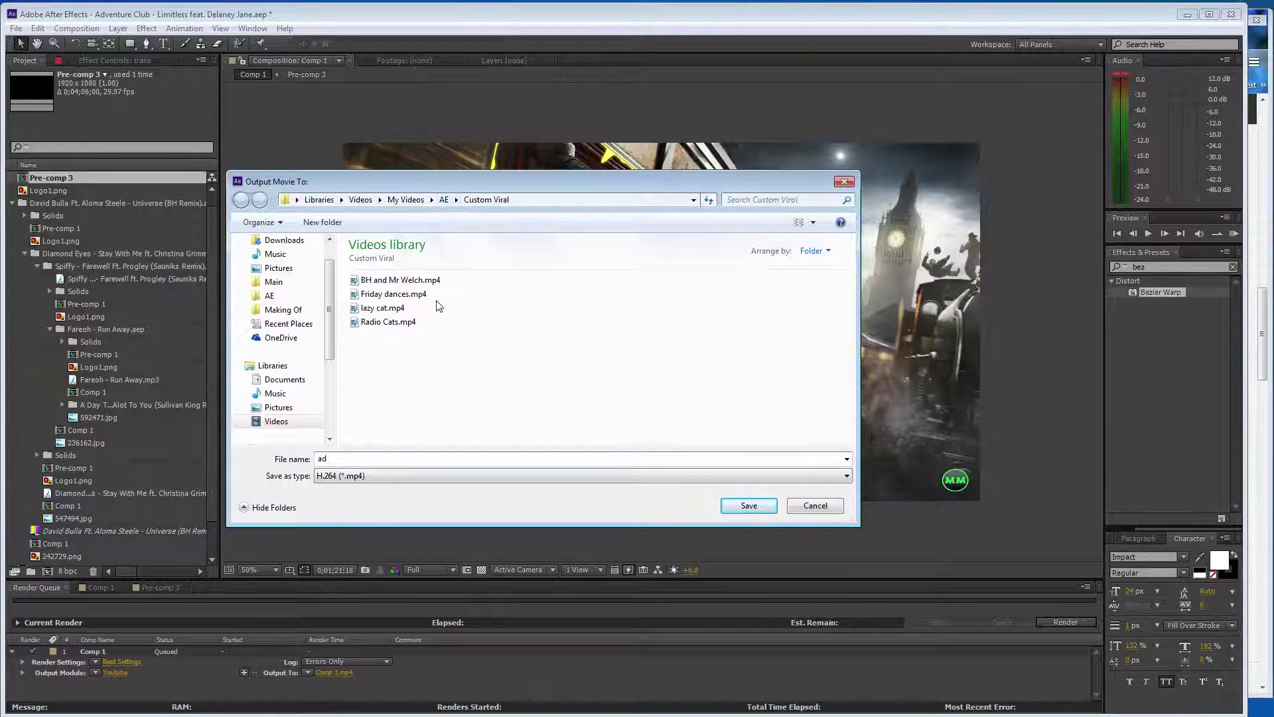
key(alt+Up)
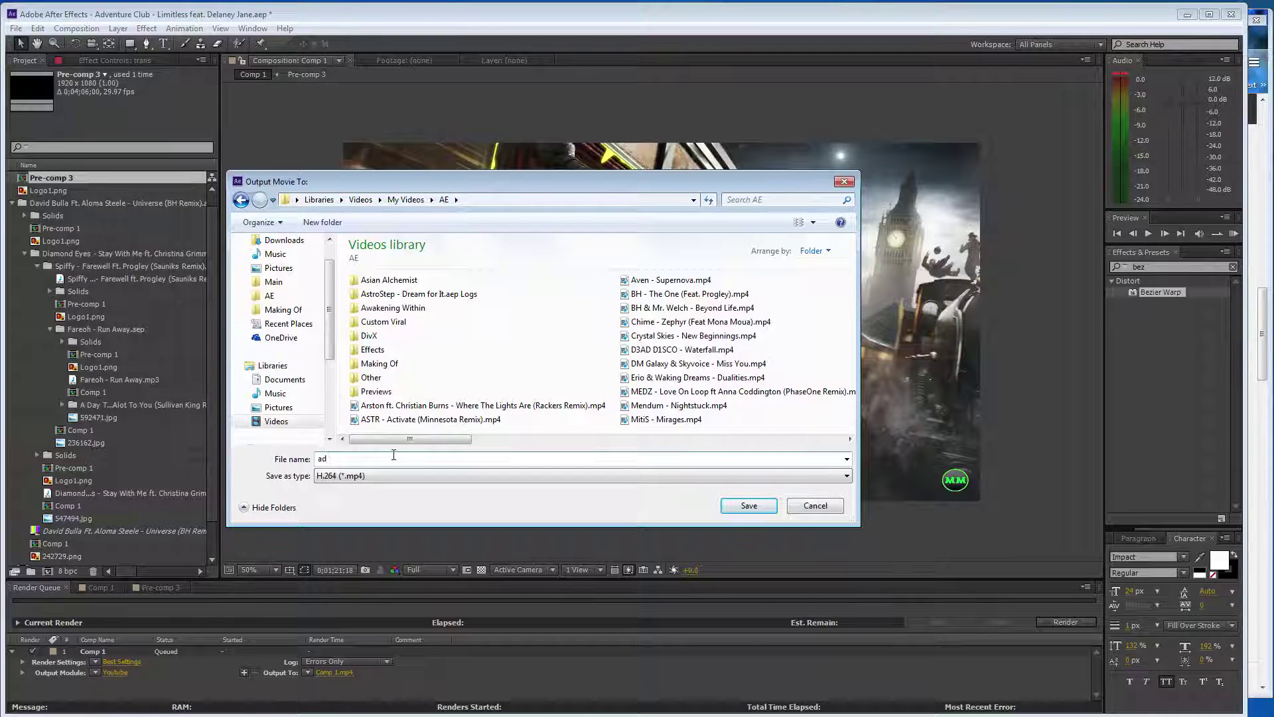
text(ve)
key(BackSpace)
key(BackSpace)
key(BackSpace)
text(A)
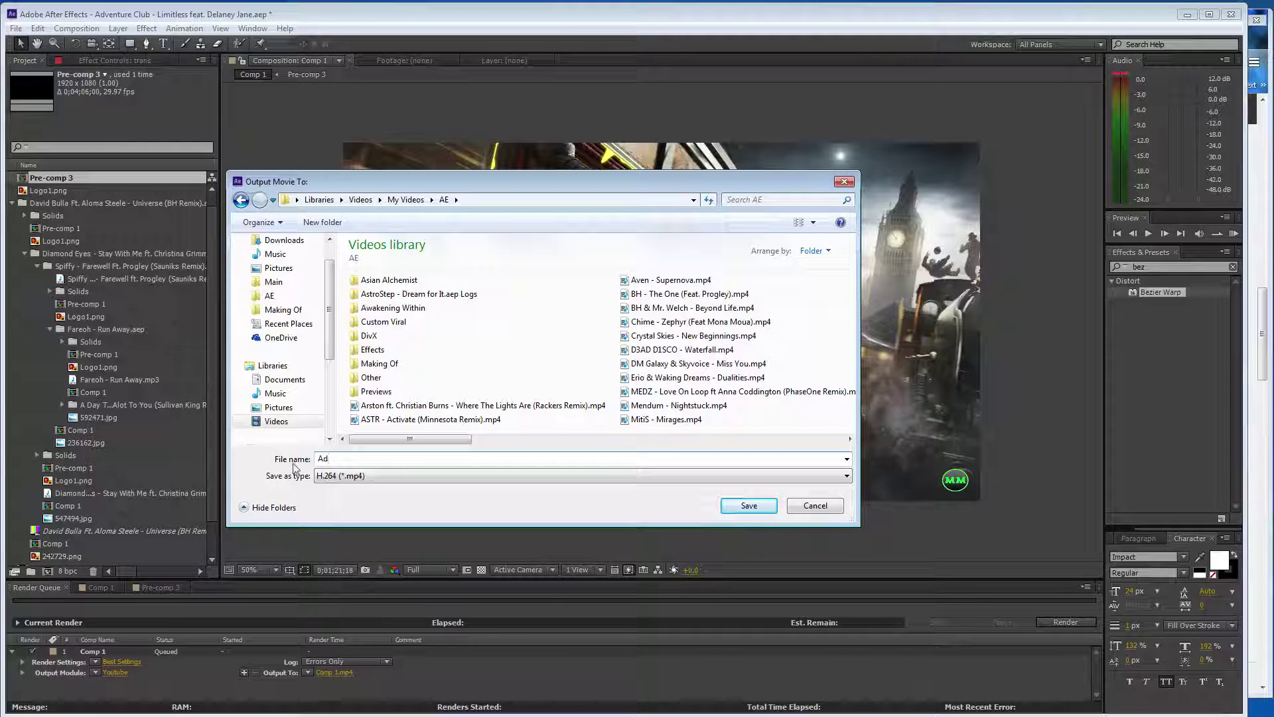
text(venture Cl)
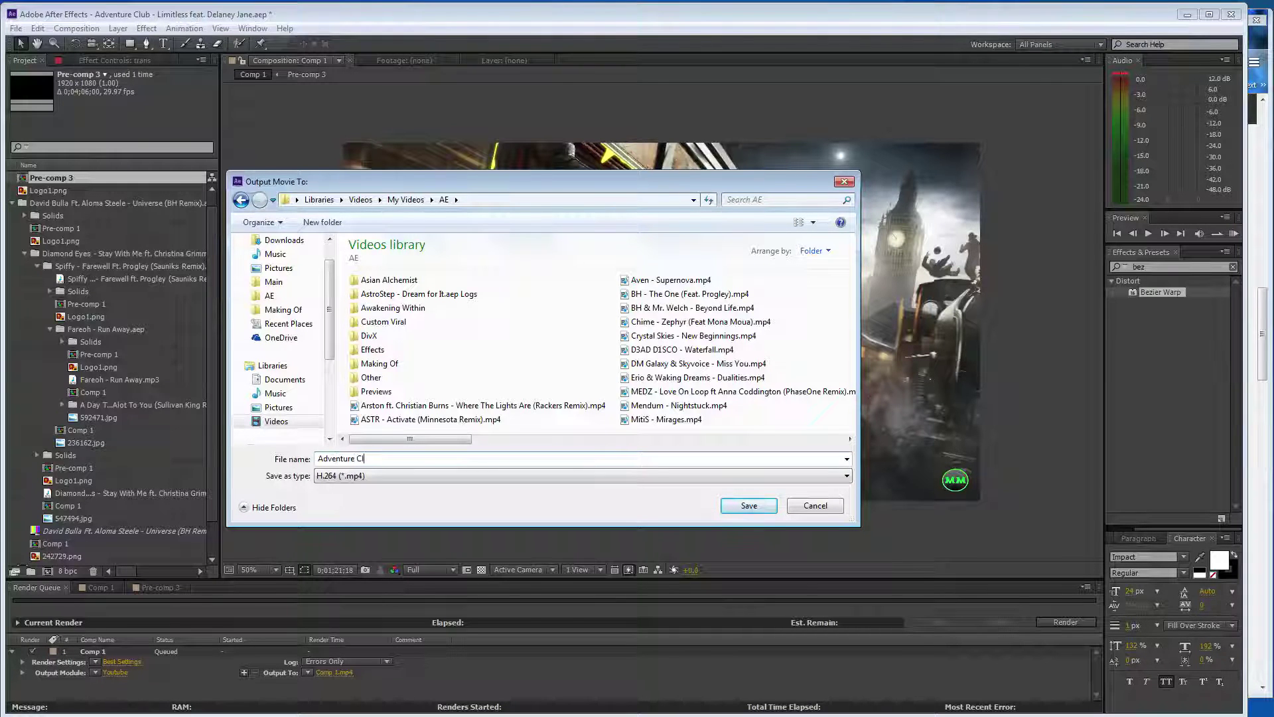
text(uv)
text( - Li)
text(mitles)
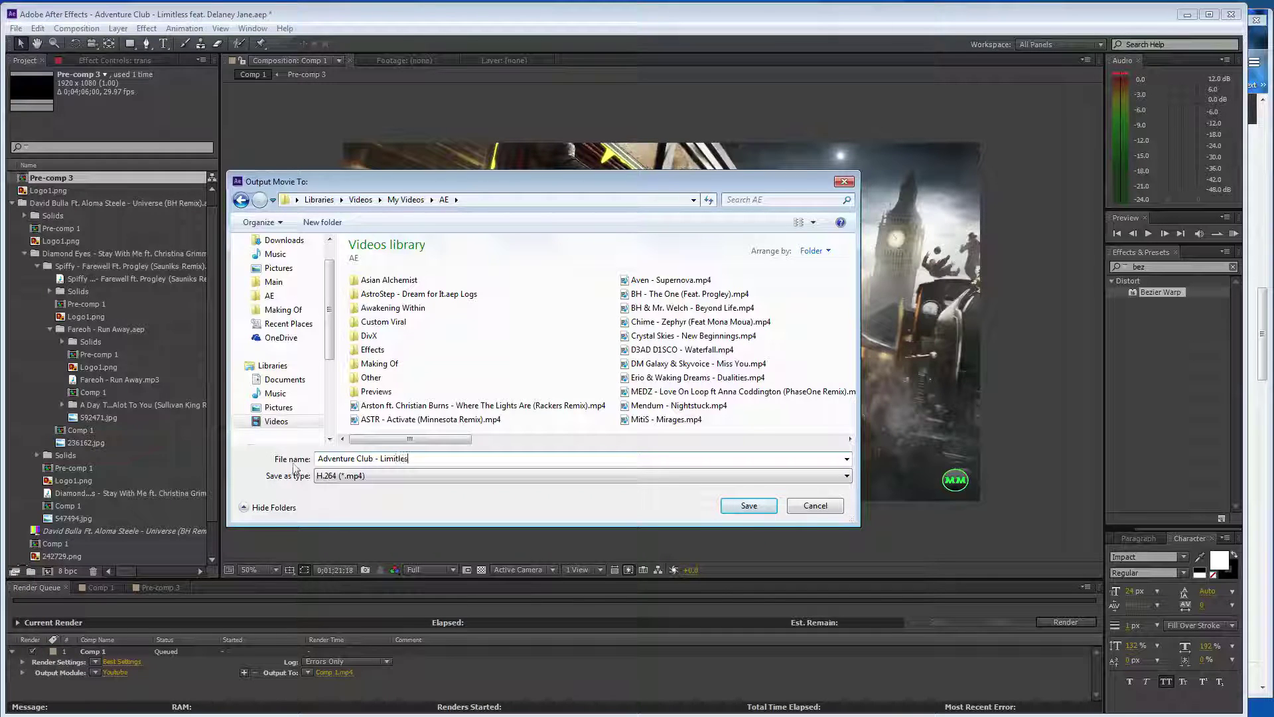
text(s feat. Dela)
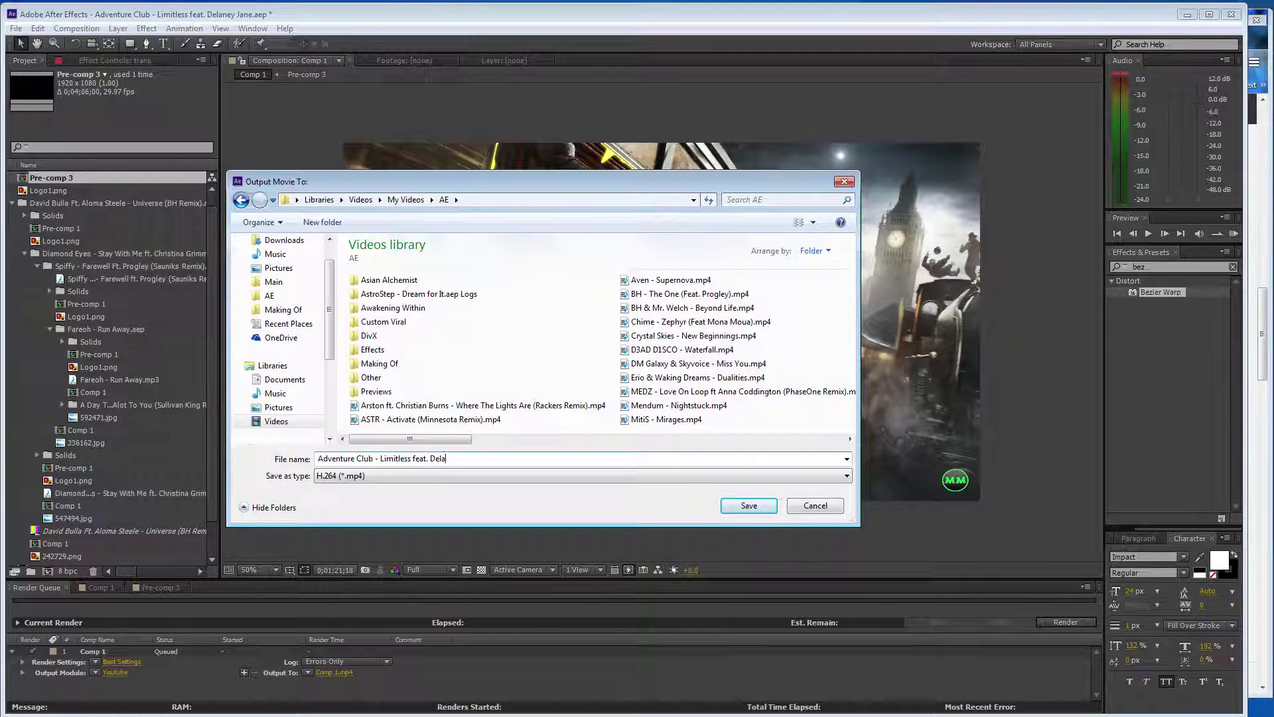
text(ney Jane)
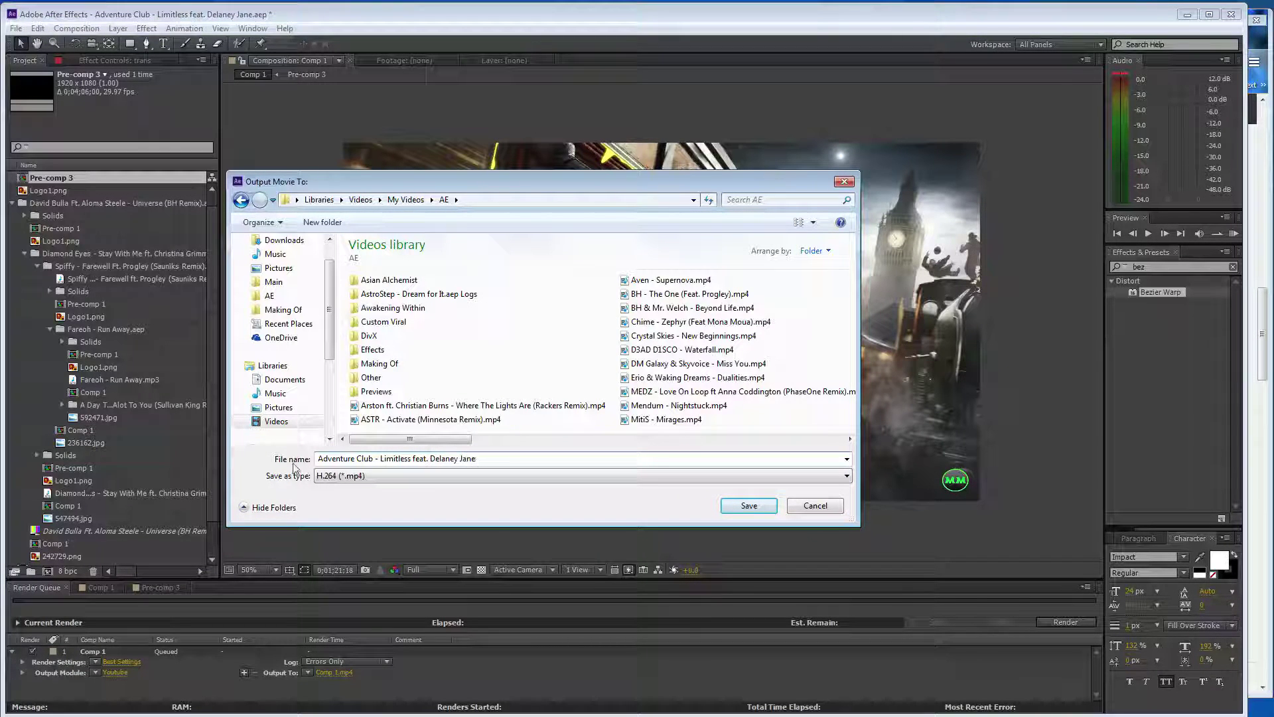
click(740, 503)
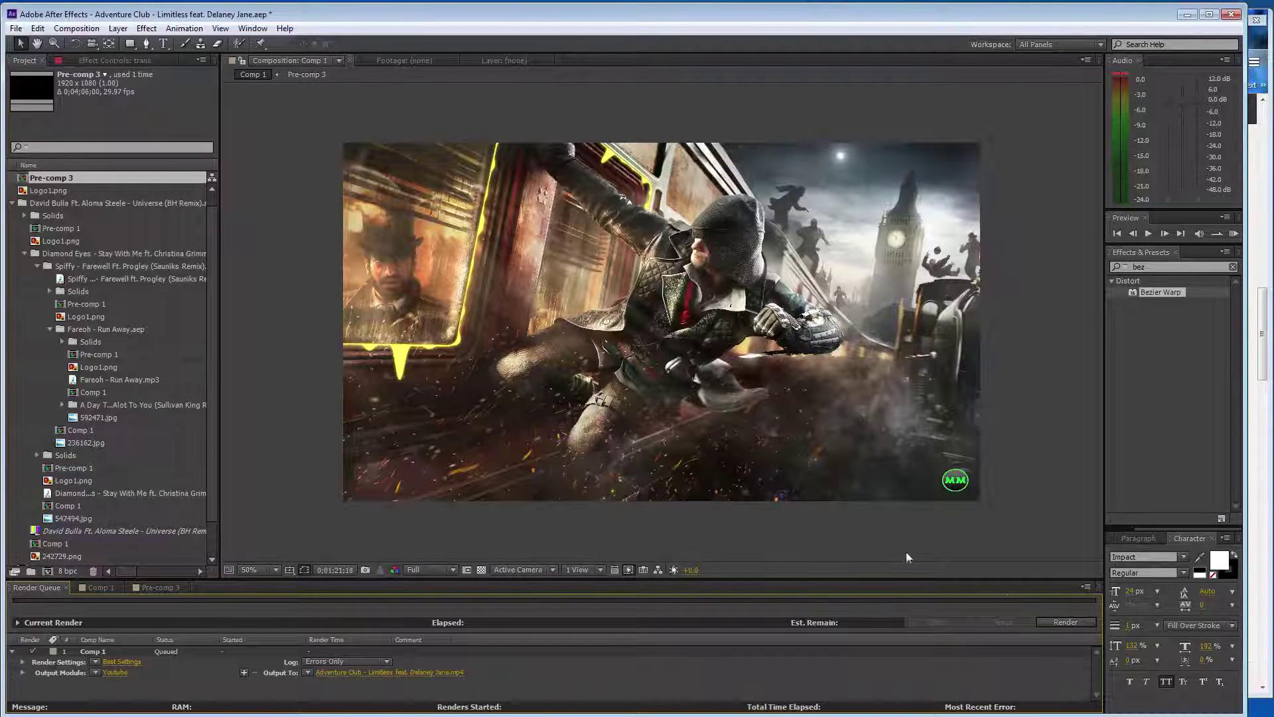
click(1059, 621)
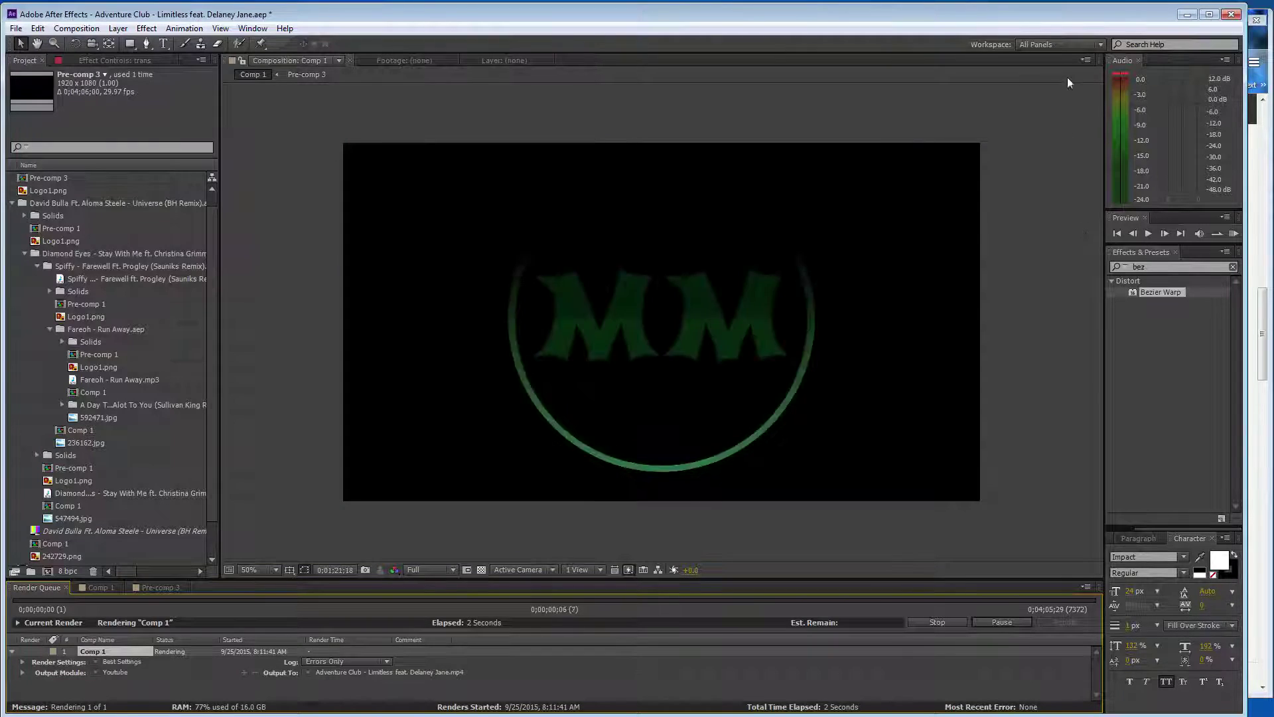
click(1185, 16)
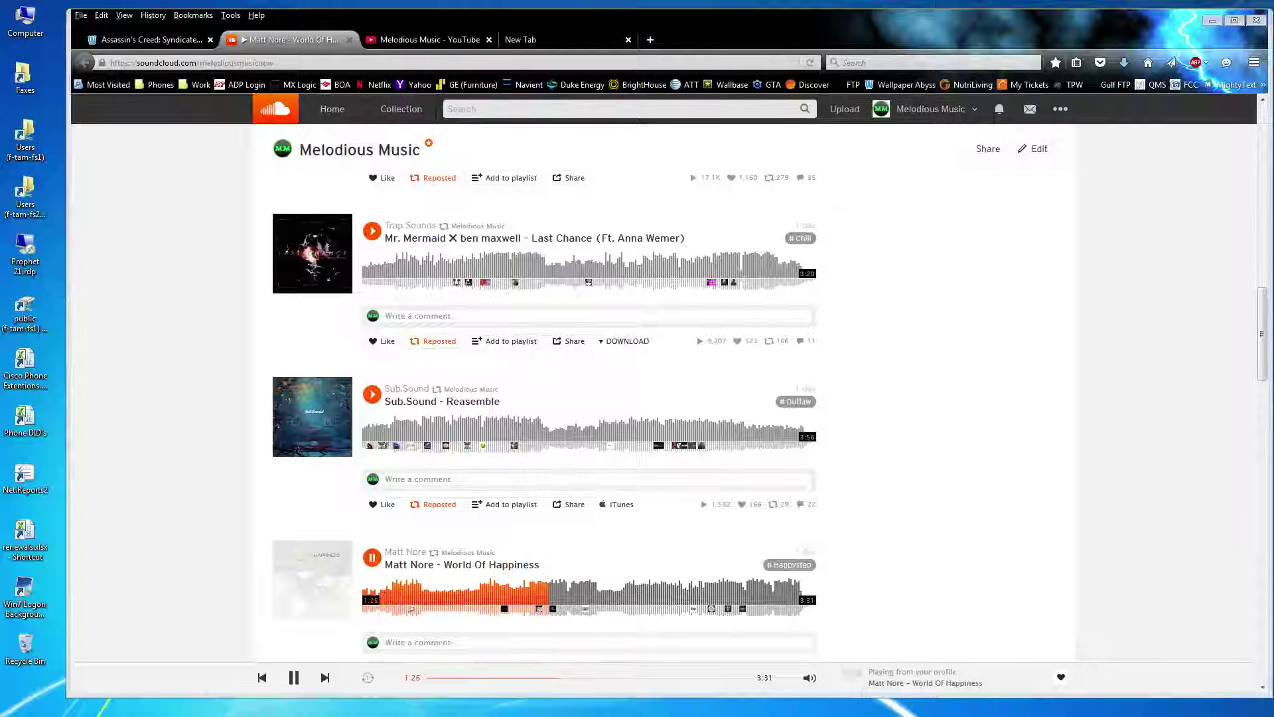